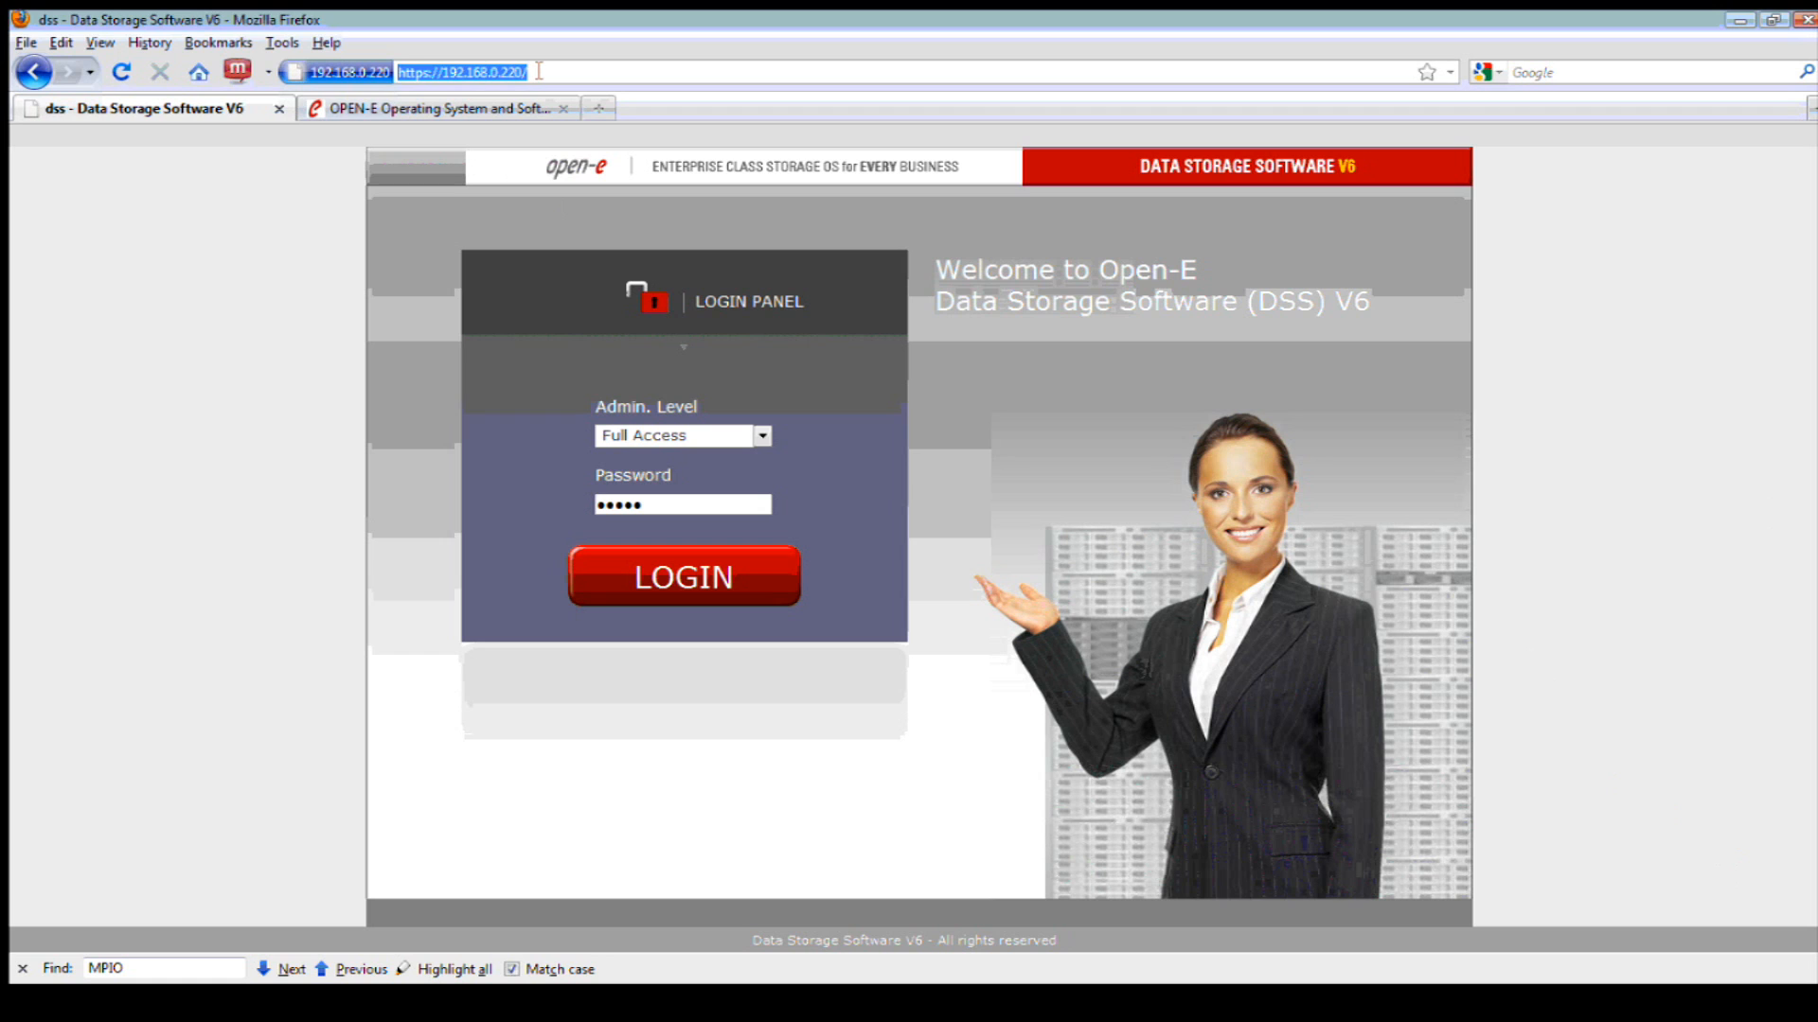
- Log in to the storage server with Full Access and dismiss the system events notice
left_click(538, 71)
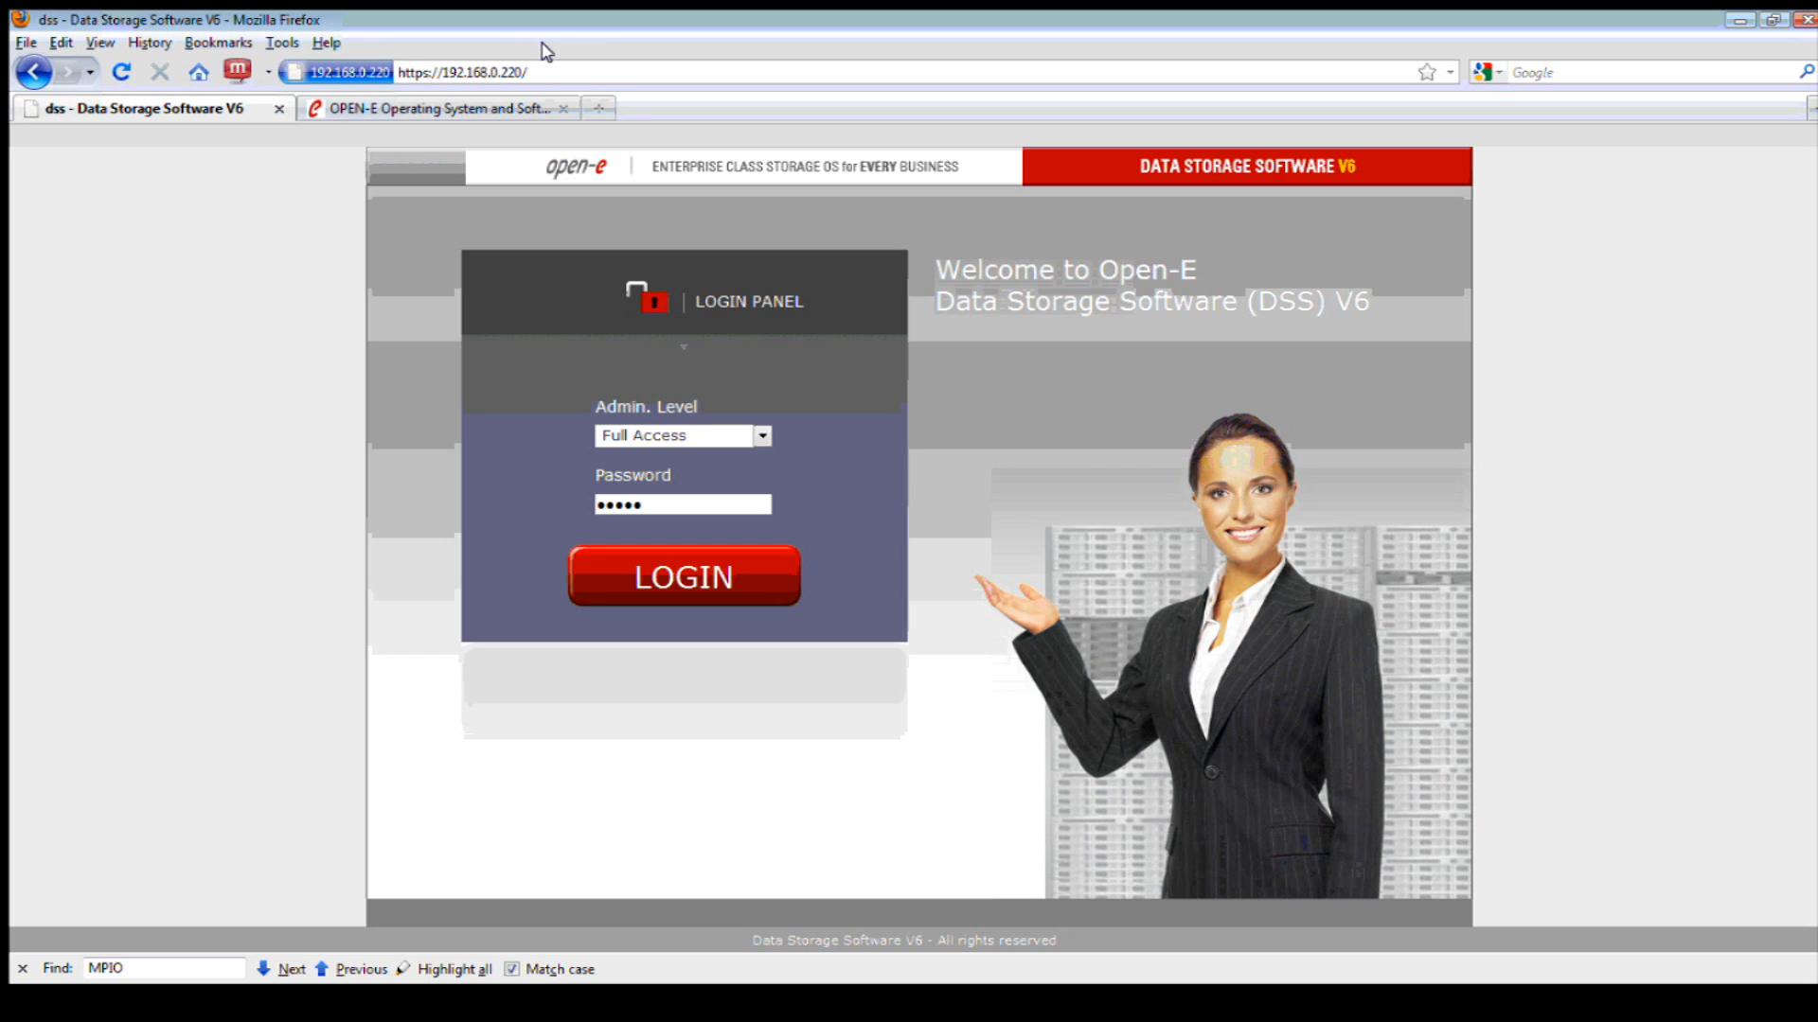
left_click_drag(537, 73, 494, 74)
left_click(496, 72)
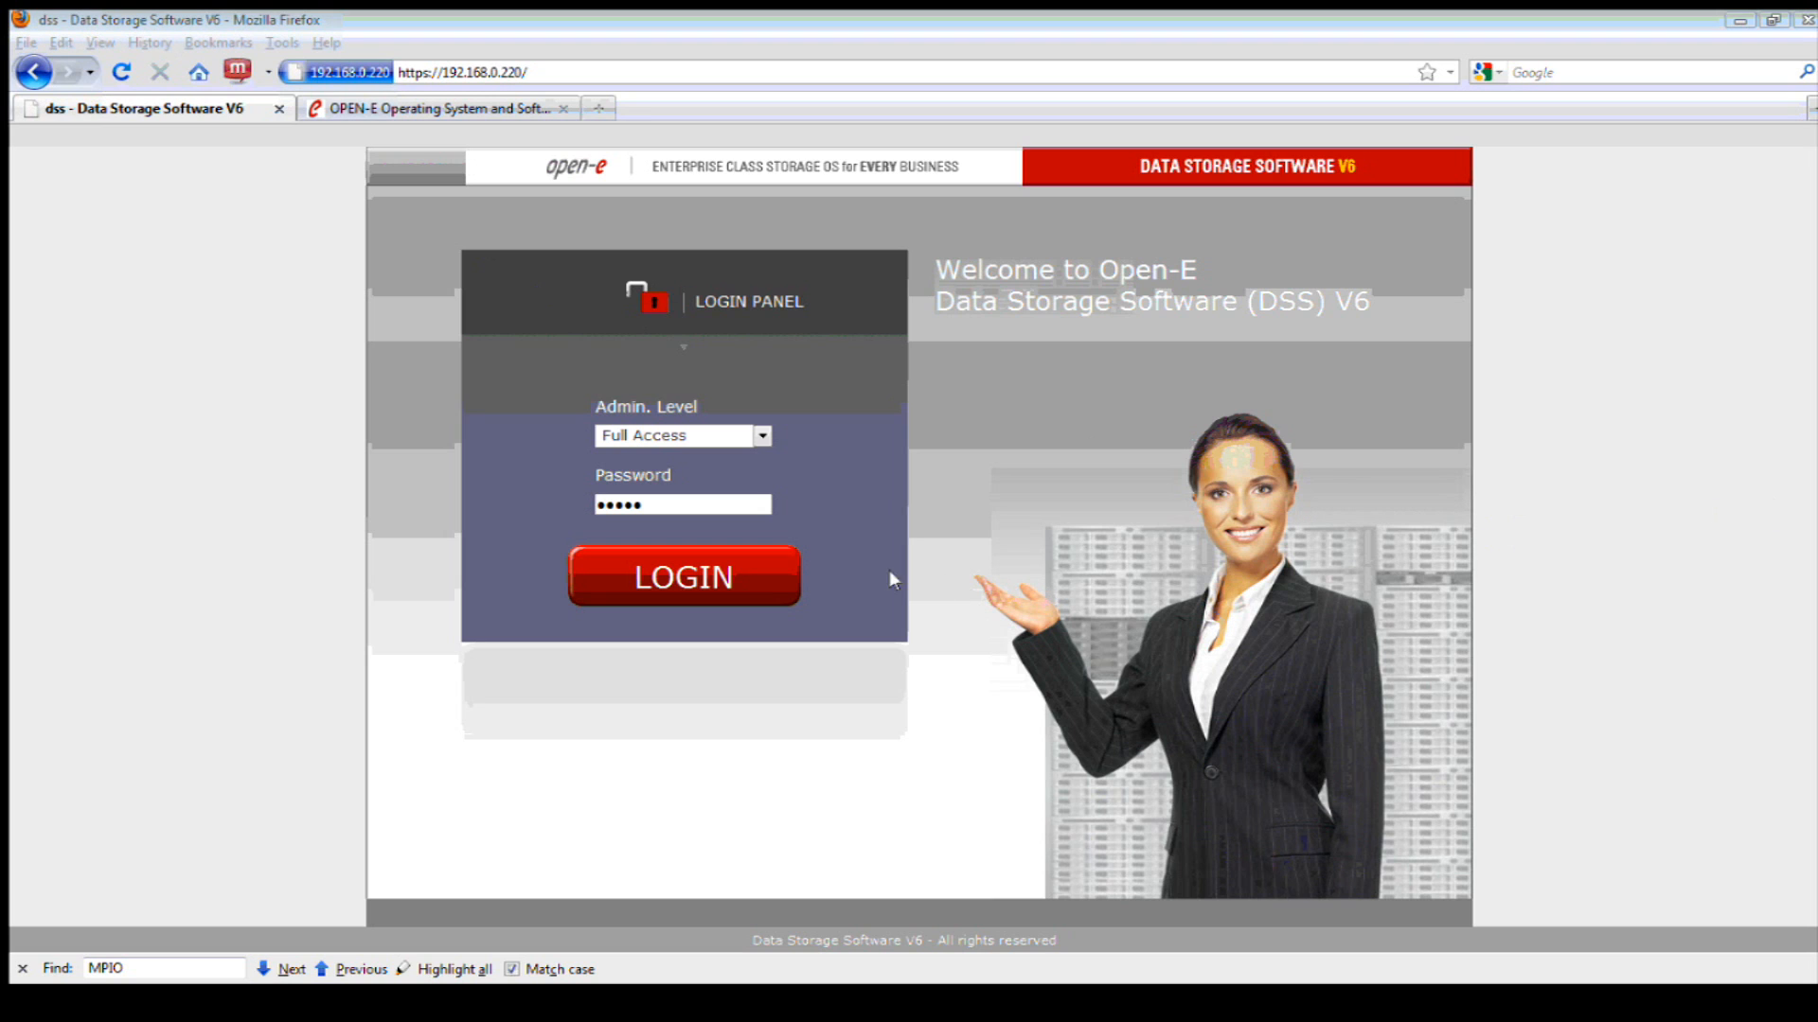
left_click(761, 436)
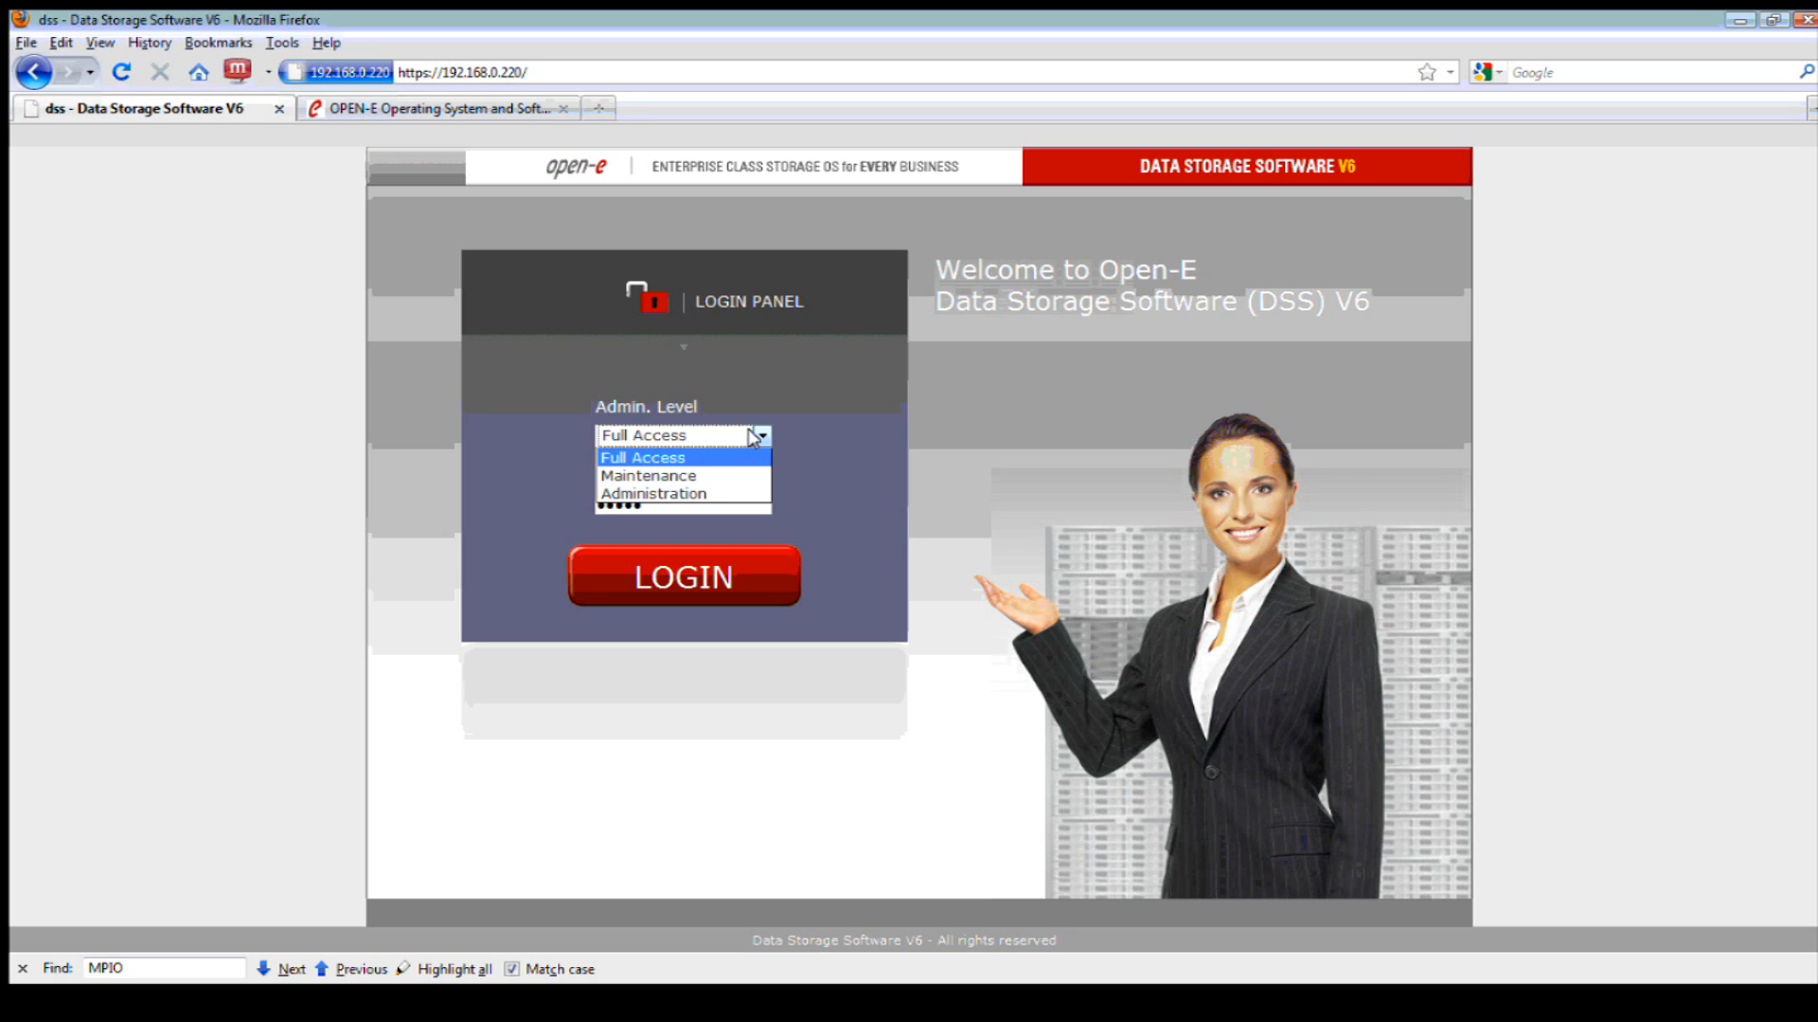
left_click(670, 439)
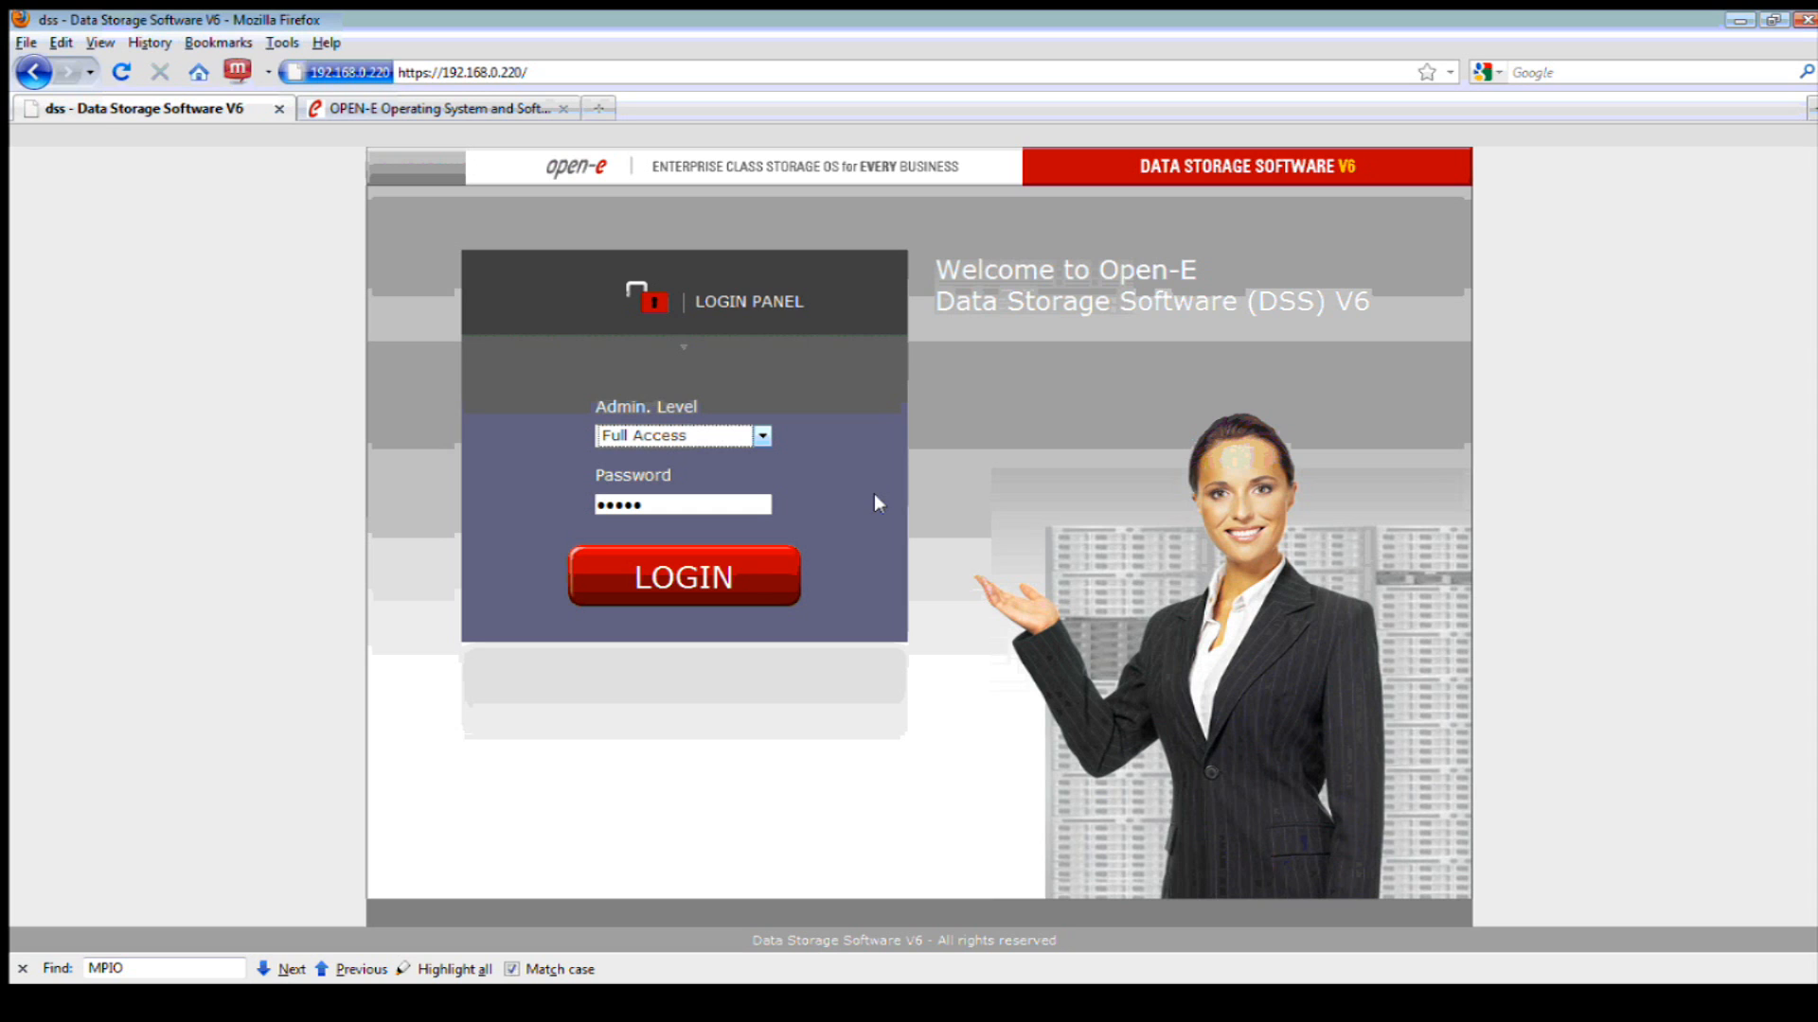
left_click(674, 580)
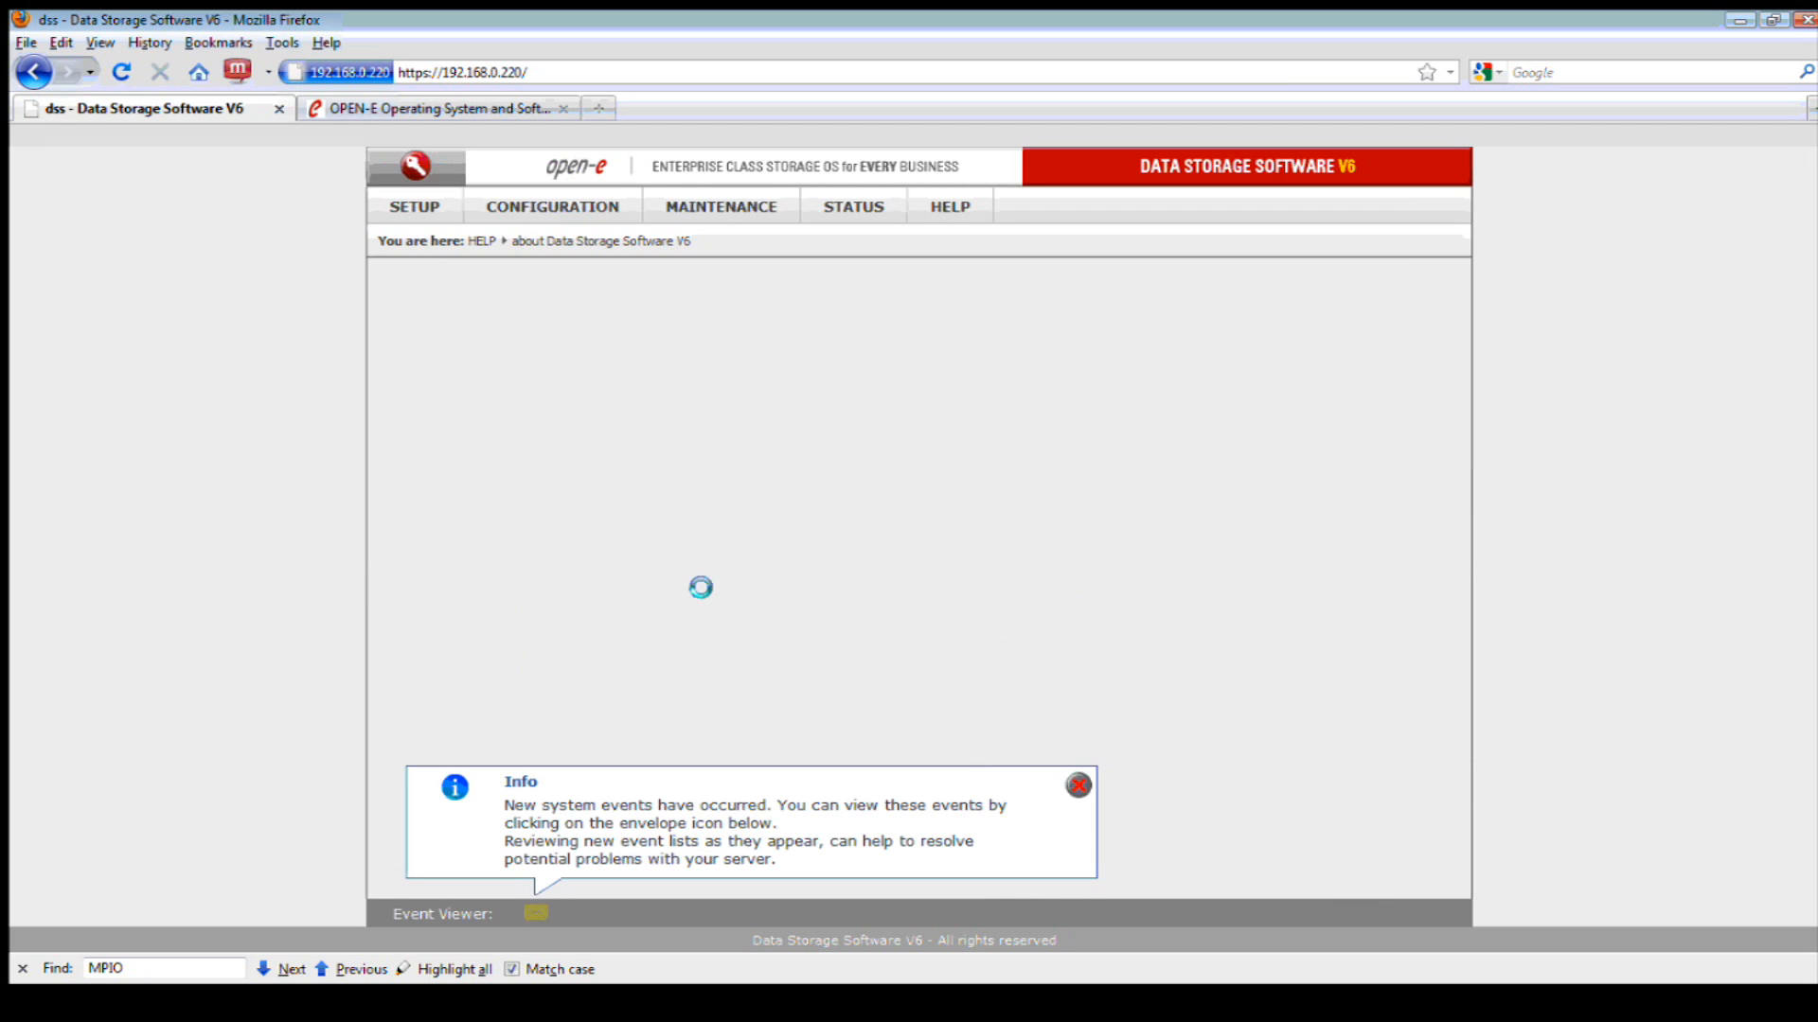
left_click(1077, 785)
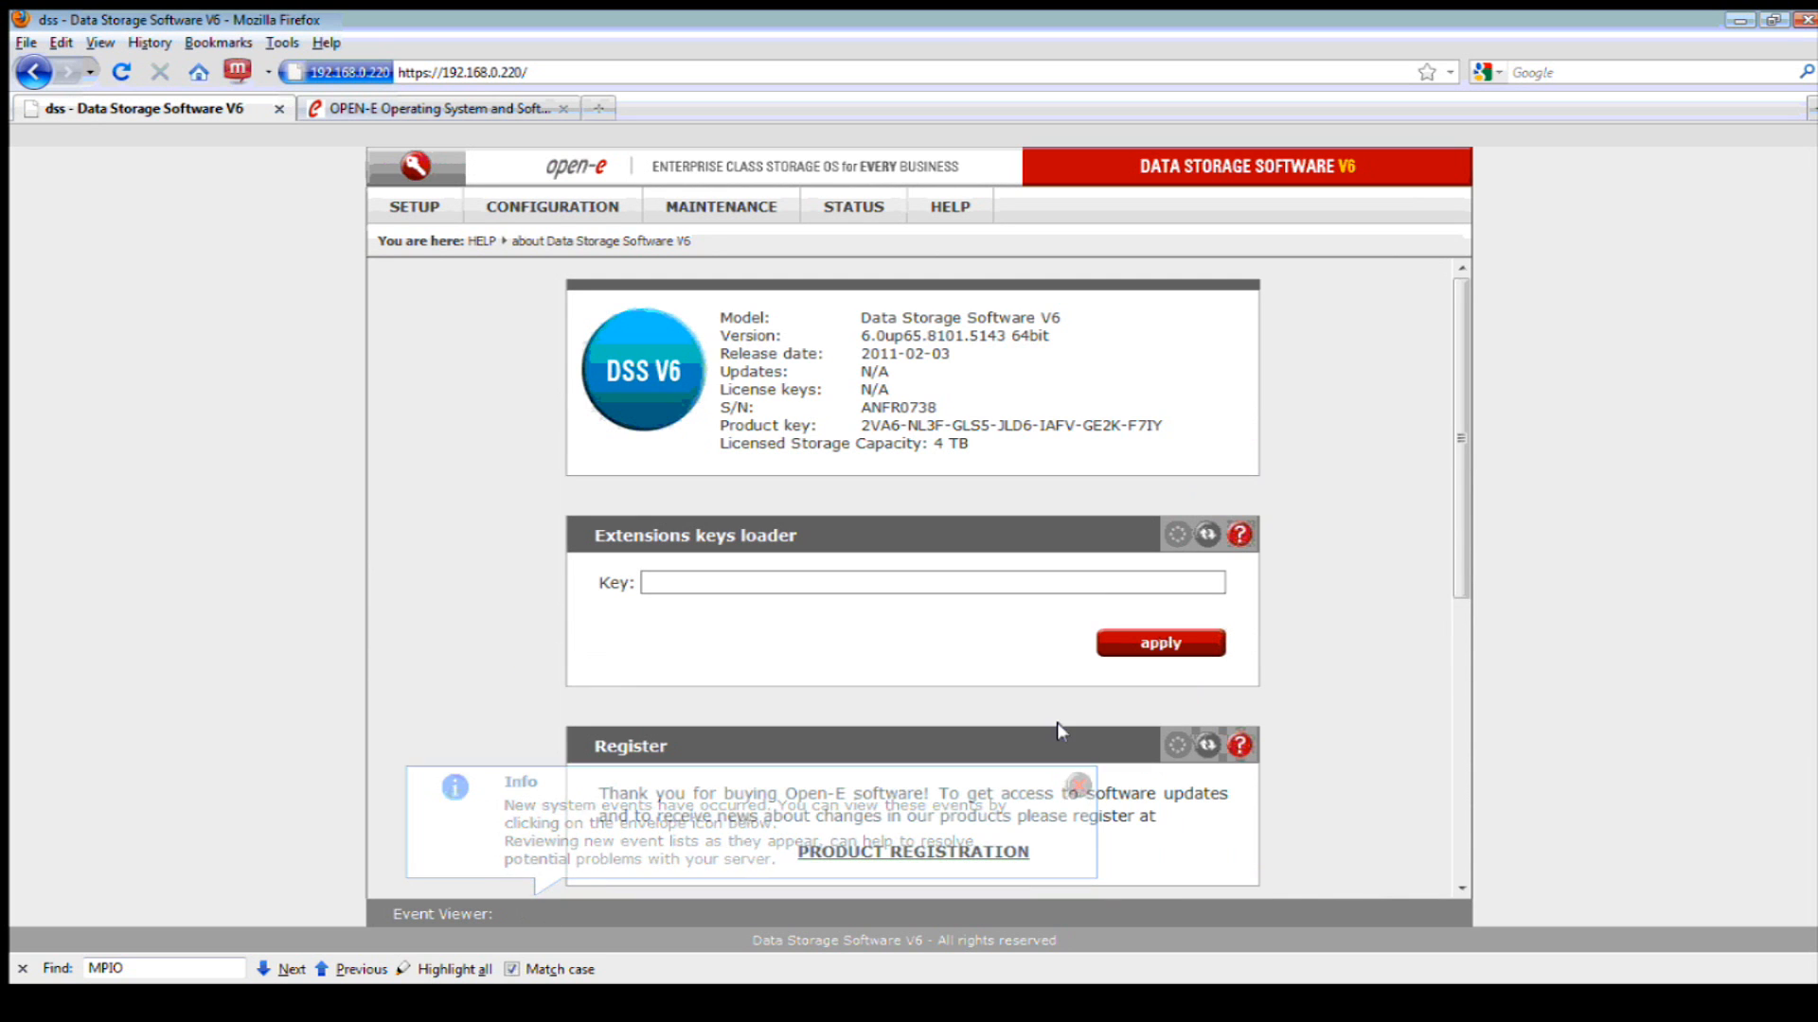
- Highlight the version 6.0up65.8101.5143 64bit, serial number and 4 TB licensed capacity on the About page
double_click(1037, 330)
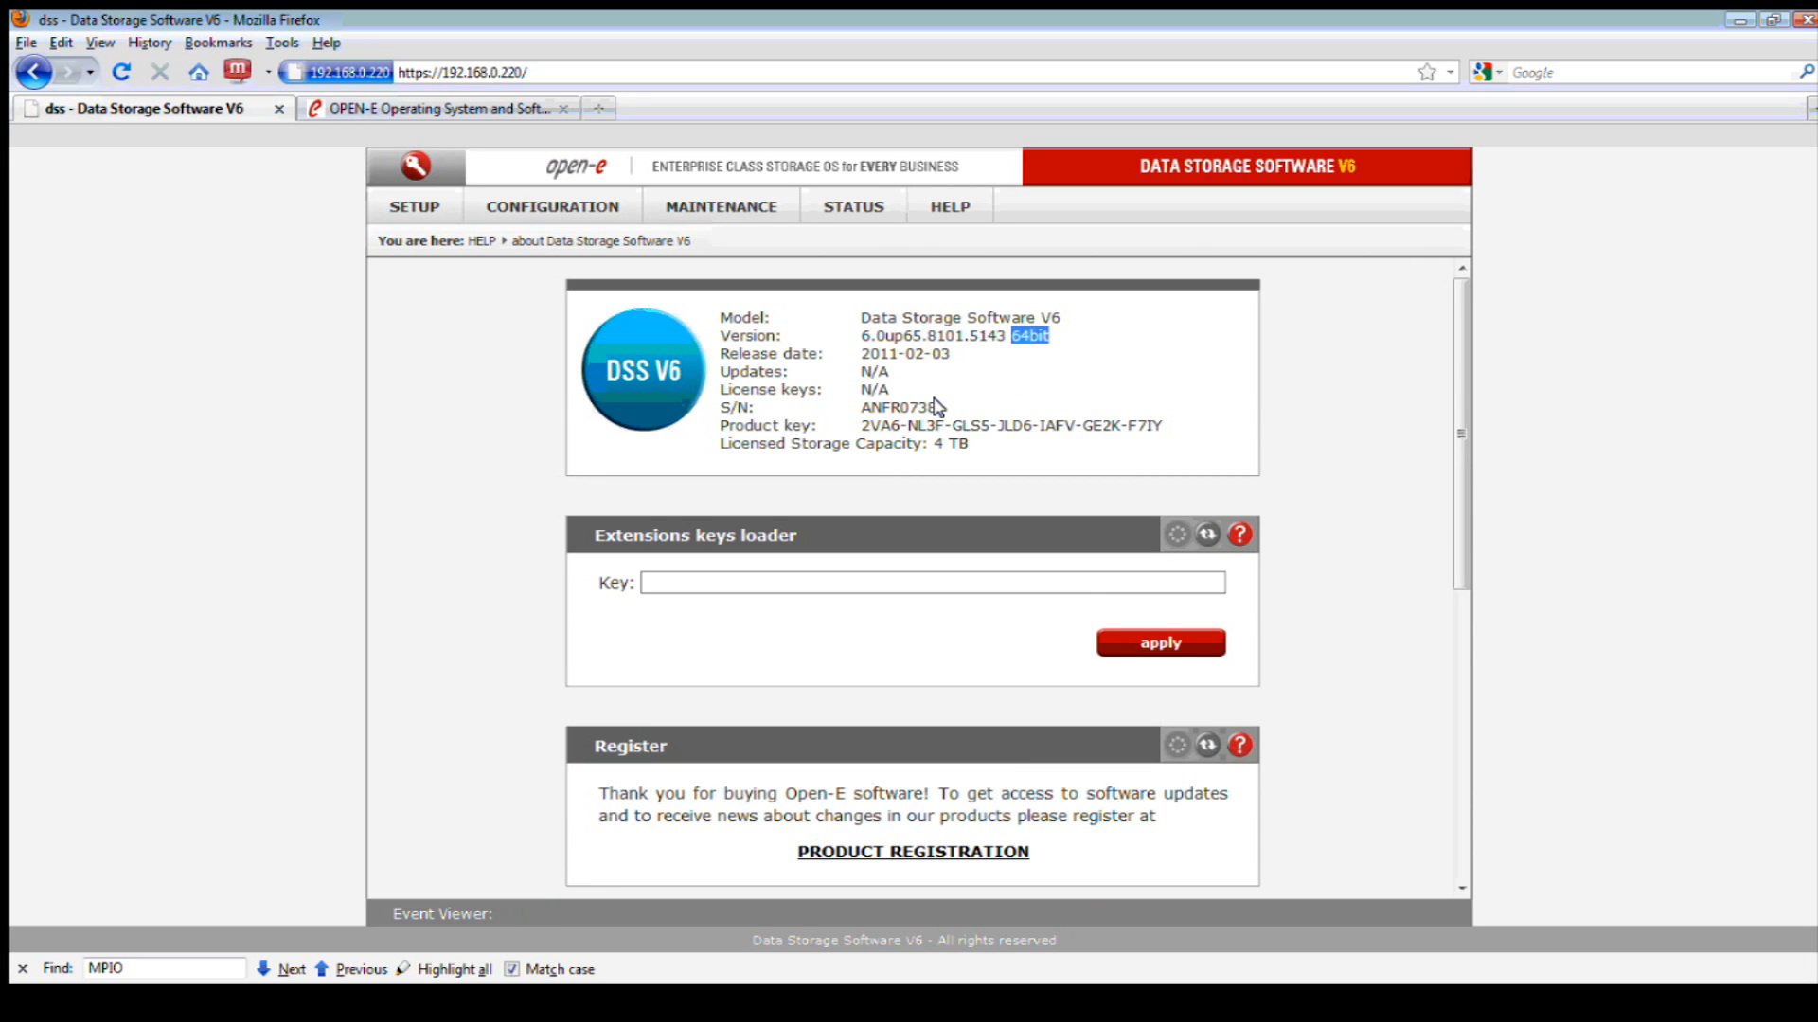
left_click_drag(937, 408, 869, 413)
left_click_drag(968, 443, 936, 440)
left_click_drag(967, 337, 996, 339)
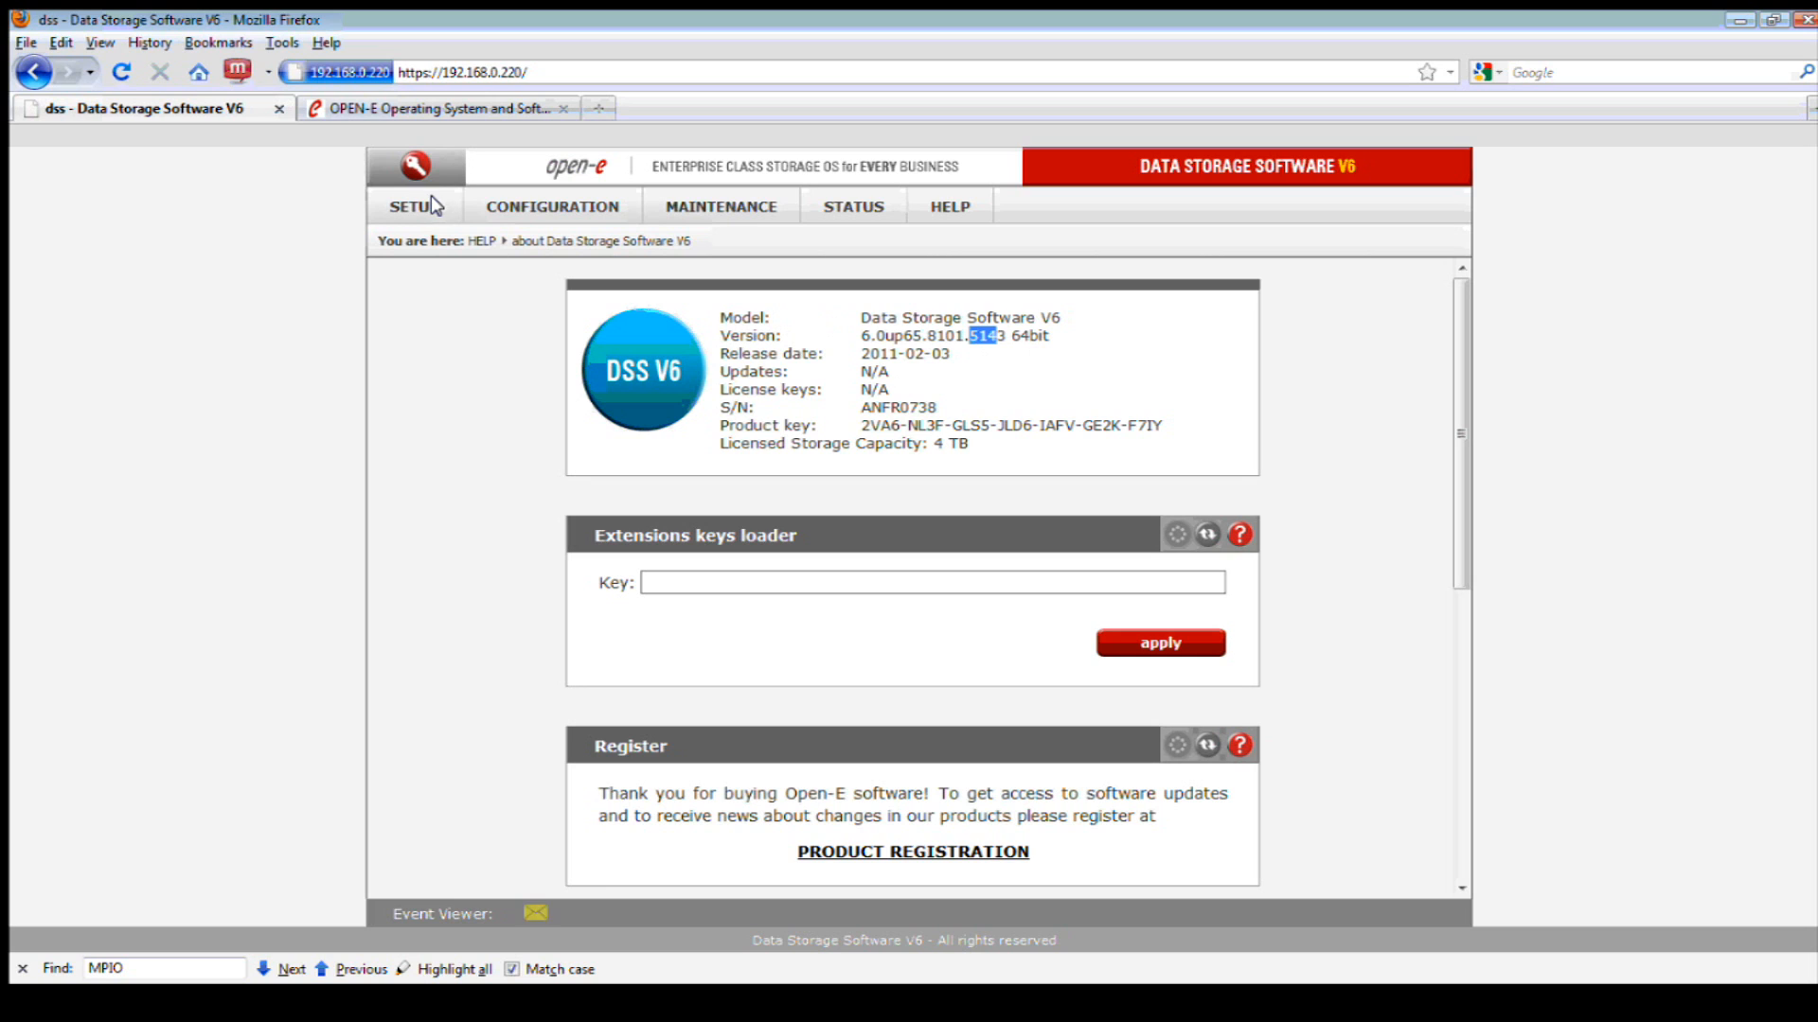
left_click(519, 79)
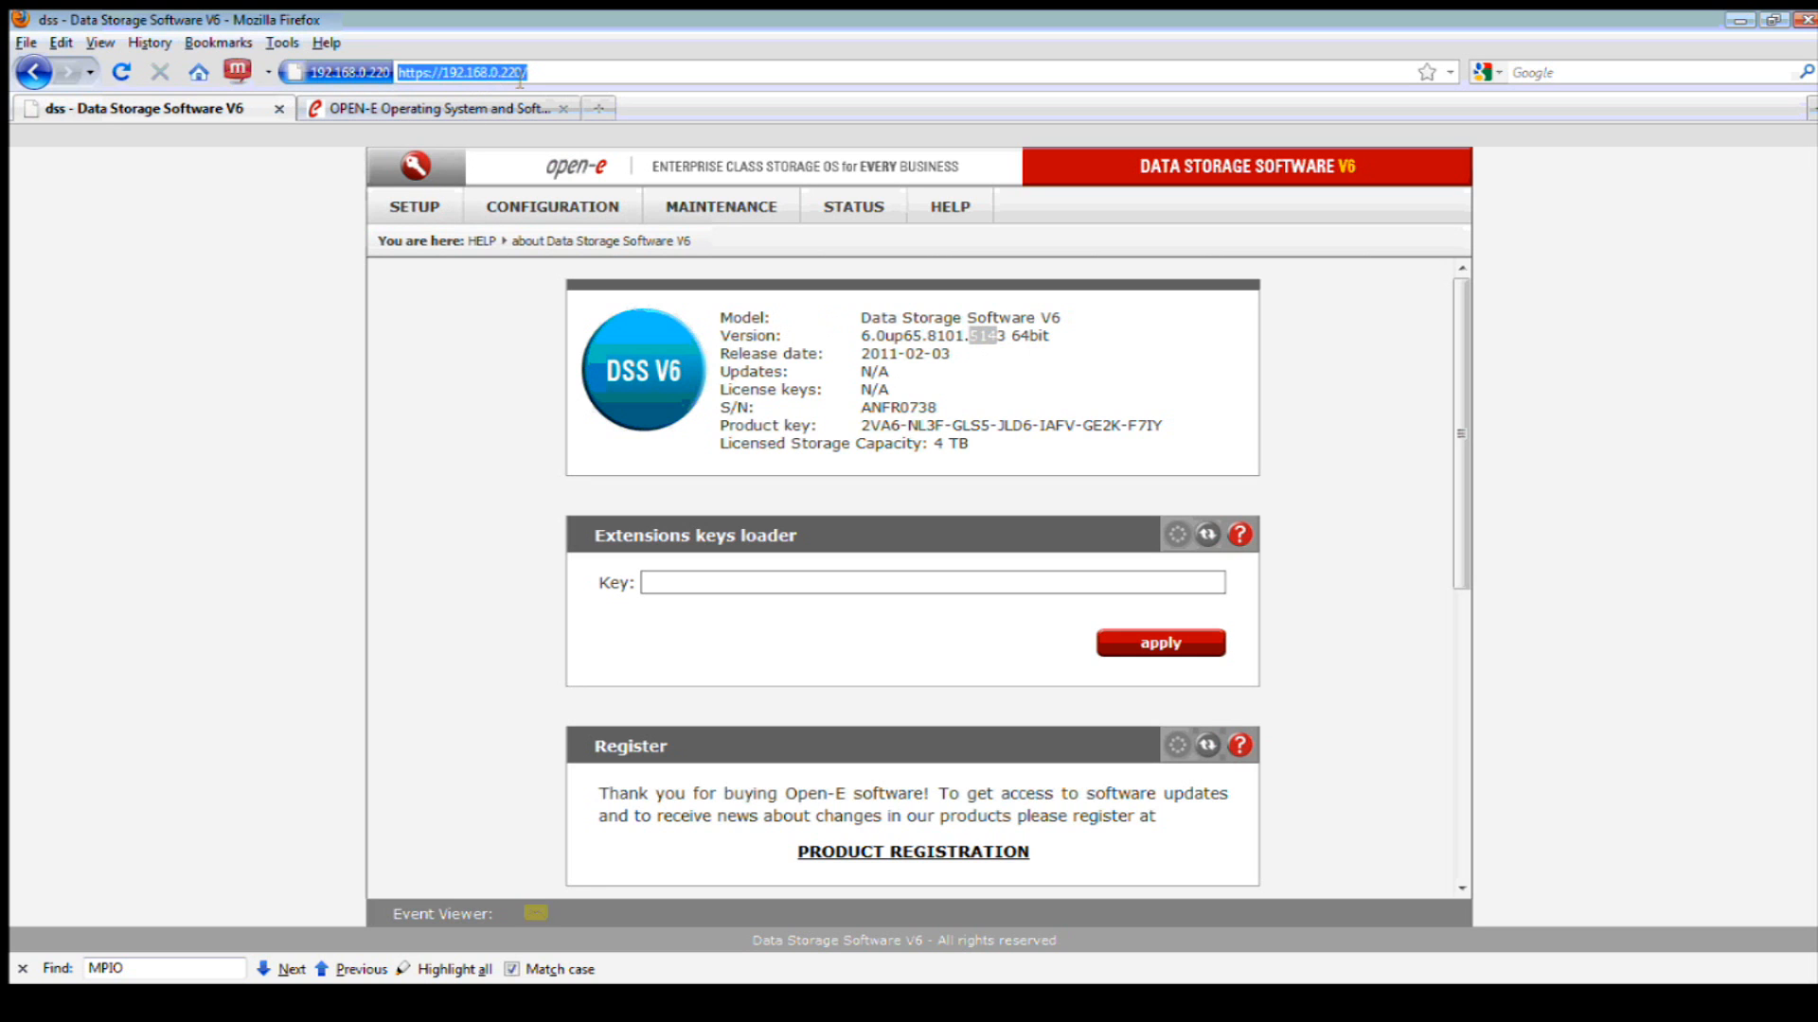
- Change the server name from dss to source on the network Interfaces page and confirm it
left_click(425, 203)
mouse_move(437, 239)
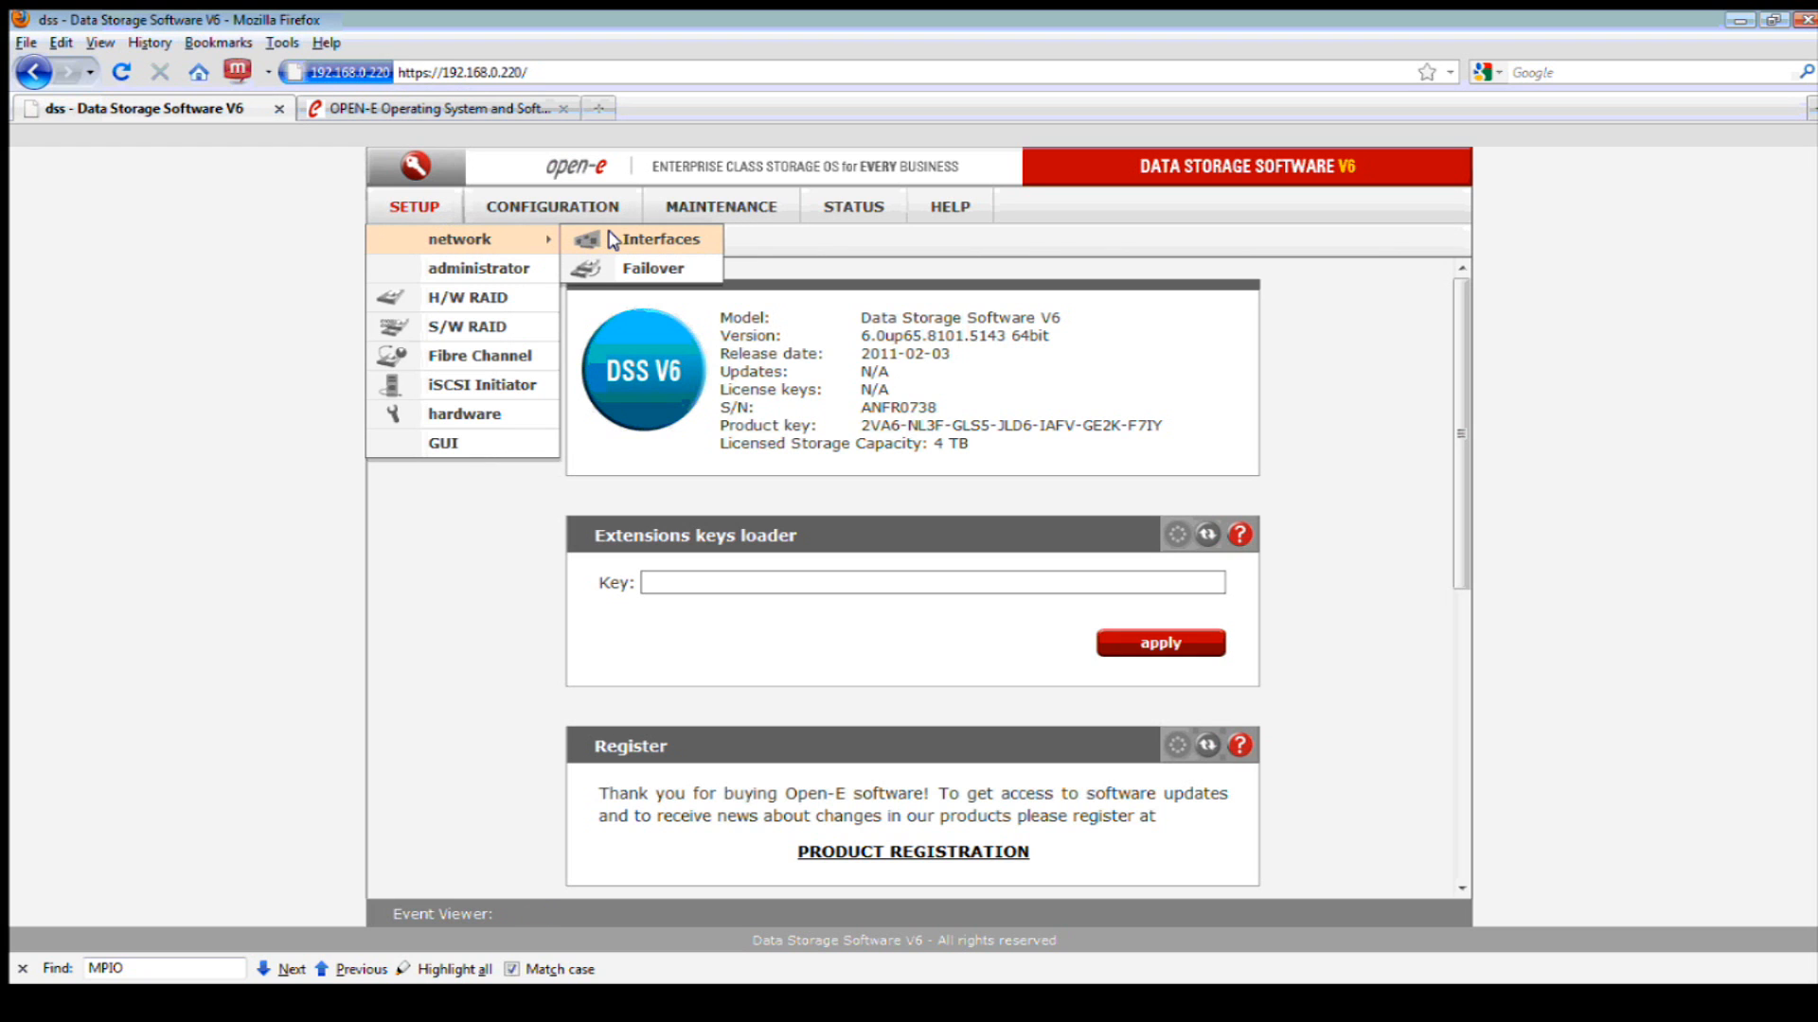
left_click(691, 243)
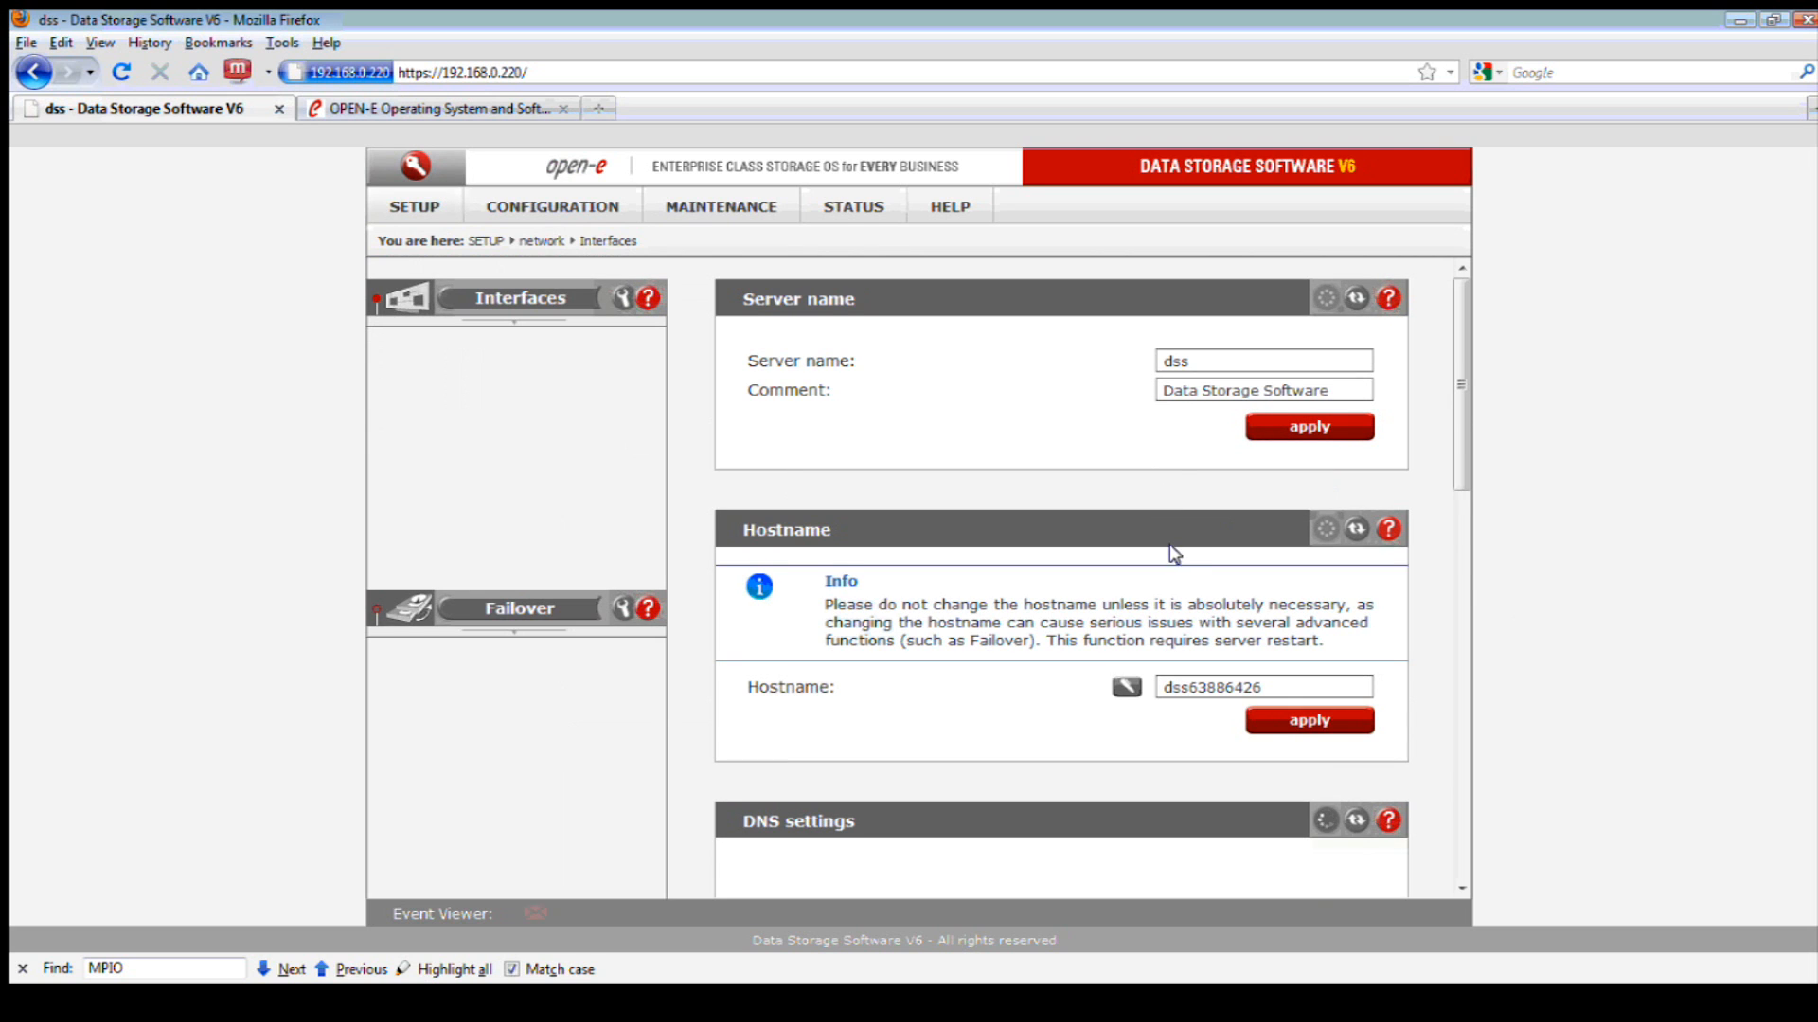
left_click_drag(1191, 361, 1144, 360)
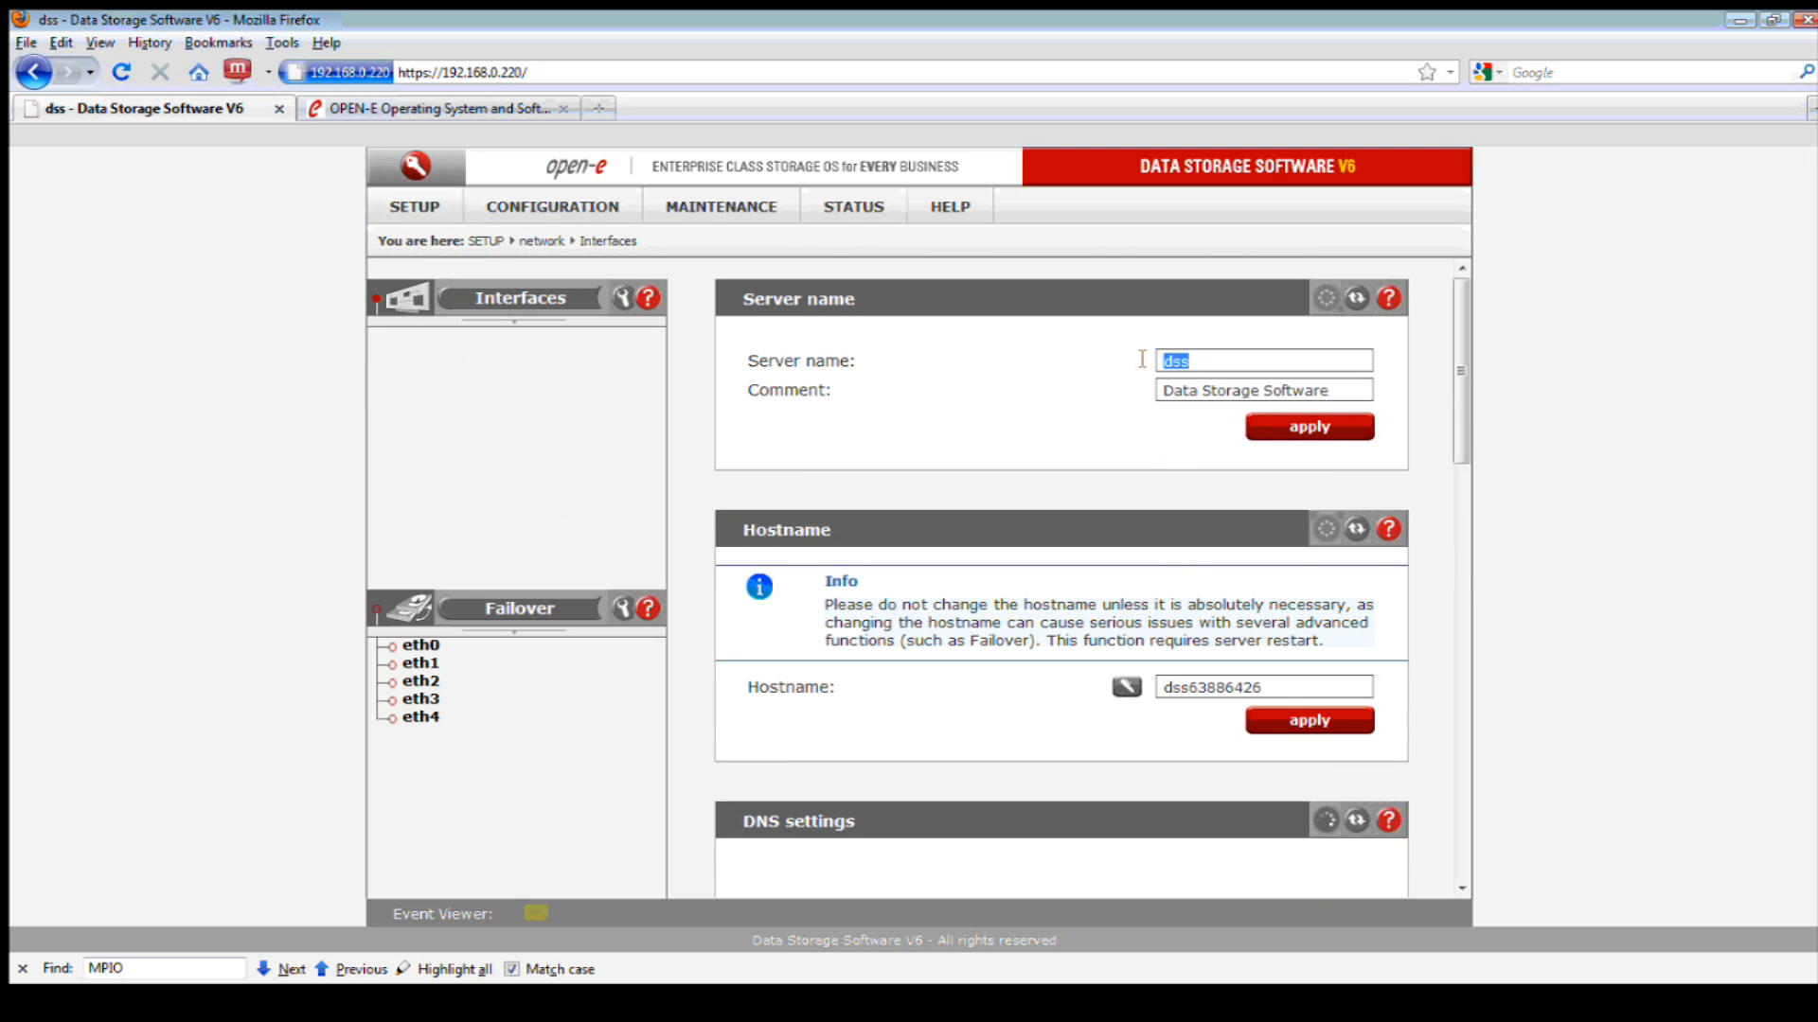
left_click(1351, 416)
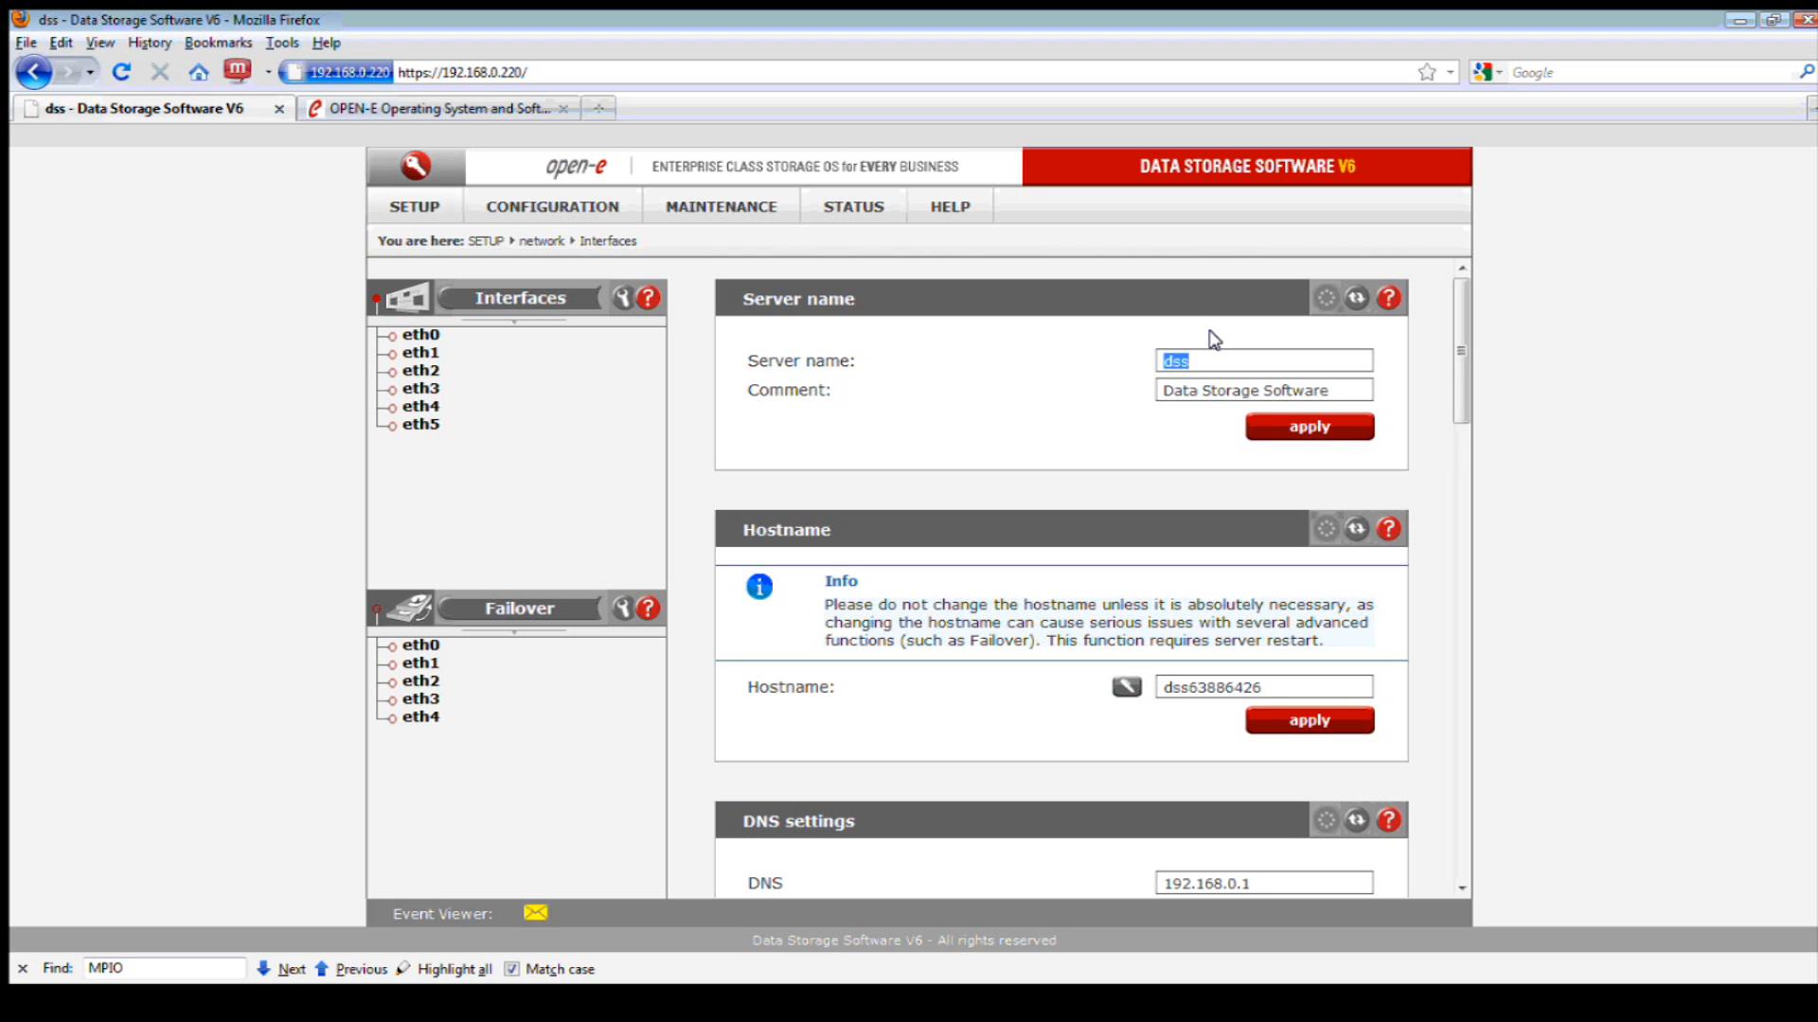
type("source")
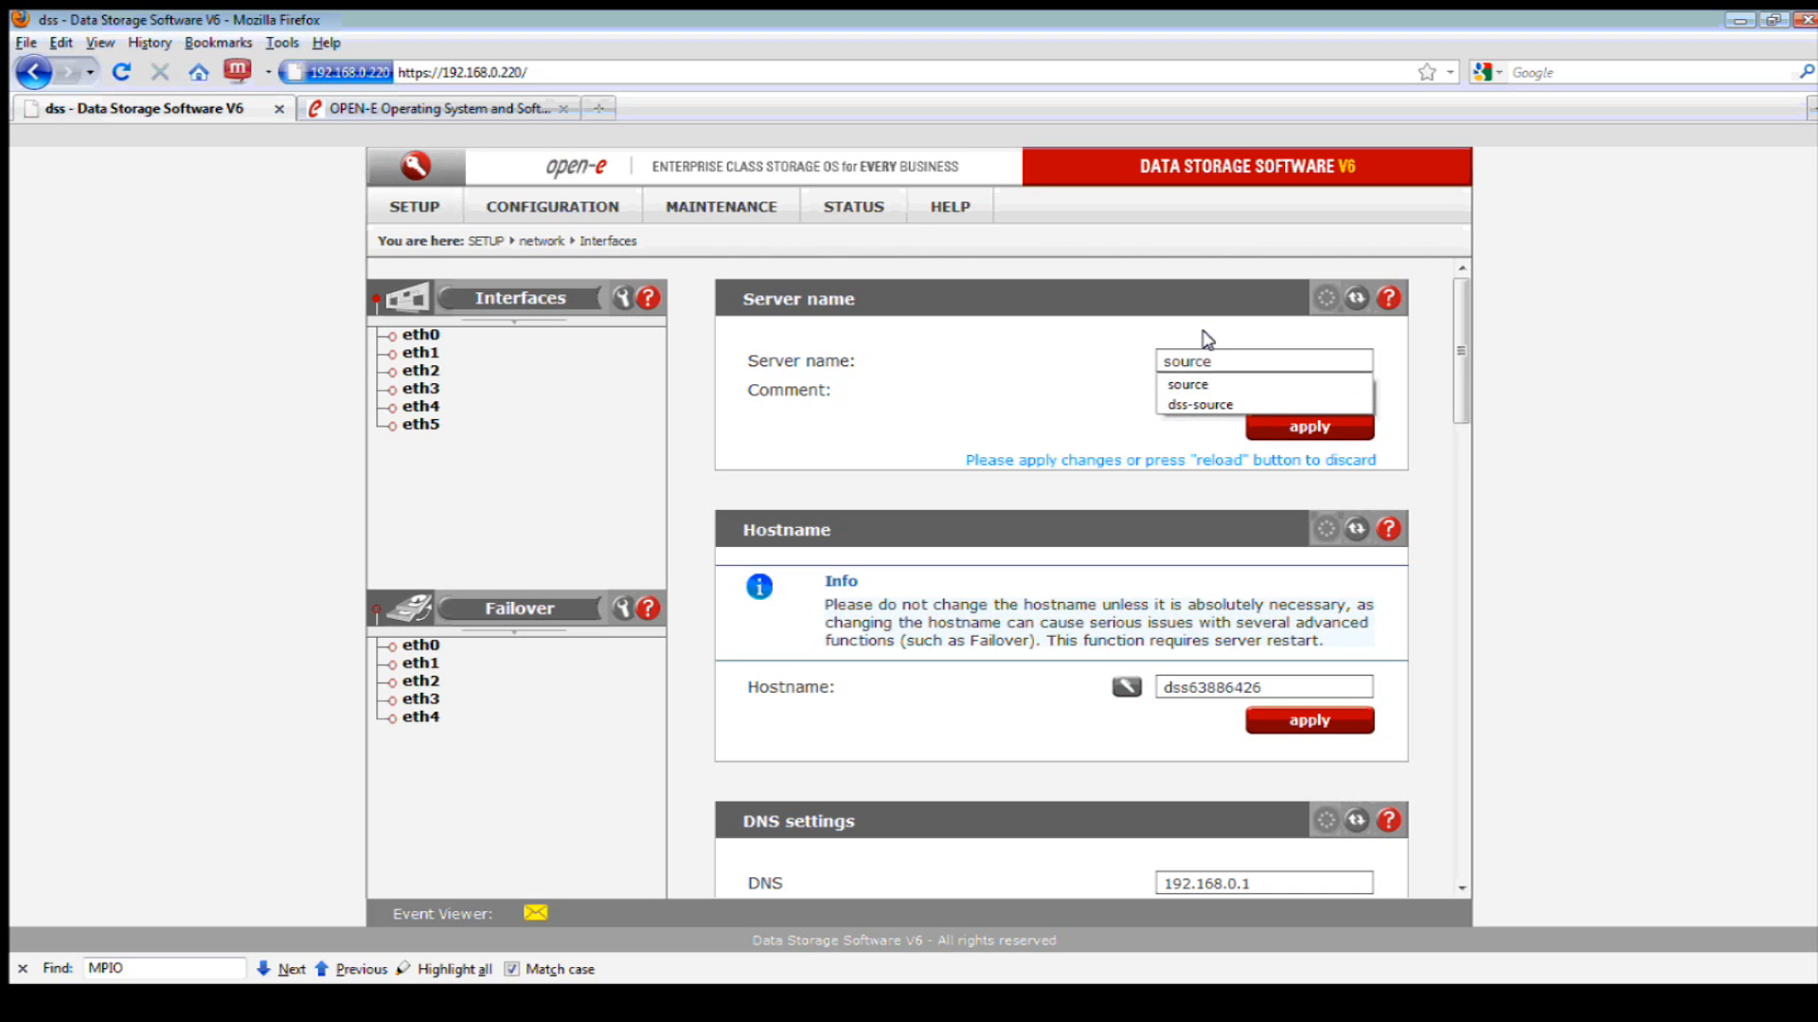
key("Down")
key("Return")
left_click(1307, 431)
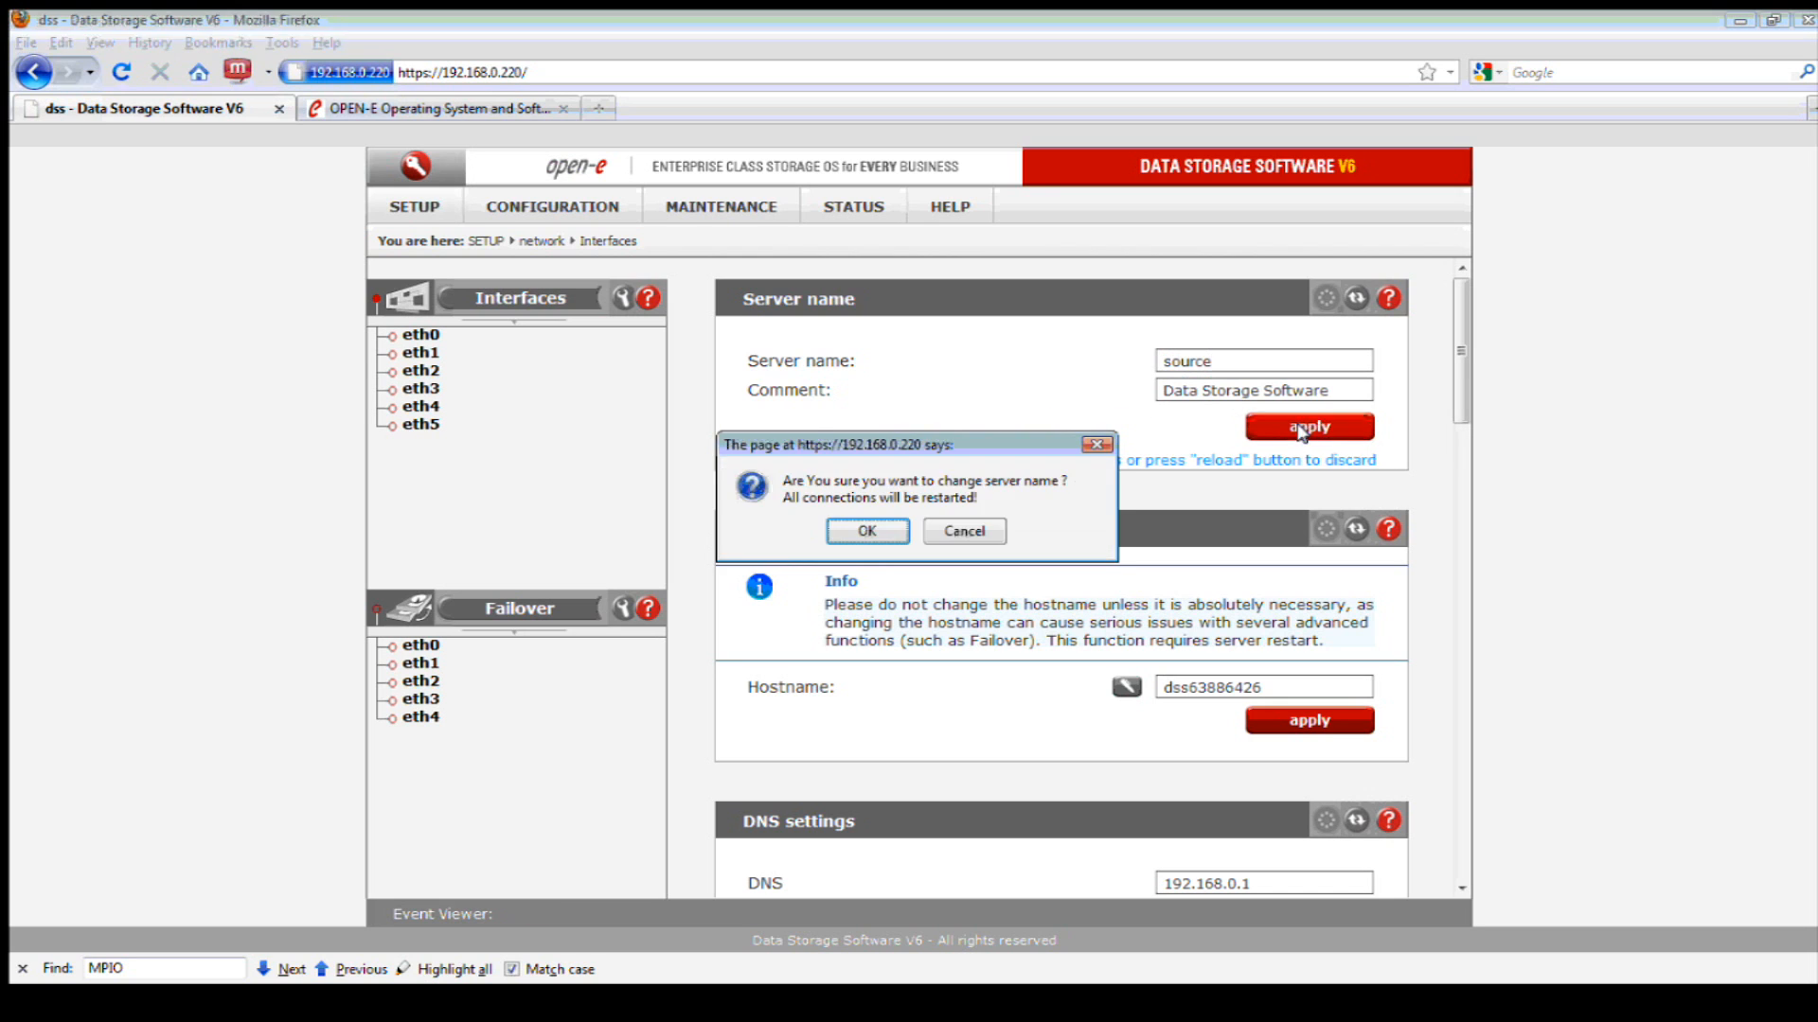
left_click(867, 532)
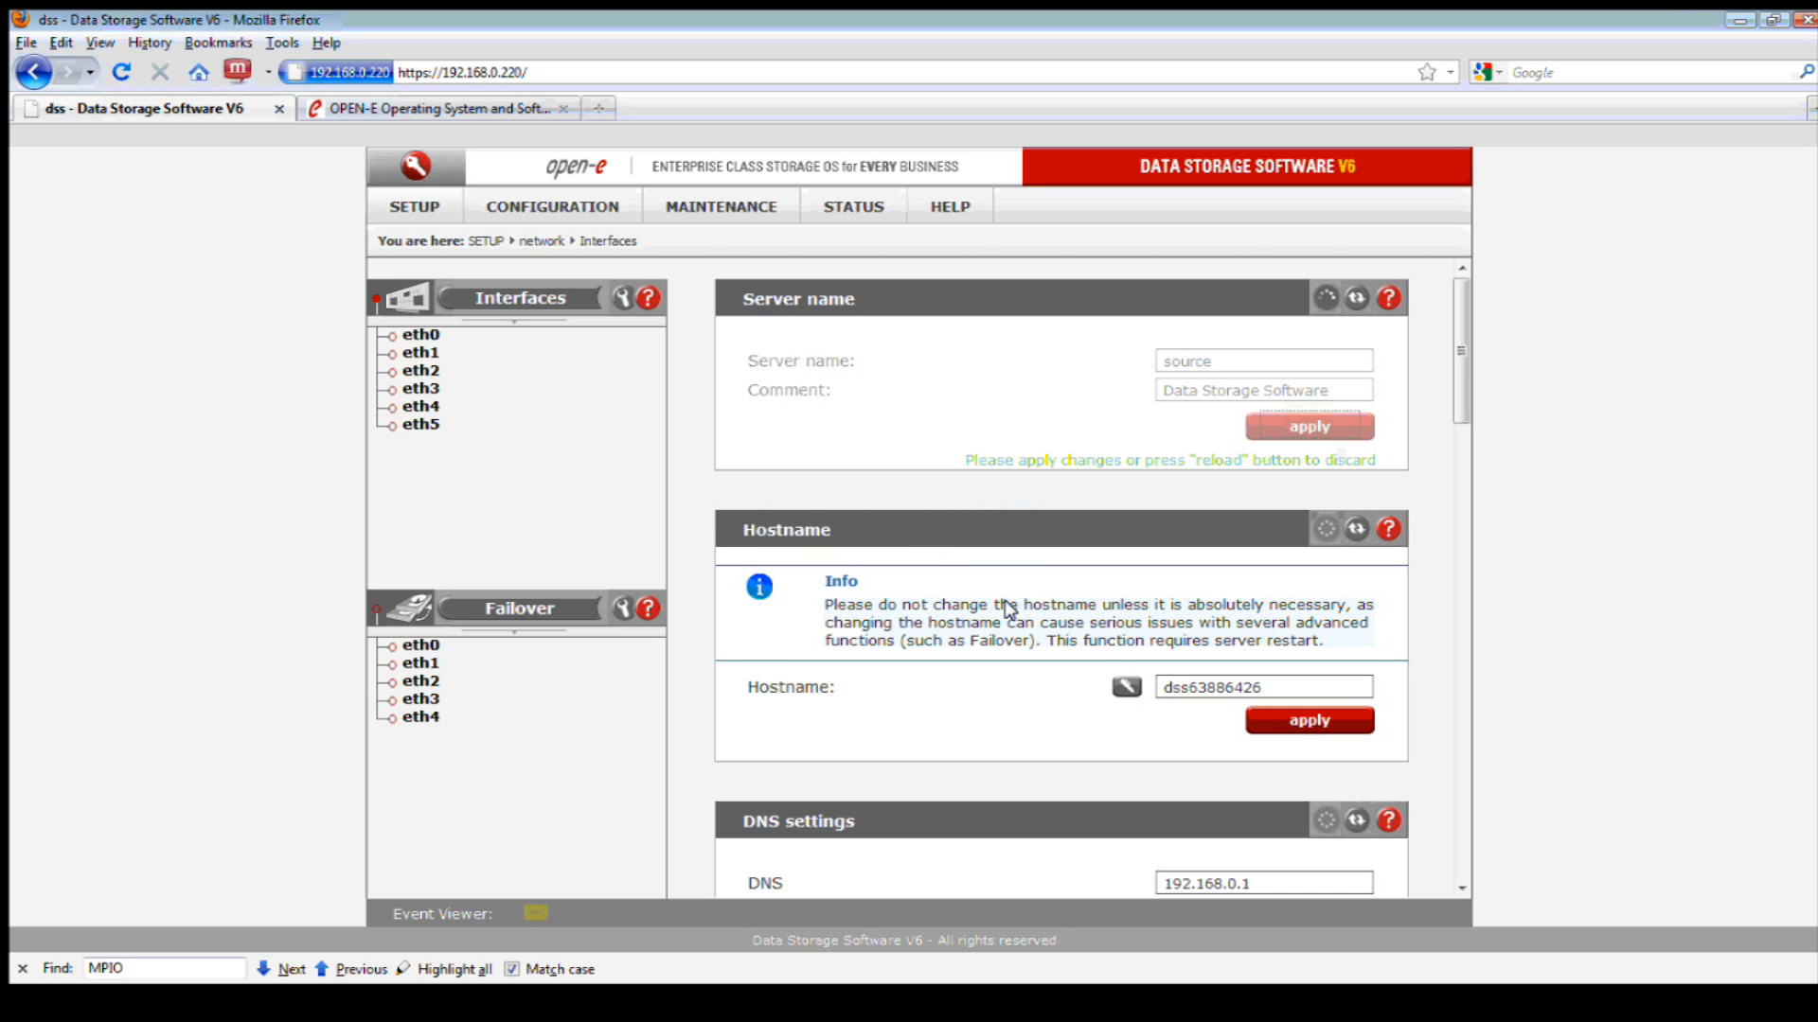
- Append ;192.168.0.8 after 192.168.0.1 in the DNS servers field, apply, and dismiss the notice
scroll(989, 618, "down", 4)
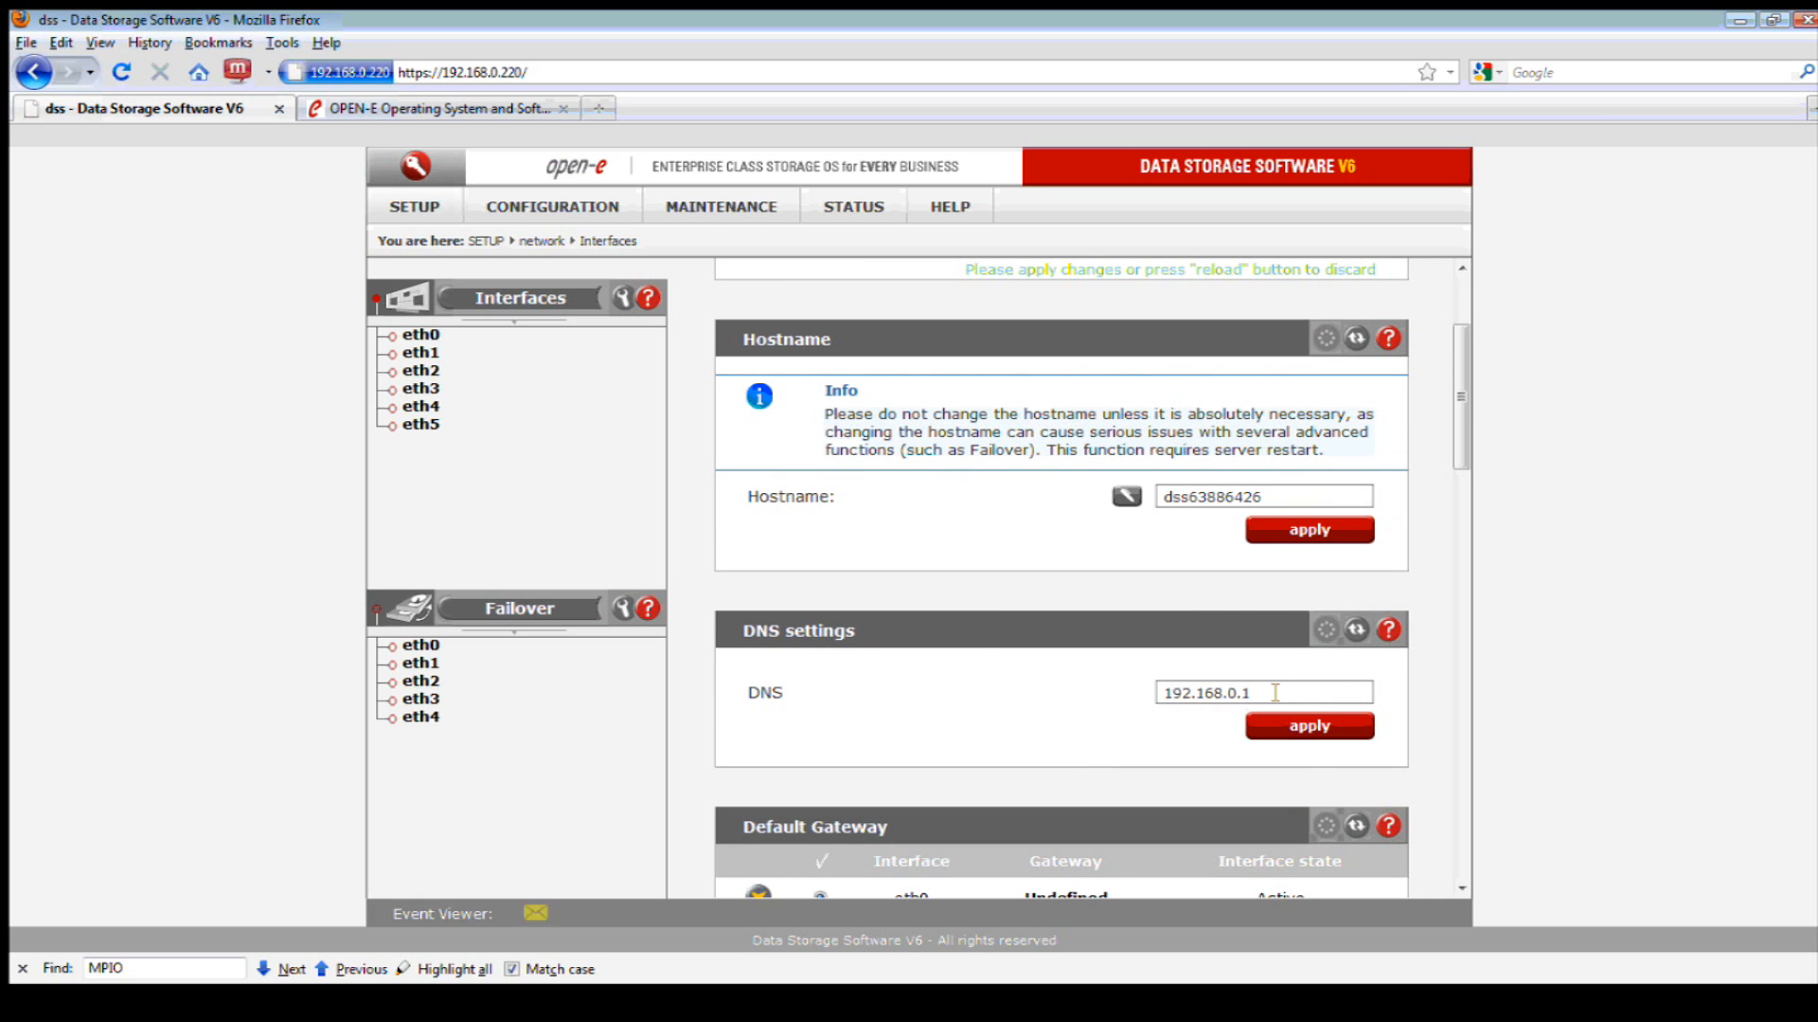
left_click(1298, 702)
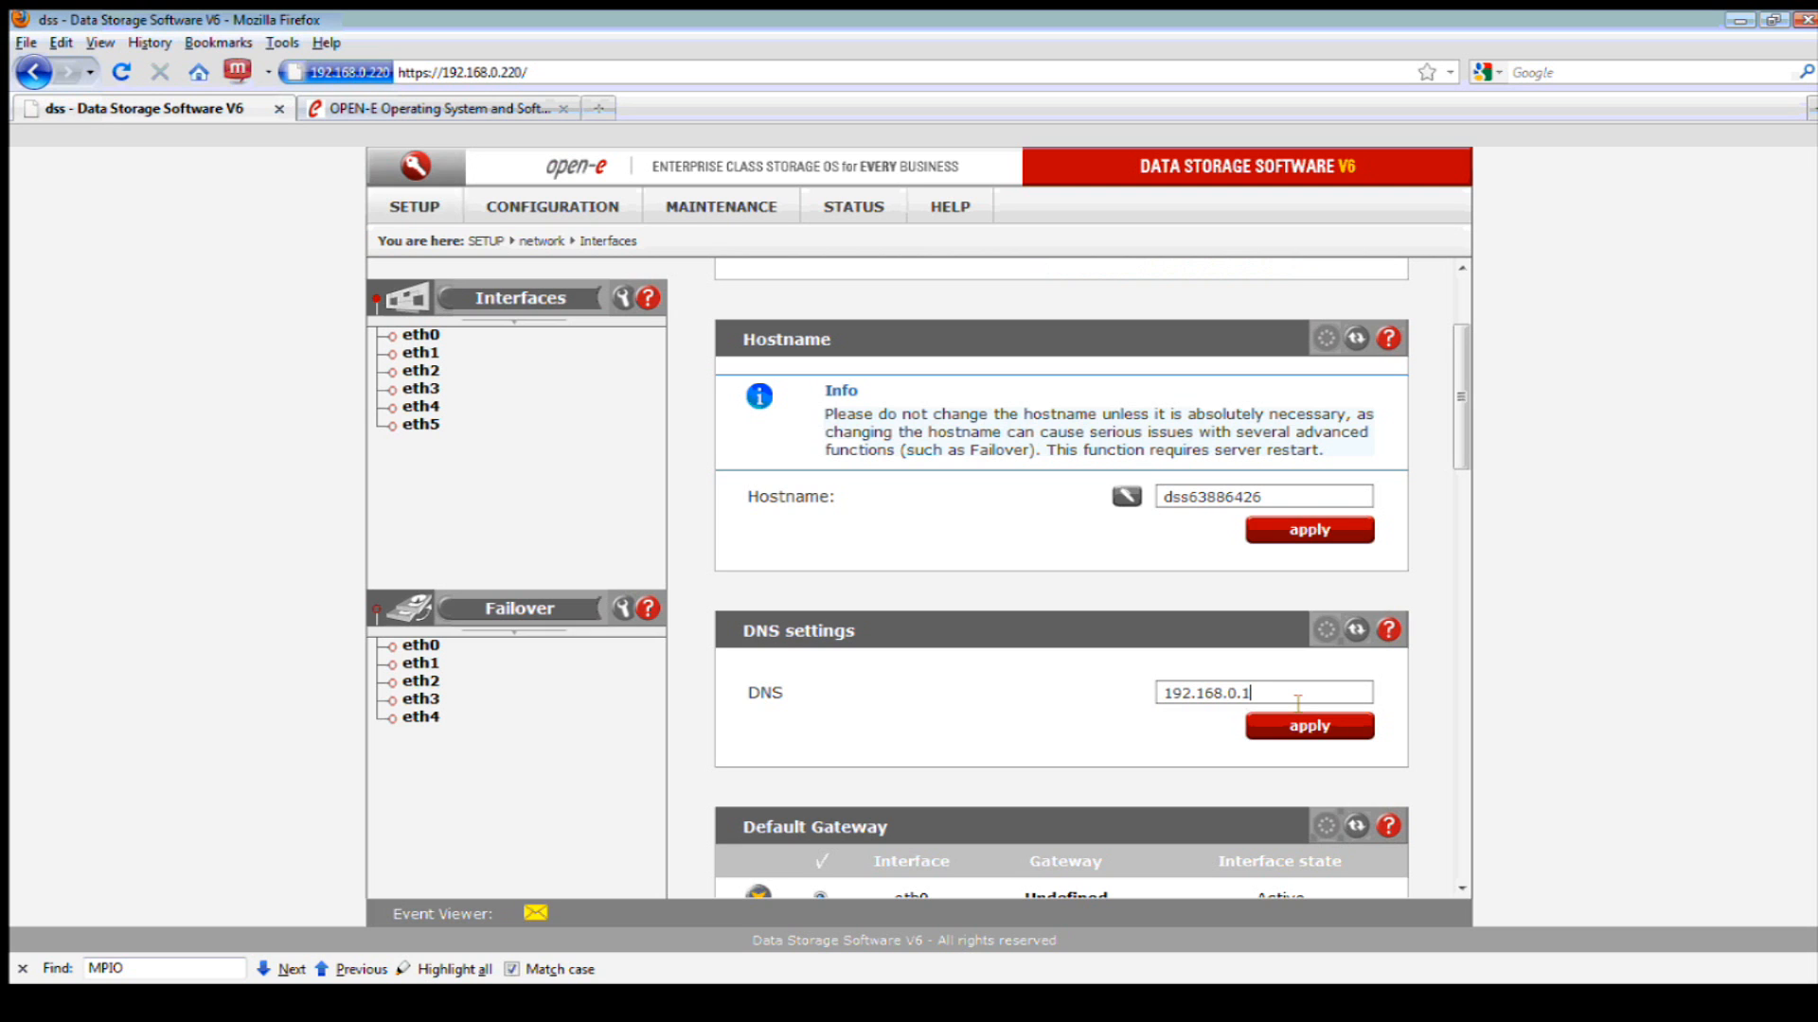
key("Return")
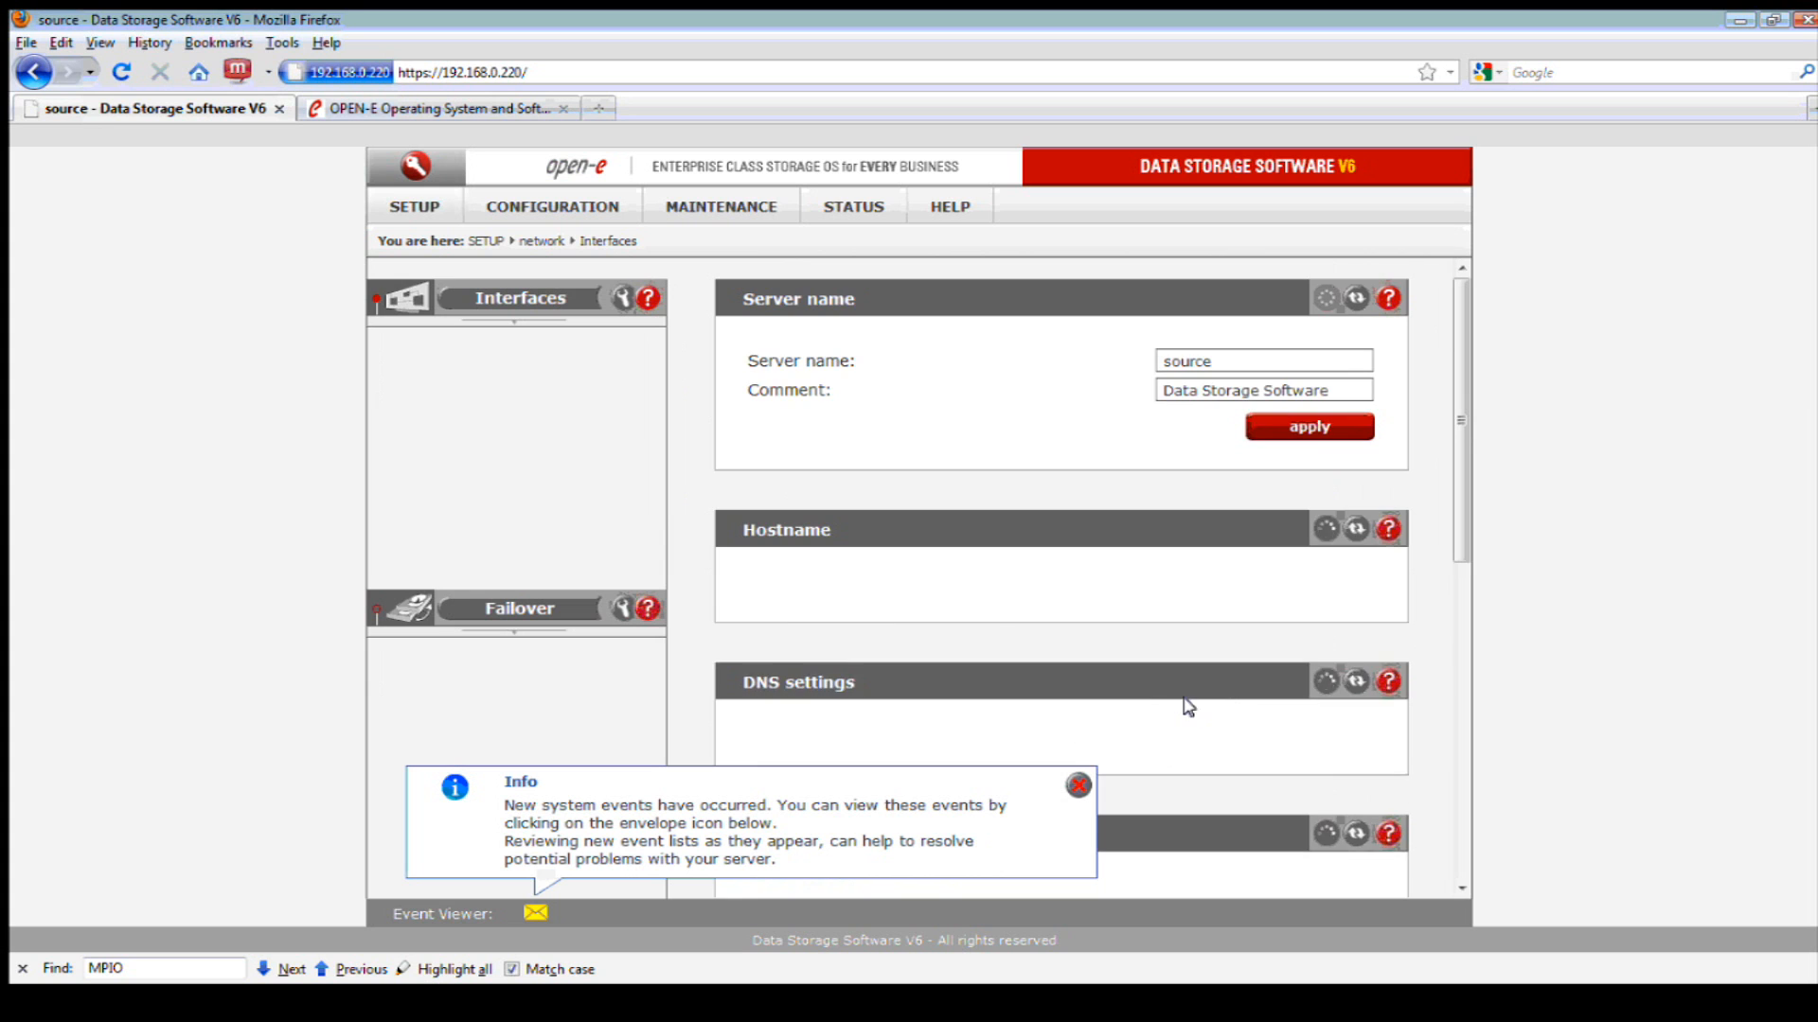
scroll(1158, 710, "down", 2)
scroll(1157, 706, "down", 4)
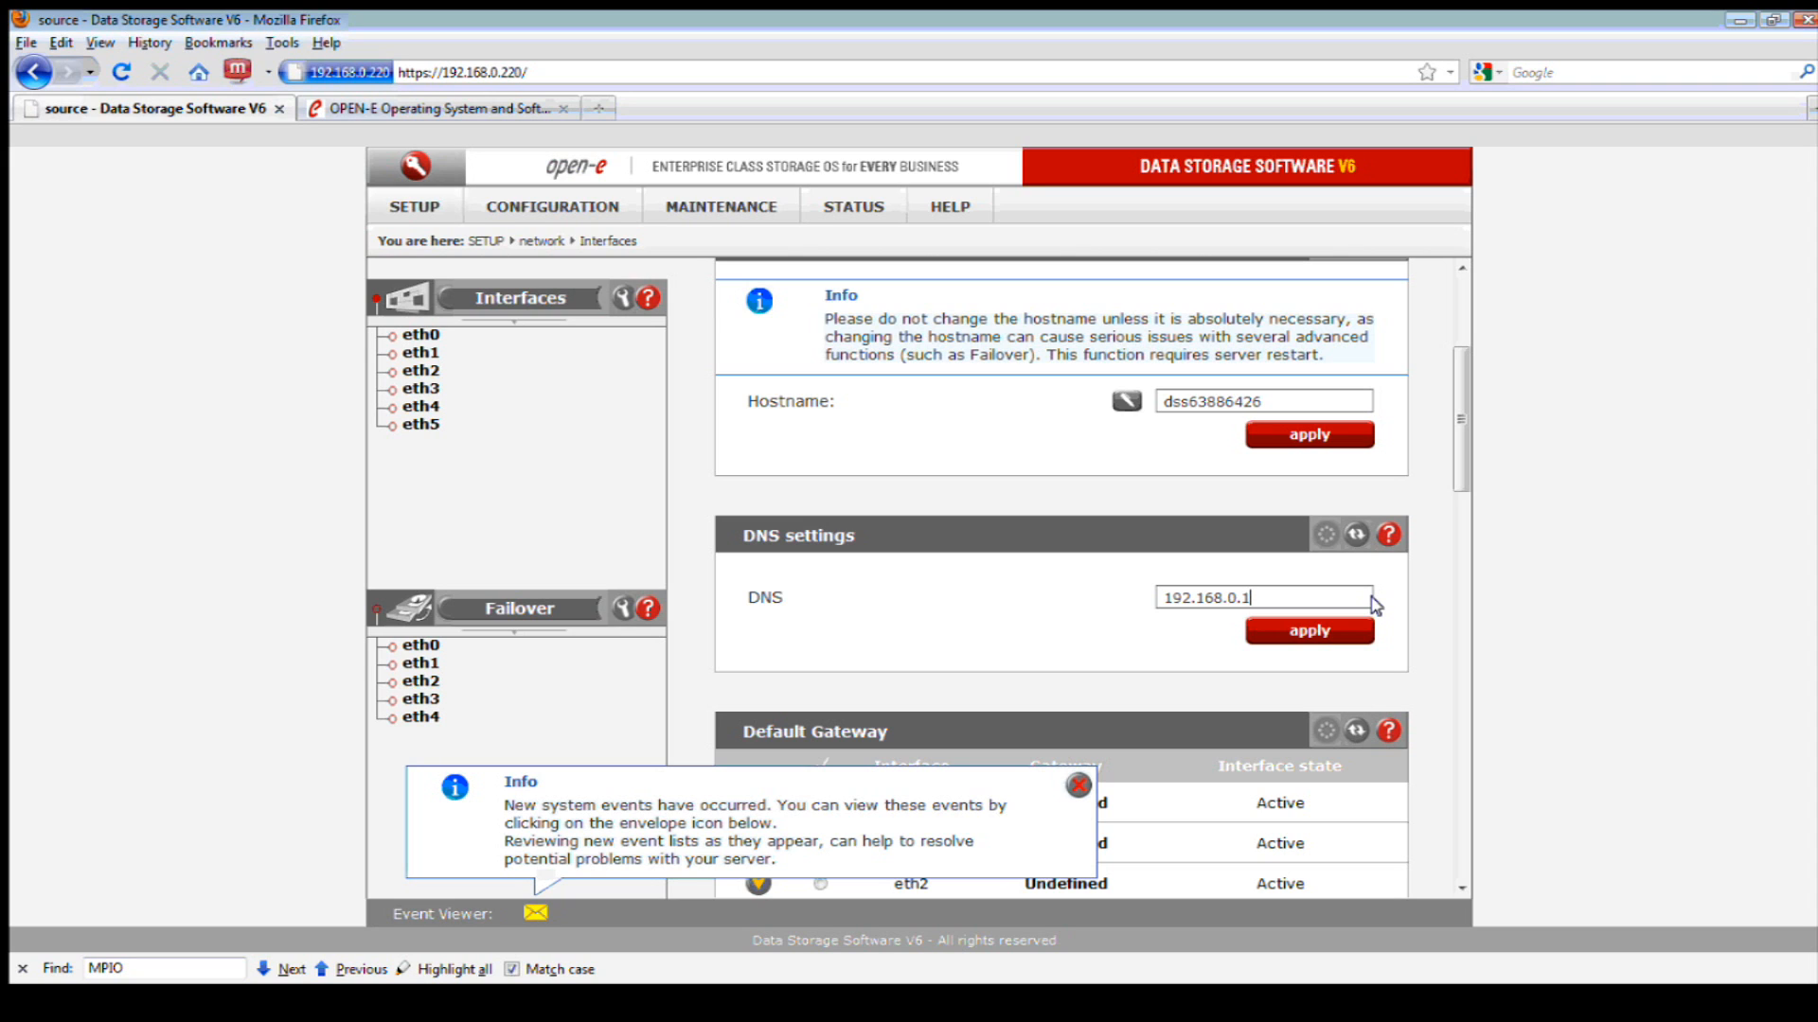
type(";192.168.0.8")
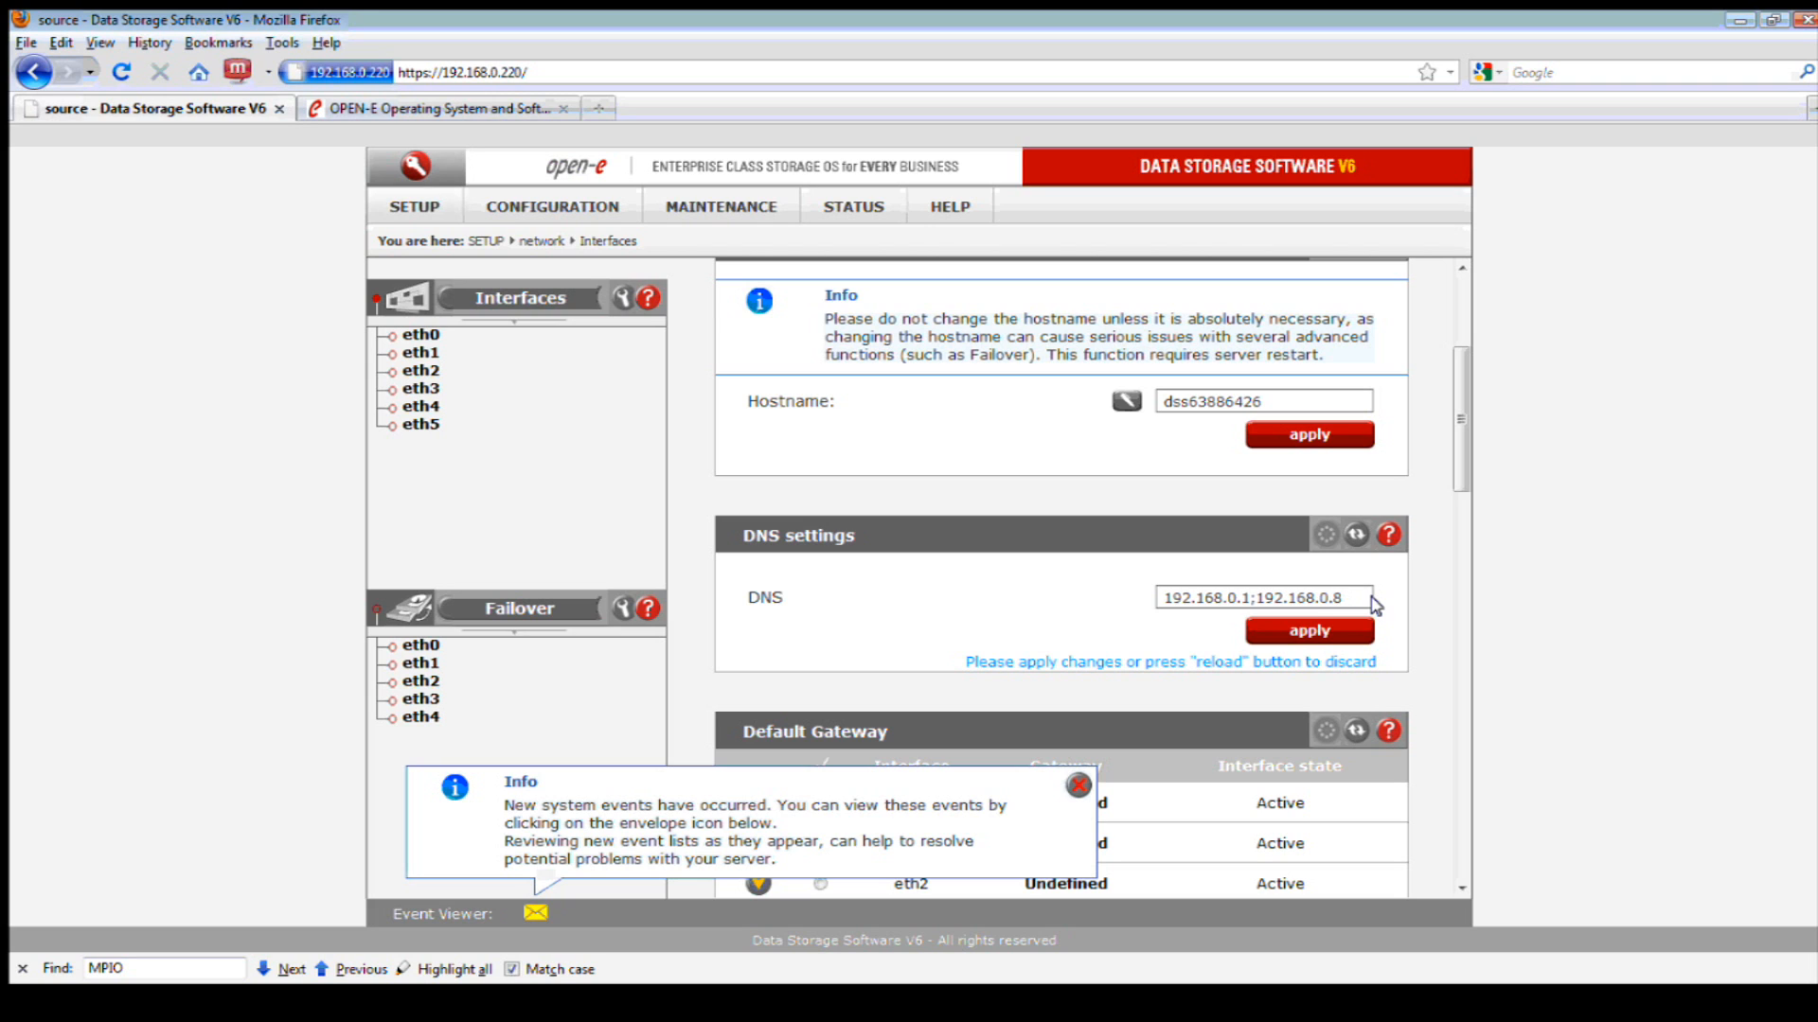
left_click(1325, 621)
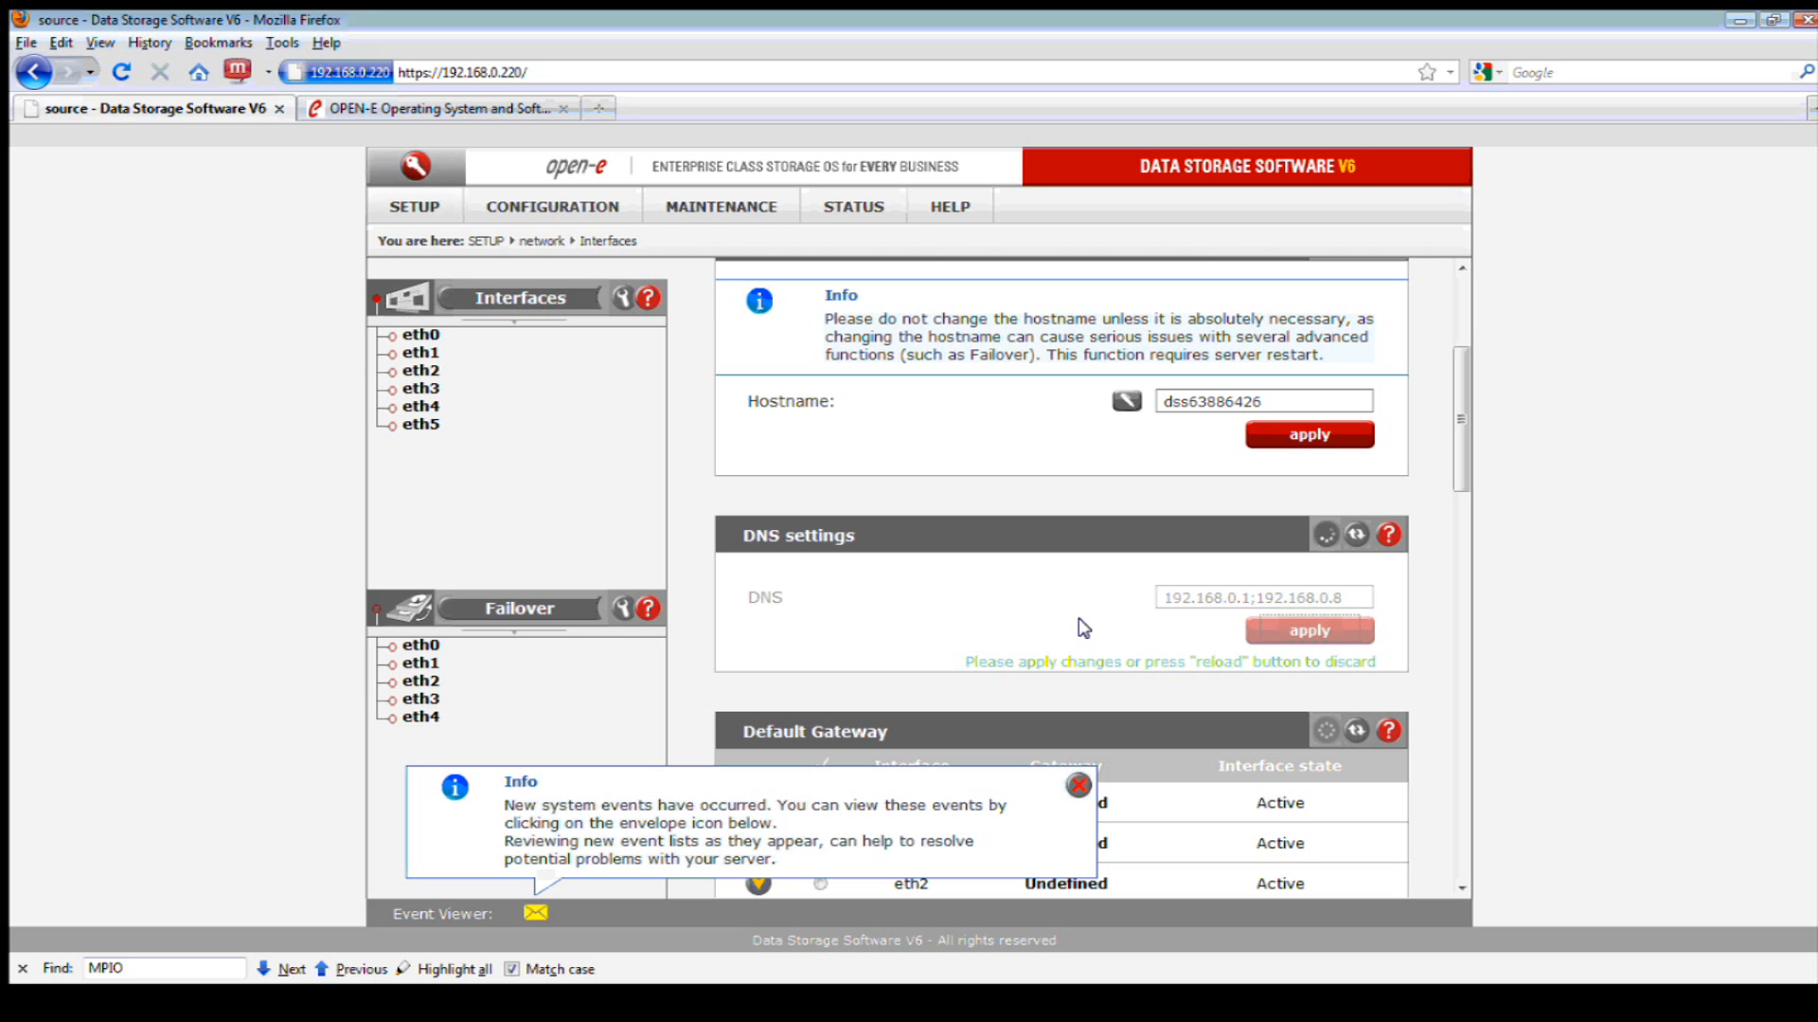
scroll(1077, 633, "up", 4)
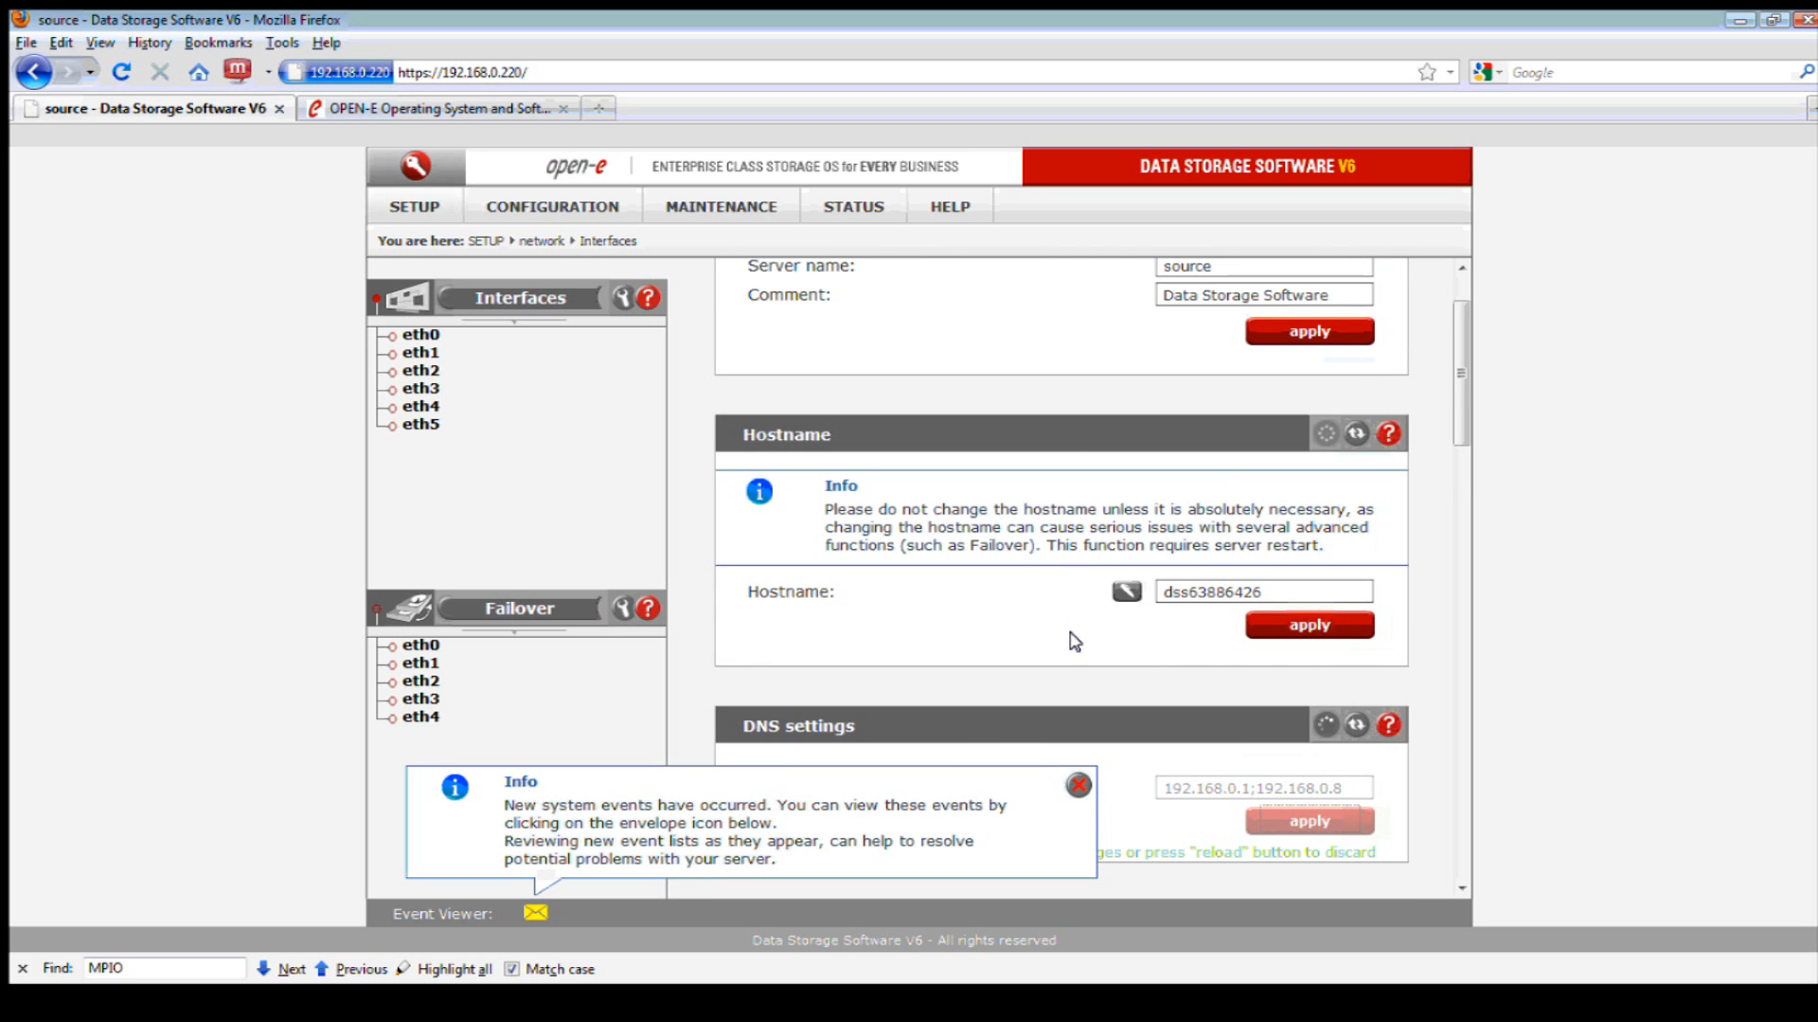
left_click(1077, 785)
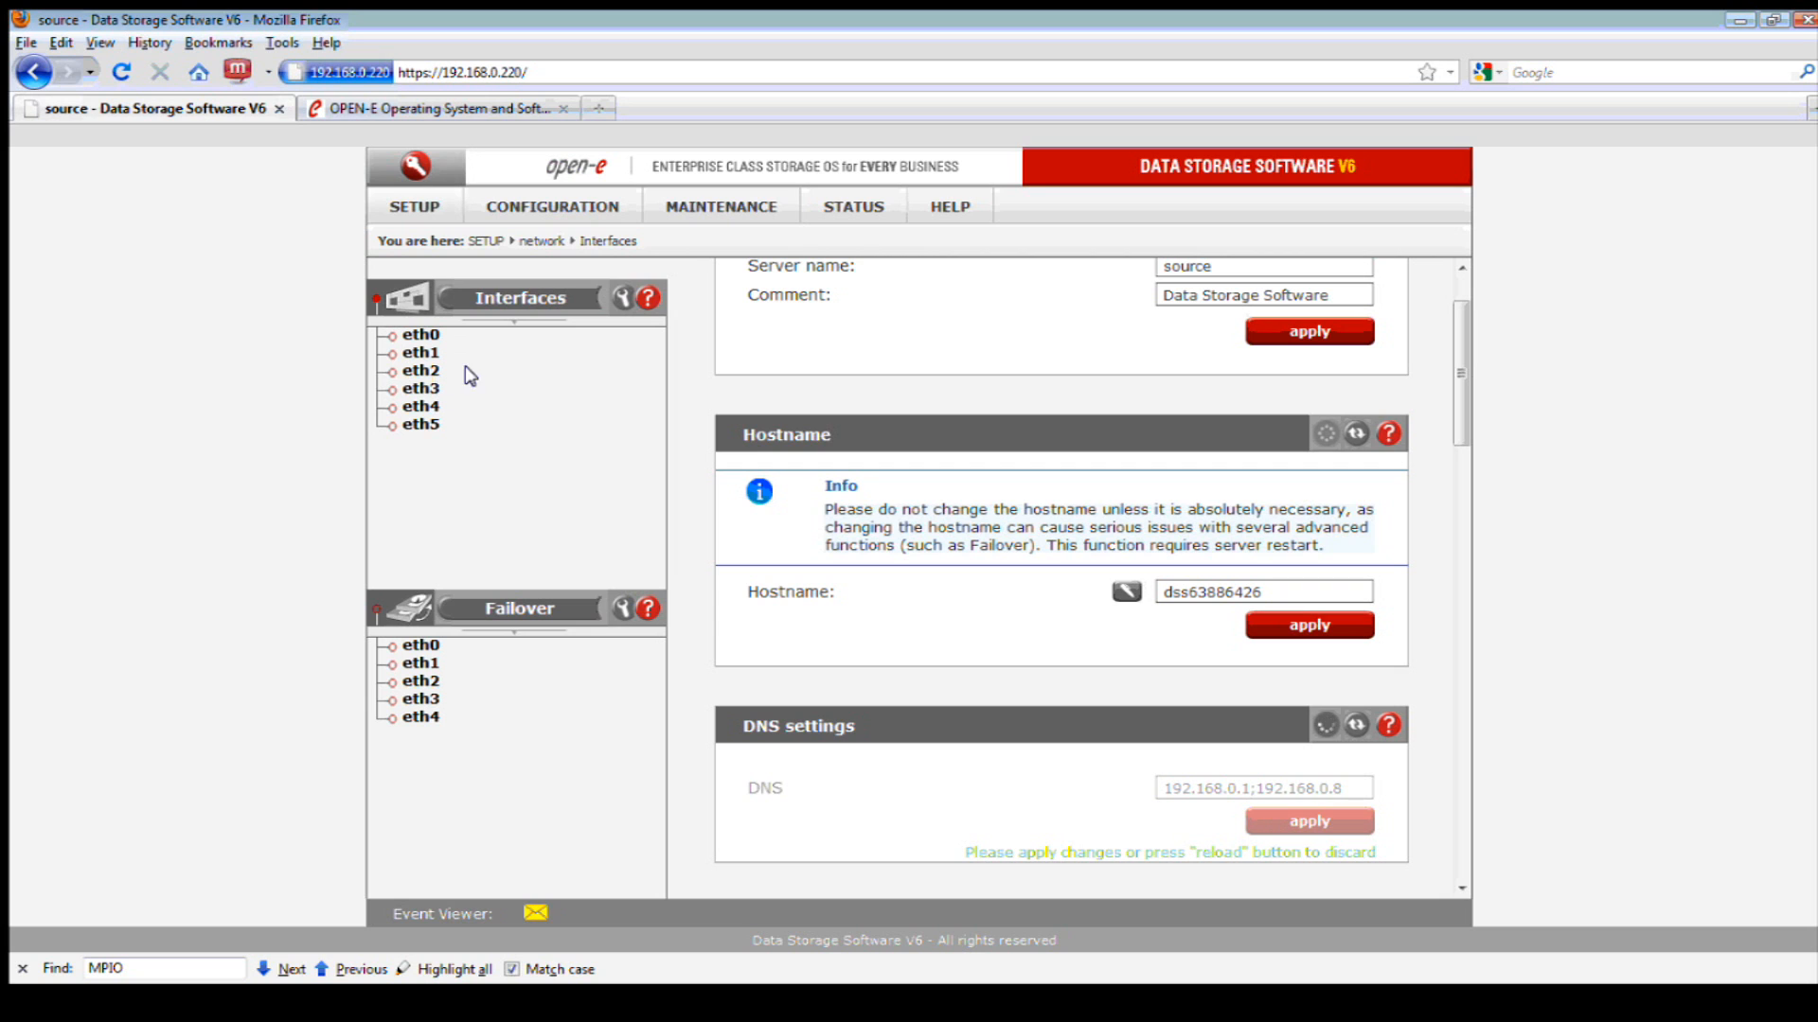
- Set eth0's gateway to 192.168.0.1 and apply its IP settings, confirming the network restart
left_click(421, 335)
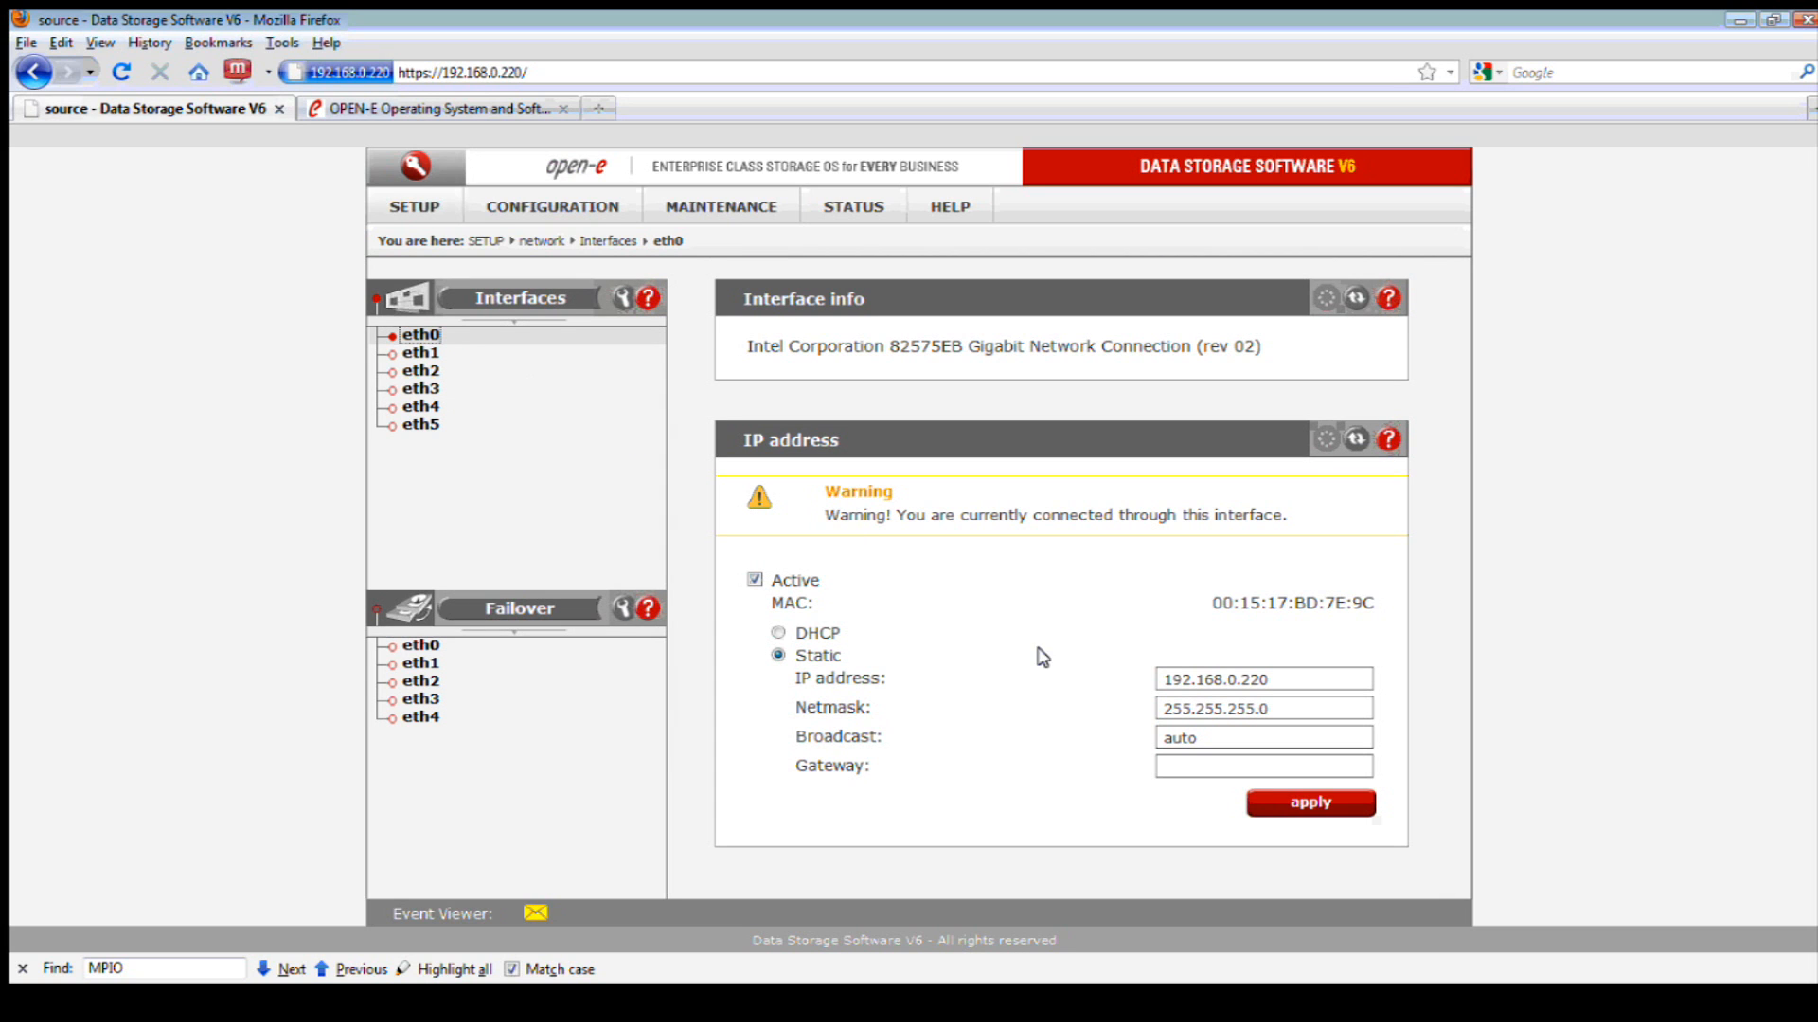
left_click(1185, 767)
left_click(1185, 767)
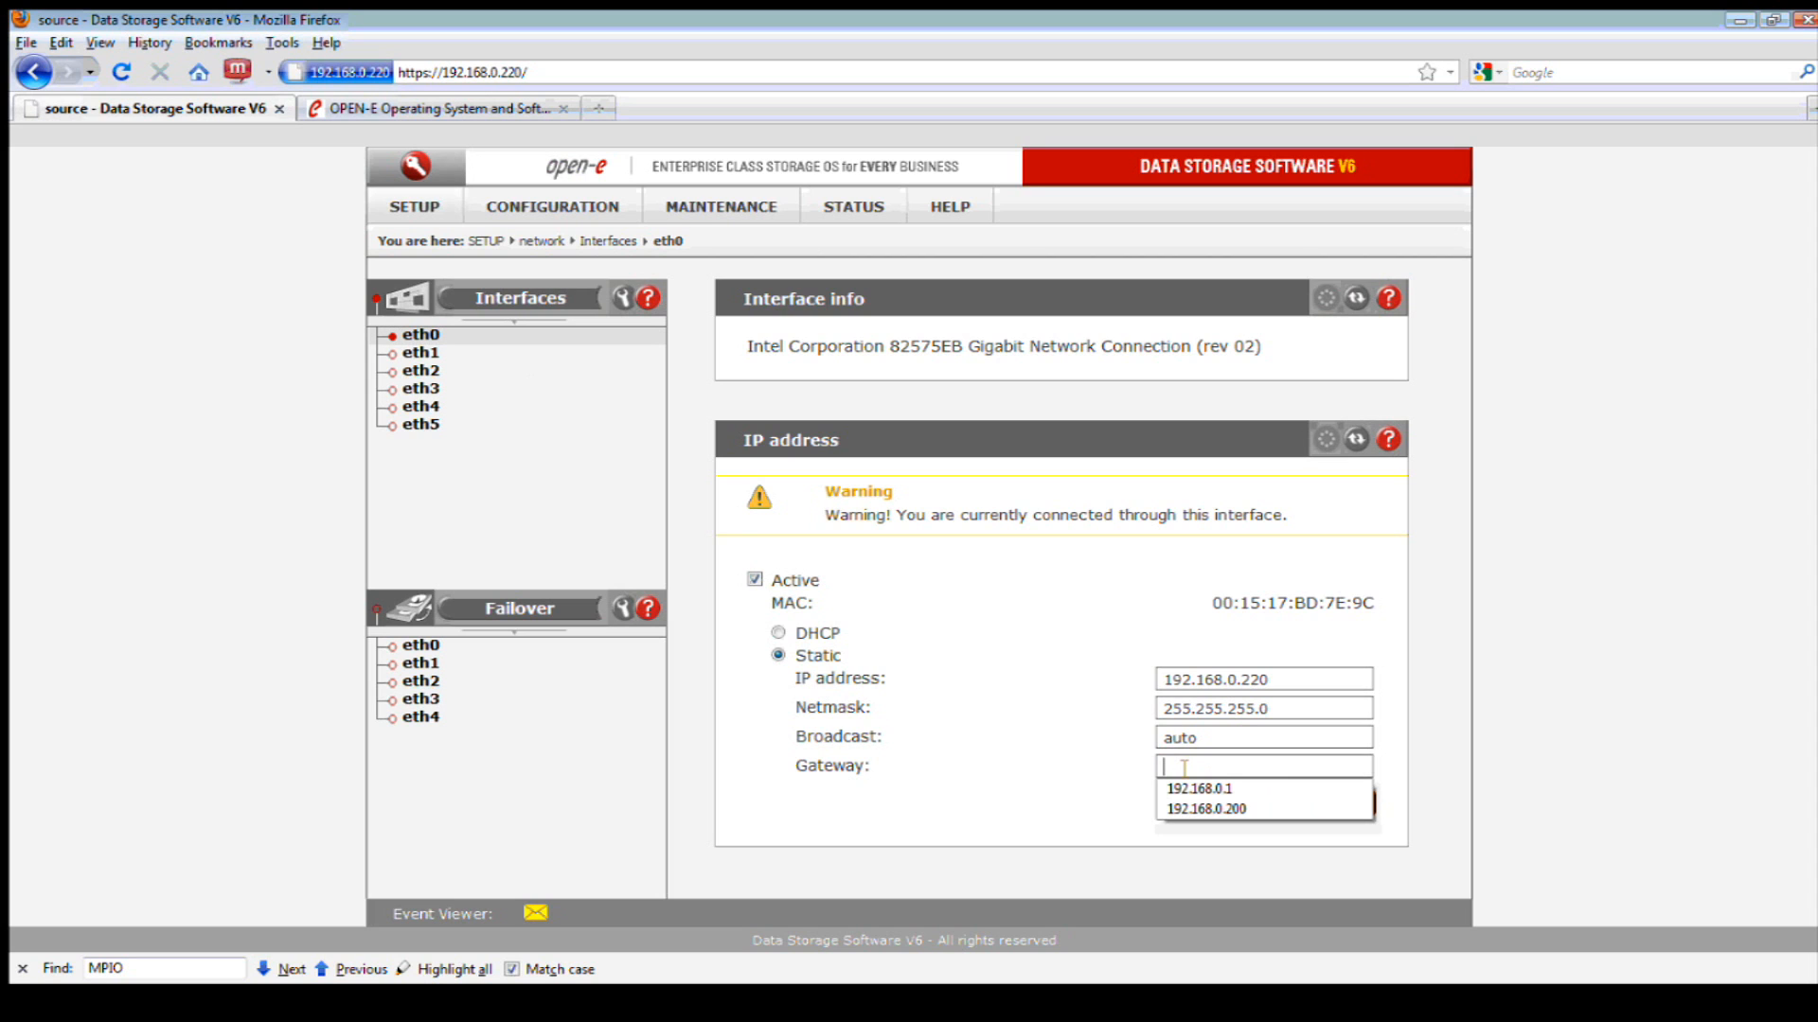
left_click(1189, 790)
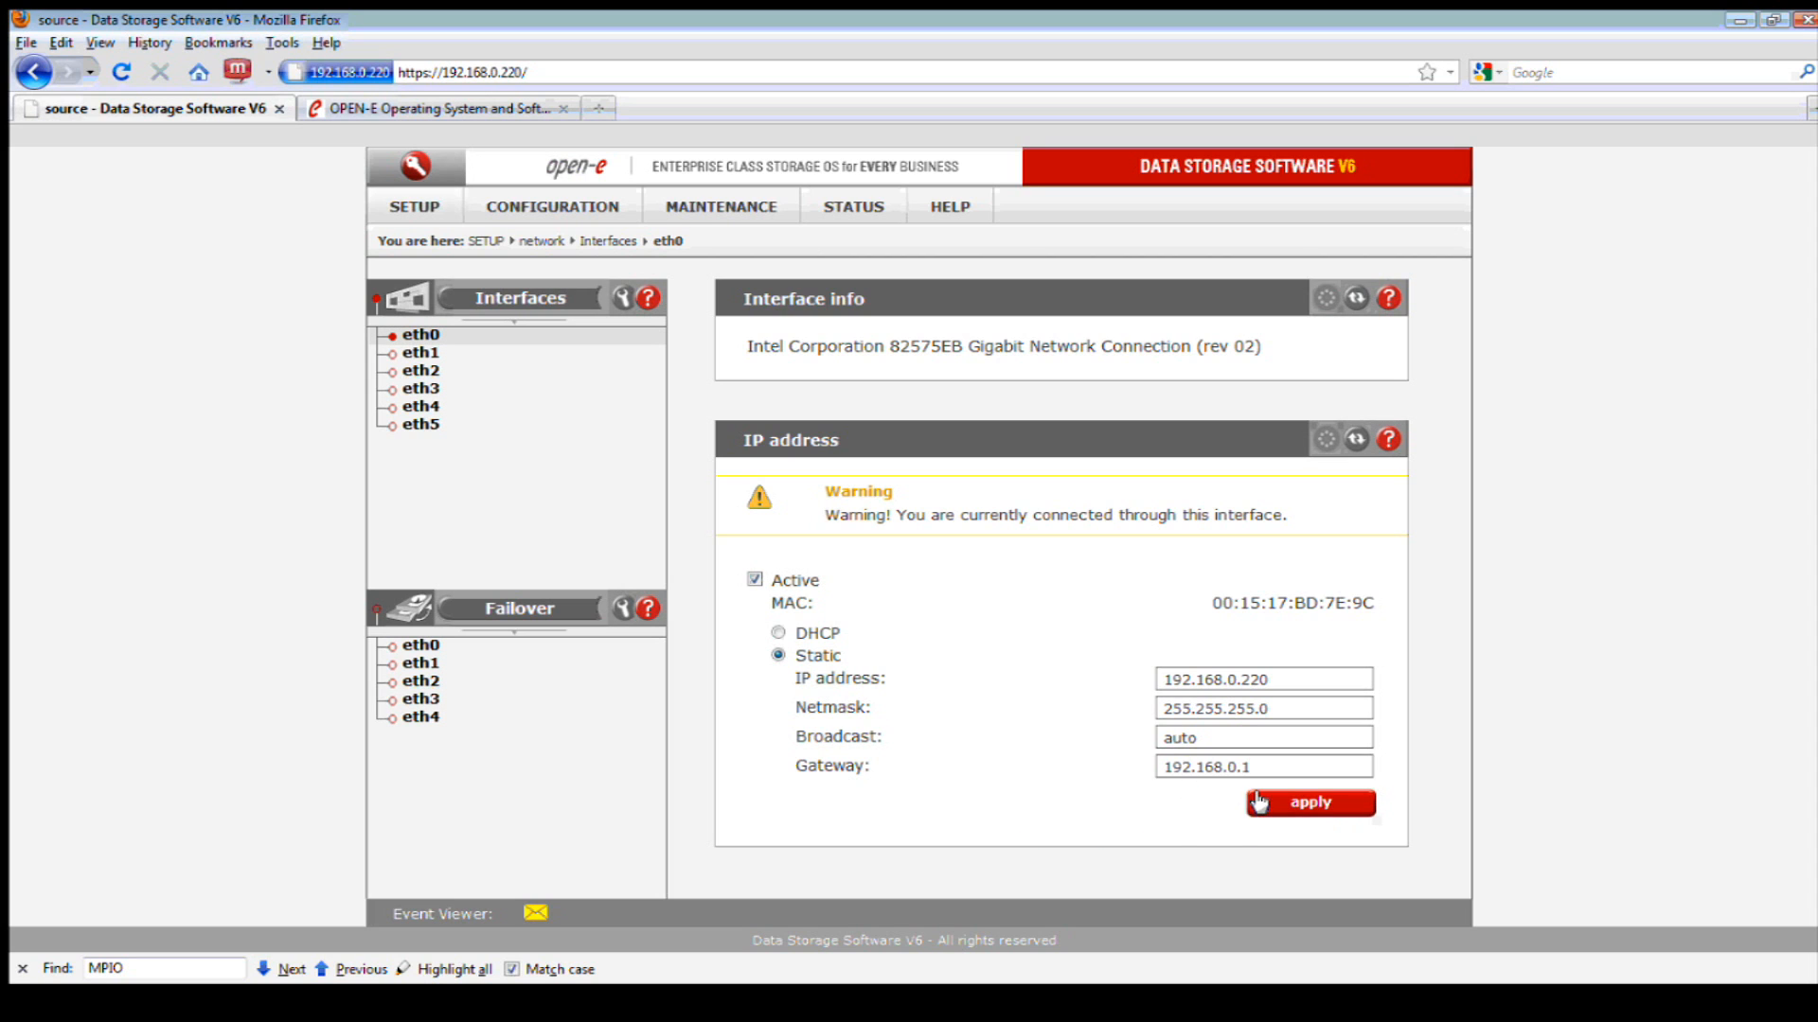
left_click(1252, 801)
left_click(877, 532)
- View the administrator settings (HTTPS port 443, console unlocked), then bring up the SETUP page list
left_click(438, 221)
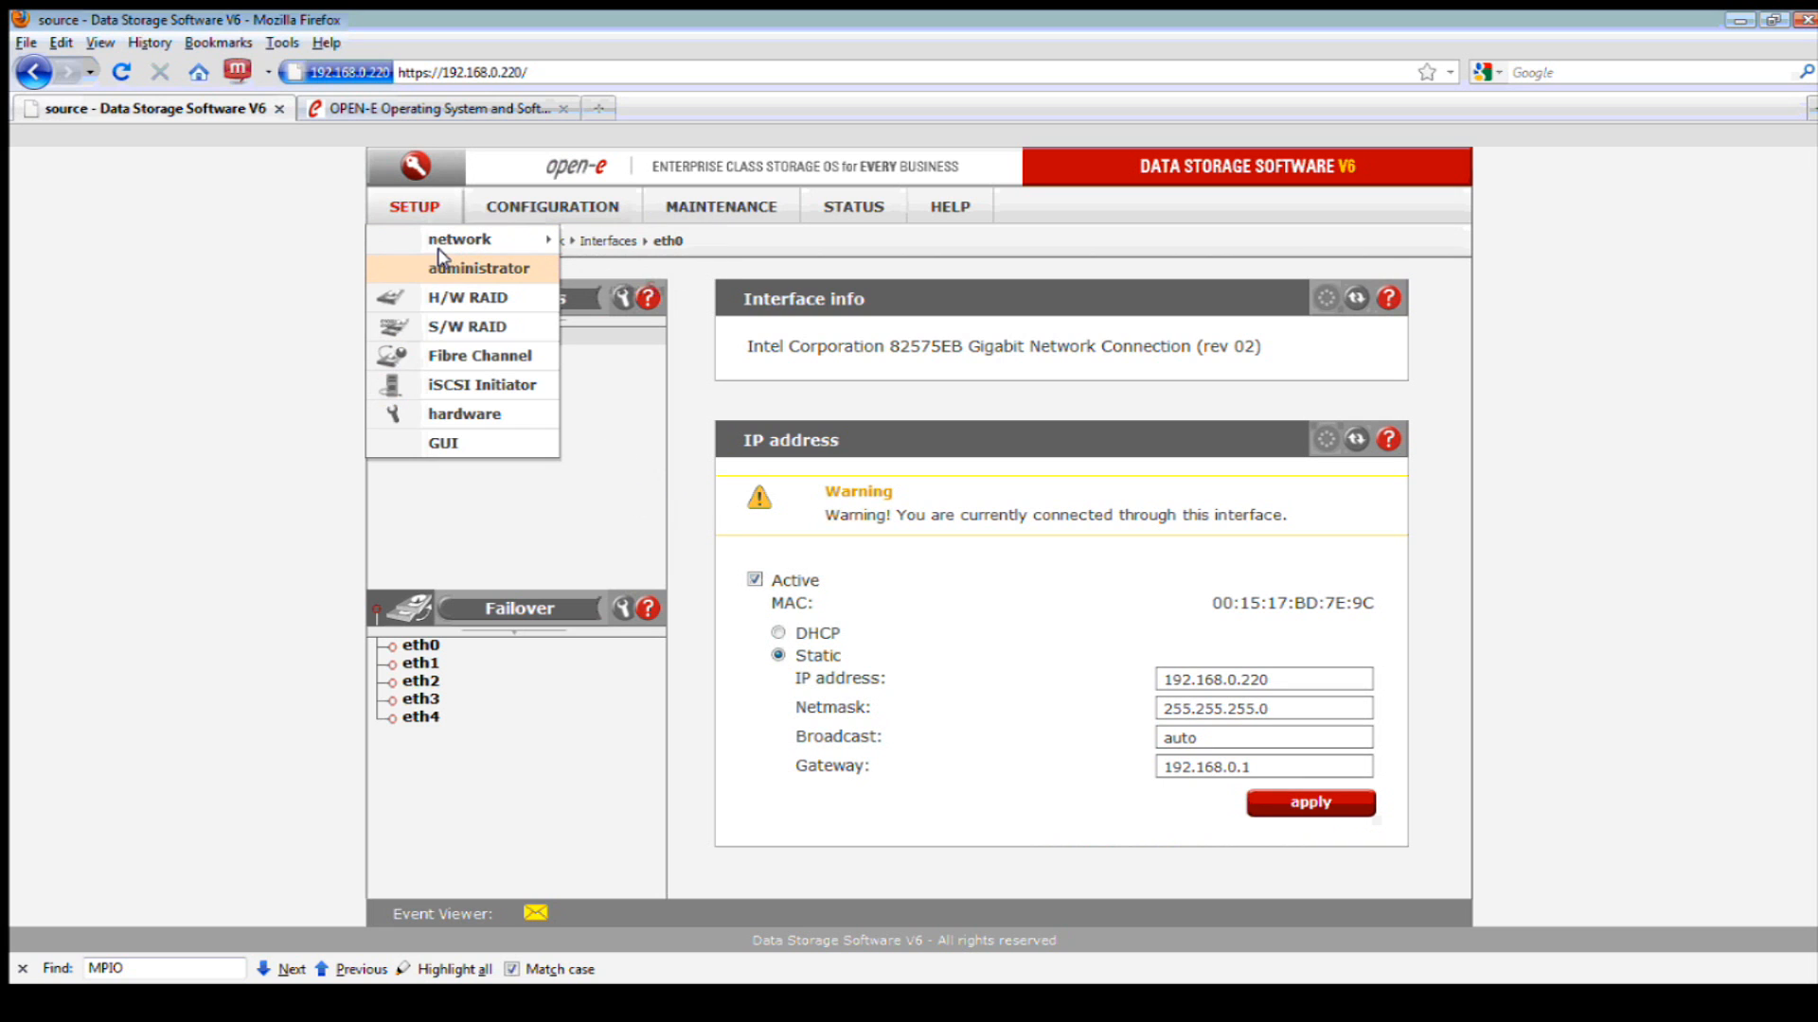
left_click(464, 267)
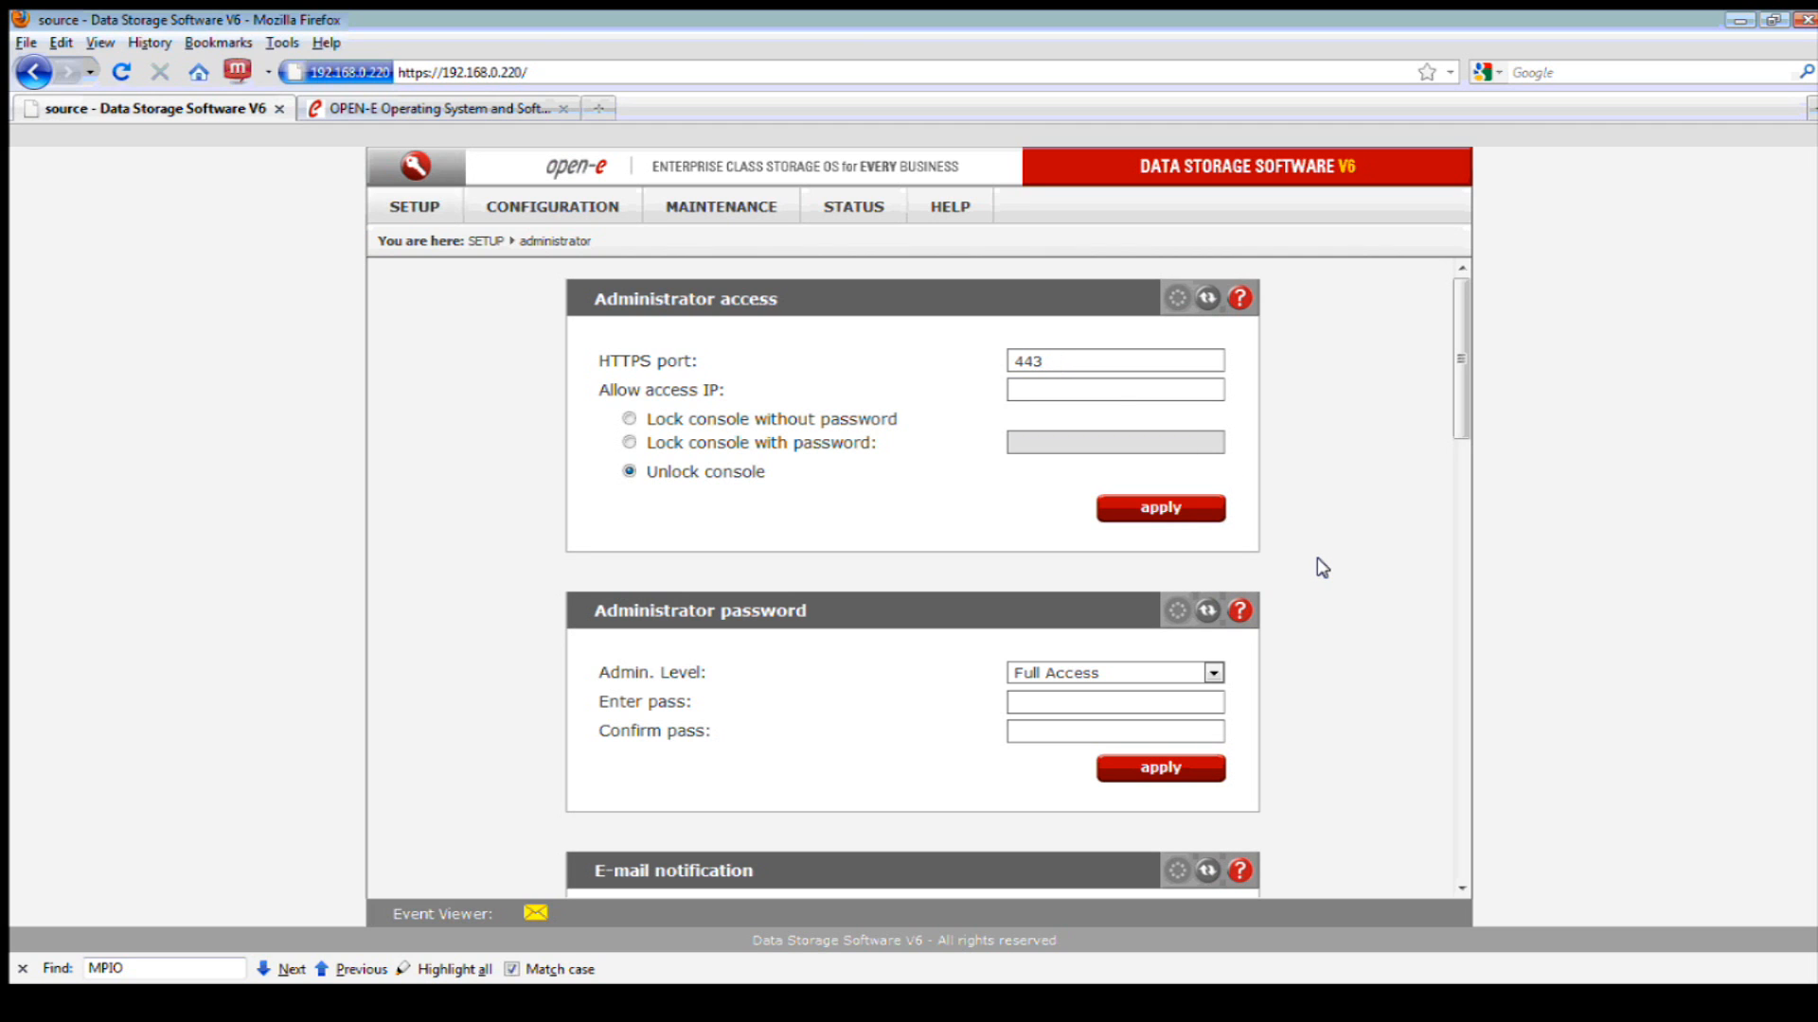
scroll(1315, 592, "down", 2)
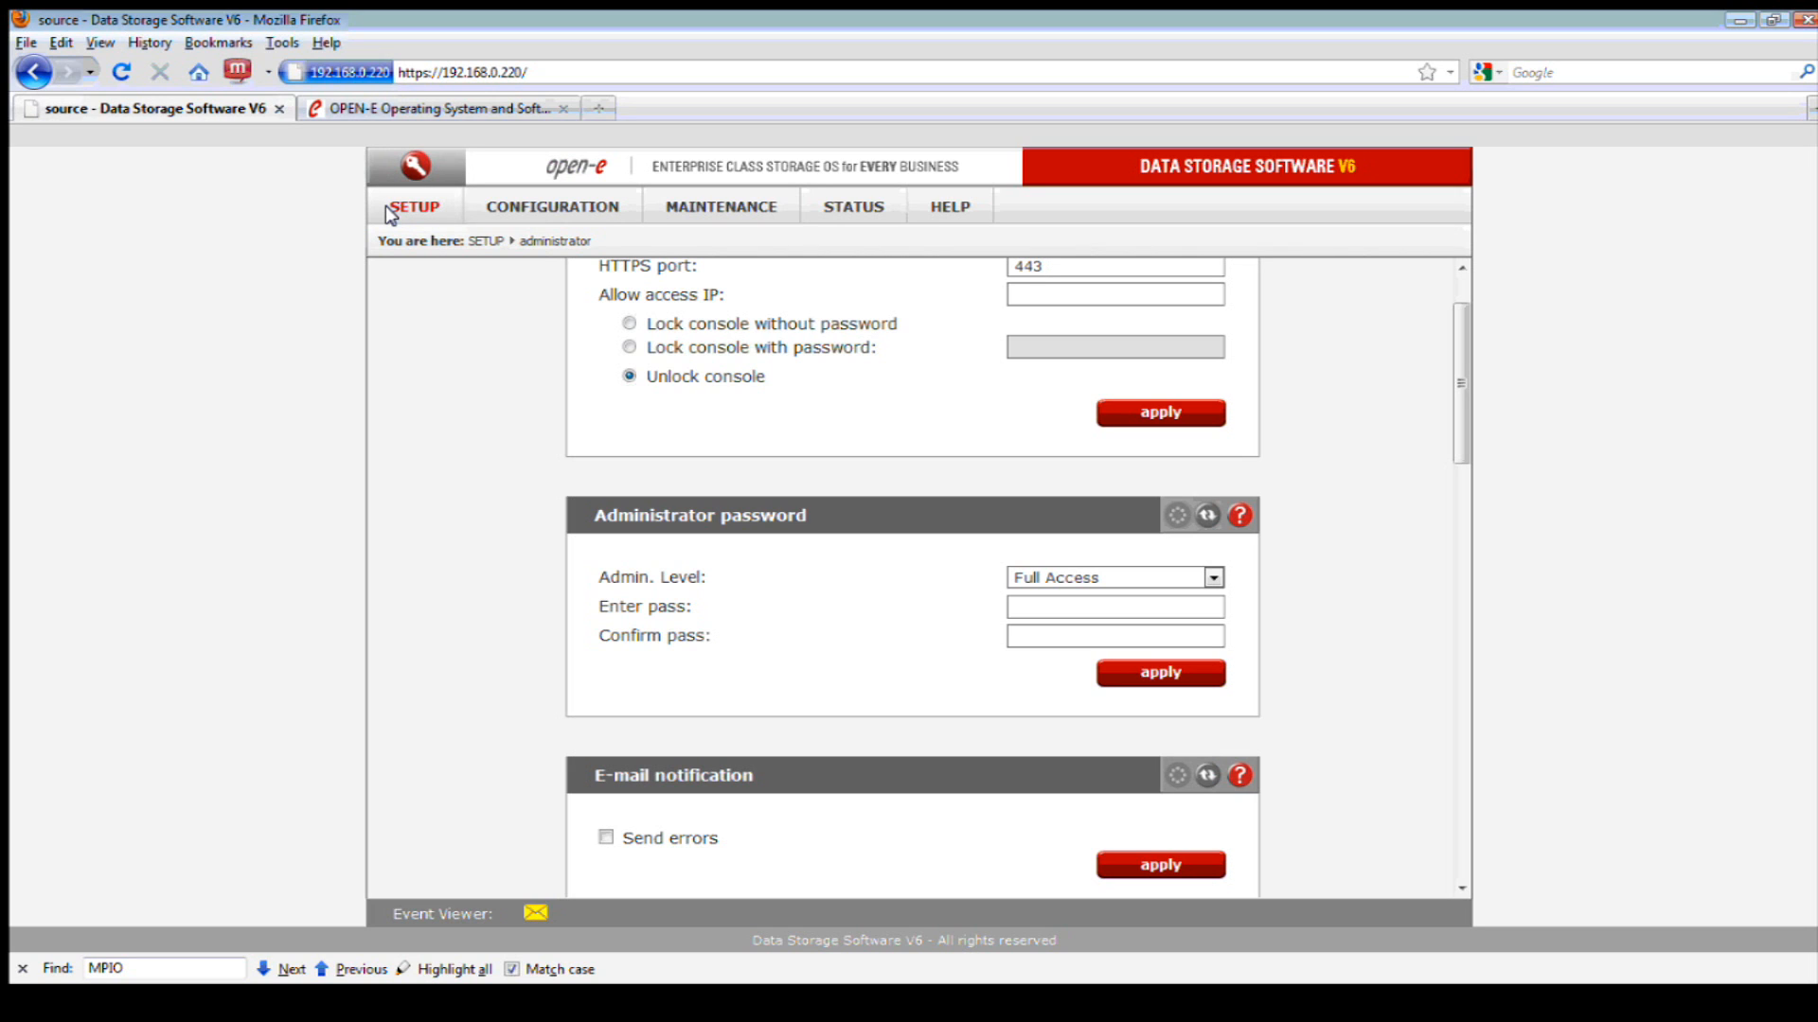
left_click(423, 212)
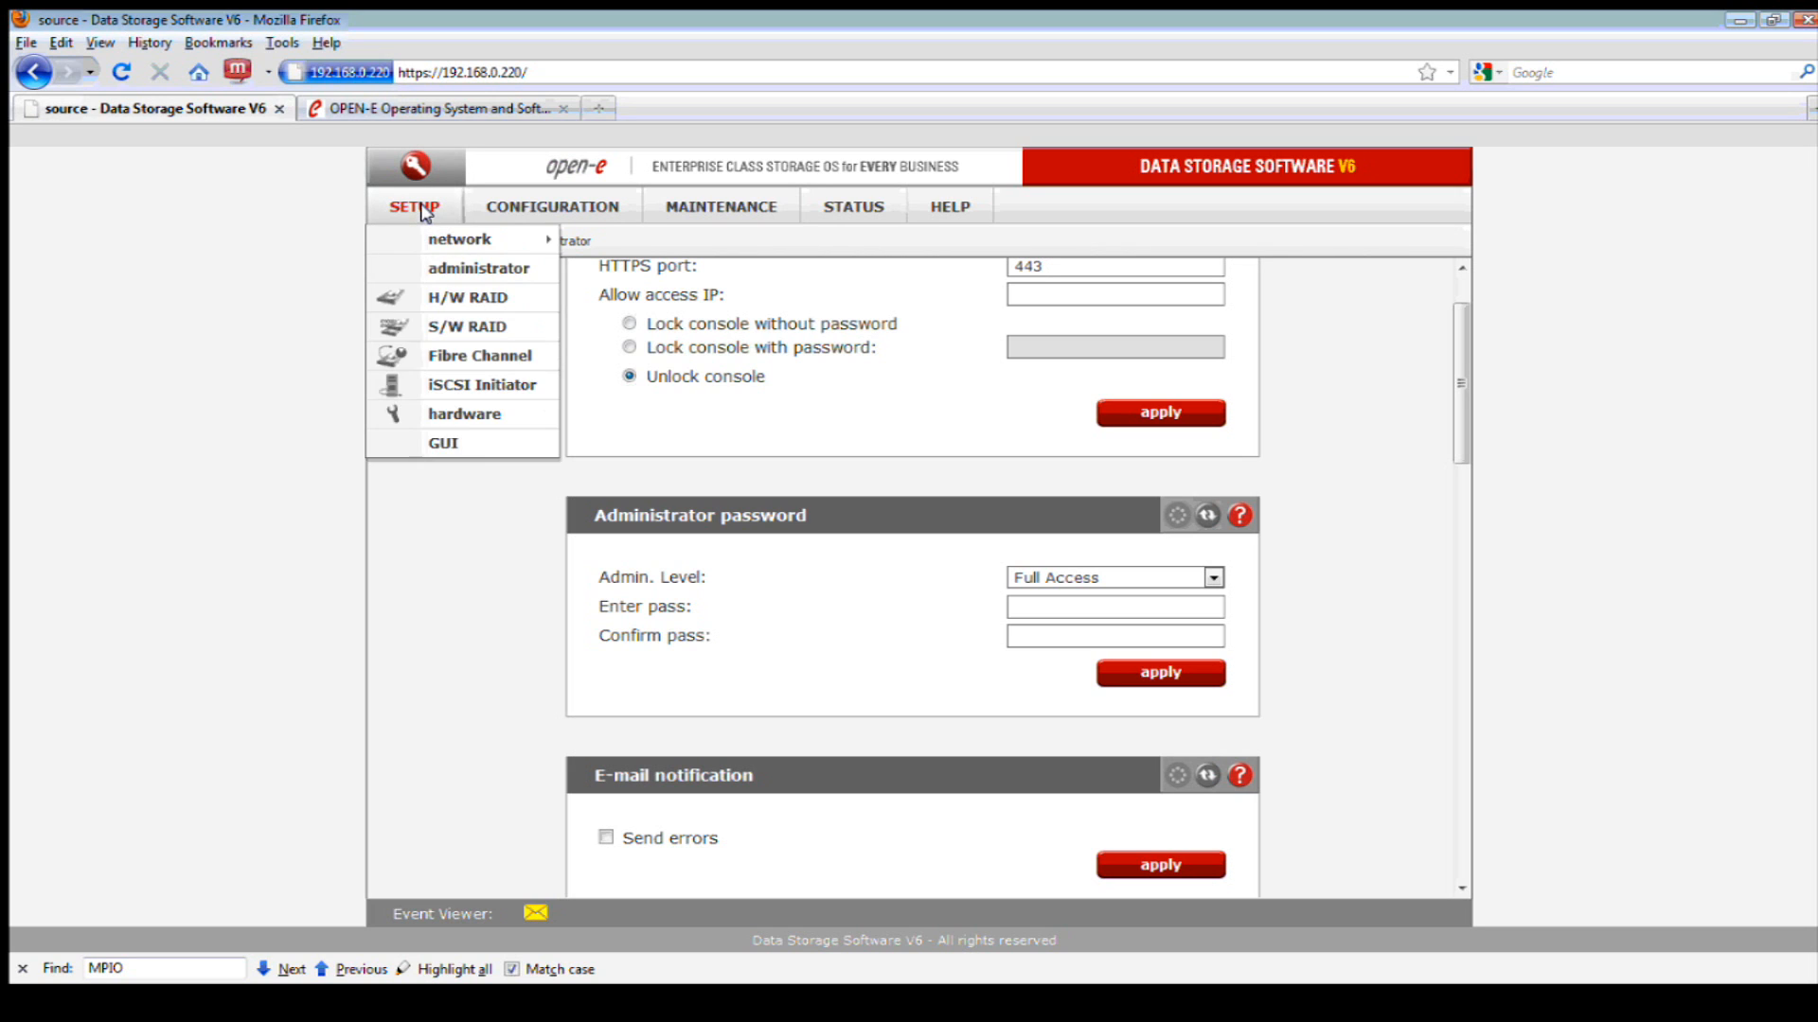
- Set both QLE2562 Fibre Channel ports to target mode and apply the change
left_click(471, 358)
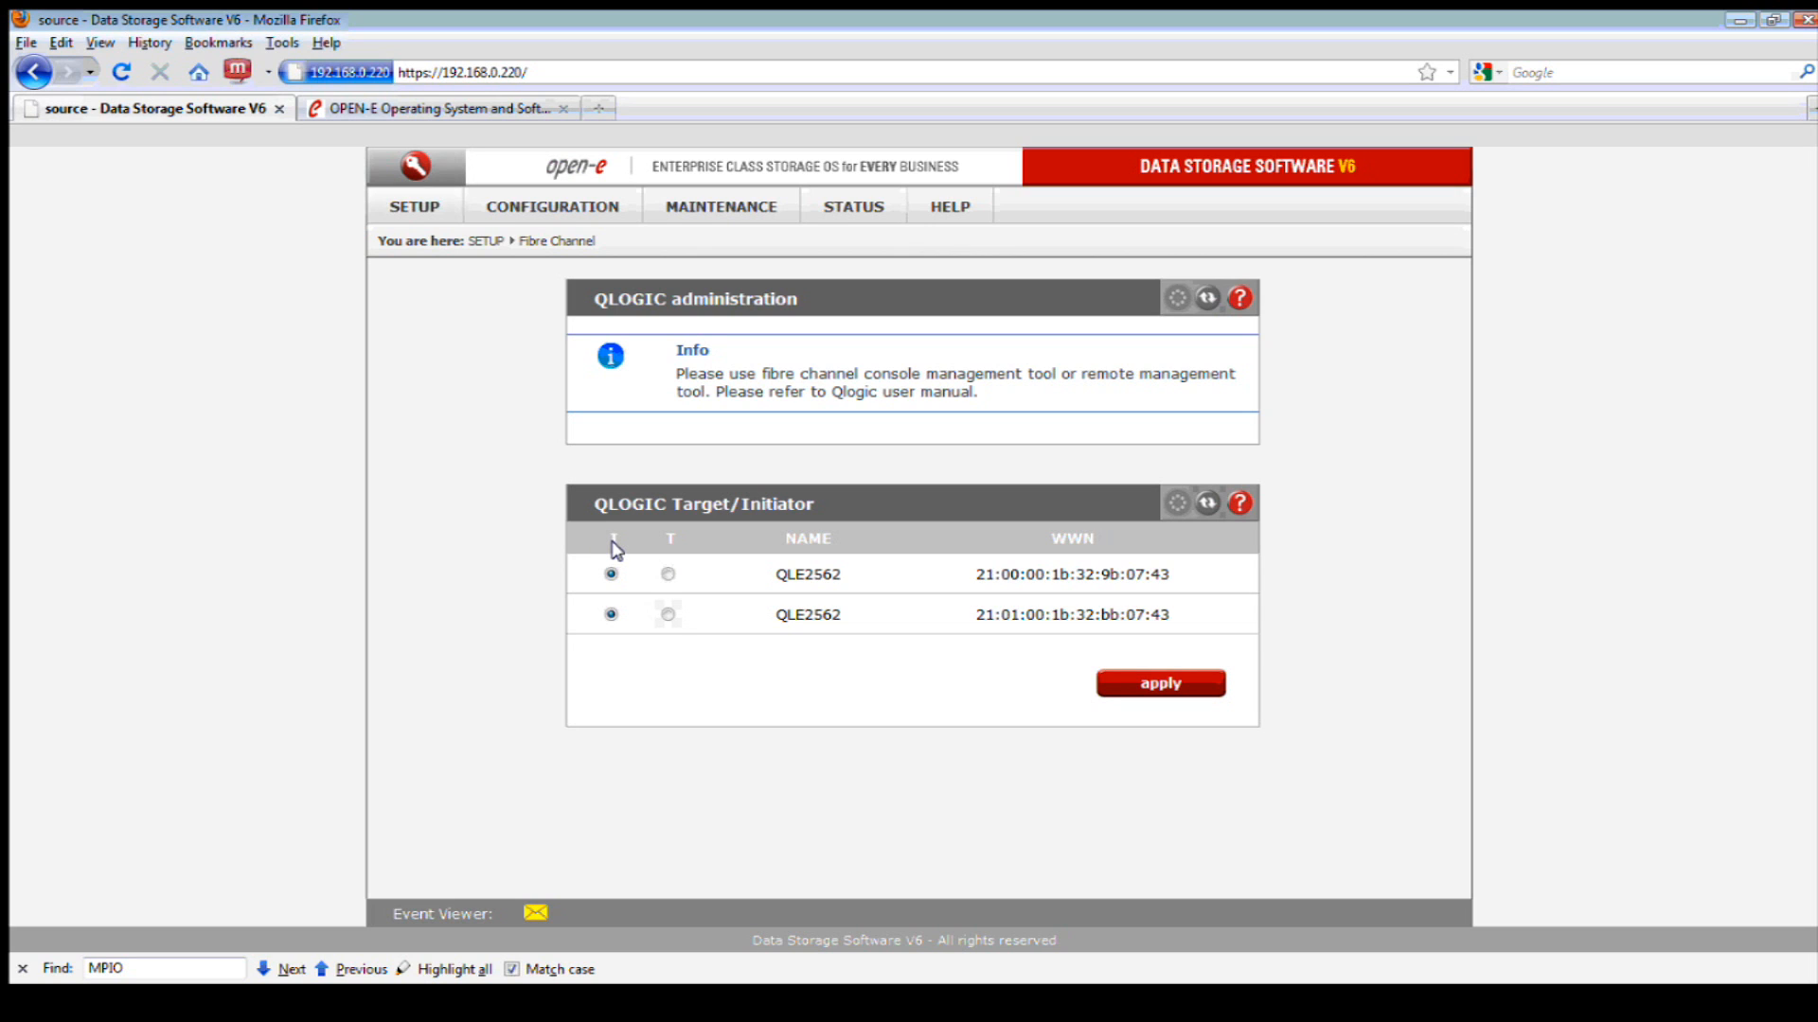
left_click(665, 575)
left_click(665, 616)
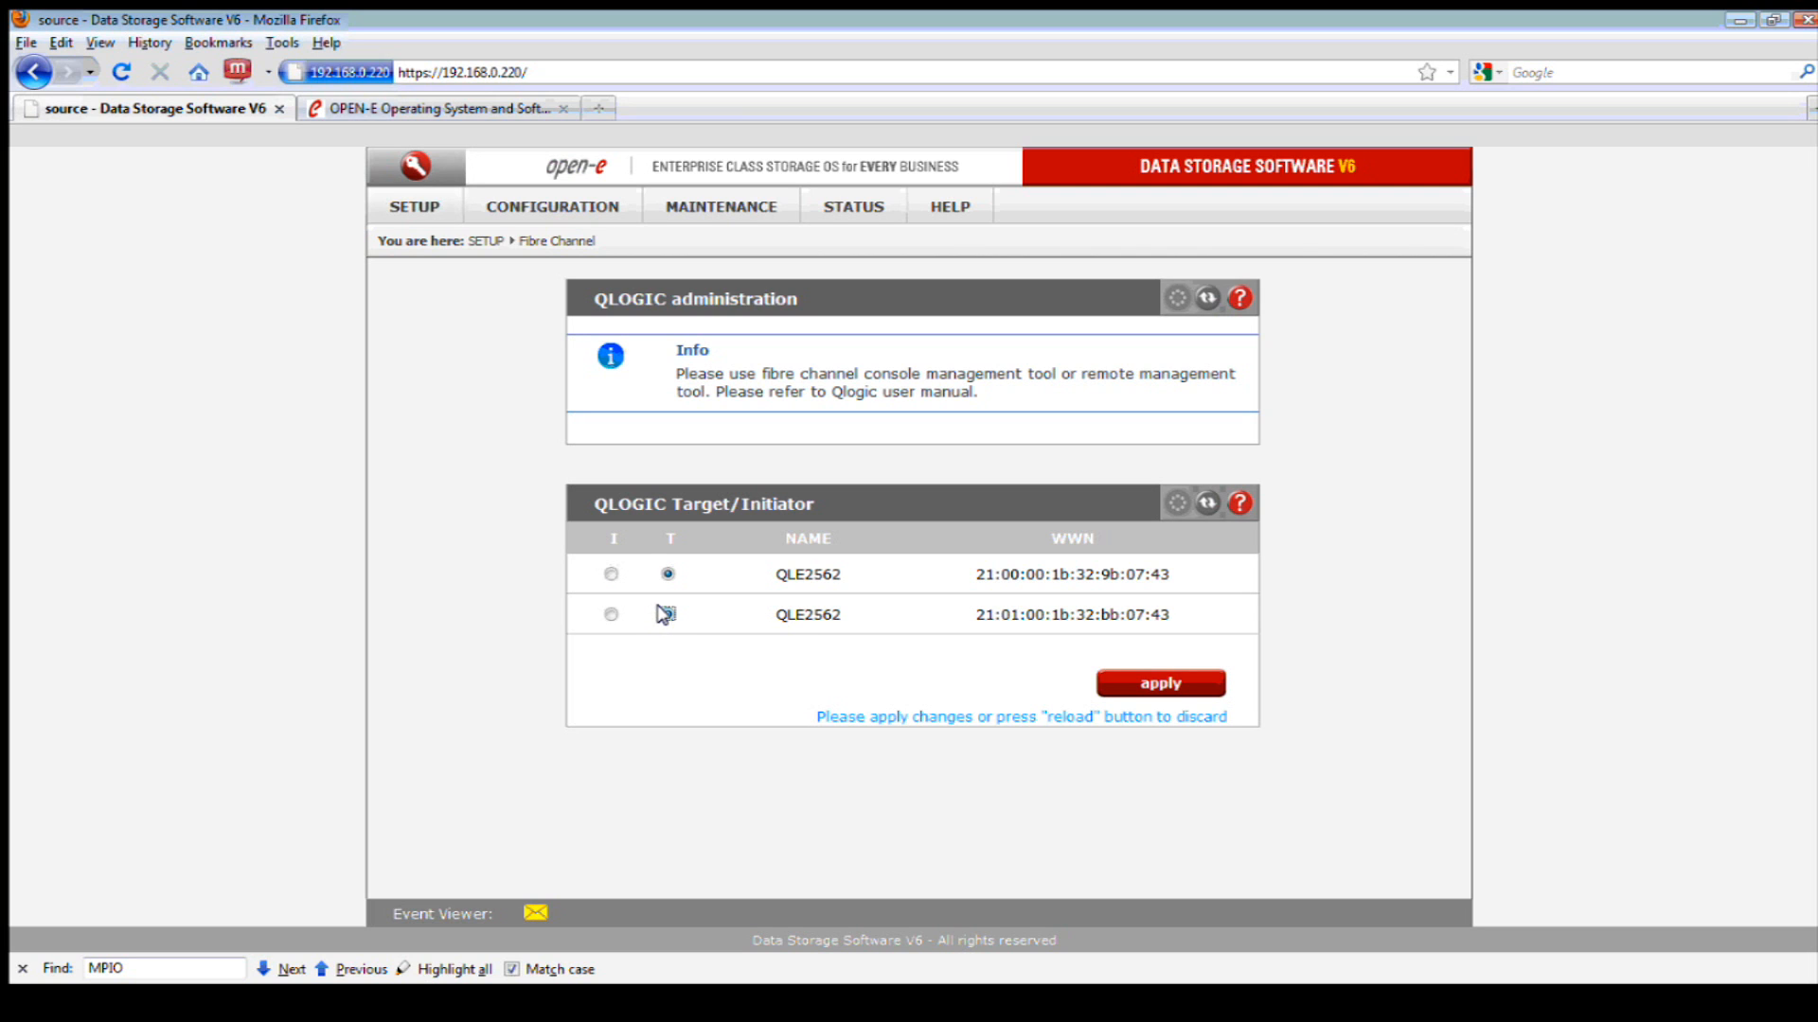
left_click(1143, 684)
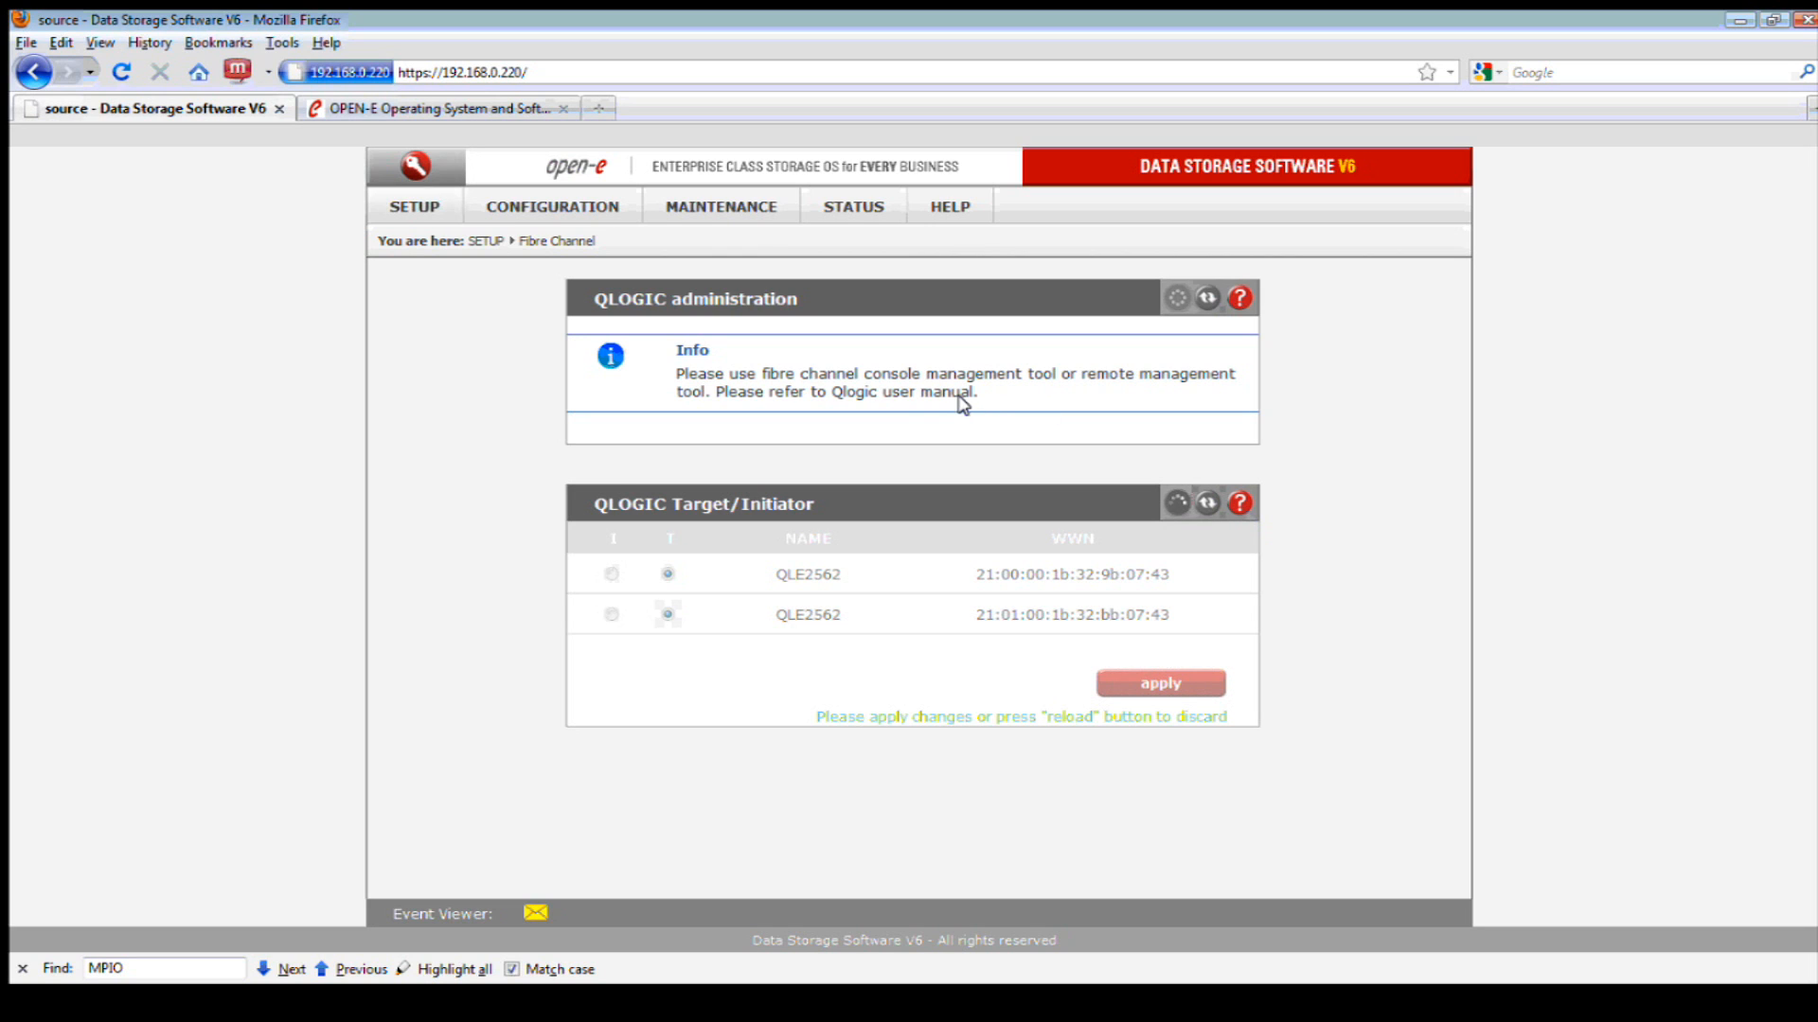
left_click(591, 213)
mouse_move(598, 241)
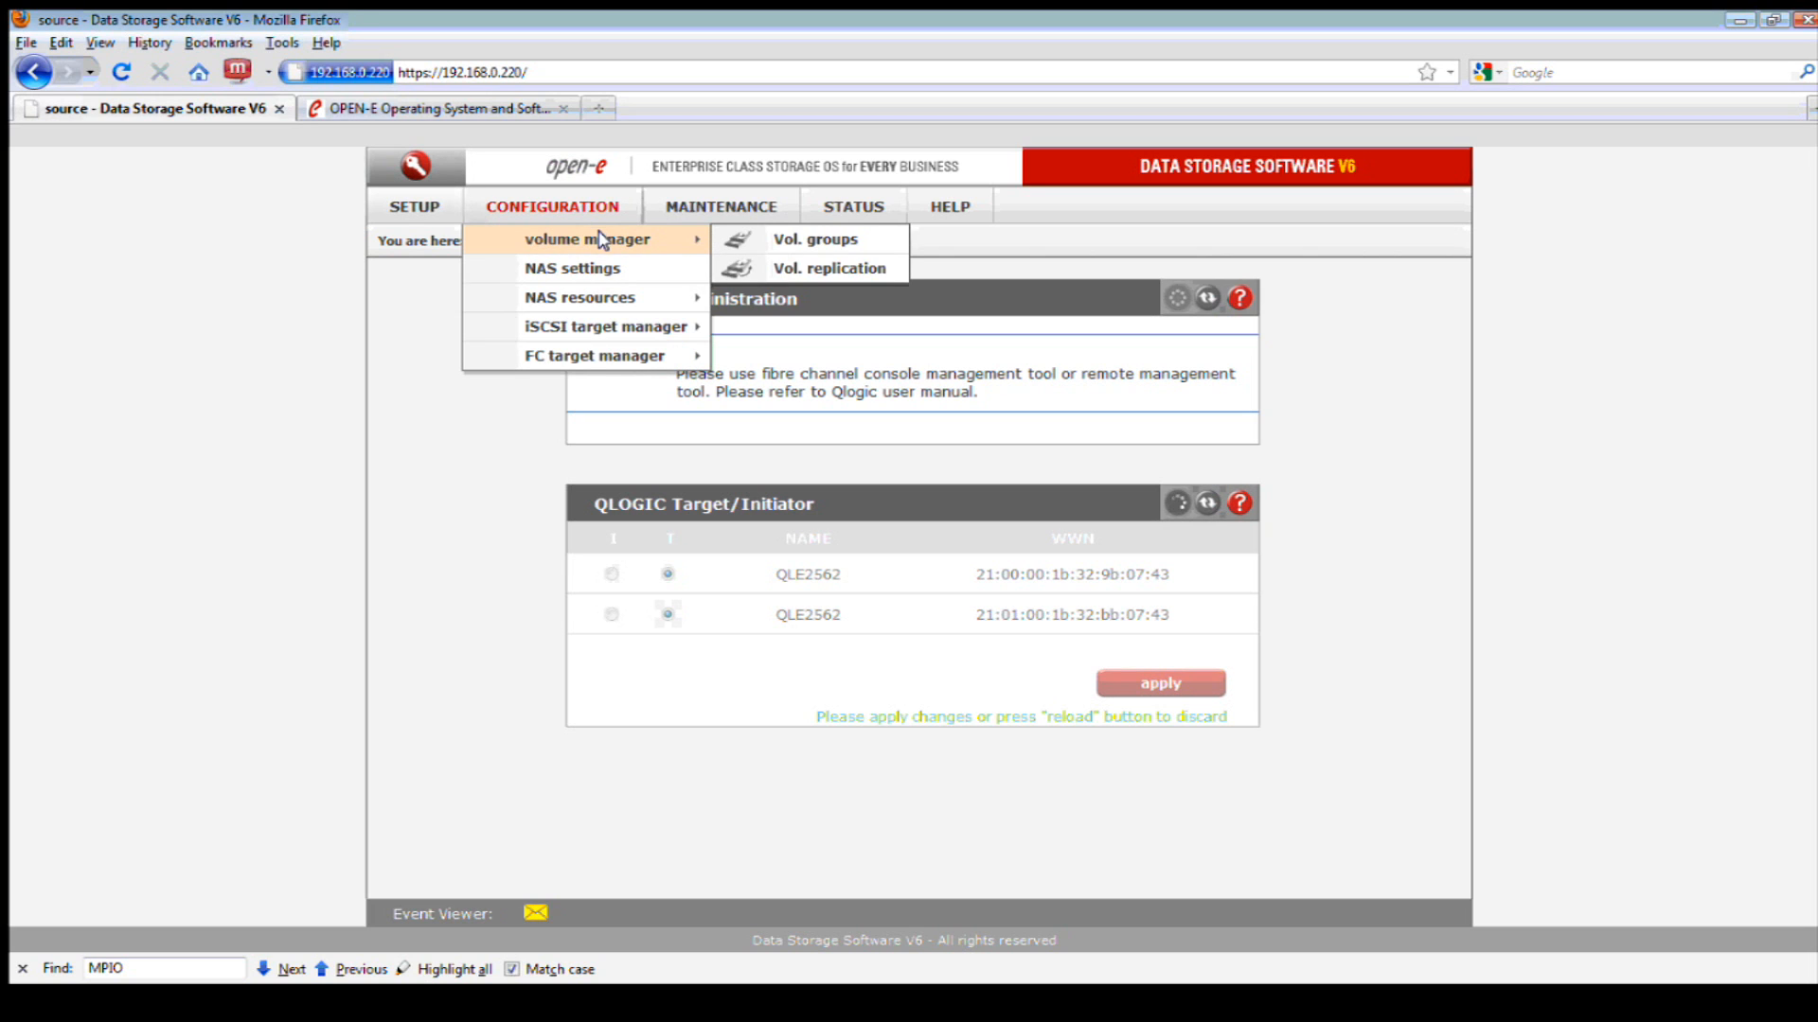
- Create volume group vg00 from Unit S000, accept the data erase, and rescan the units
left_click(757, 237)
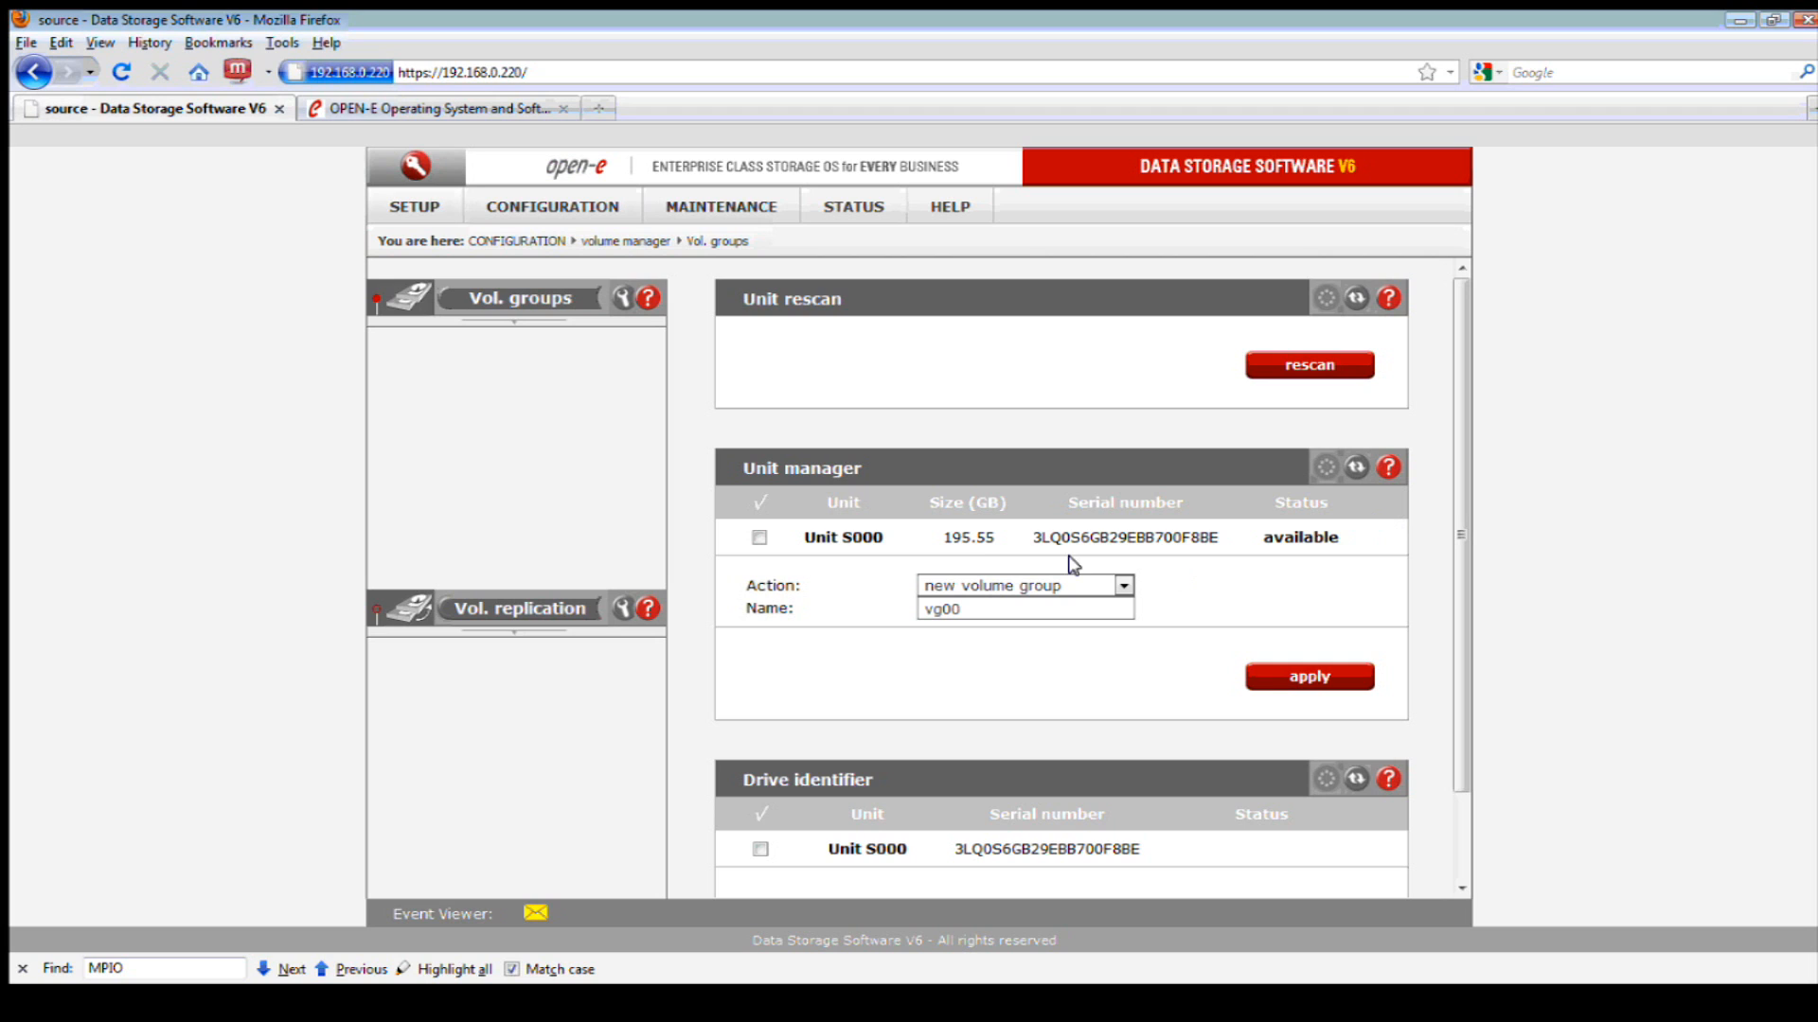
left_click(1010, 587)
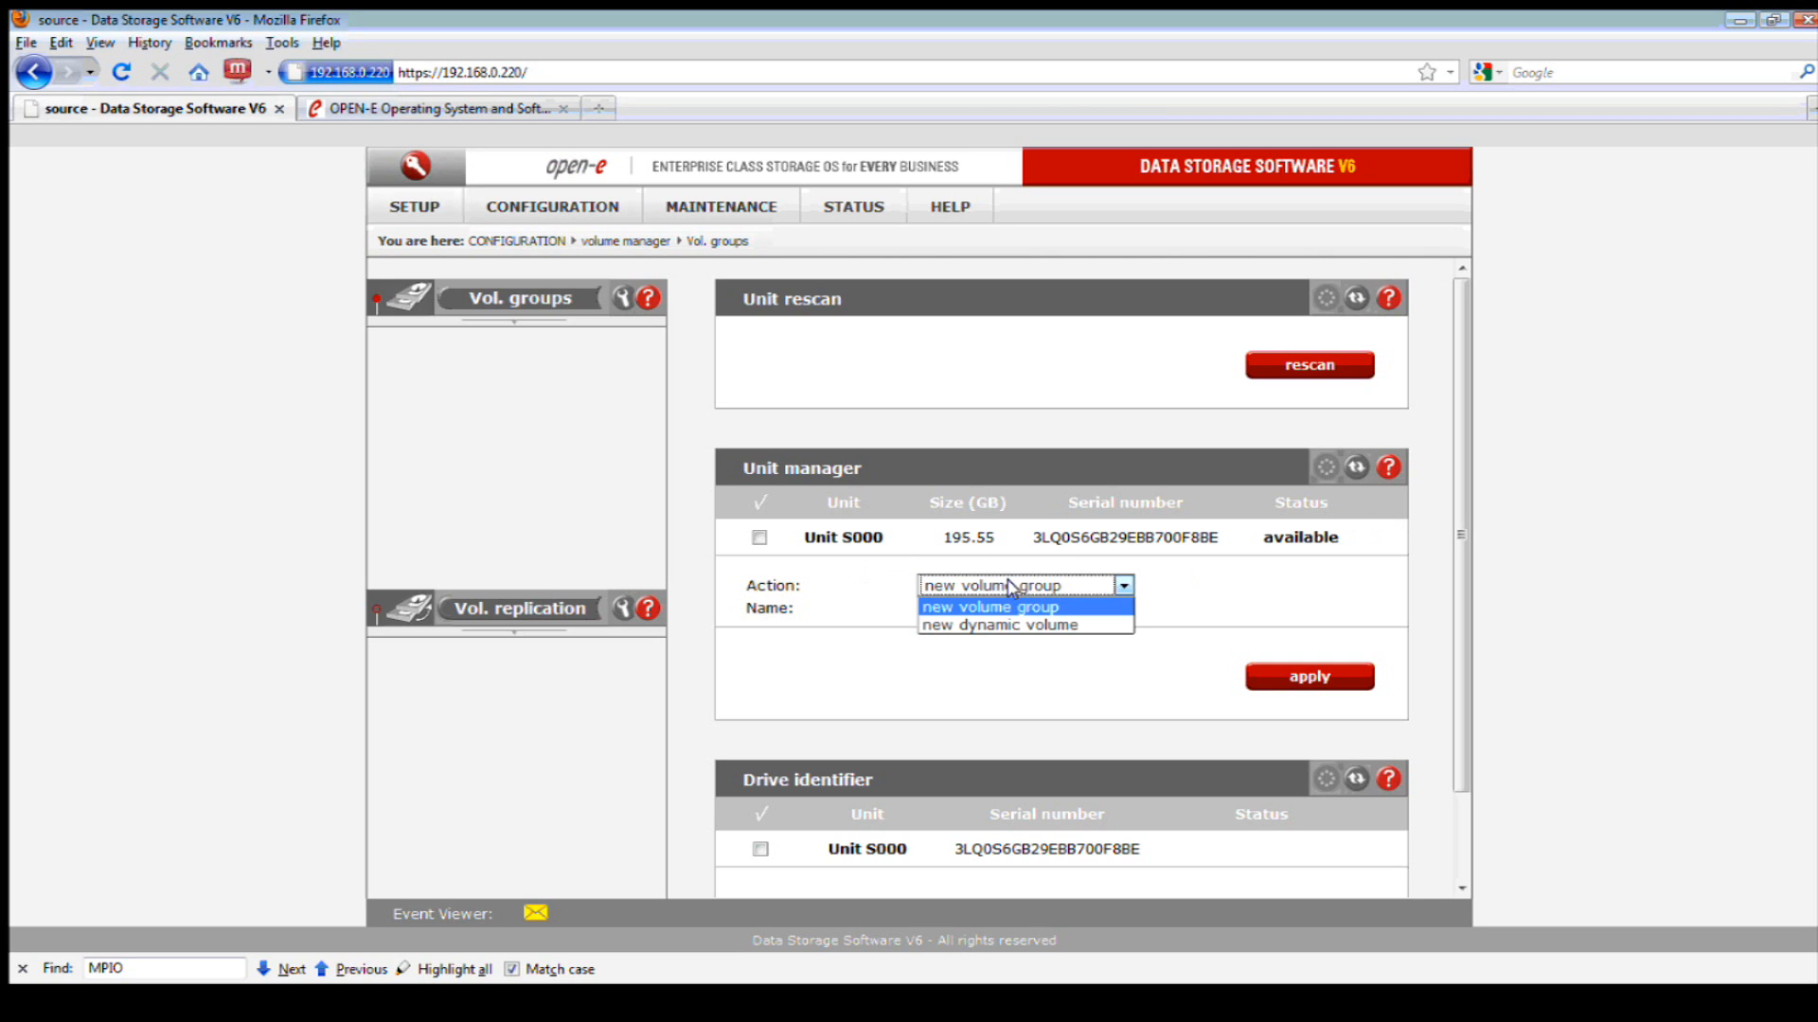
left_click(1073, 607)
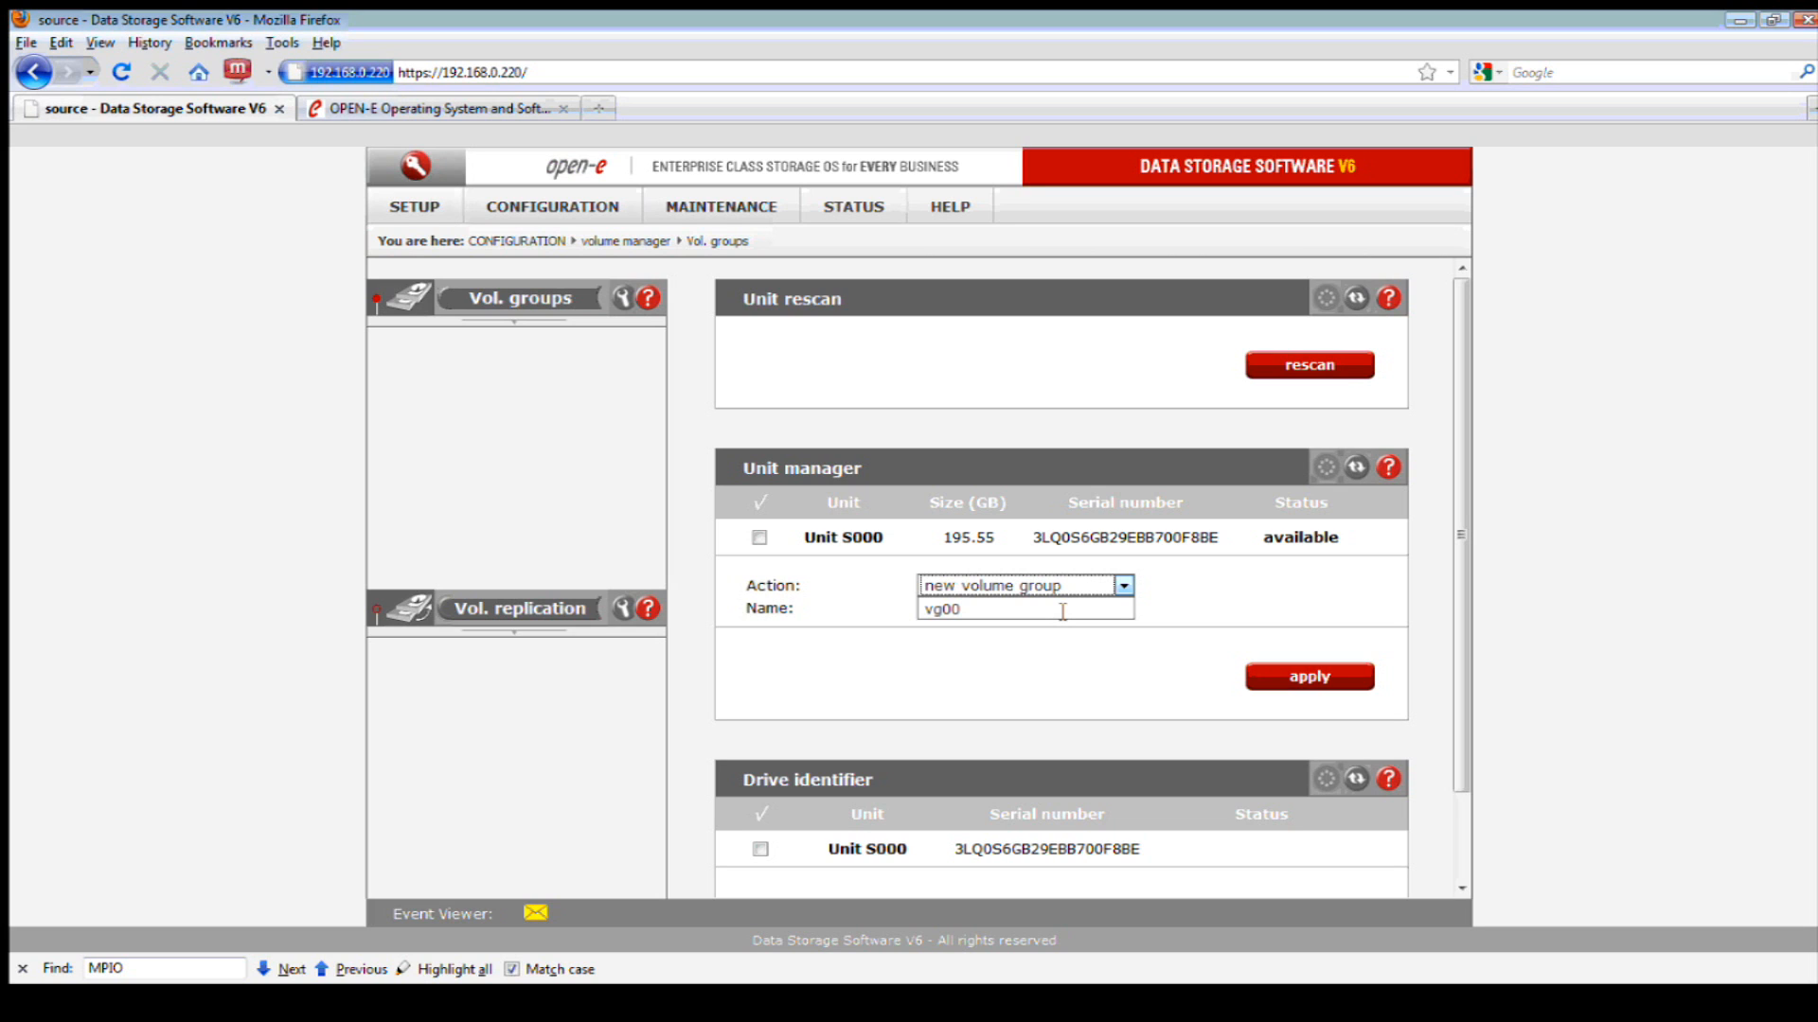
left_click(758, 537)
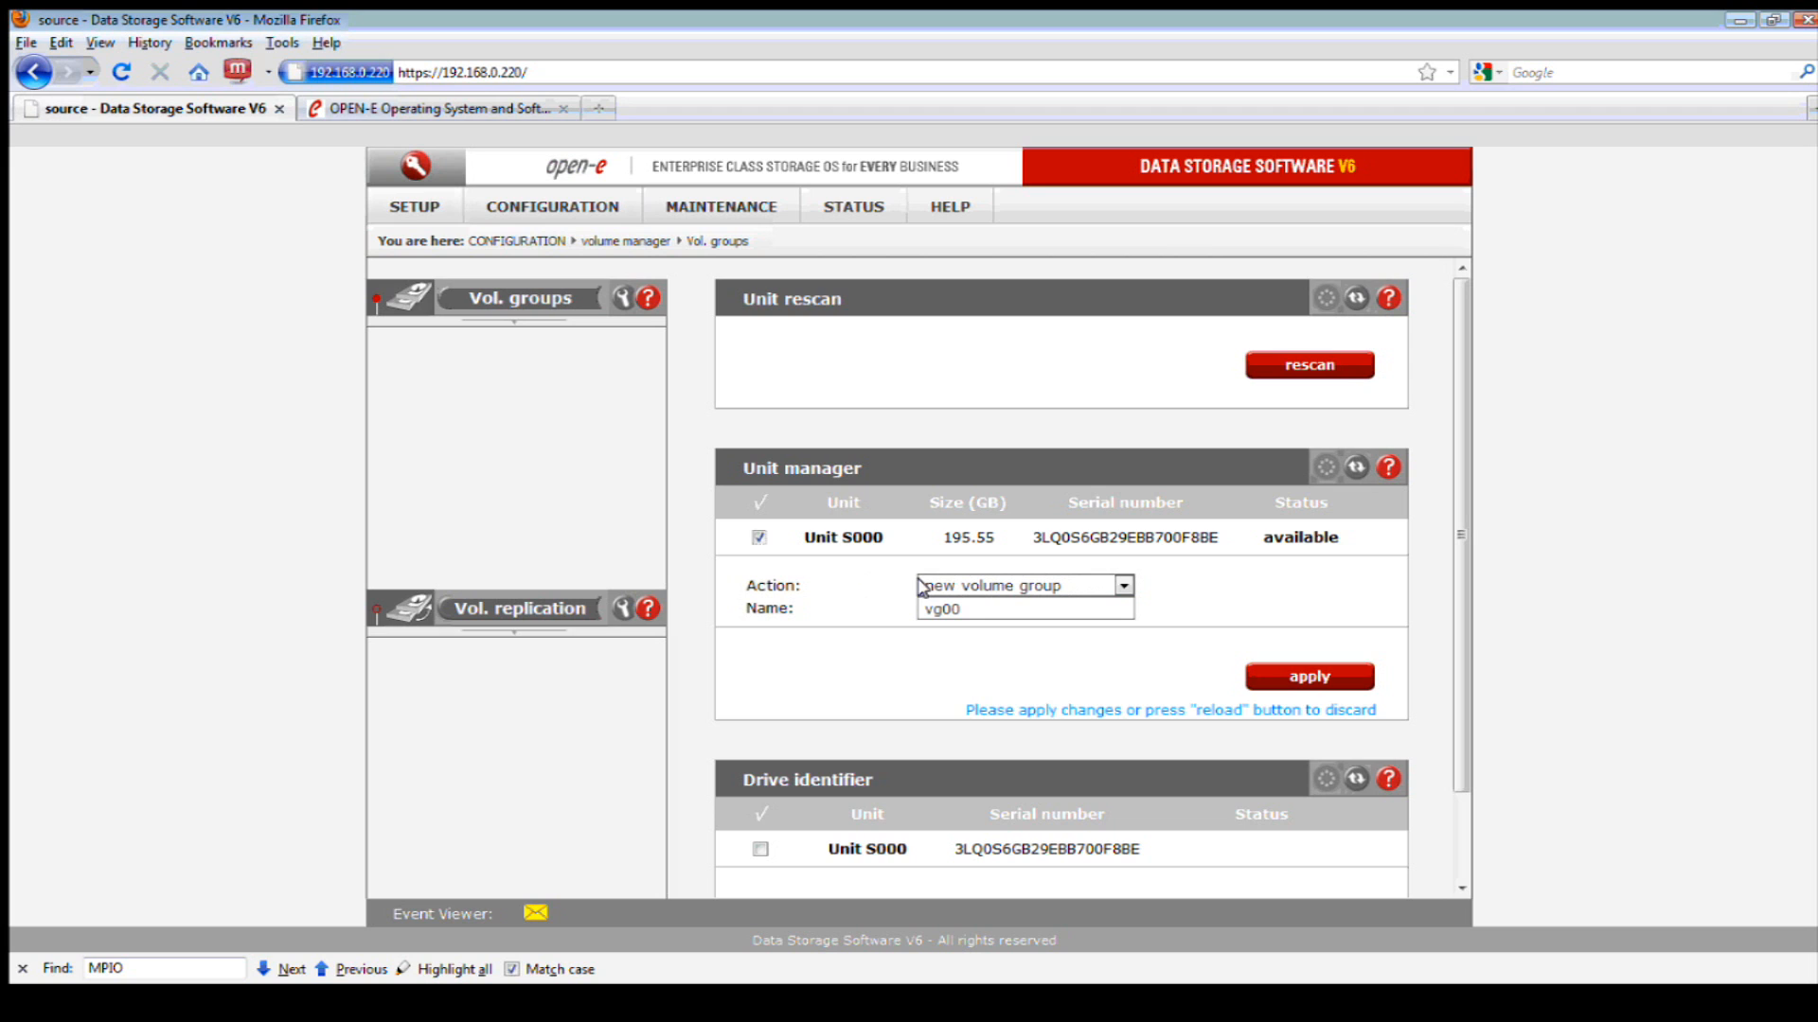
left_click(1308, 674)
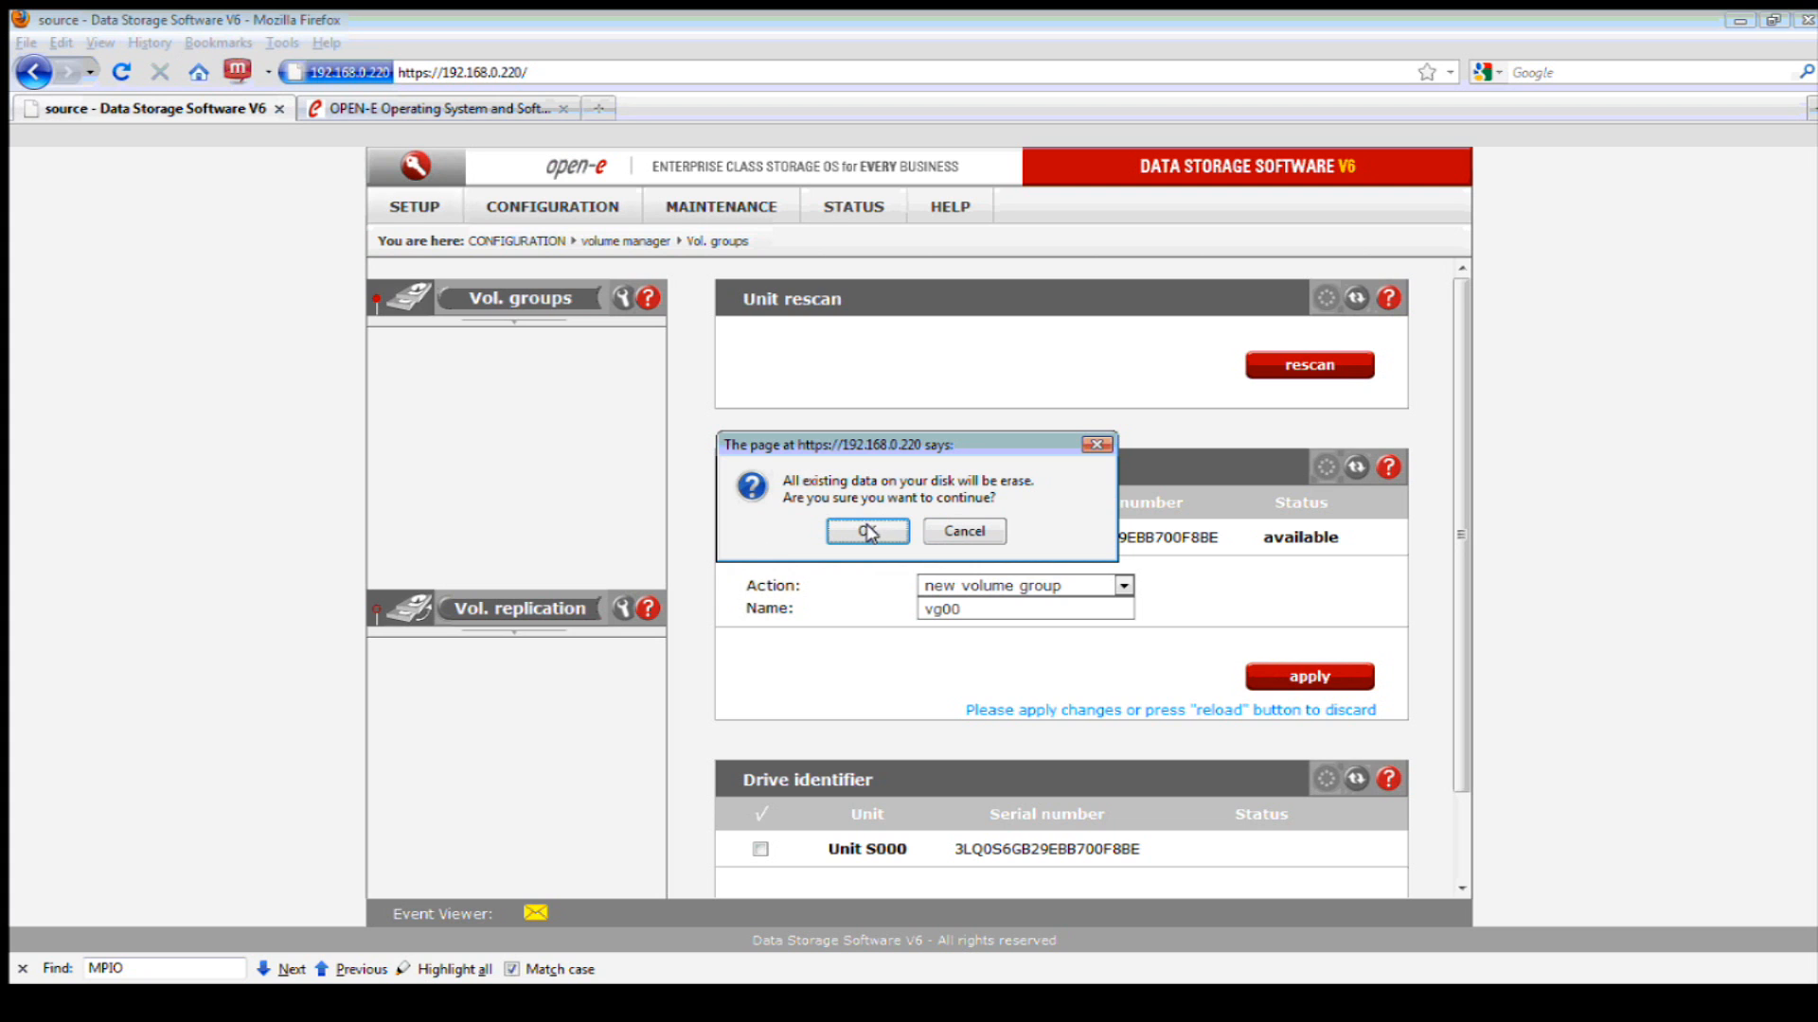
left_click(863, 531)
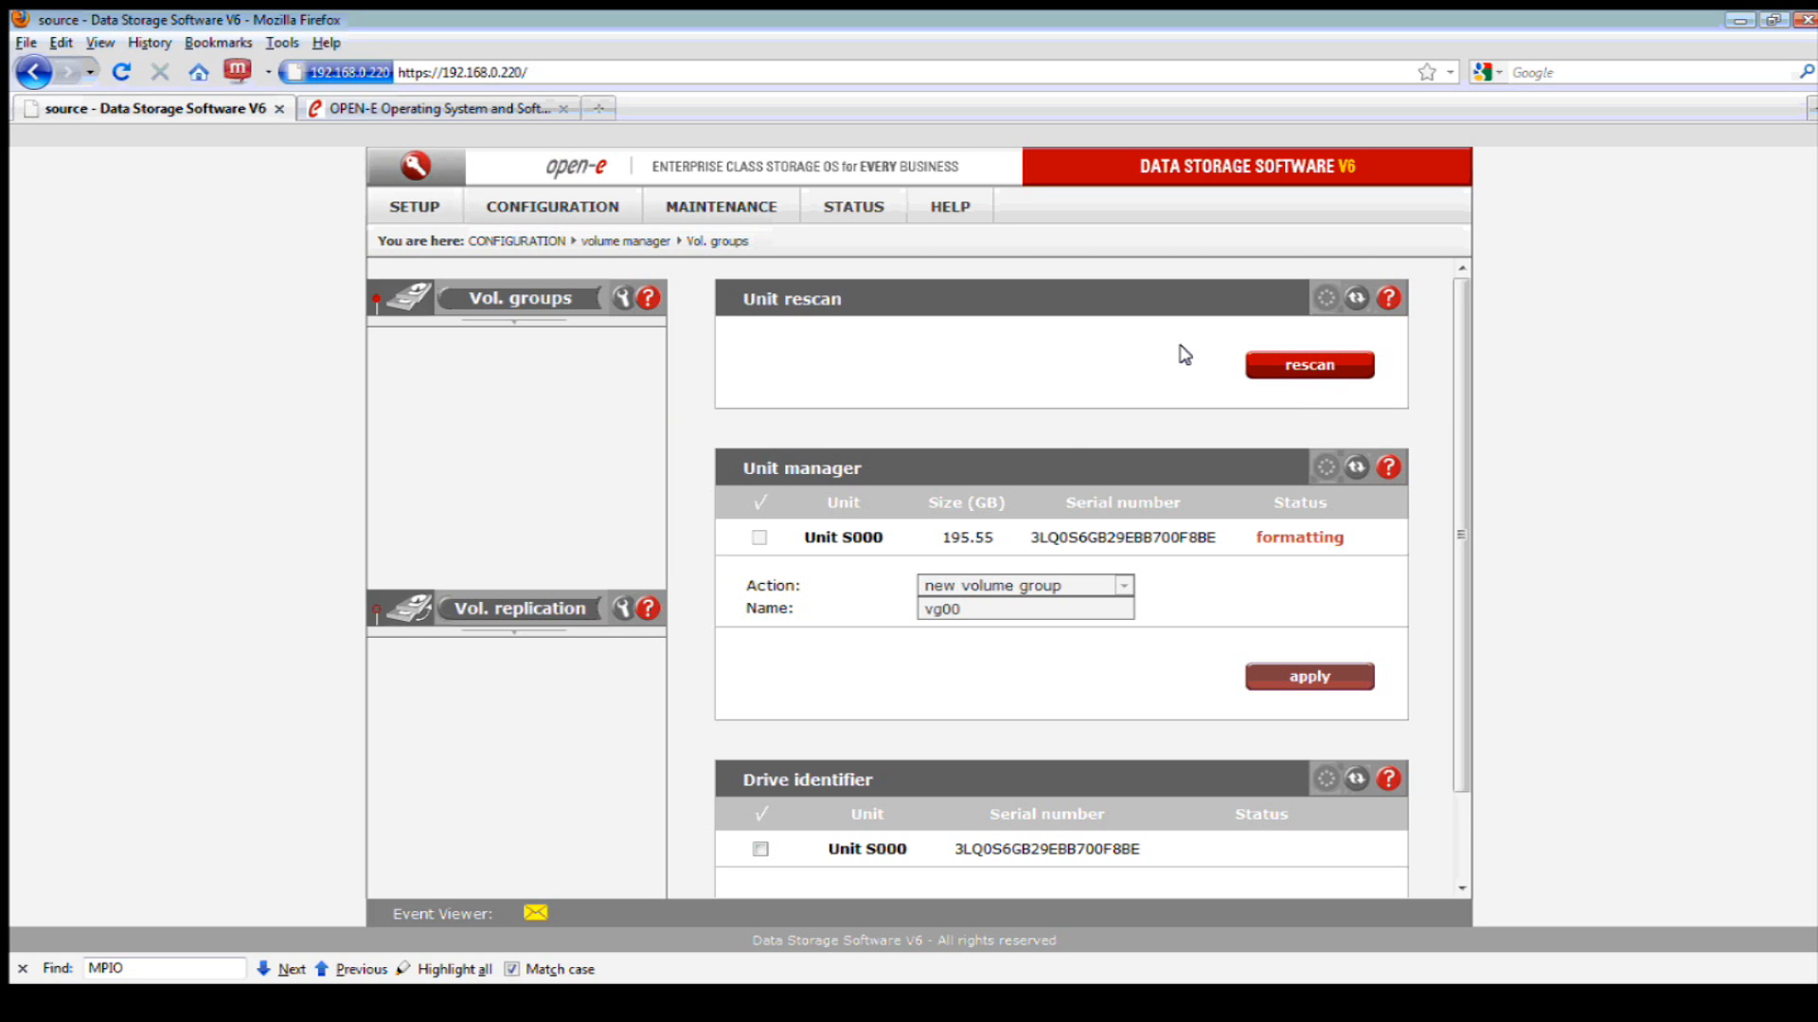
left_click(1254, 353)
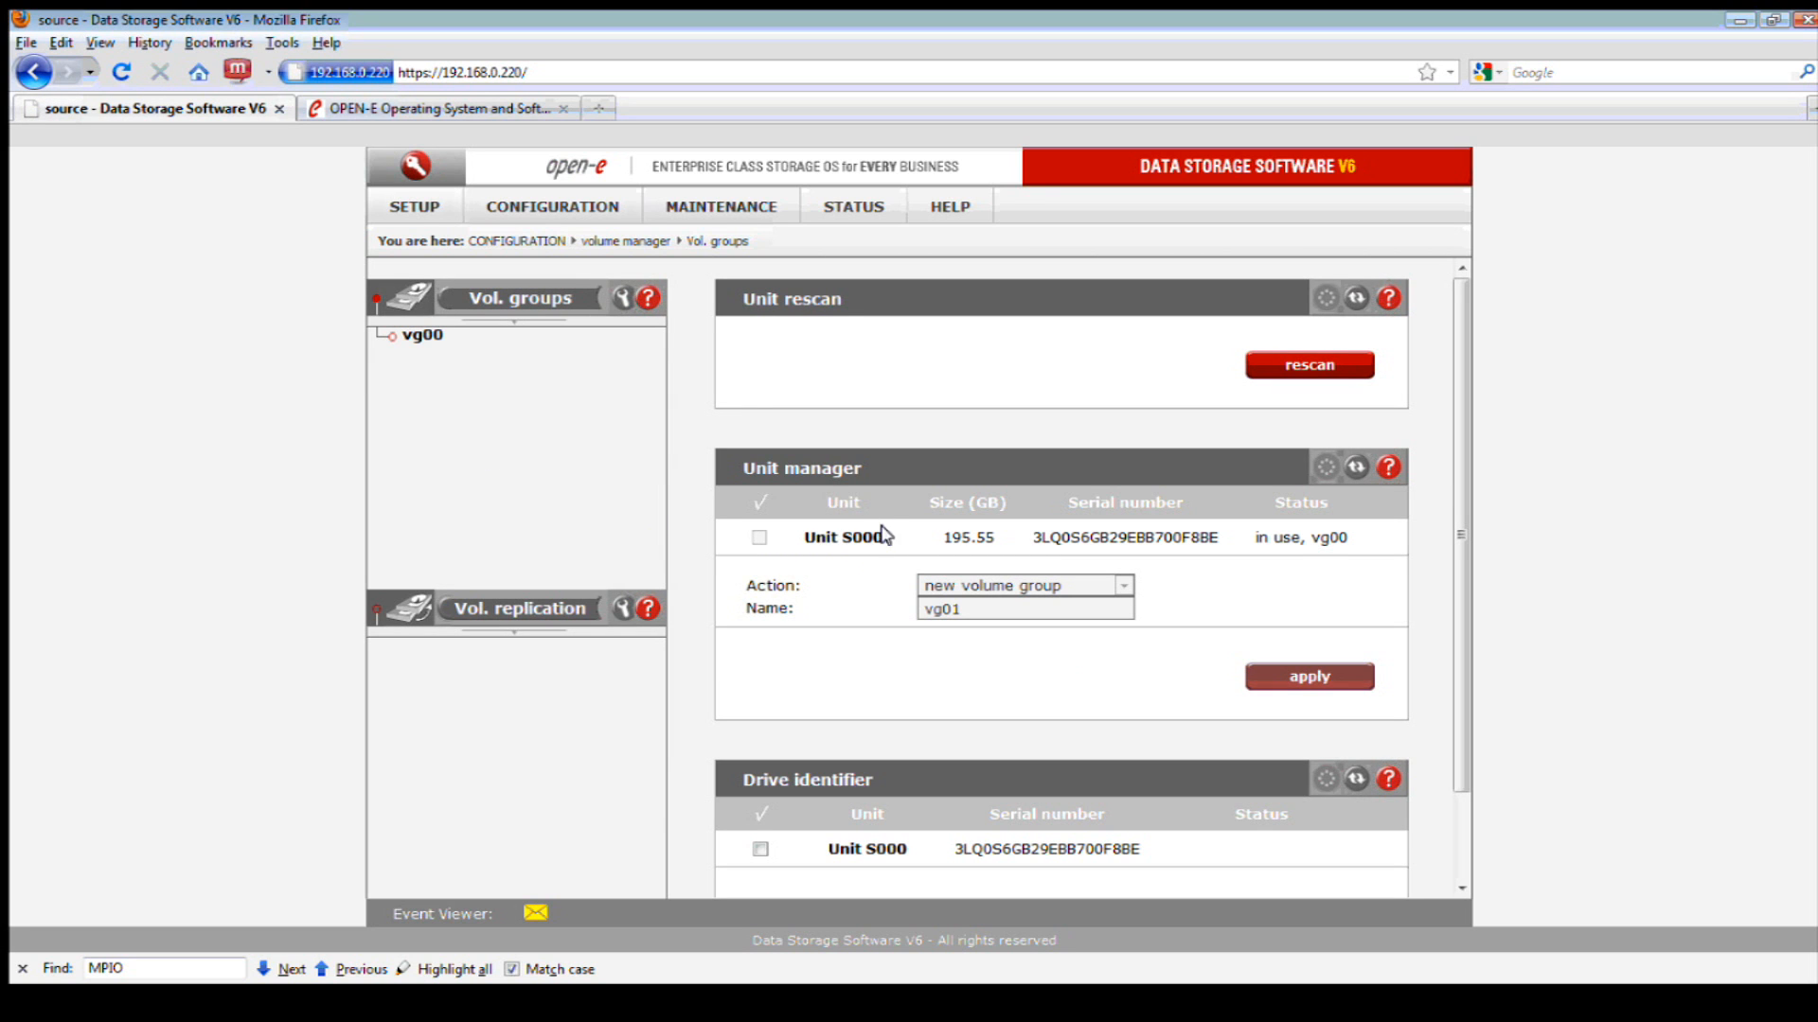
left_click_drag(885, 534, 843, 534)
- Create 20 GB NAS volume lv0000 on vg00, leaving 167.50 GB free
left_click(423, 336)
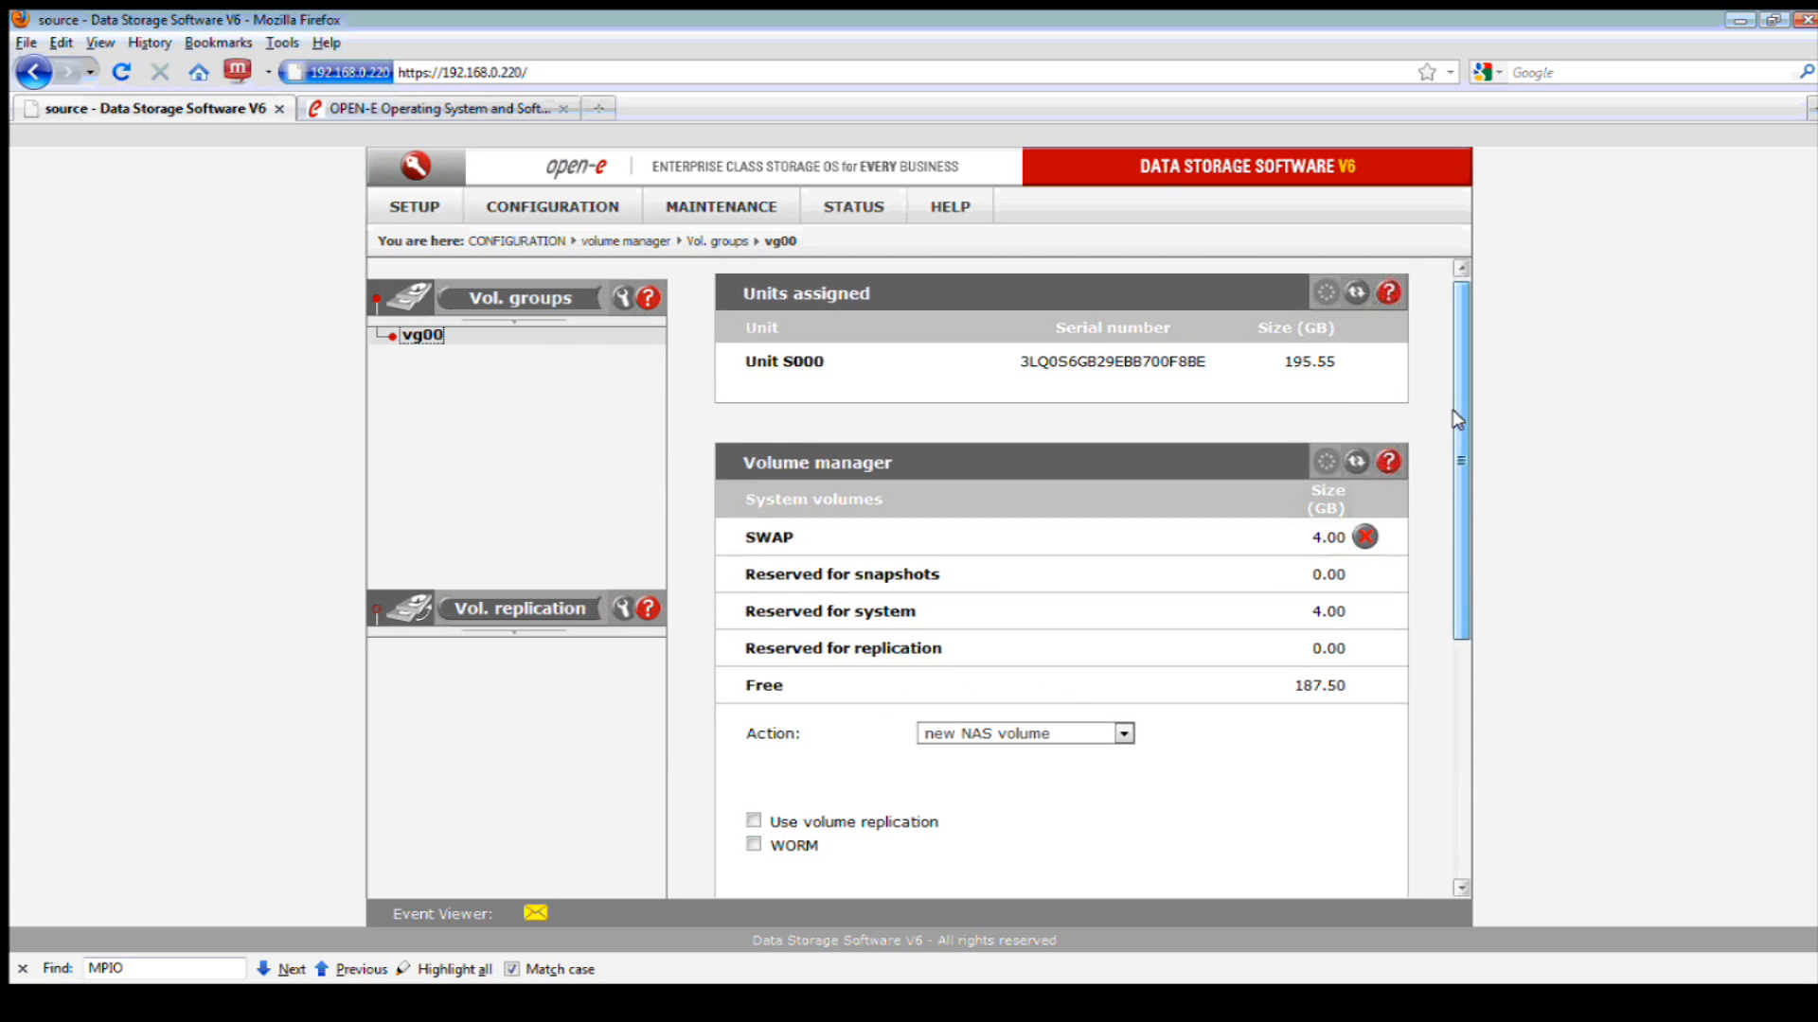
left_click_drag(1456, 415, 1460, 551)
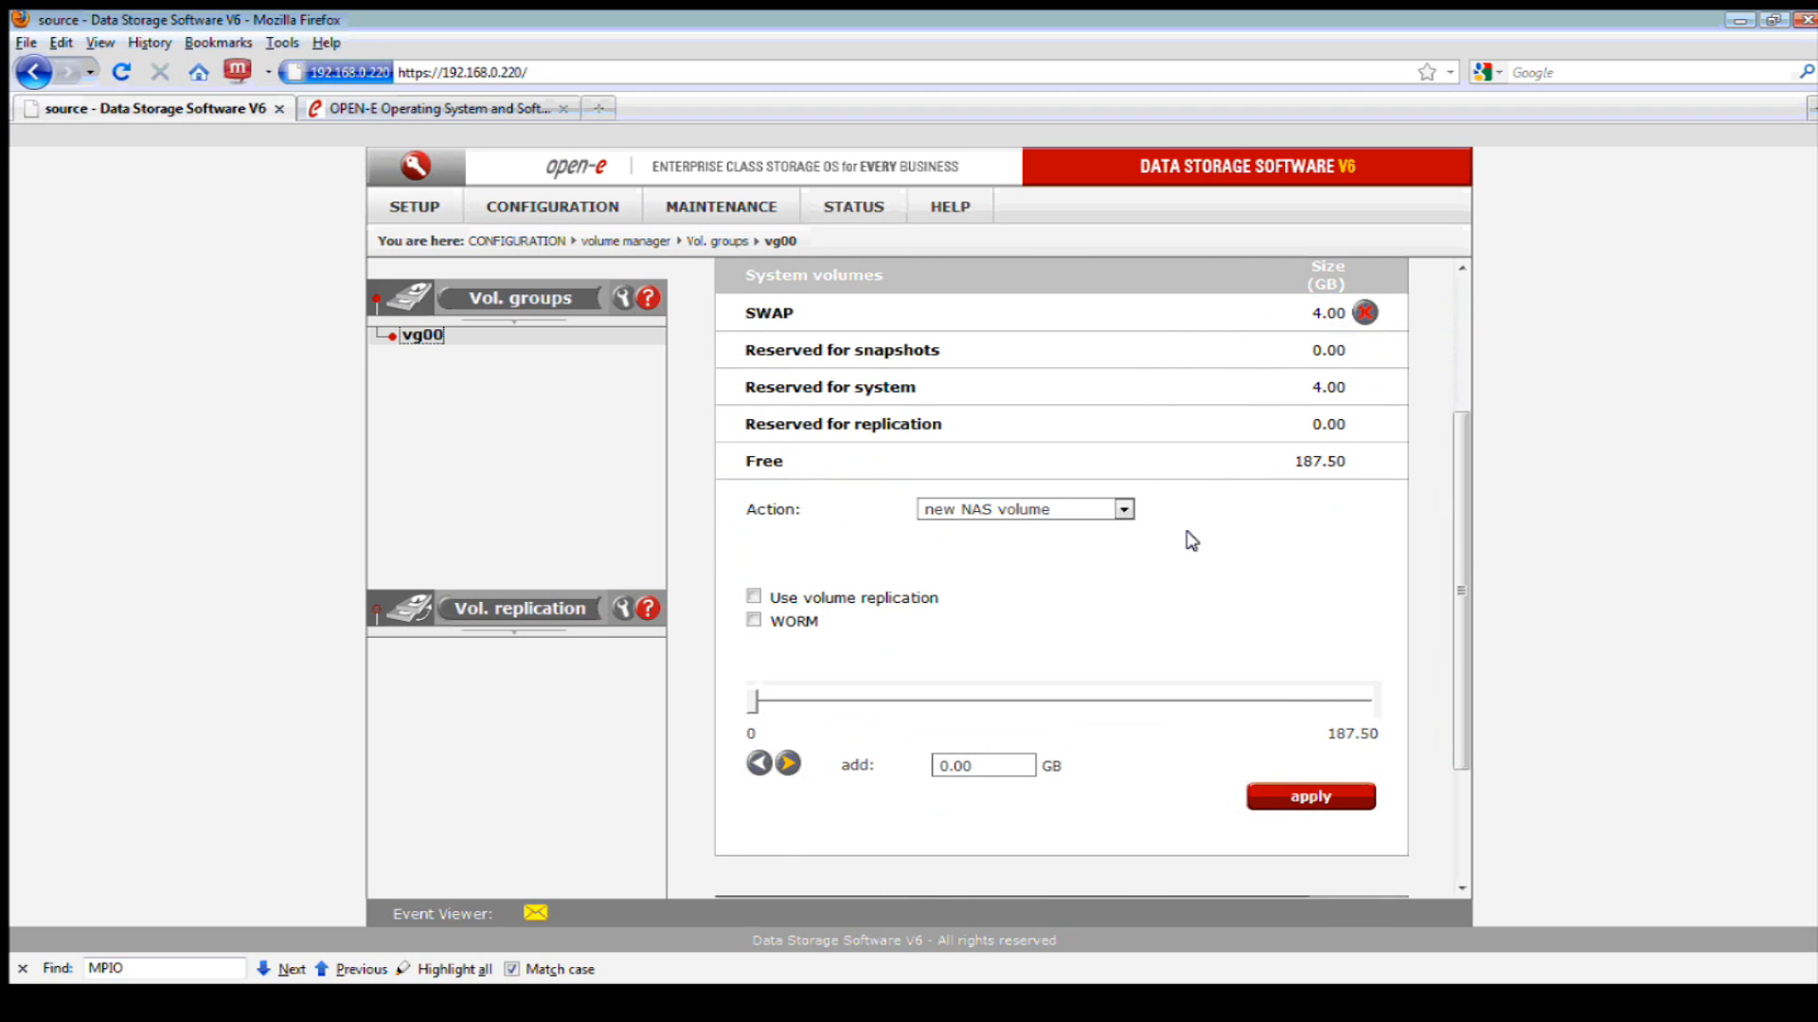
left_click(1122, 511)
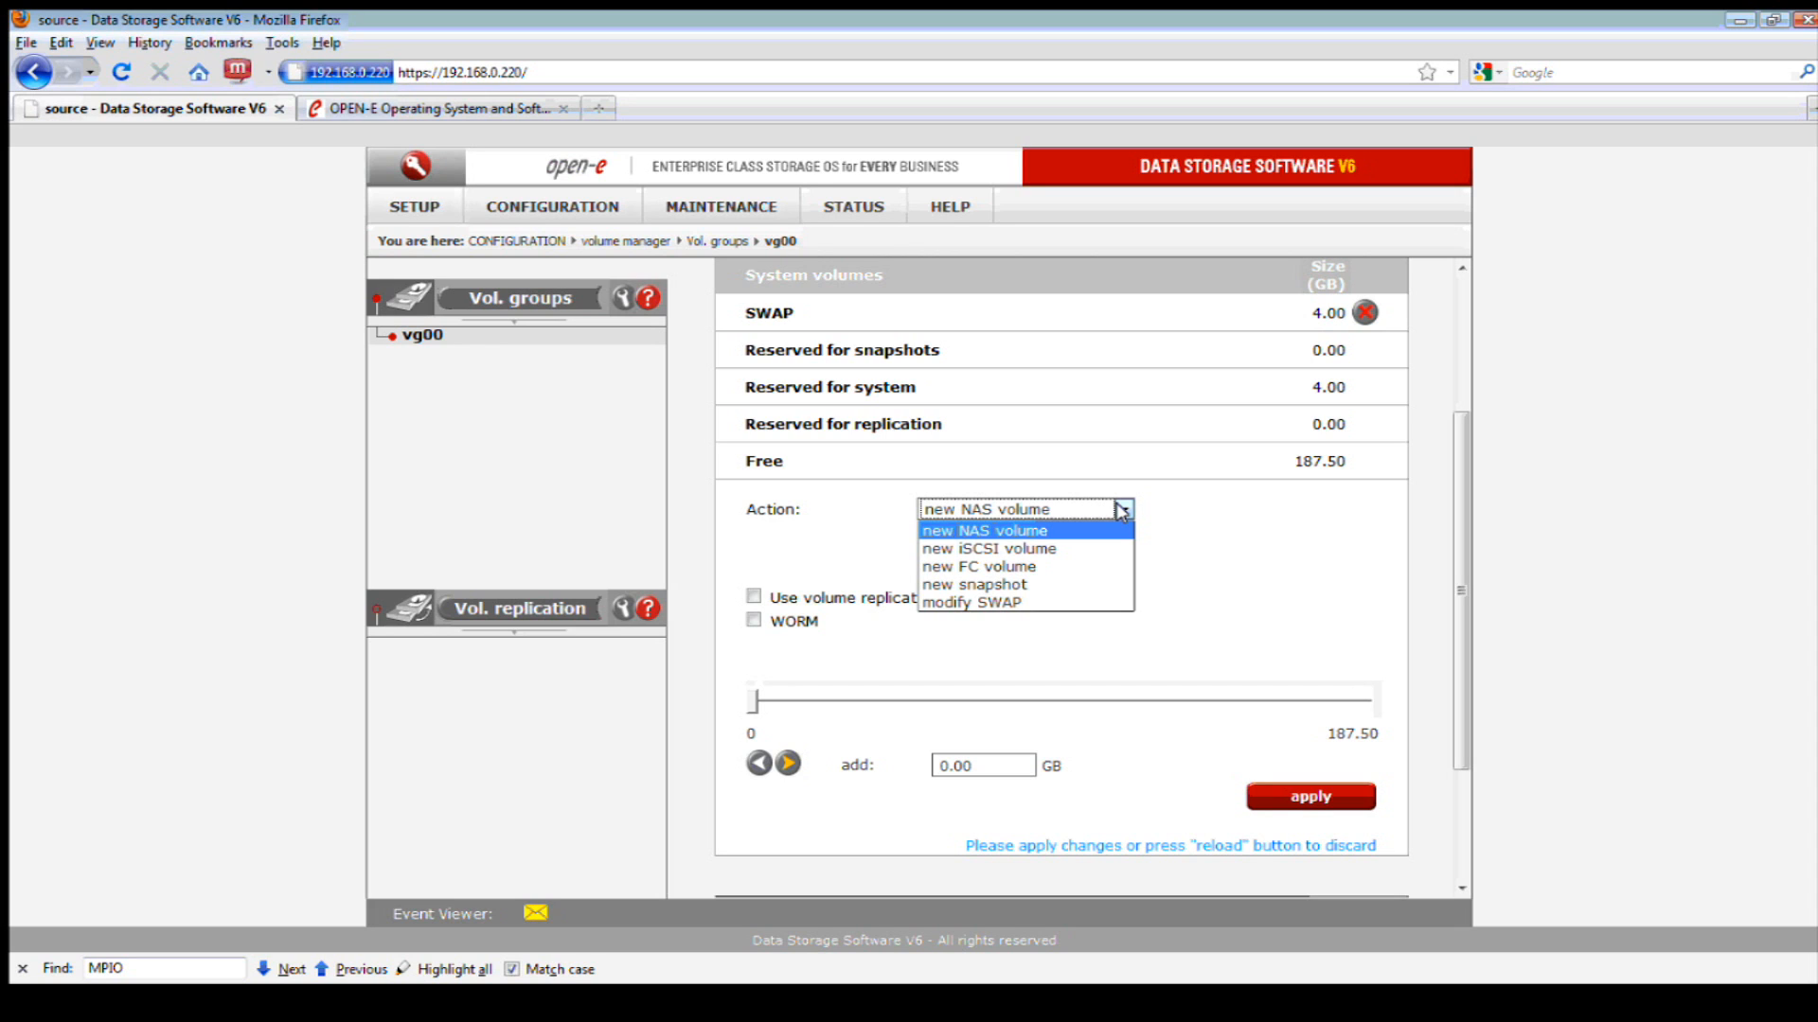
left_click(1046, 531)
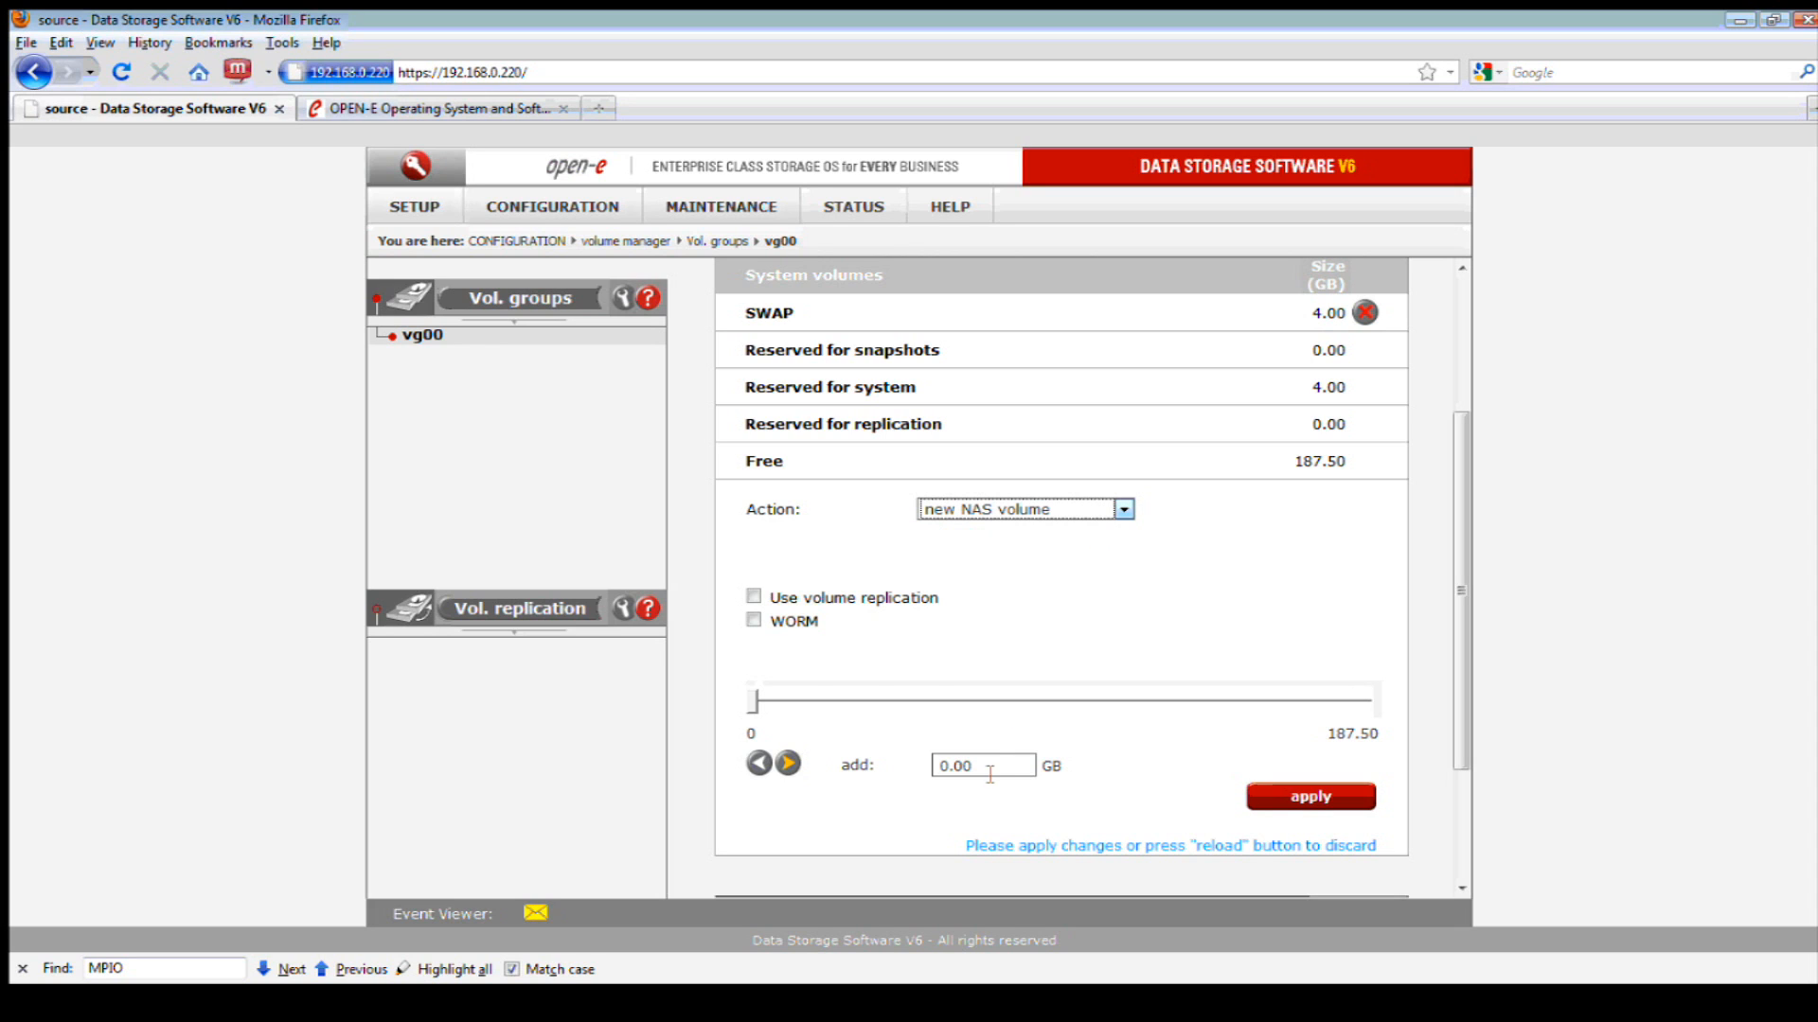
left_click_drag(998, 765, 915, 761)
type("20")
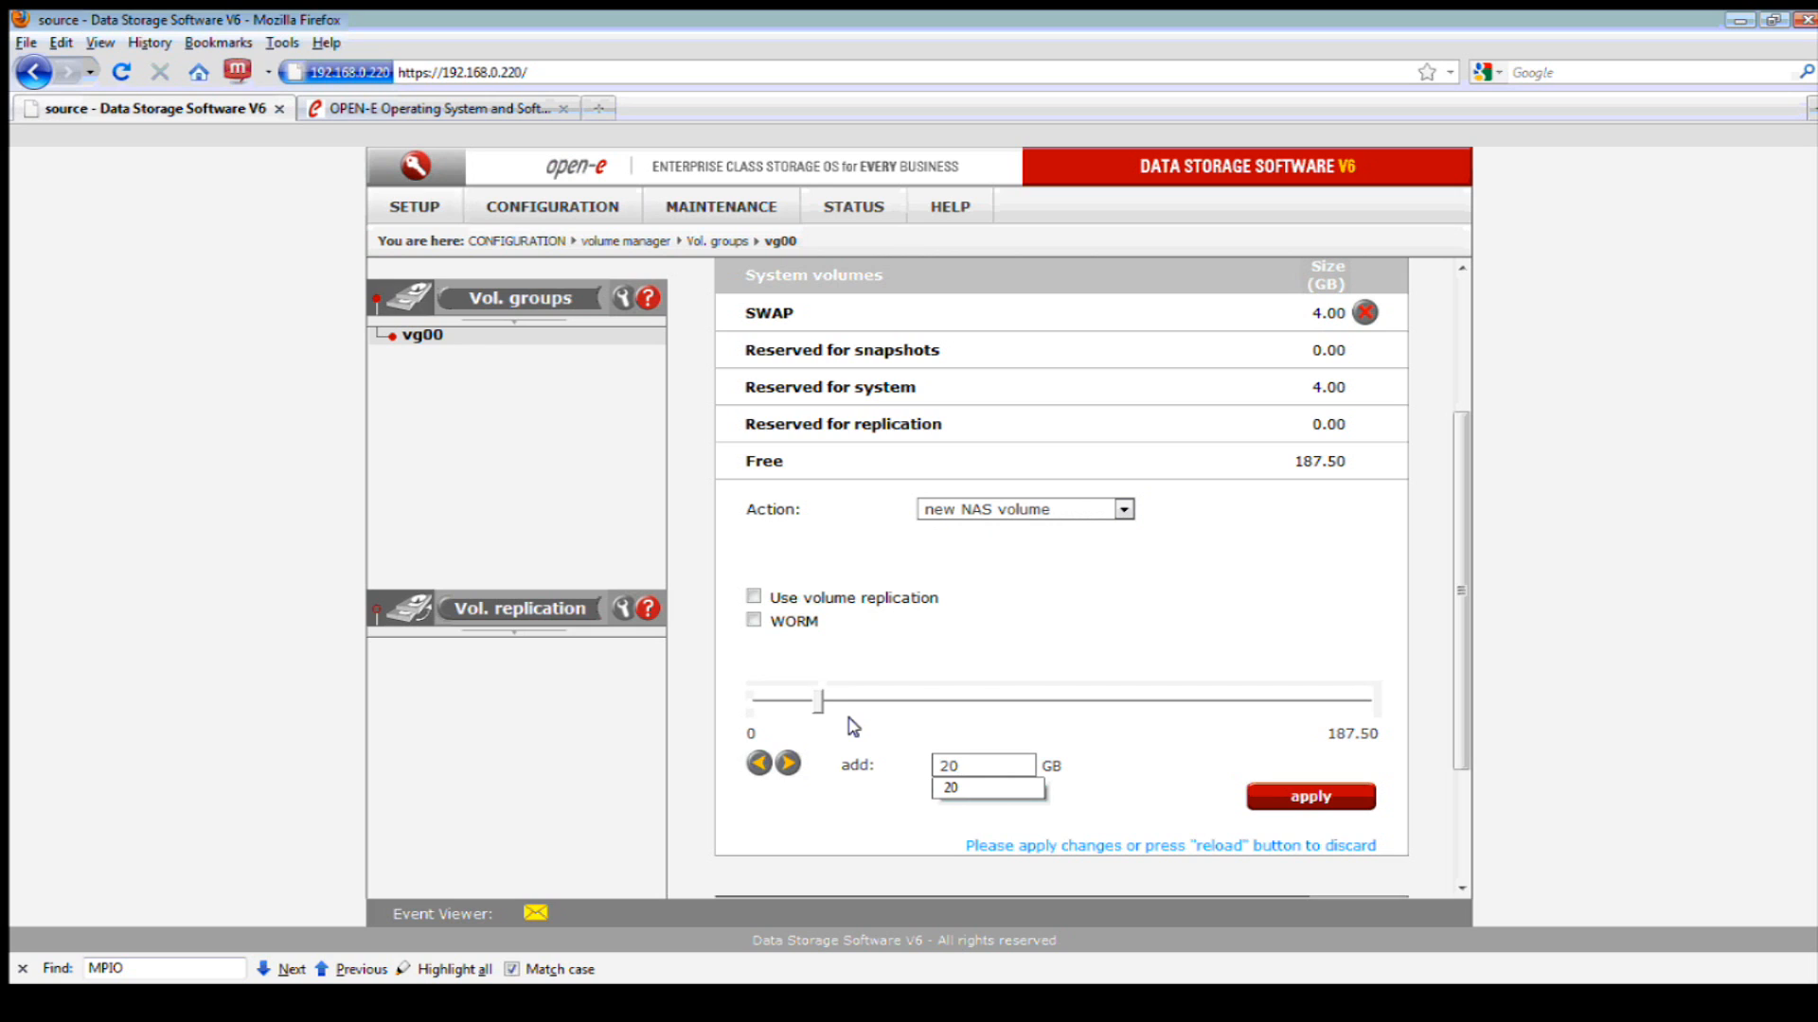
left_click(1104, 778)
left_click(1288, 795)
scroll(1221, 568, "up", 4)
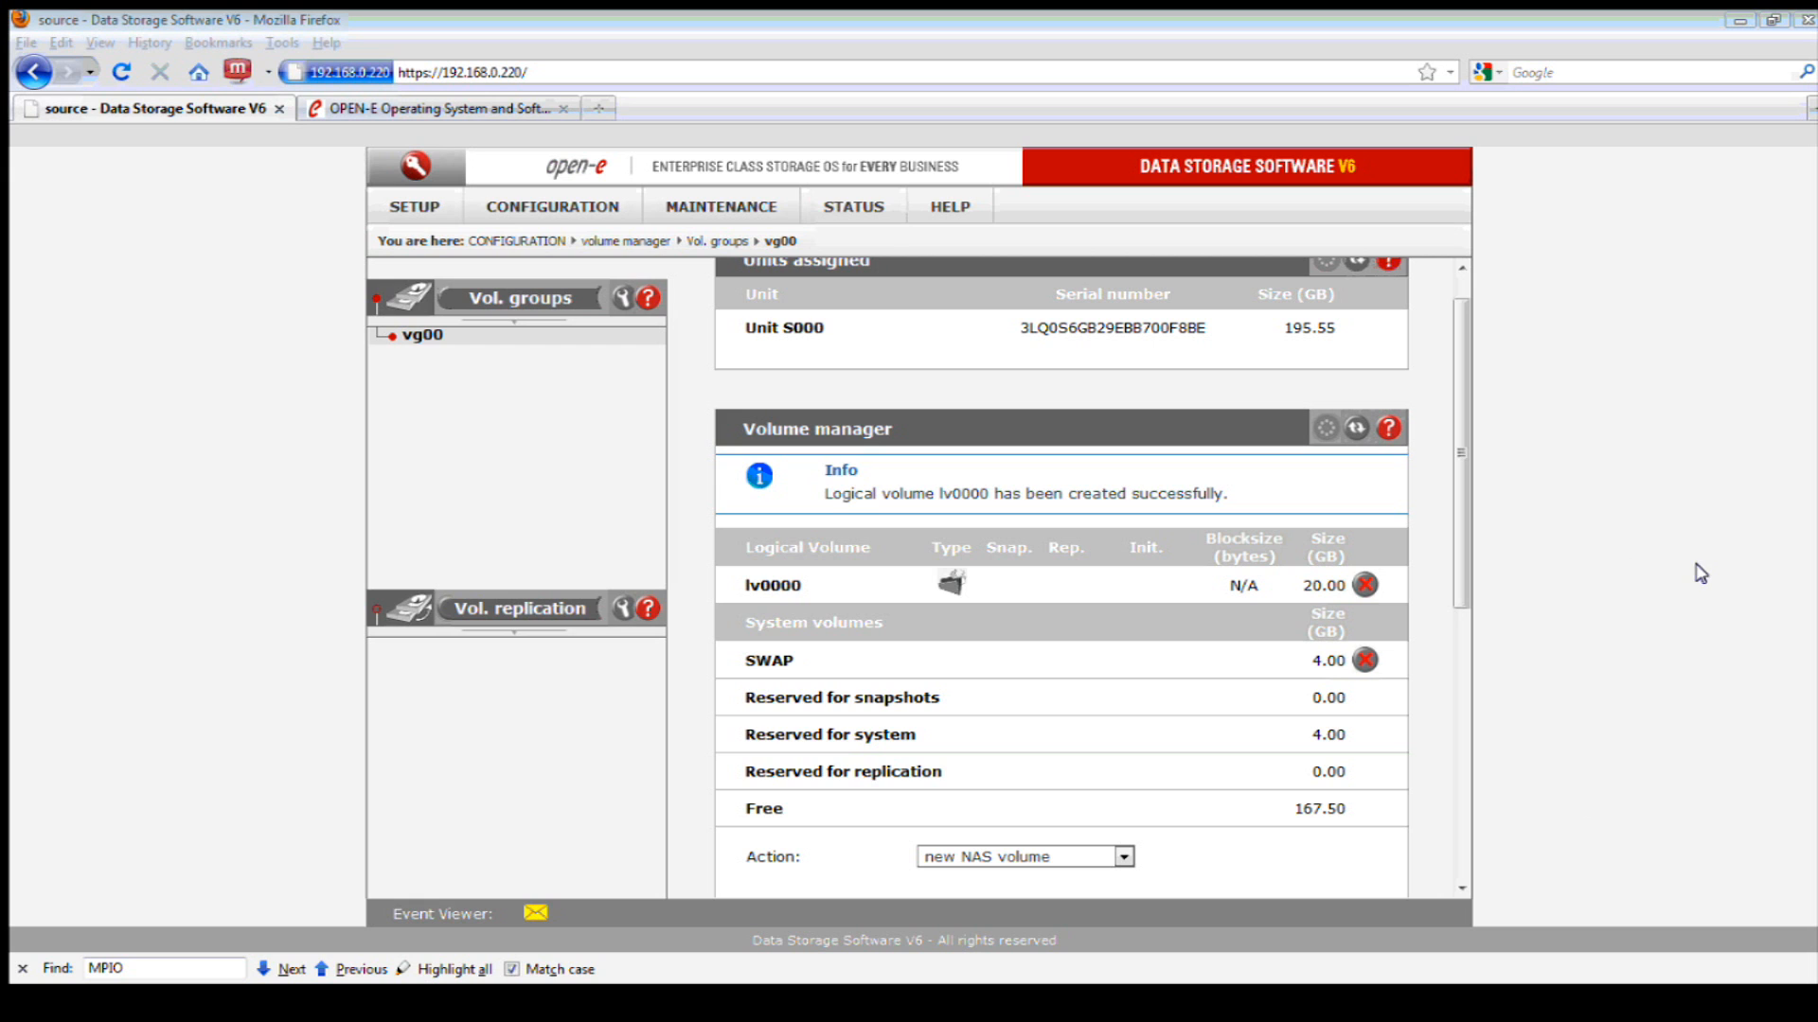
left_click(1422, 786)
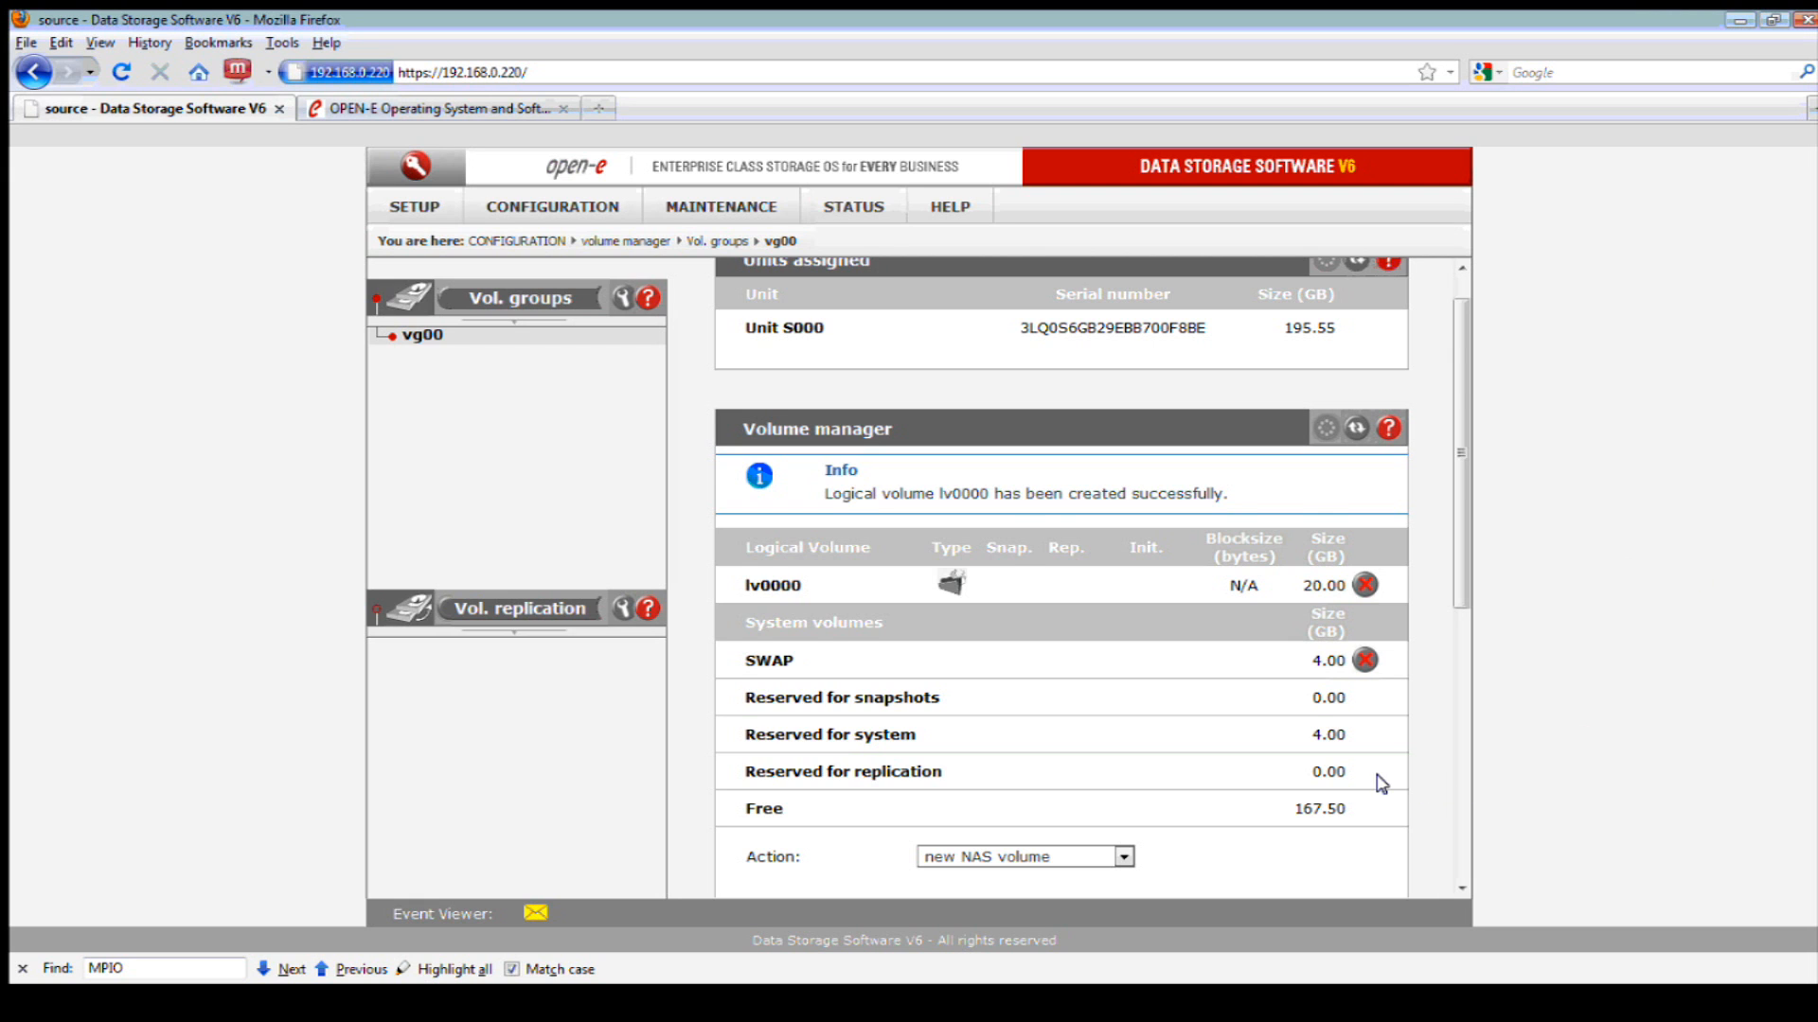
scroll(1379, 783, "down", 5)
- Choose a new iSCSI volume on vg00 with an automatically created target and 20 GB size
left_click(1089, 573)
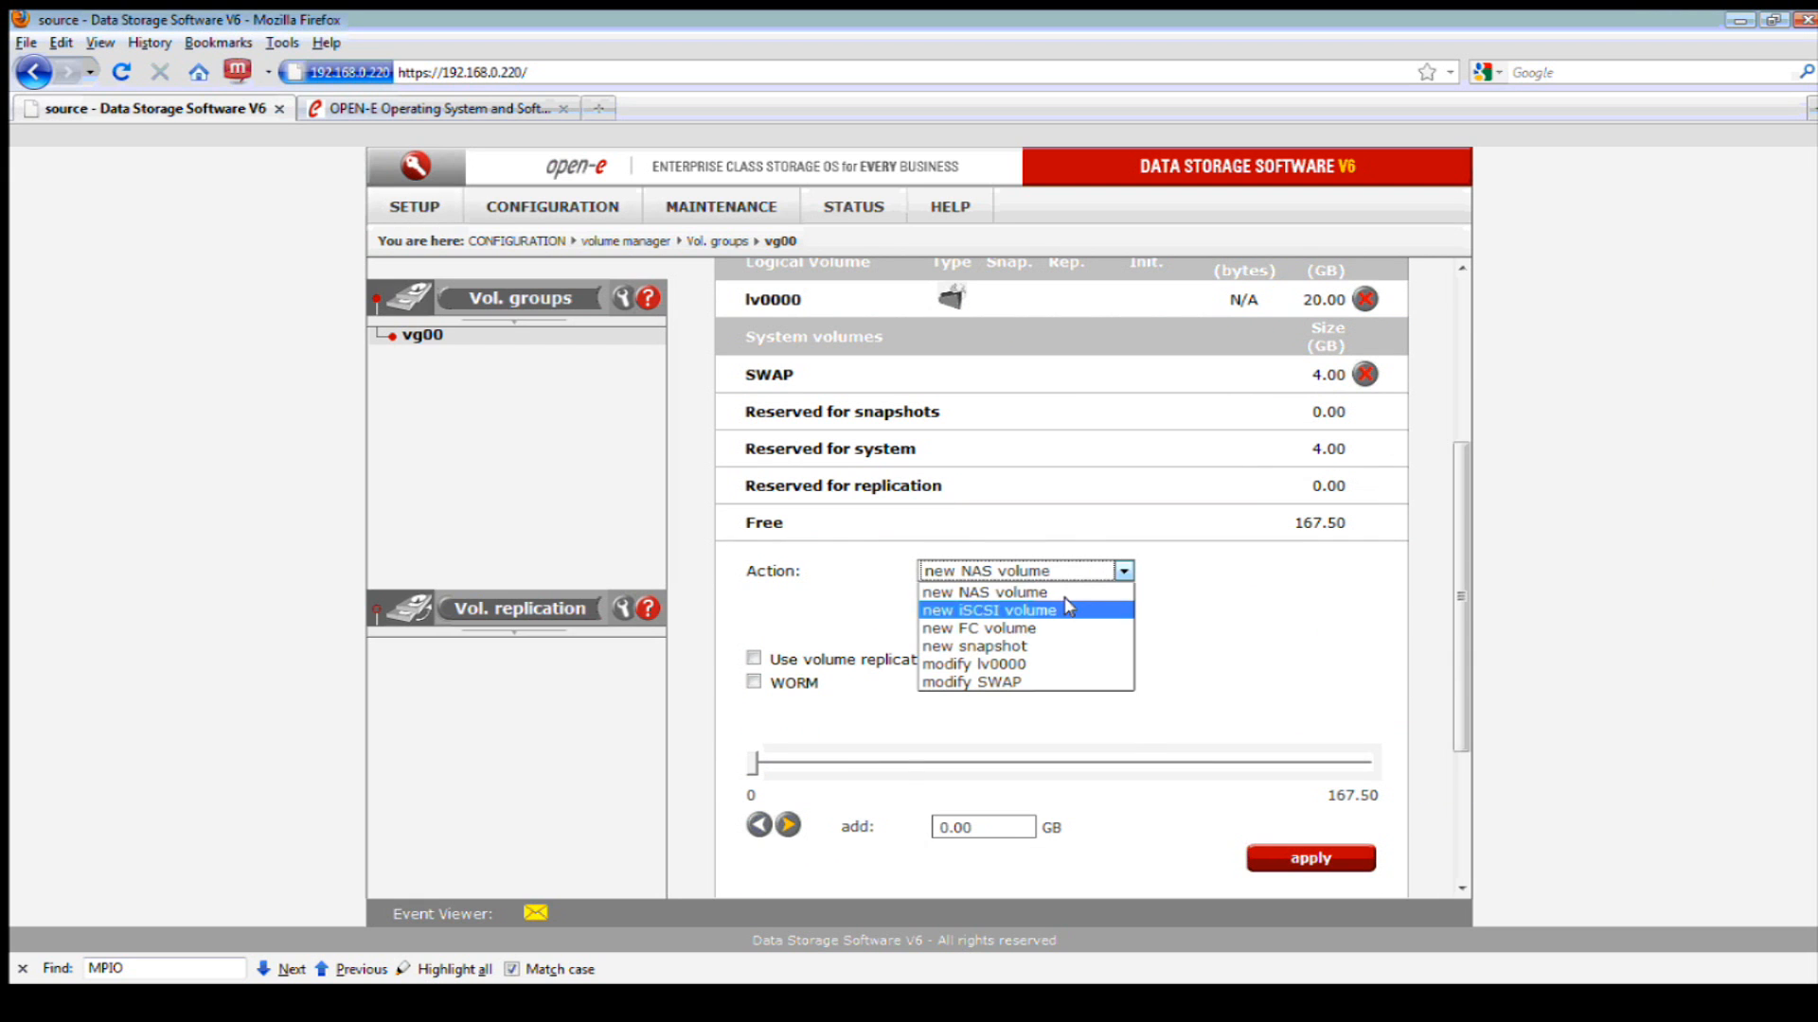
left_click(1089, 606)
scroll(1080, 729, "down", 3)
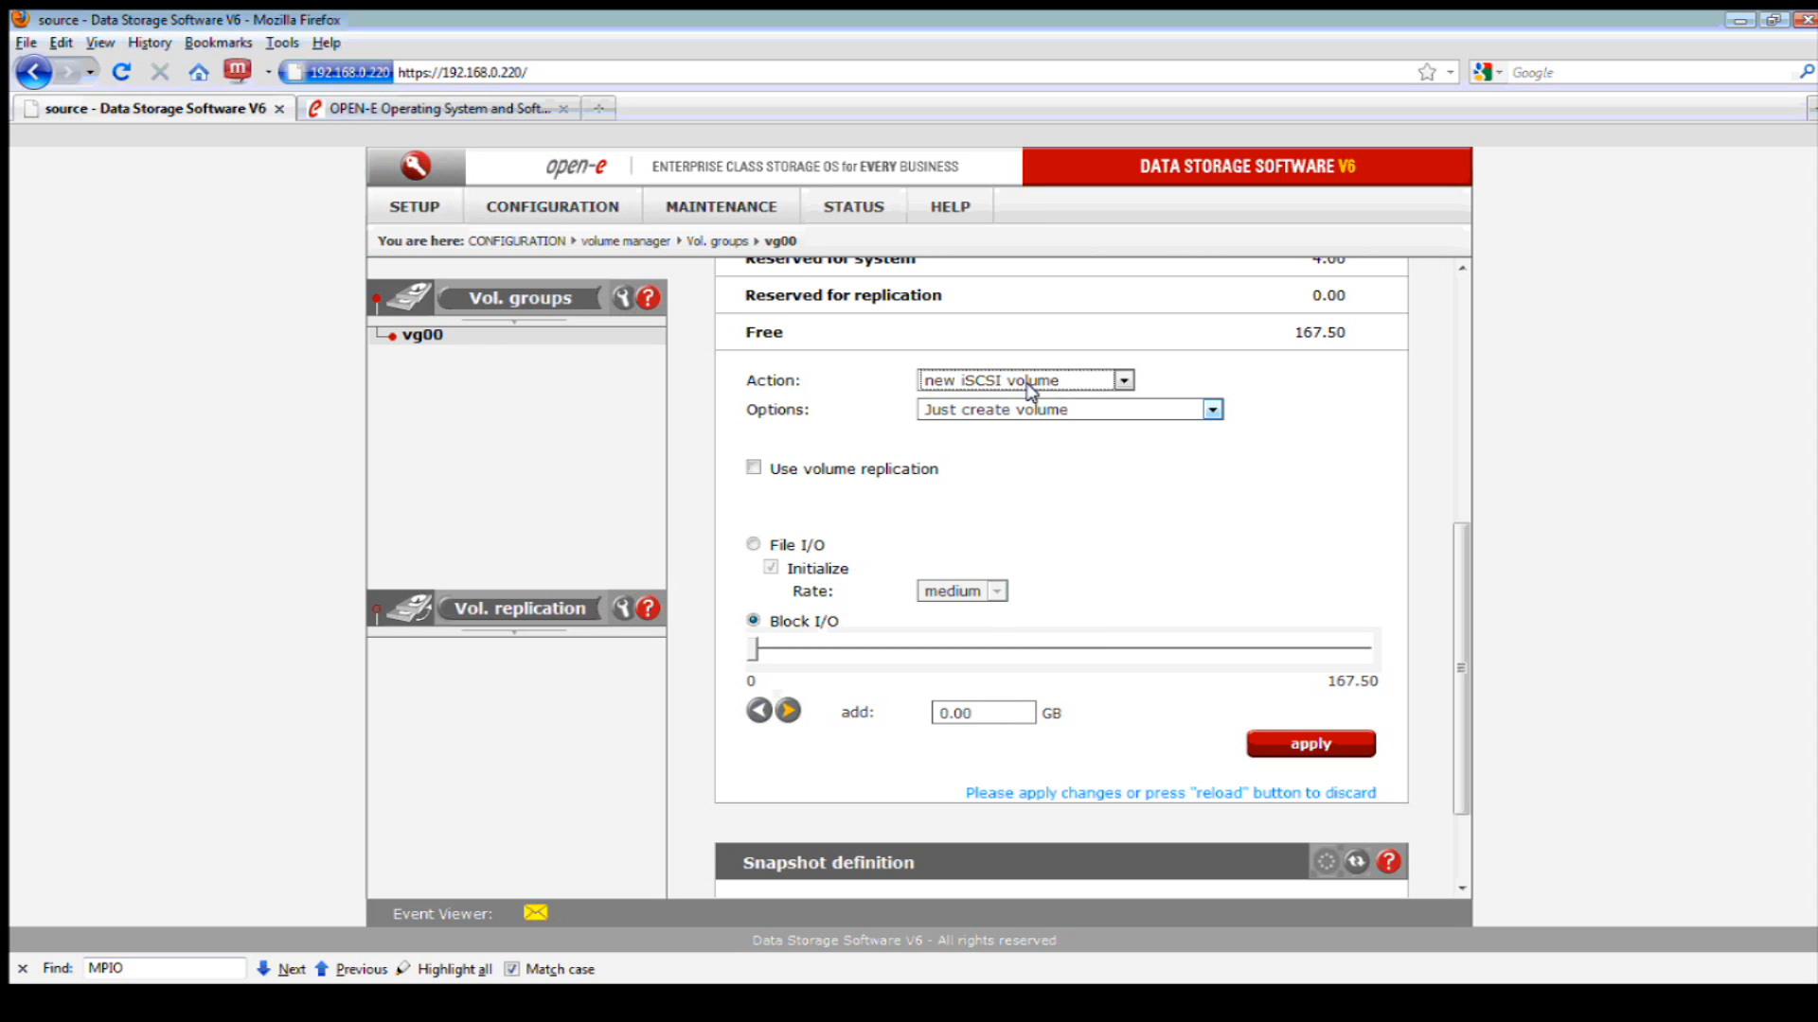
left_click(1058, 411)
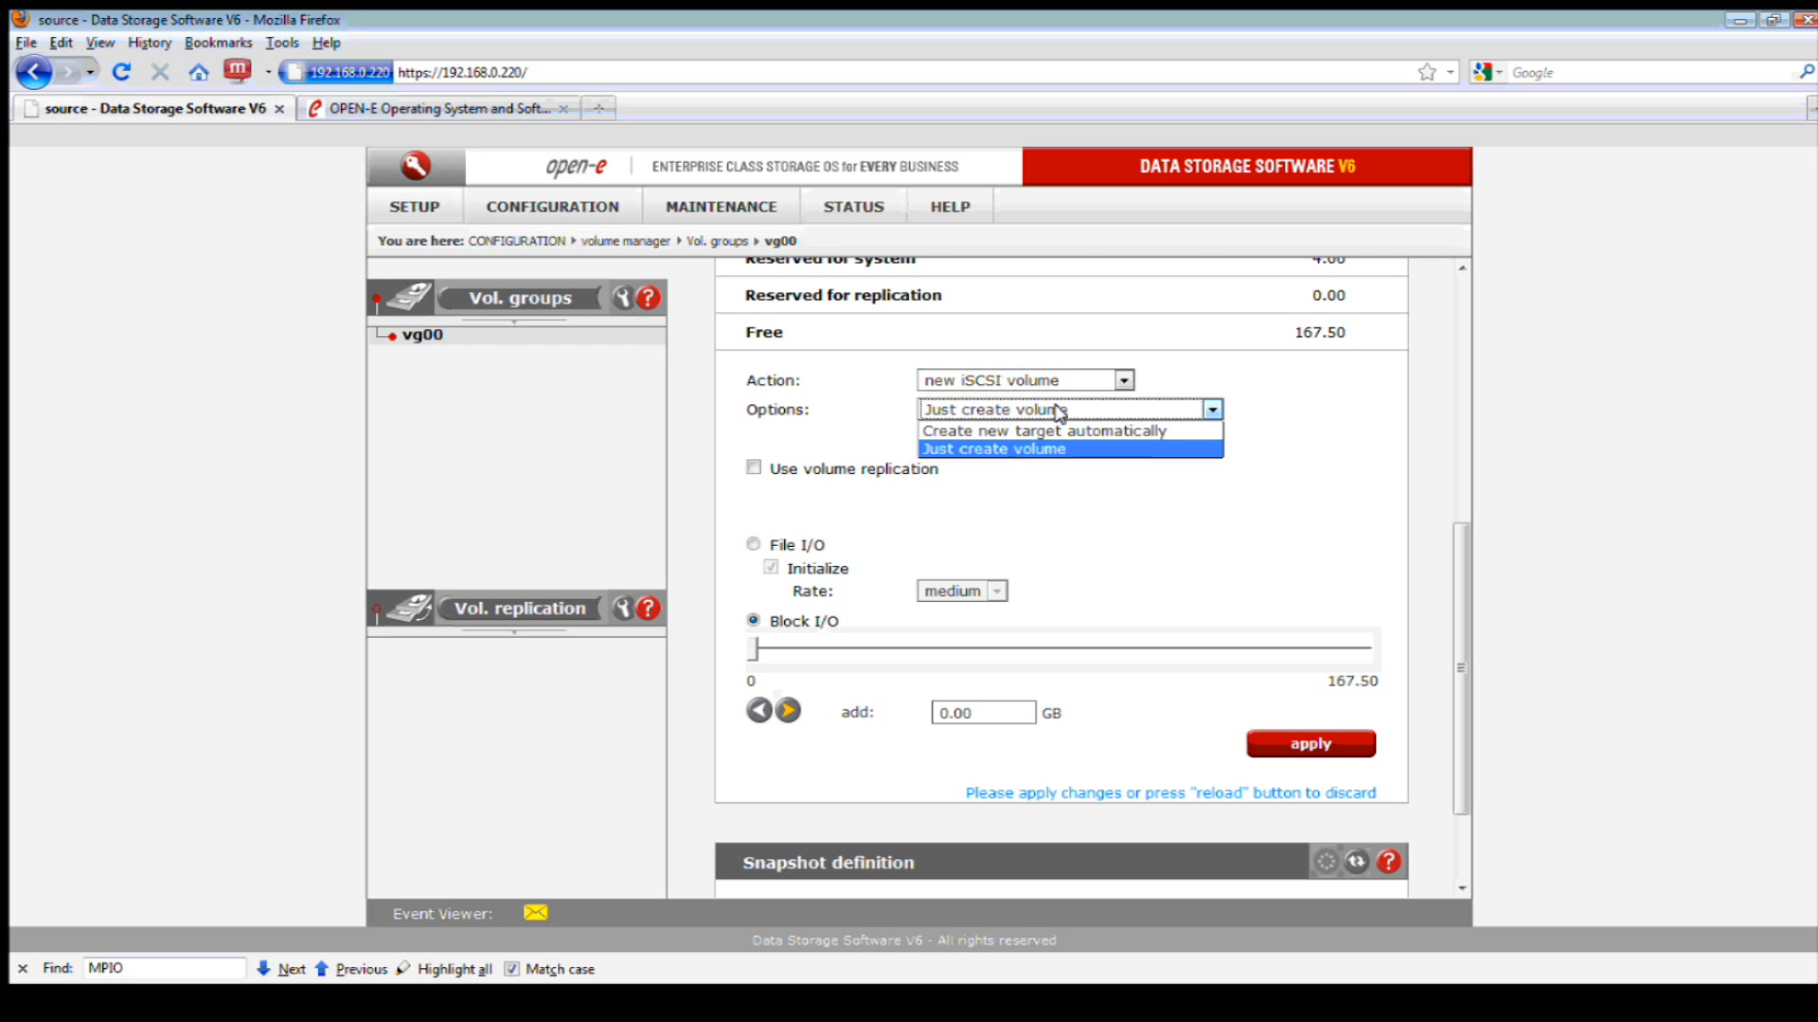
left_click(1053, 429)
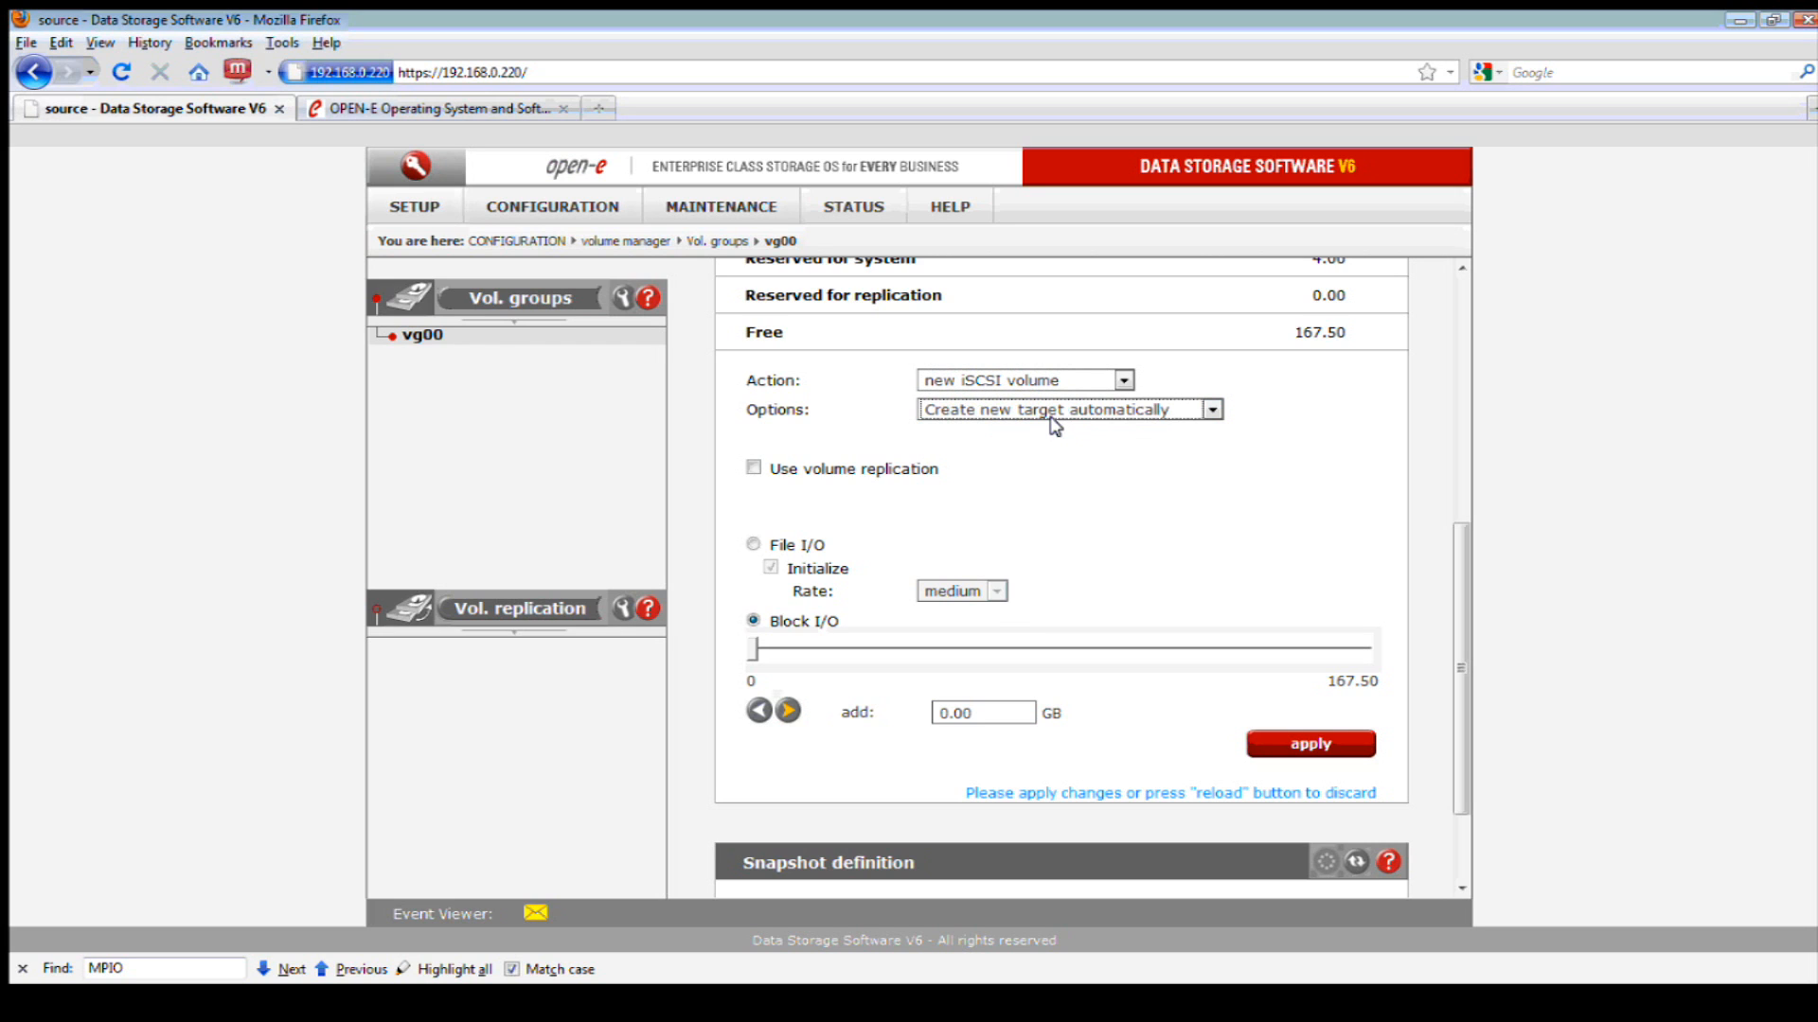
double_click(980, 712)
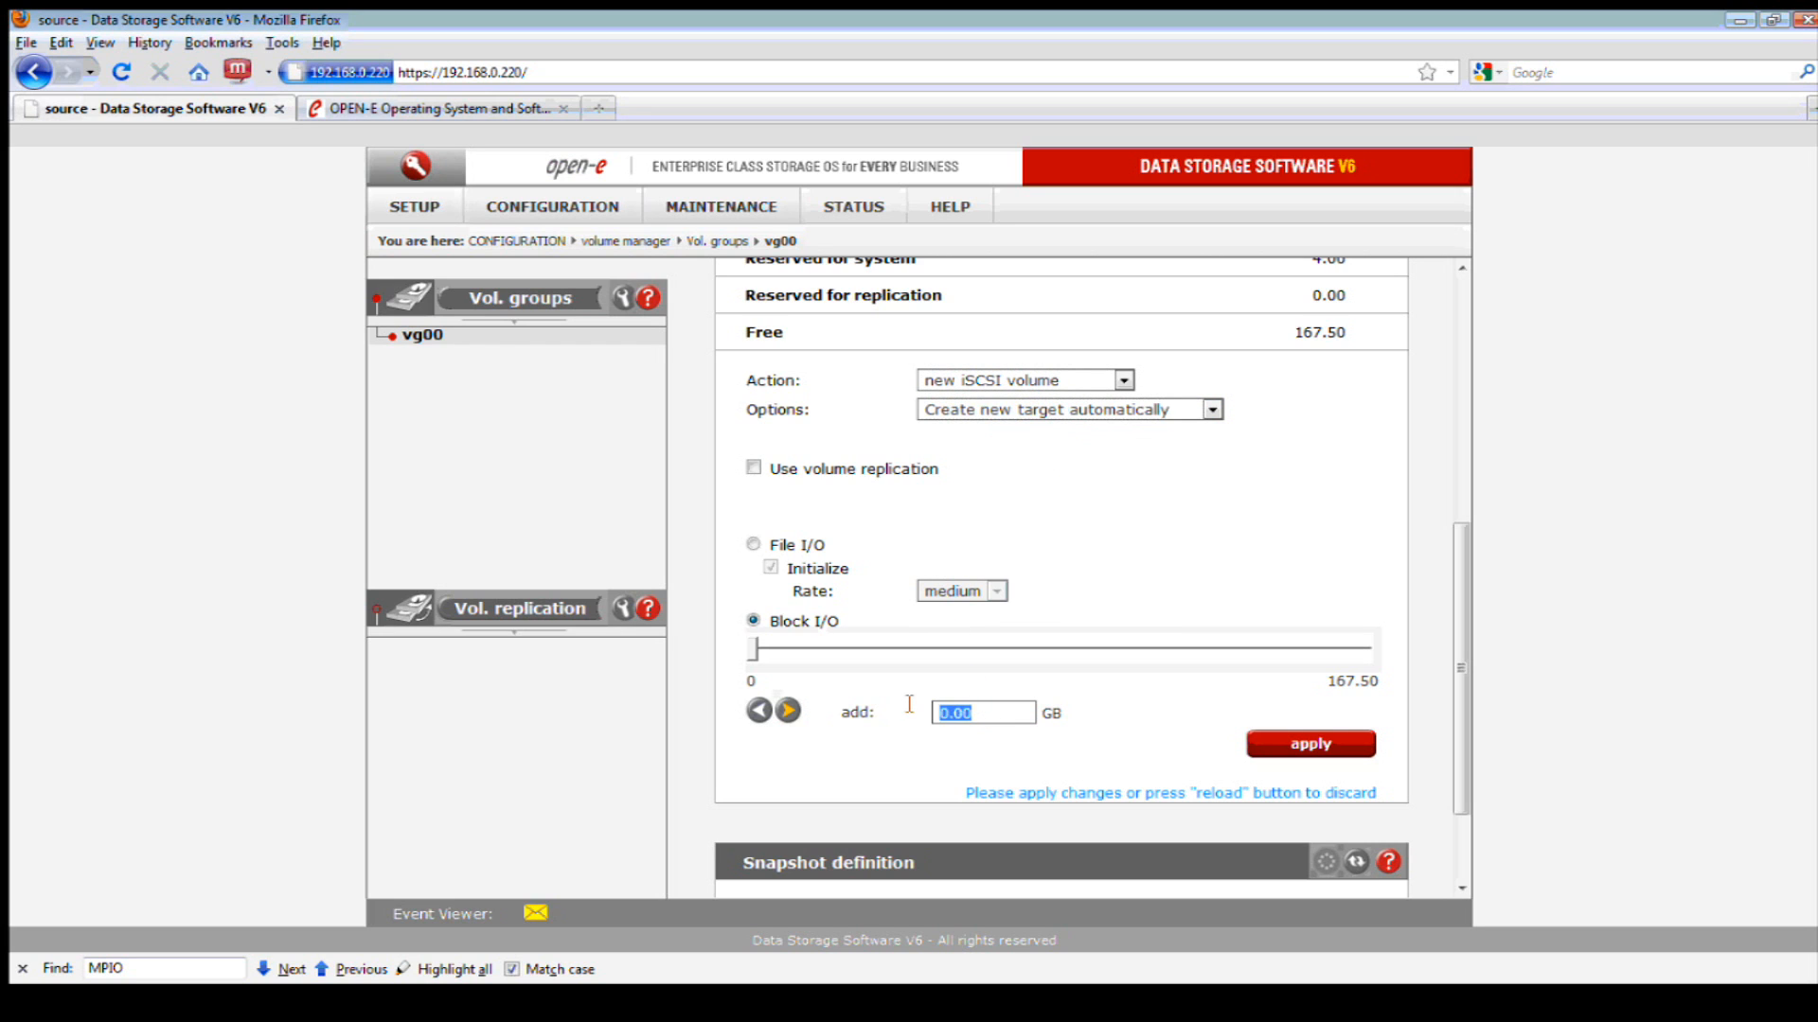
type("20")
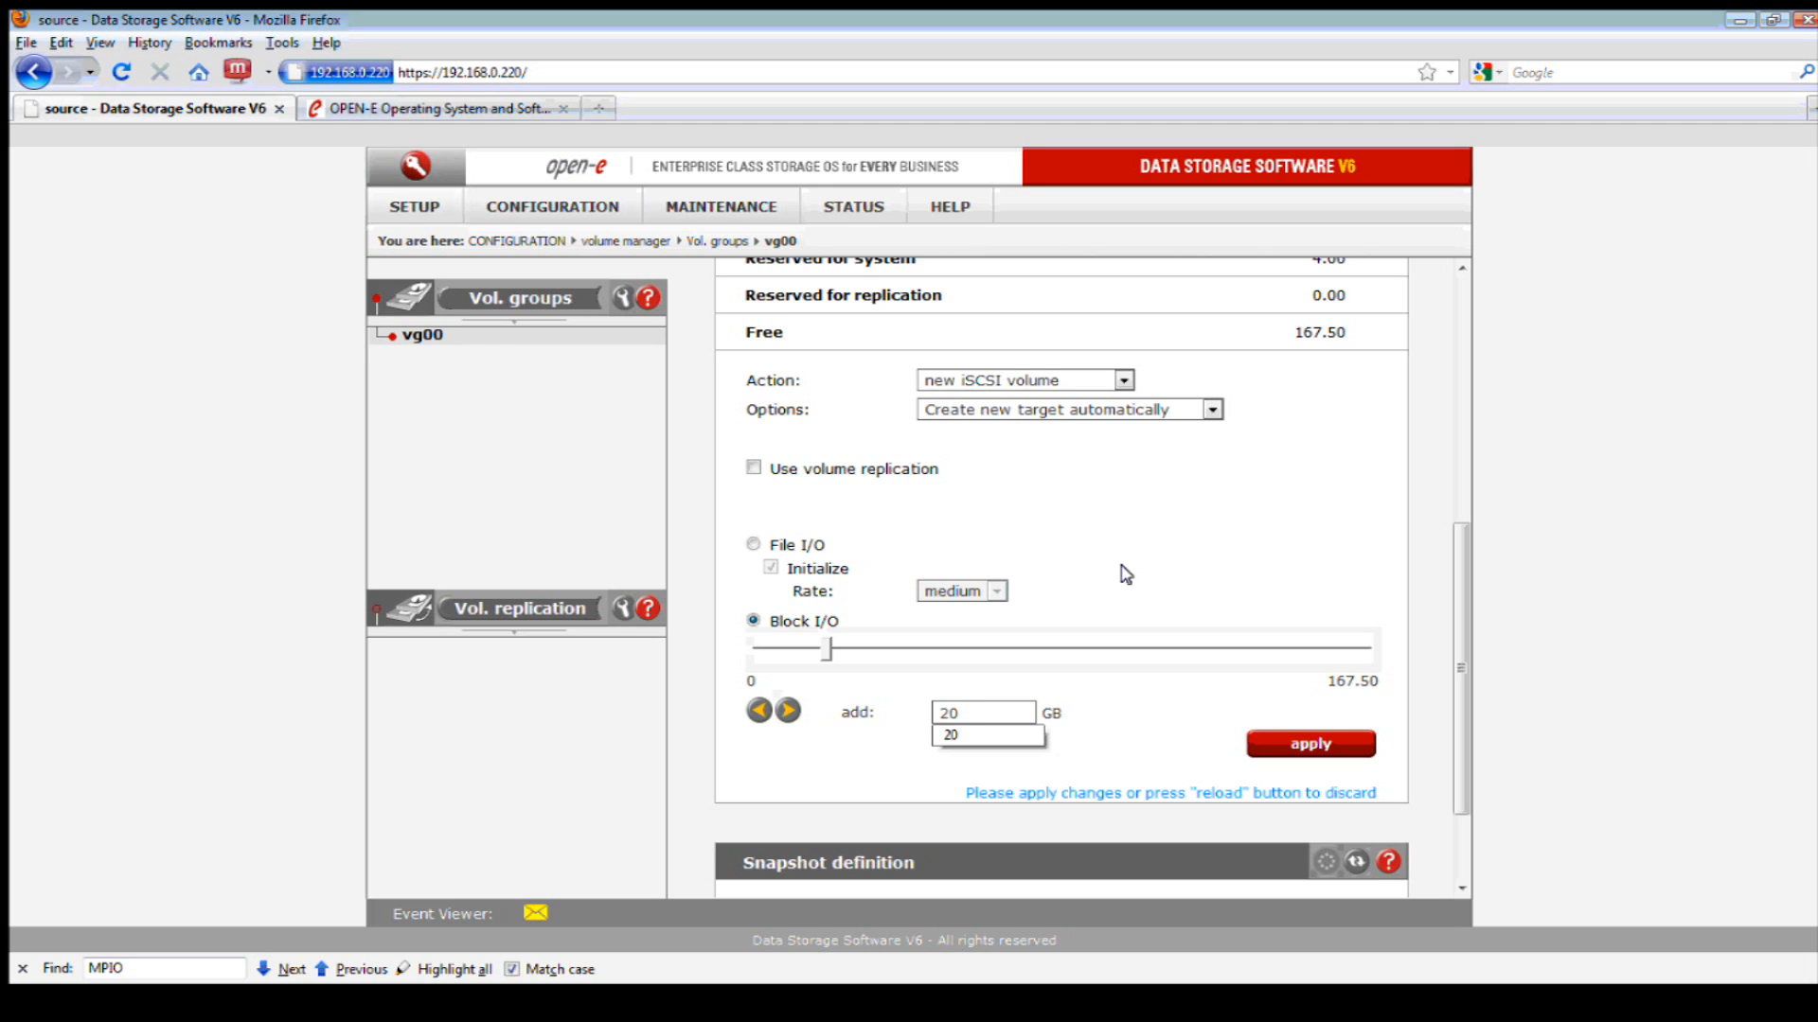
- Keep block I/O with medium initialization rate, then submit and confirm the volume
left_click(754, 544)
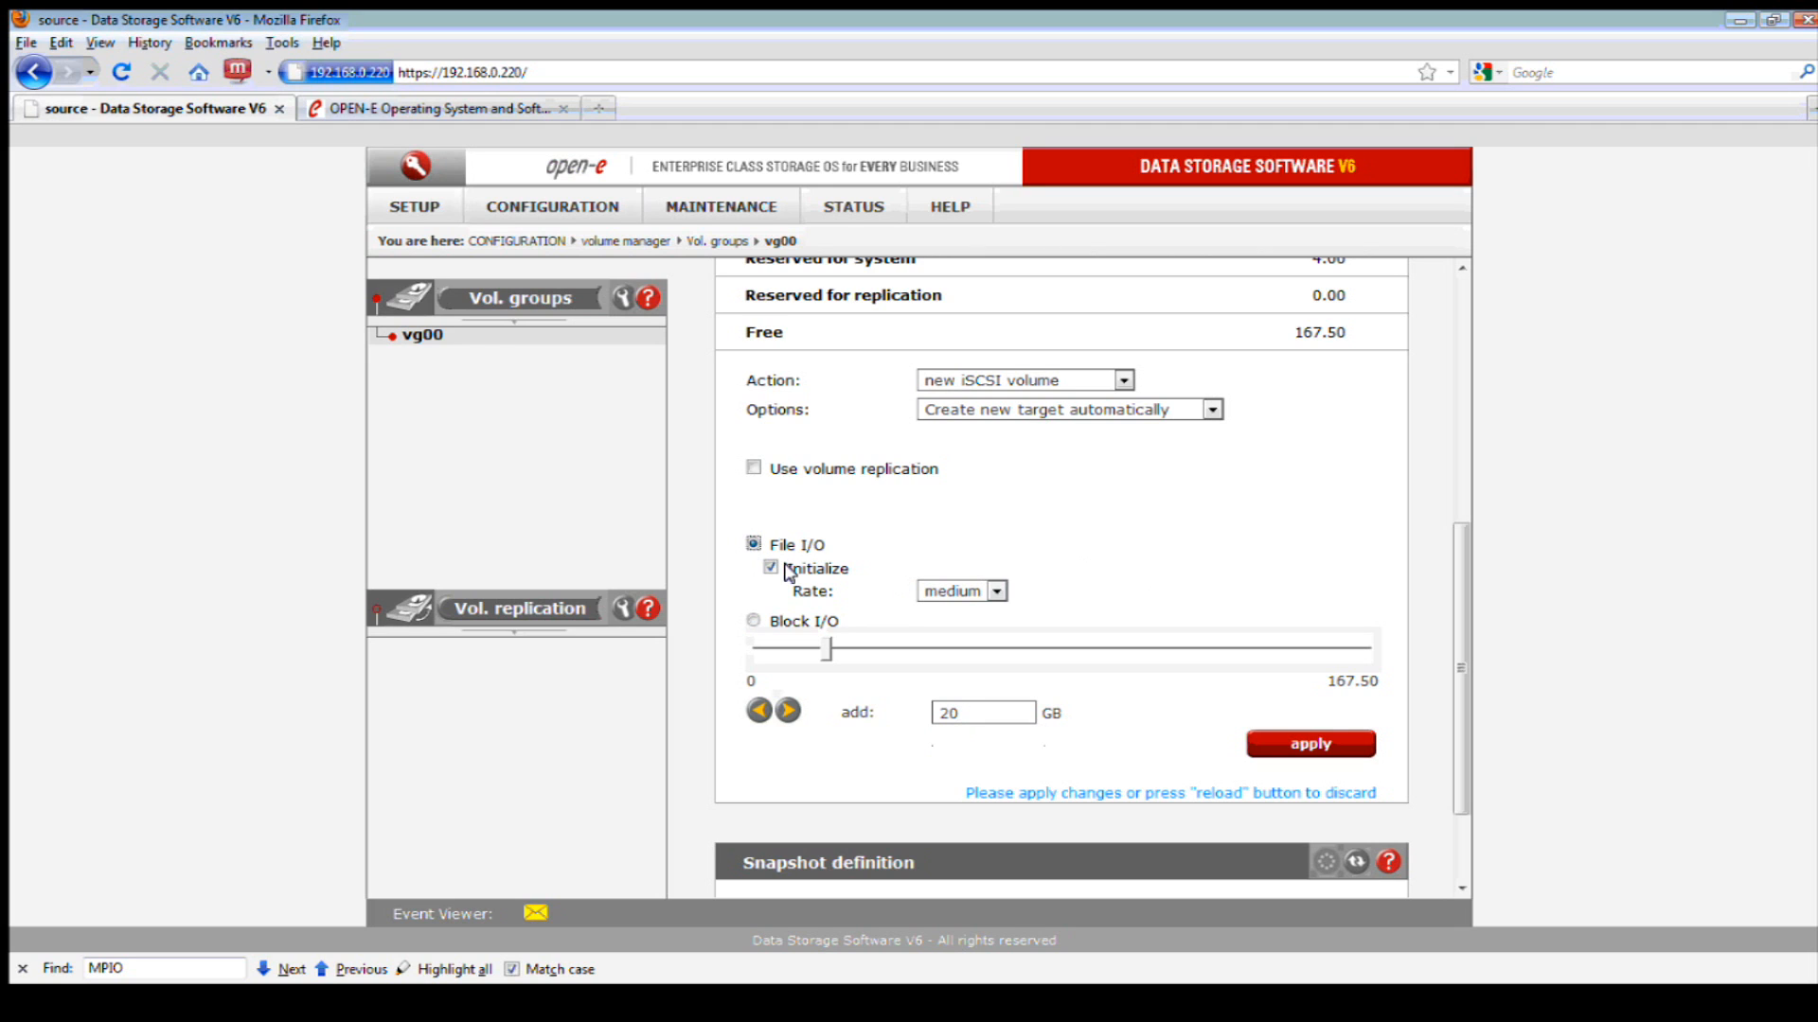
left_click(927, 591)
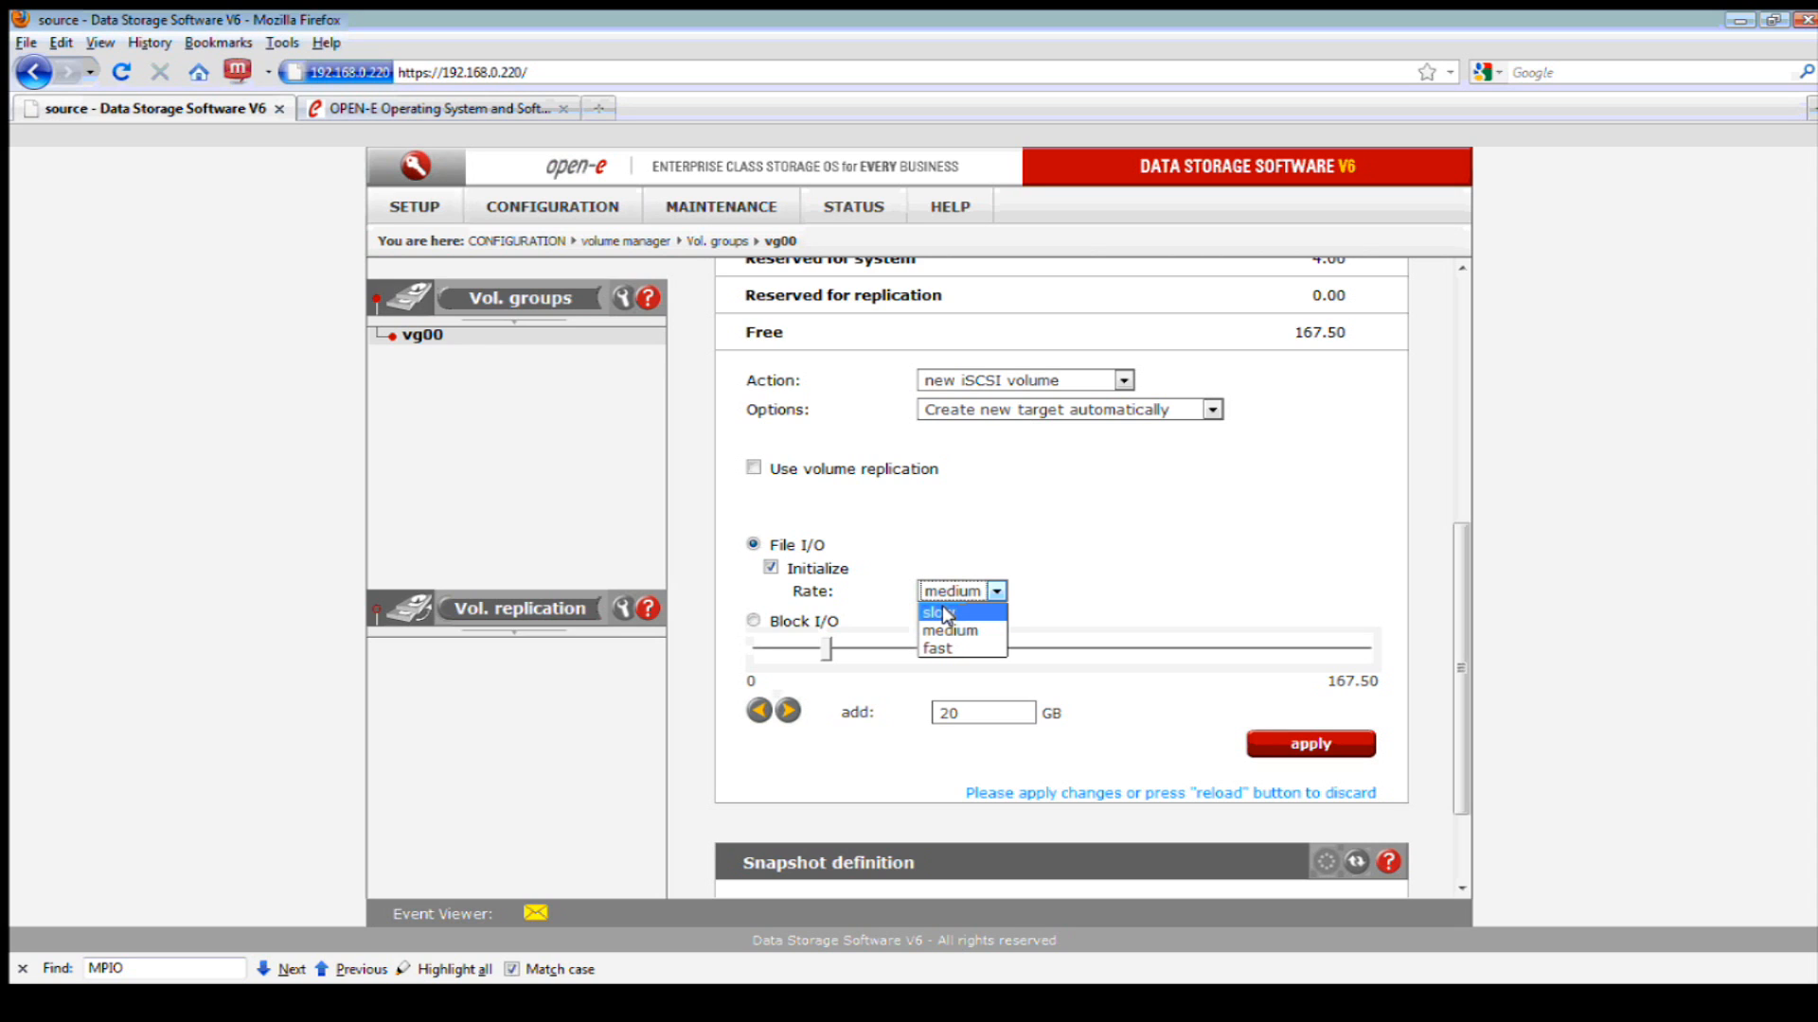
left_click(747, 622)
left_click(748, 621)
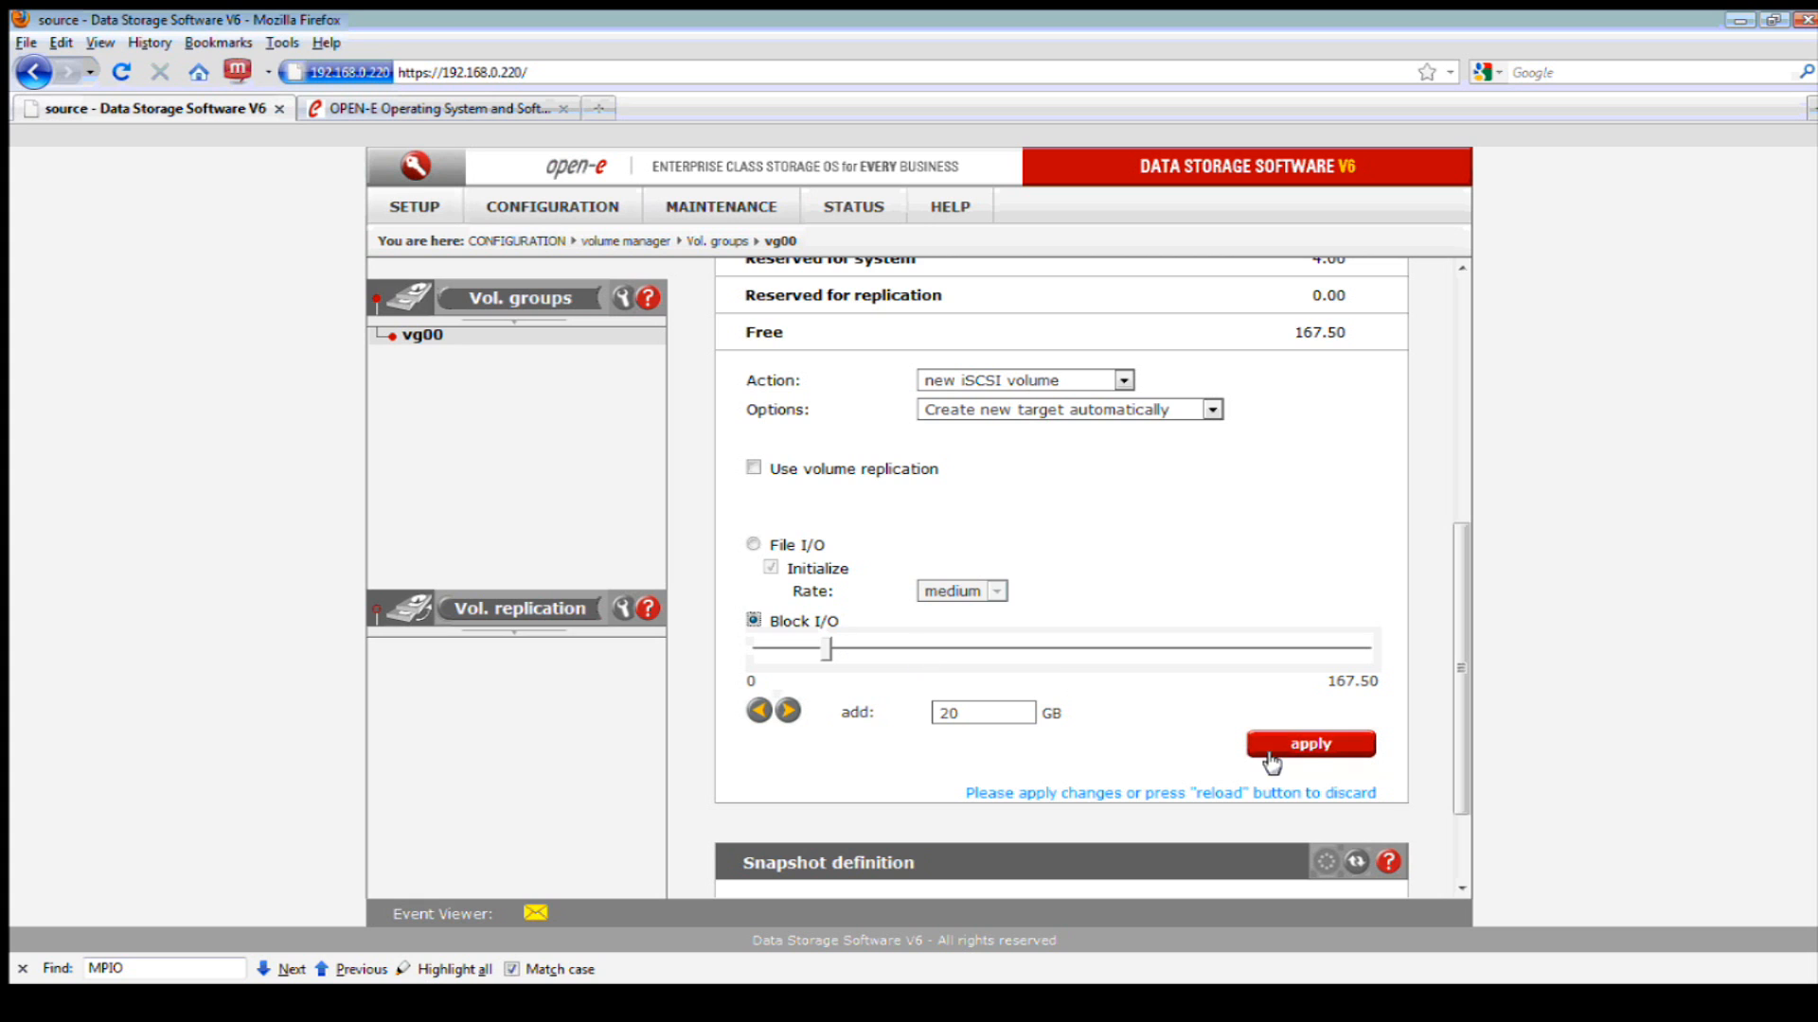
left_click(1299, 744)
left_click(895, 549)
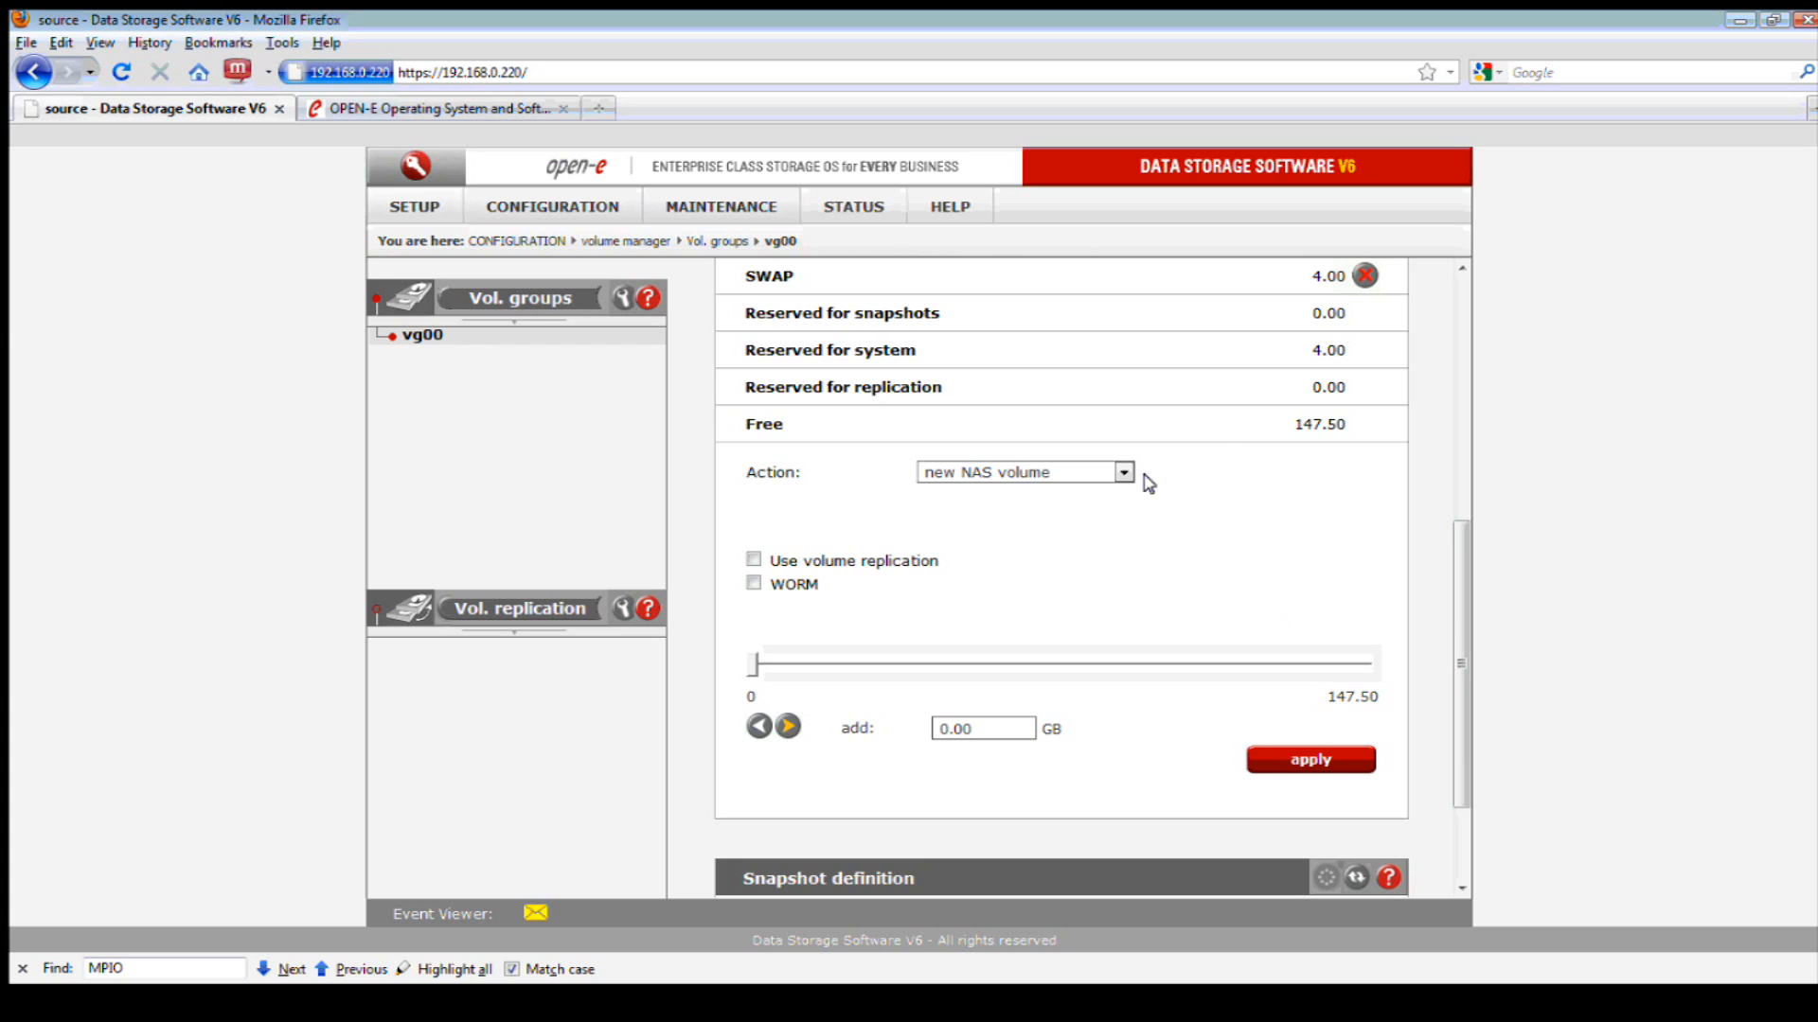
- Add FC volume lv0002 on vg00: 20 GB, 4096-byte blocksize, initialization turned off
scroll(1230, 440, "up", 3)
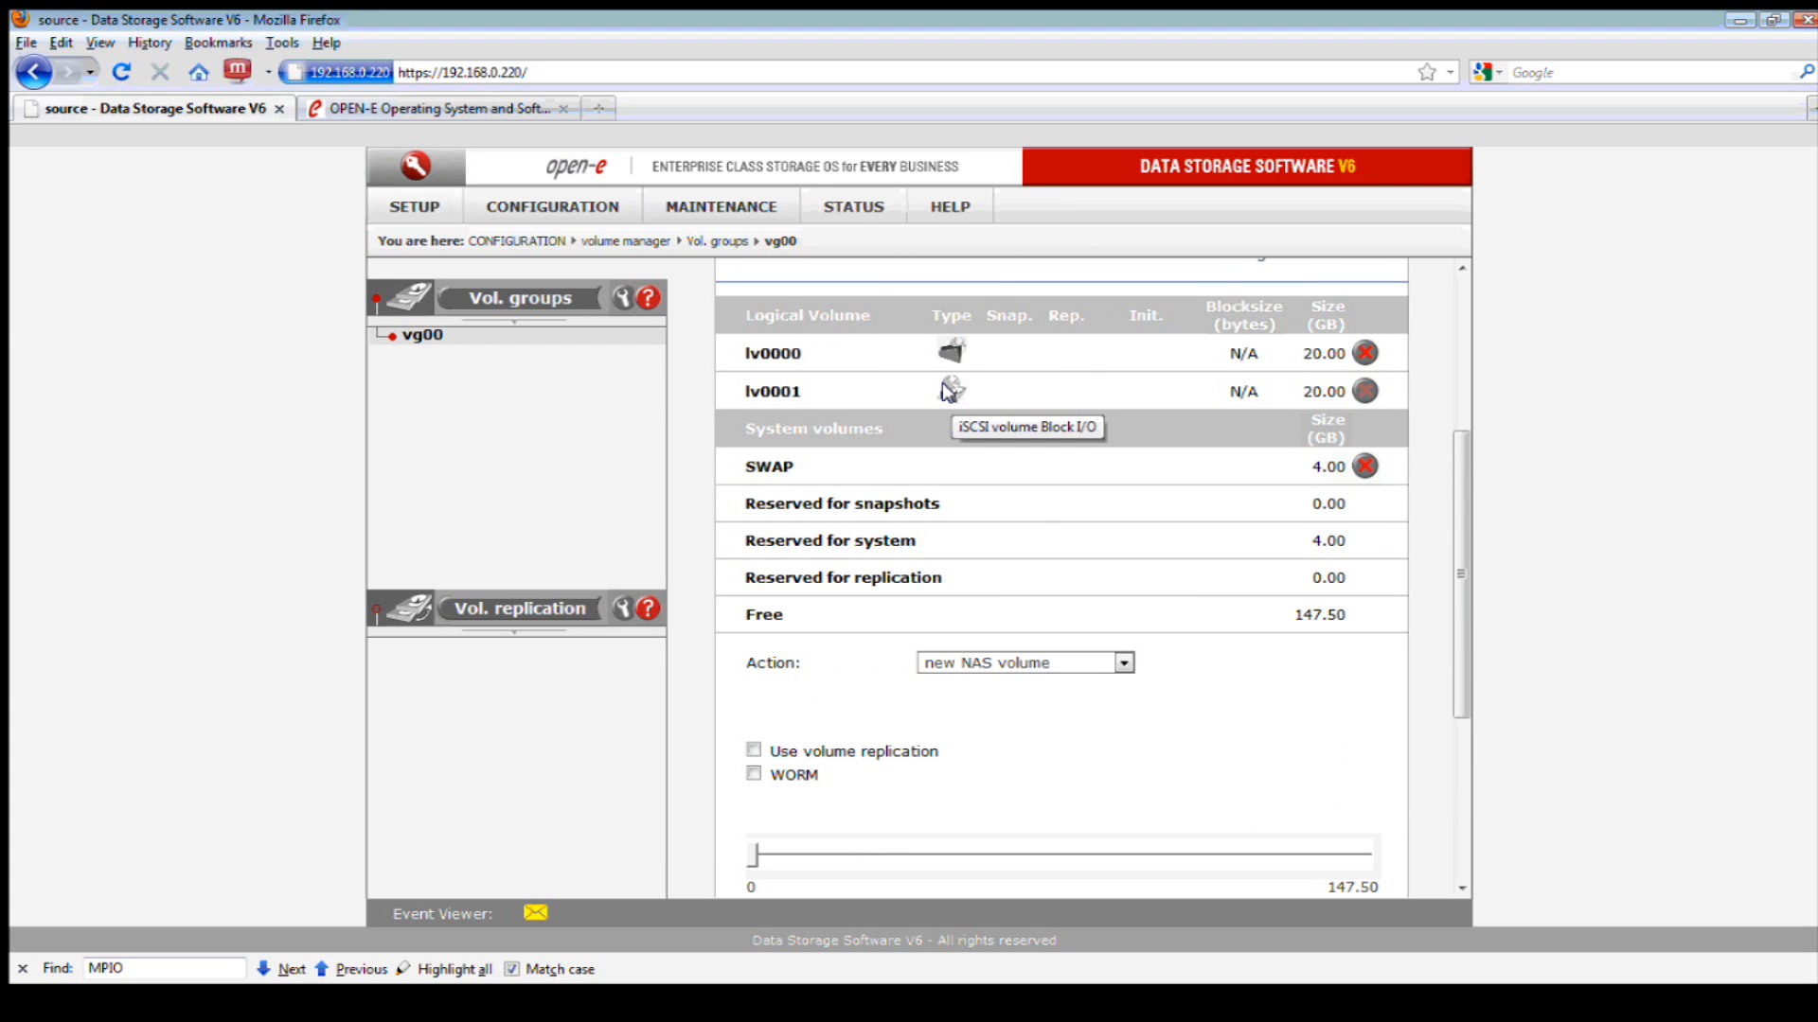
left_click(1104, 664)
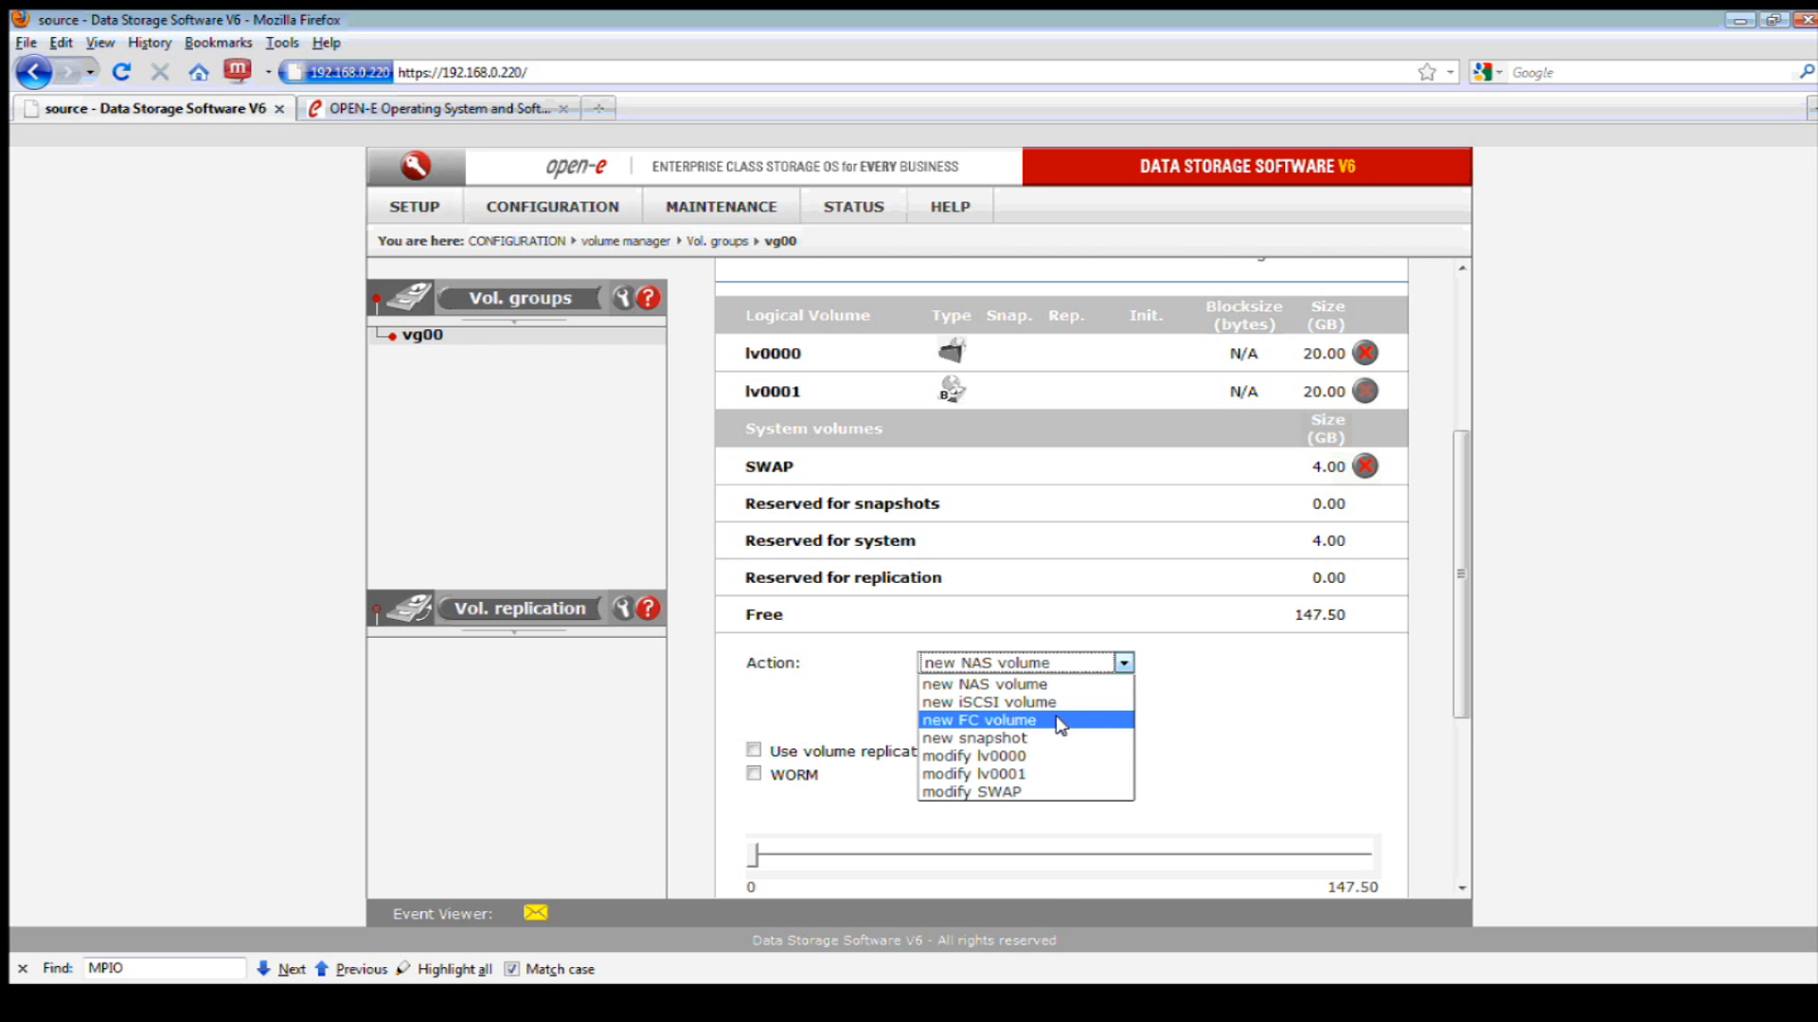
left_click(1061, 722)
scroll(1098, 740, "down", 2)
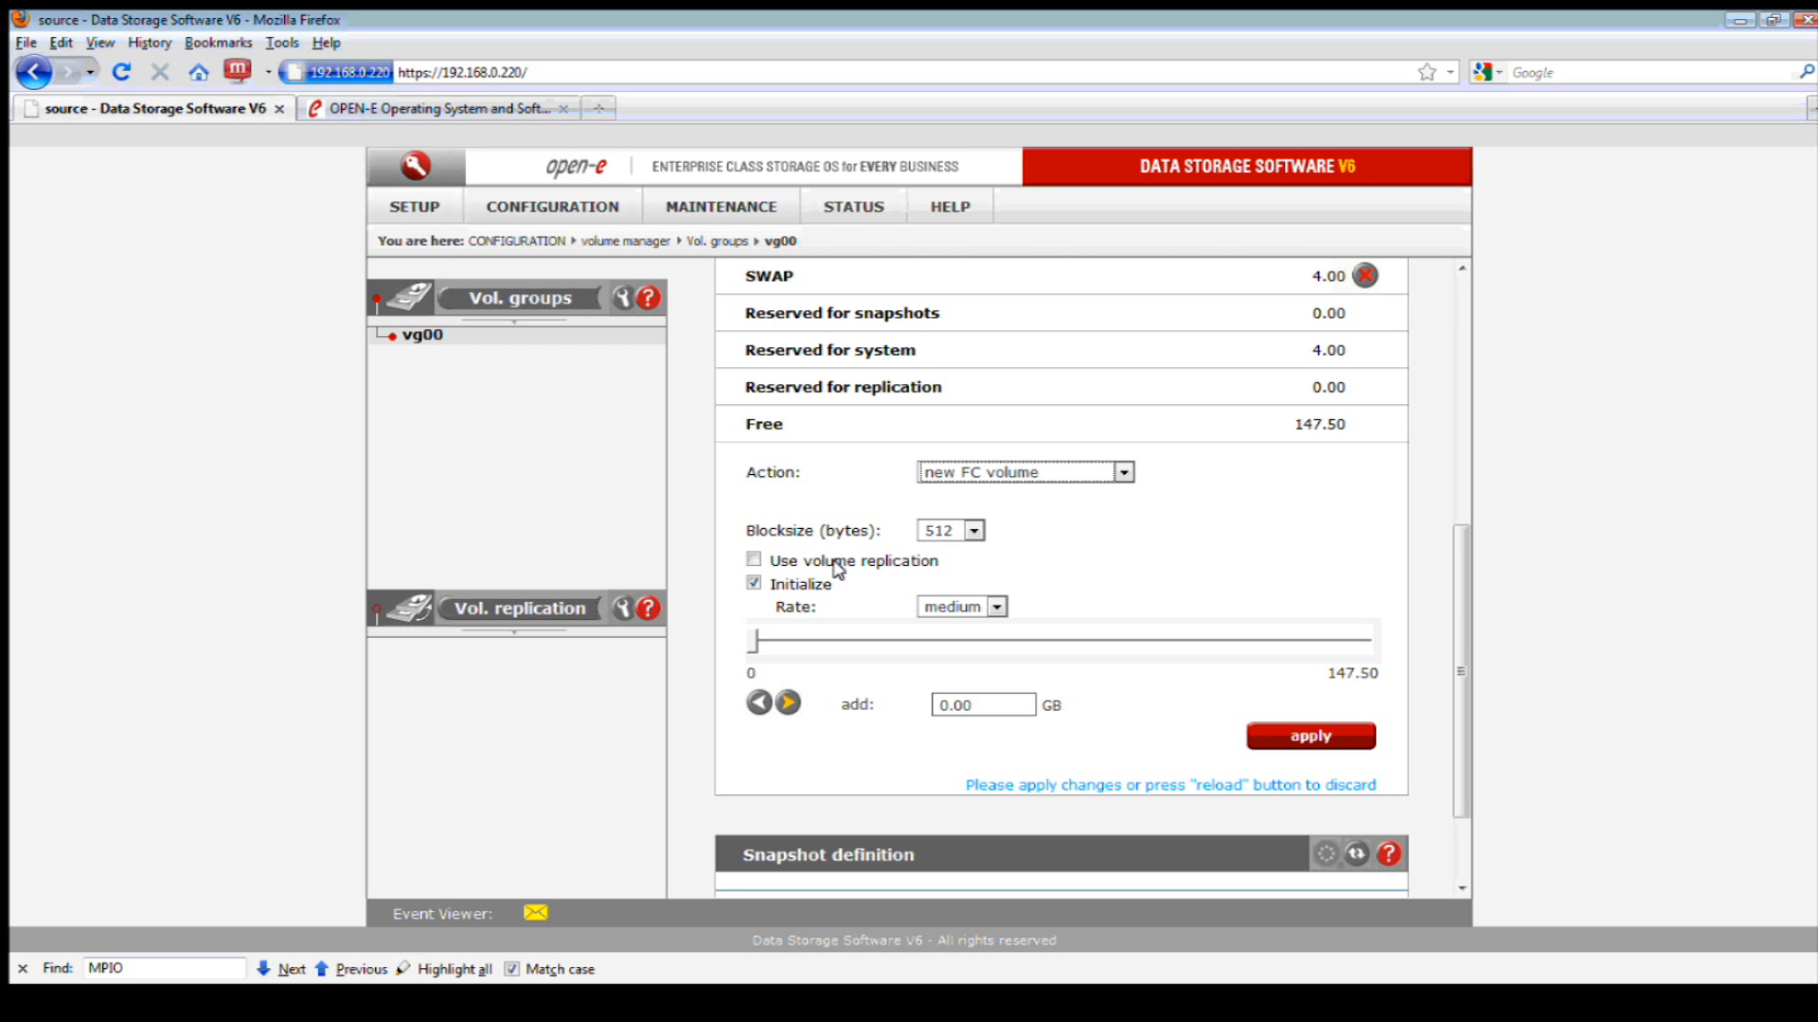
left_click(944, 531)
left_click(944, 606)
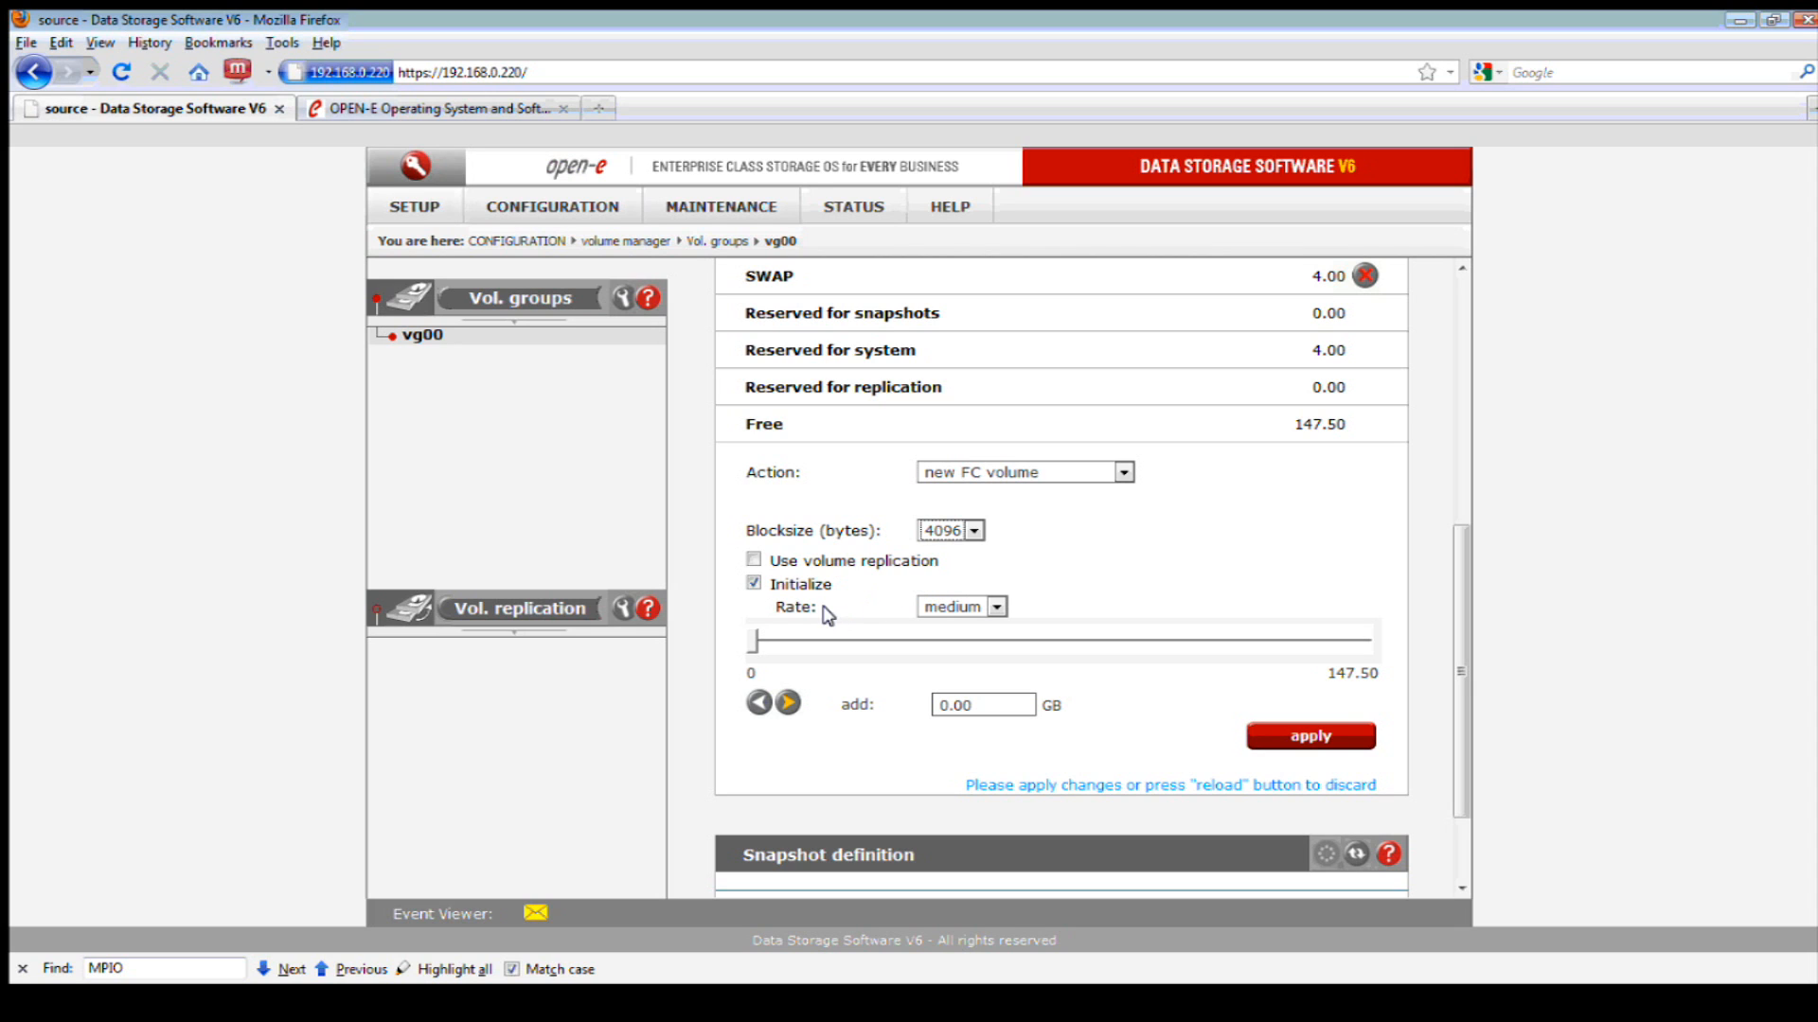
left_click(749, 585)
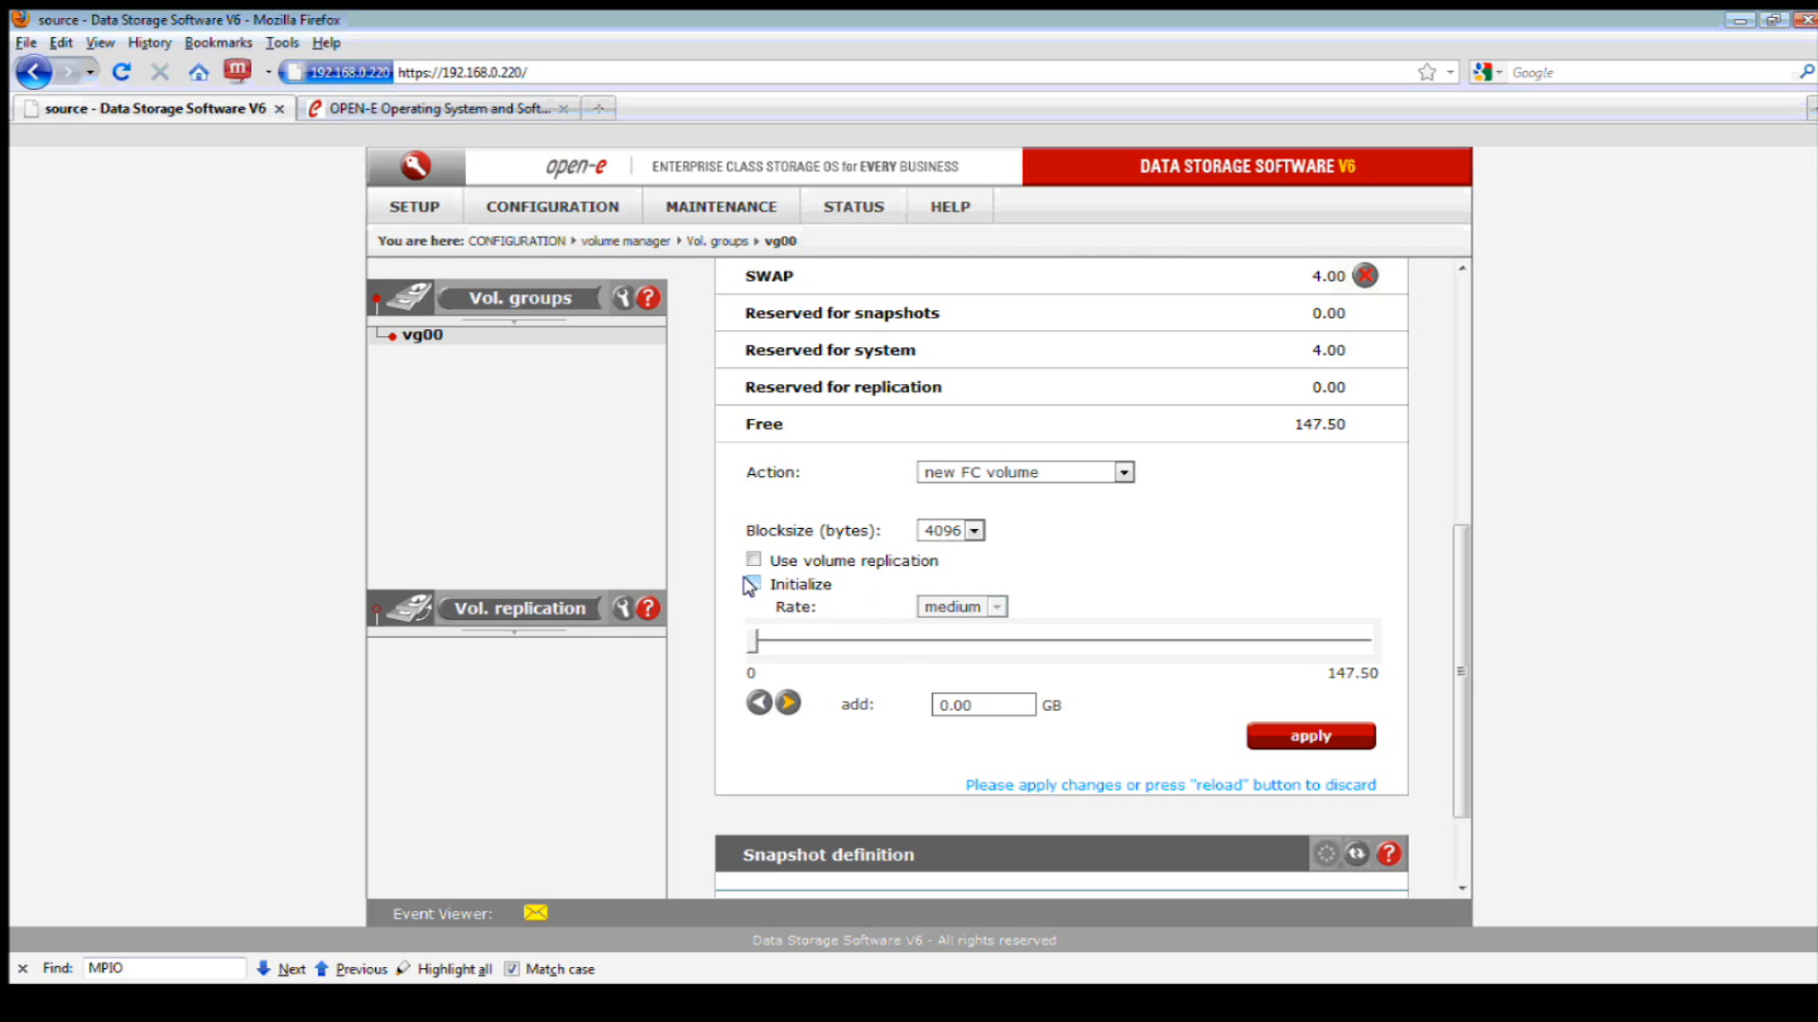
left_click_drag(970, 704, 920, 704)
type("20")
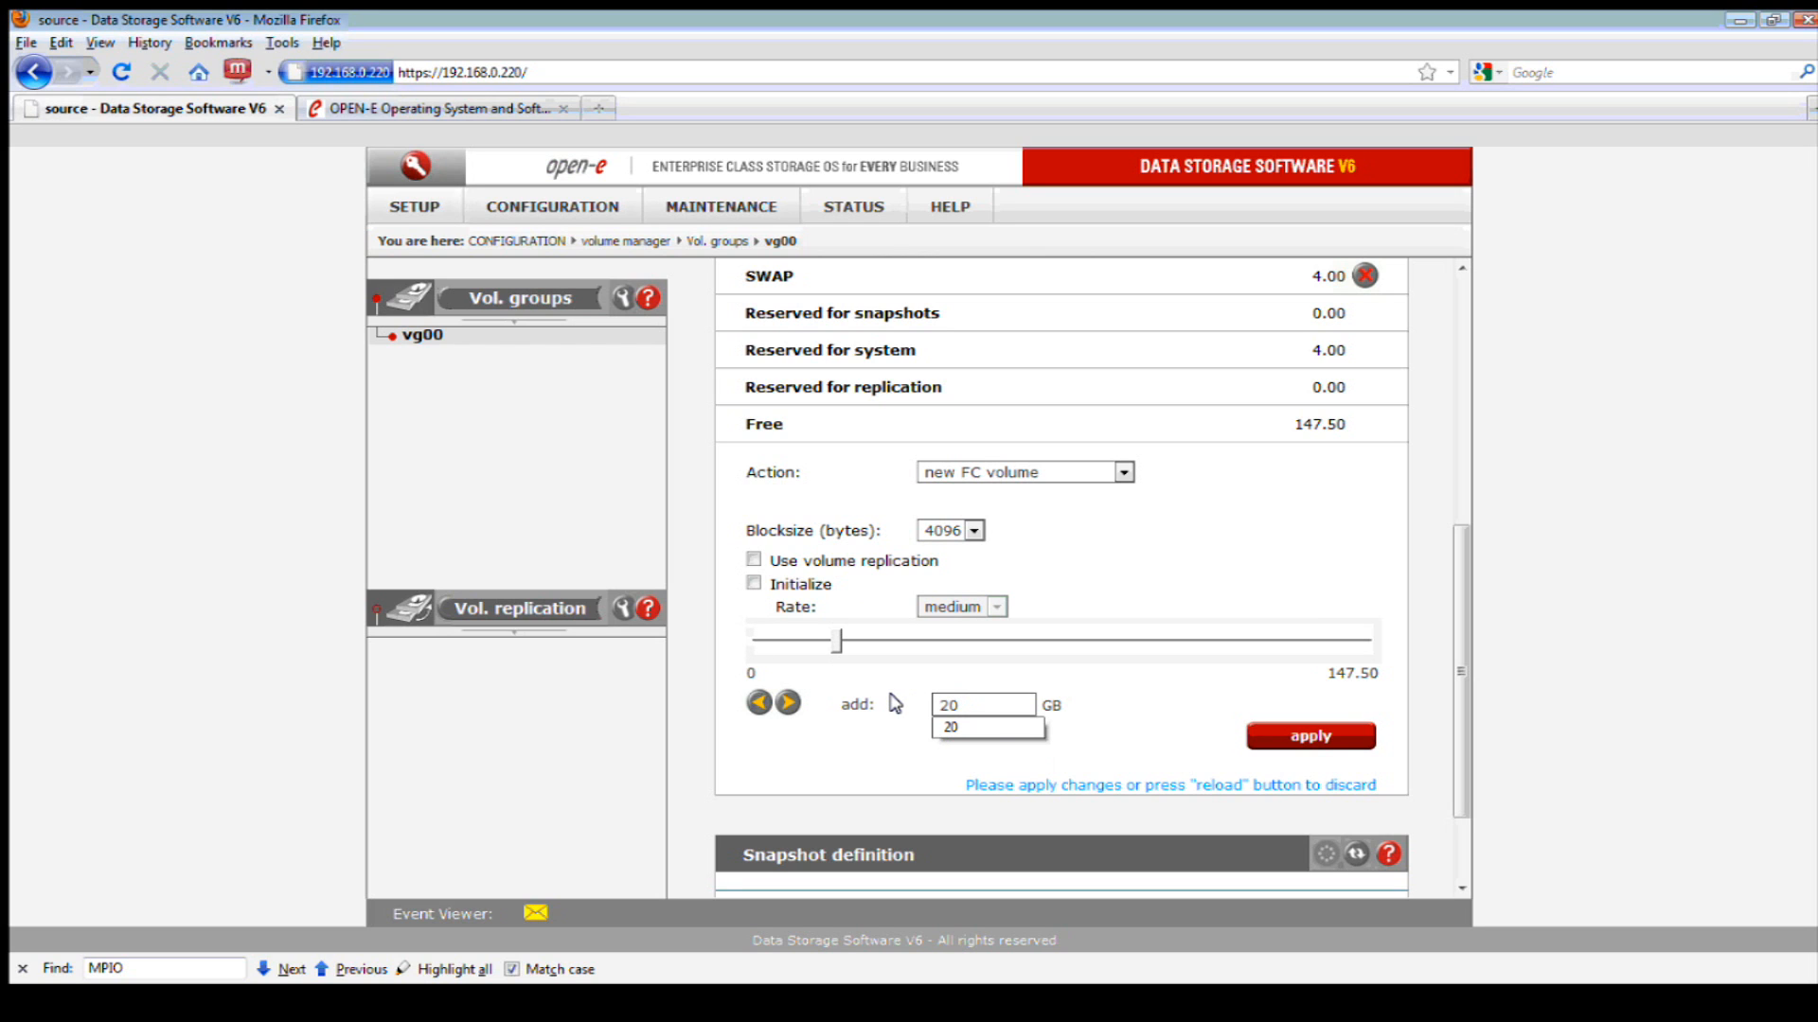
left_click(1311, 737)
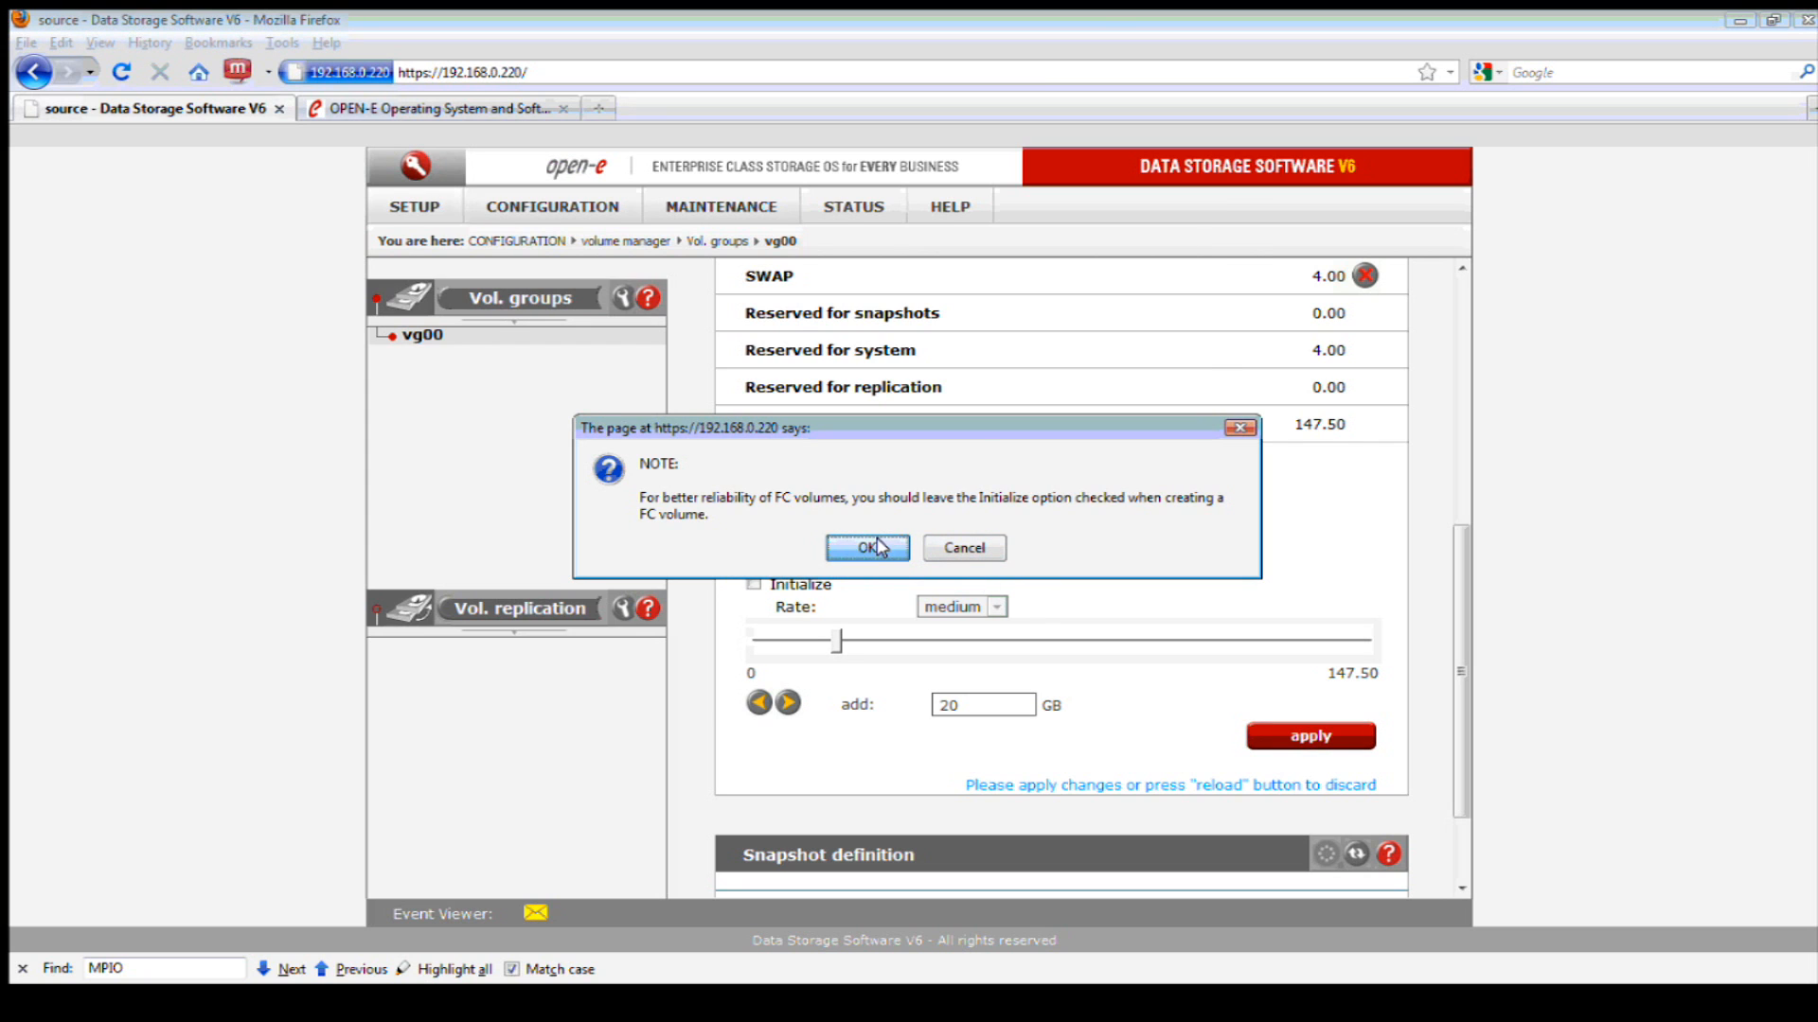
left_click(876, 547)
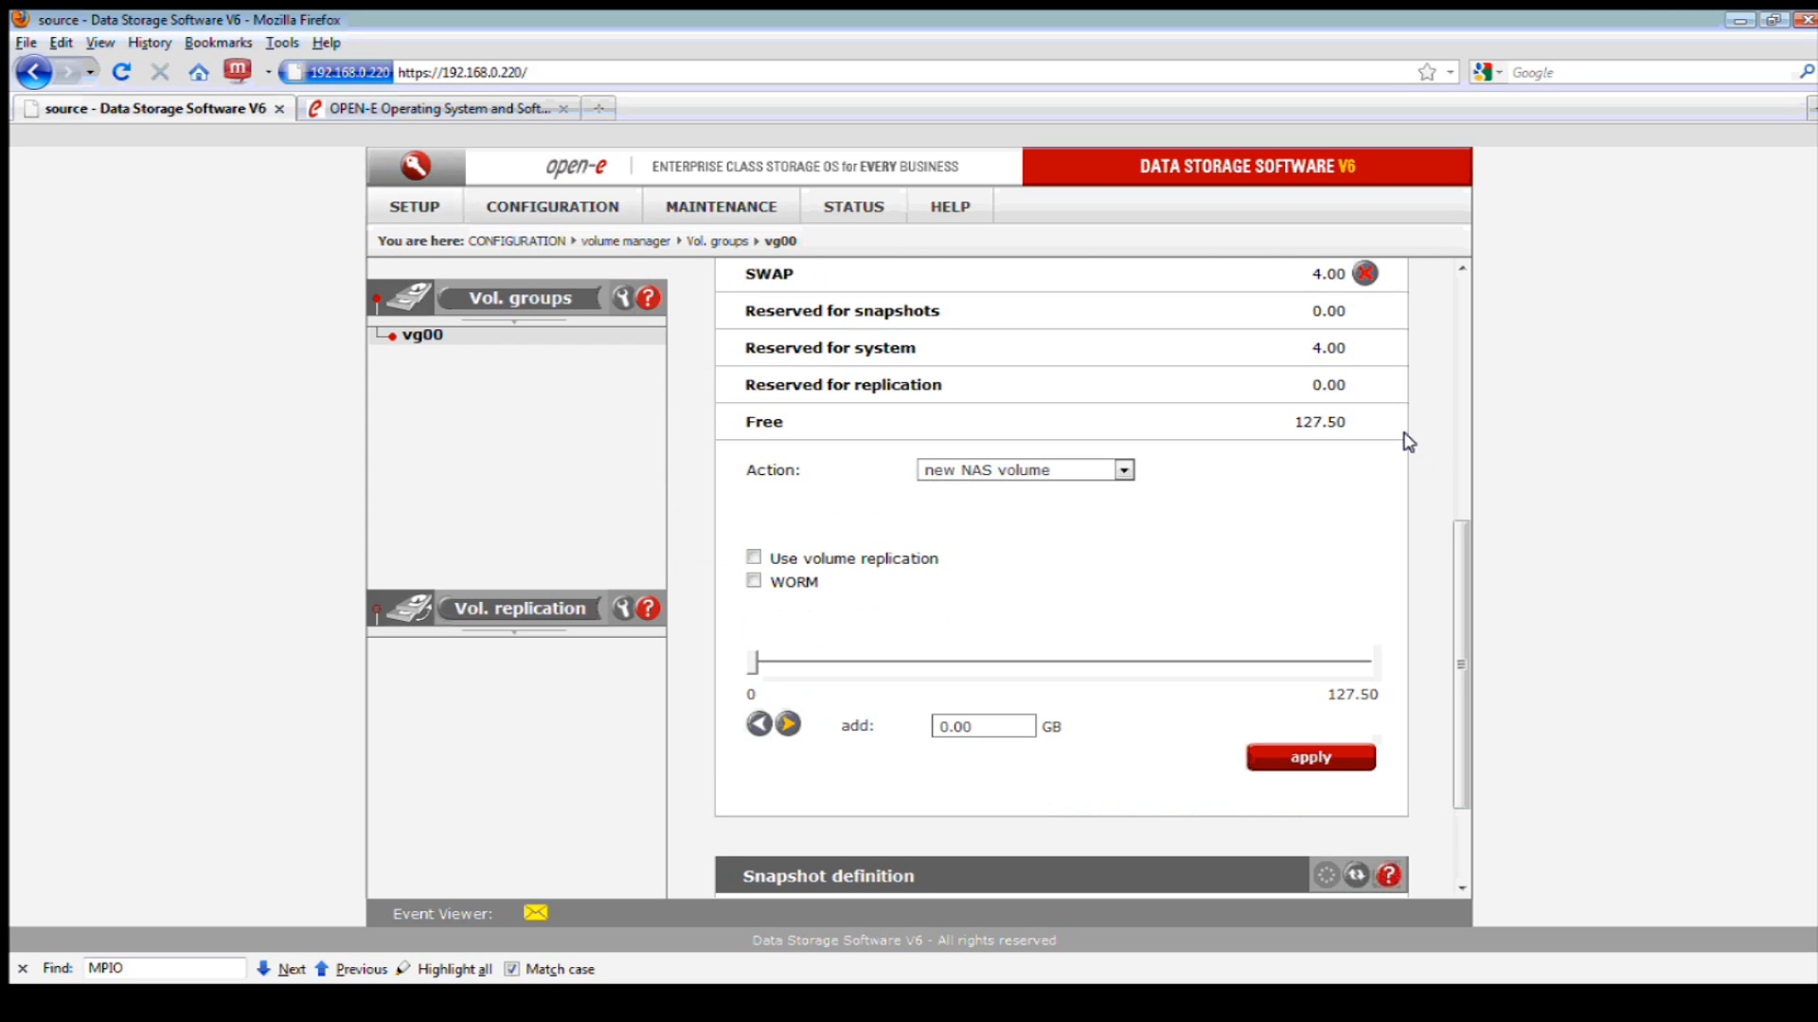
left_click_drag(1460, 606, 1449, 470)
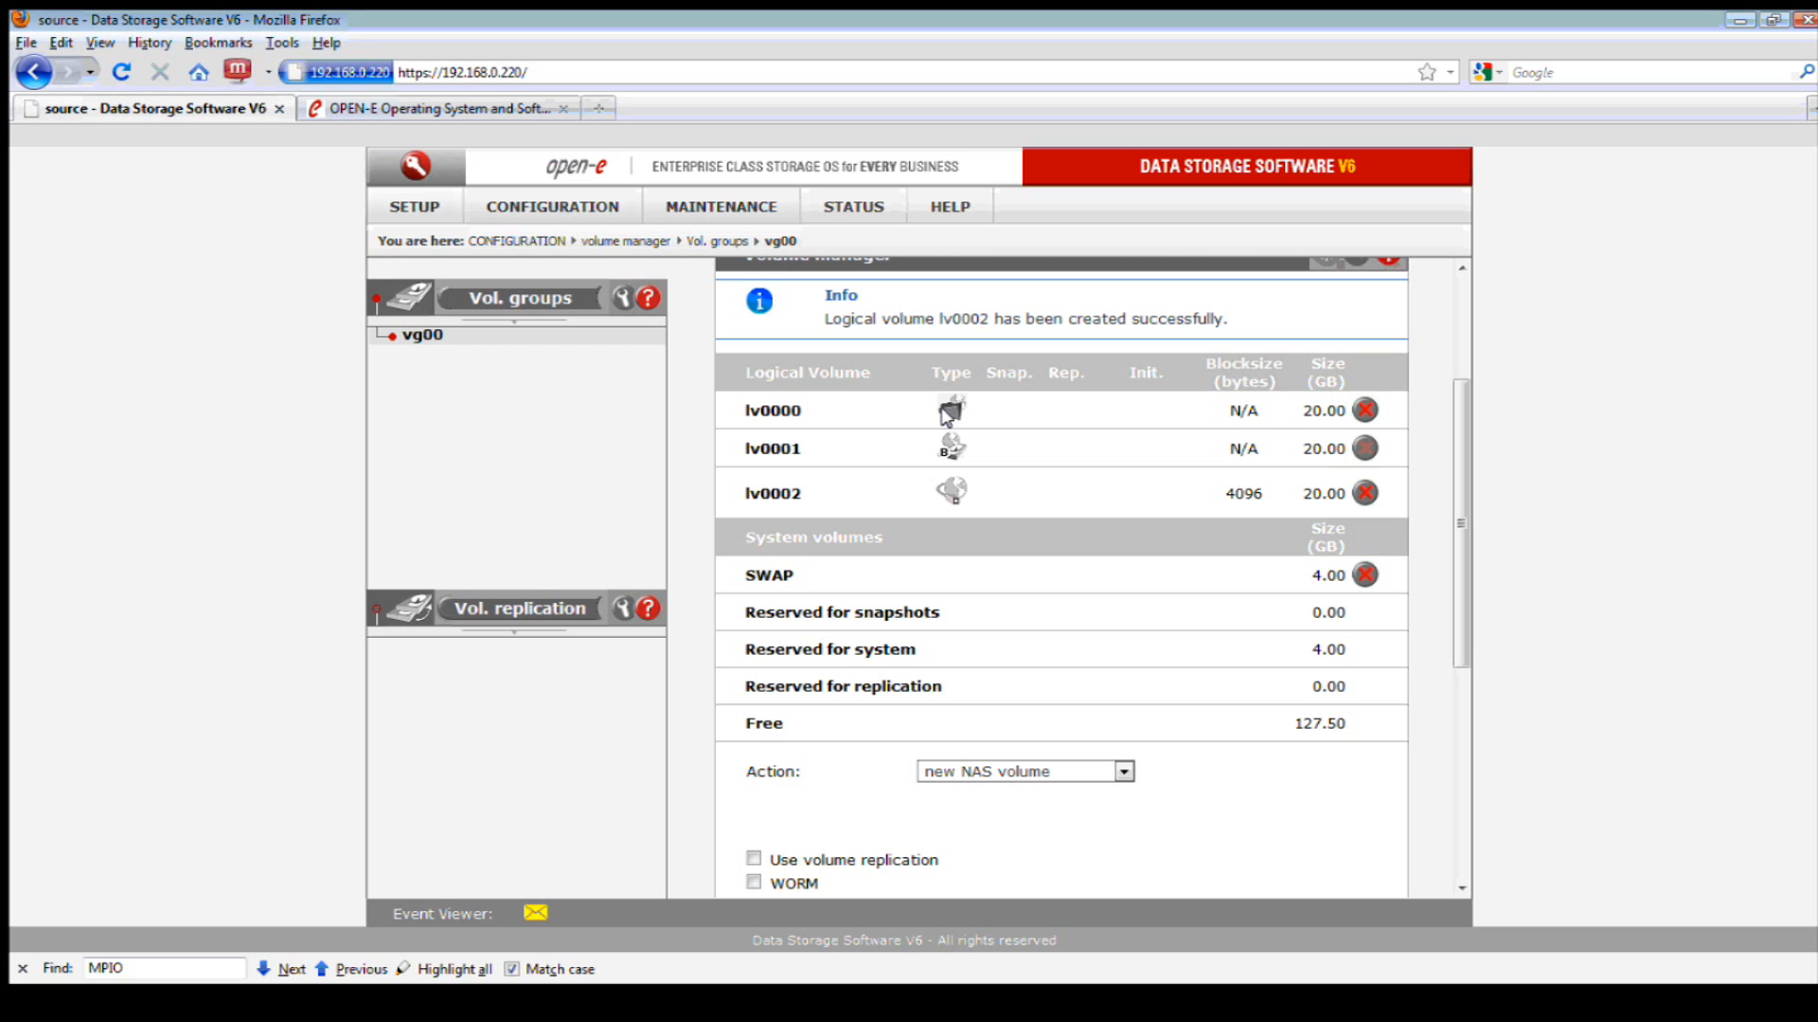
- Open NAS settings and scroll through its NFS, FTP, AppleTalk and SMB panels, all still disabled
left_click(556, 204)
mouse_move(565, 236)
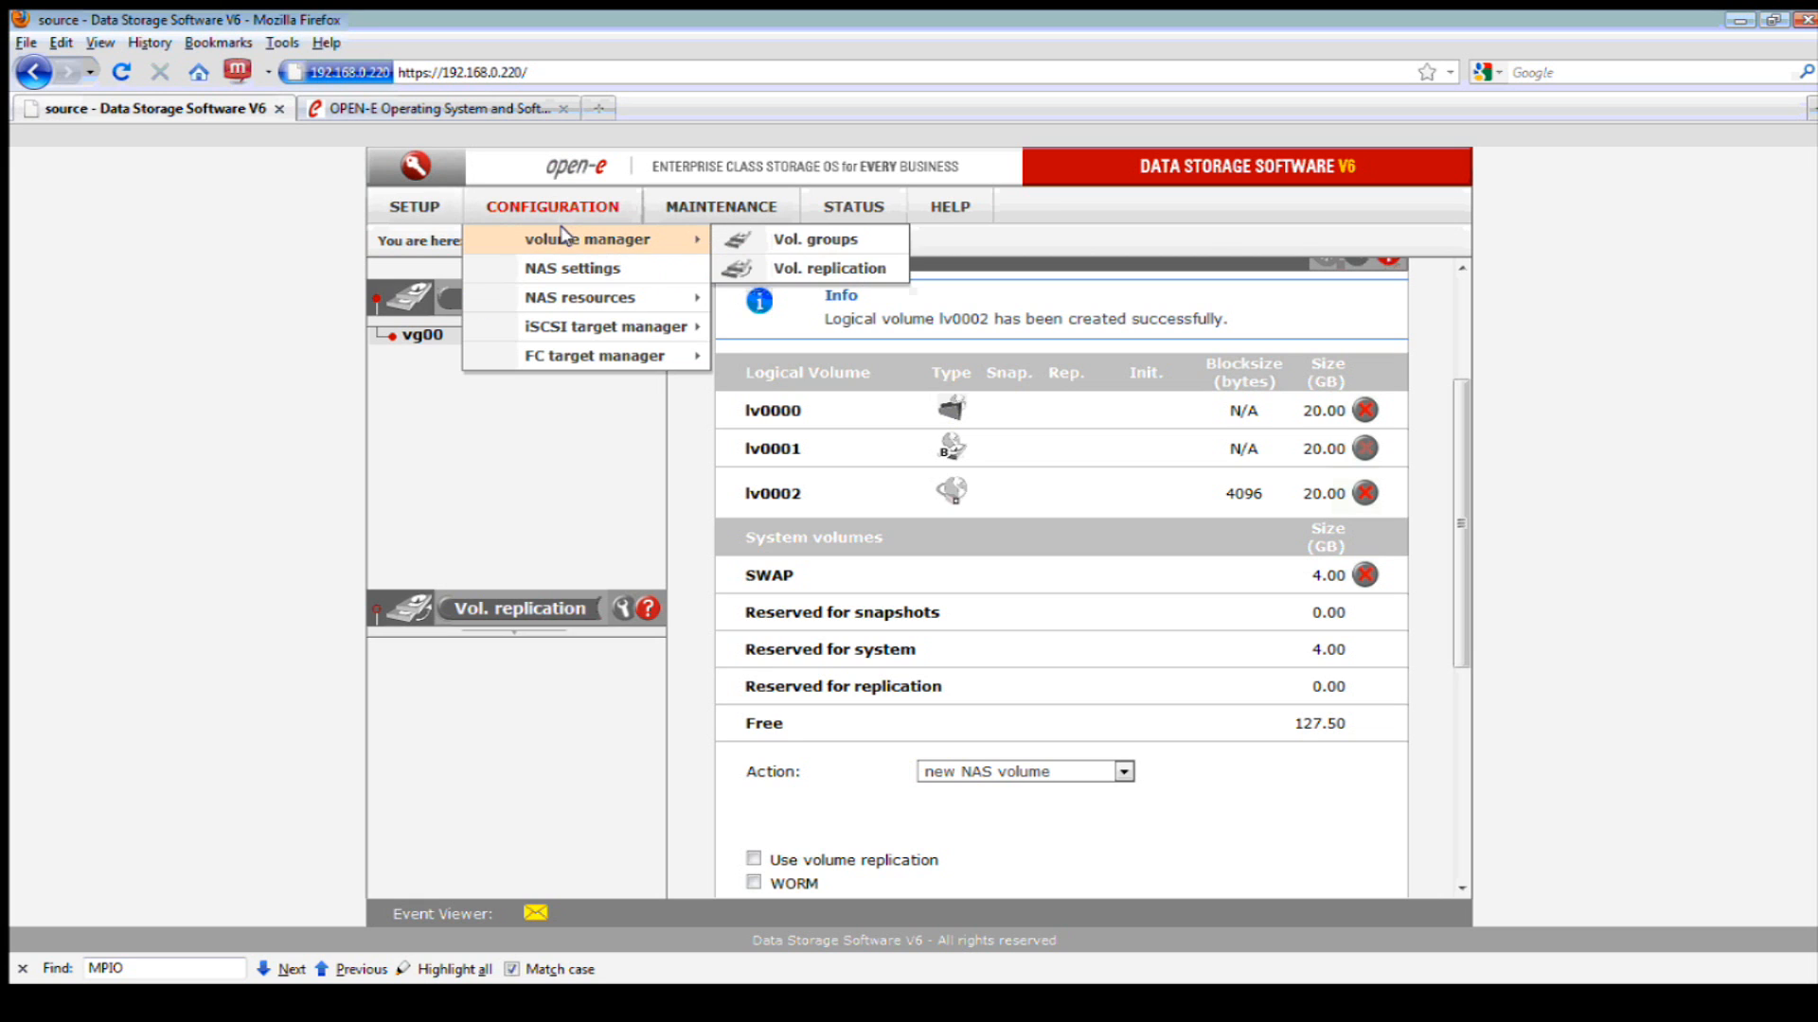
left_click(573, 268)
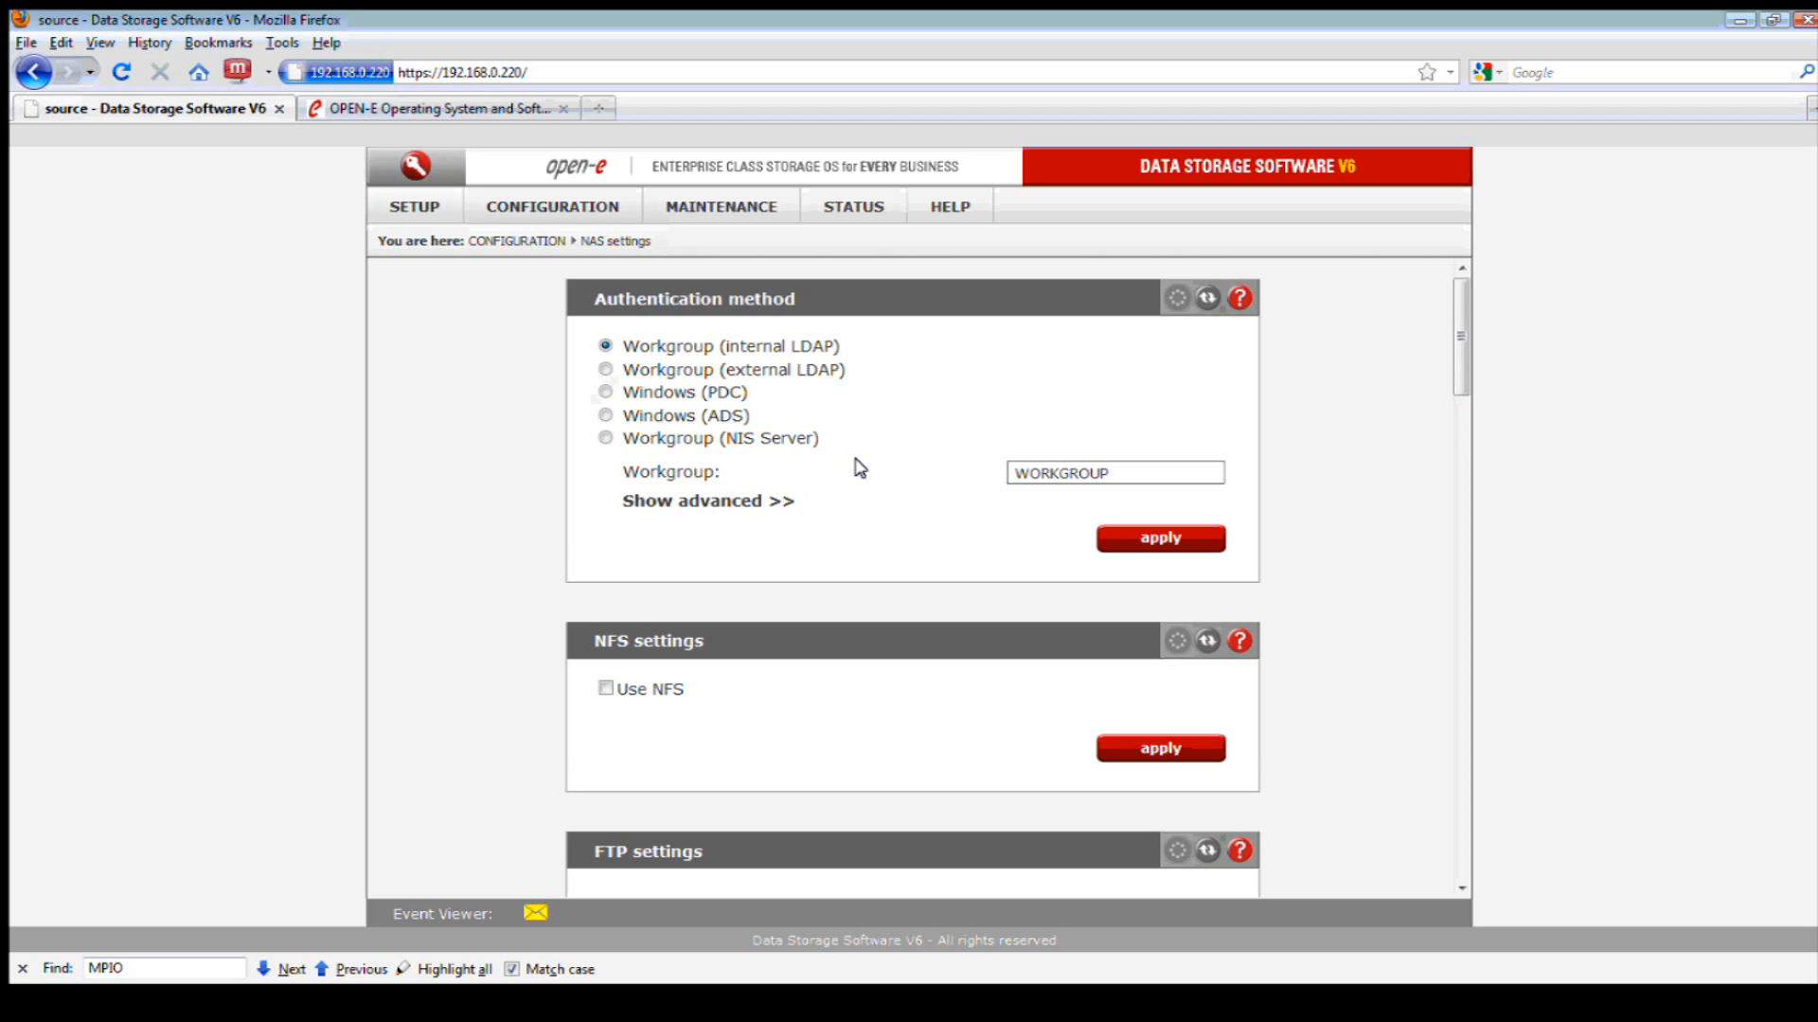
scroll(857, 469, "down", 2)
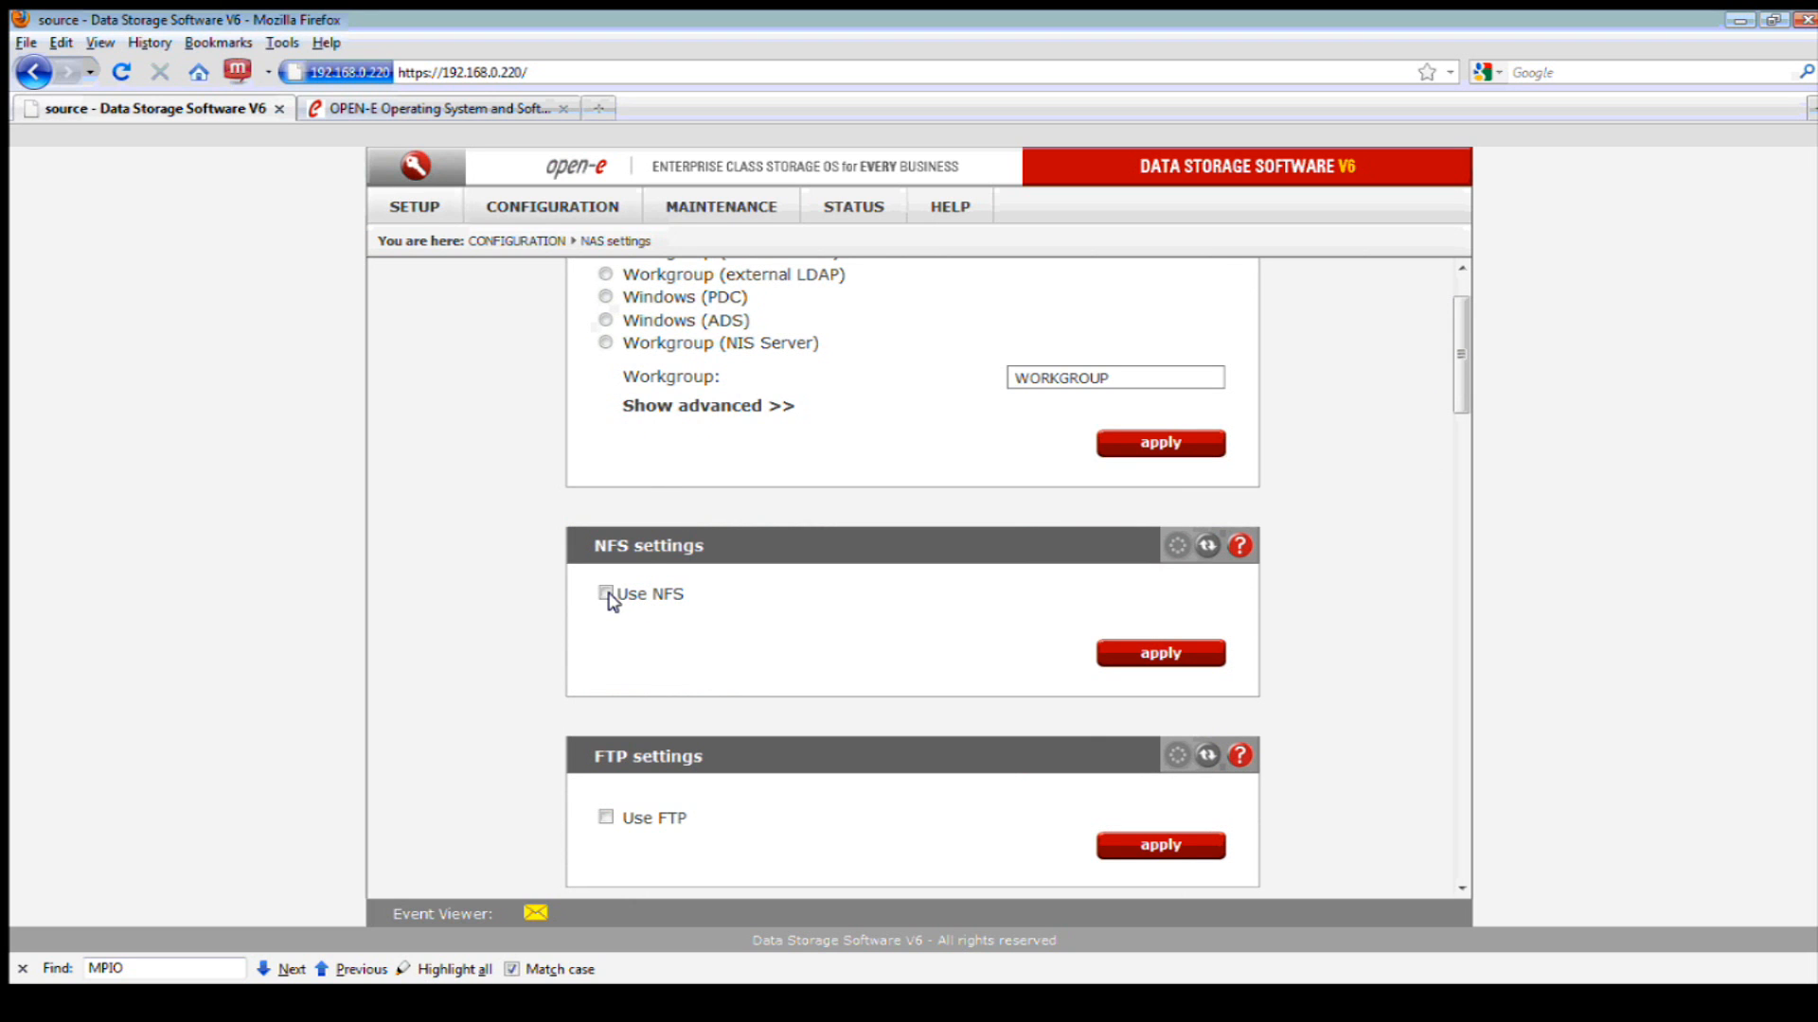
scroll(829, 595, "down", 3)
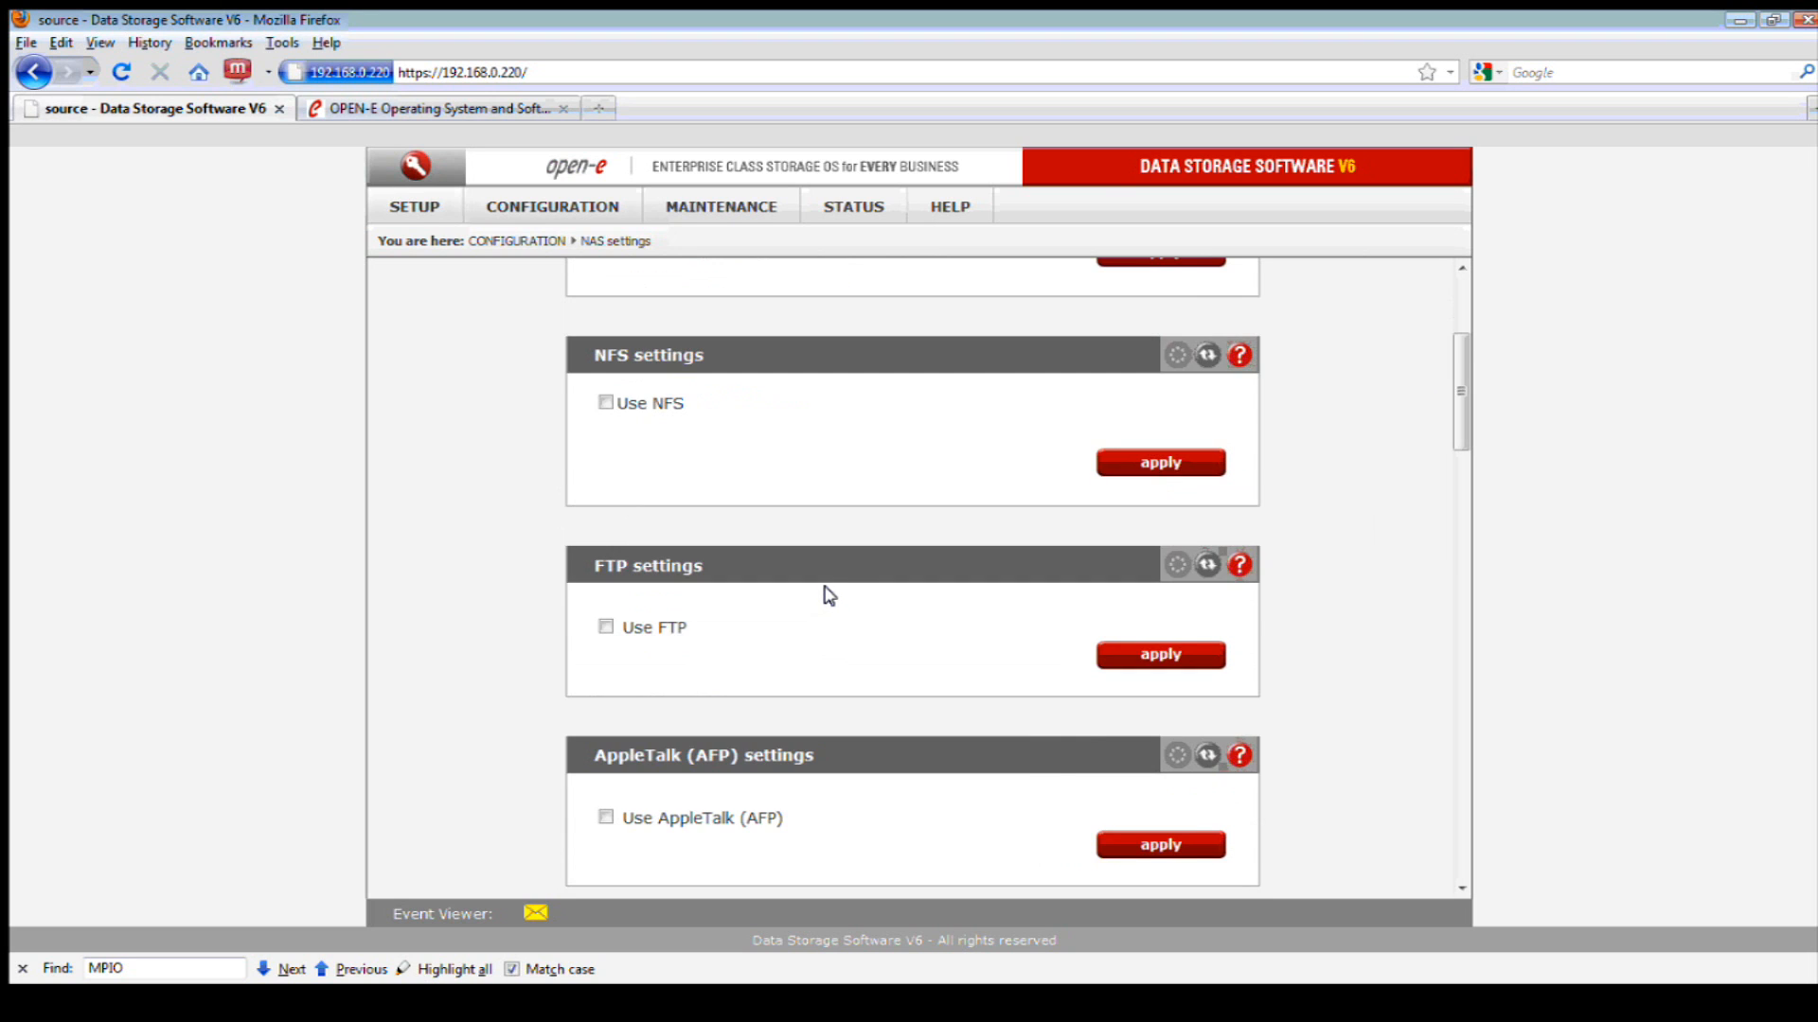
scroll(828, 593, "down", 1)
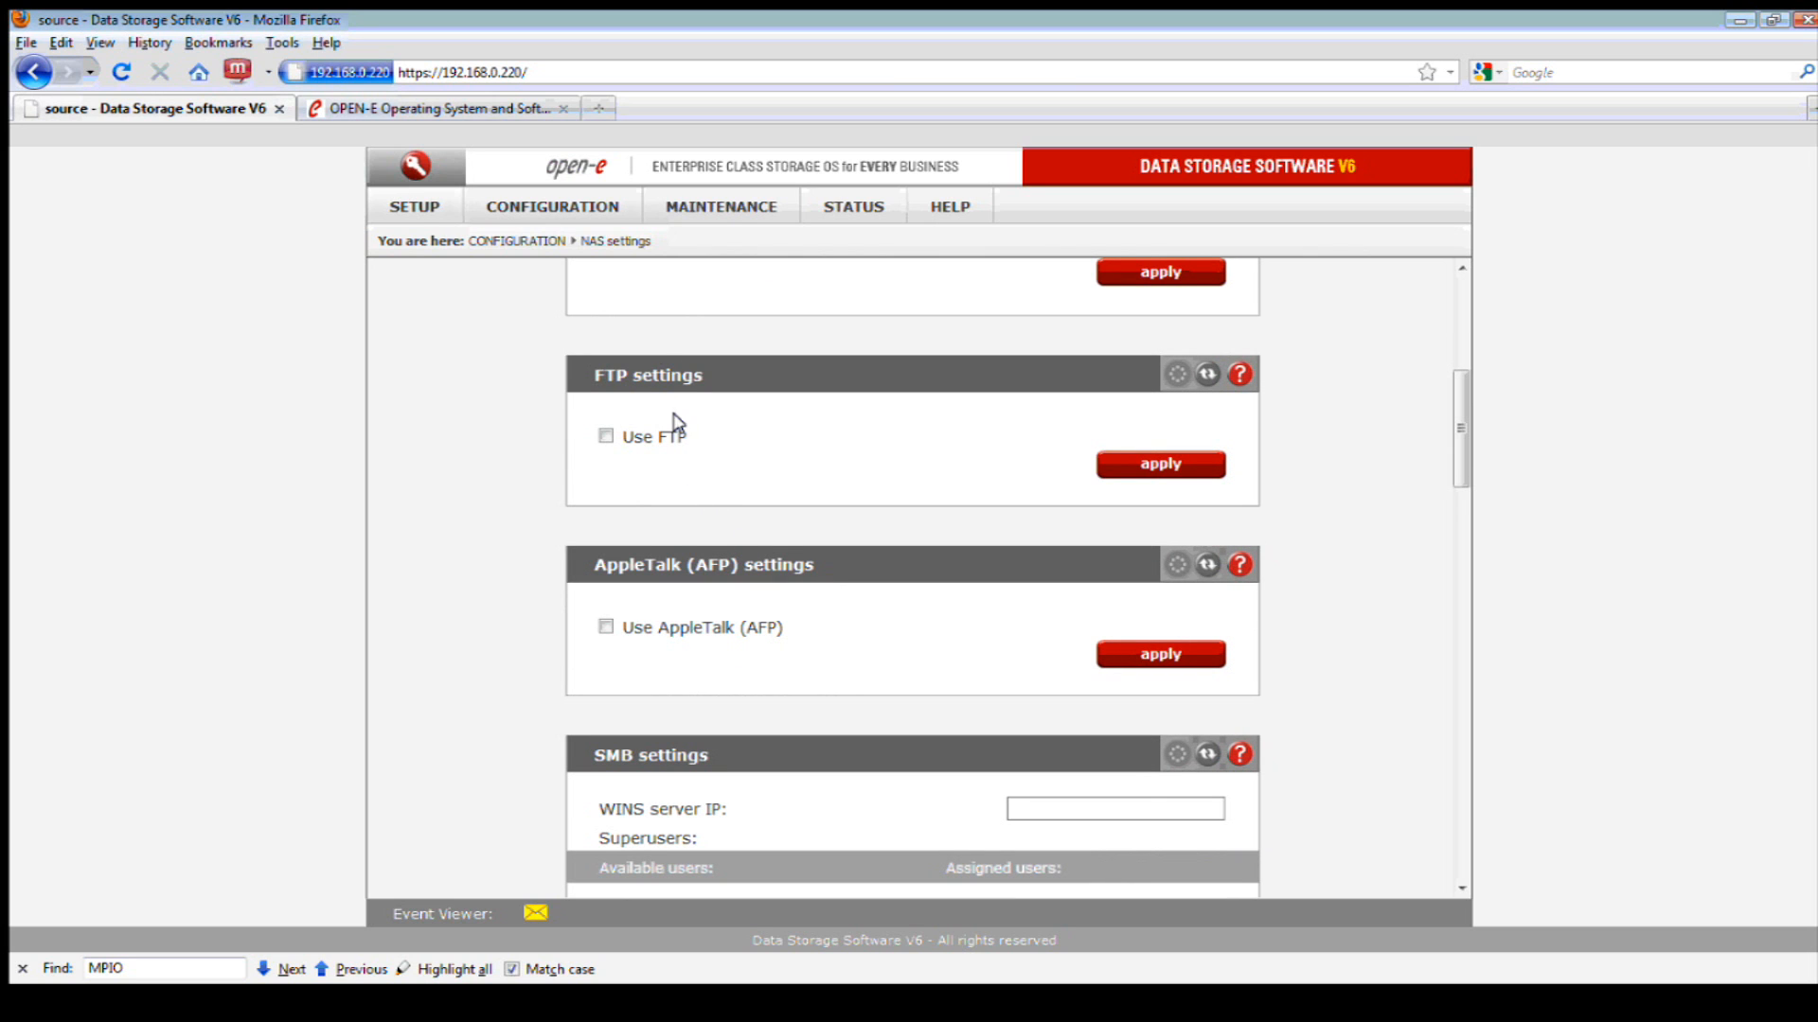
mouse_move(587, 210)
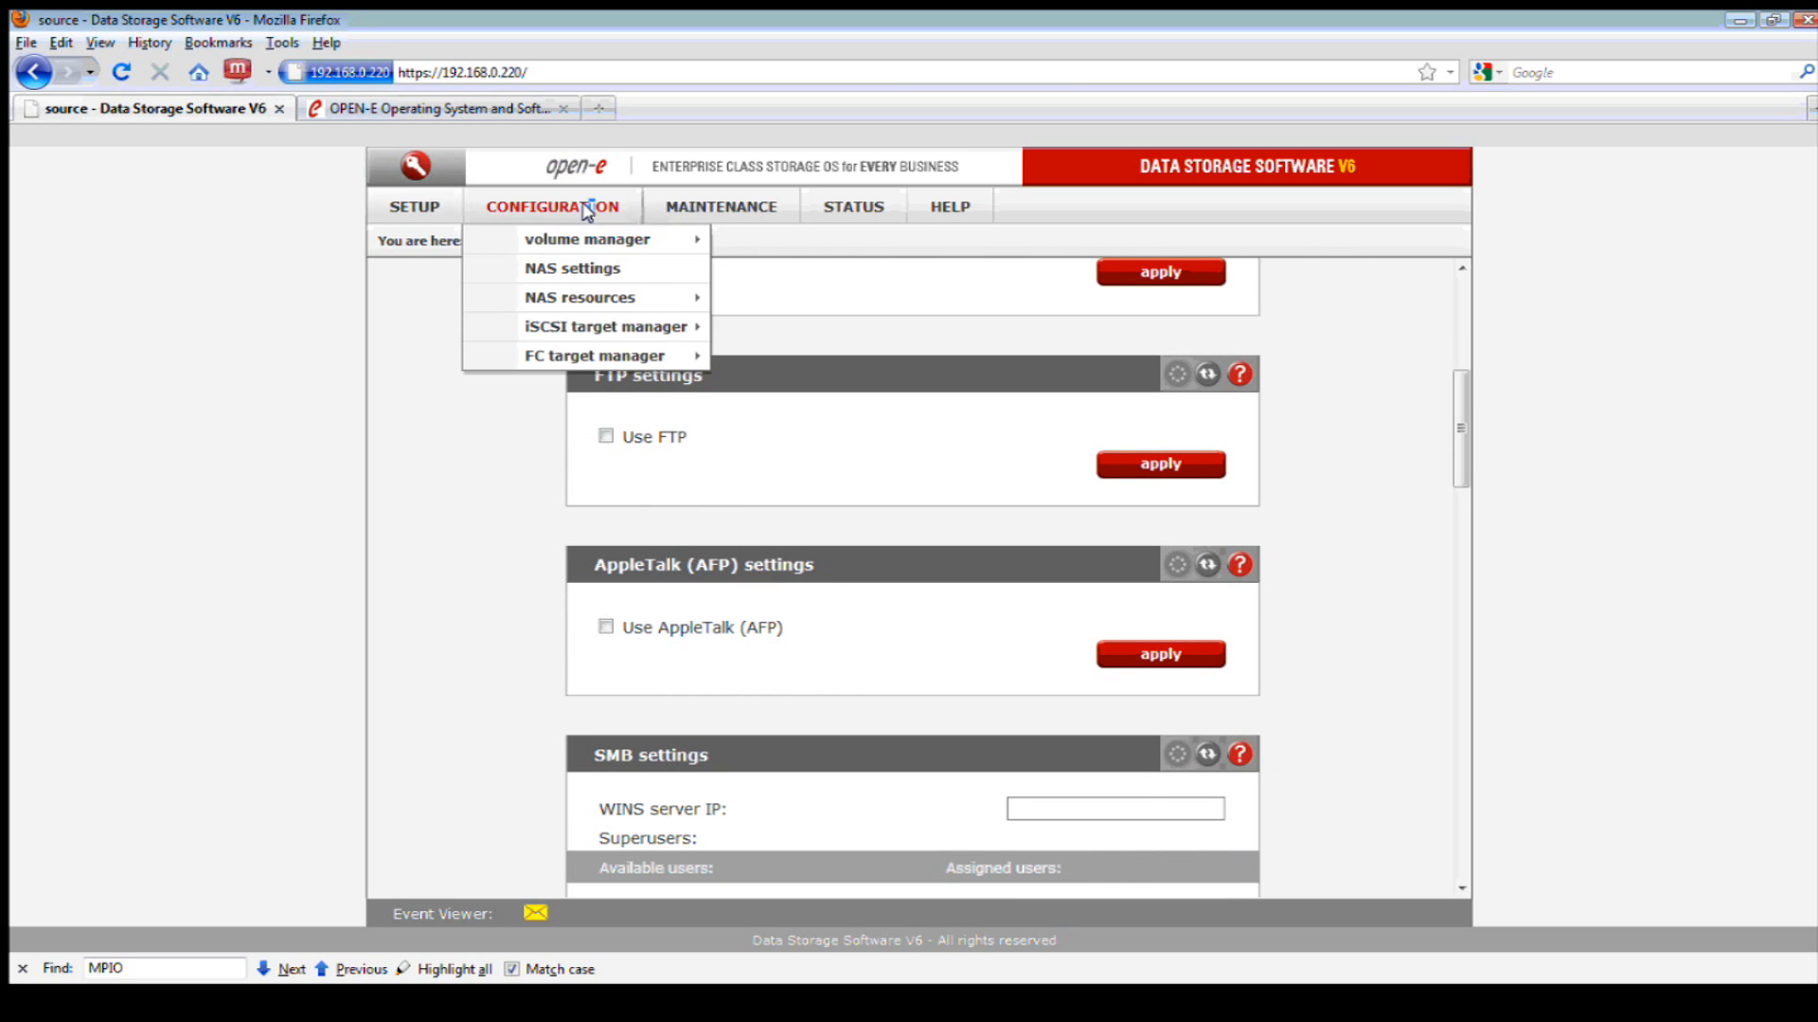
mouse_move(587, 297)
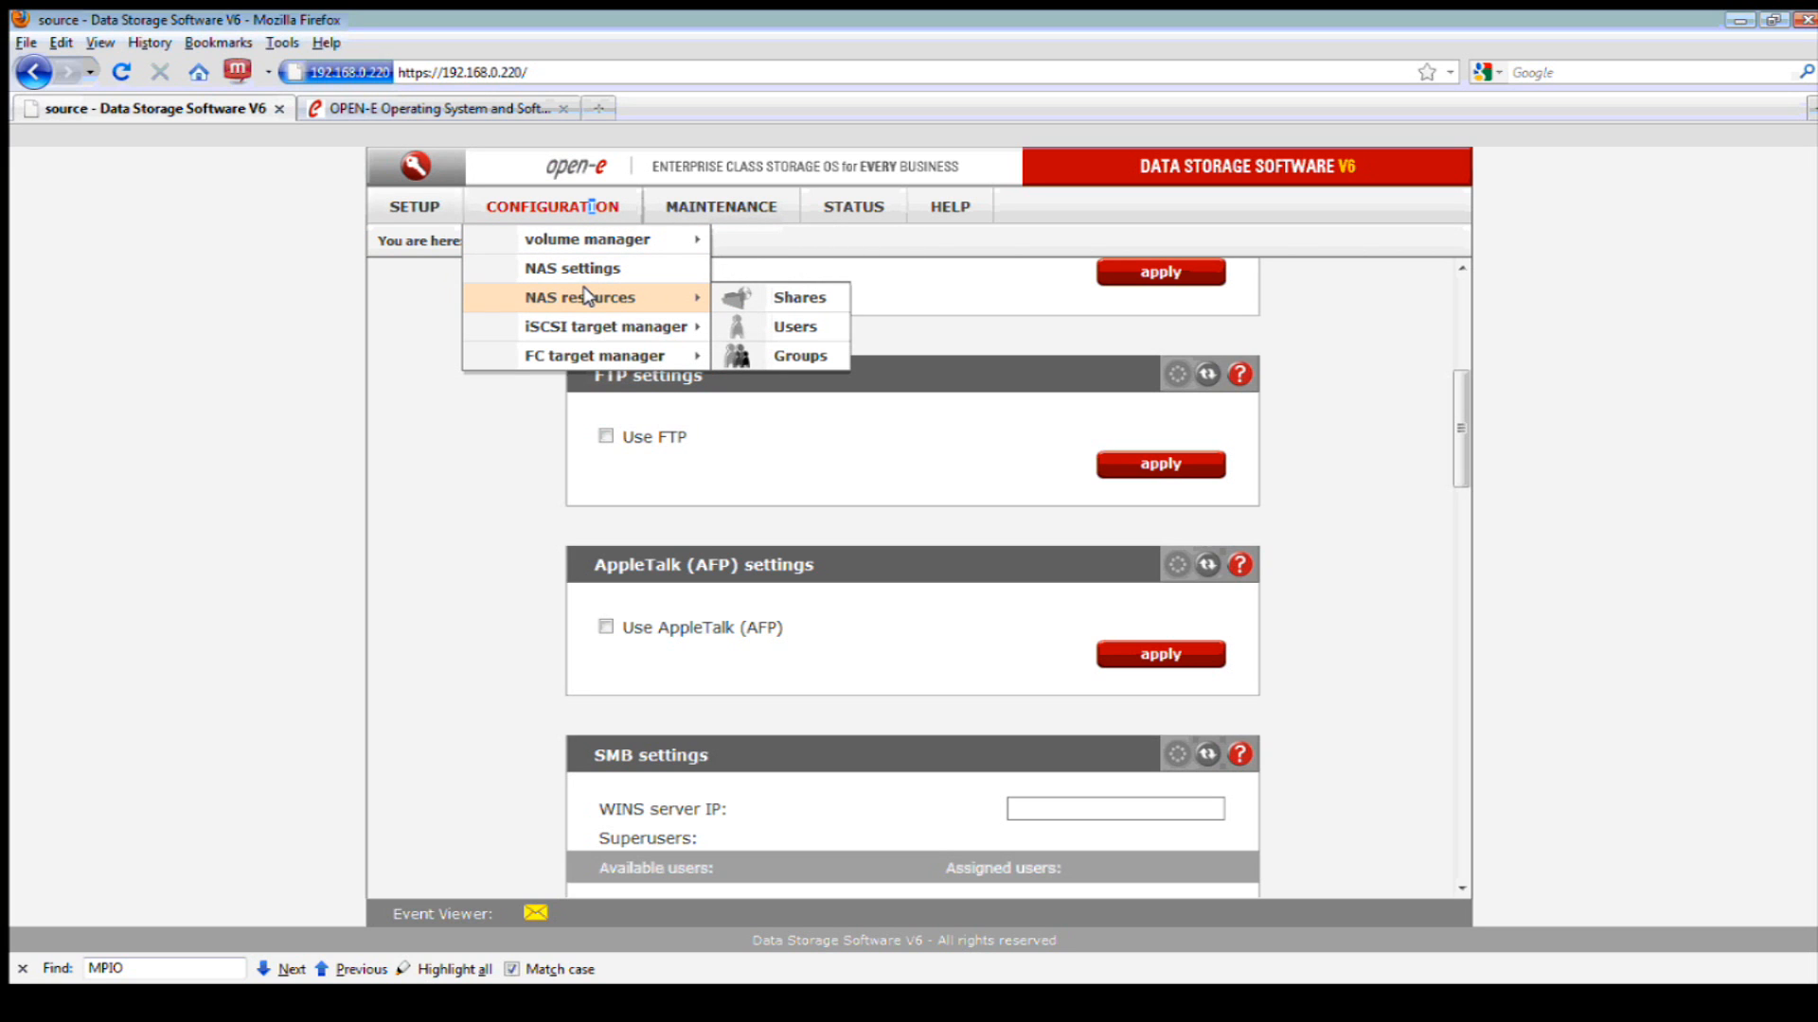
- Create a NAS share named 'Data' on lv0000 and open its share page
left_click(760, 300)
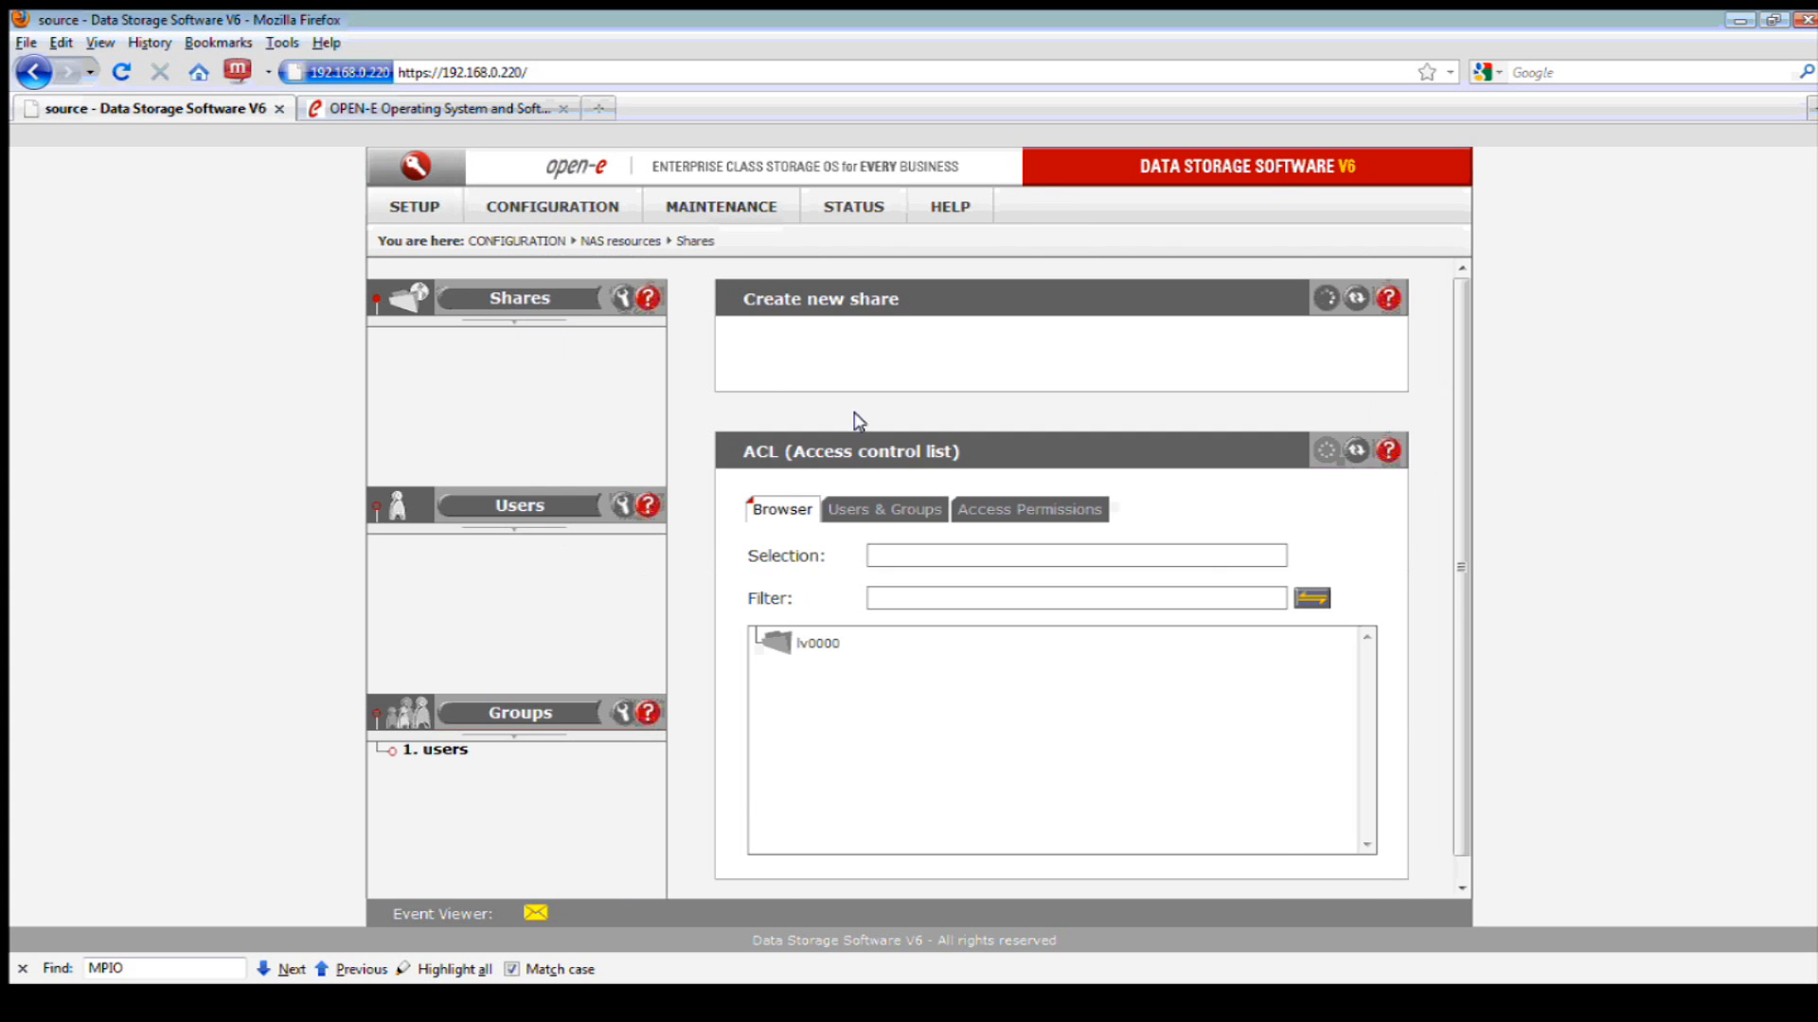
left_click(1105, 343)
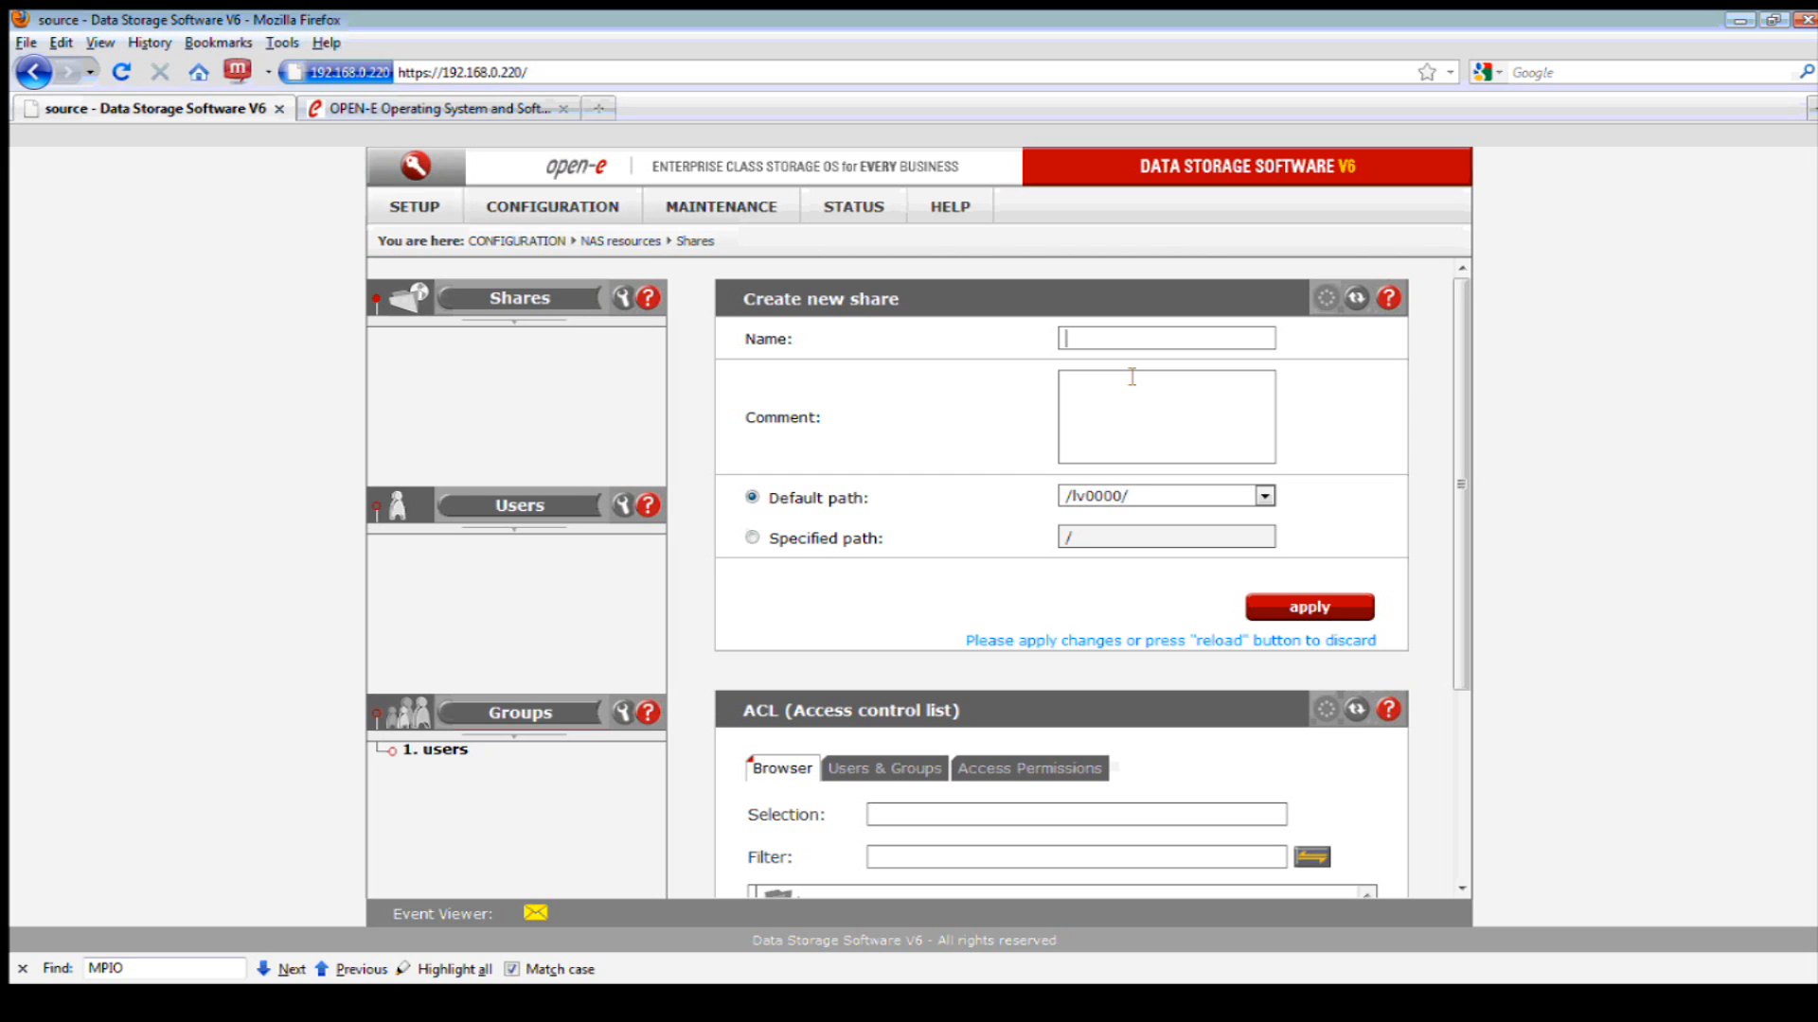
type("Data")
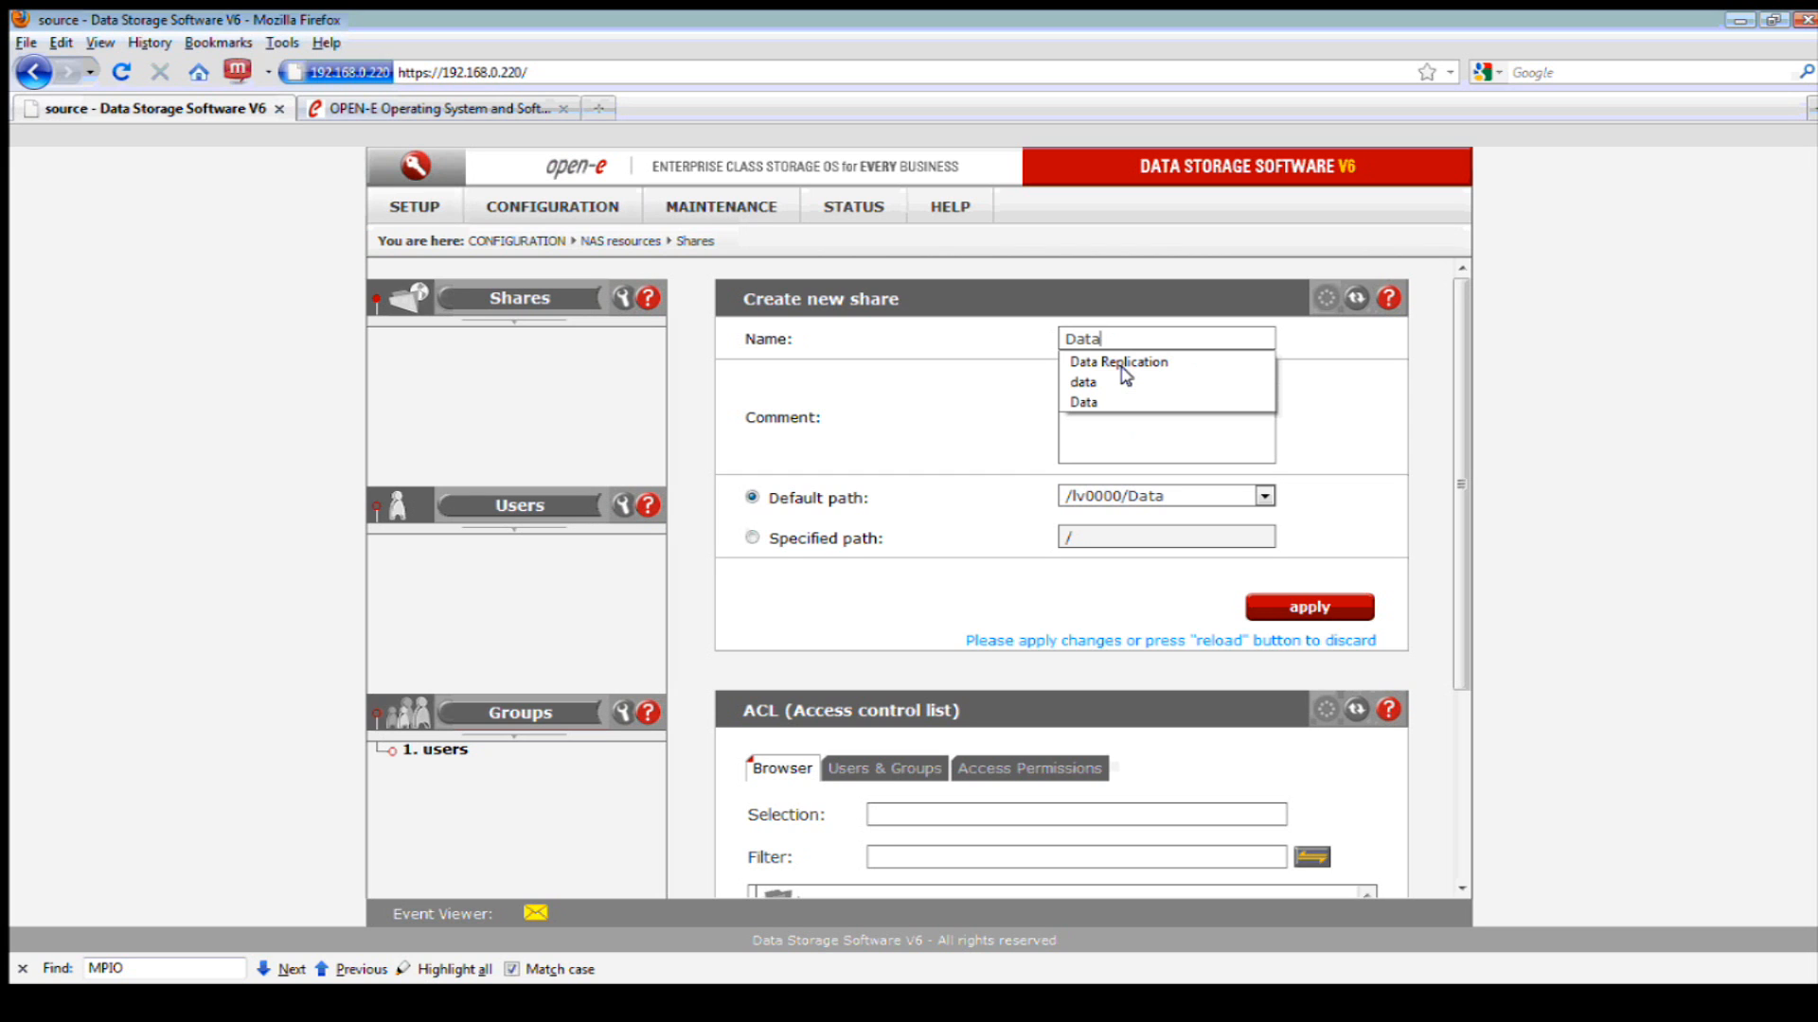
left_click(1349, 386)
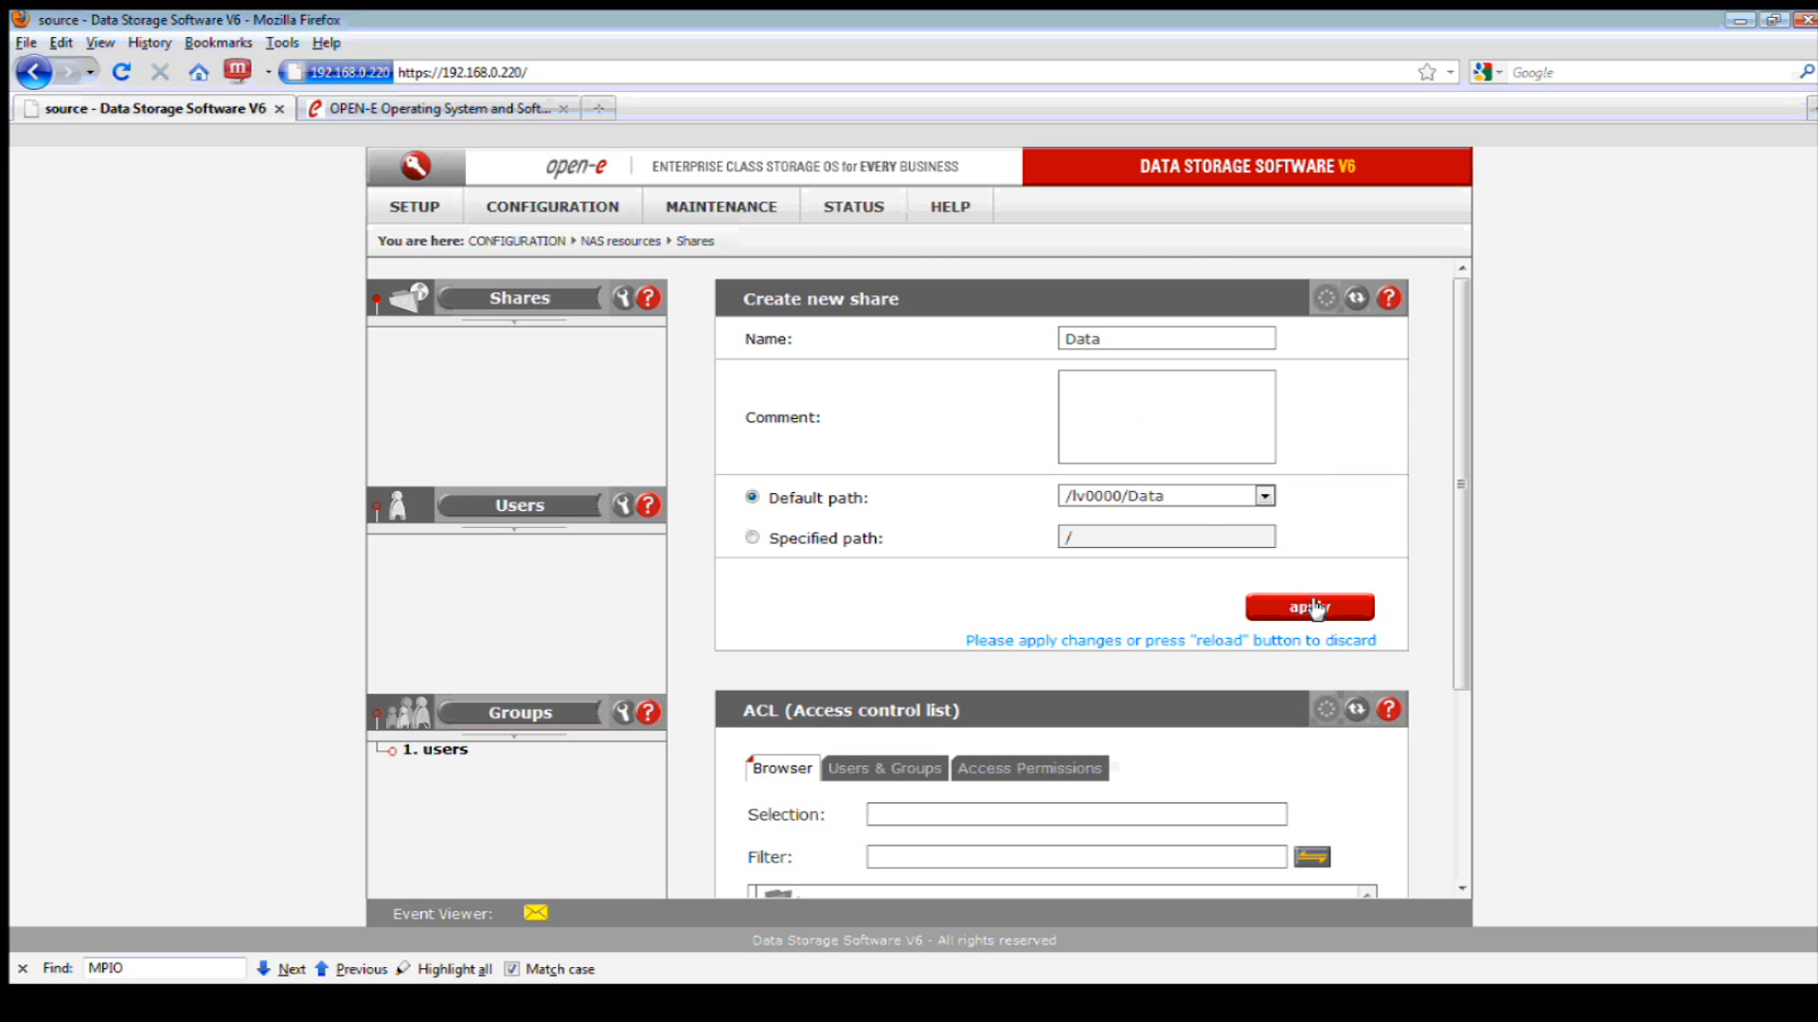
scroll(1316, 609, "down", 1)
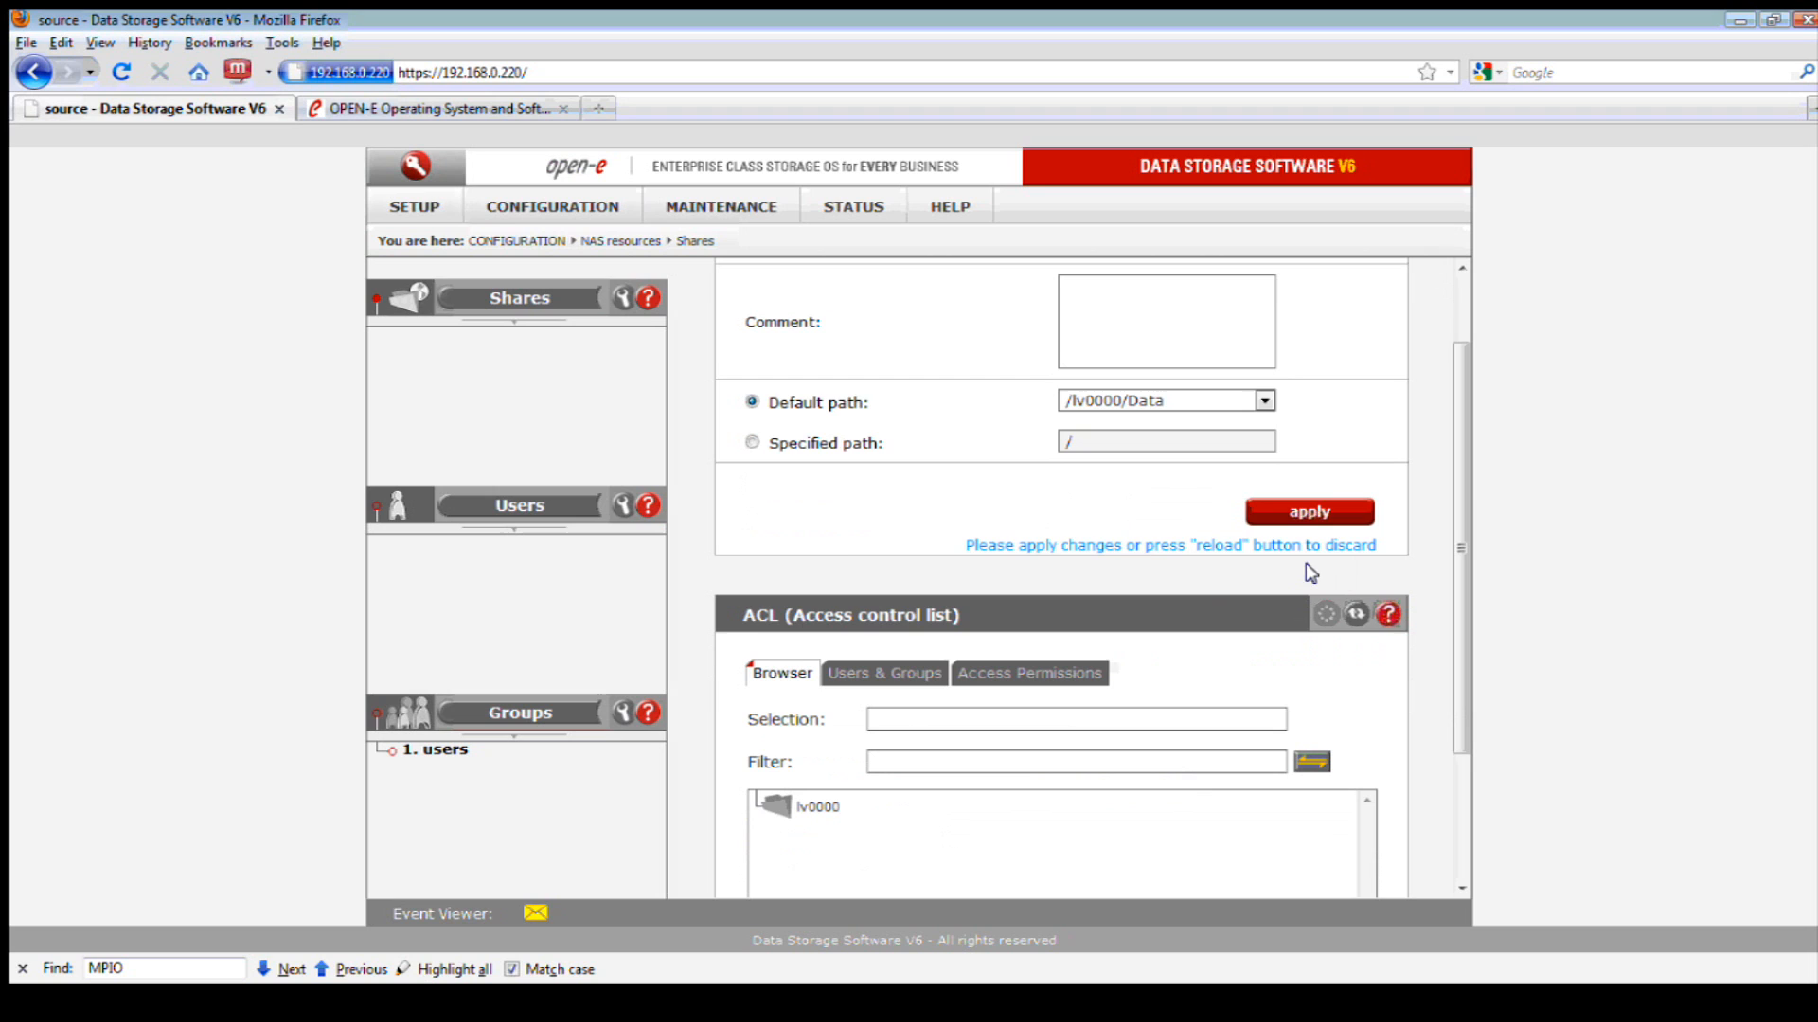
left_click(1302, 511)
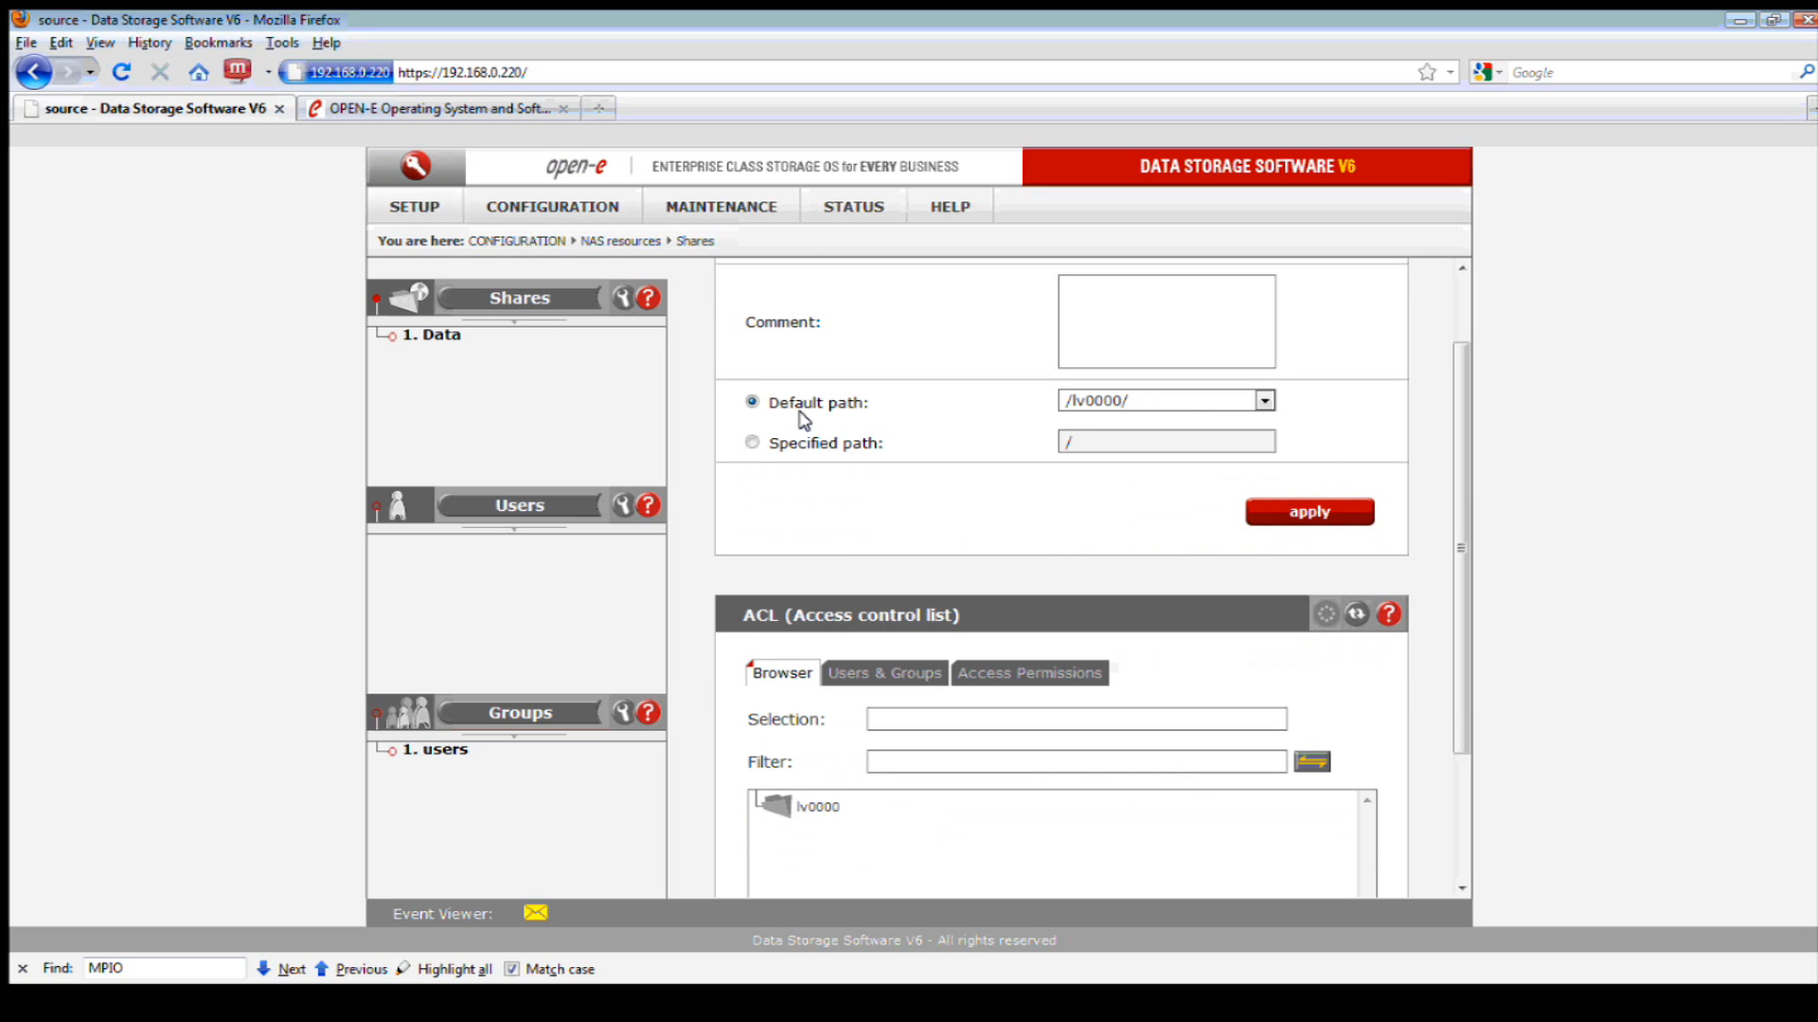
left_click(456, 339)
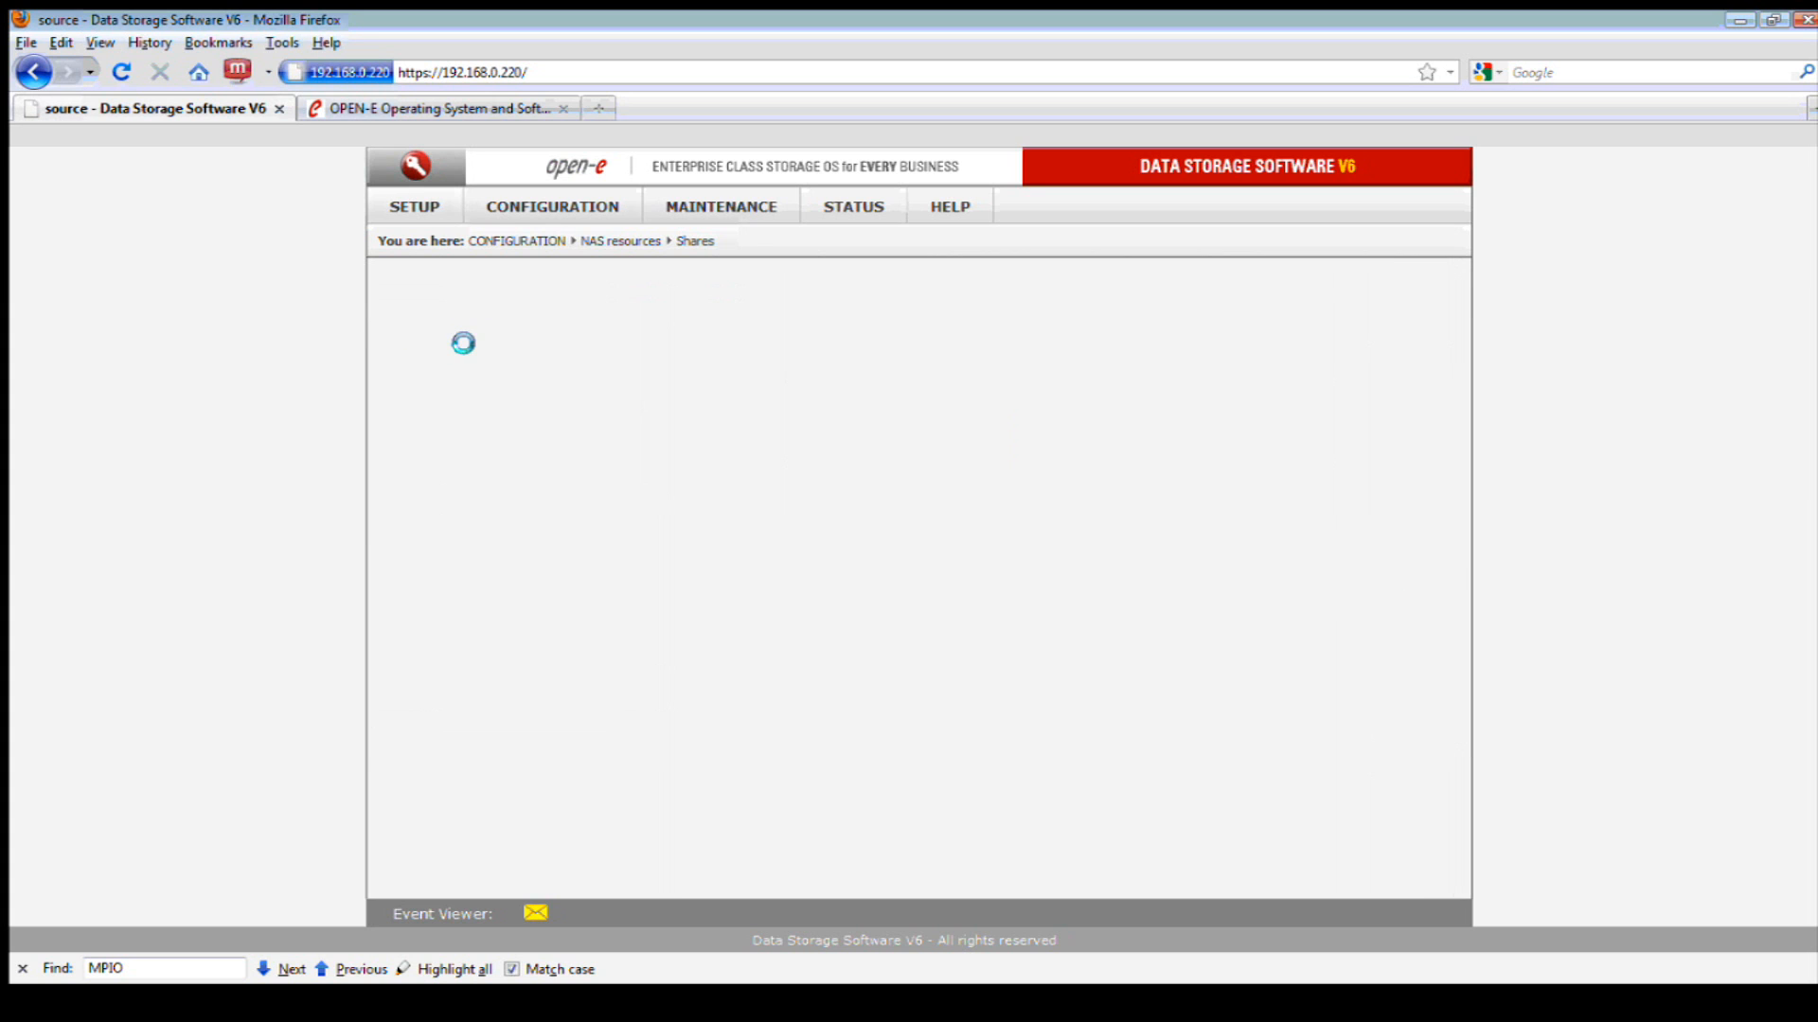
- Allow guest access without a password on the Data share and save the SMB setting
scroll(949, 502, "down", 2)
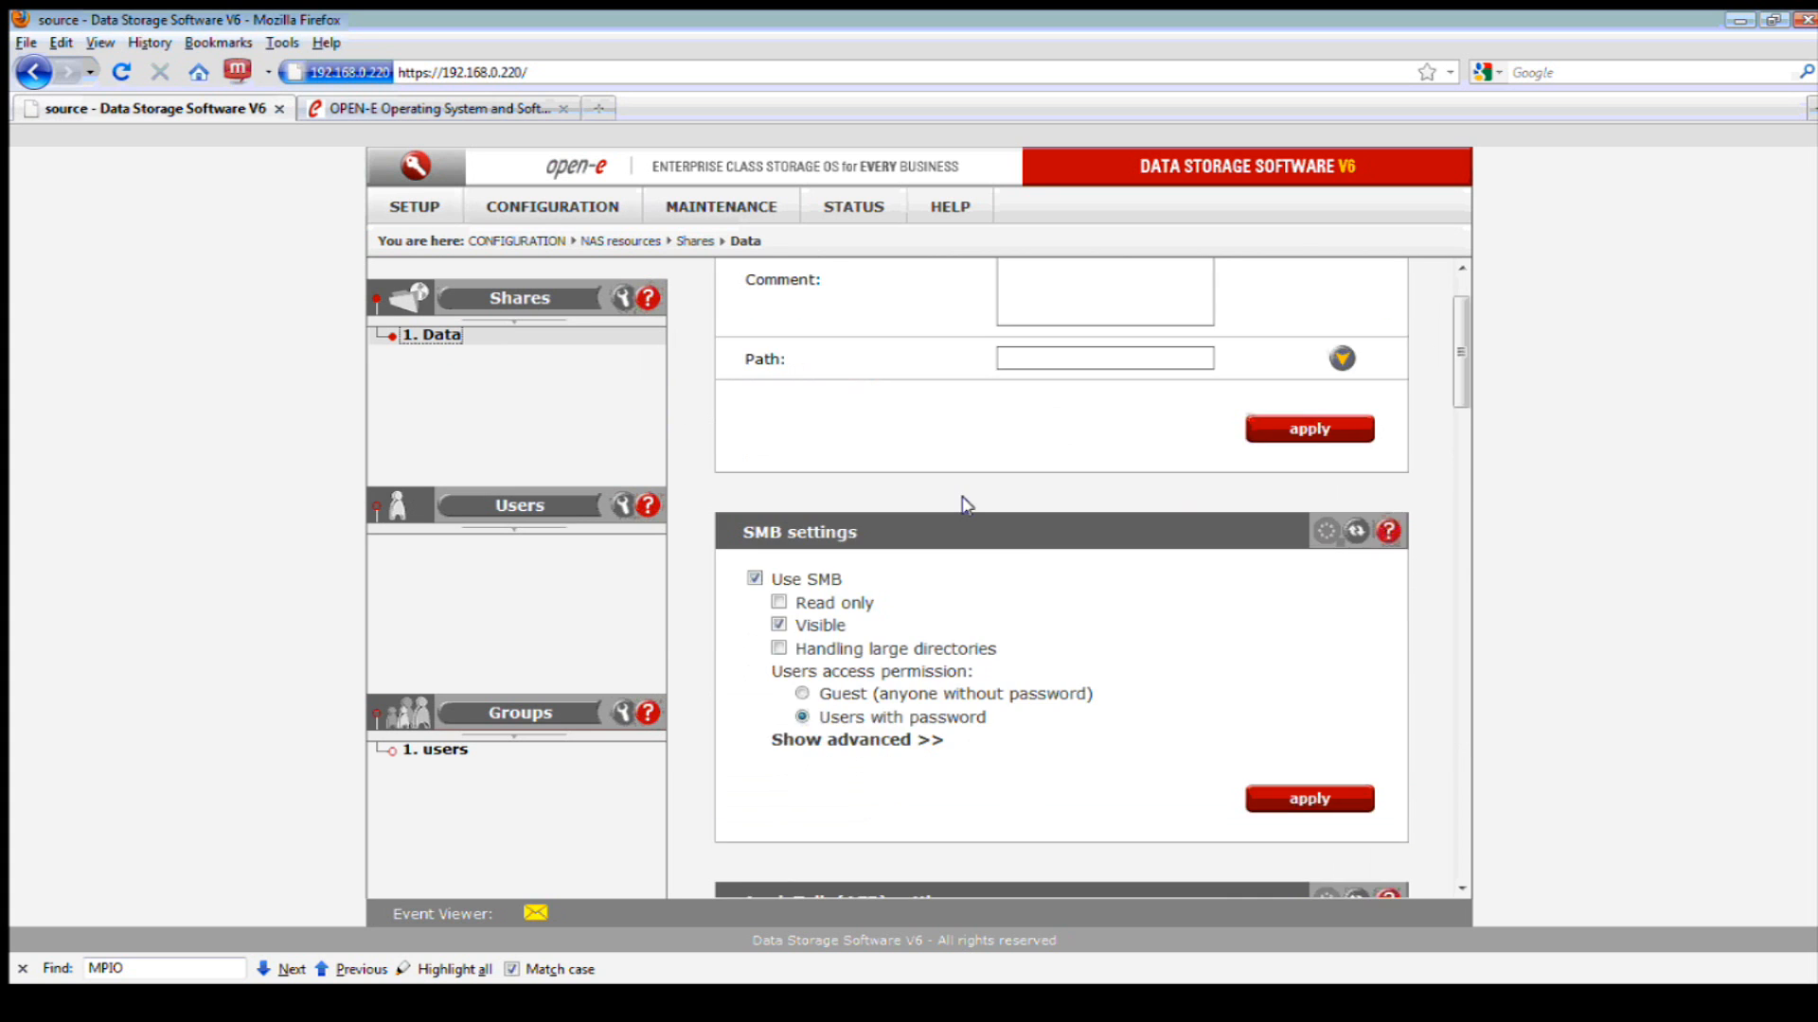
scroll(966, 505, "down", 2)
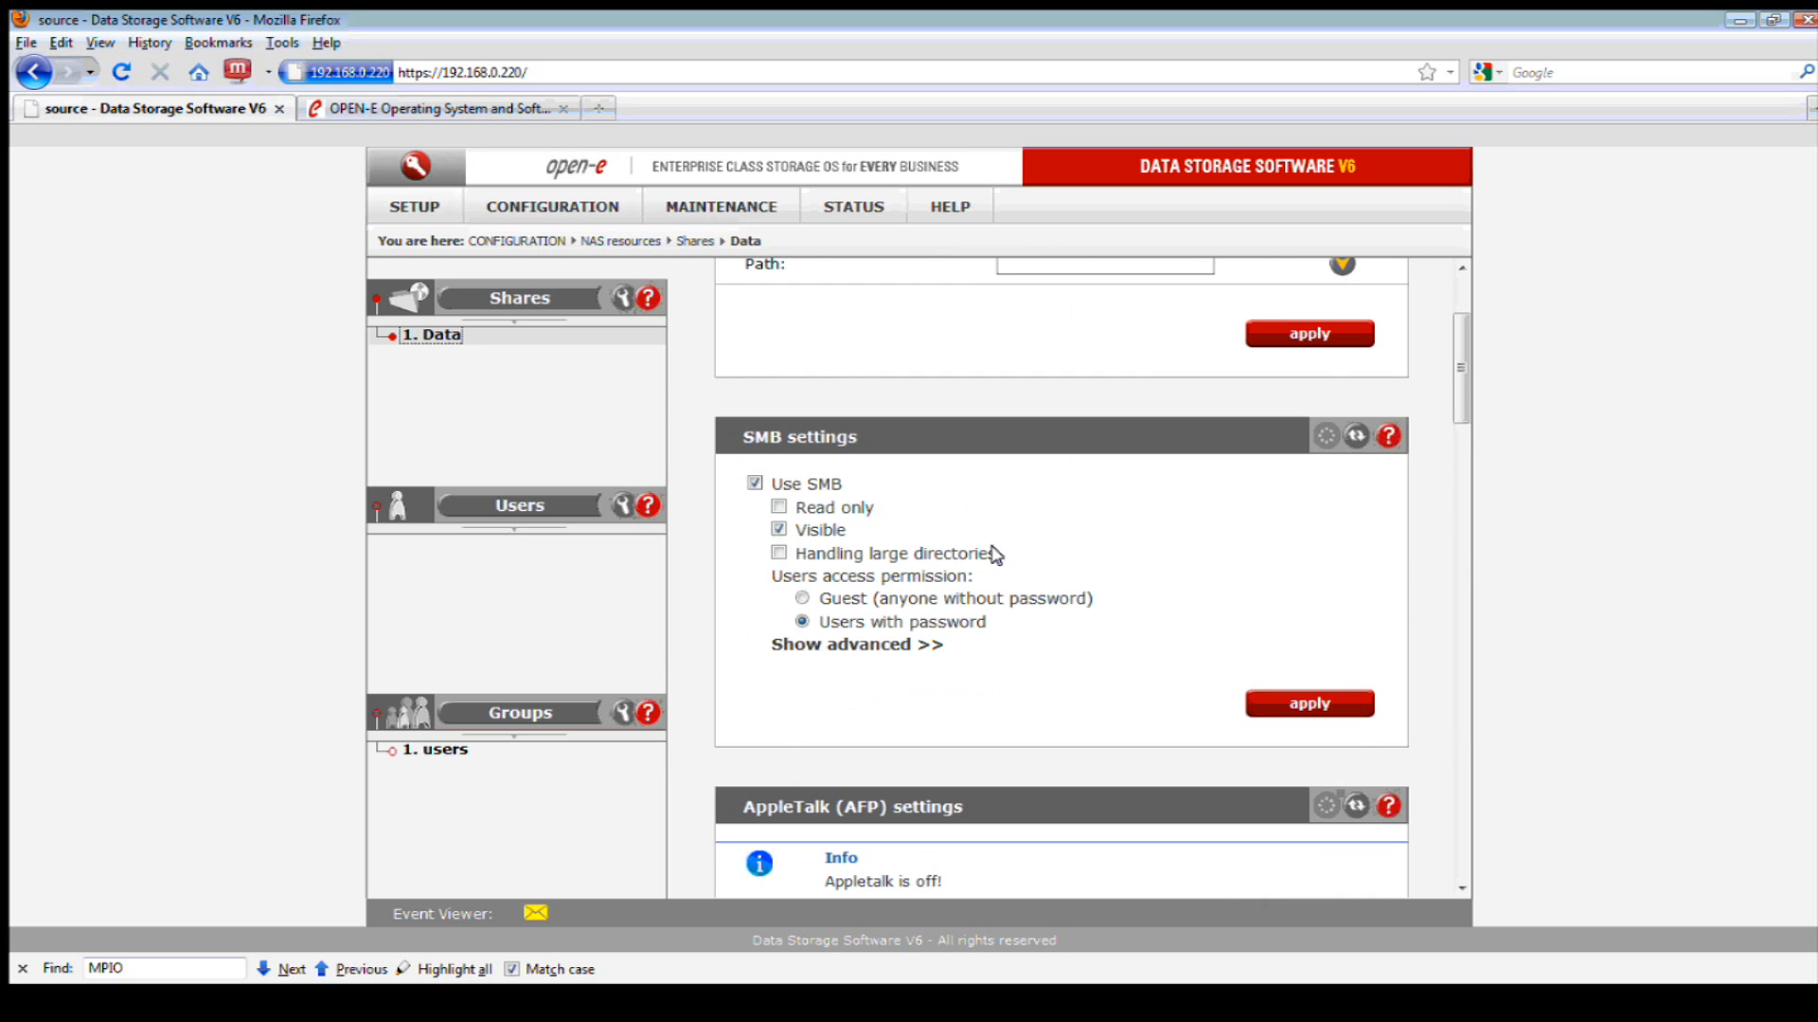
left_click(802, 597)
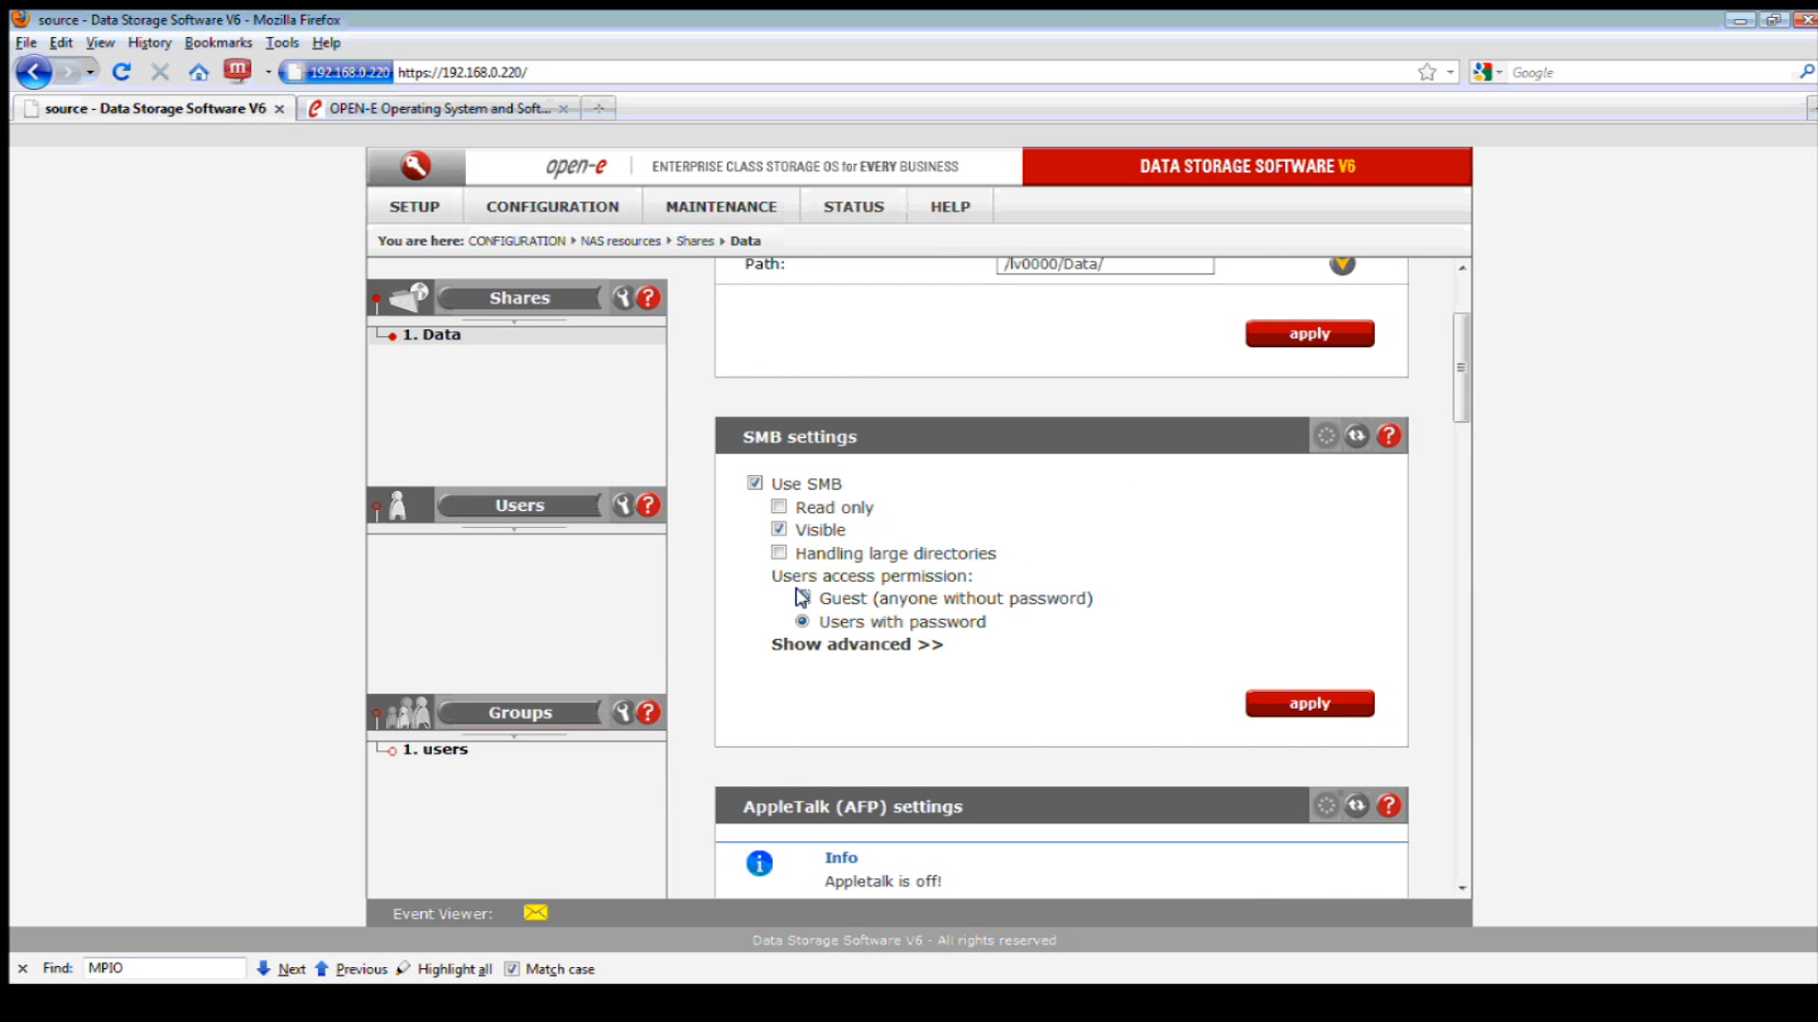
left_click(1293, 702)
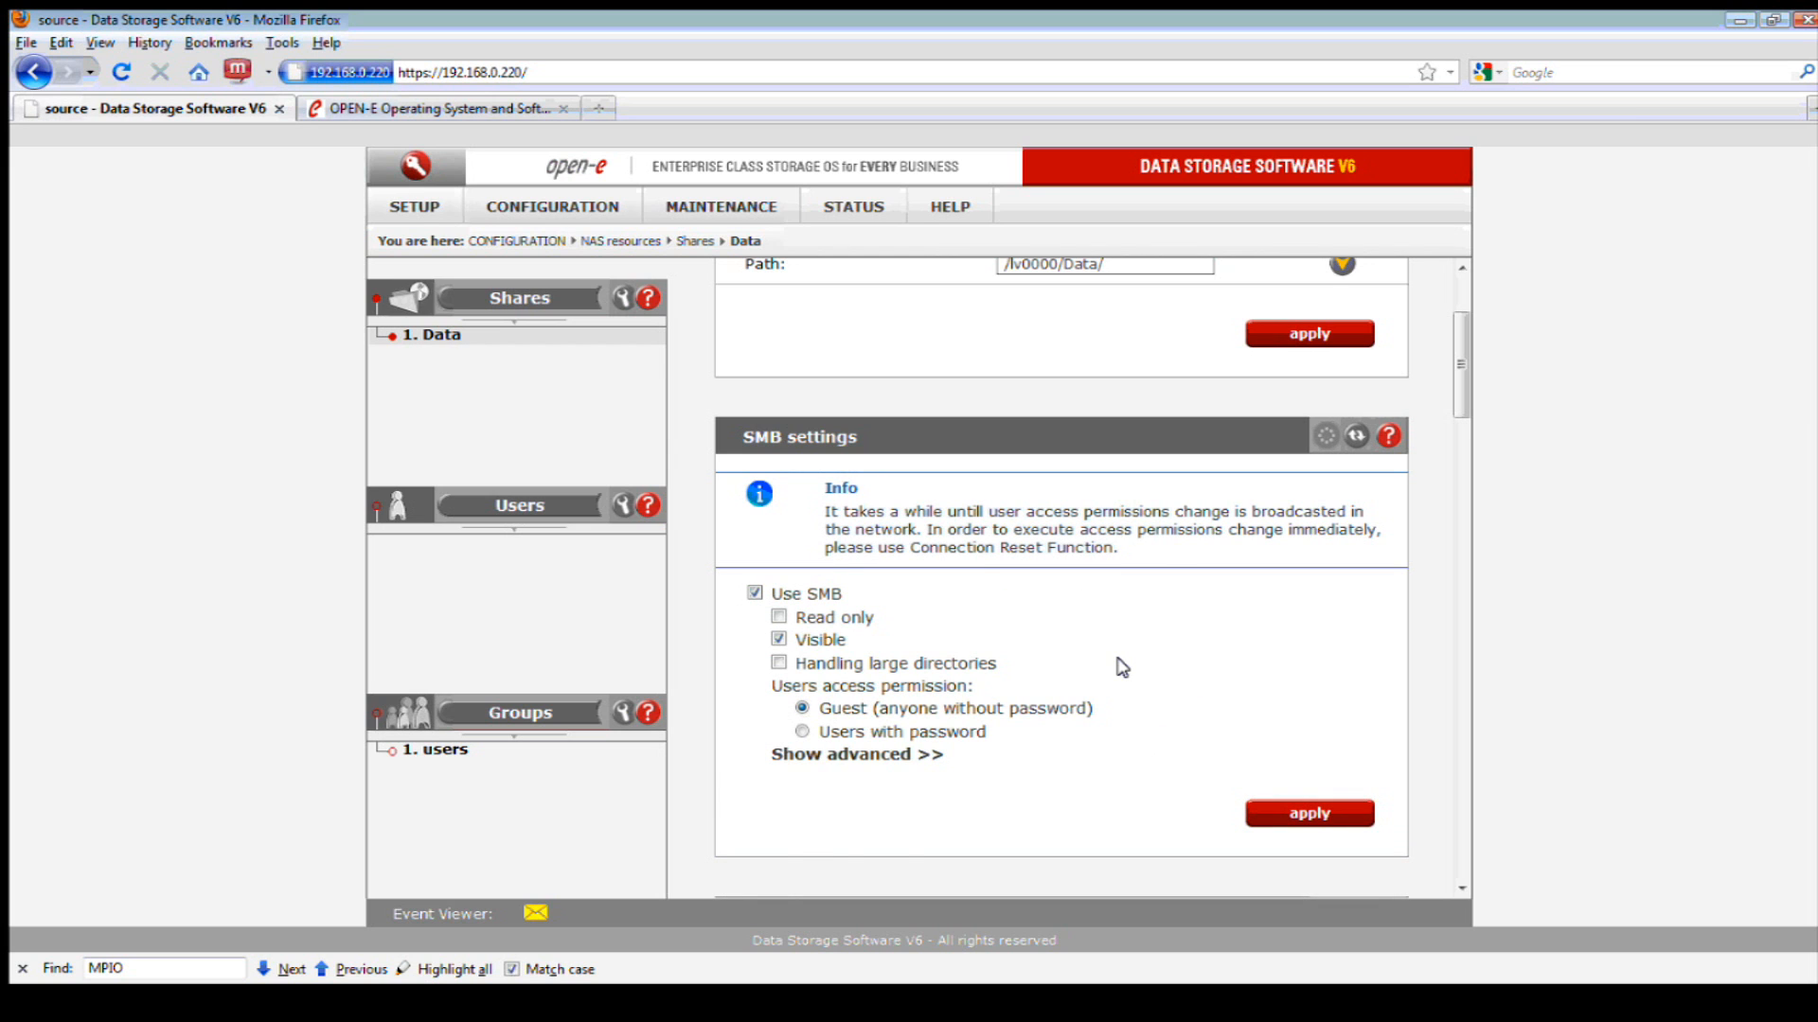
- Review the Data share's AppleTalk and FTP settings, then switch to the 192.168.0.8 remote desktop
scroll(1148, 617, "up", 3)
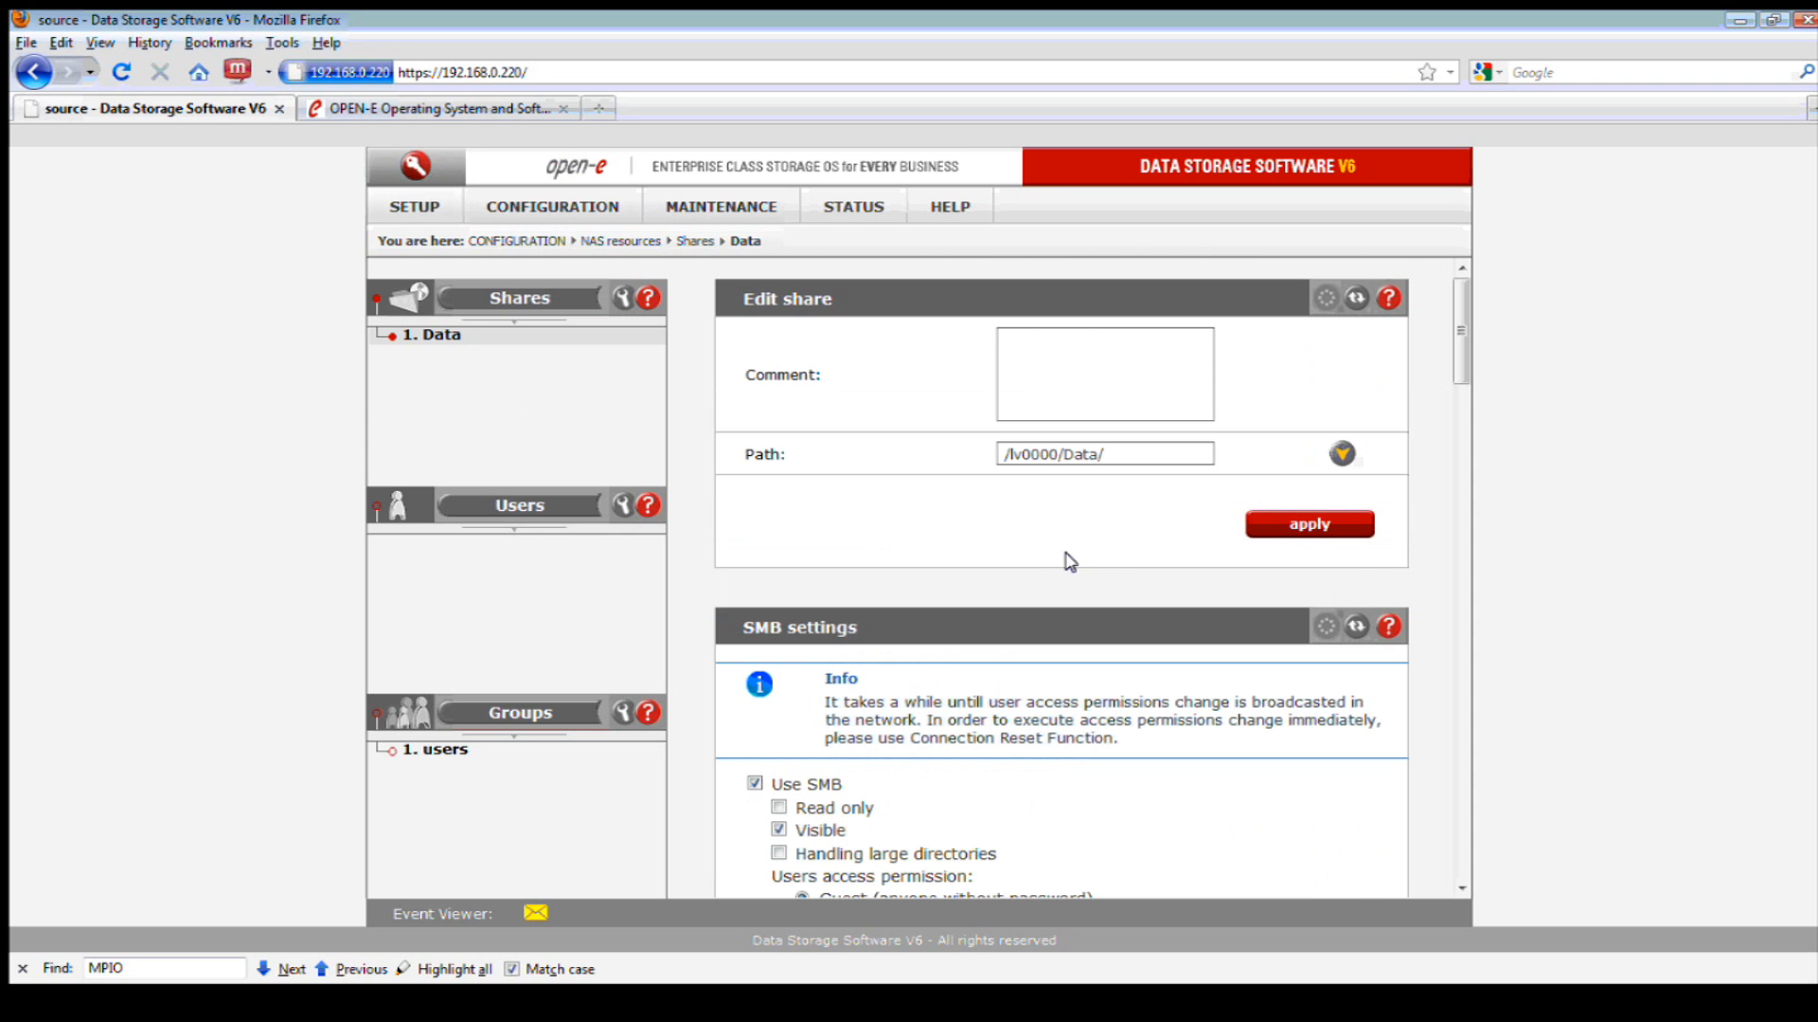
scroll(1117, 581, "down", 2)
scroll(1118, 584, "down", 2)
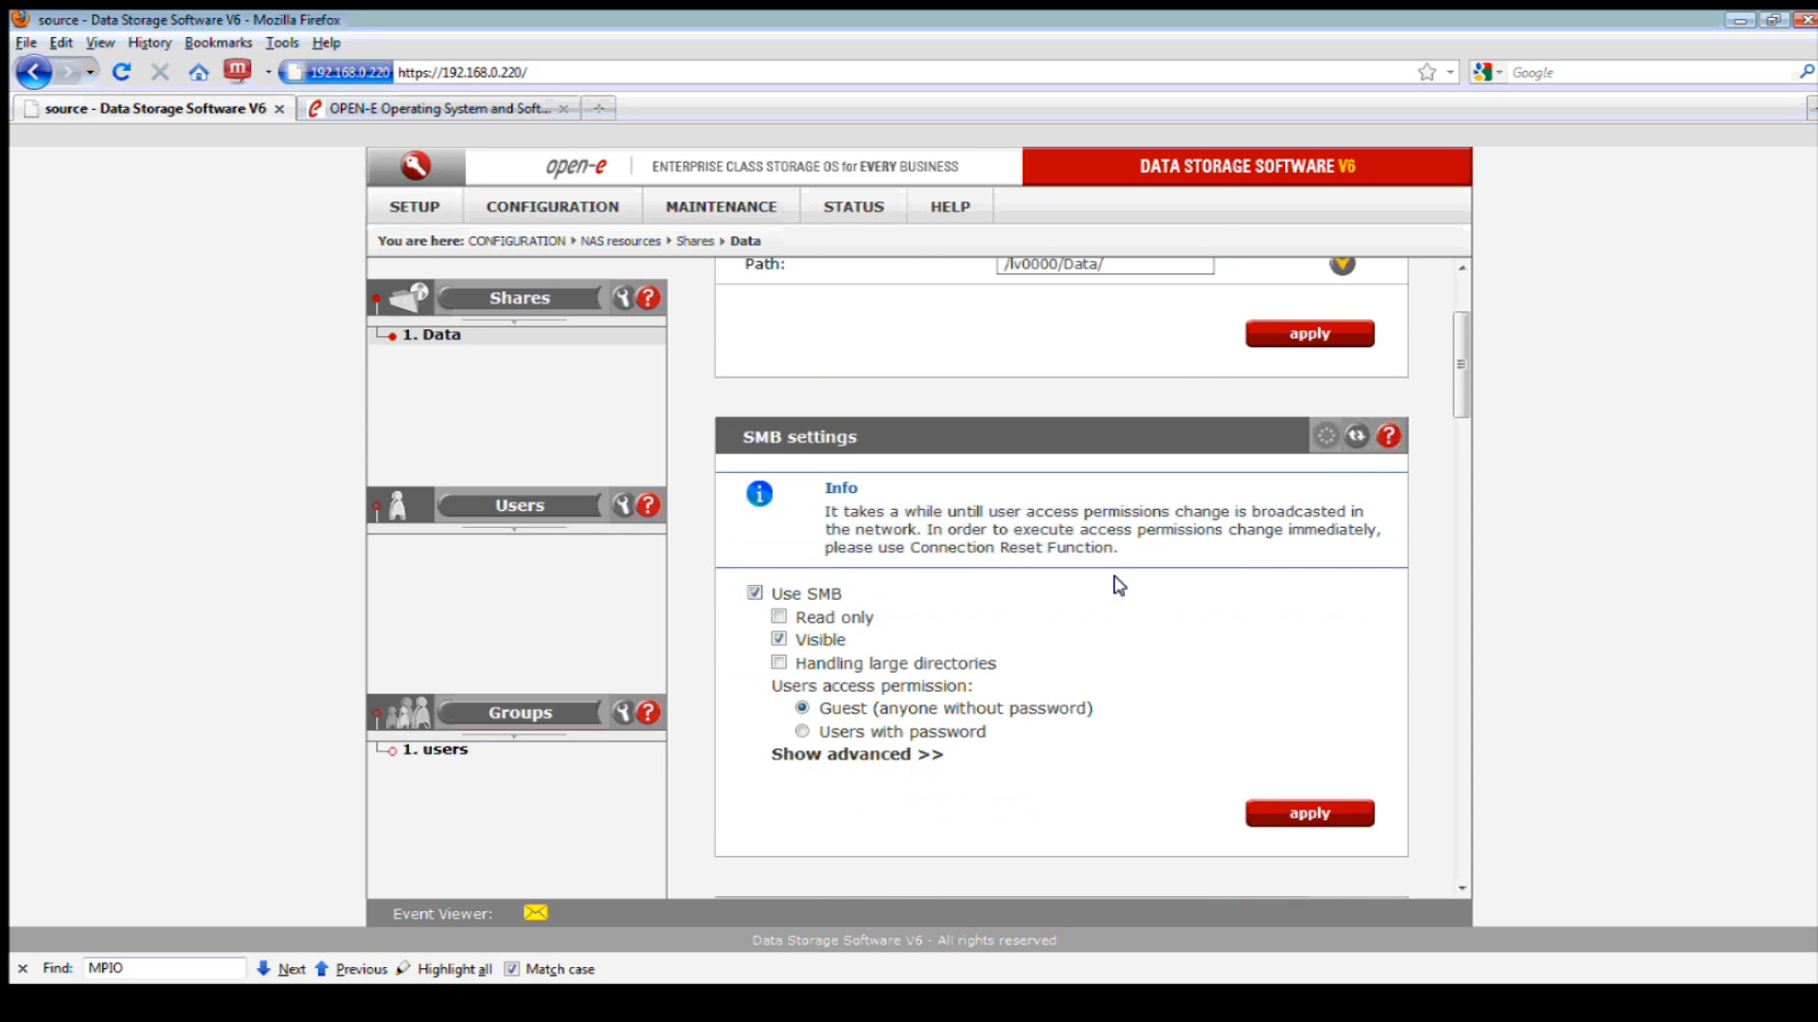
scroll(1118, 586, "down", 10)
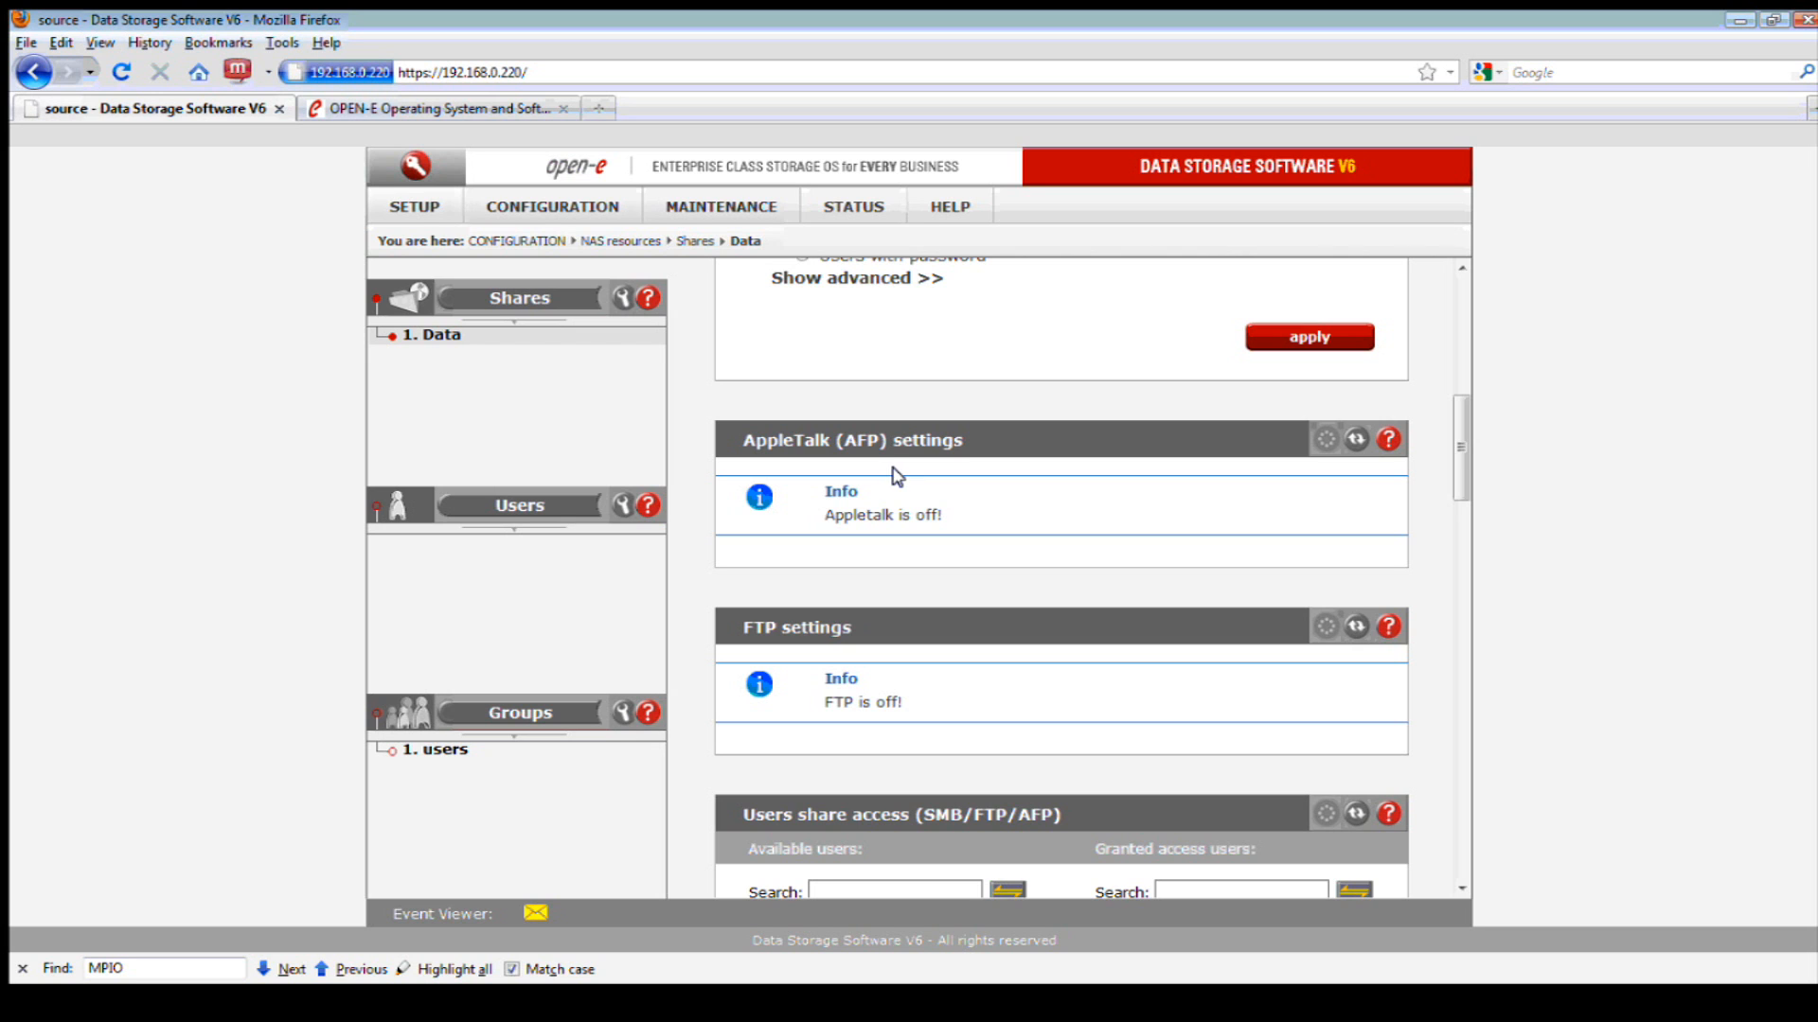
scroll(957, 509, "down", 2)
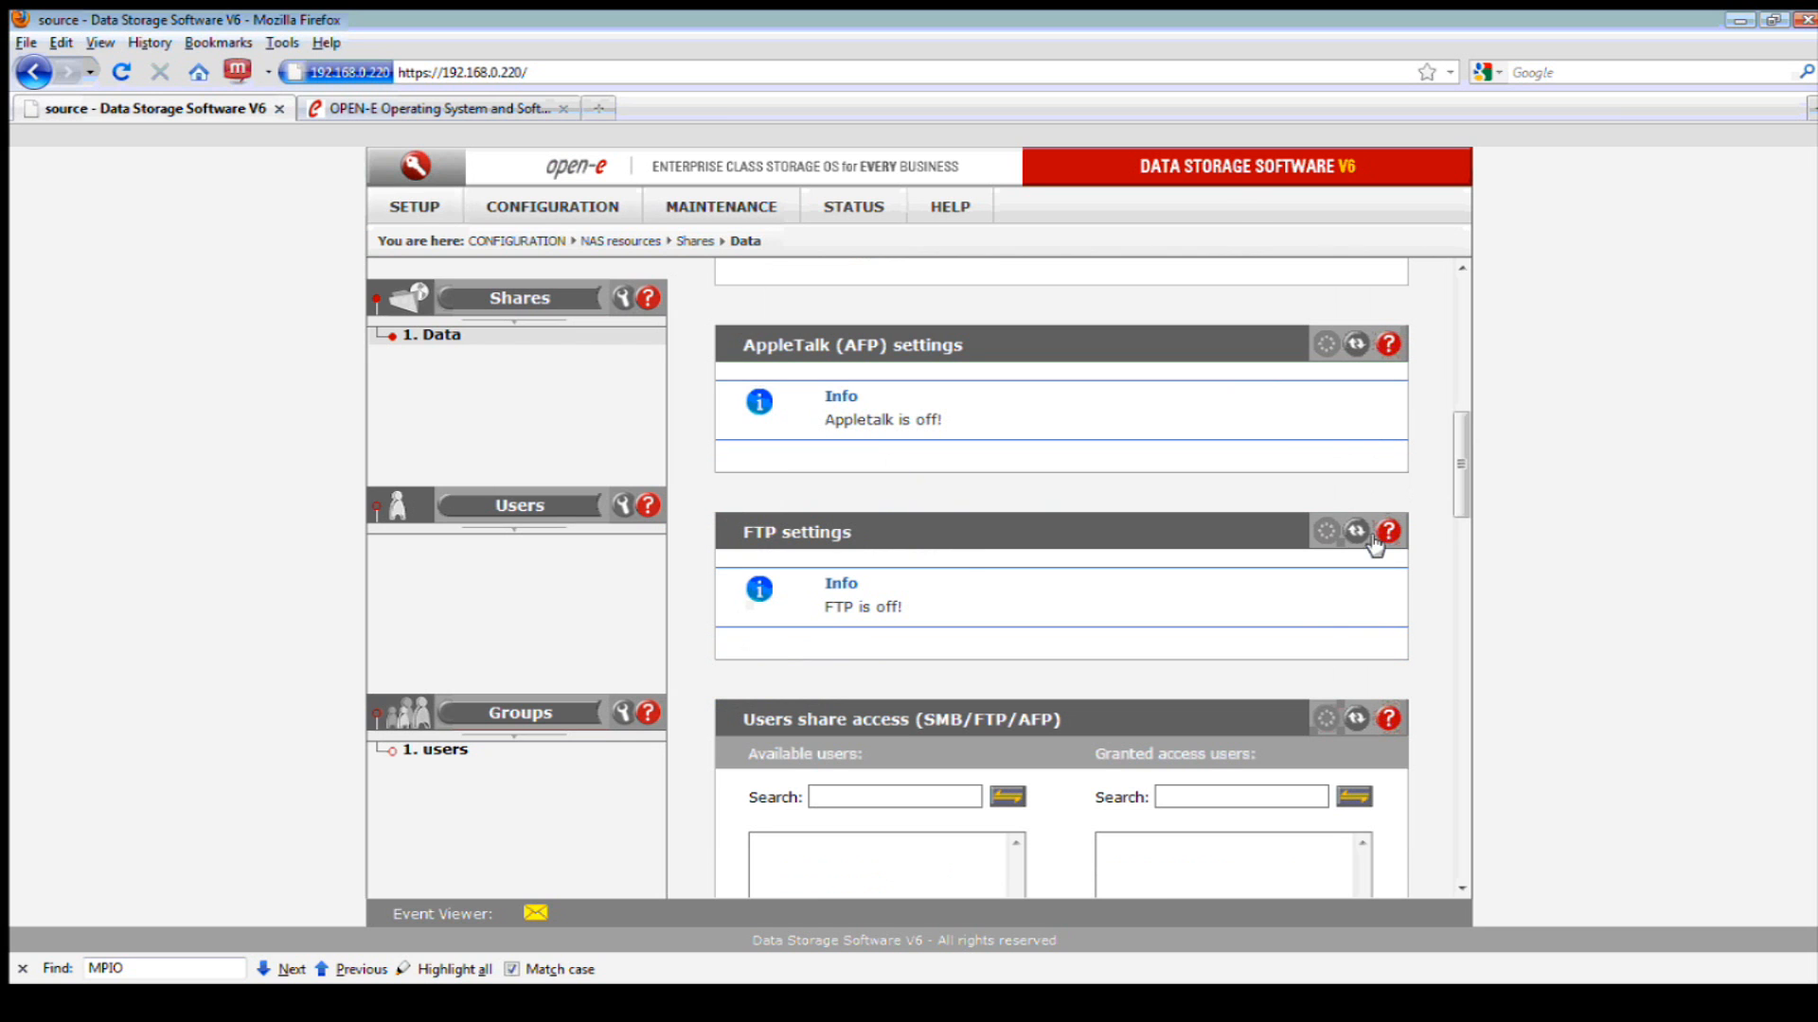
left_click(673, 1006)
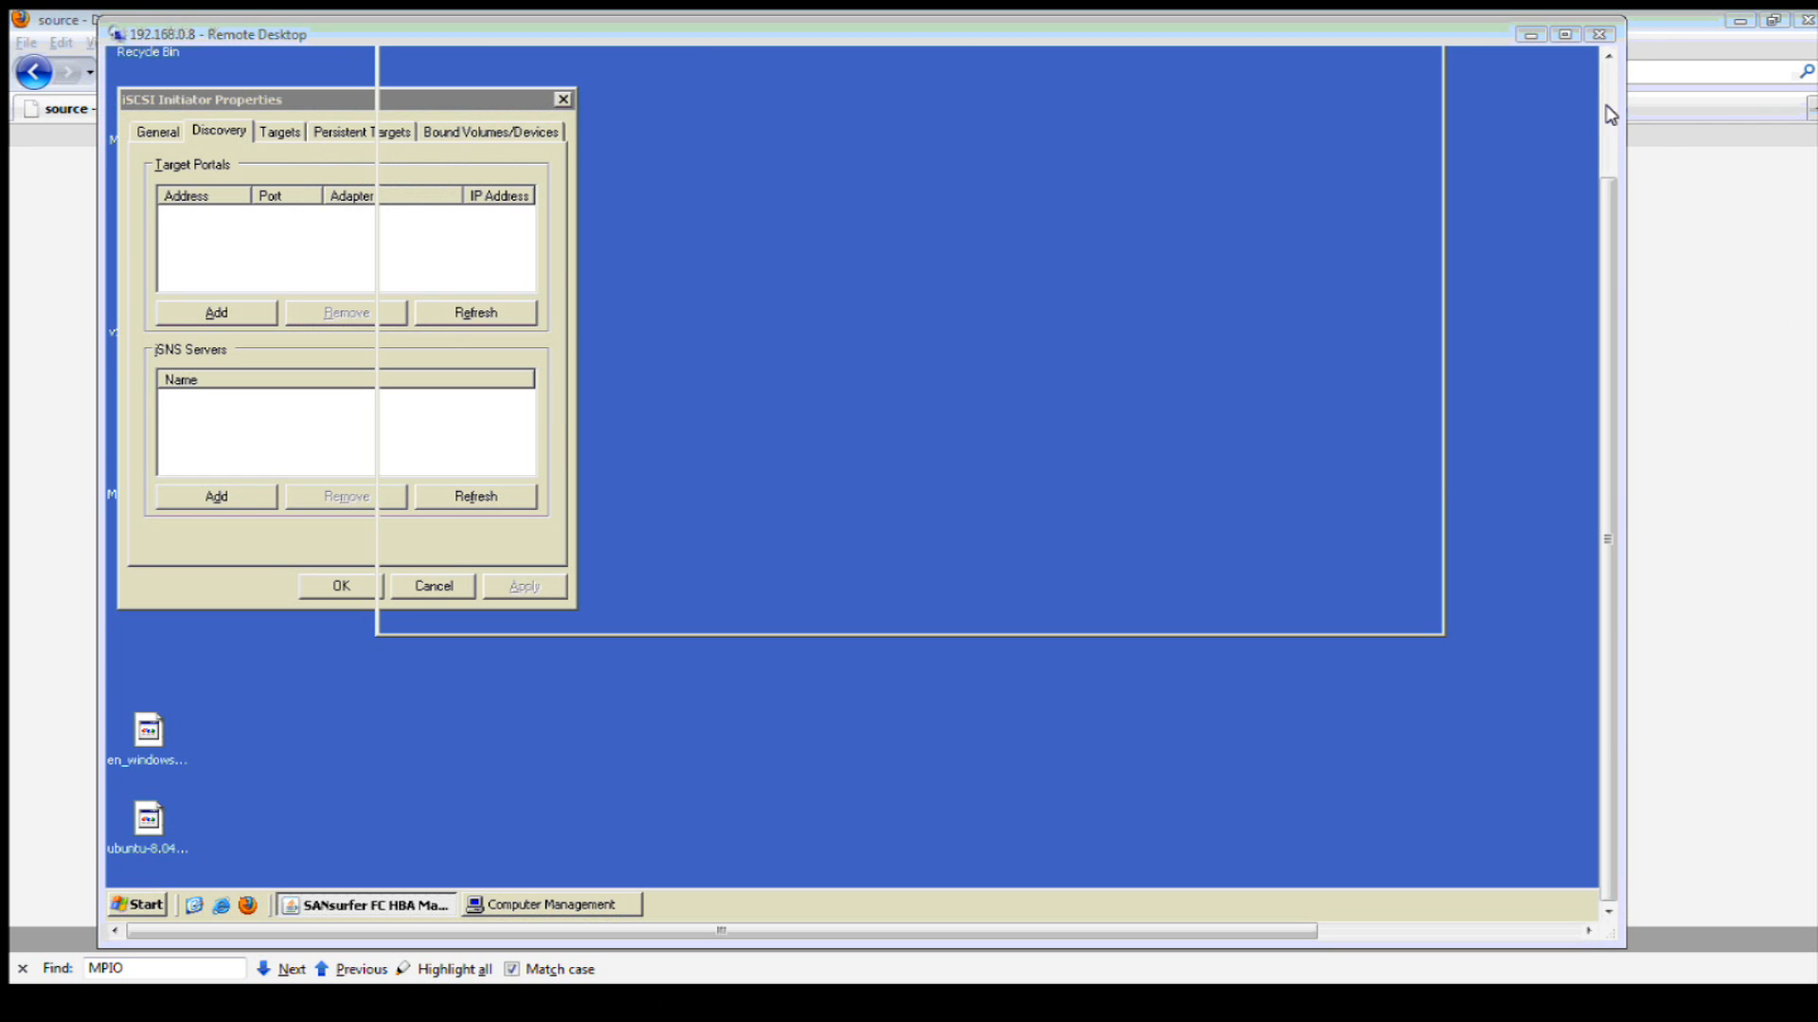
- Go full screen, decline the SANsurfer configuration refresh, minimize SANsurfer and close iSCSI Initiator Properties
left_click(1565, 32)
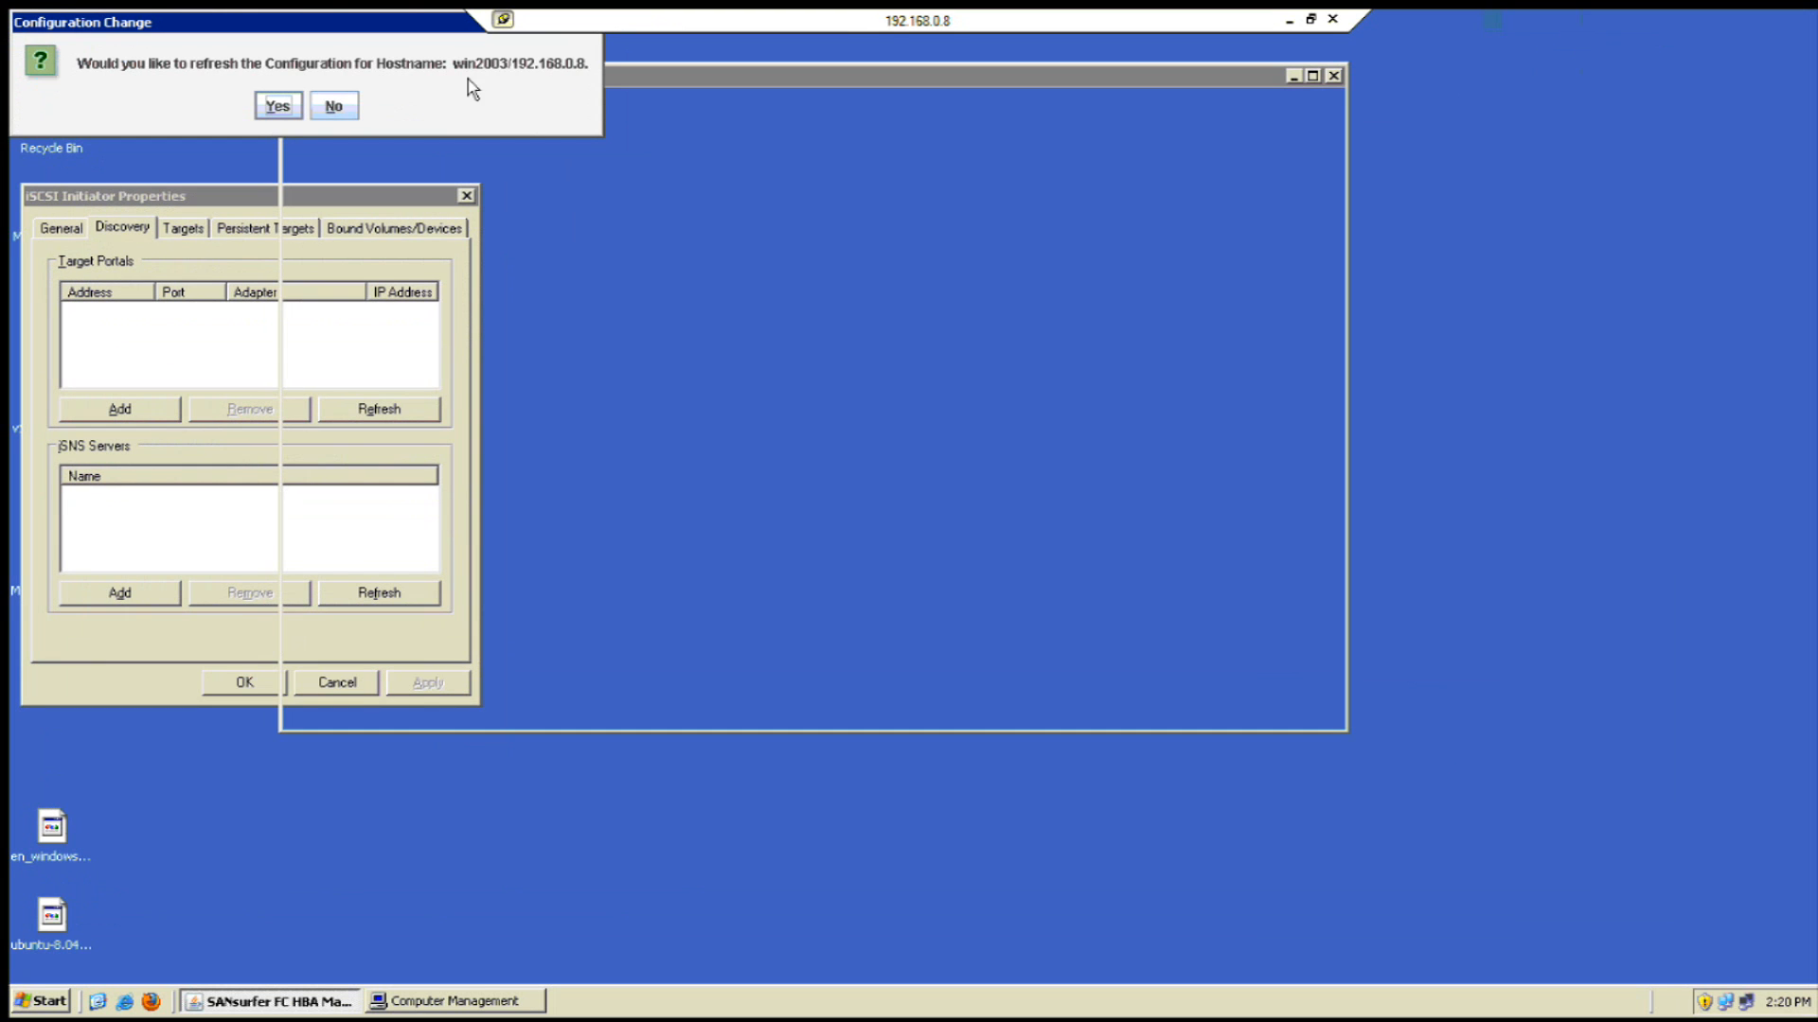
left_click(331, 107)
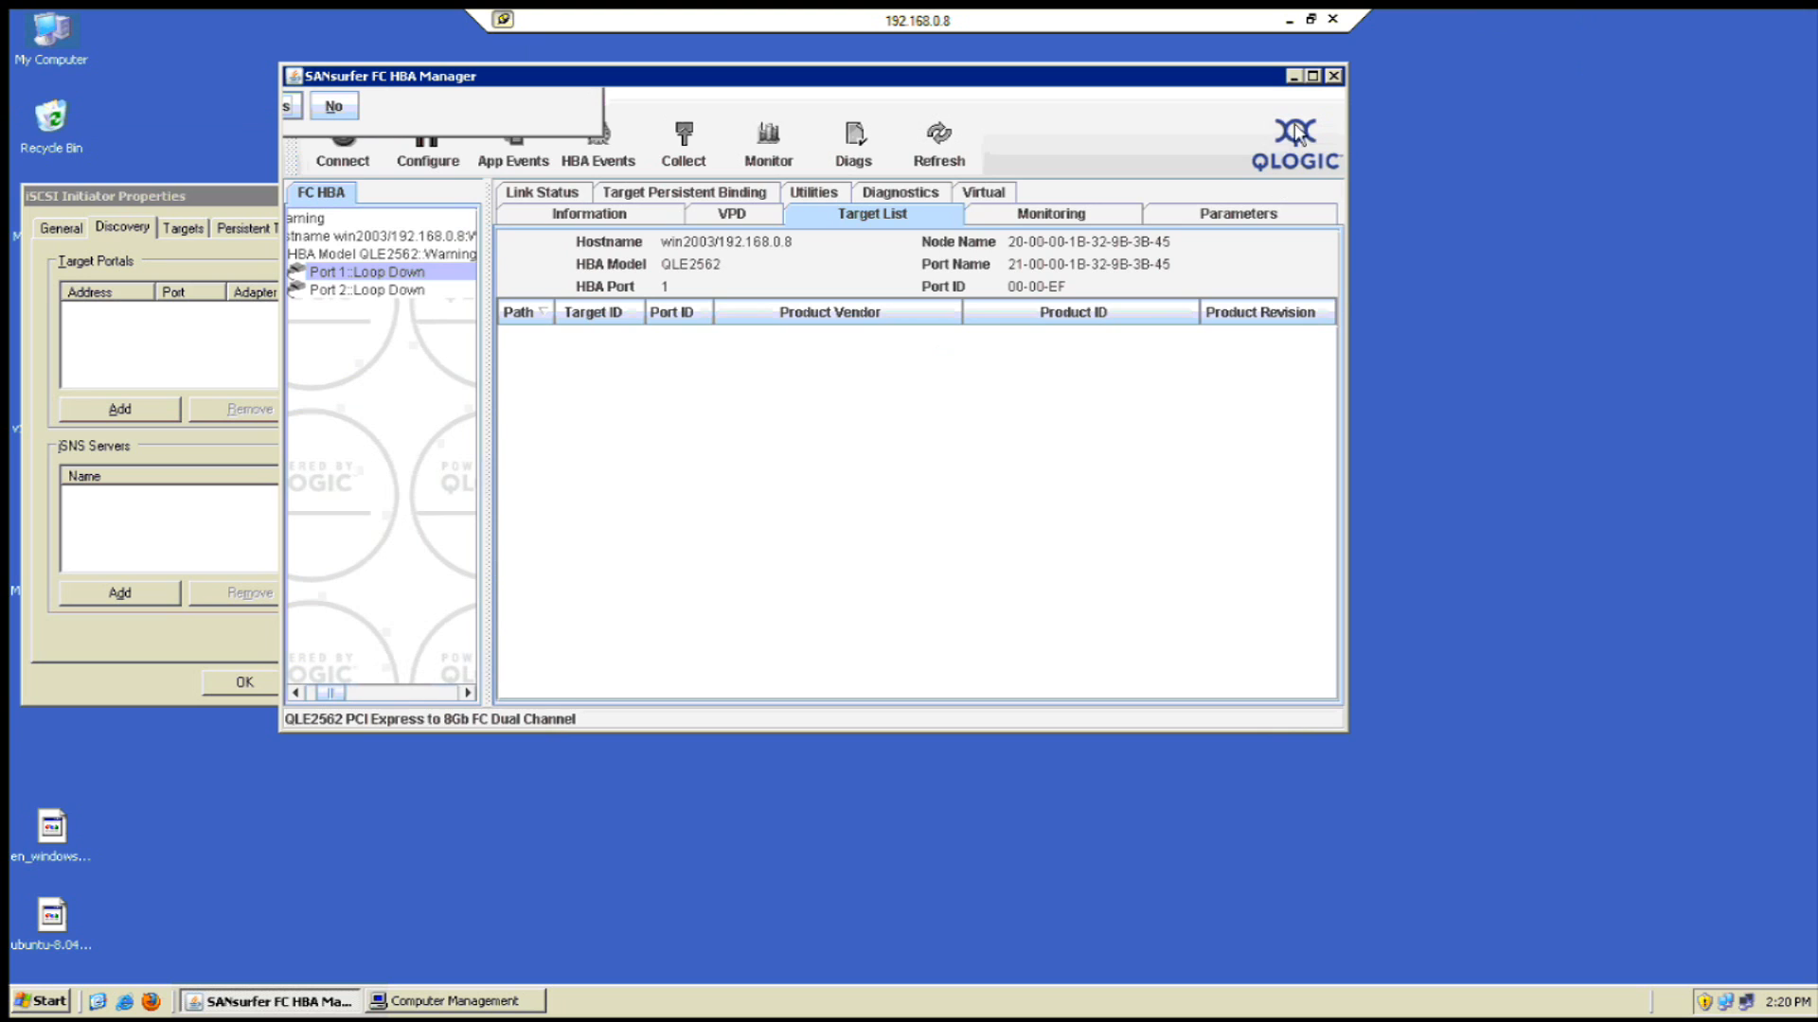
left_click(1296, 81)
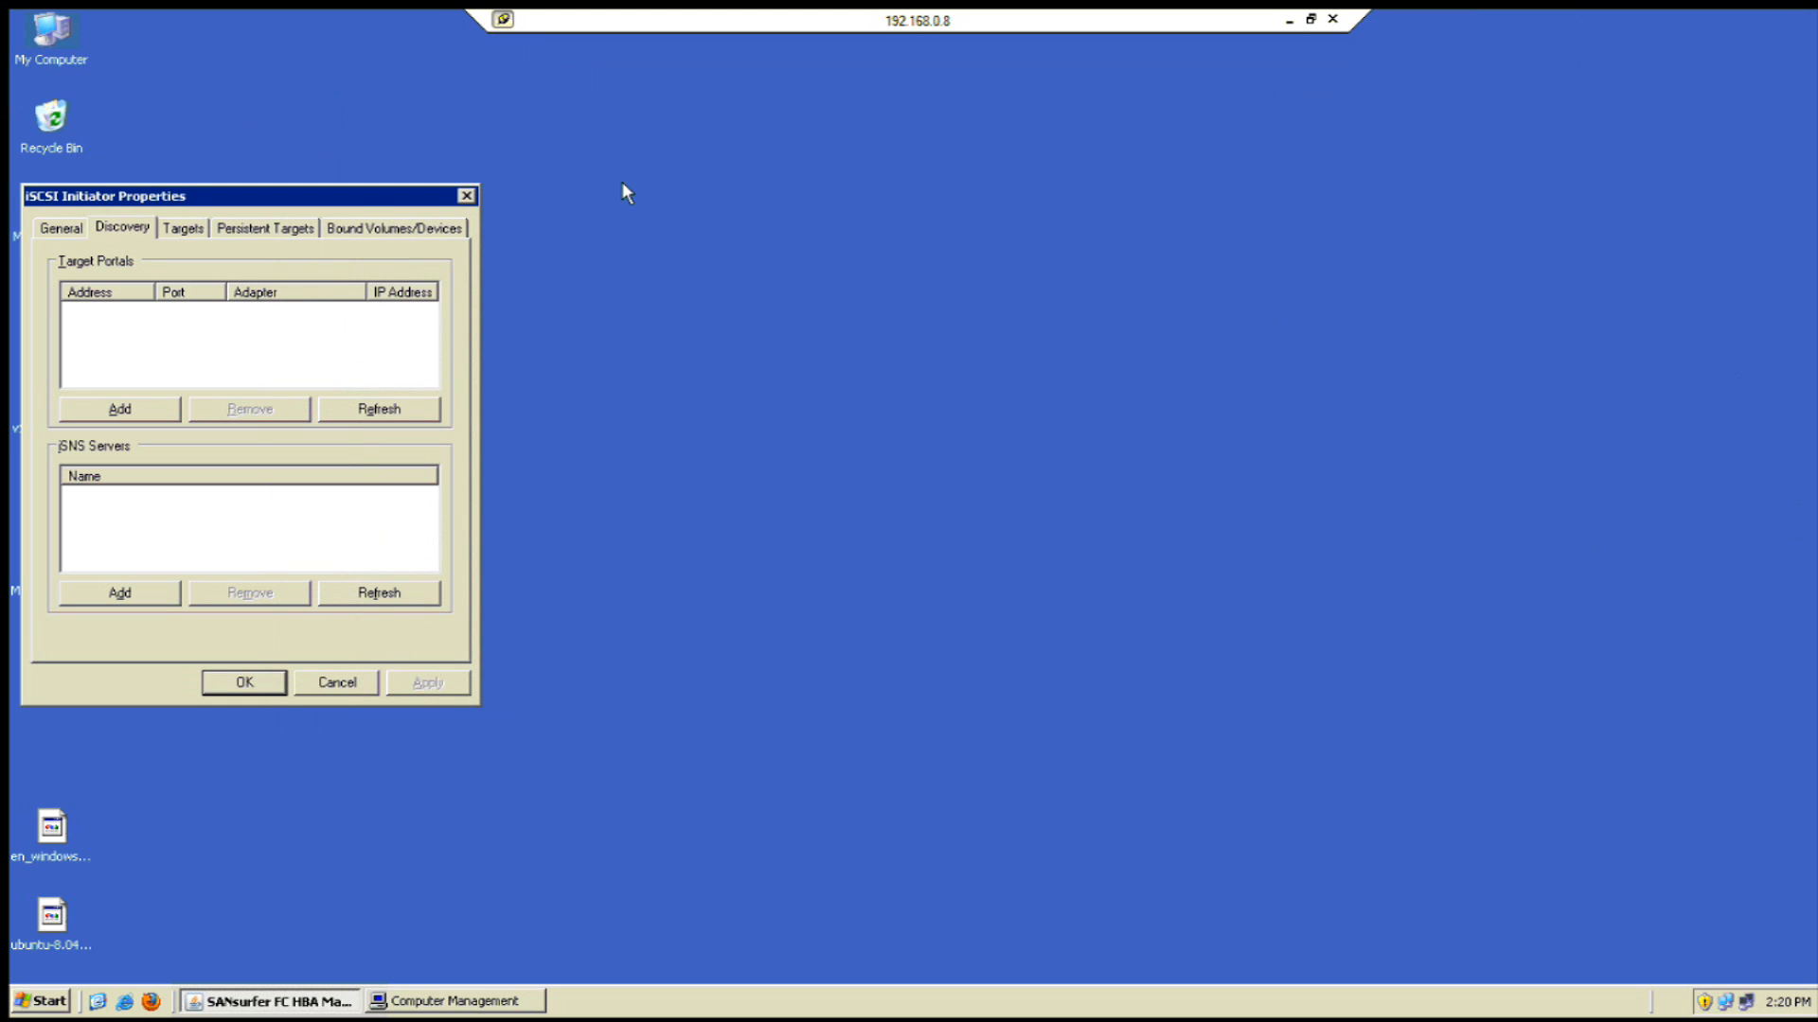
left_click(467, 196)
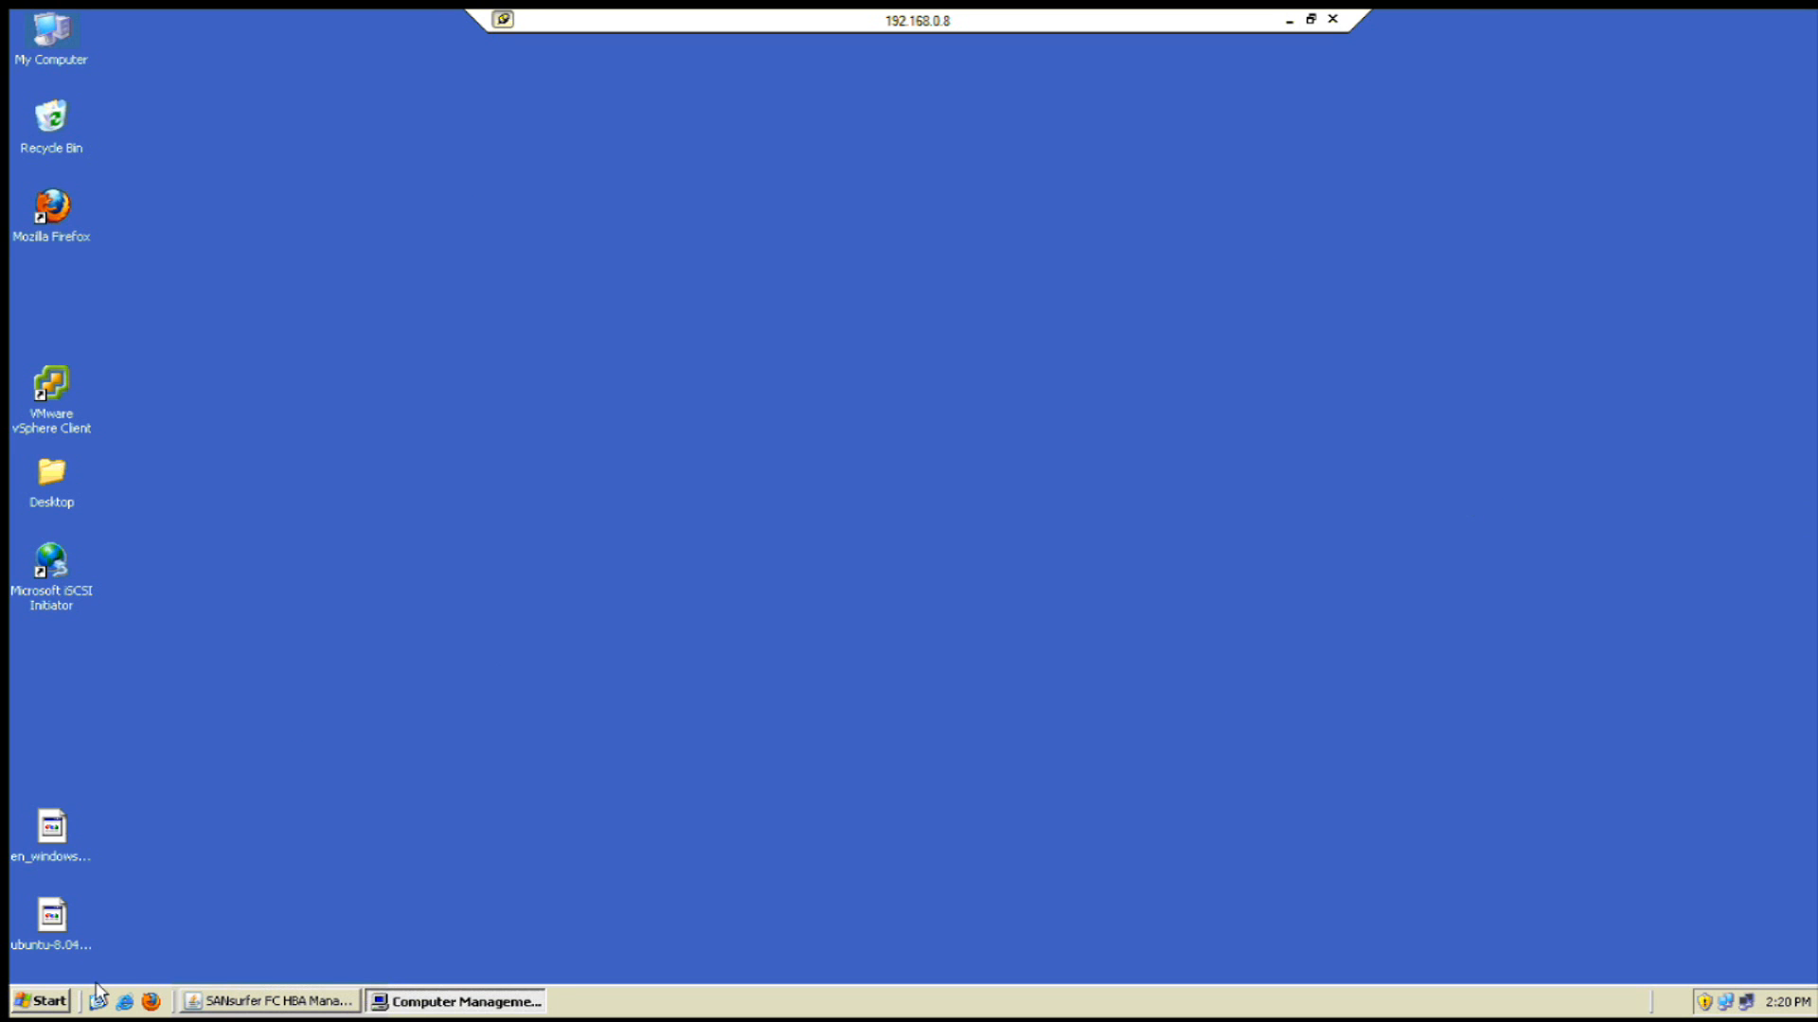
- Use Start > Run to open \\192.168.0.220
left_click(61, 1001)
left_click(299, 742)
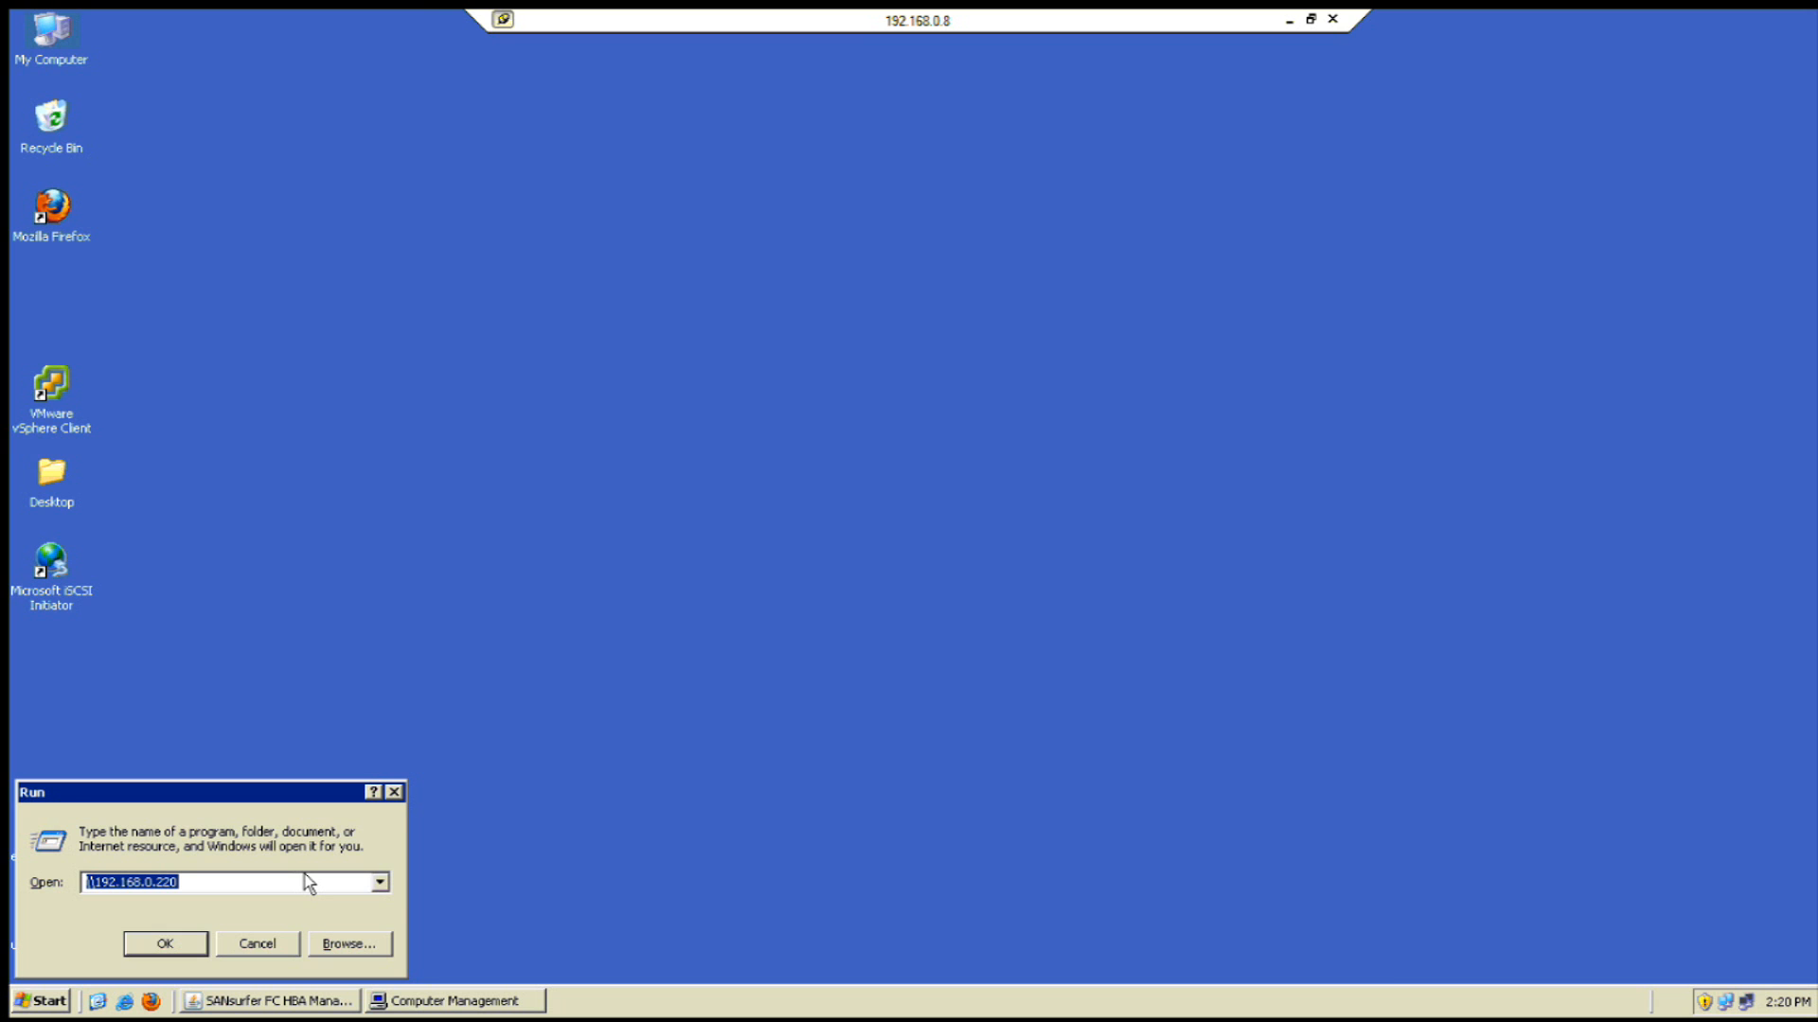
key("Return")
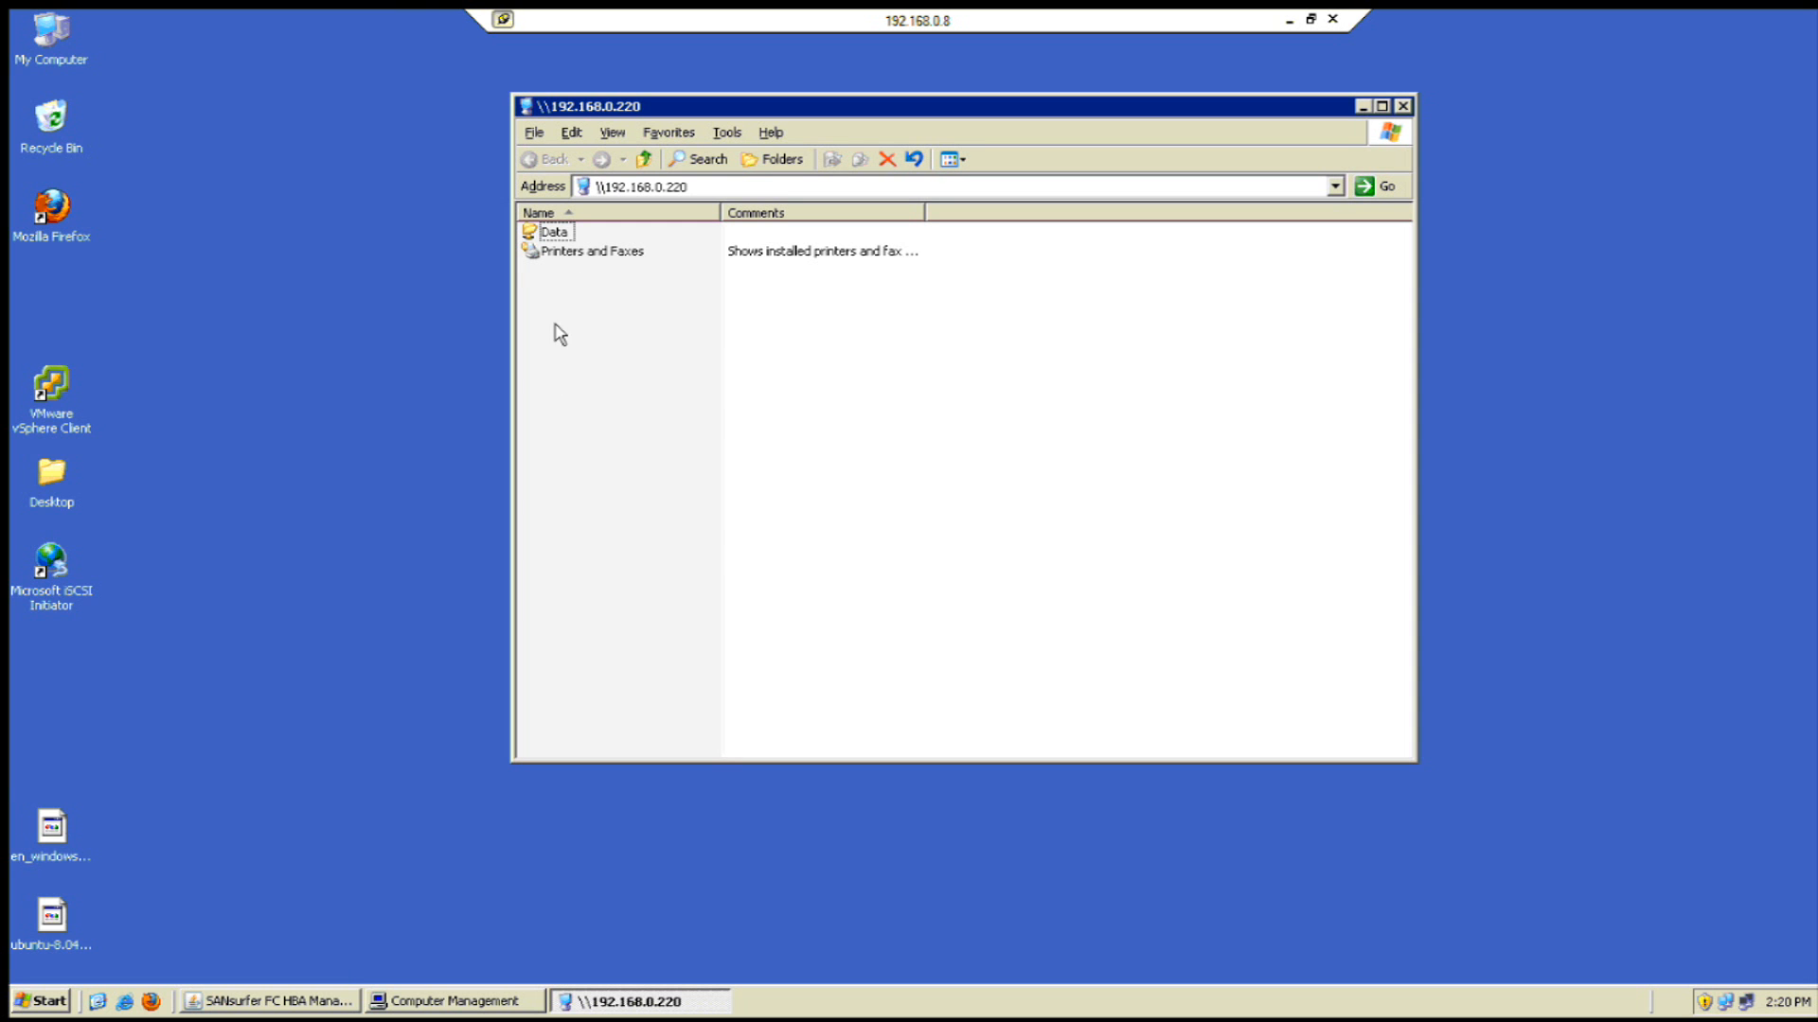
- Copy the SANsurfer FC CLI, iSCSI Initiator and StartupUI desktop shortcuts into the Data share
double_click(557, 237)
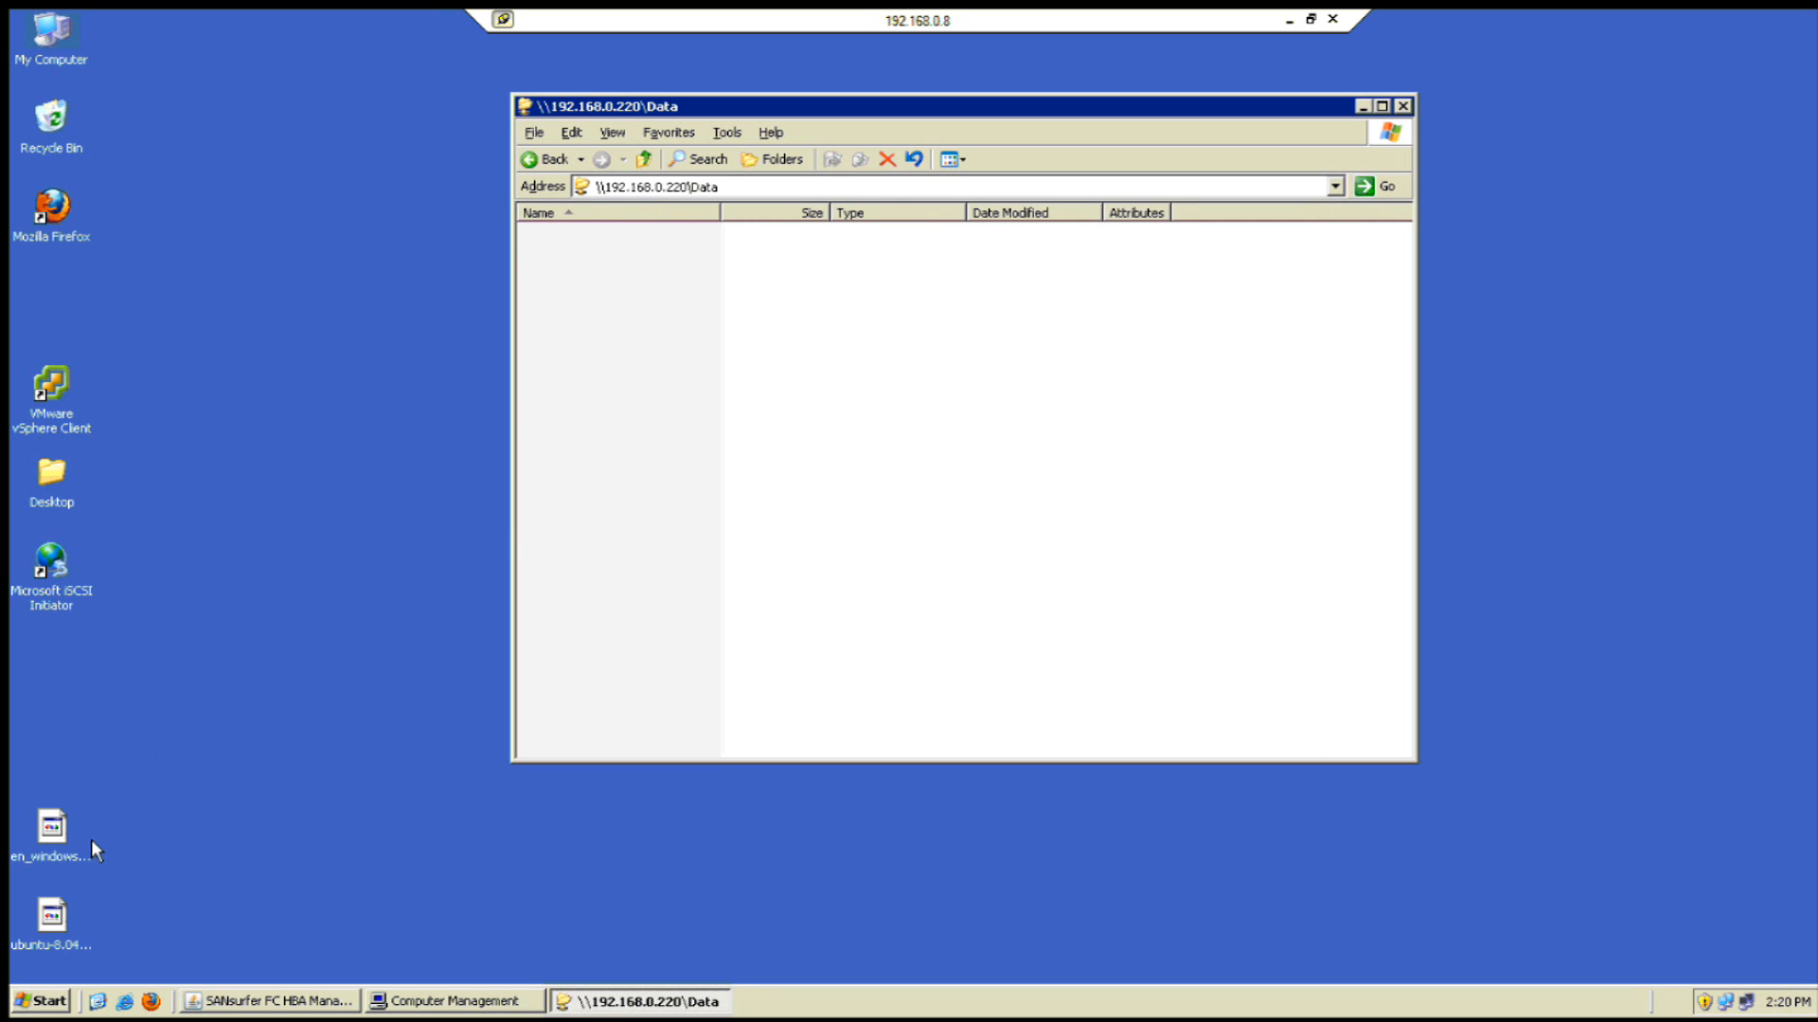
double_click(54, 483)
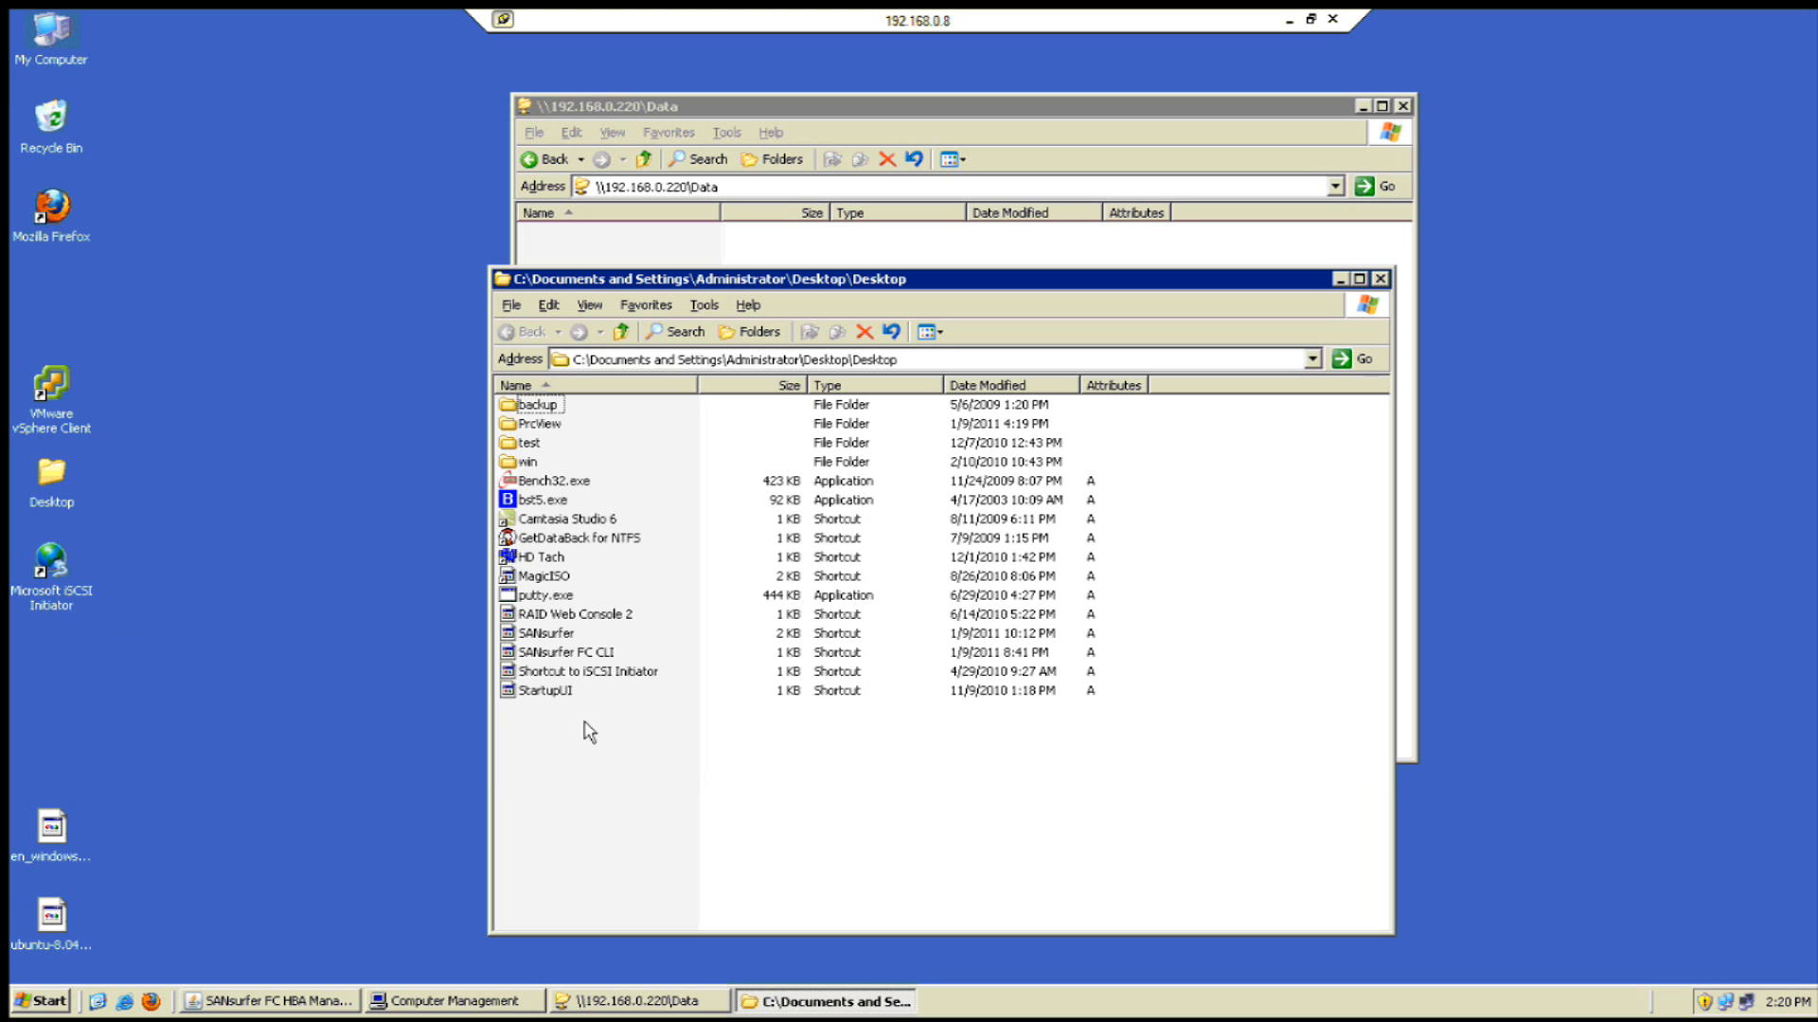
left_click_drag(589, 730, 547, 655)
right_click(549, 660)
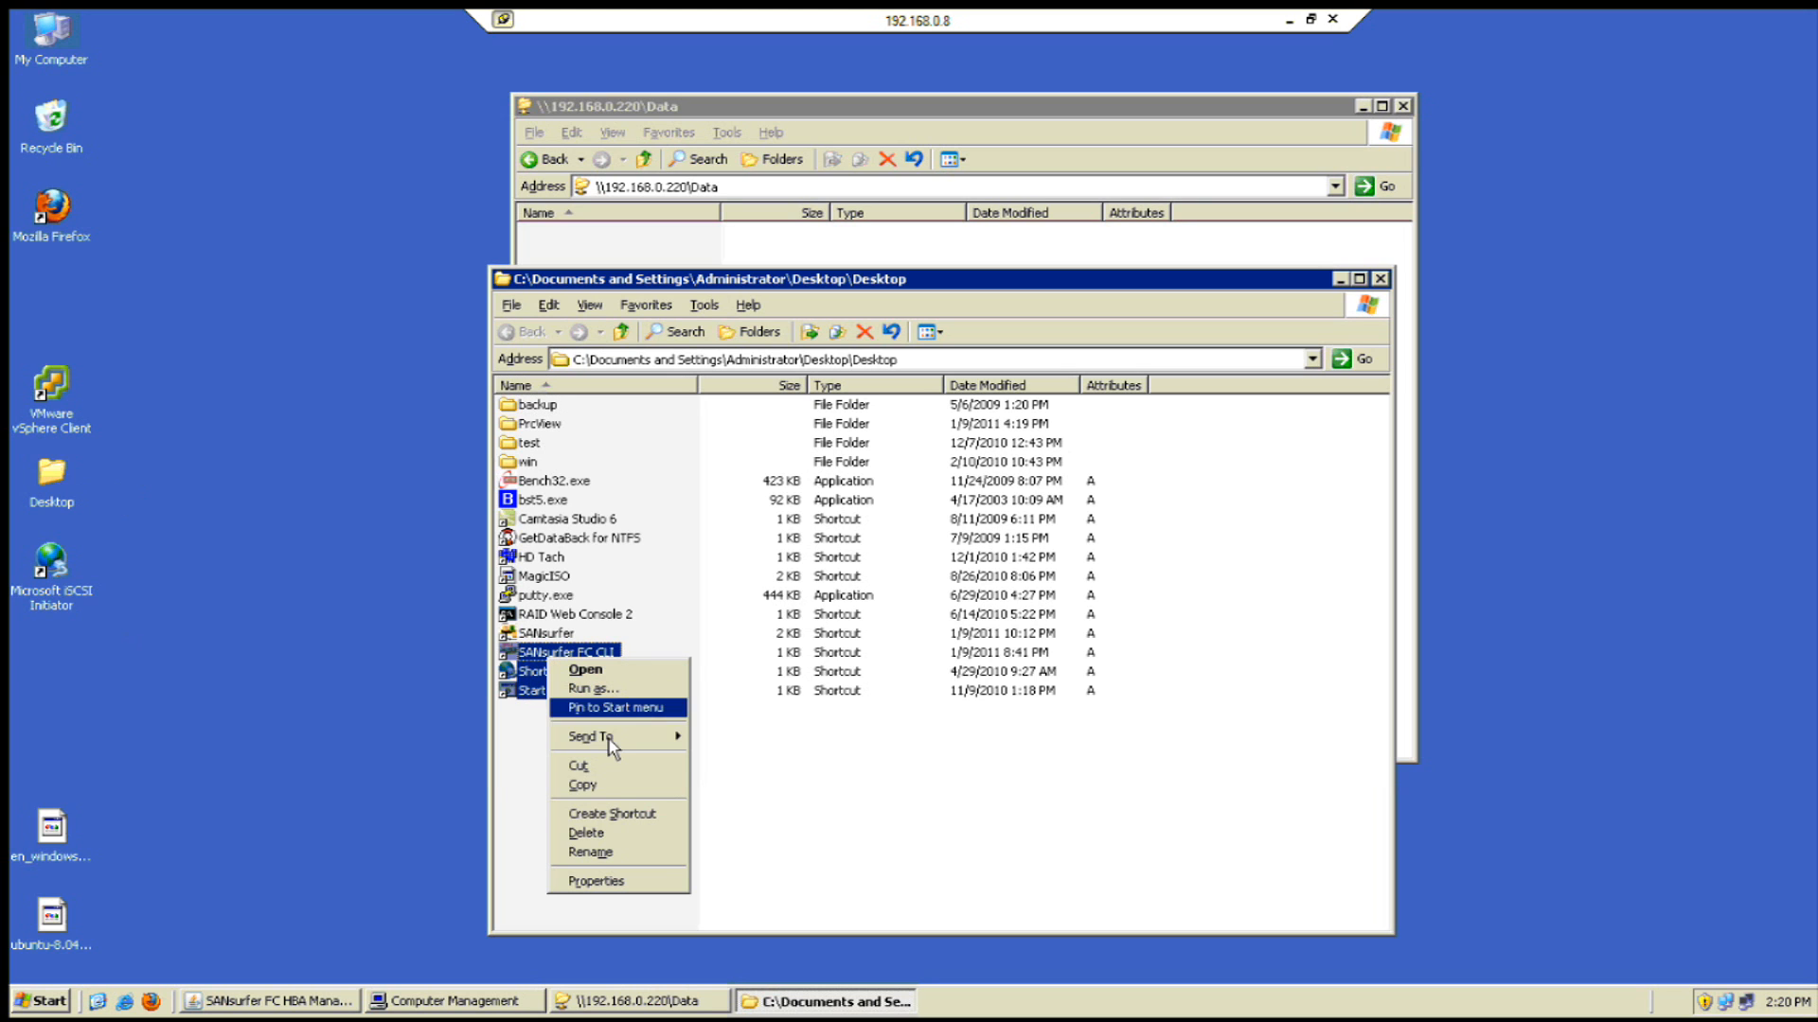
left_click(582, 785)
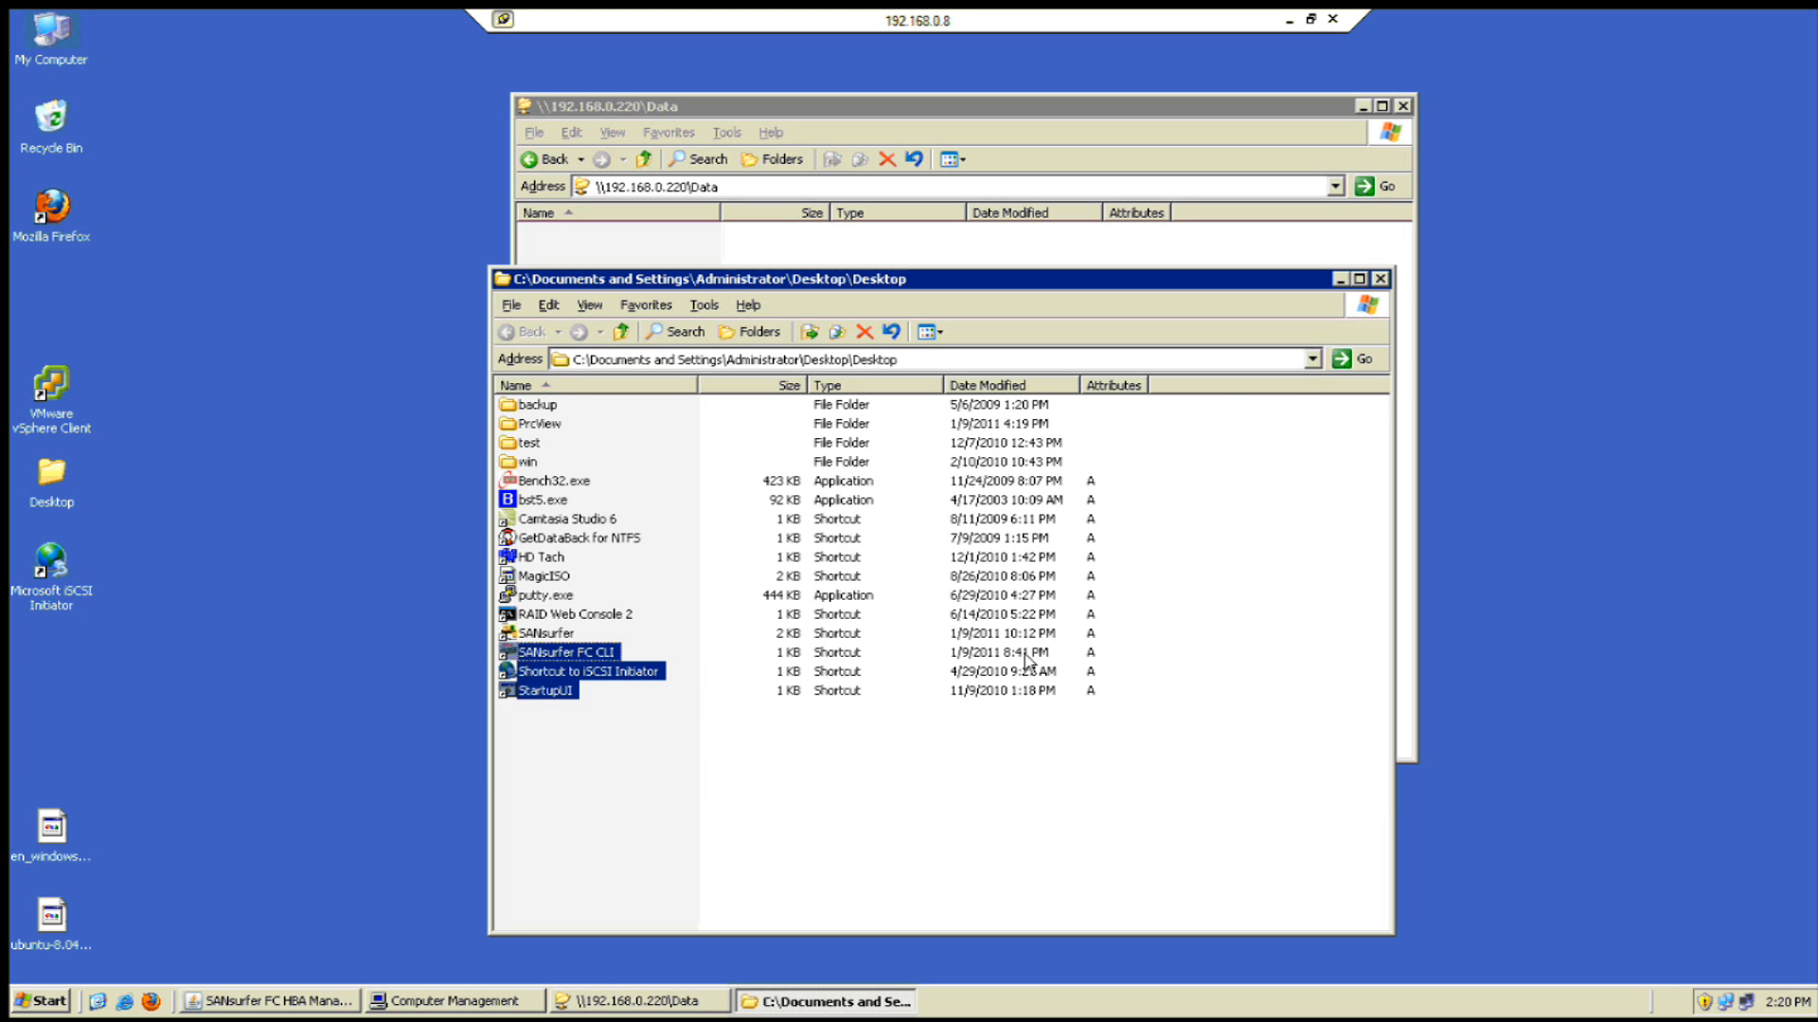
left_click(1381, 278)
right_click(735, 403)
left_click(839, 522)
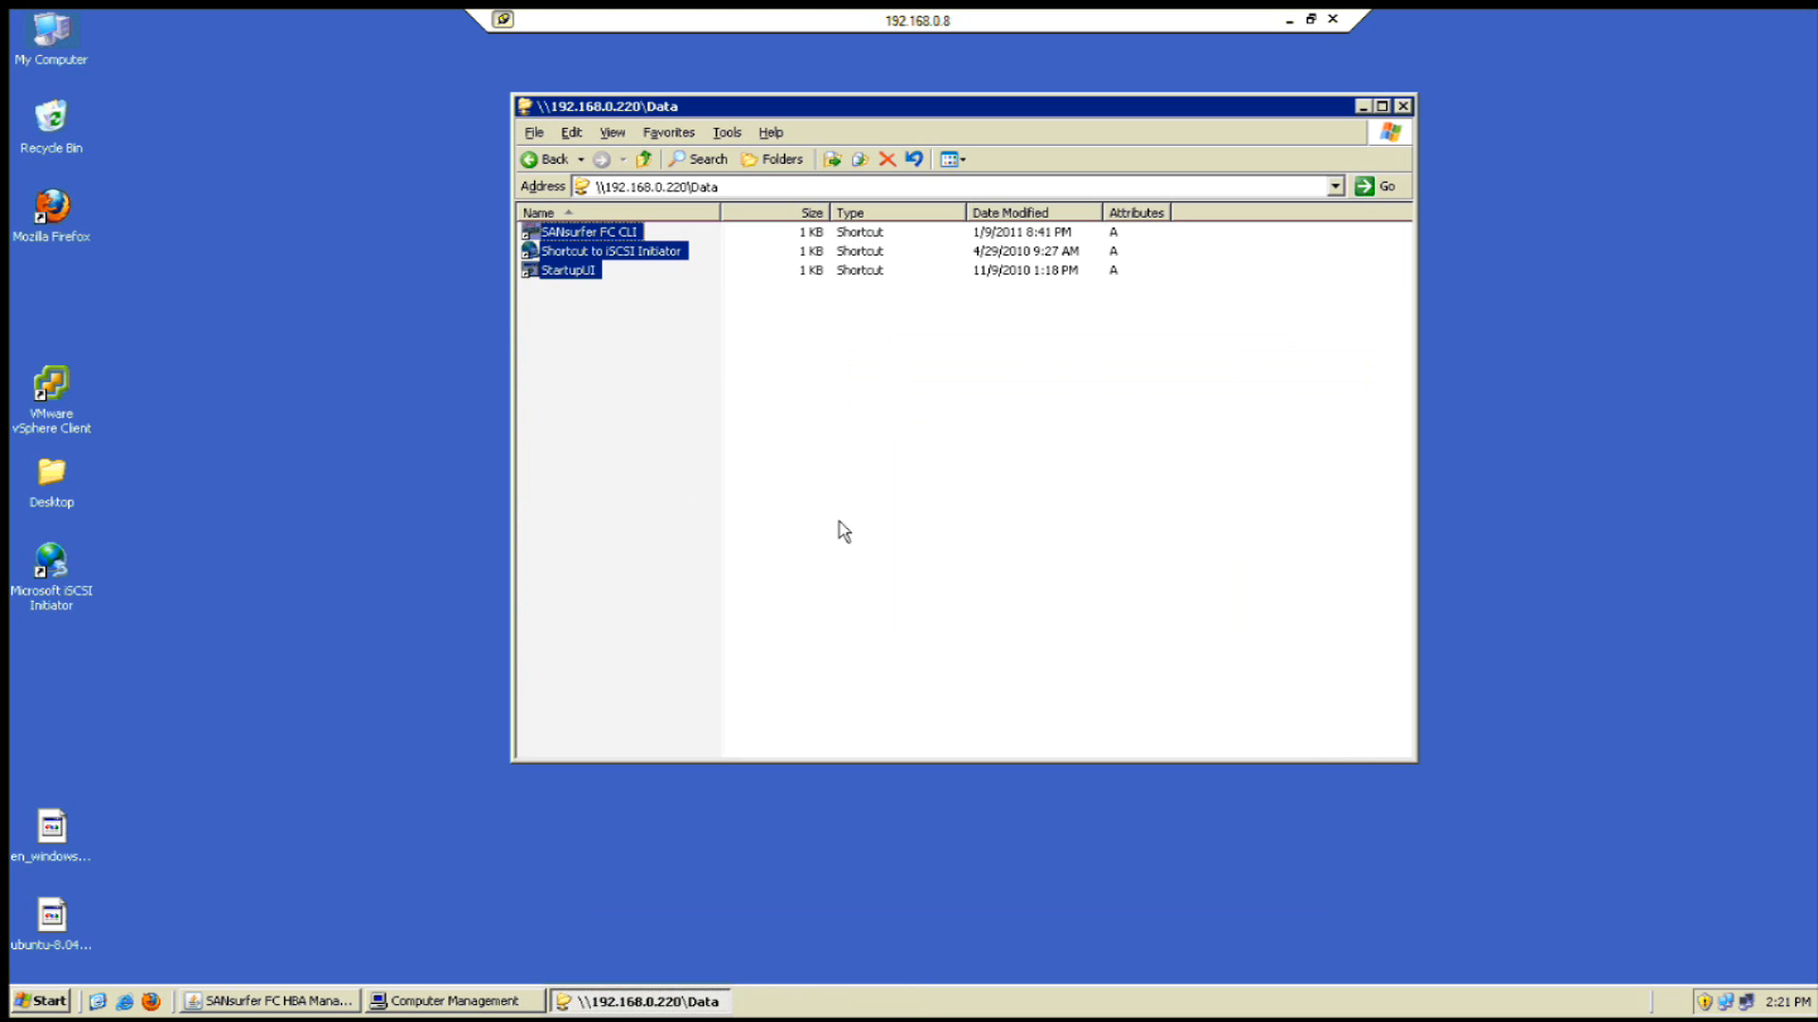
left_click(837, 517)
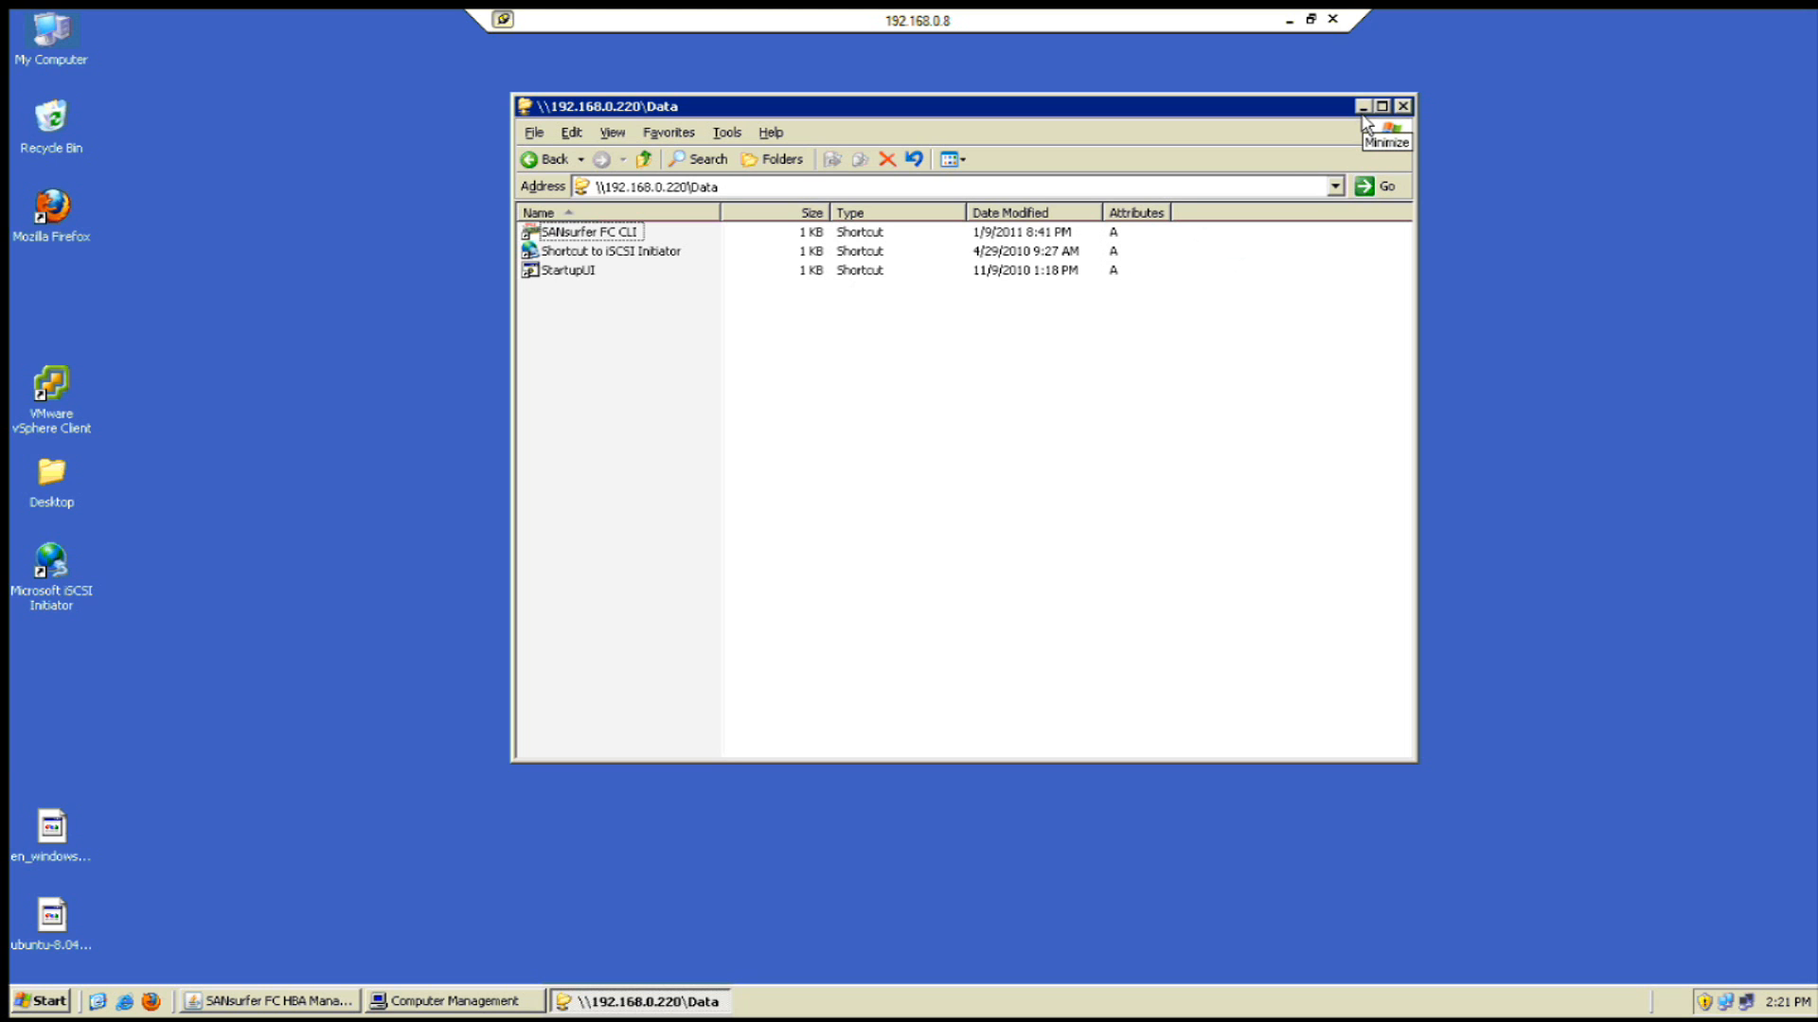
- In the iSCSI target manager, create target1, acknowledge the reset notice, and open target0
left_click(1288, 20)
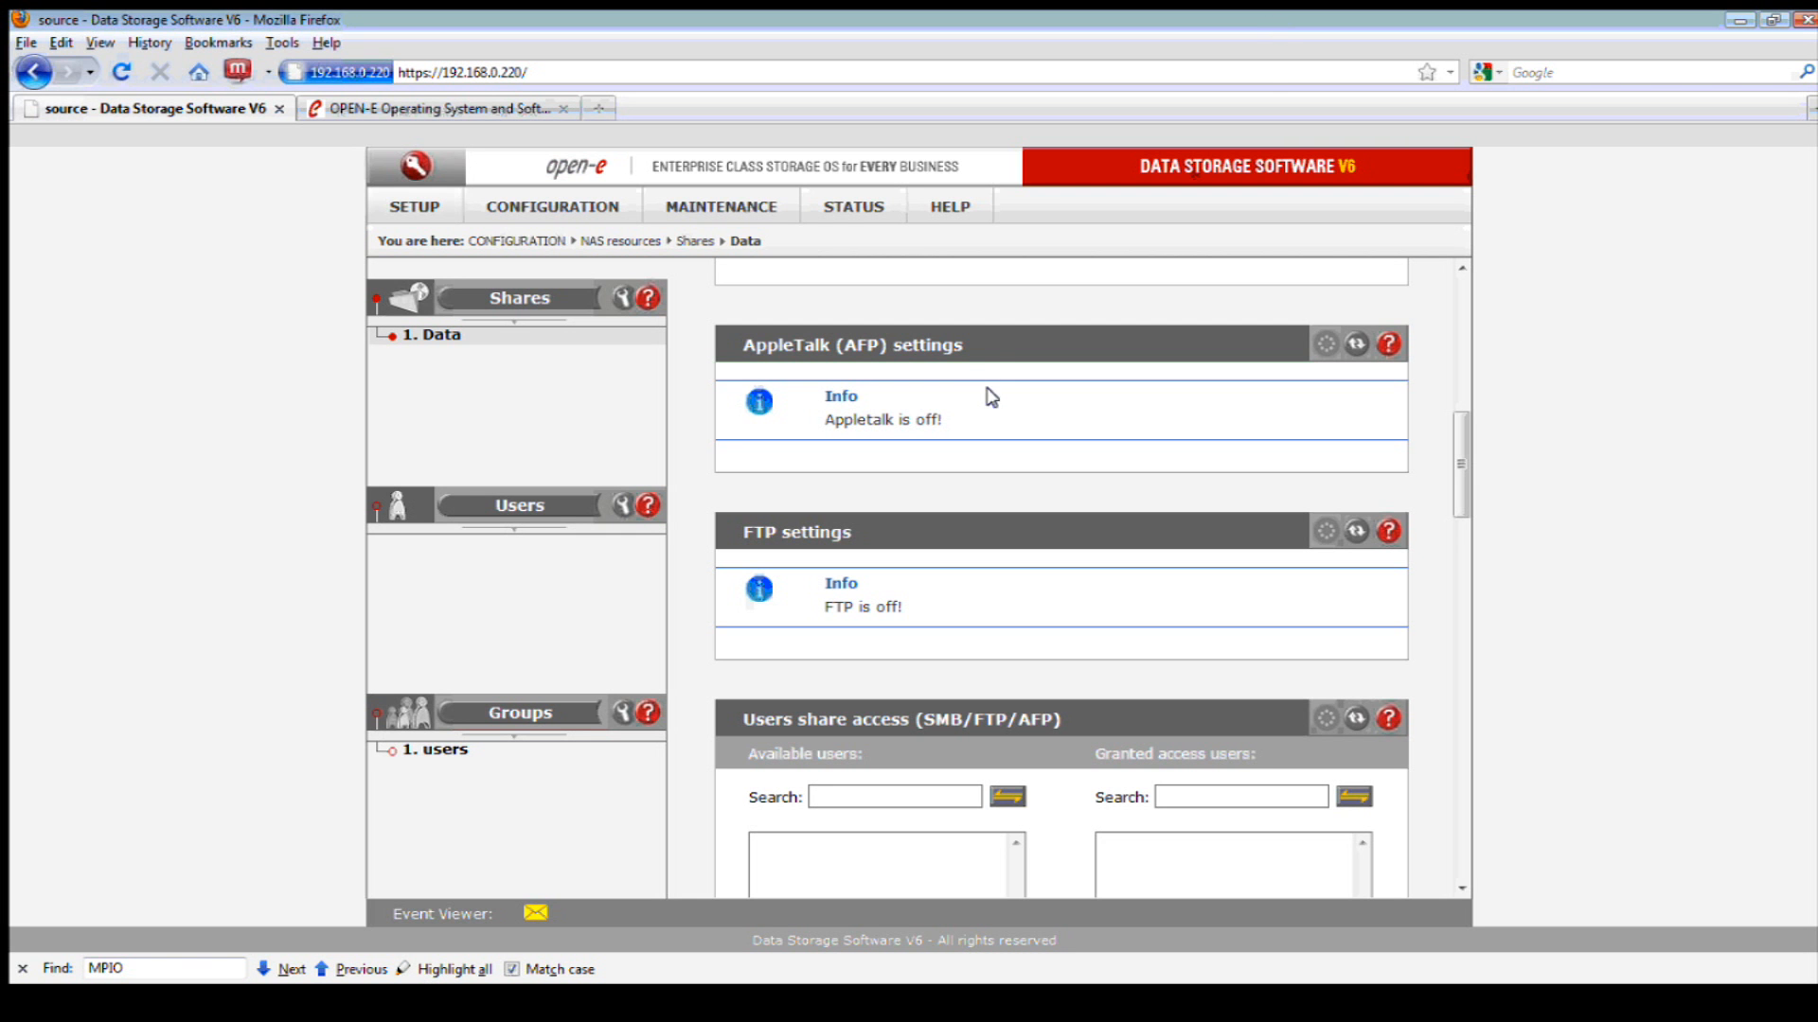
left_click(582, 210)
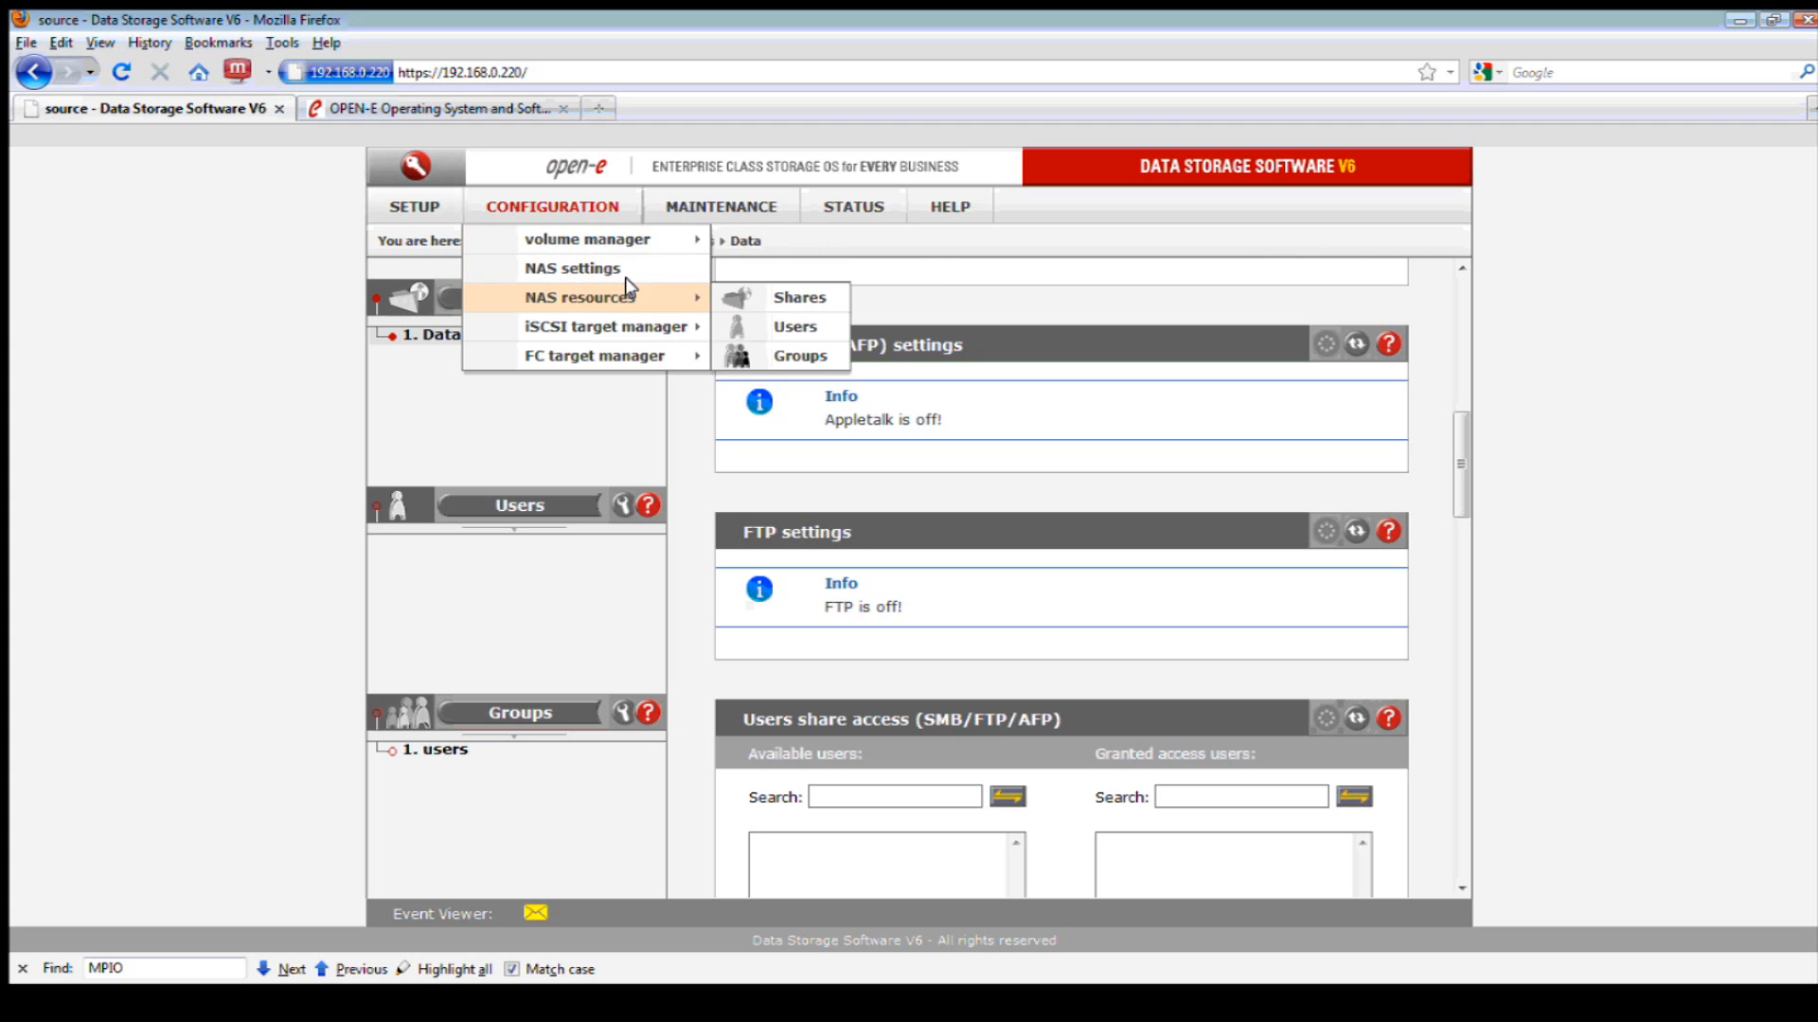
mouse_move(643, 329)
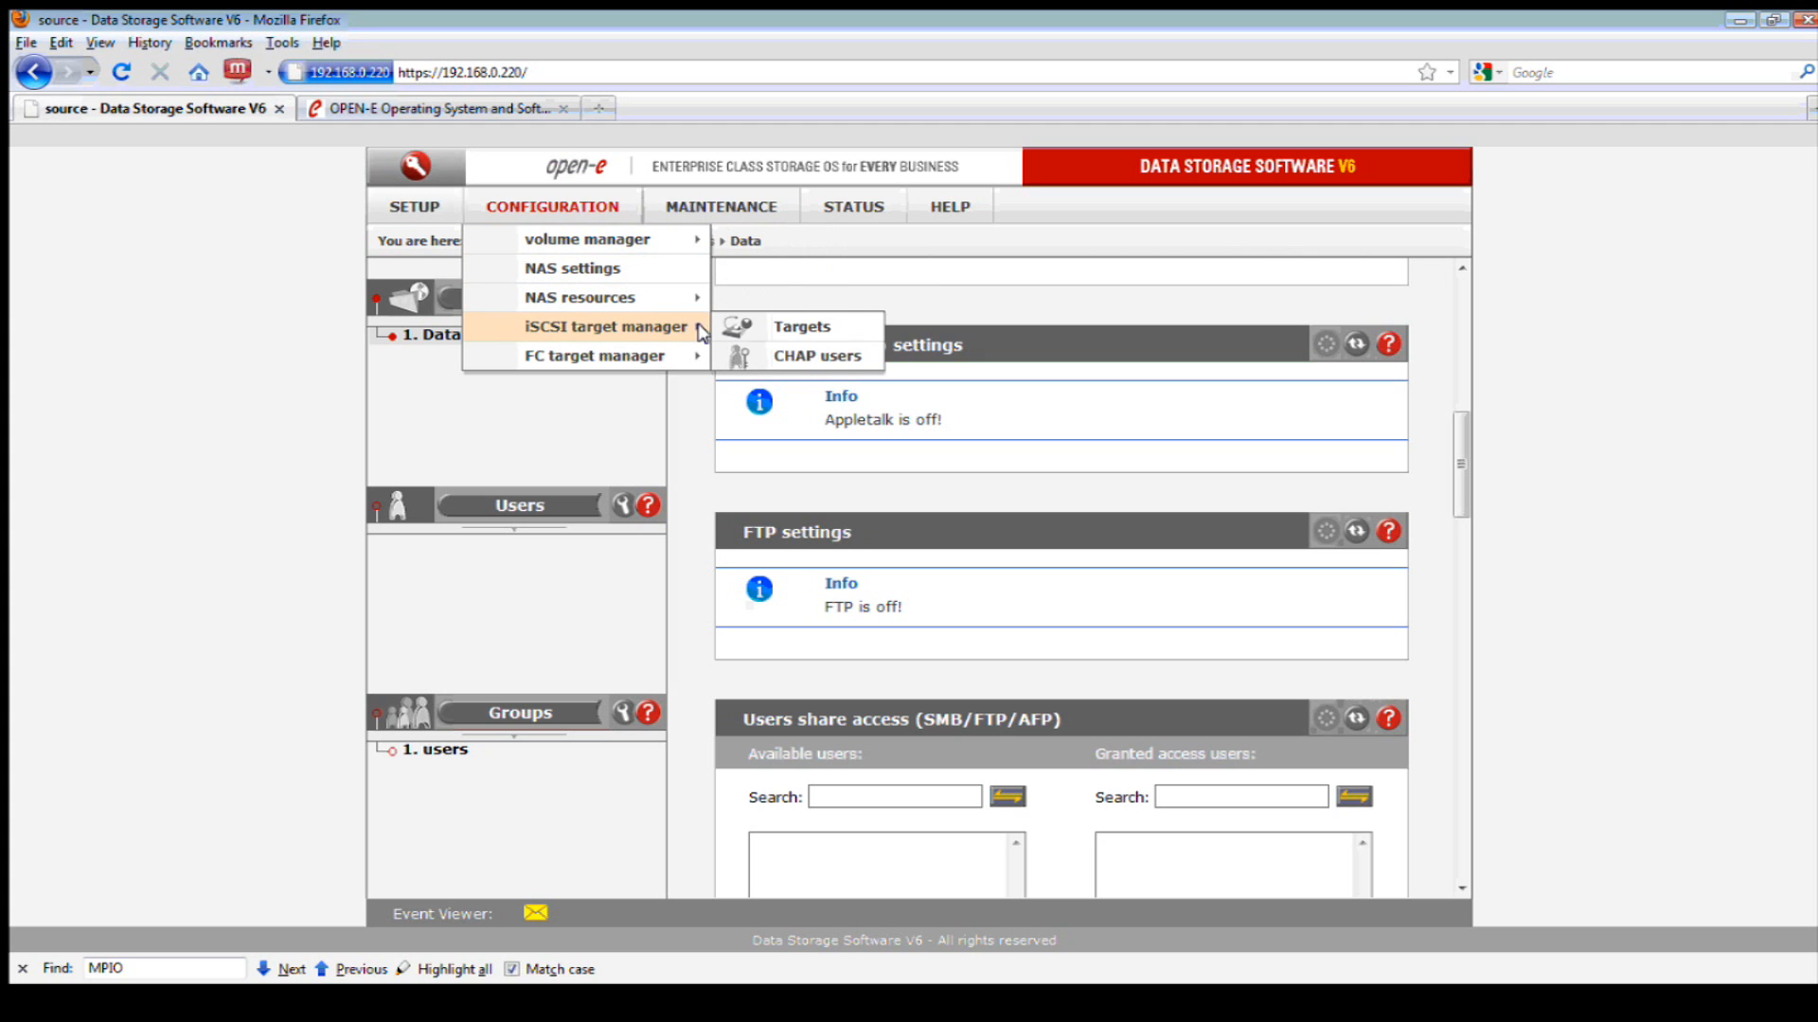
left_click(838, 327)
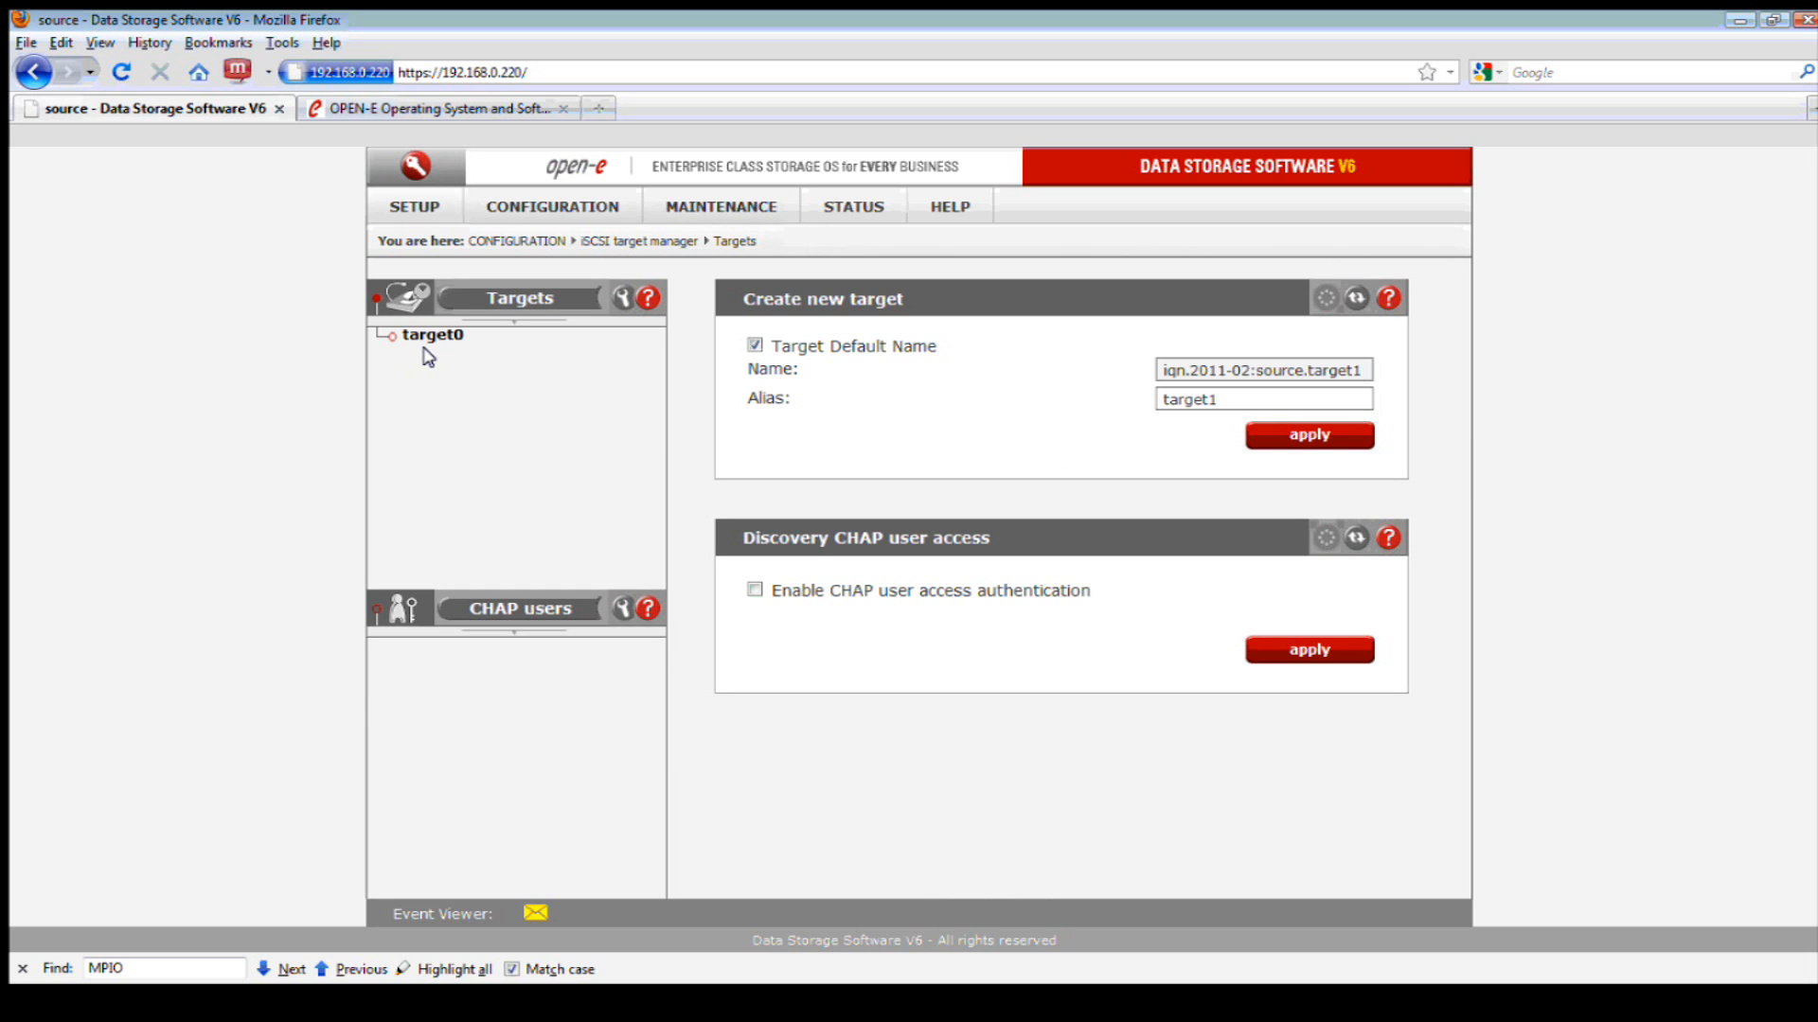
left_click(1307, 439)
left_click(915, 548)
left_click(431, 335)
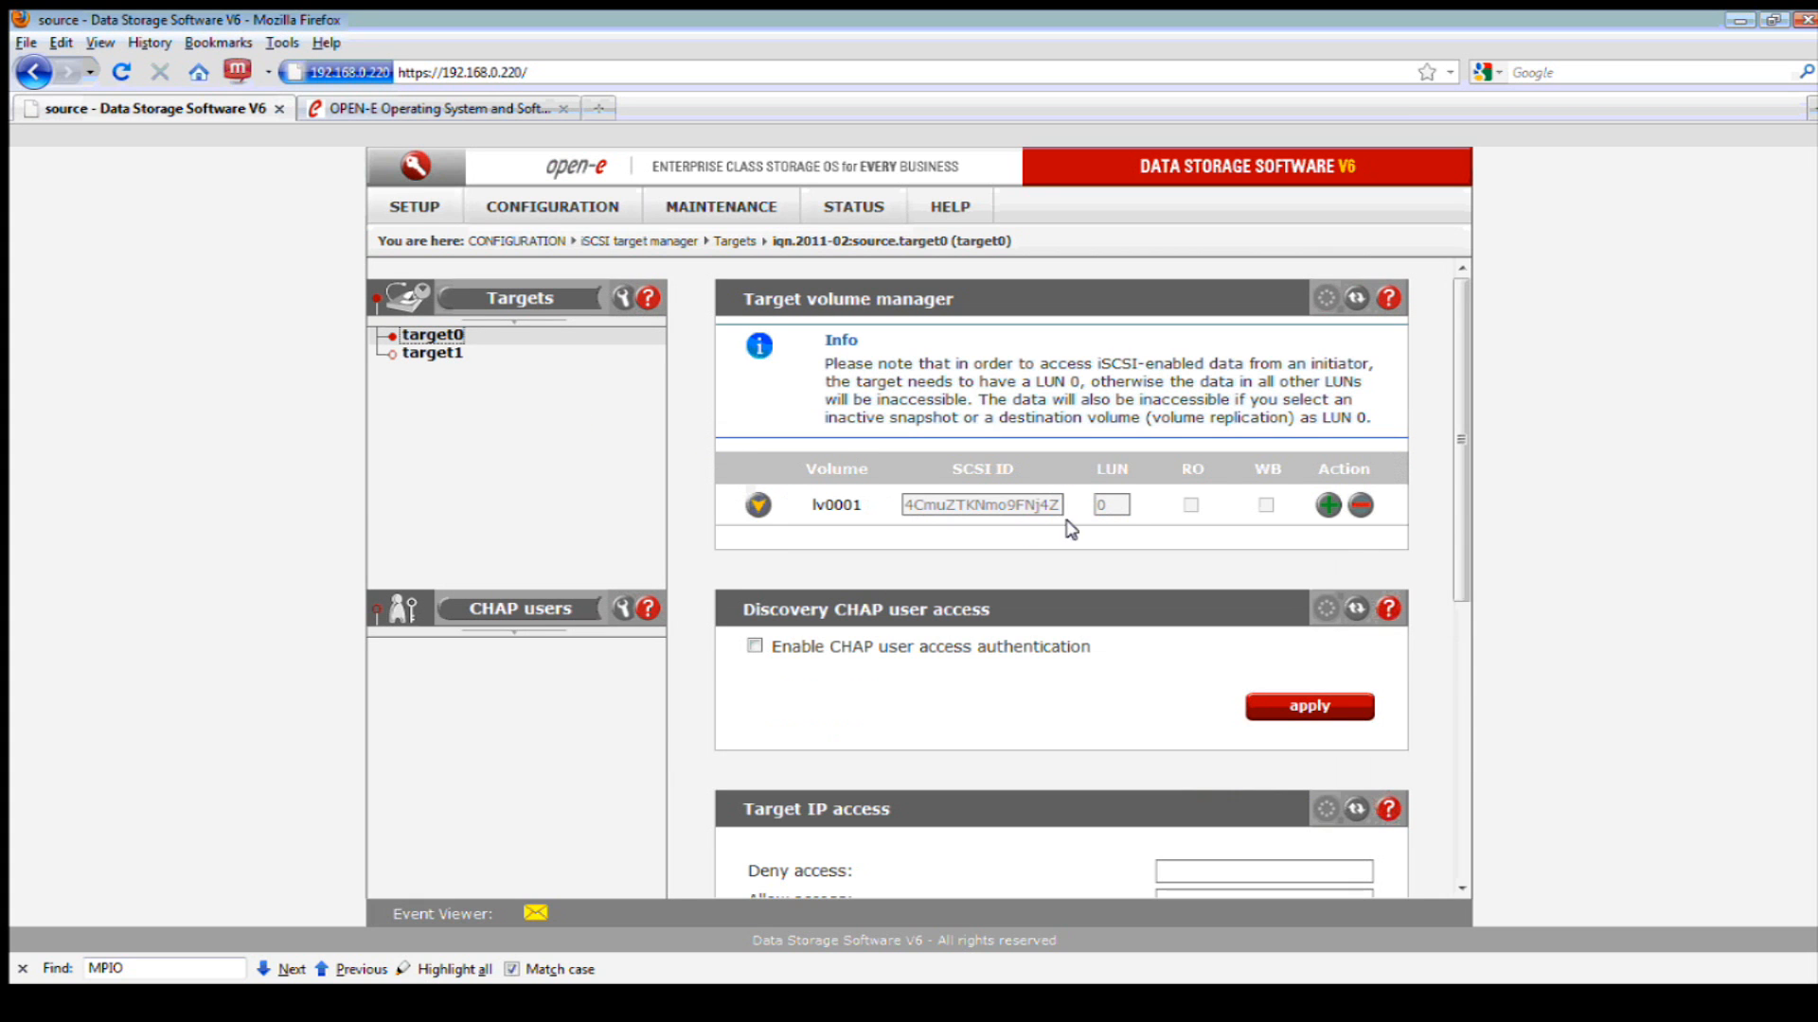
- Detach lv0001 from target0, then re-add it as LUN 0, confirming both reset warnings
left_click(1361, 507)
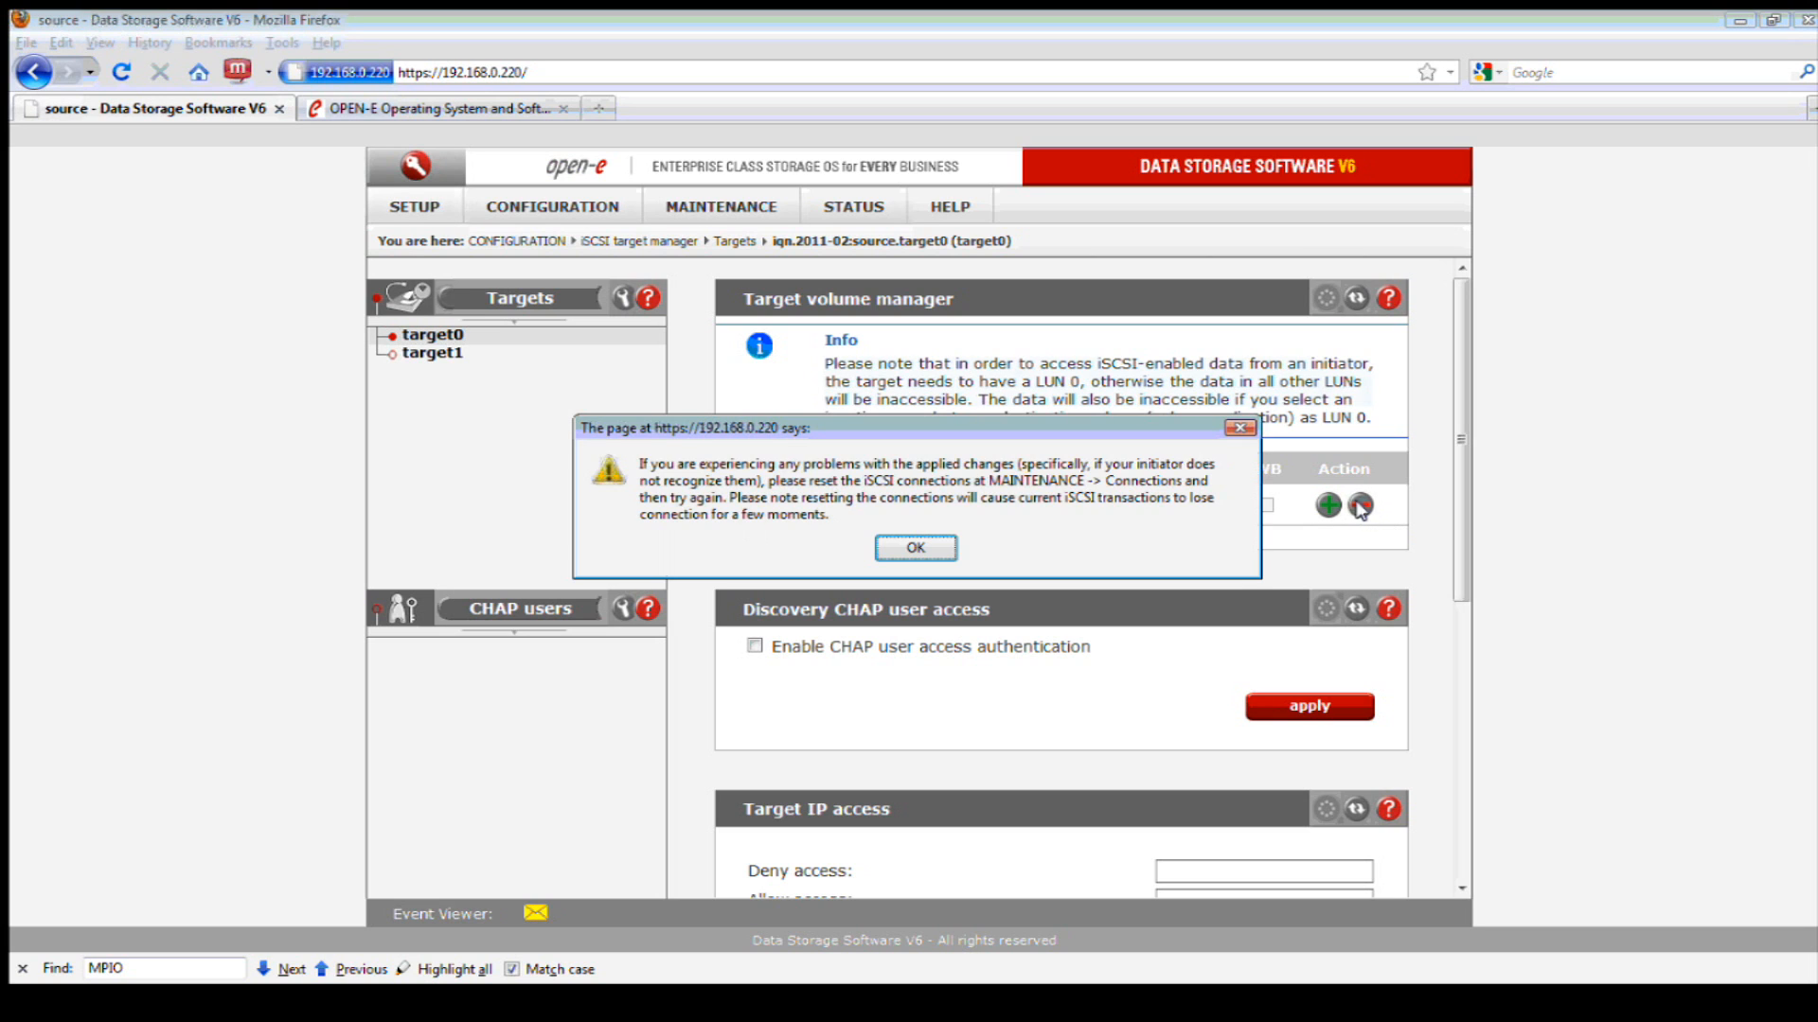
left_click(915, 548)
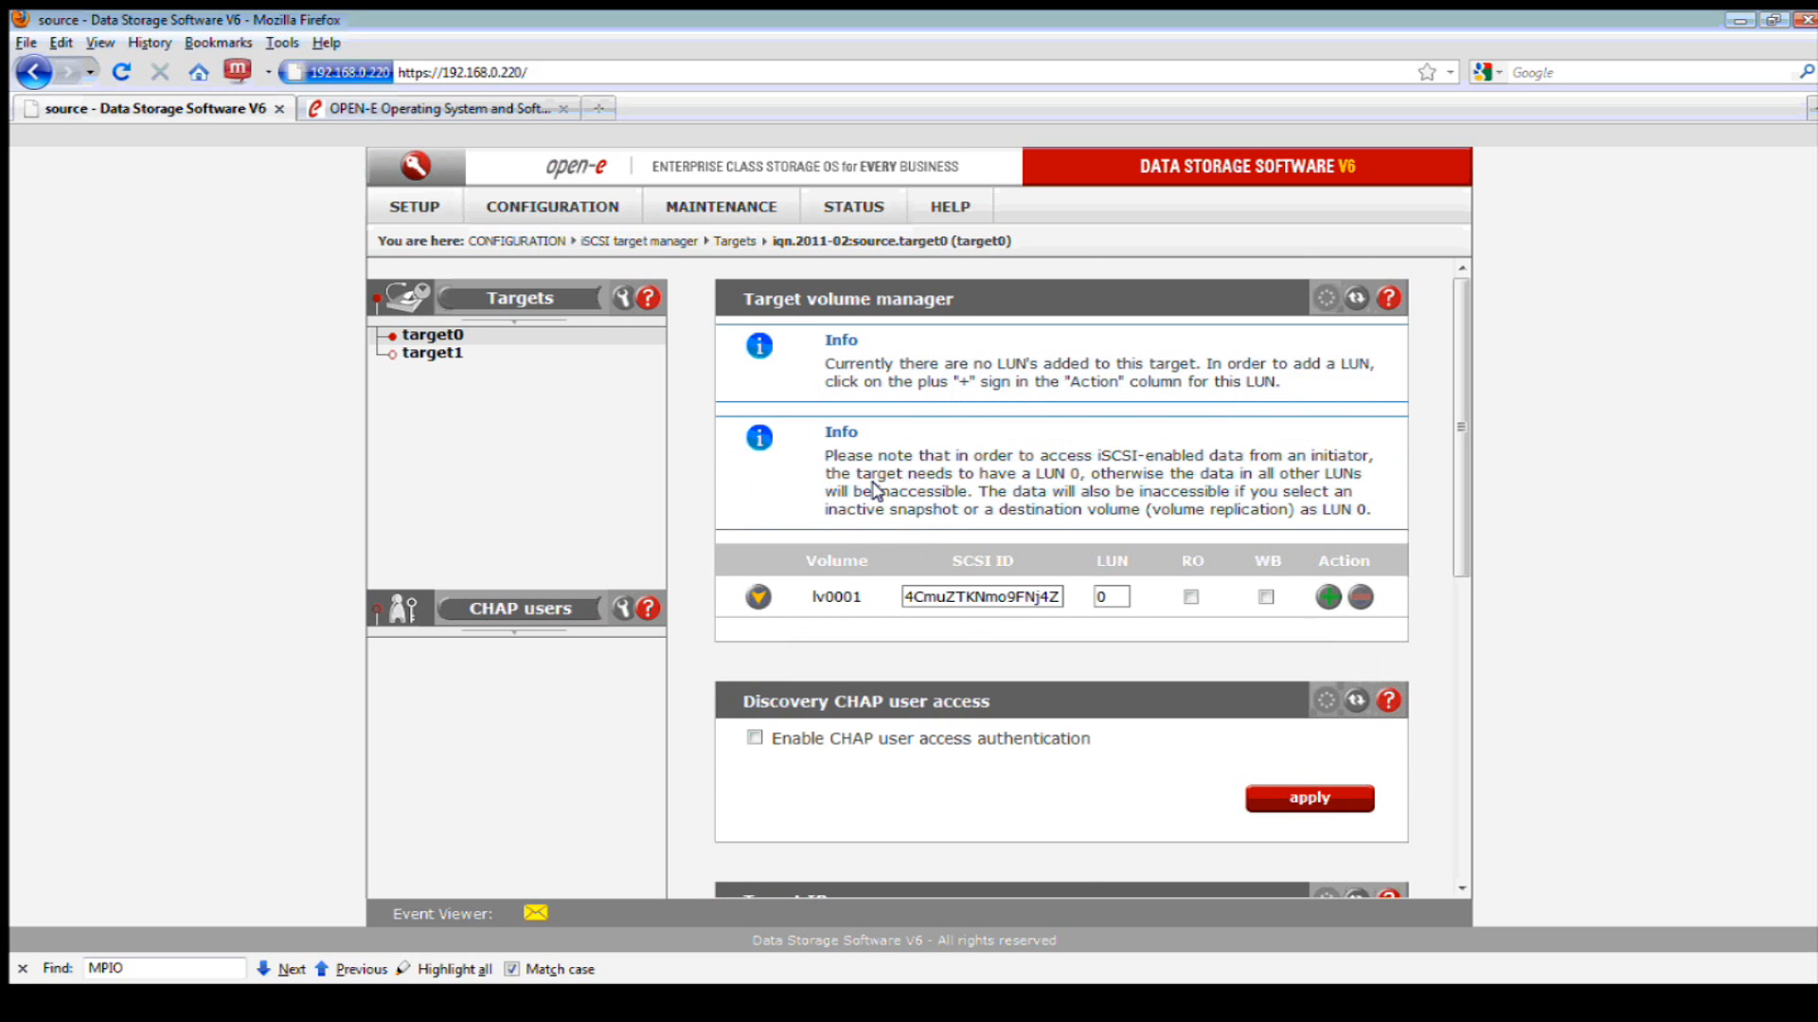
left_click(759, 596)
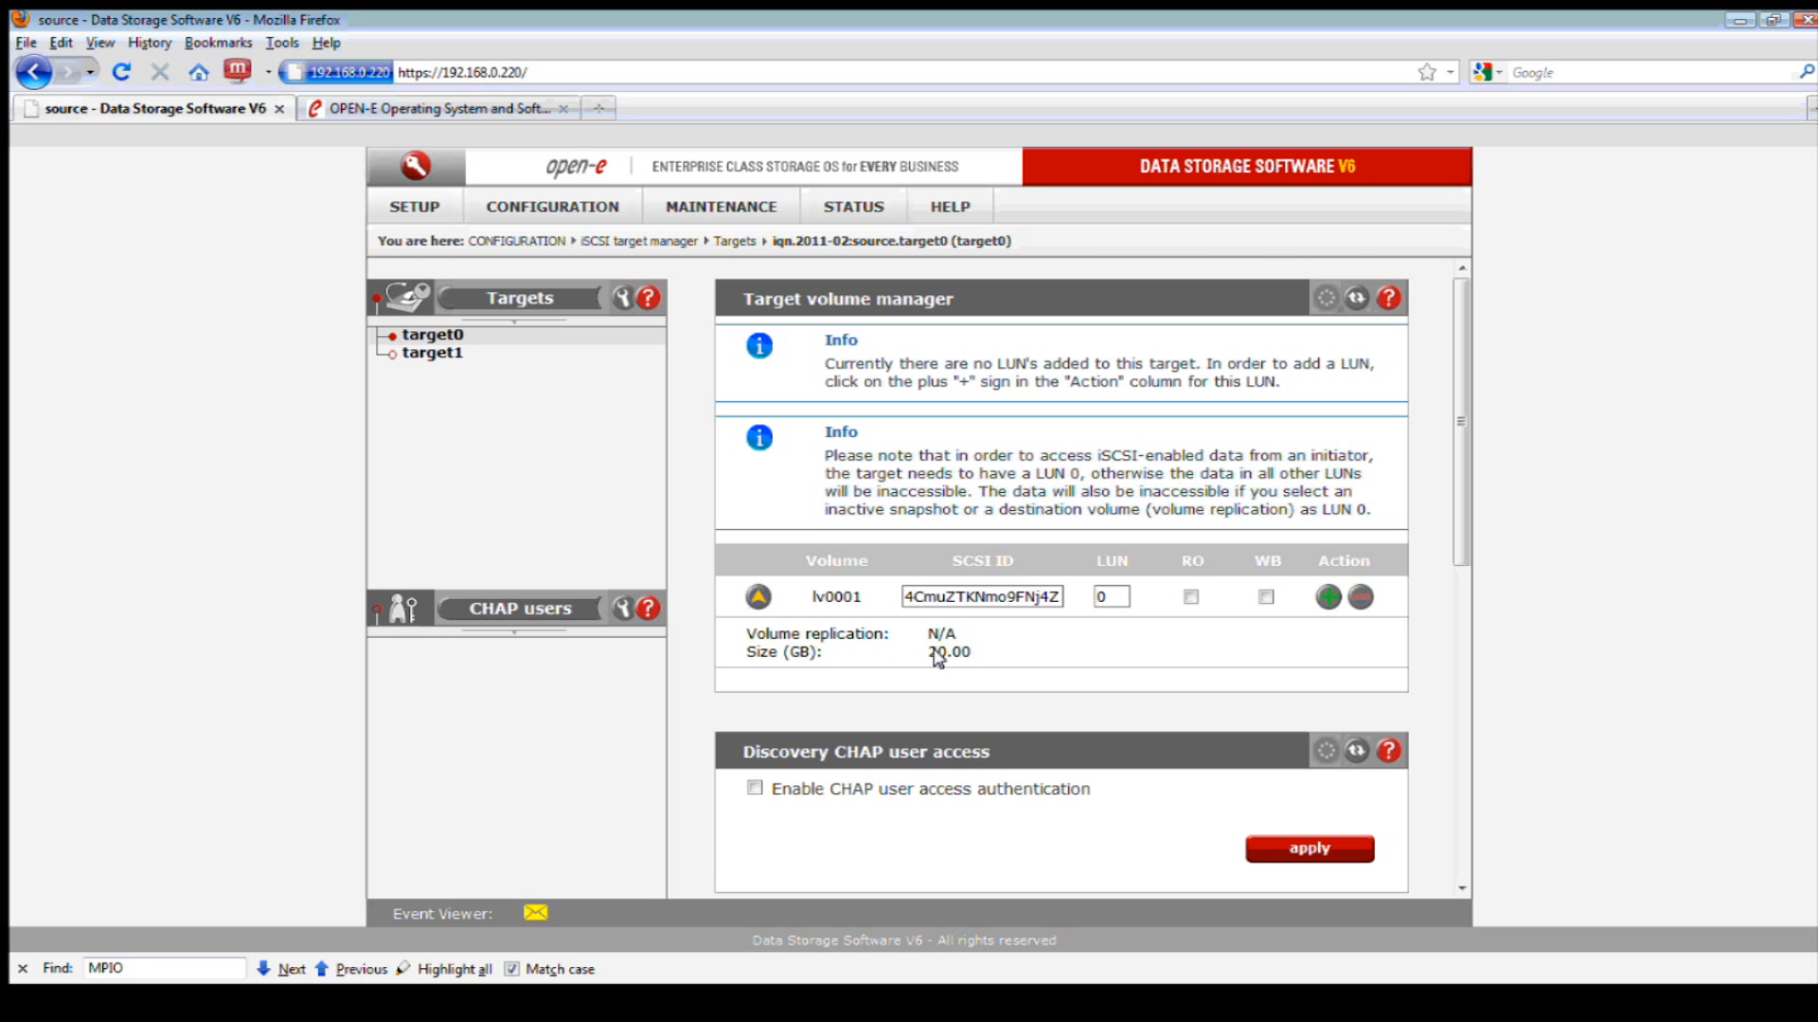
left_click(1328, 597)
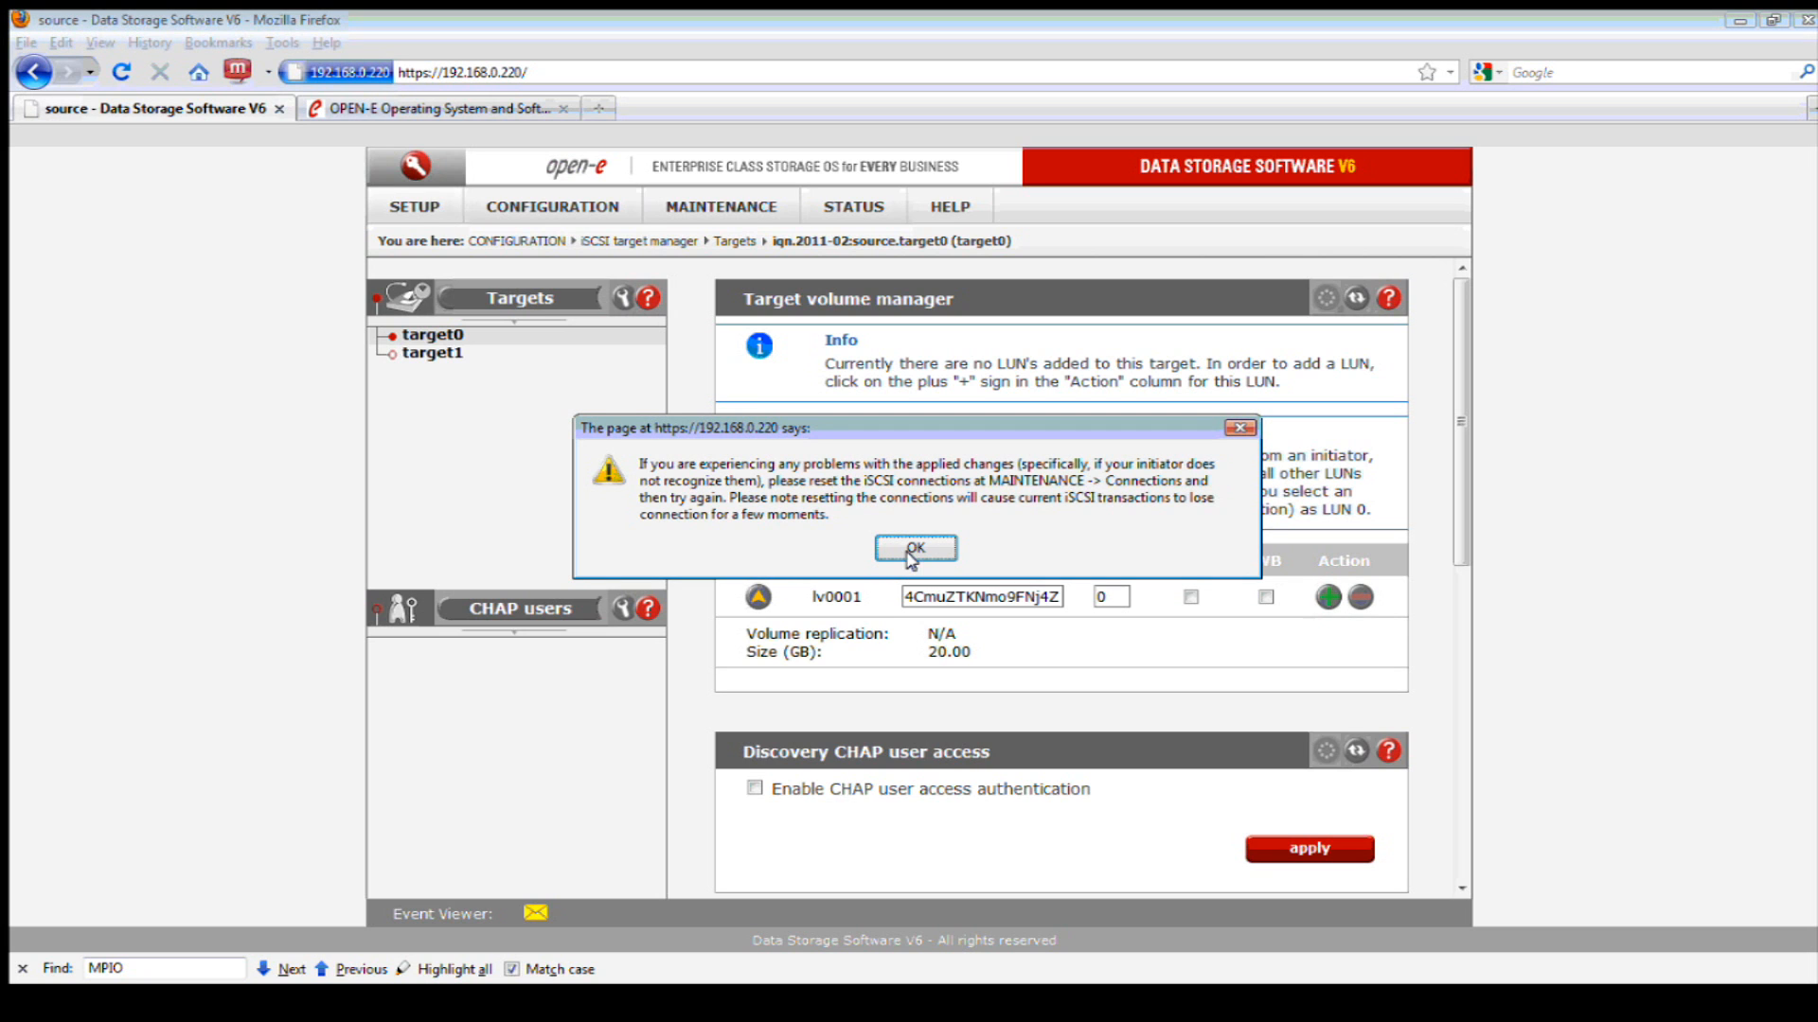
left_click(913, 548)
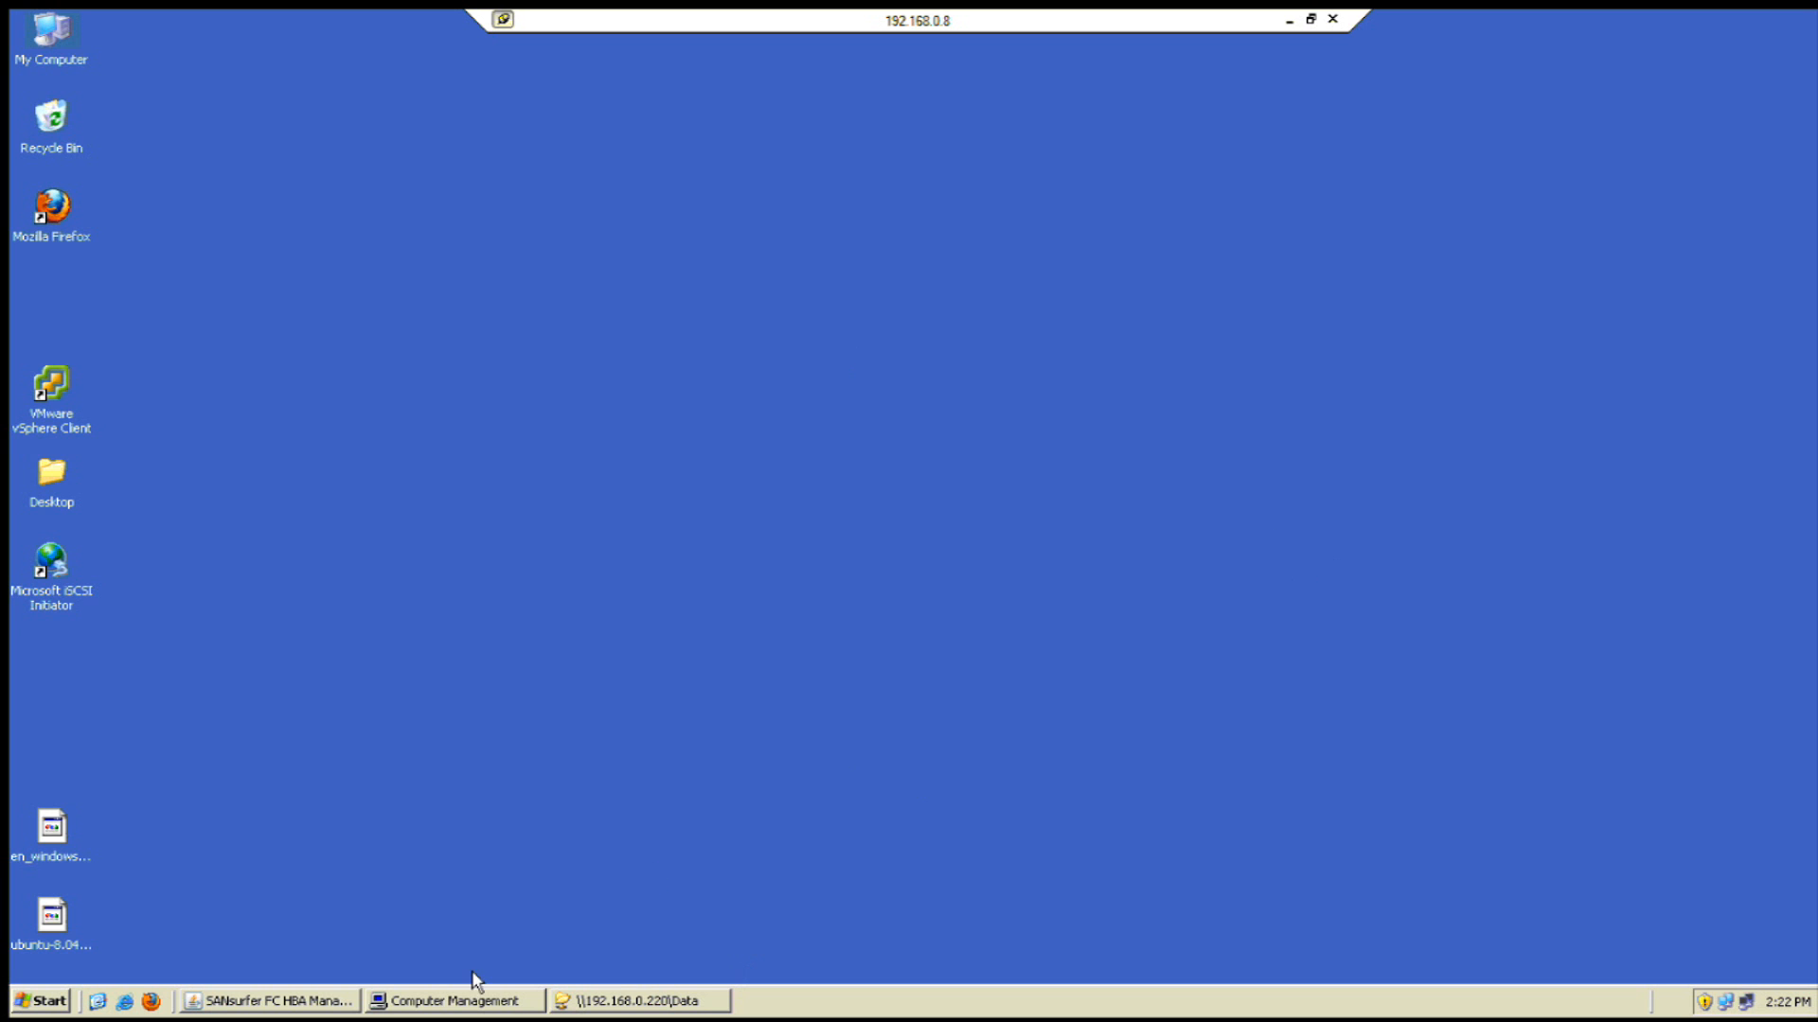
- Launch Microsoft iSCSI Initiator and add 192.168.0.220 as a target portal
left_click(1311, 20)
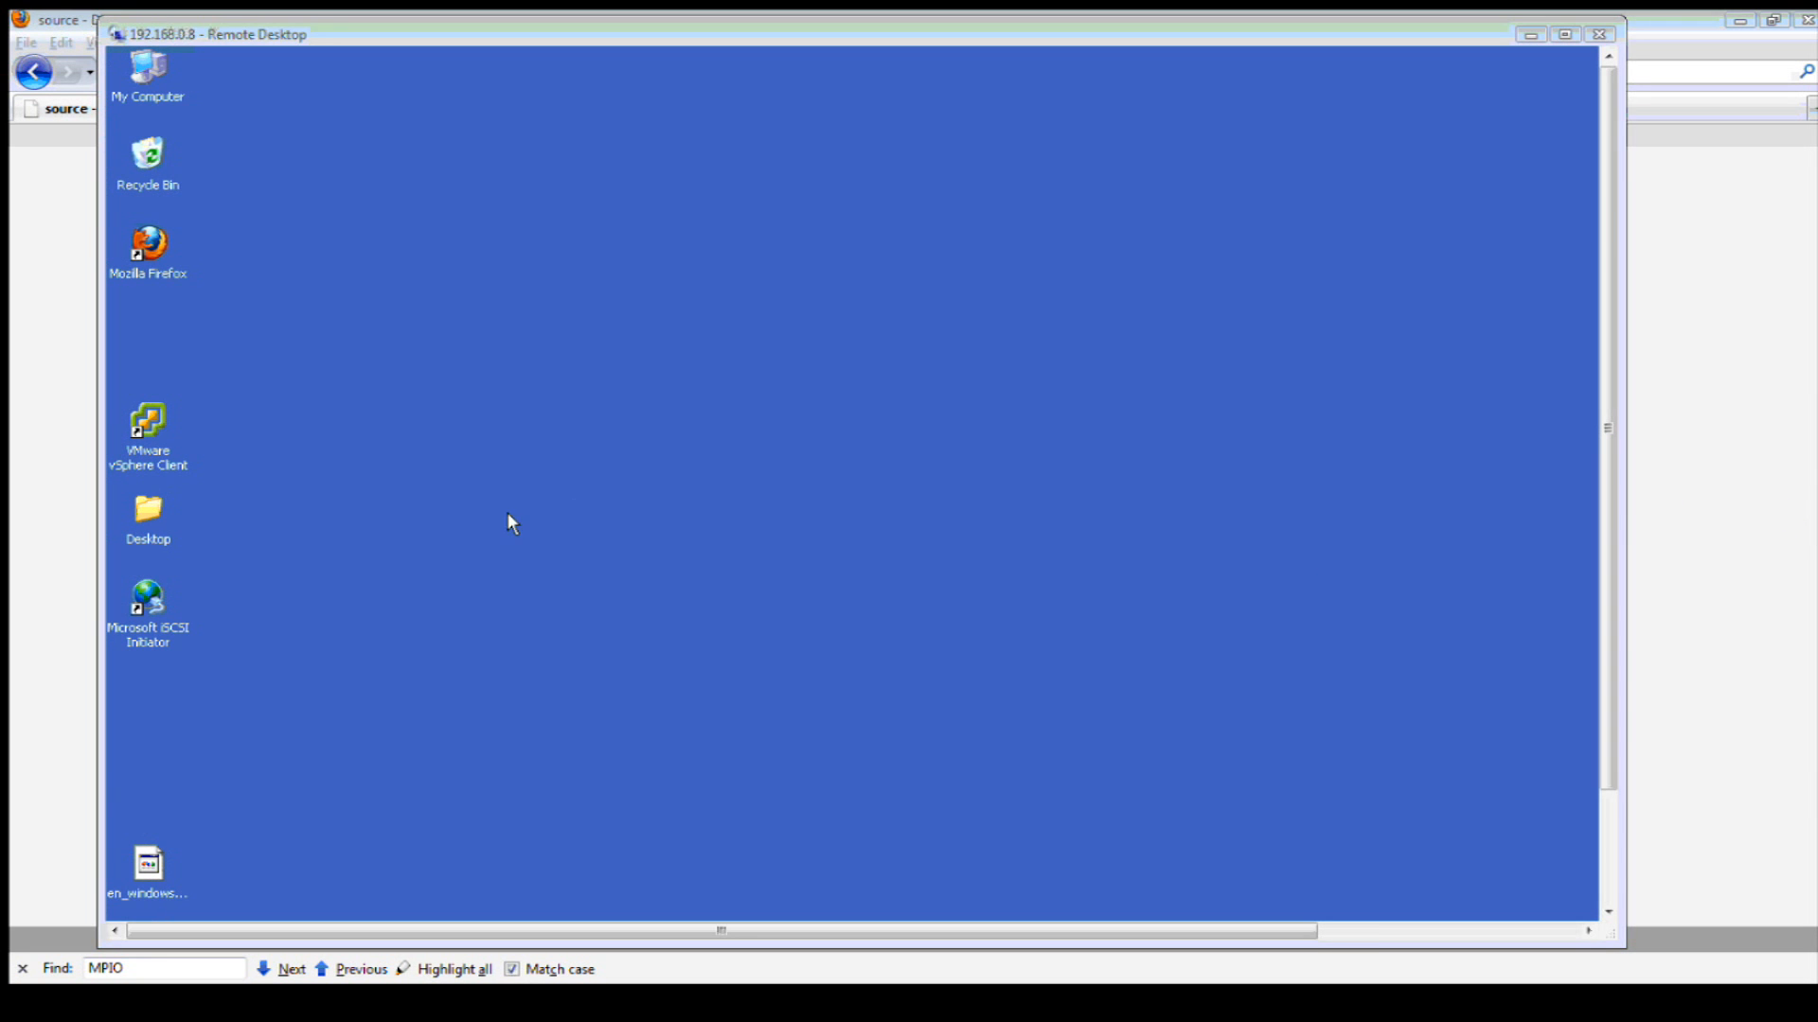
double_click(140, 606)
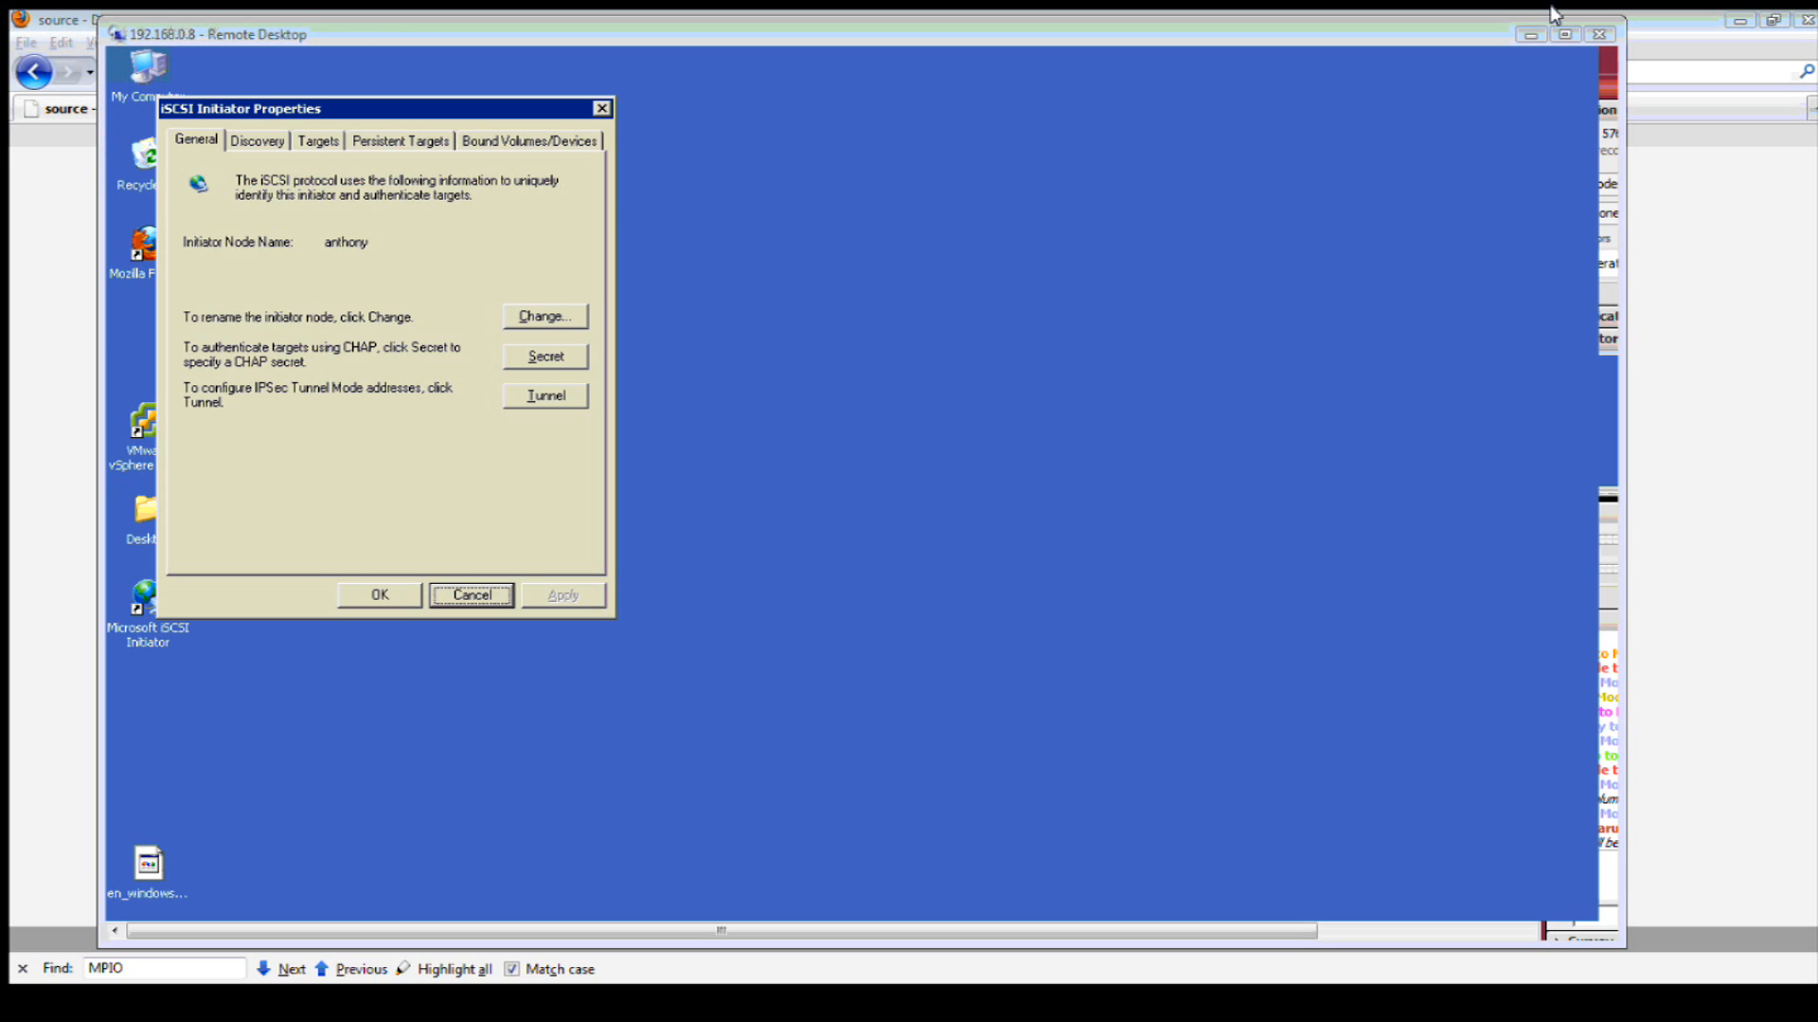
left_click(1565, 34)
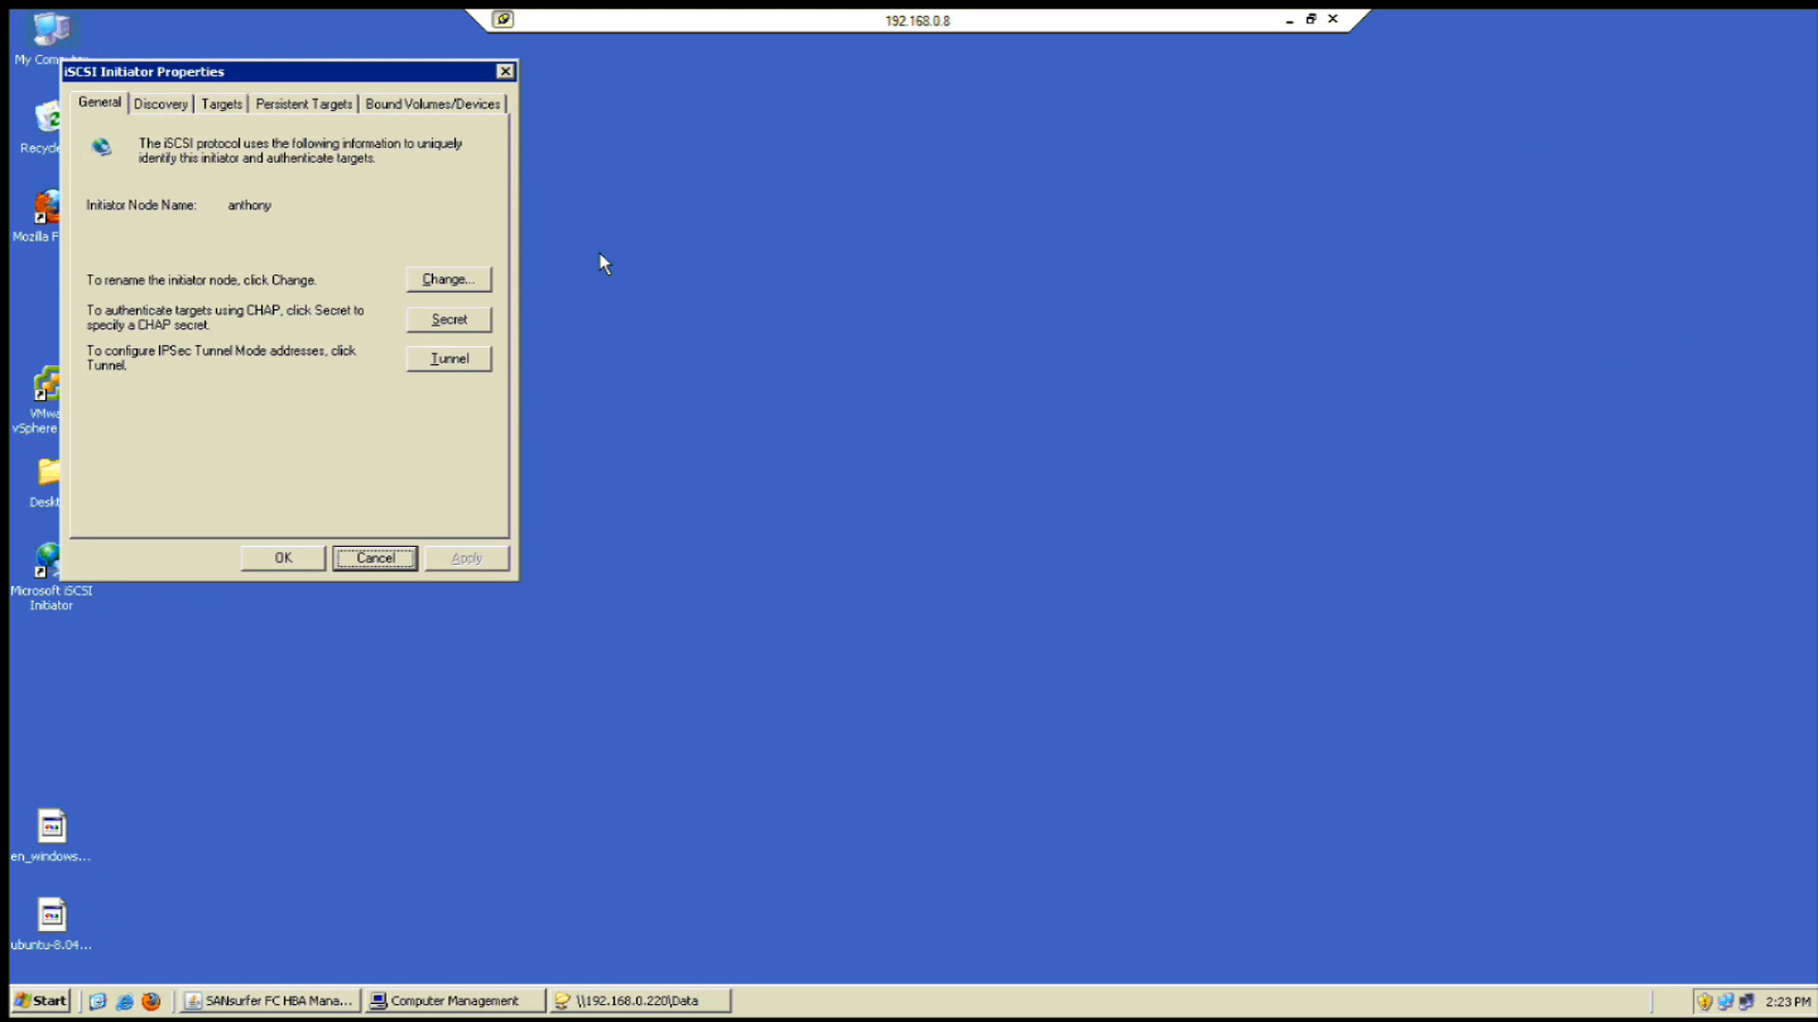
left_click(155, 110)
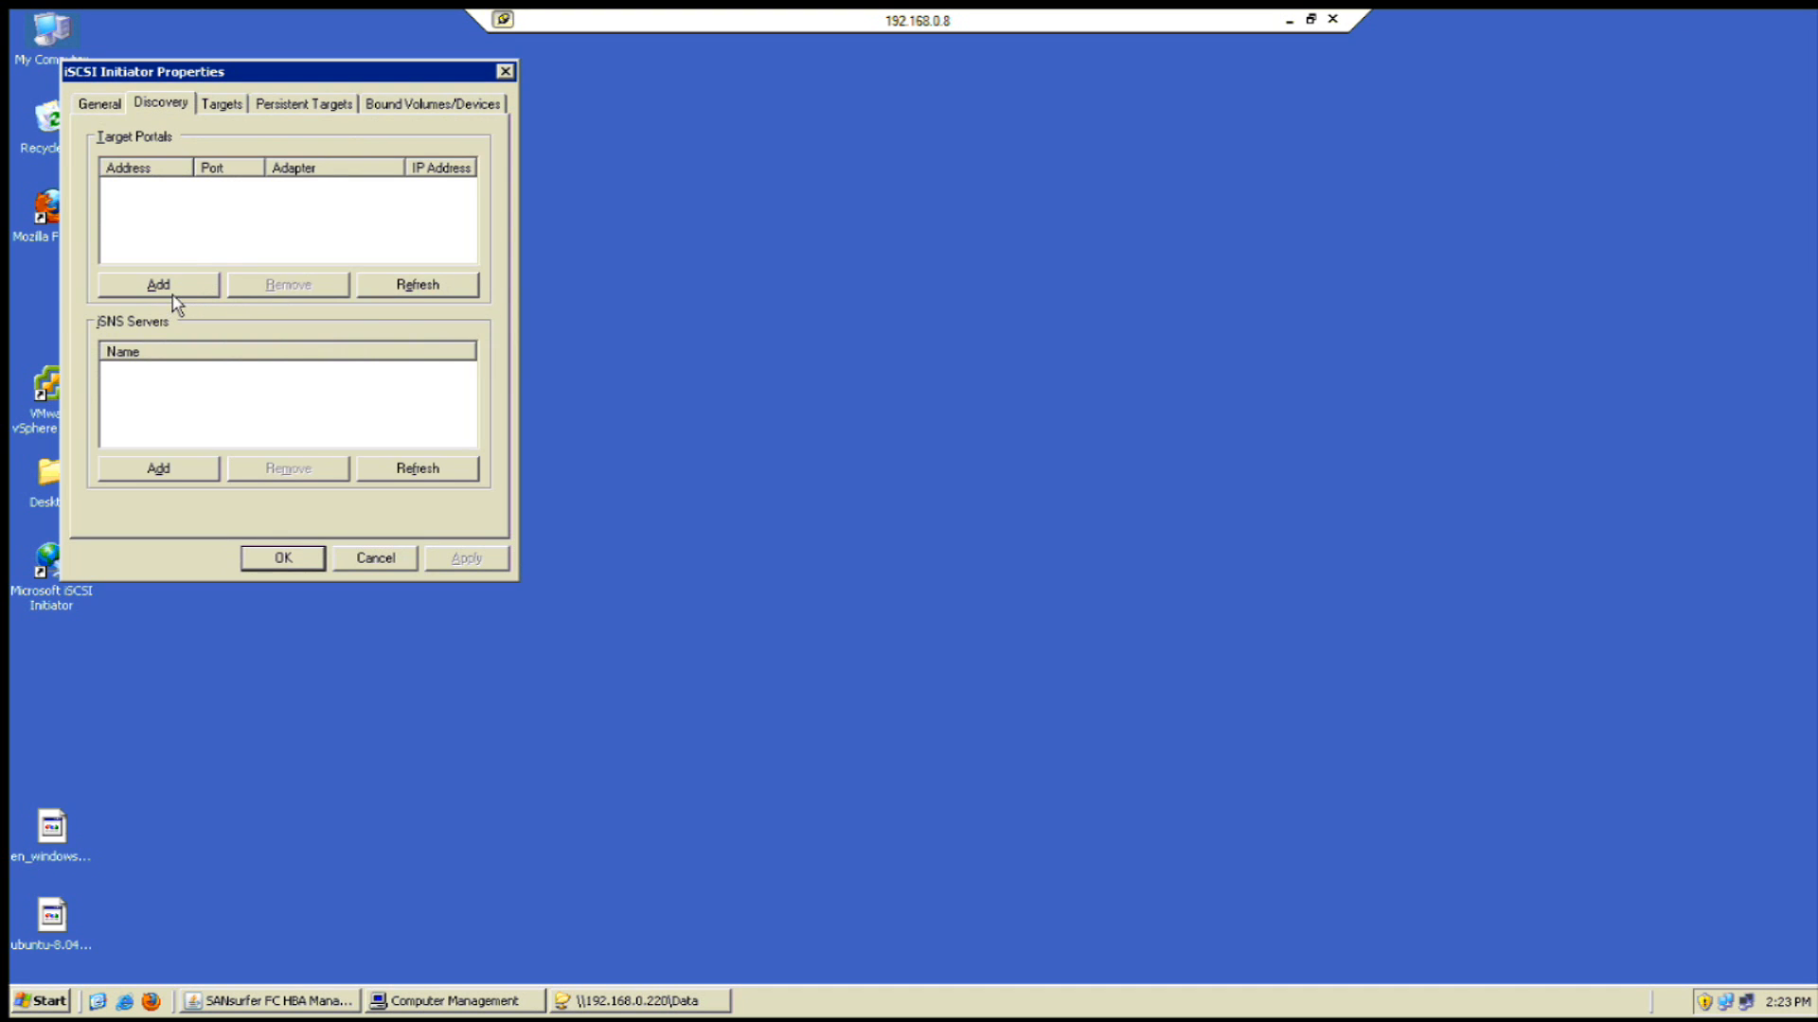
left_click(168, 284)
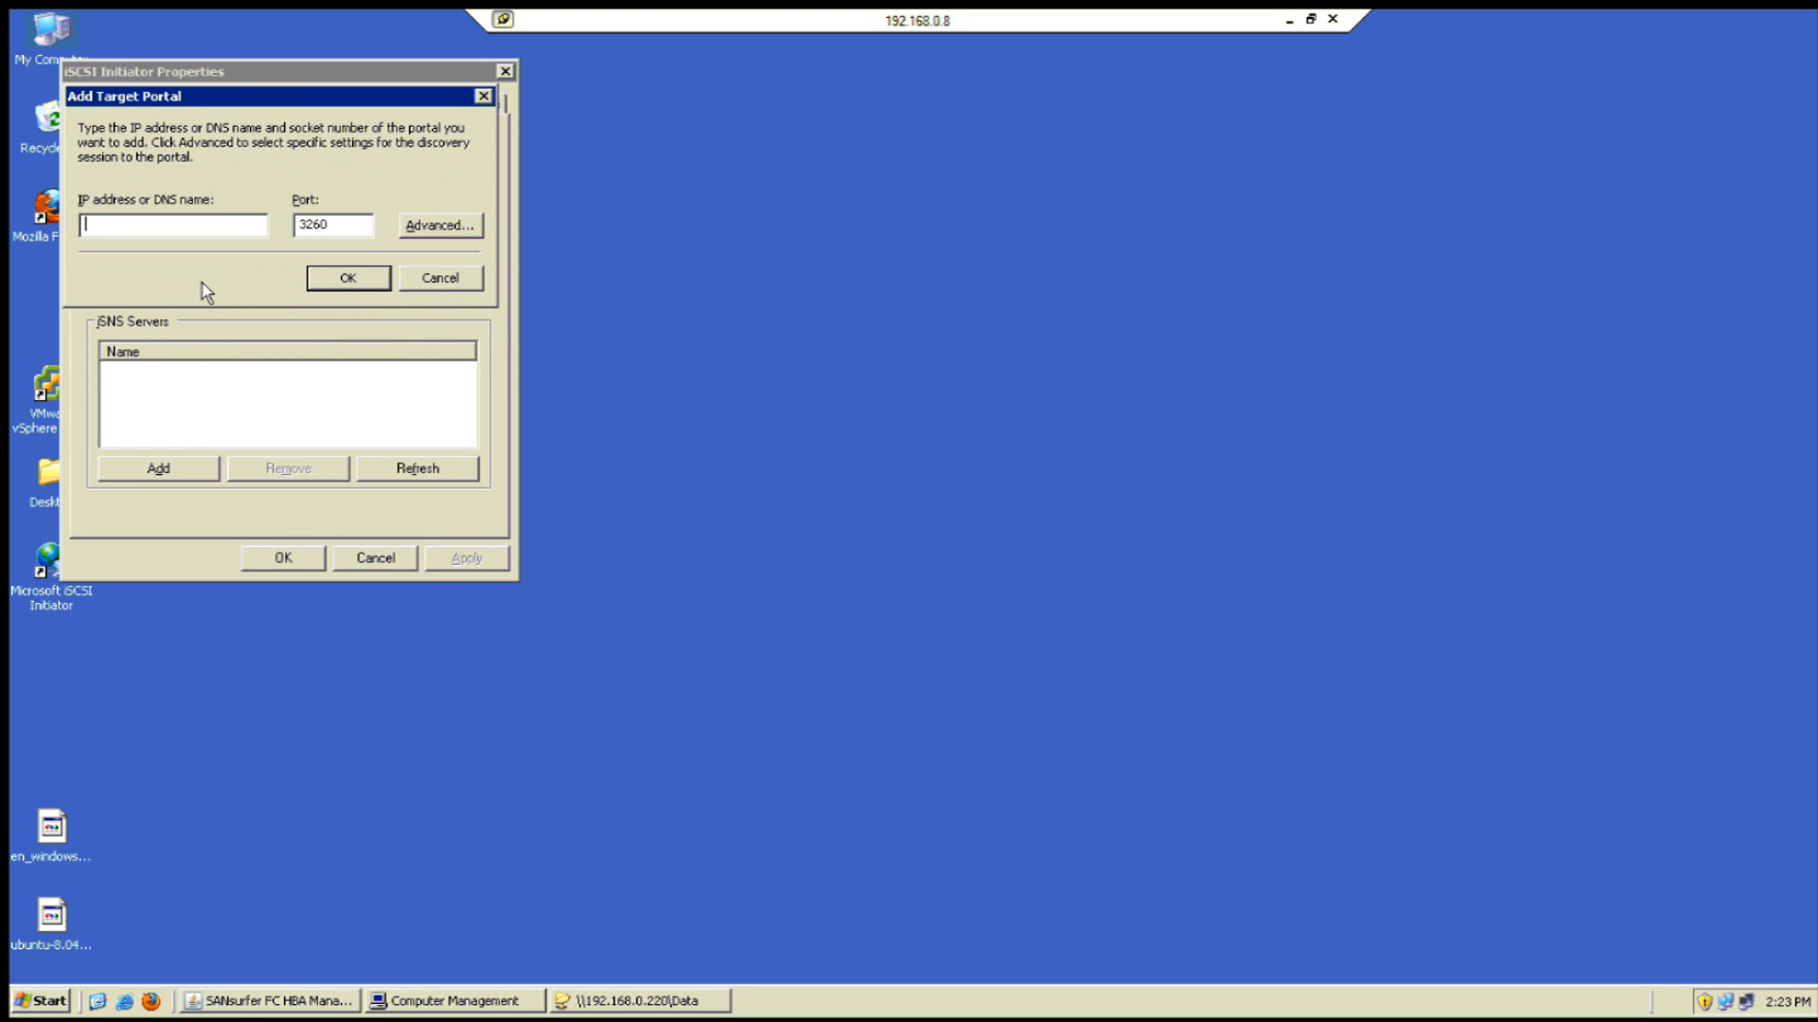
type("192.")
type("220")
key("Return")
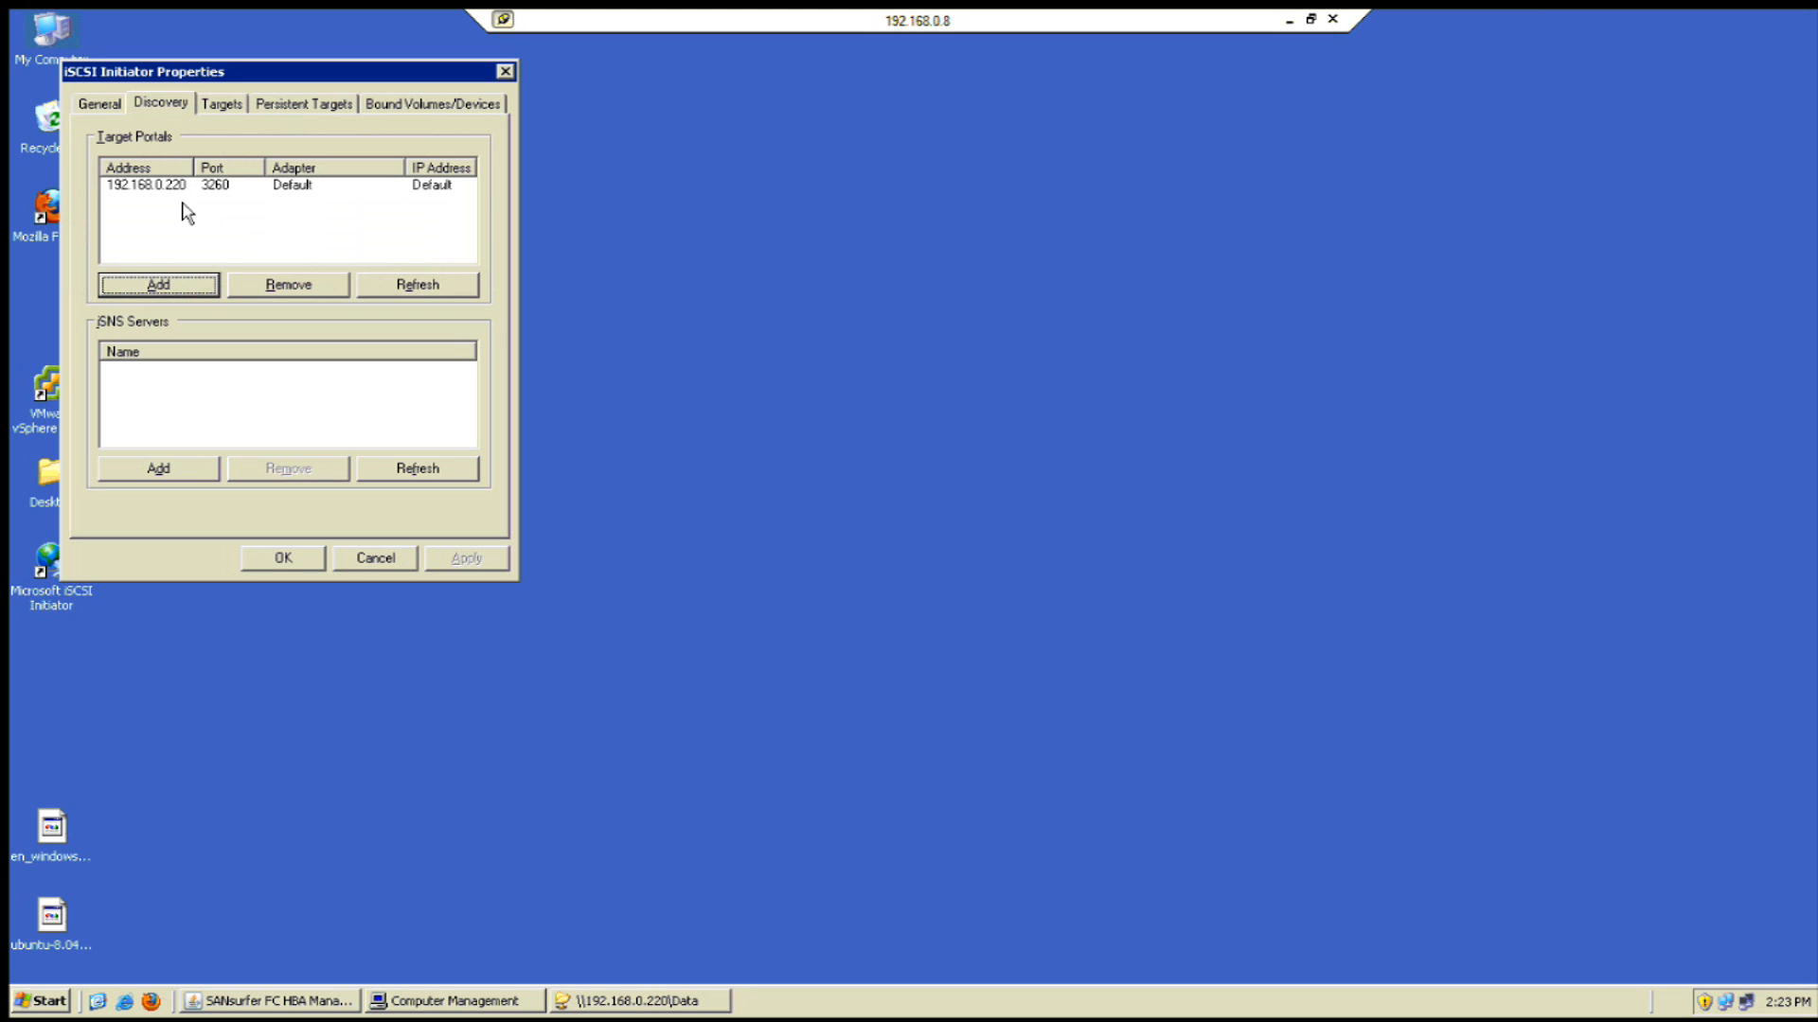
- Log on to iqn.2011-02:source.target0 with automatic restore at boot, then close the initiator
left_click(235, 110)
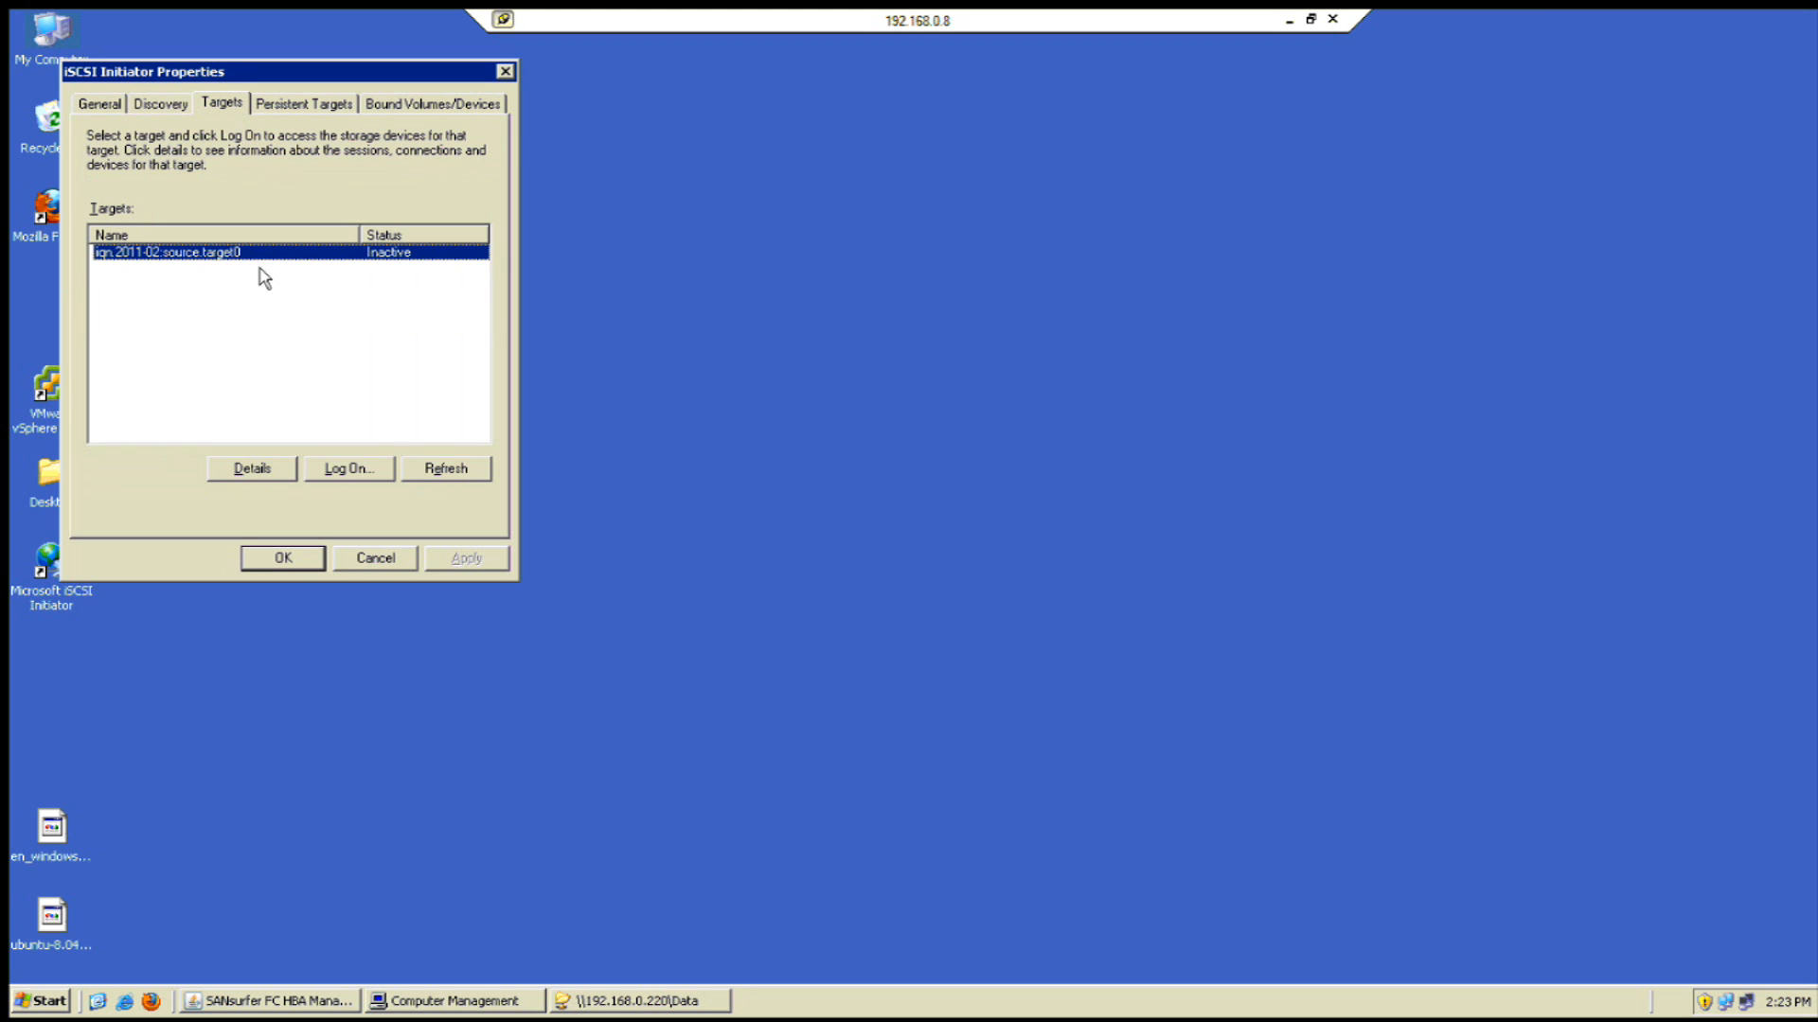
left_click(348, 472)
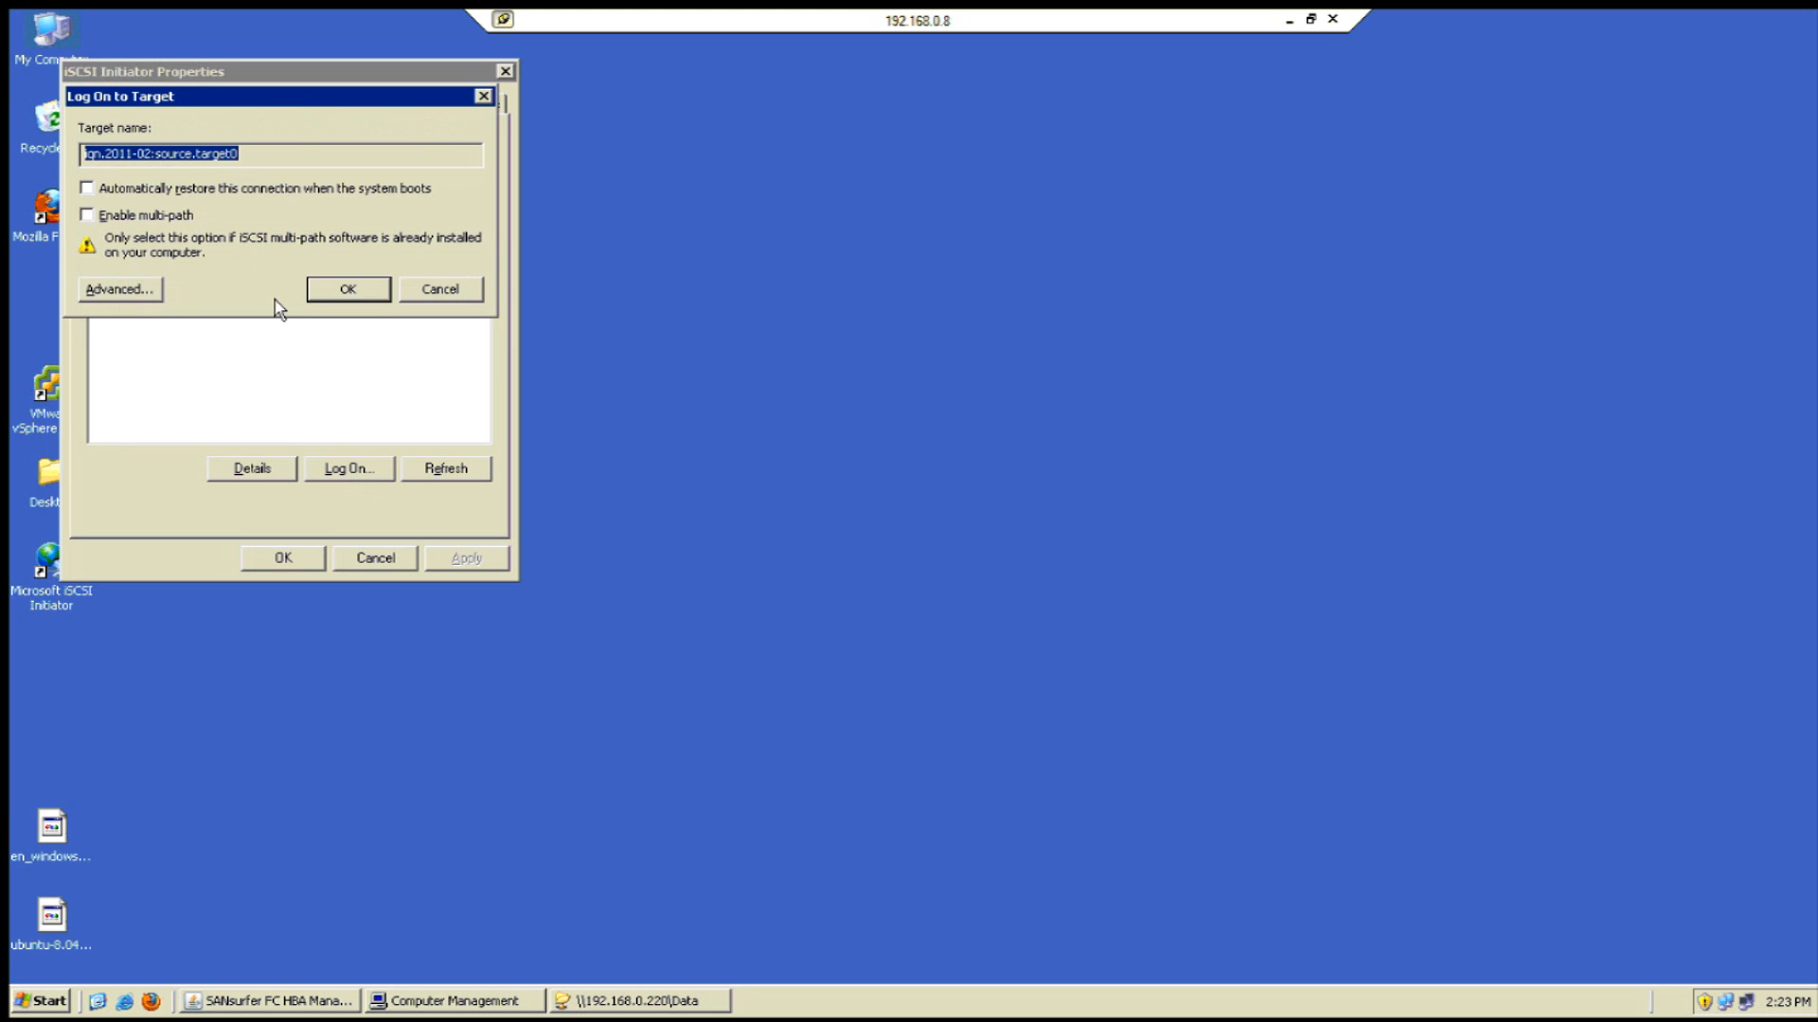
left_click(166, 193)
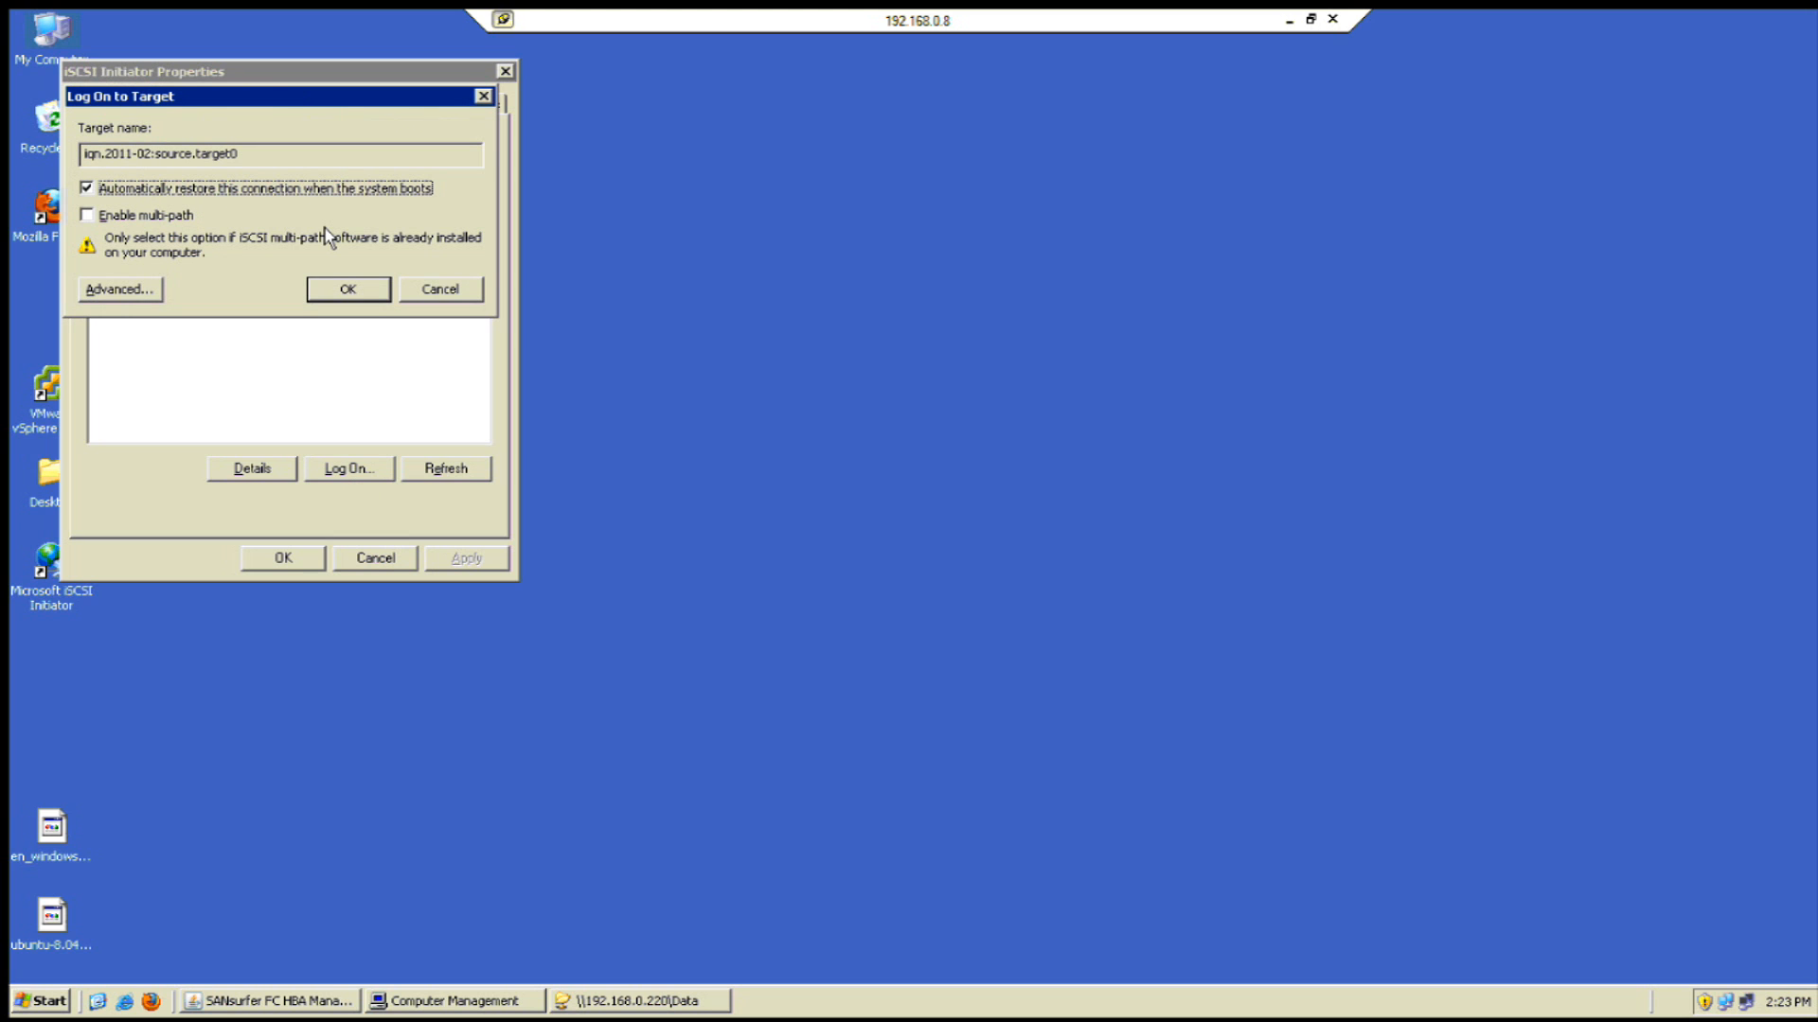
left_click(349, 291)
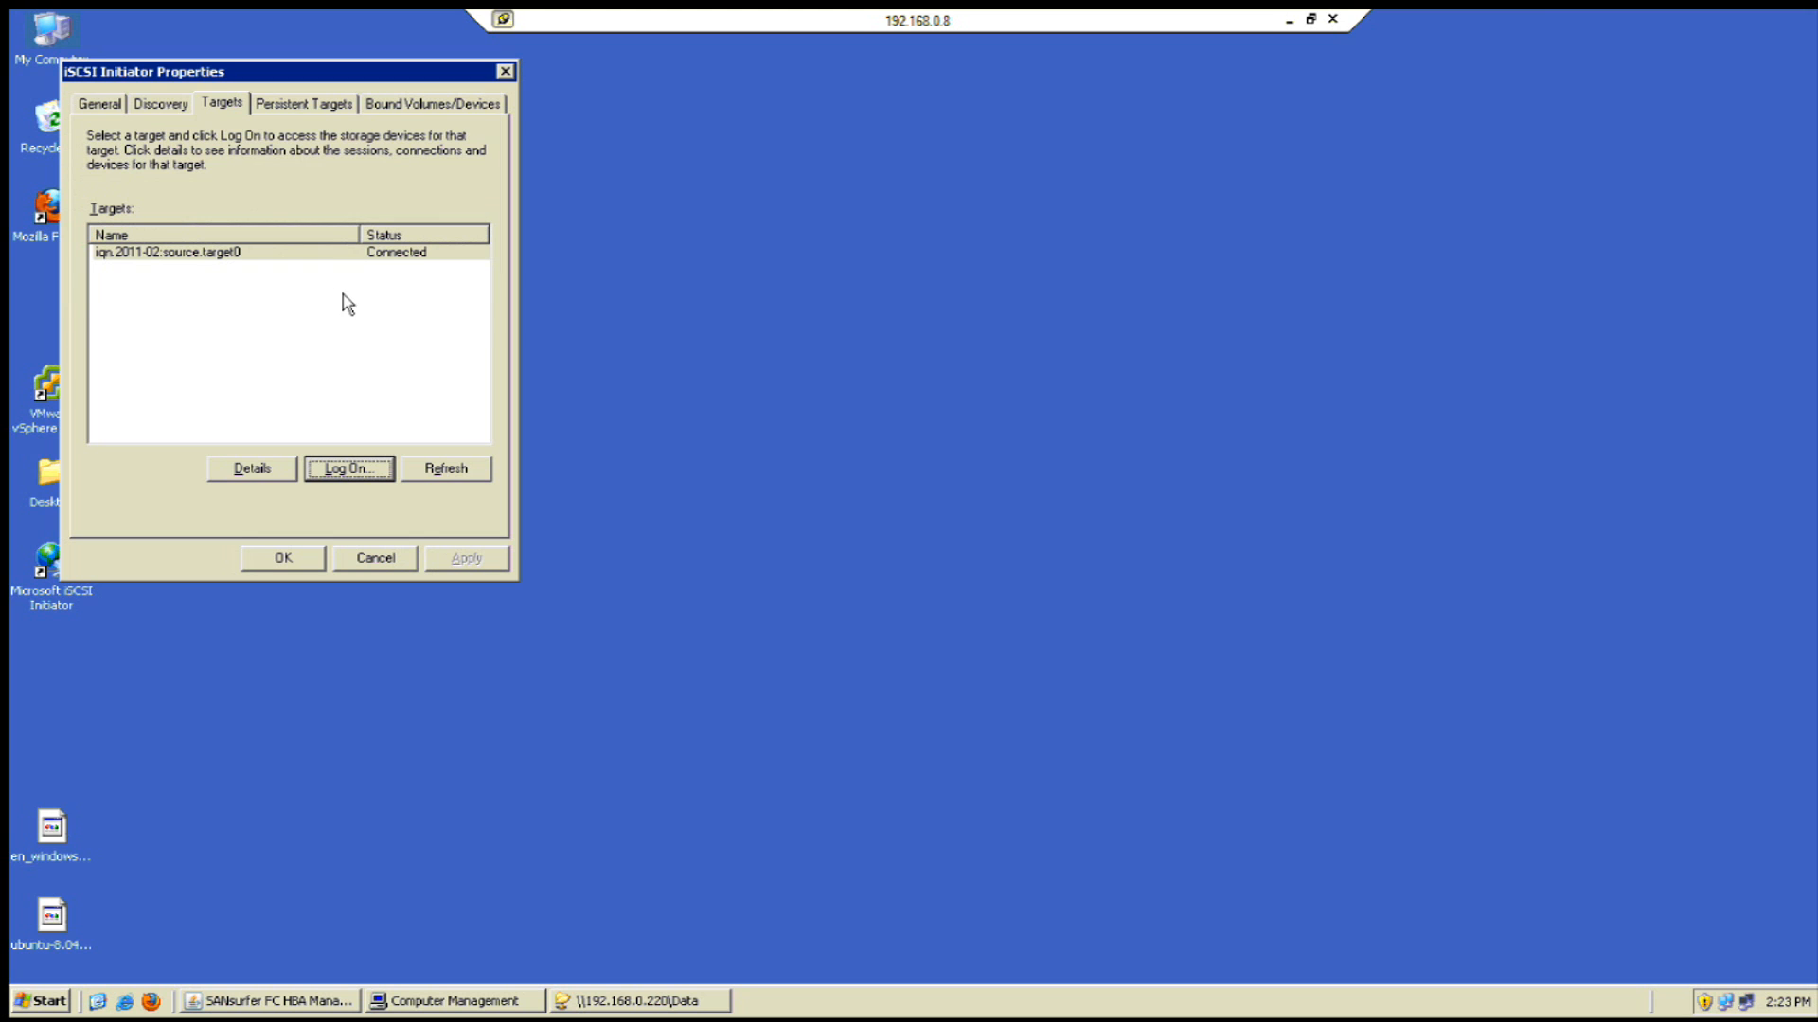
left_click(283, 557)
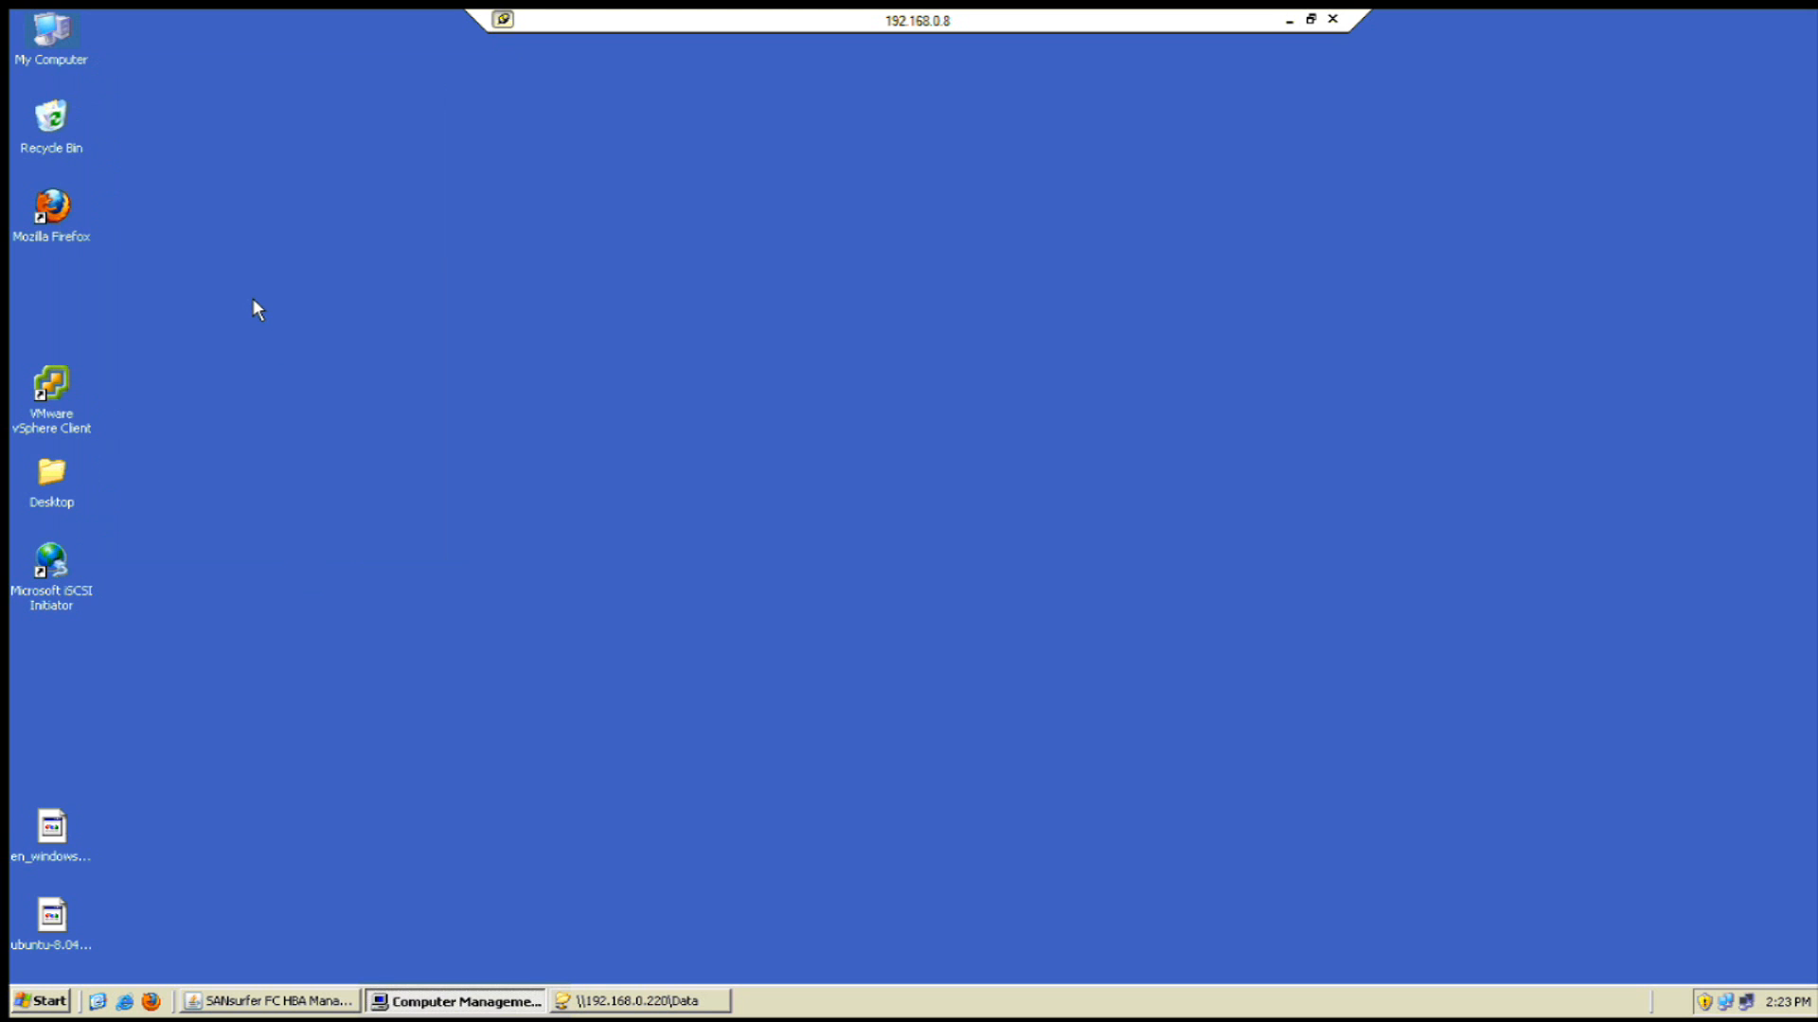
- Initialize Disk 1 in Computer Management's Disk Management
right_click(66, 64)
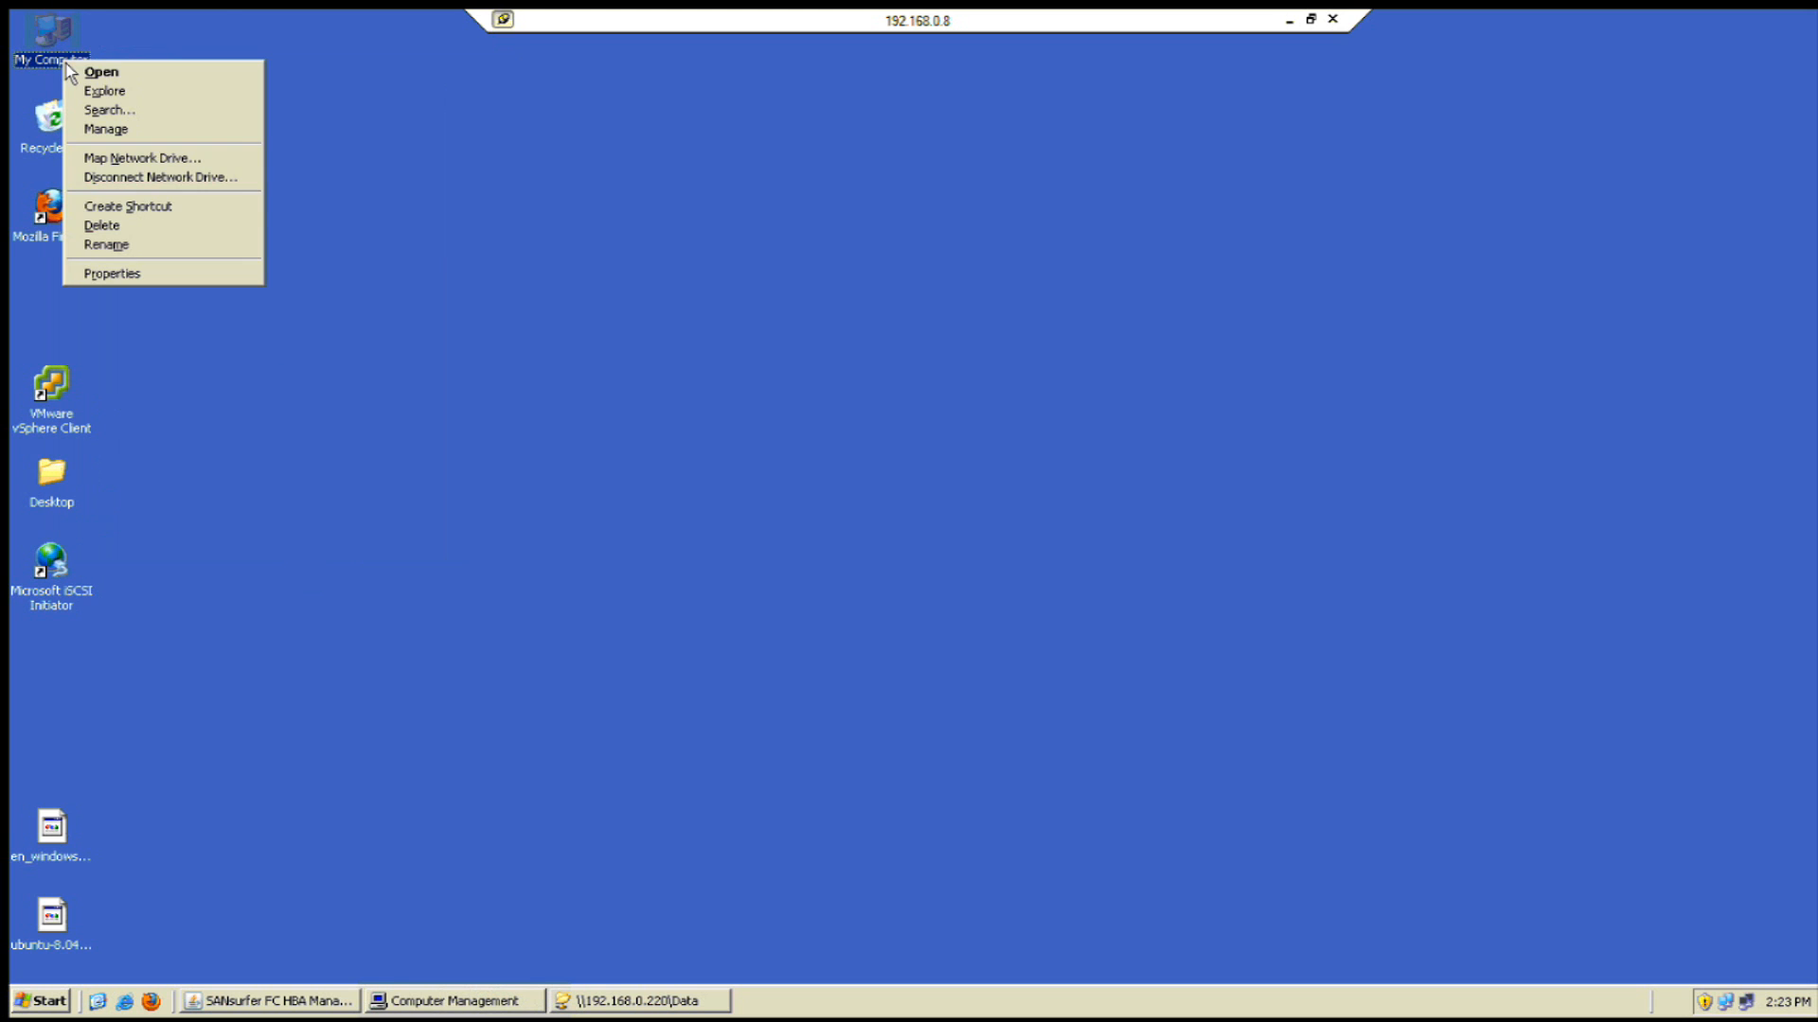
left_click(452, 371)
left_click(474, 1006)
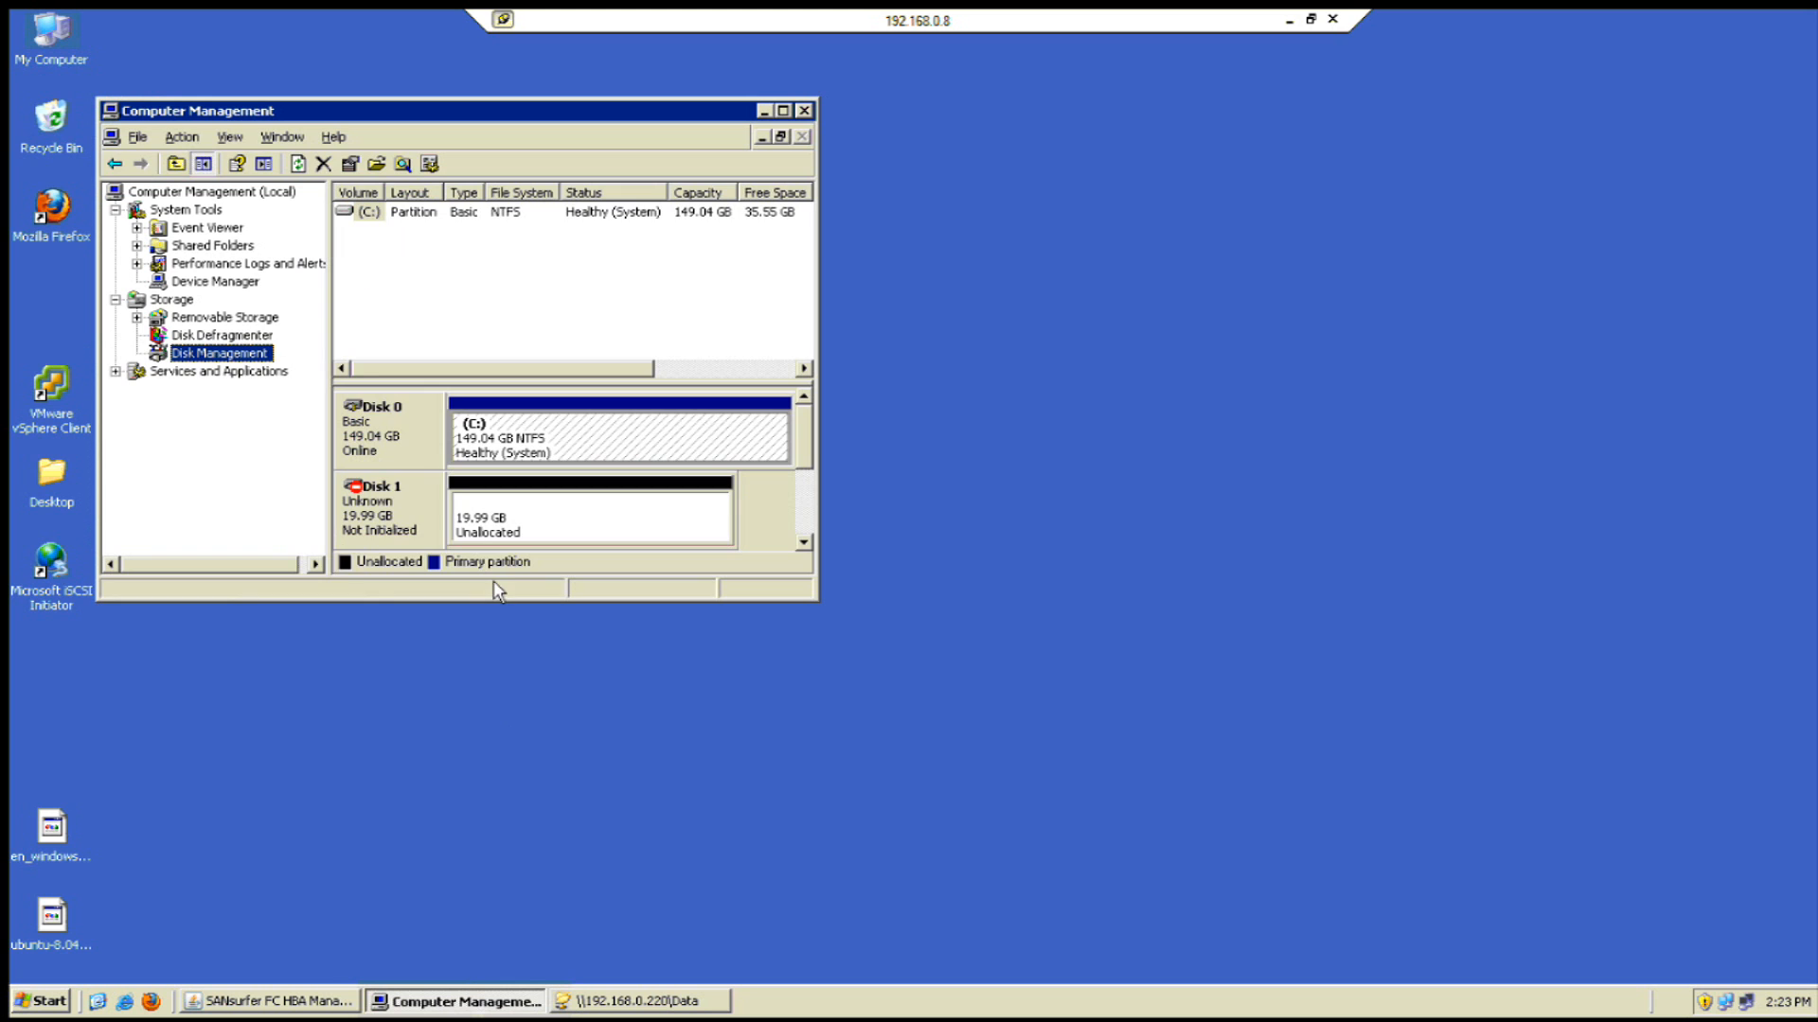
left_click(396, 529)
right_click(398, 529)
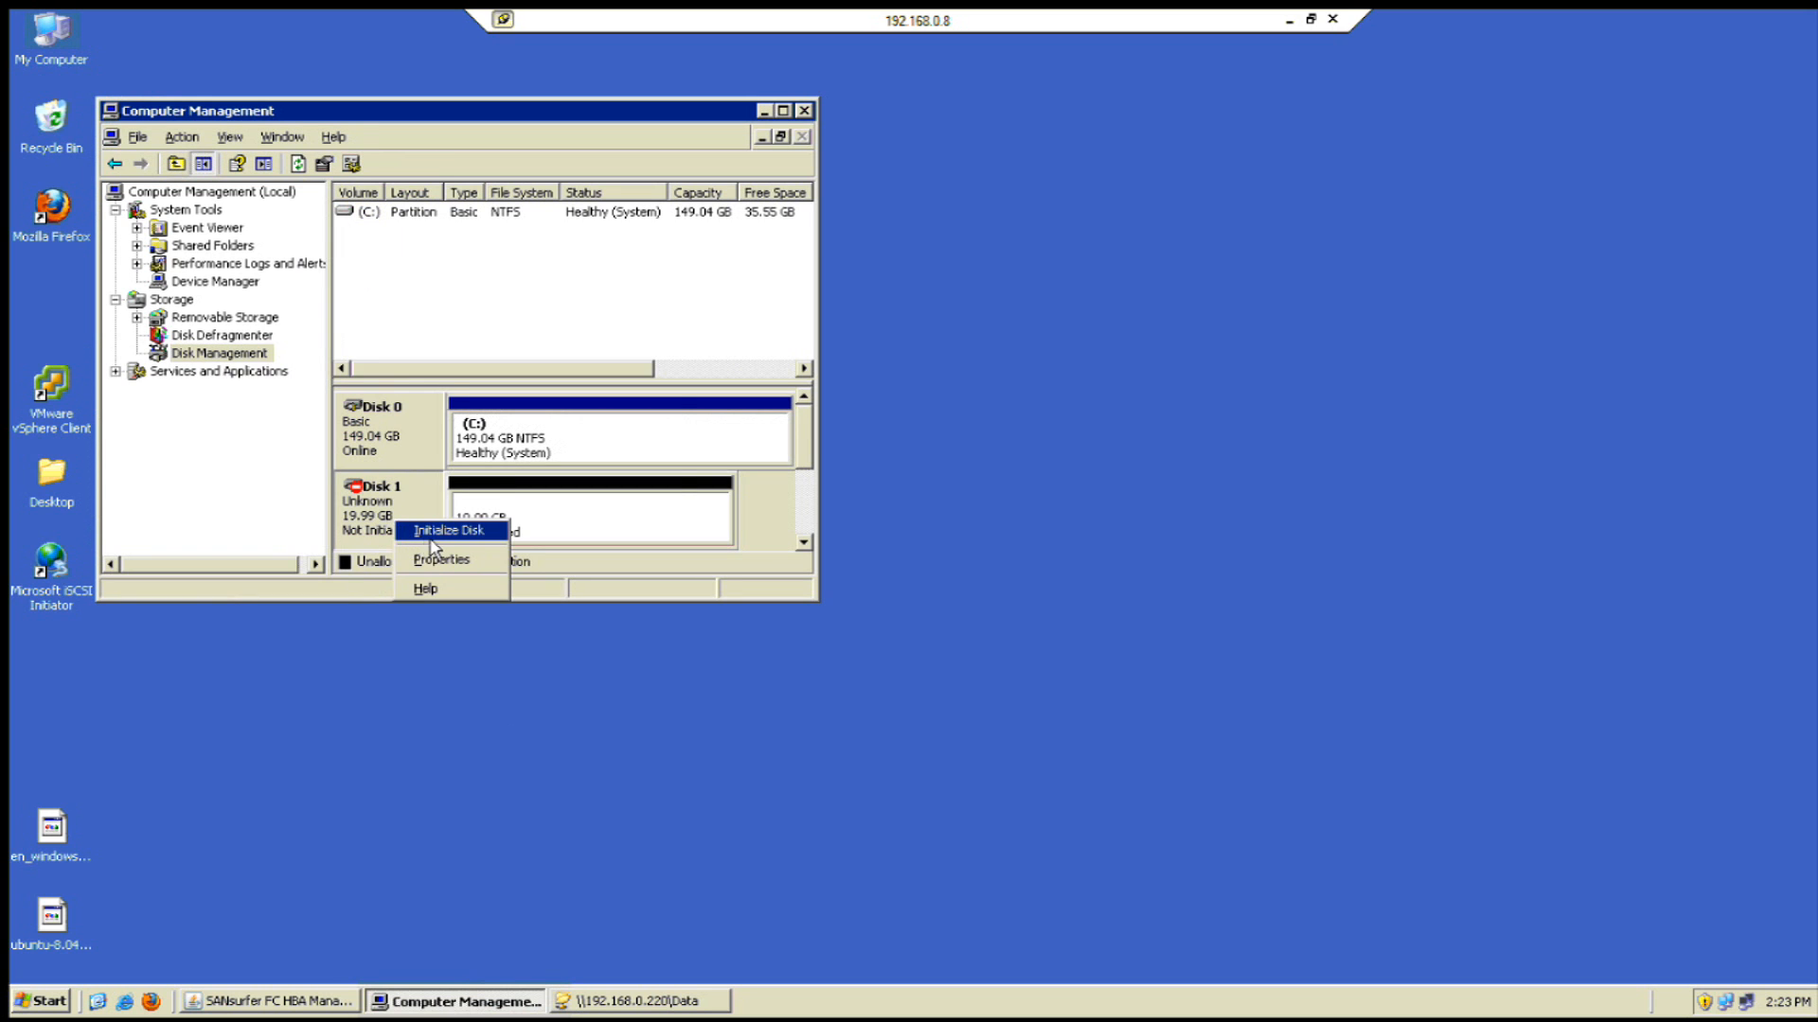
left_click(431, 532)
left_click(532, 465)
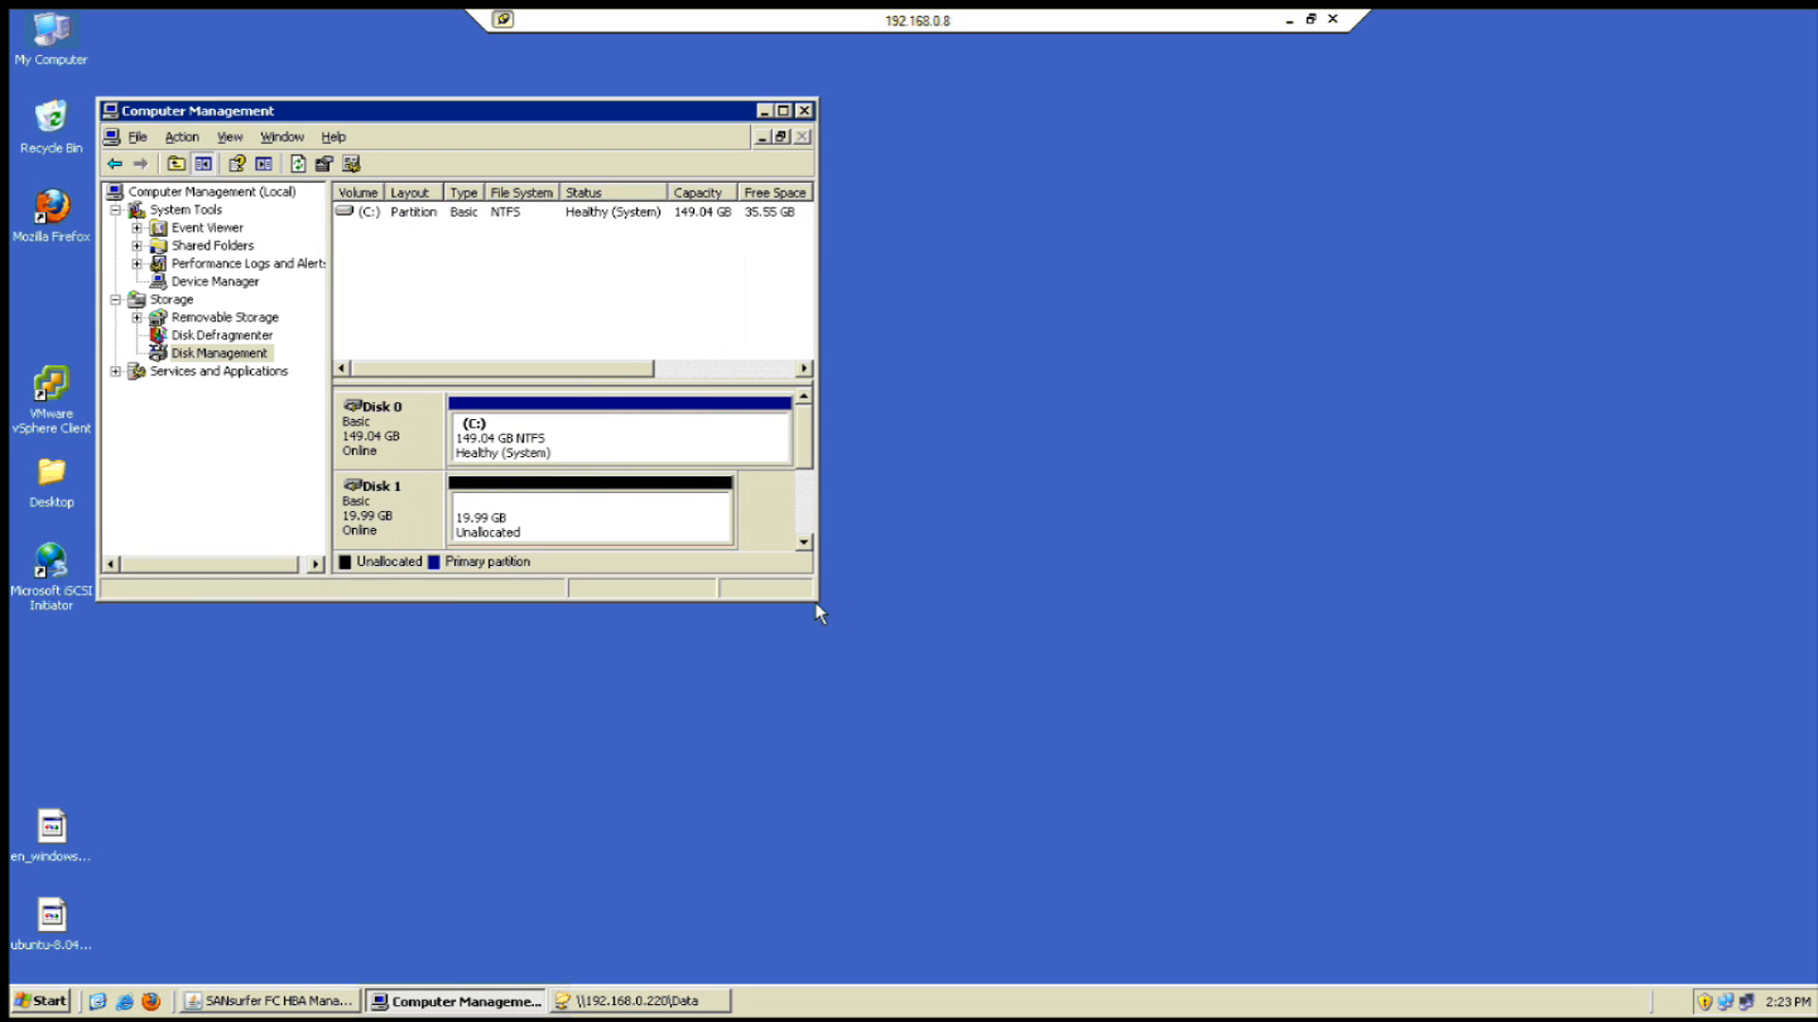
- Create a full-size primary NTFS partition on Disk 1 as drive E: with quick format
left_click_drag(820, 600, 1022, 811)
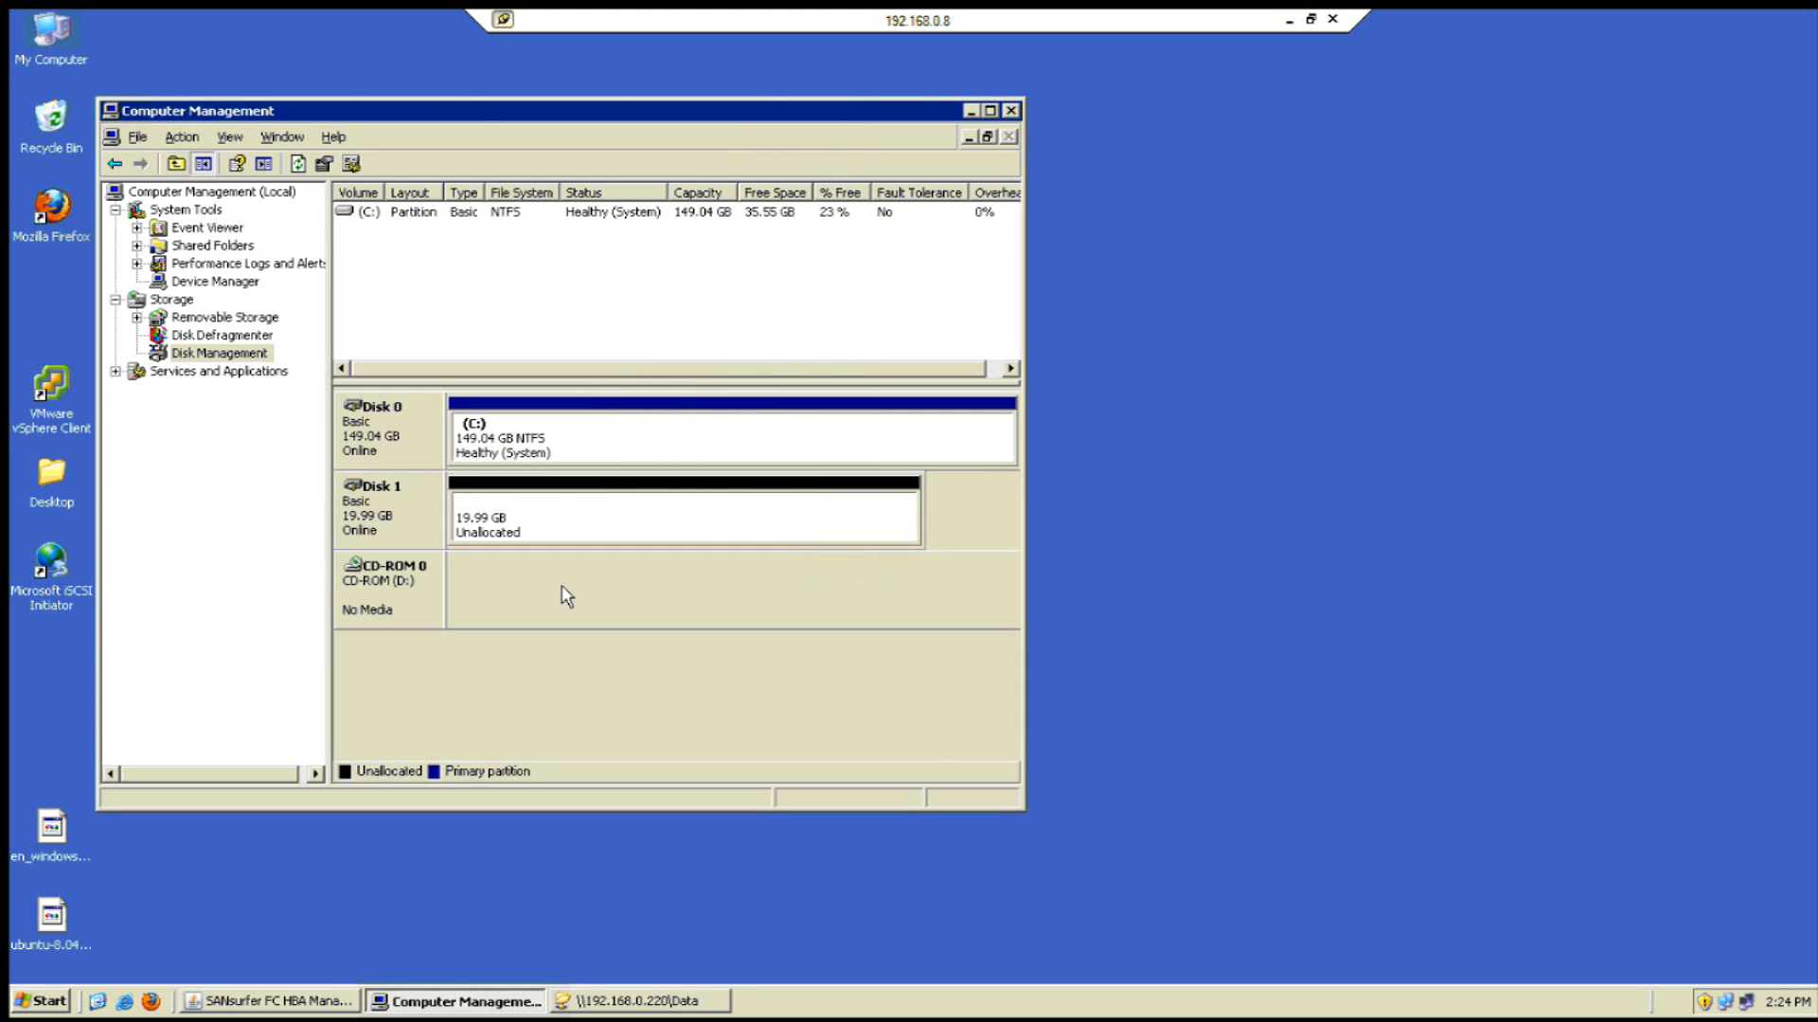
left_click(511, 529)
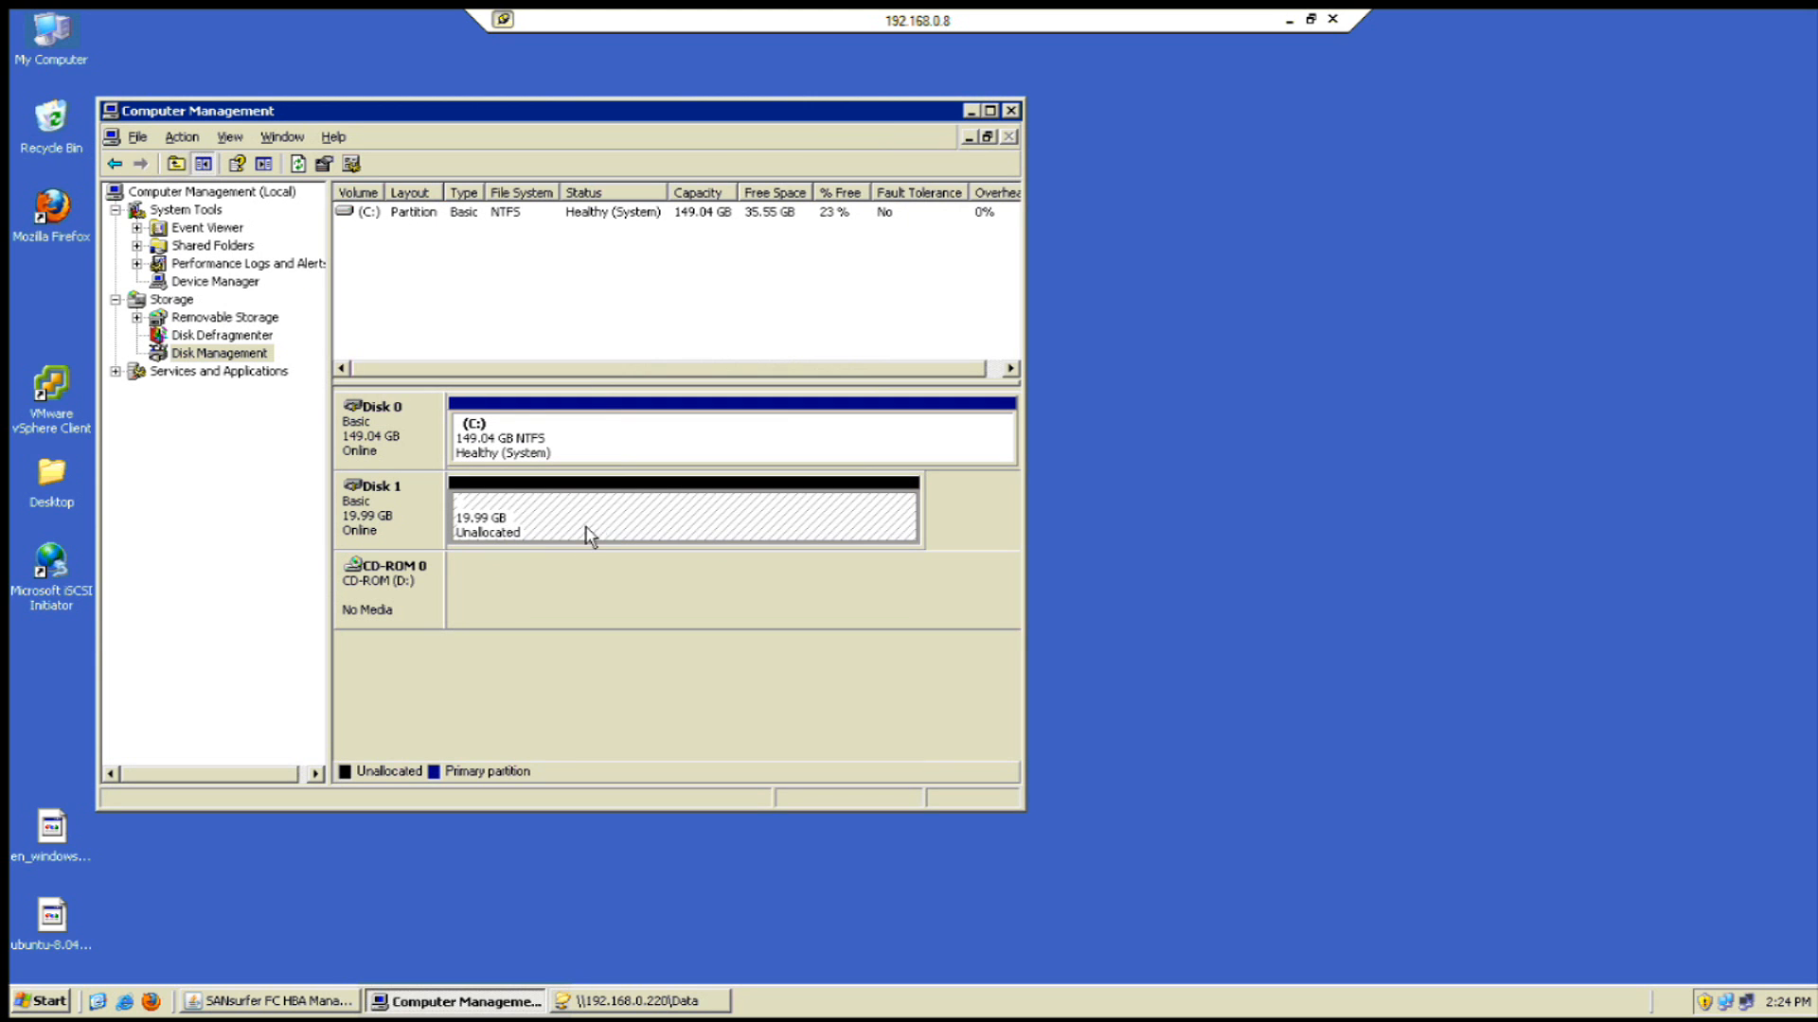
right_click(598, 531)
left_click(636, 538)
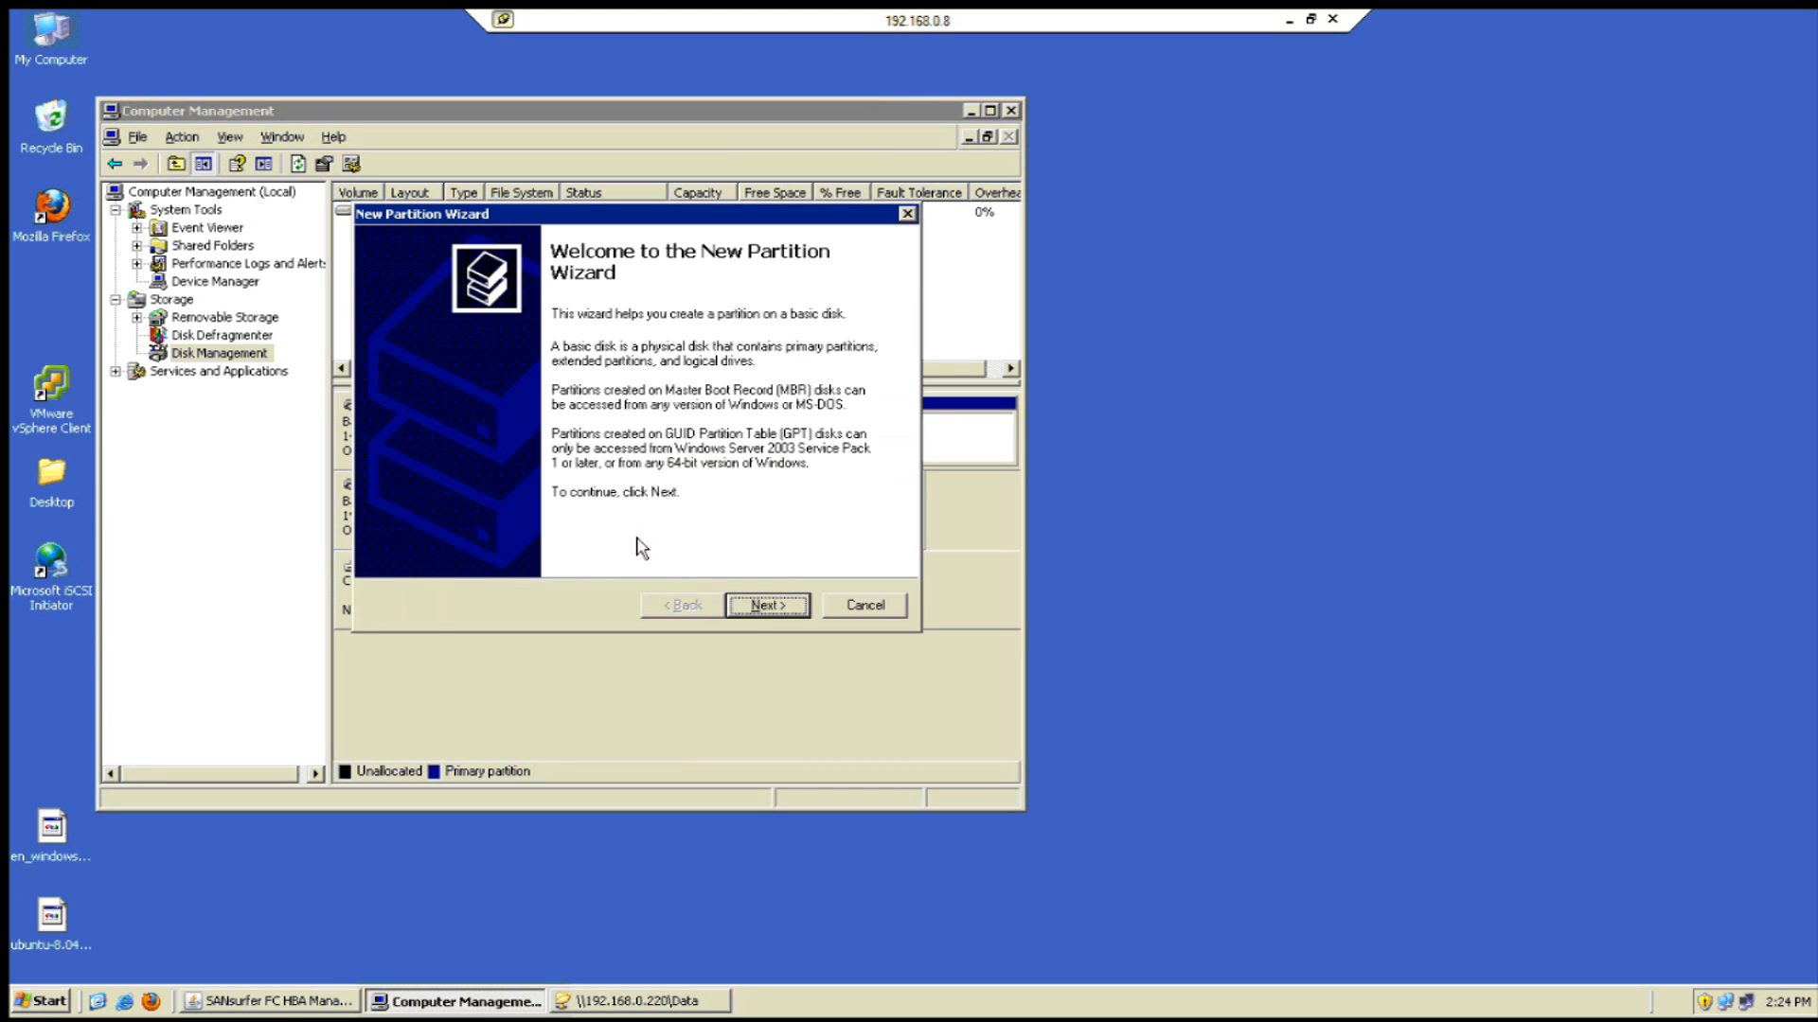
left_click(782, 617)
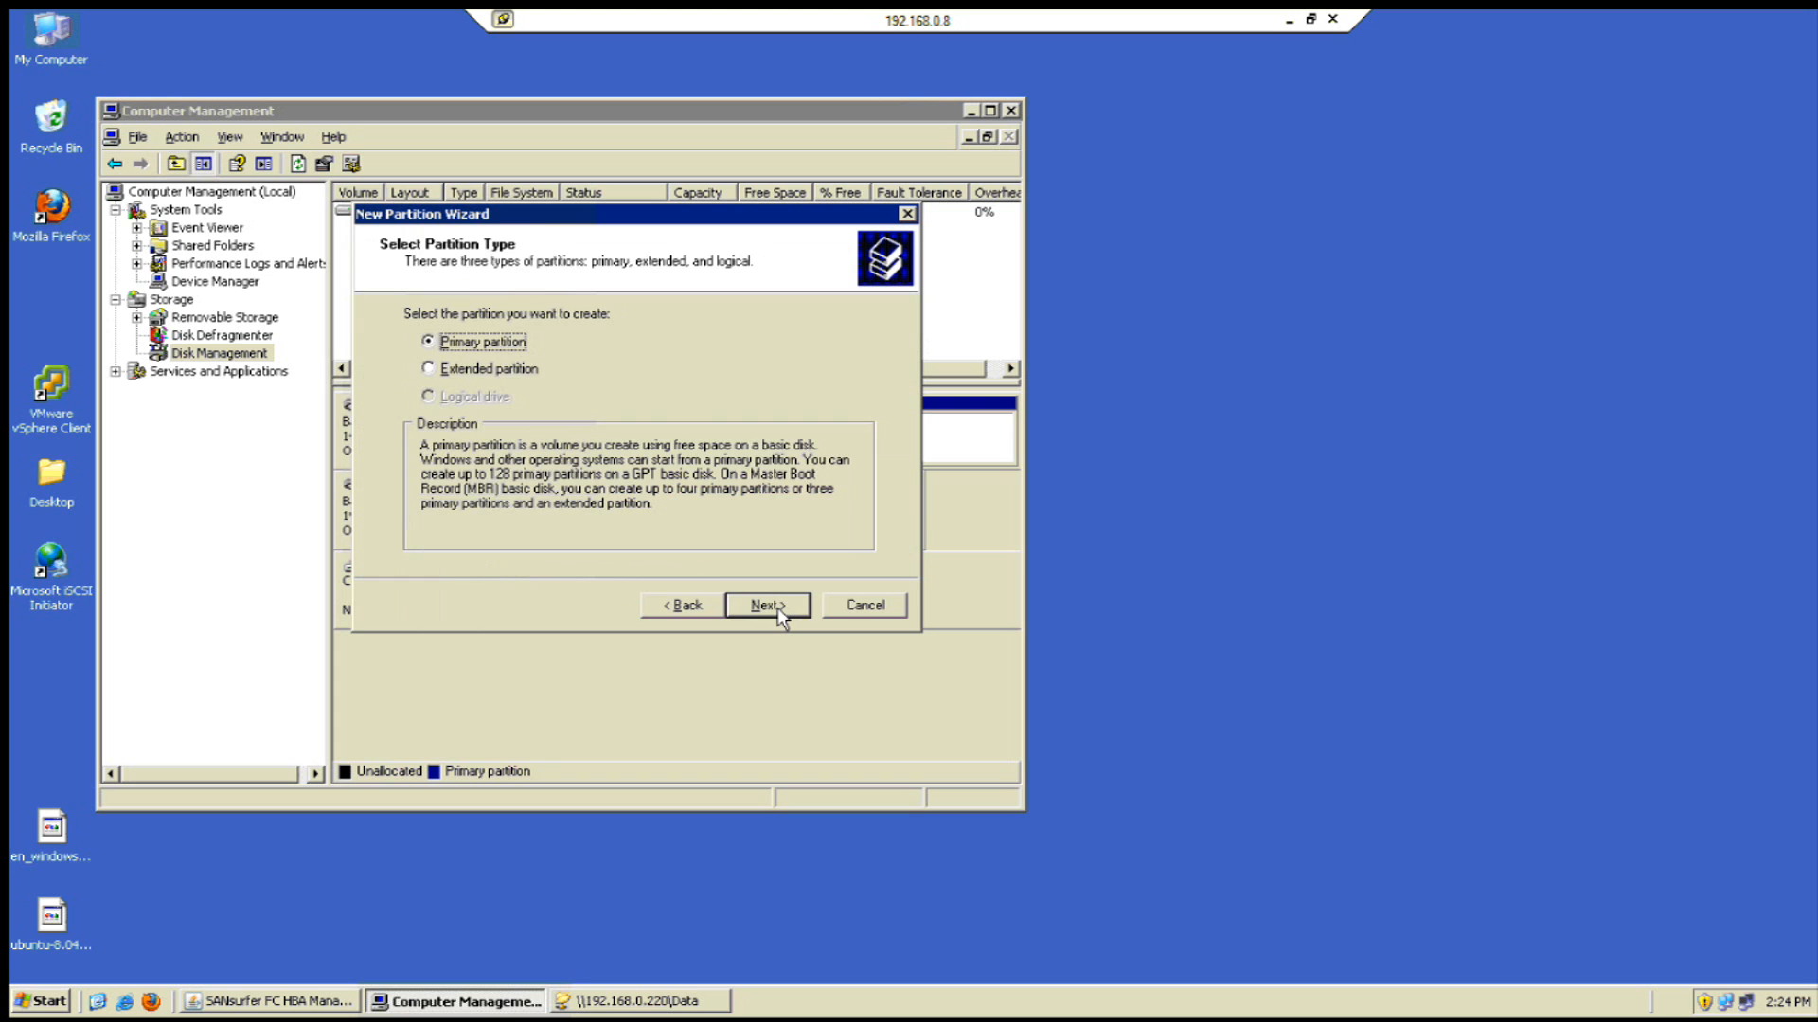
left_click(781, 614)
left_click(780, 614)
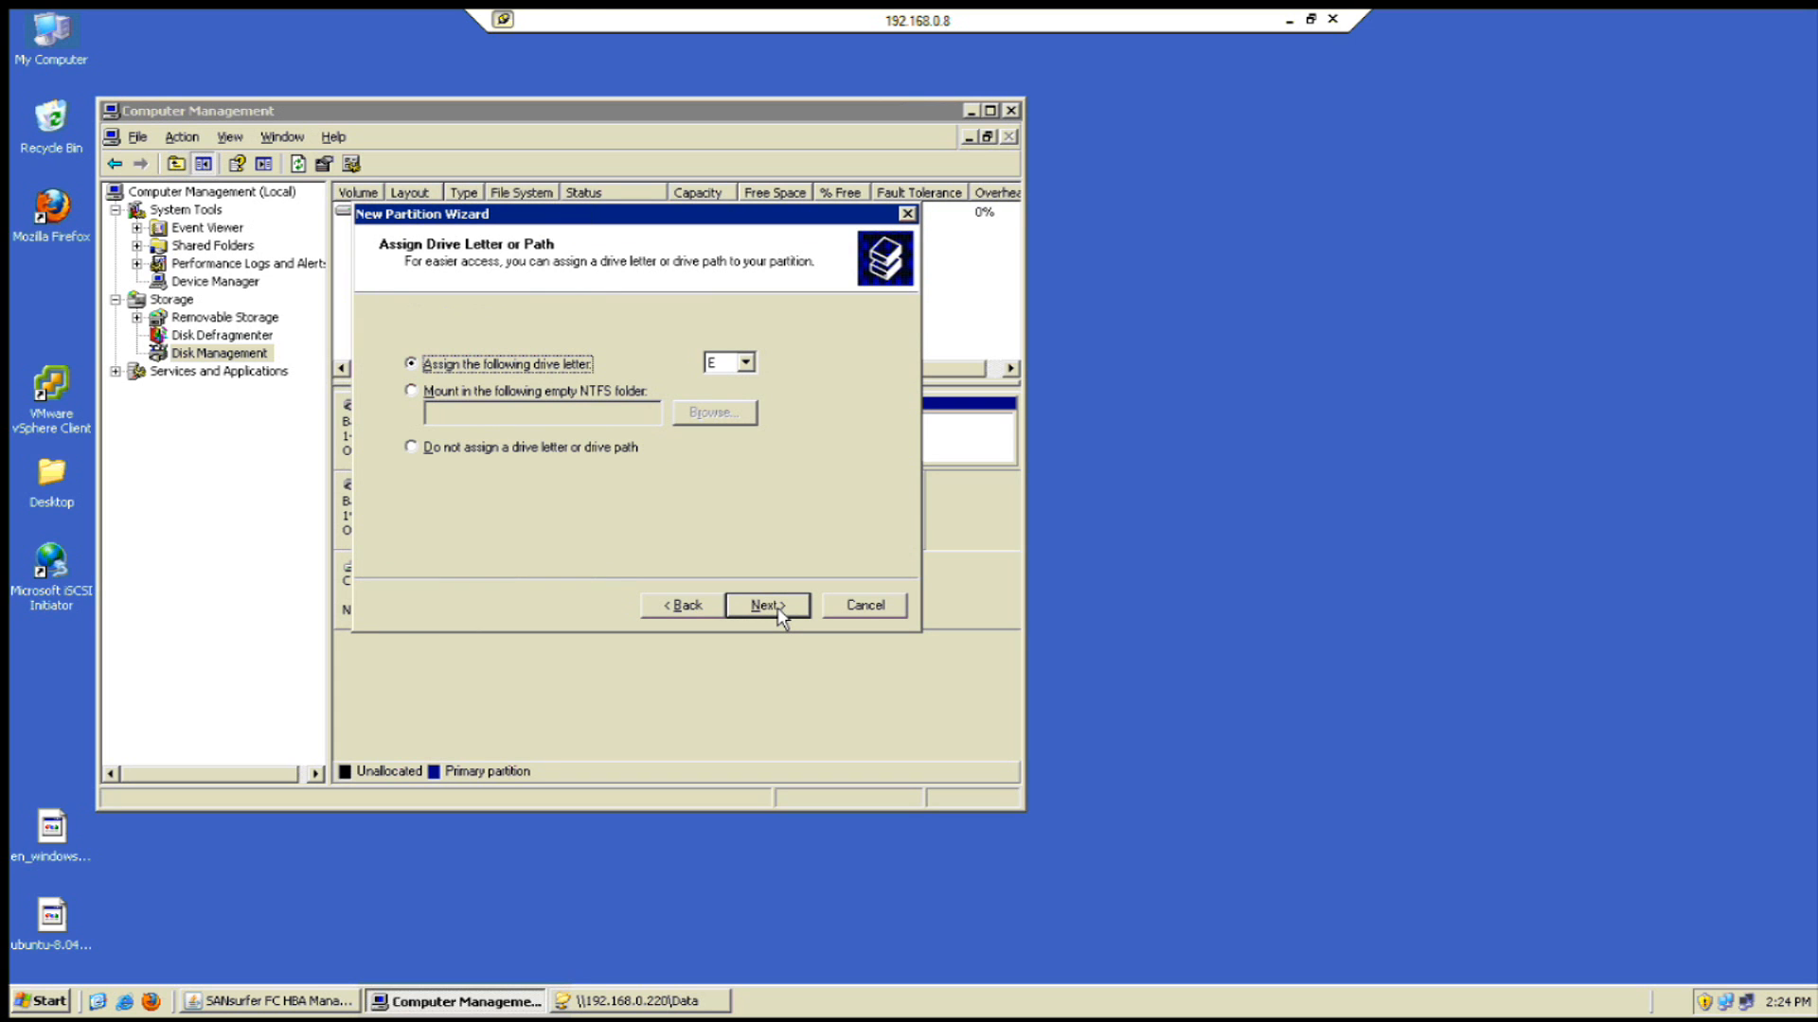
left_click(782, 616)
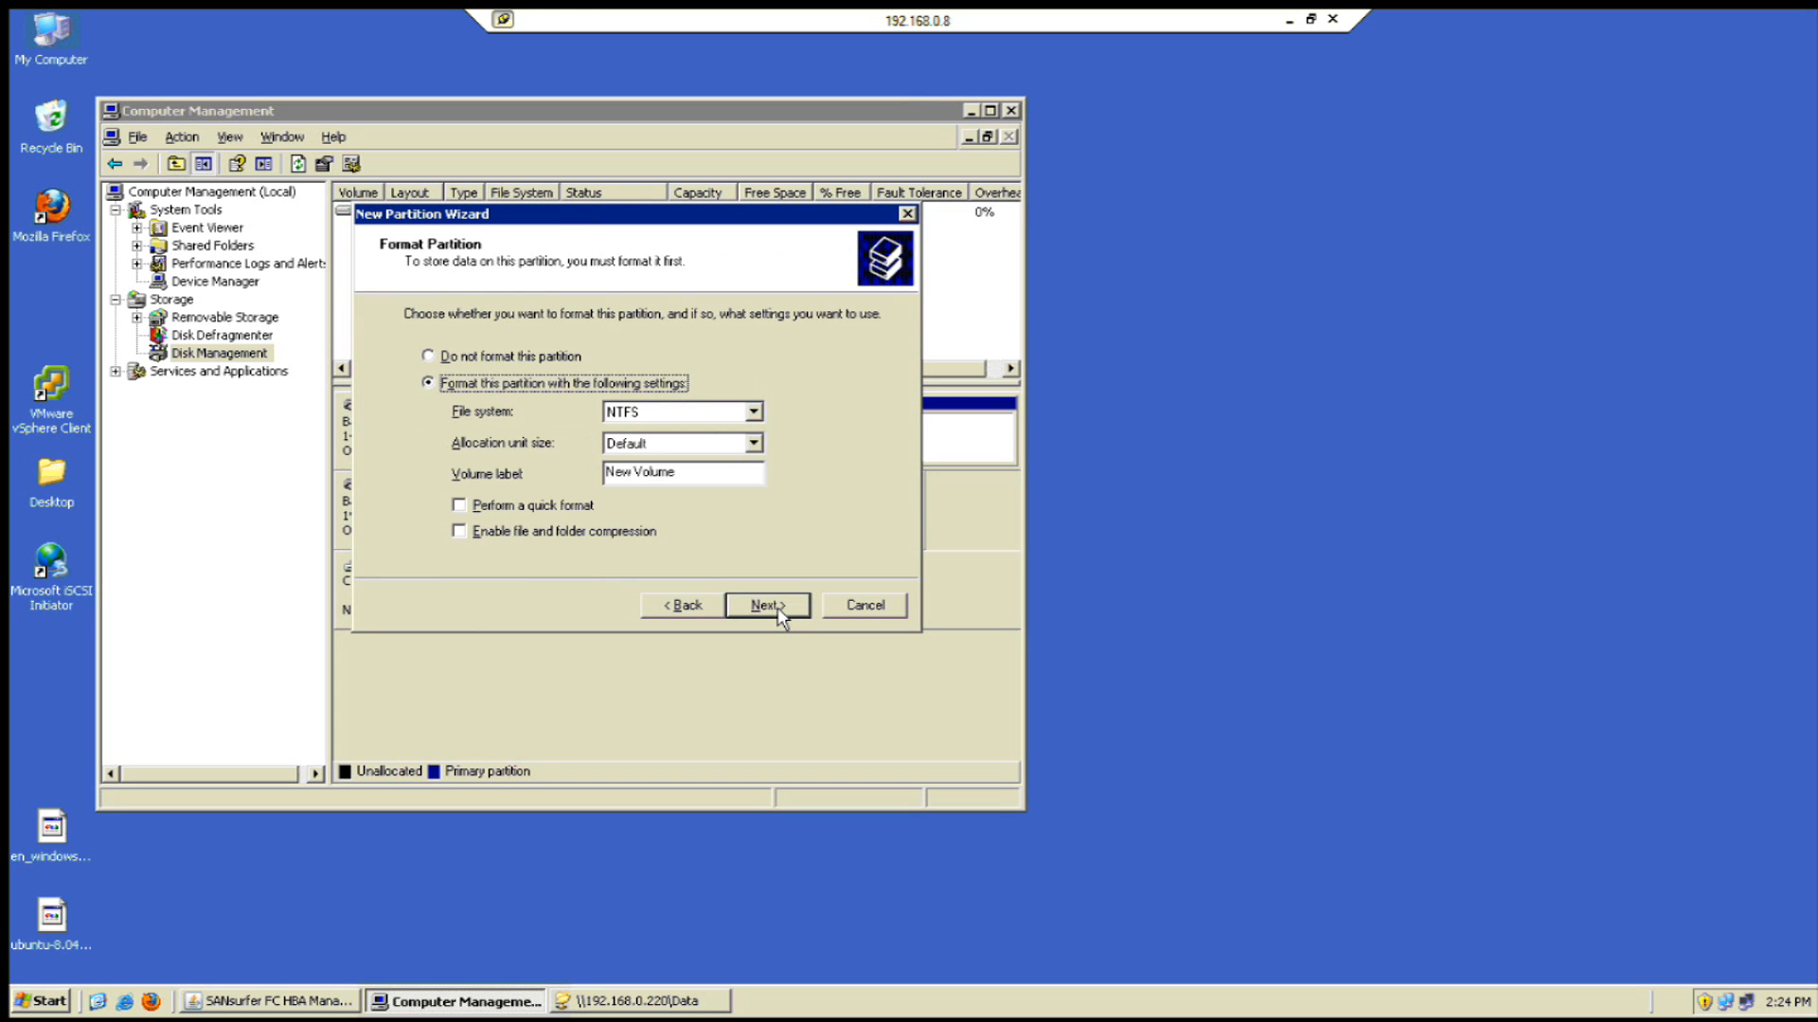
left_click(572, 509)
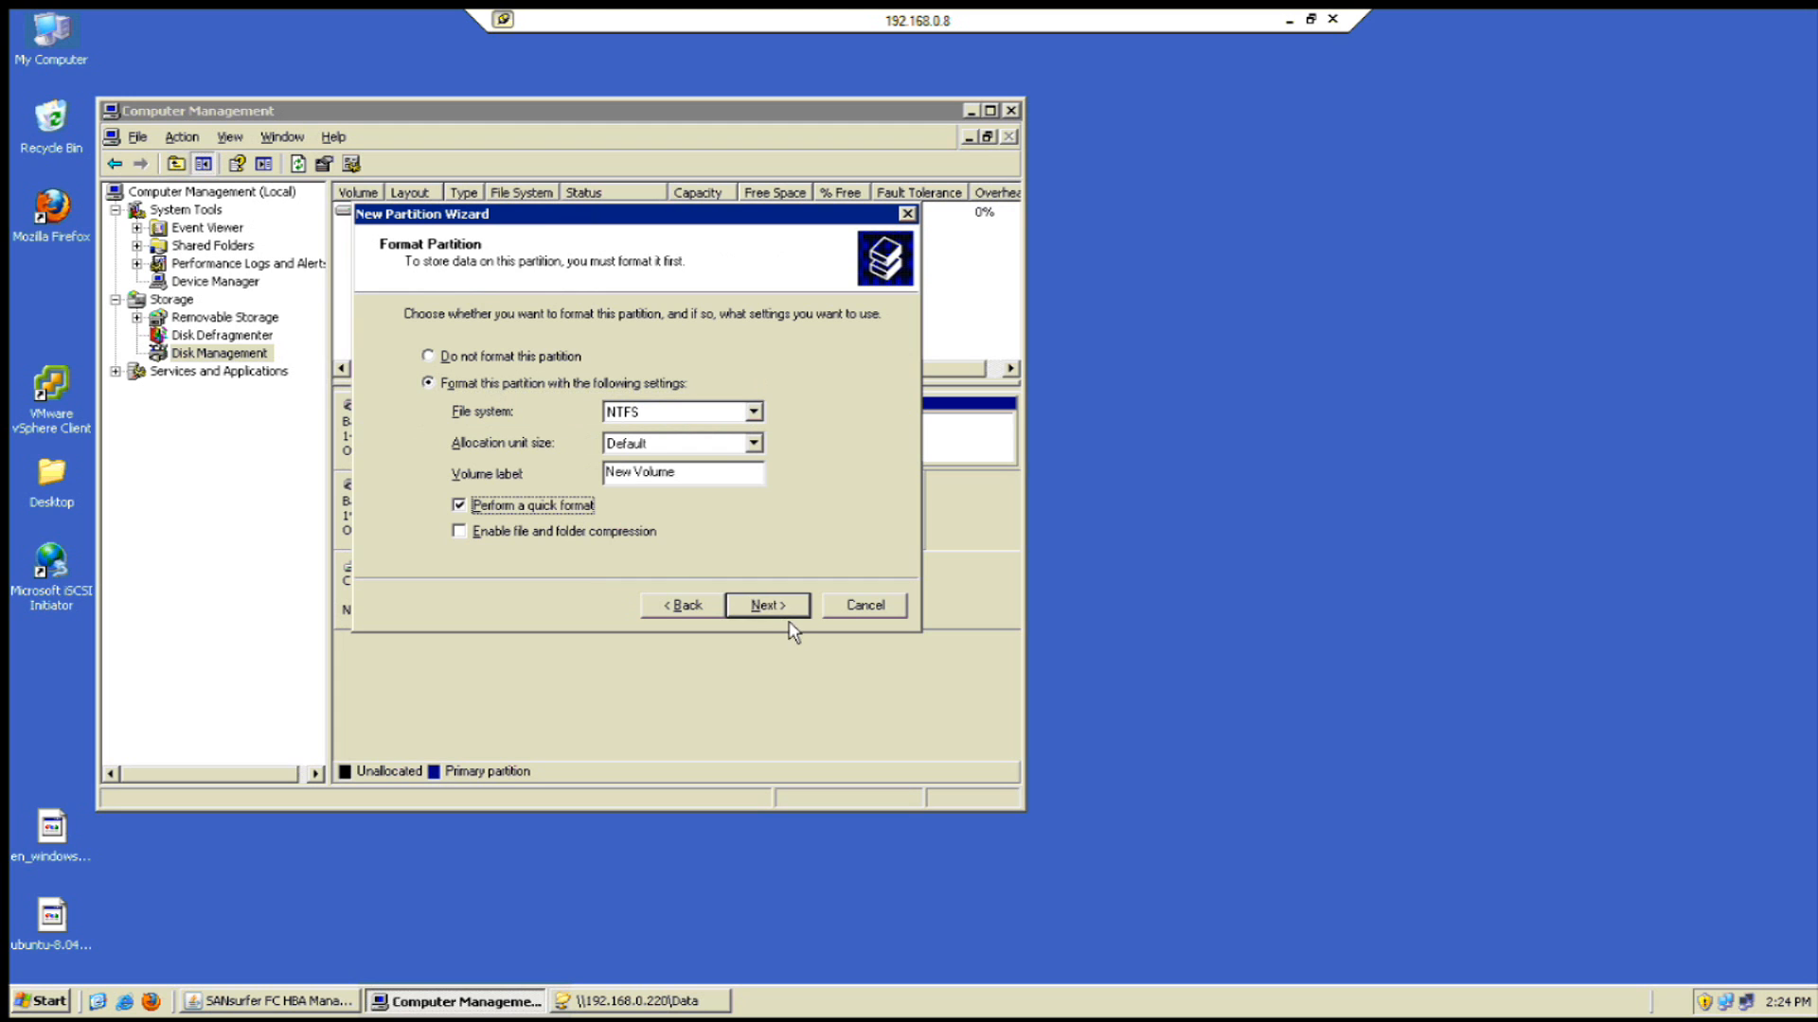
left_click(783, 614)
left_click(782, 613)
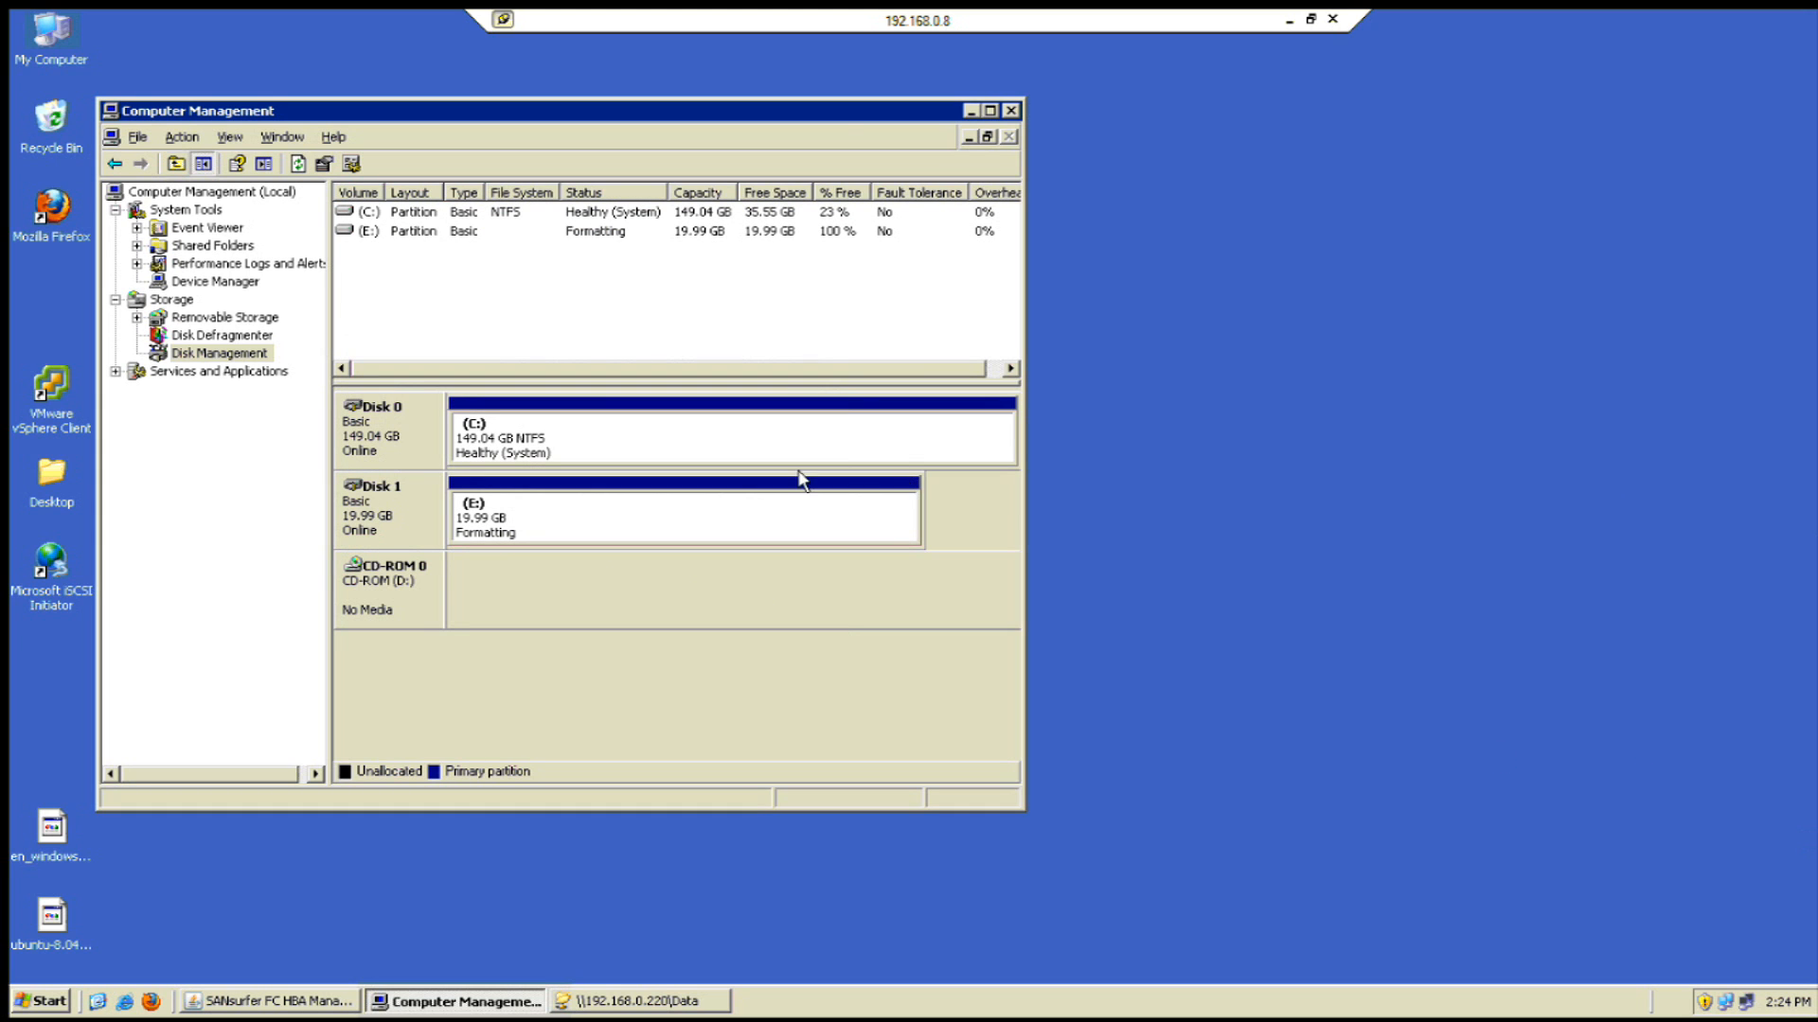
left_click_drag(833, 120, 957, 115)
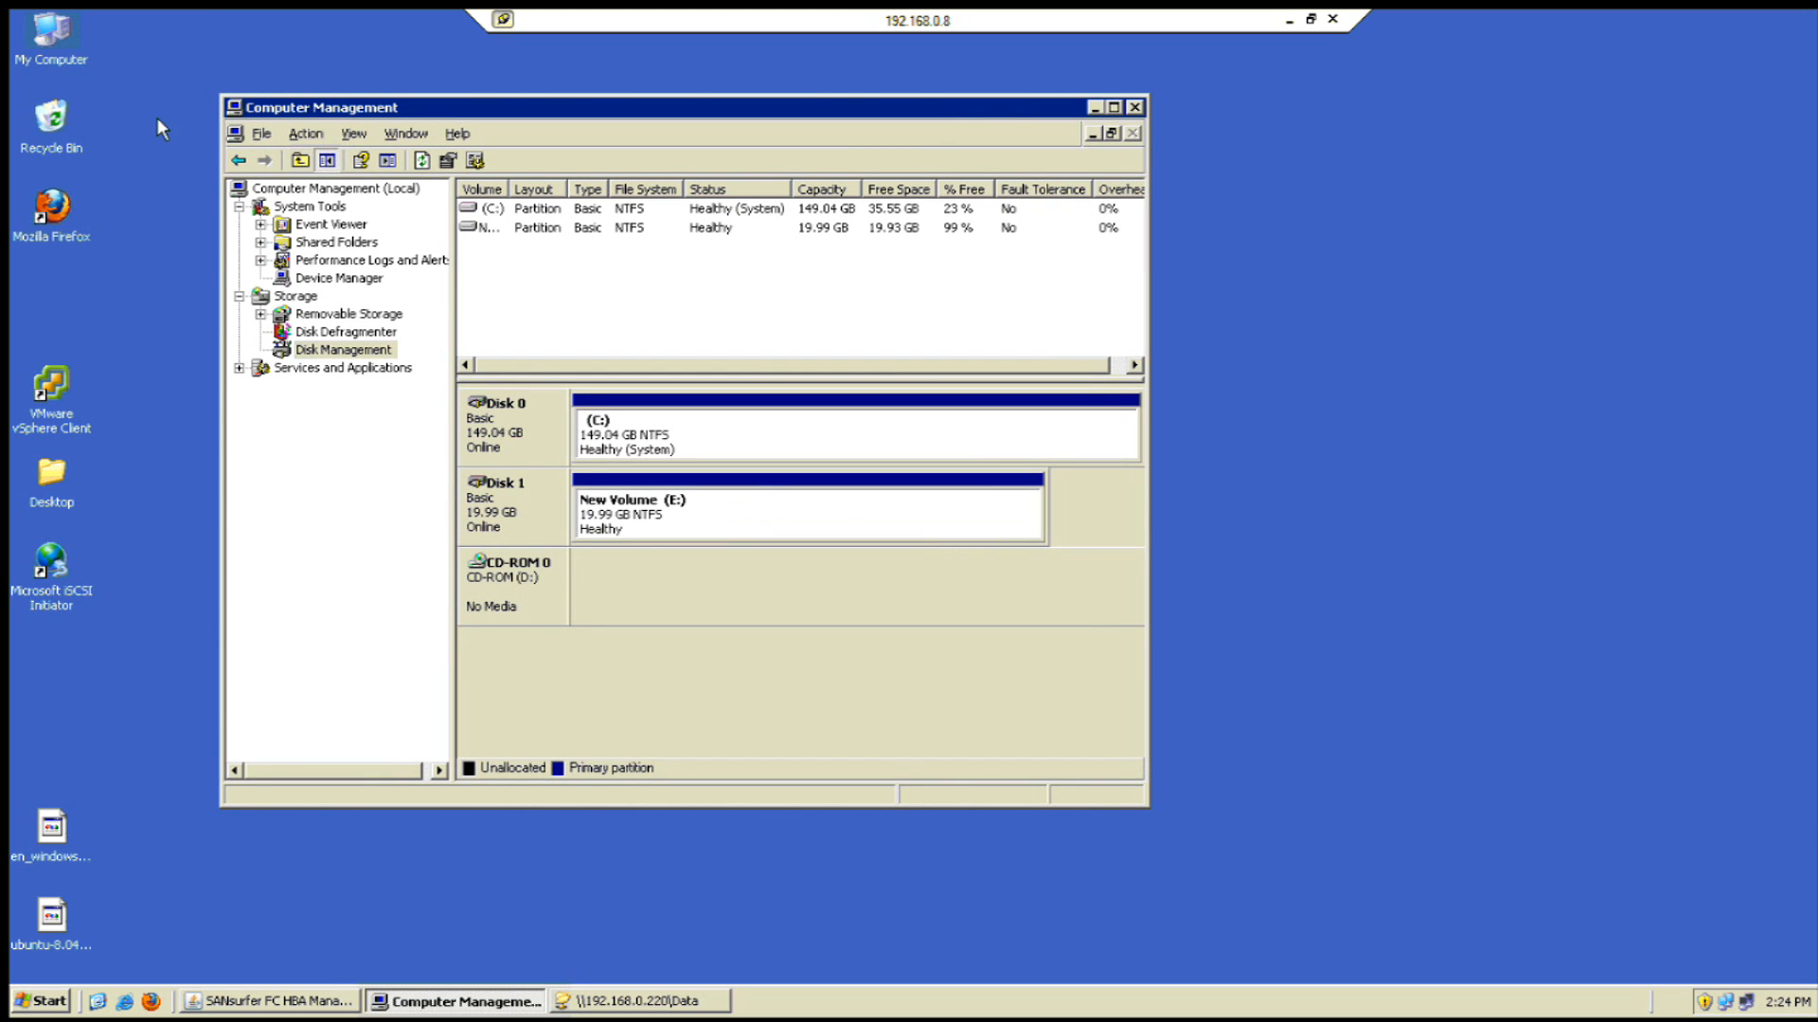
- Open the New Volume drive E: from My Computer
right_click(53, 47)
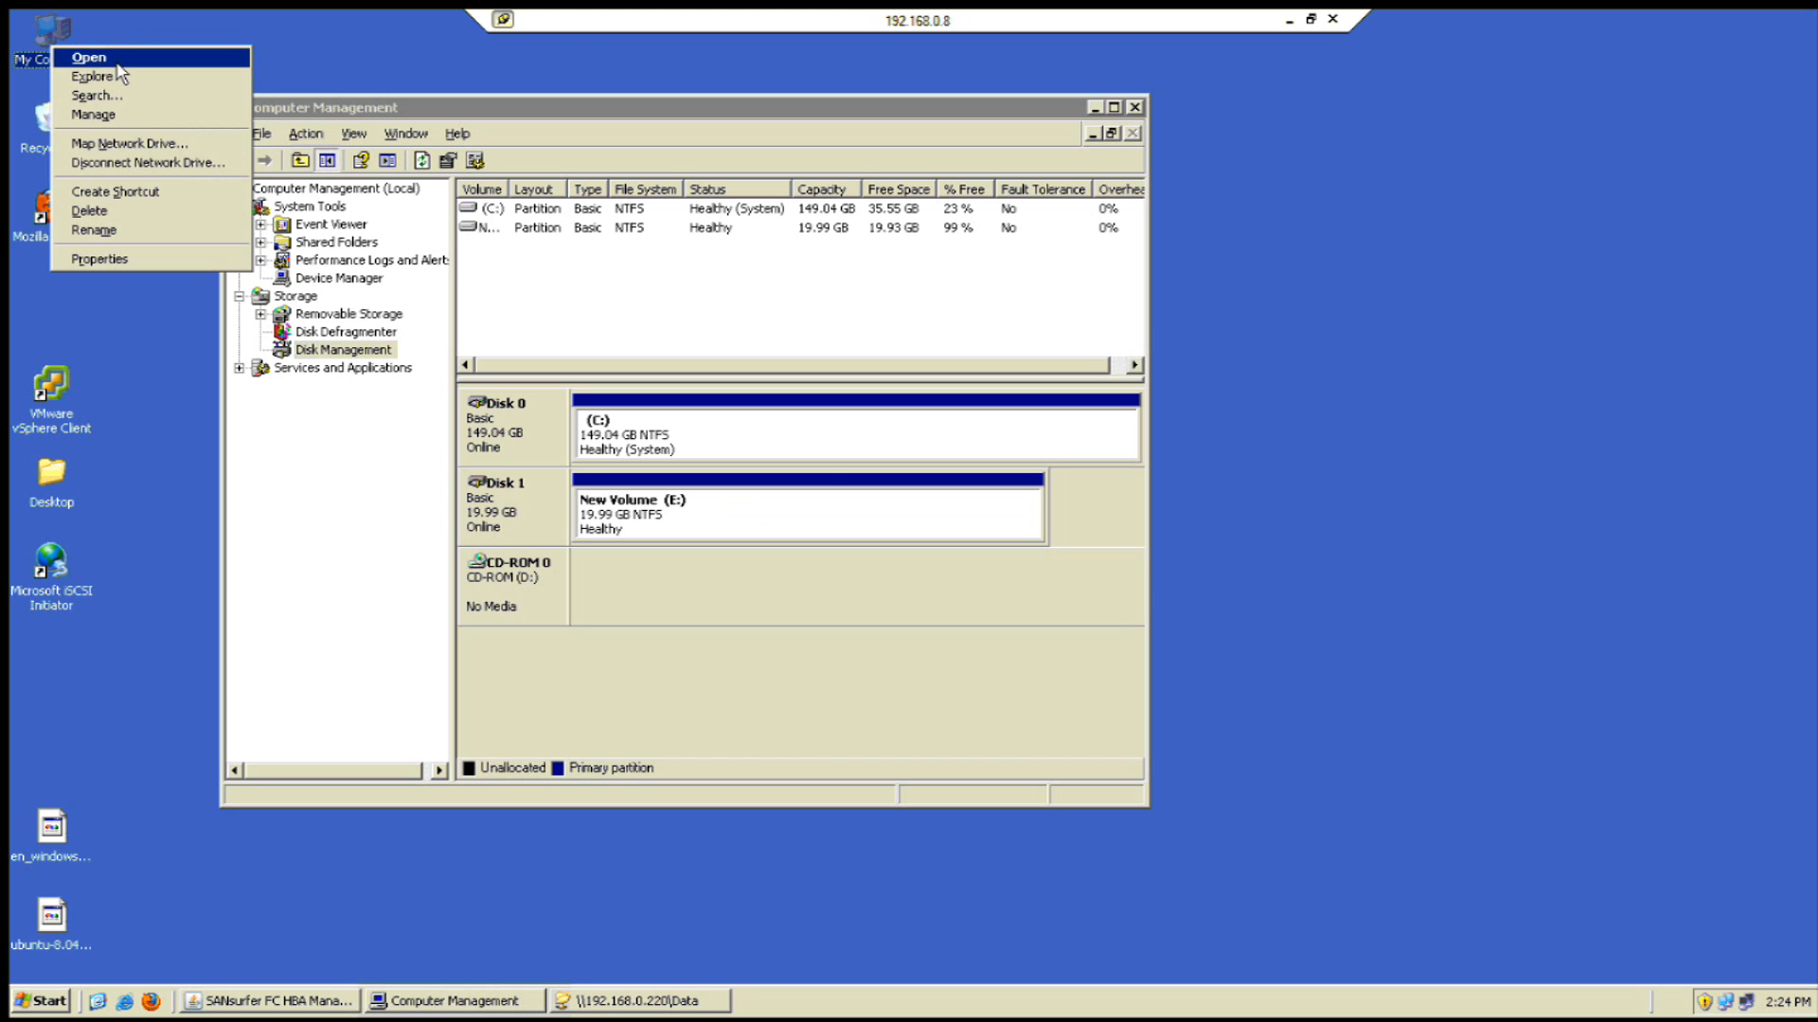
left_click(113, 61)
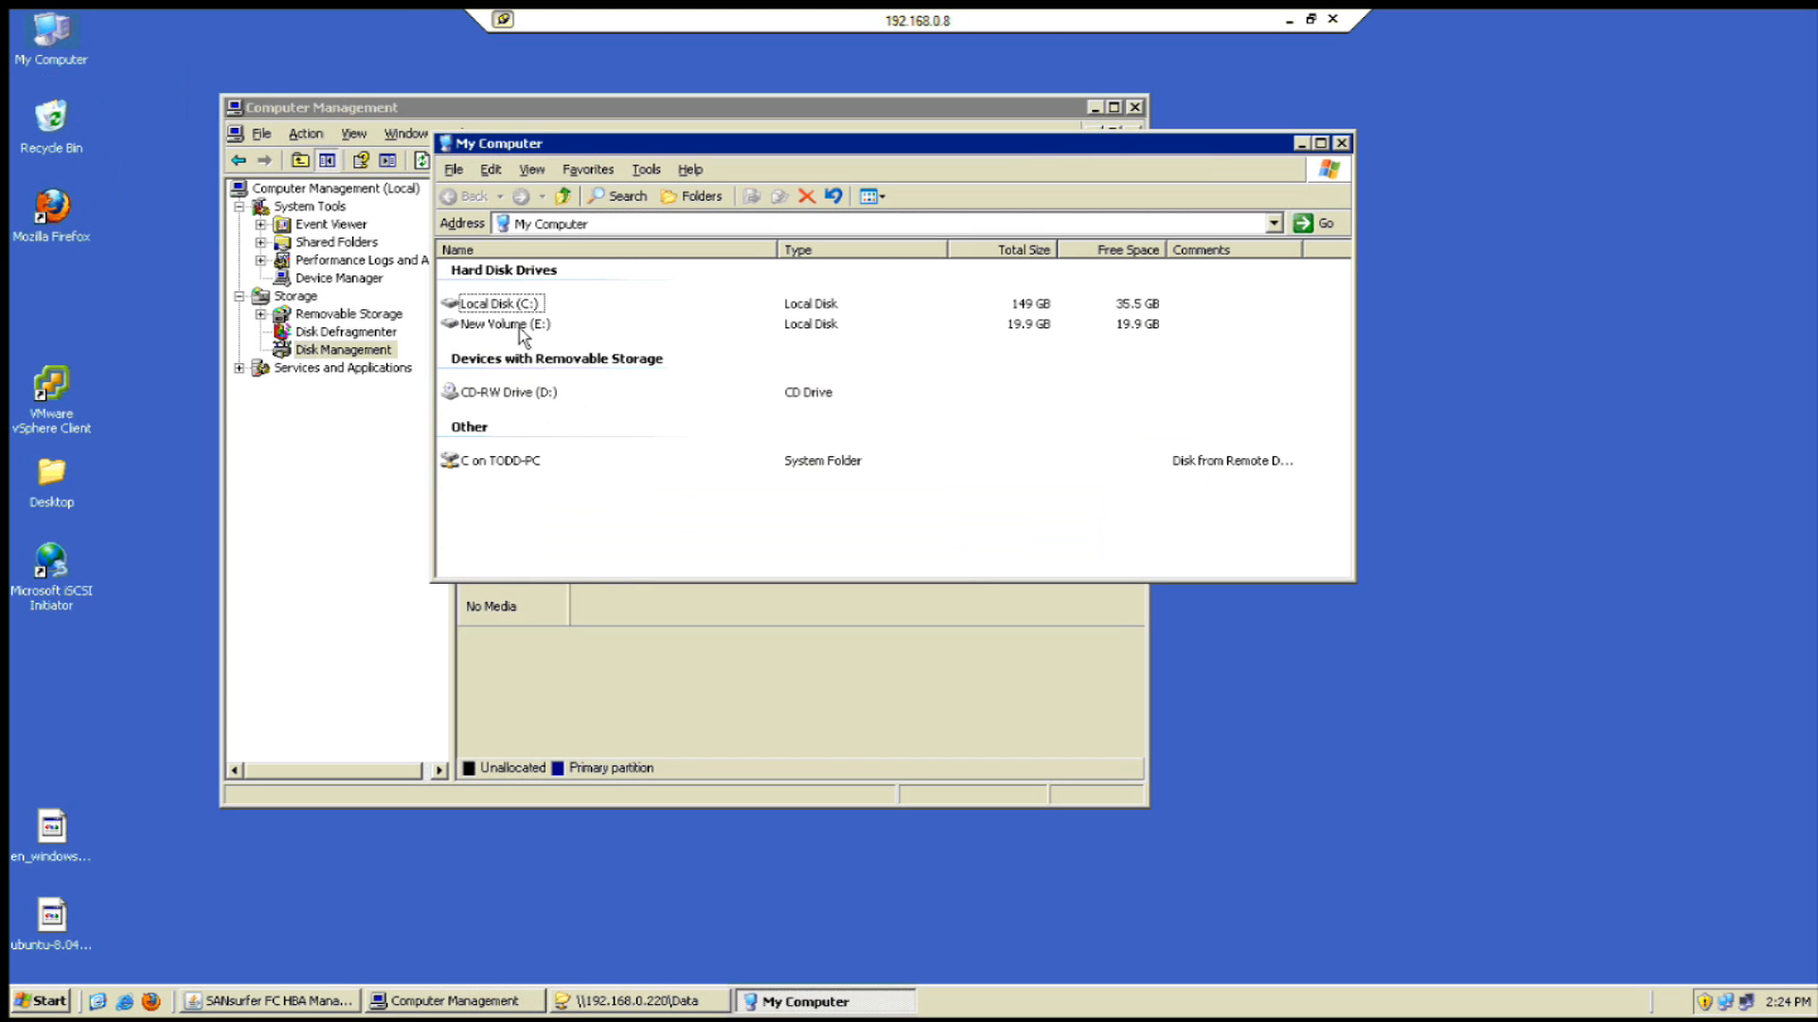
double_click(517, 325)
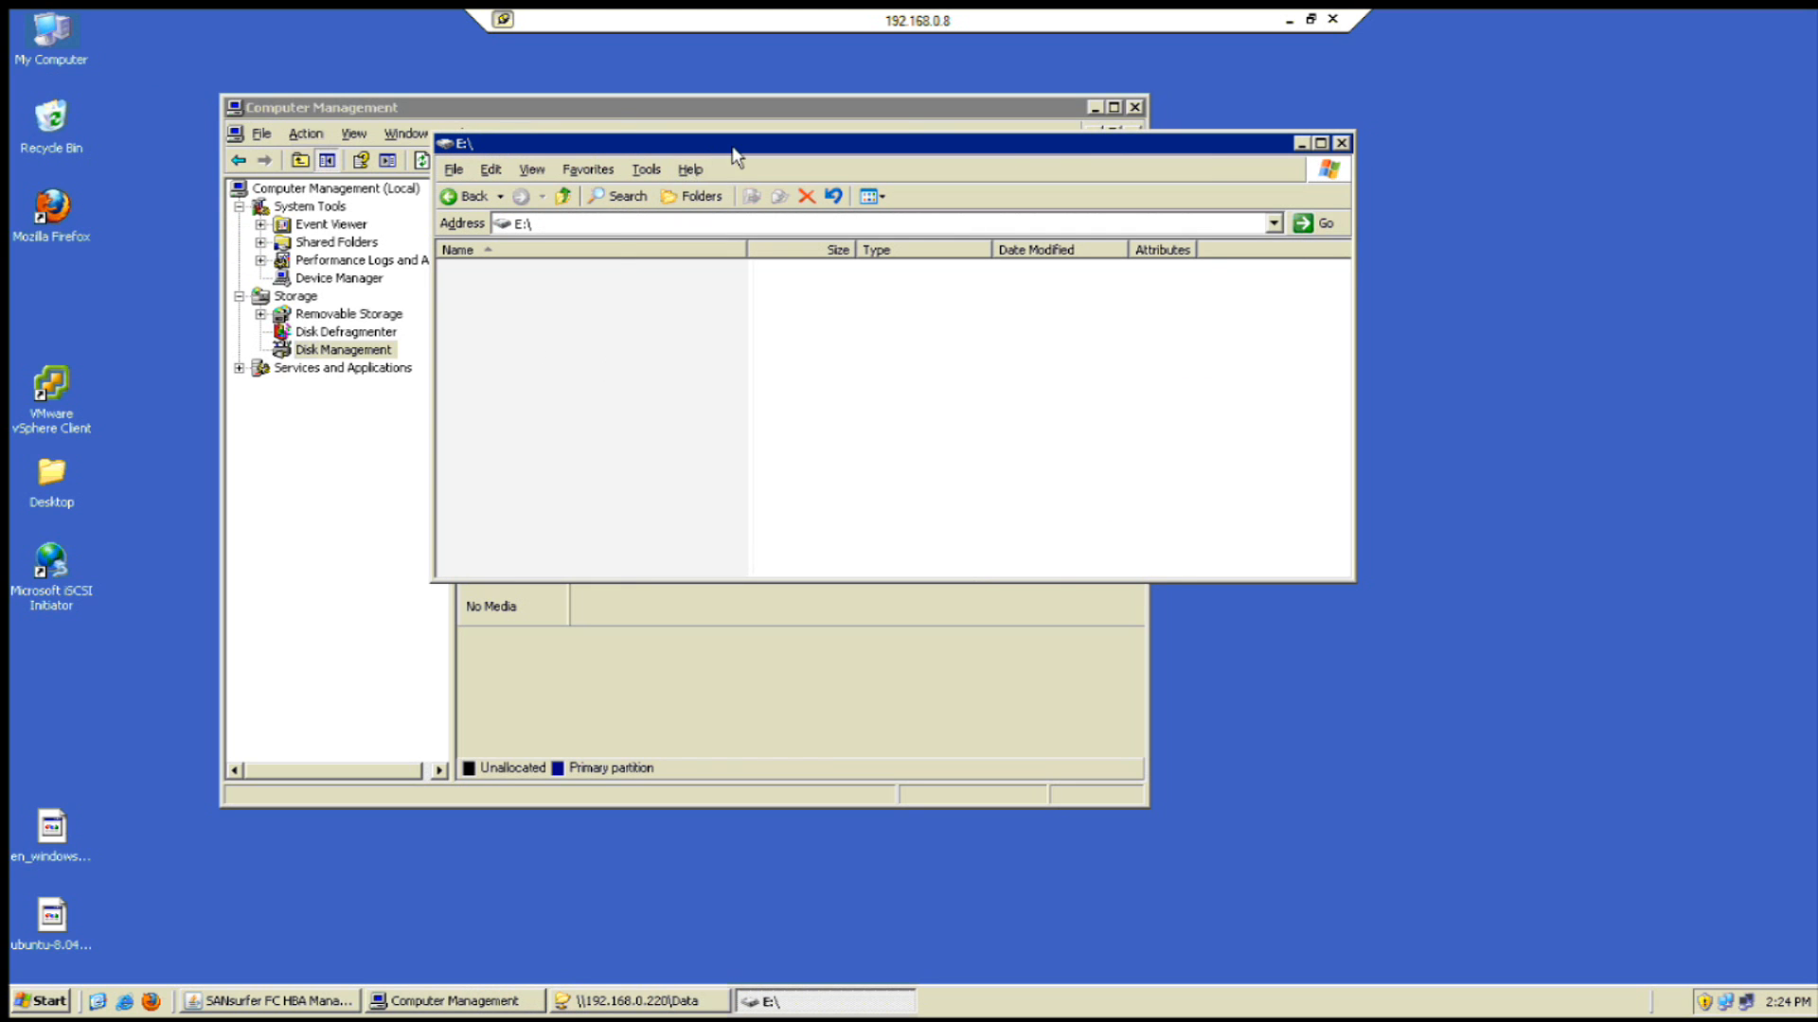
left_click_drag(734, 144, 937, 122)
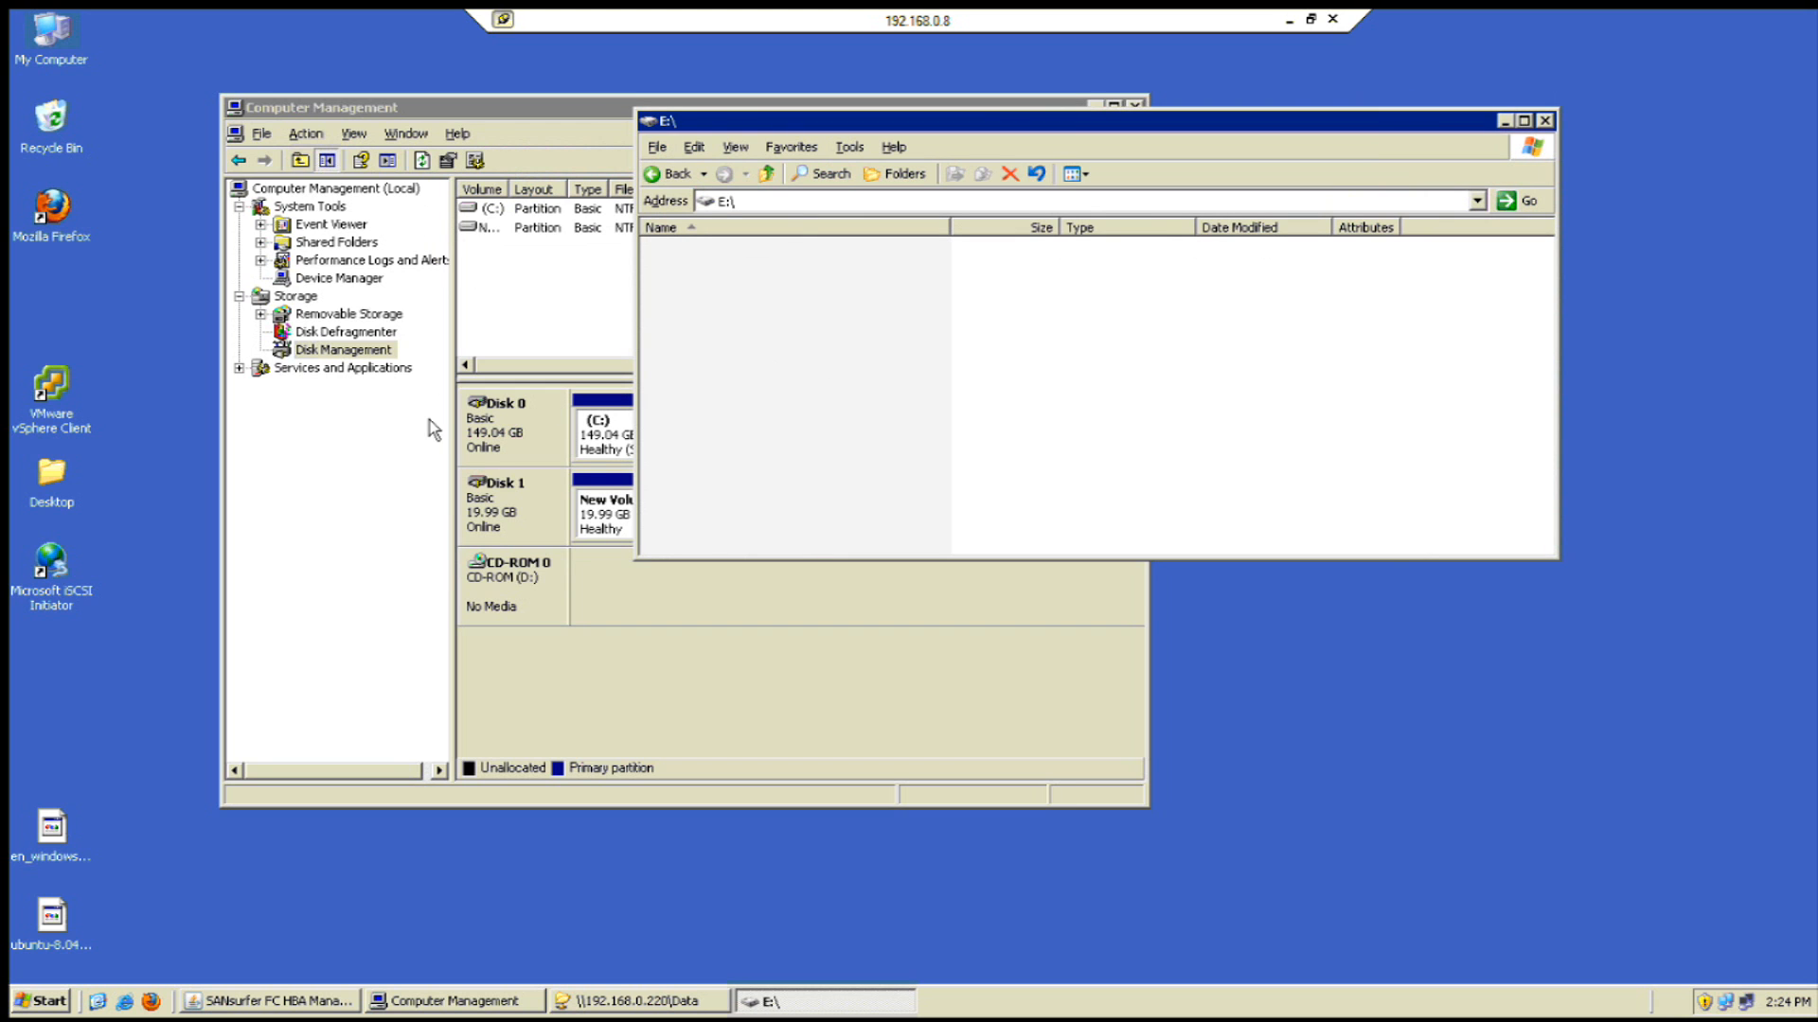
- Copy the Desktop files from putty.exe through StartupUI onto drive E:
double_click(59, 494)
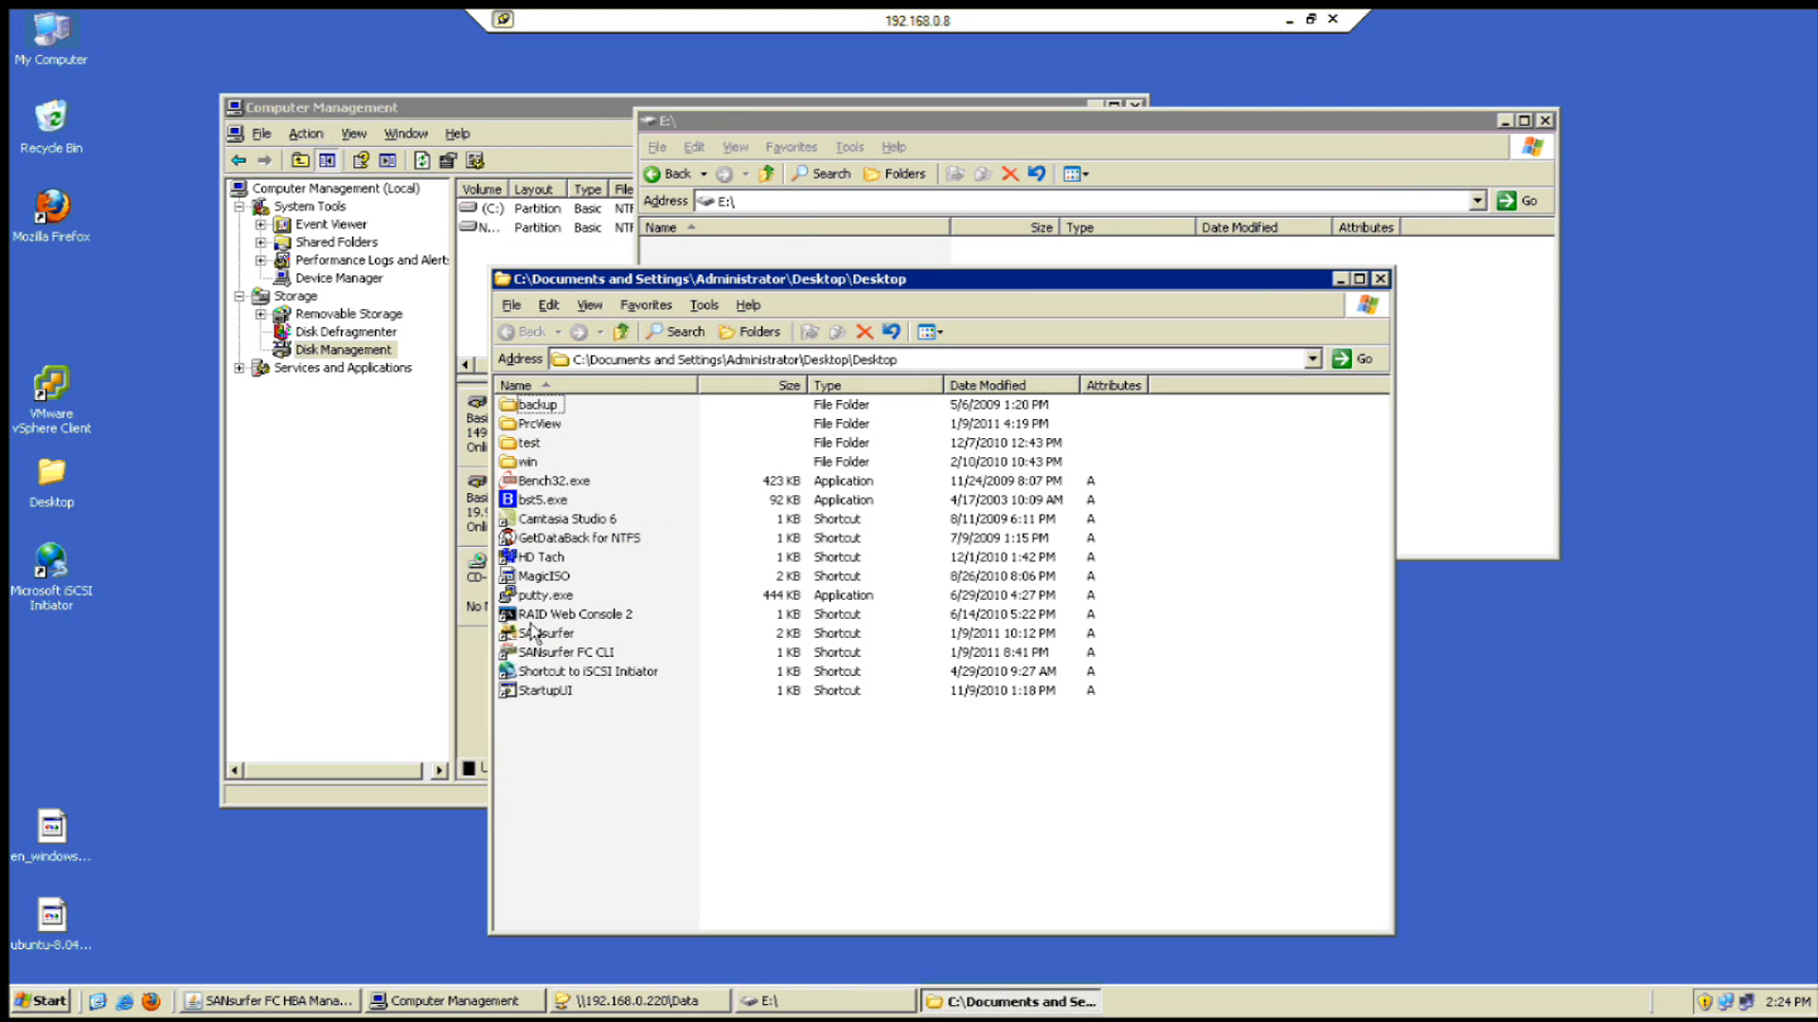
left_click_drag(557, 717, 536, 602)
right_click(534, 598)
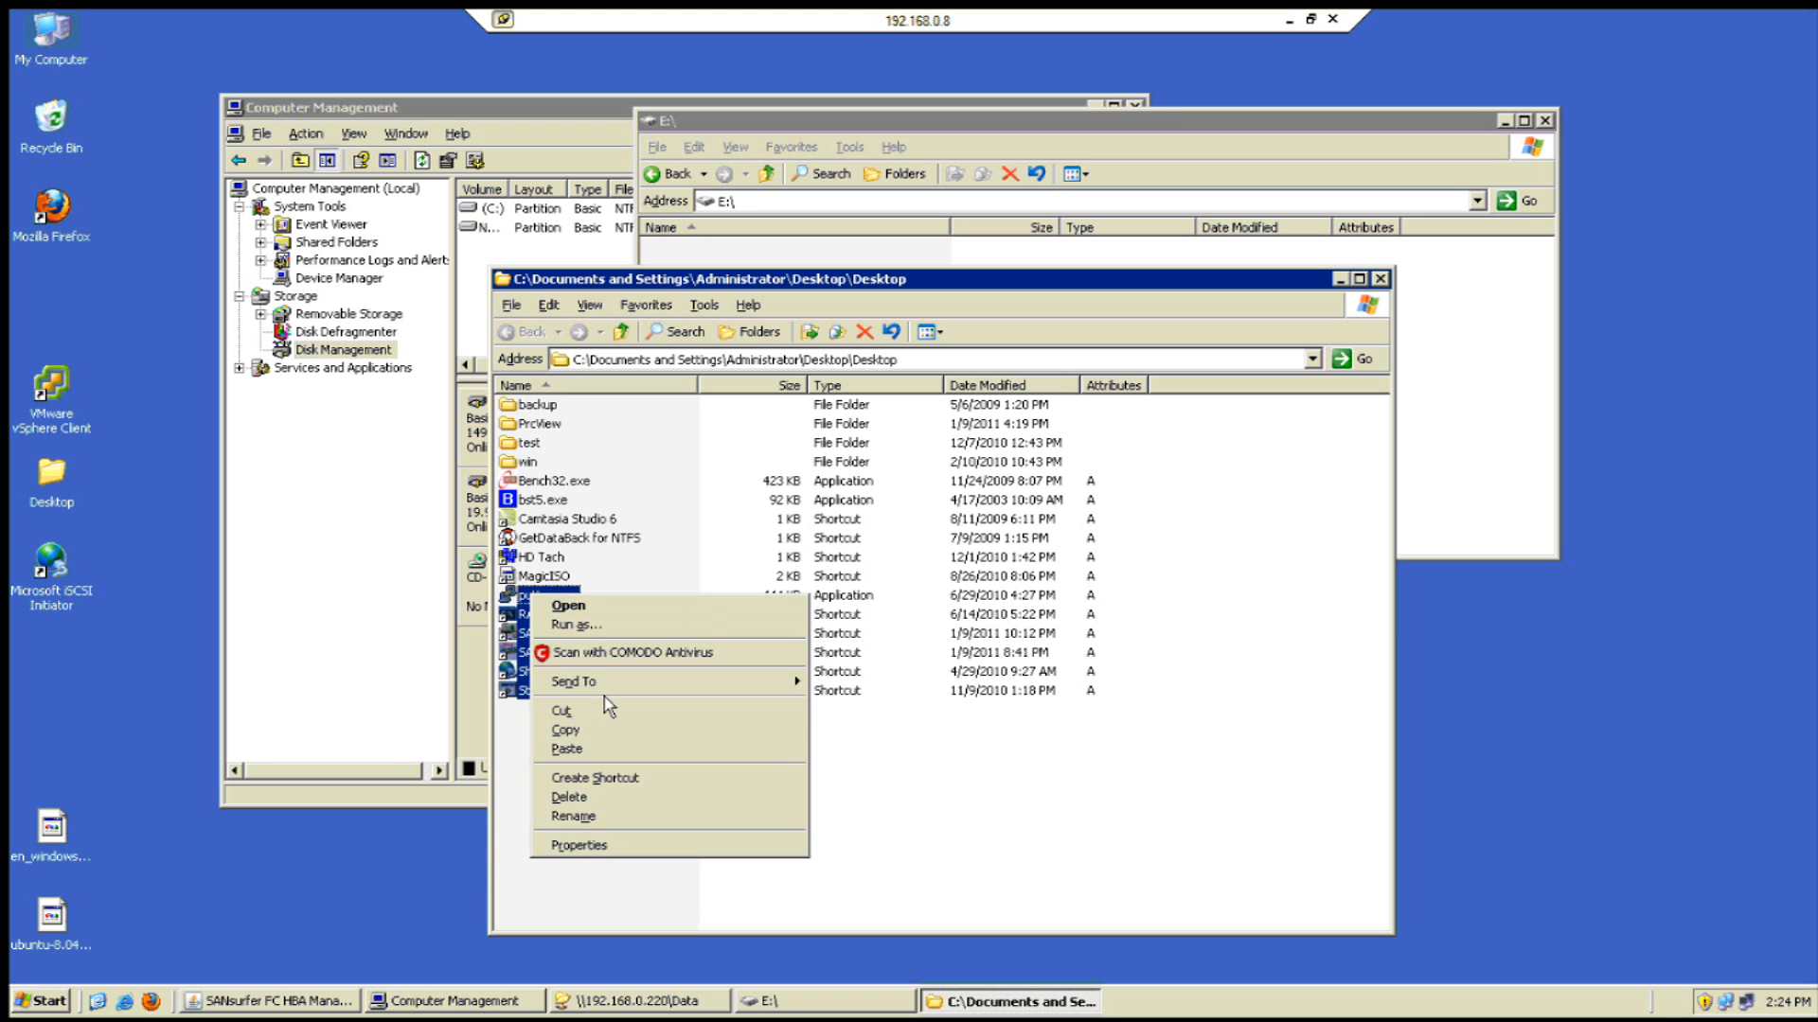
left_click(617, 738)
left_click(1436, 357)
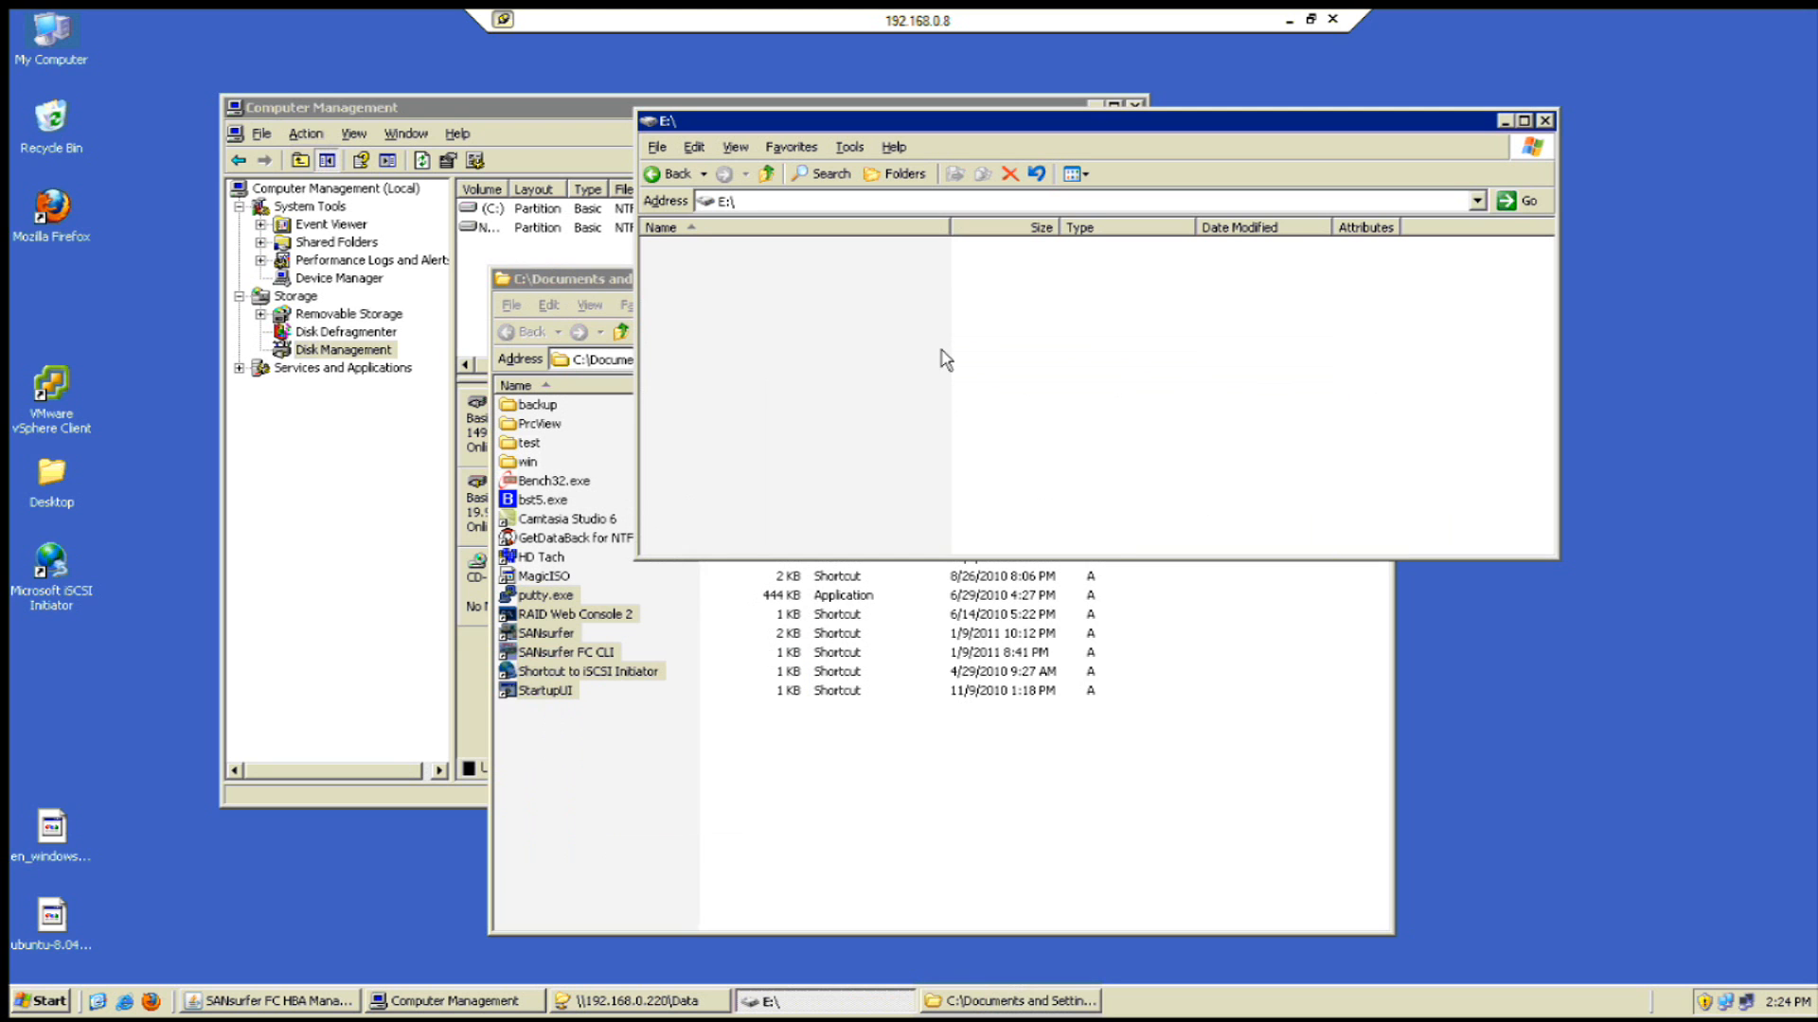
right_click(939, 352)
left_click(1030, 439)
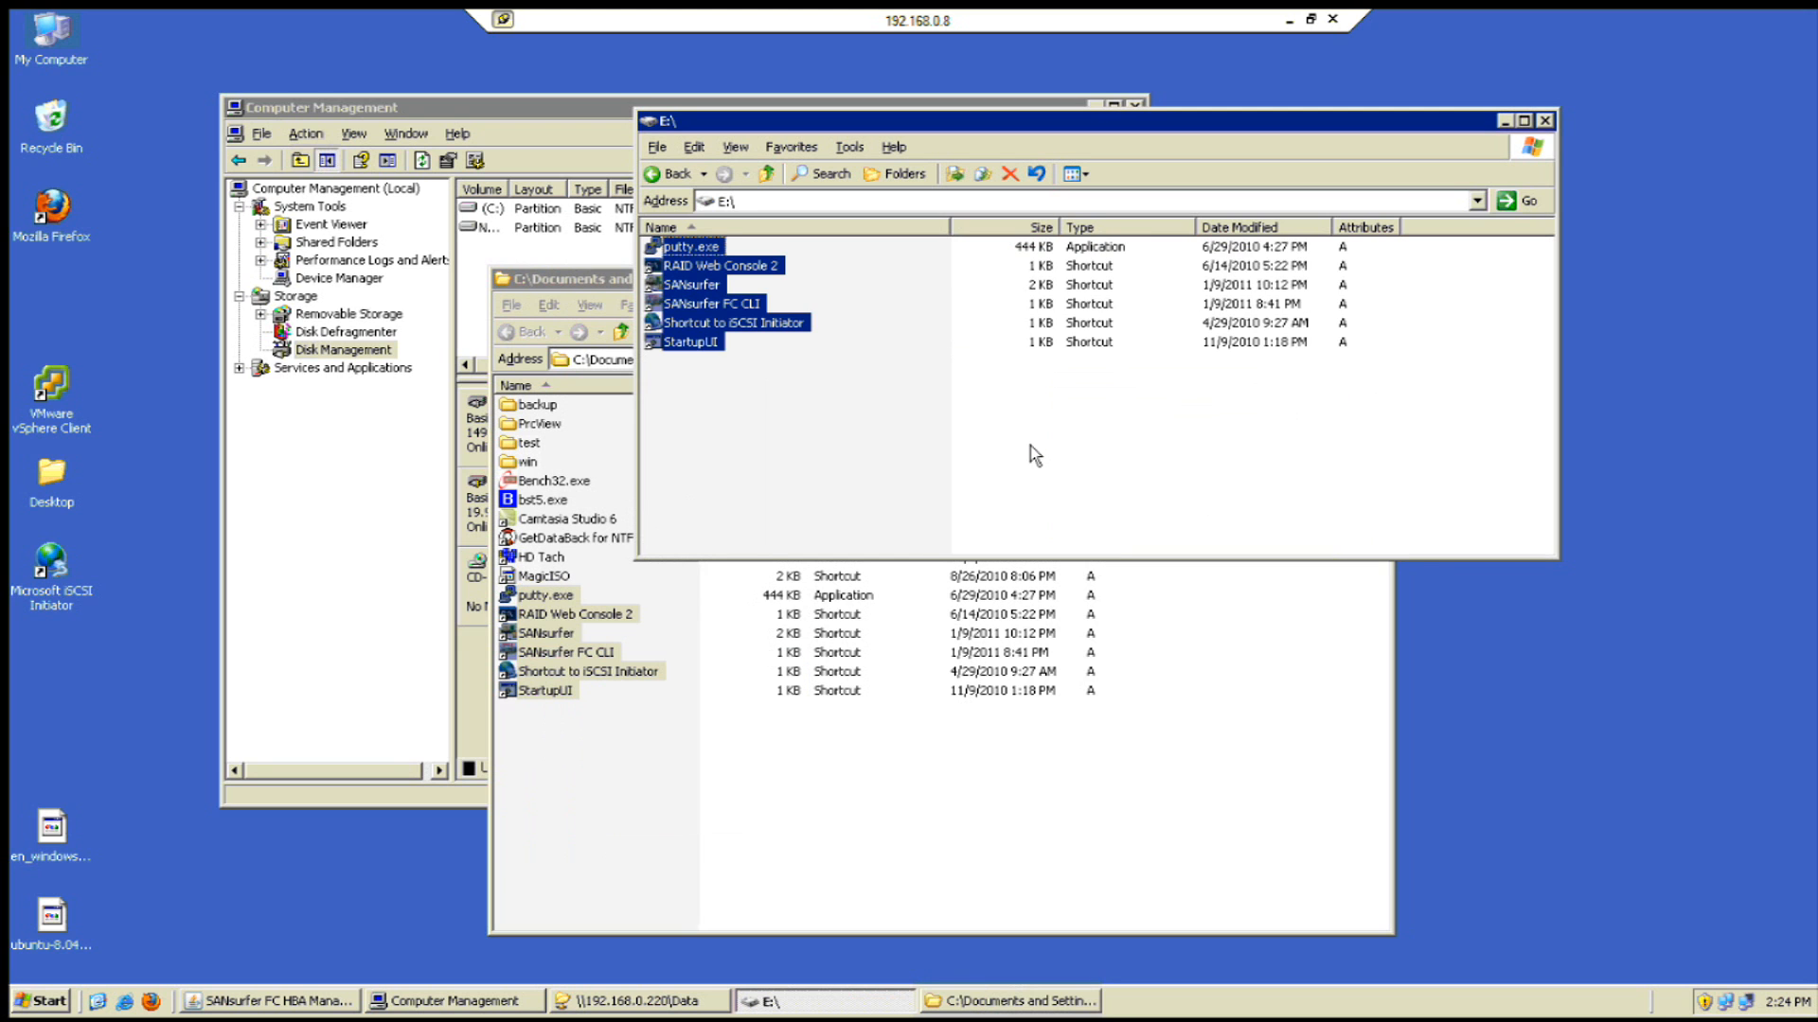
left_click(951, 852)
left_click(1382, 278)
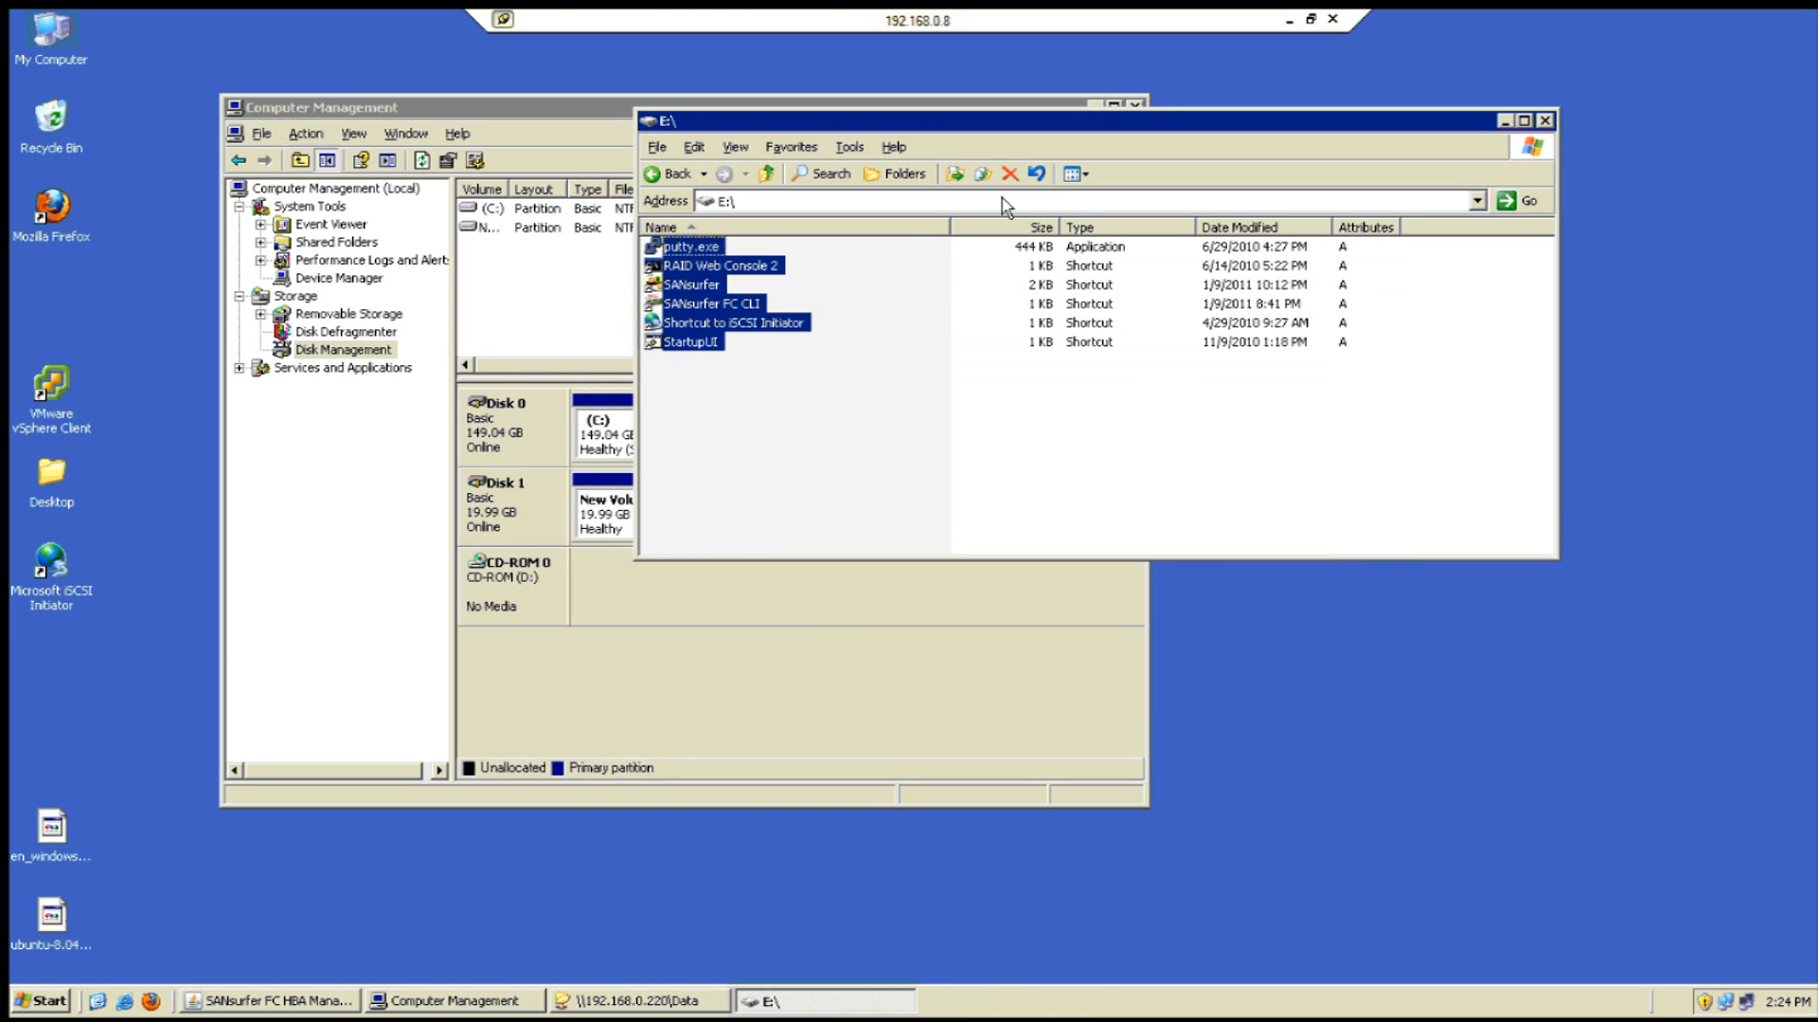
- Close the E: window and minimise the remote session to return to Firefox
left_click_drag(593, 103, 502, 90)
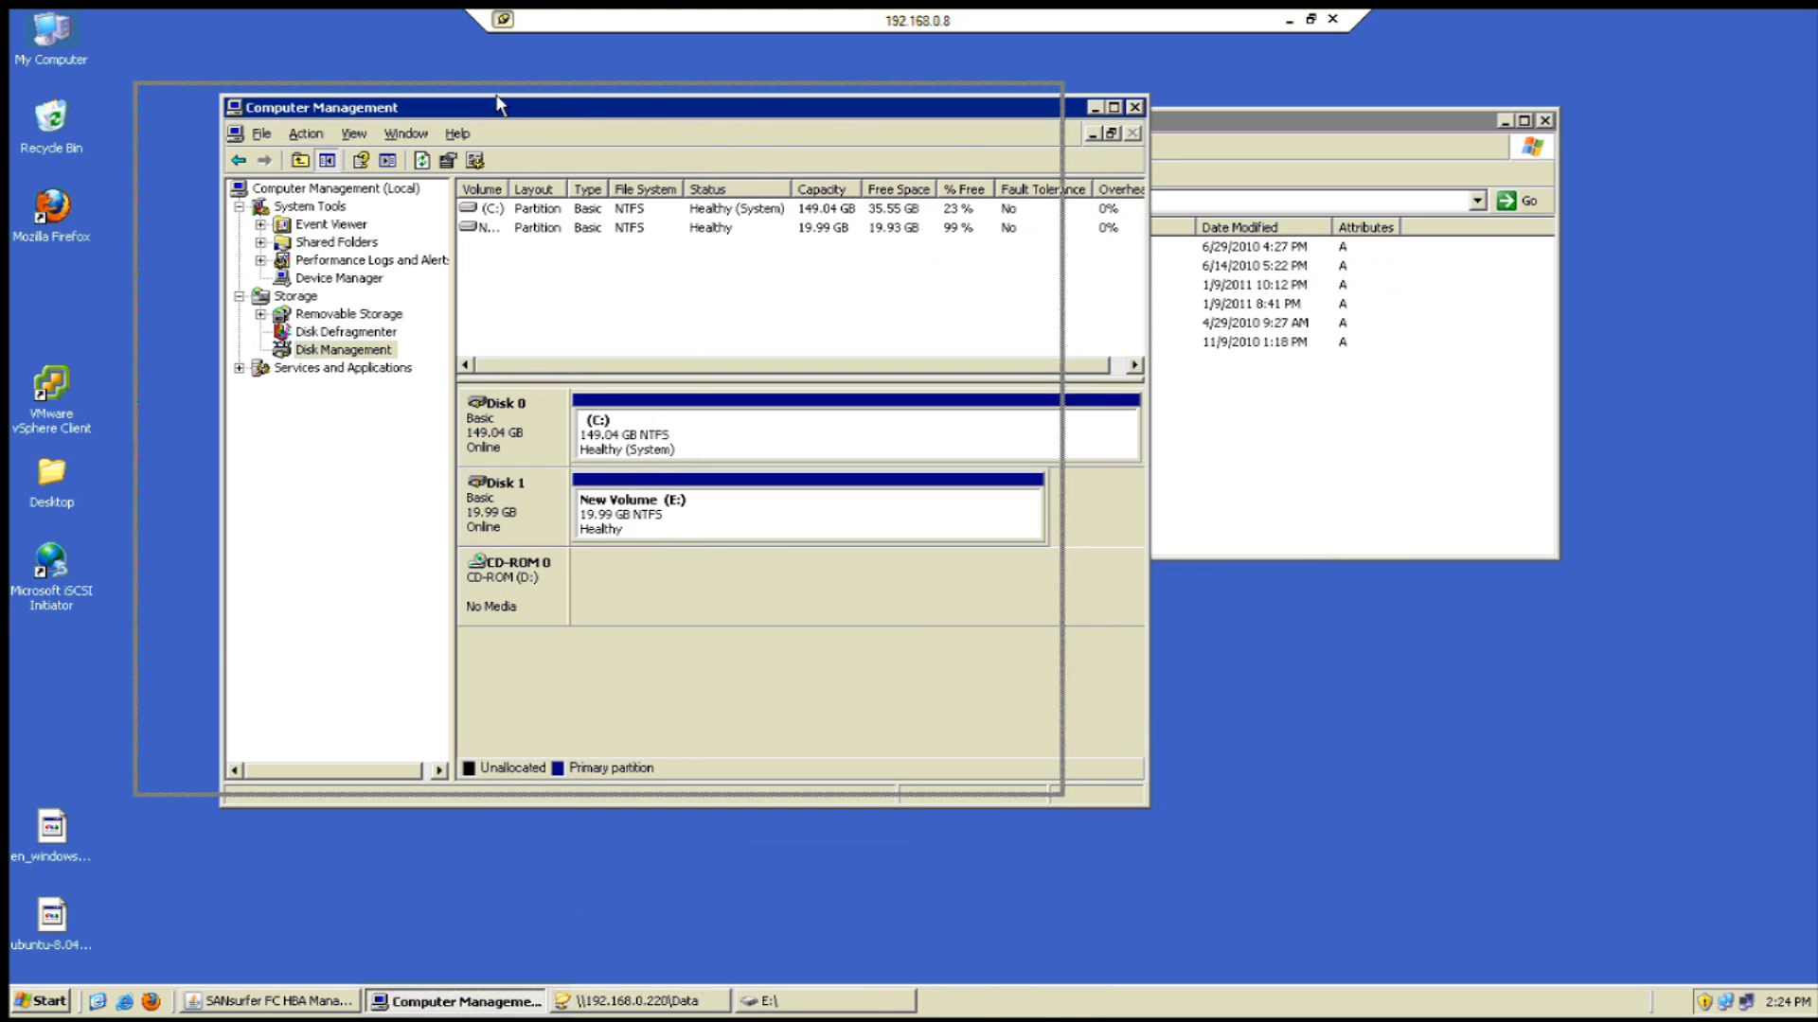
left_click(1221, 126)
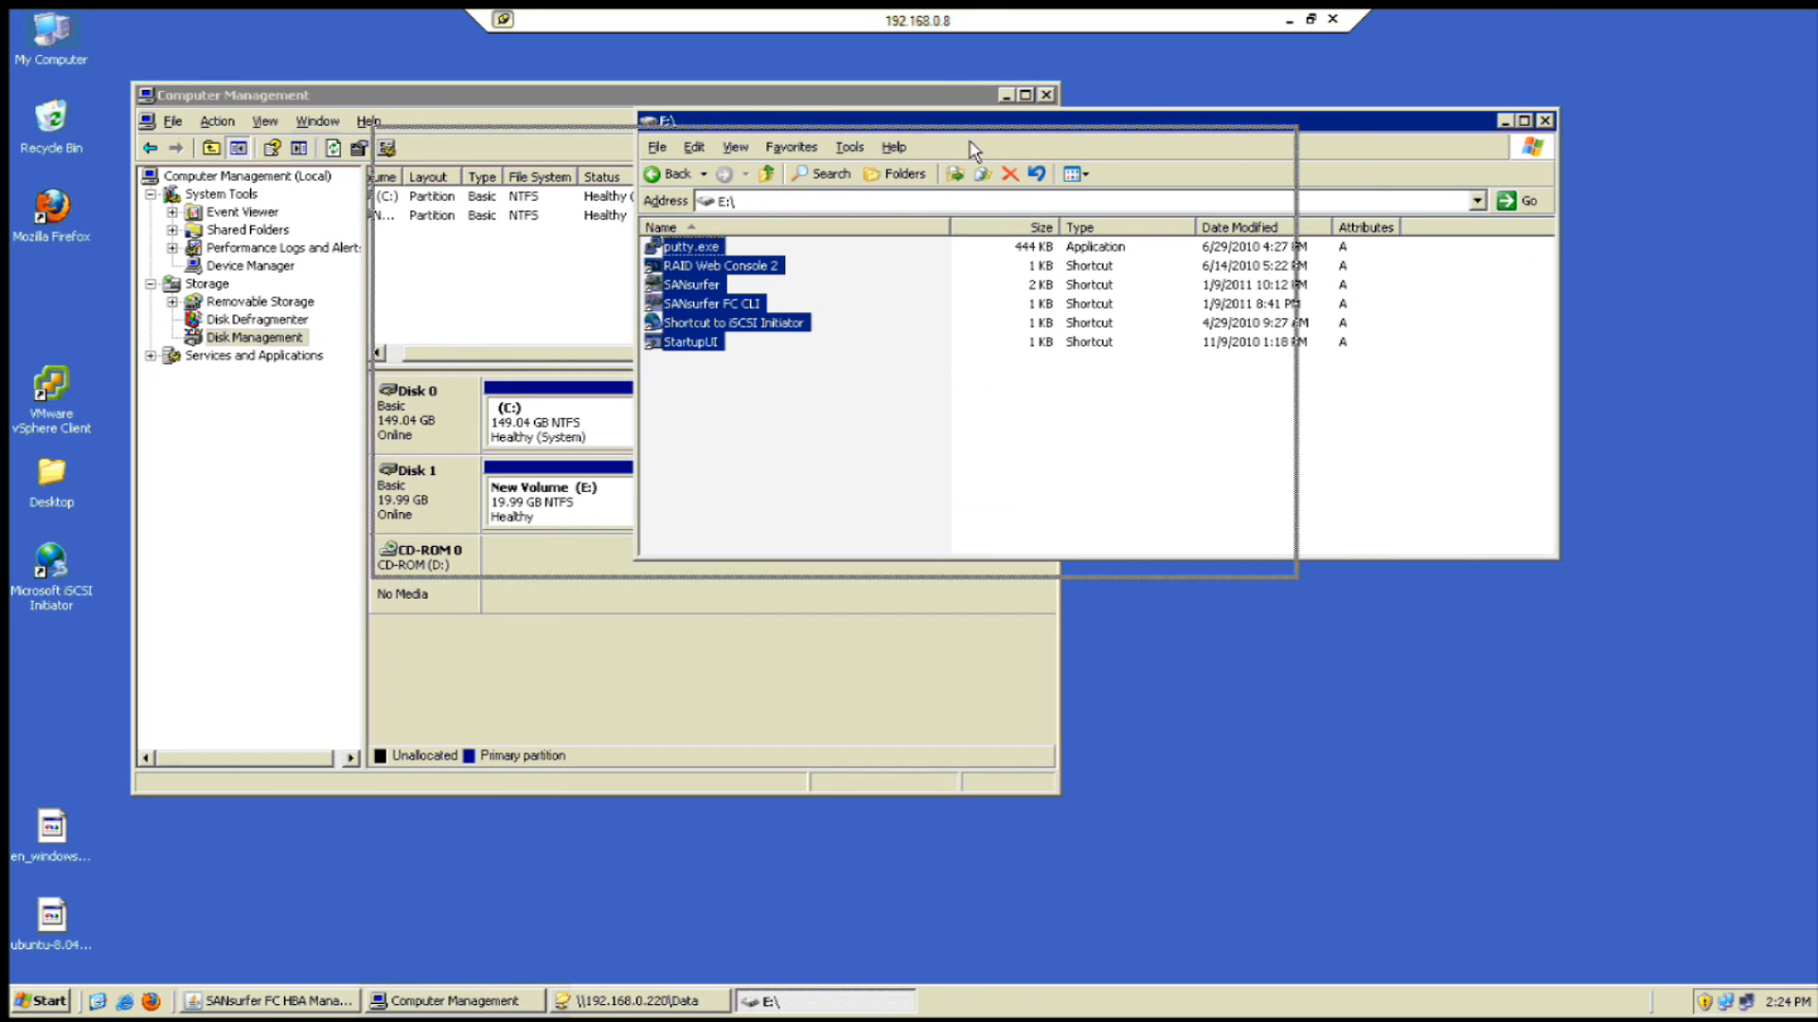
left_click_drag(1221, 126, 941, 149)
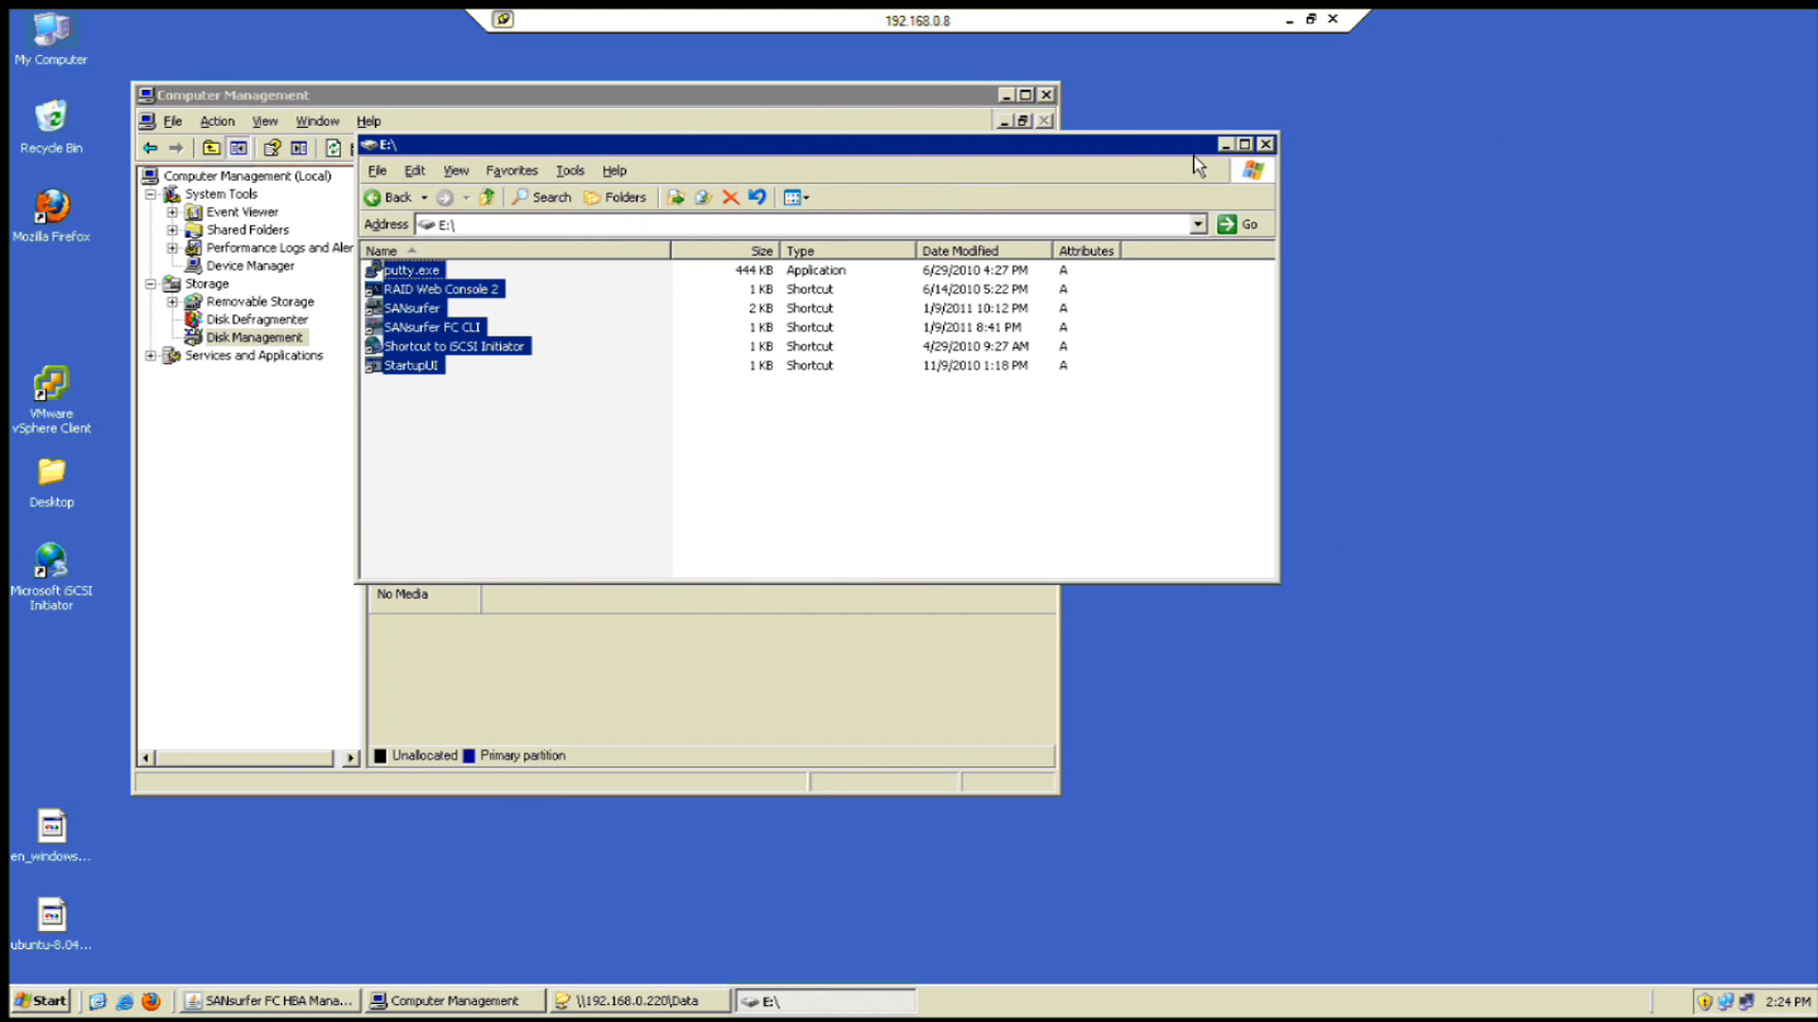
left_click(1265, 145)
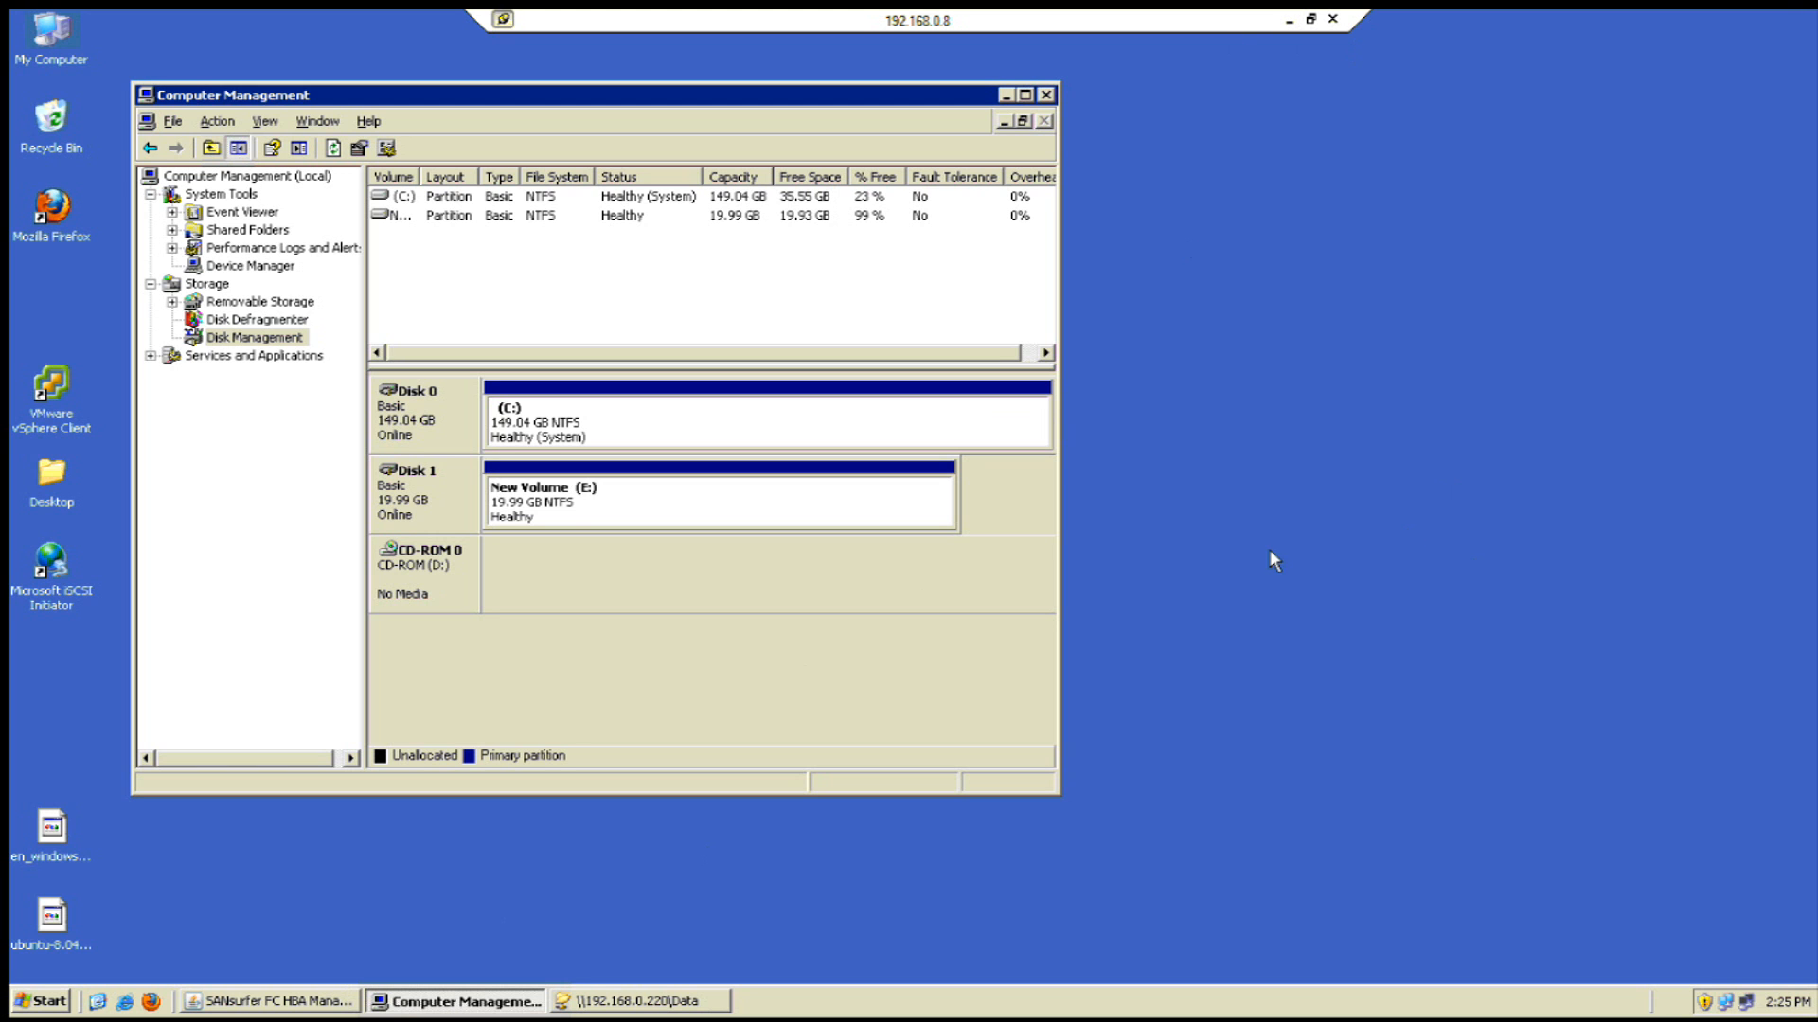
left_click(1288, 20)
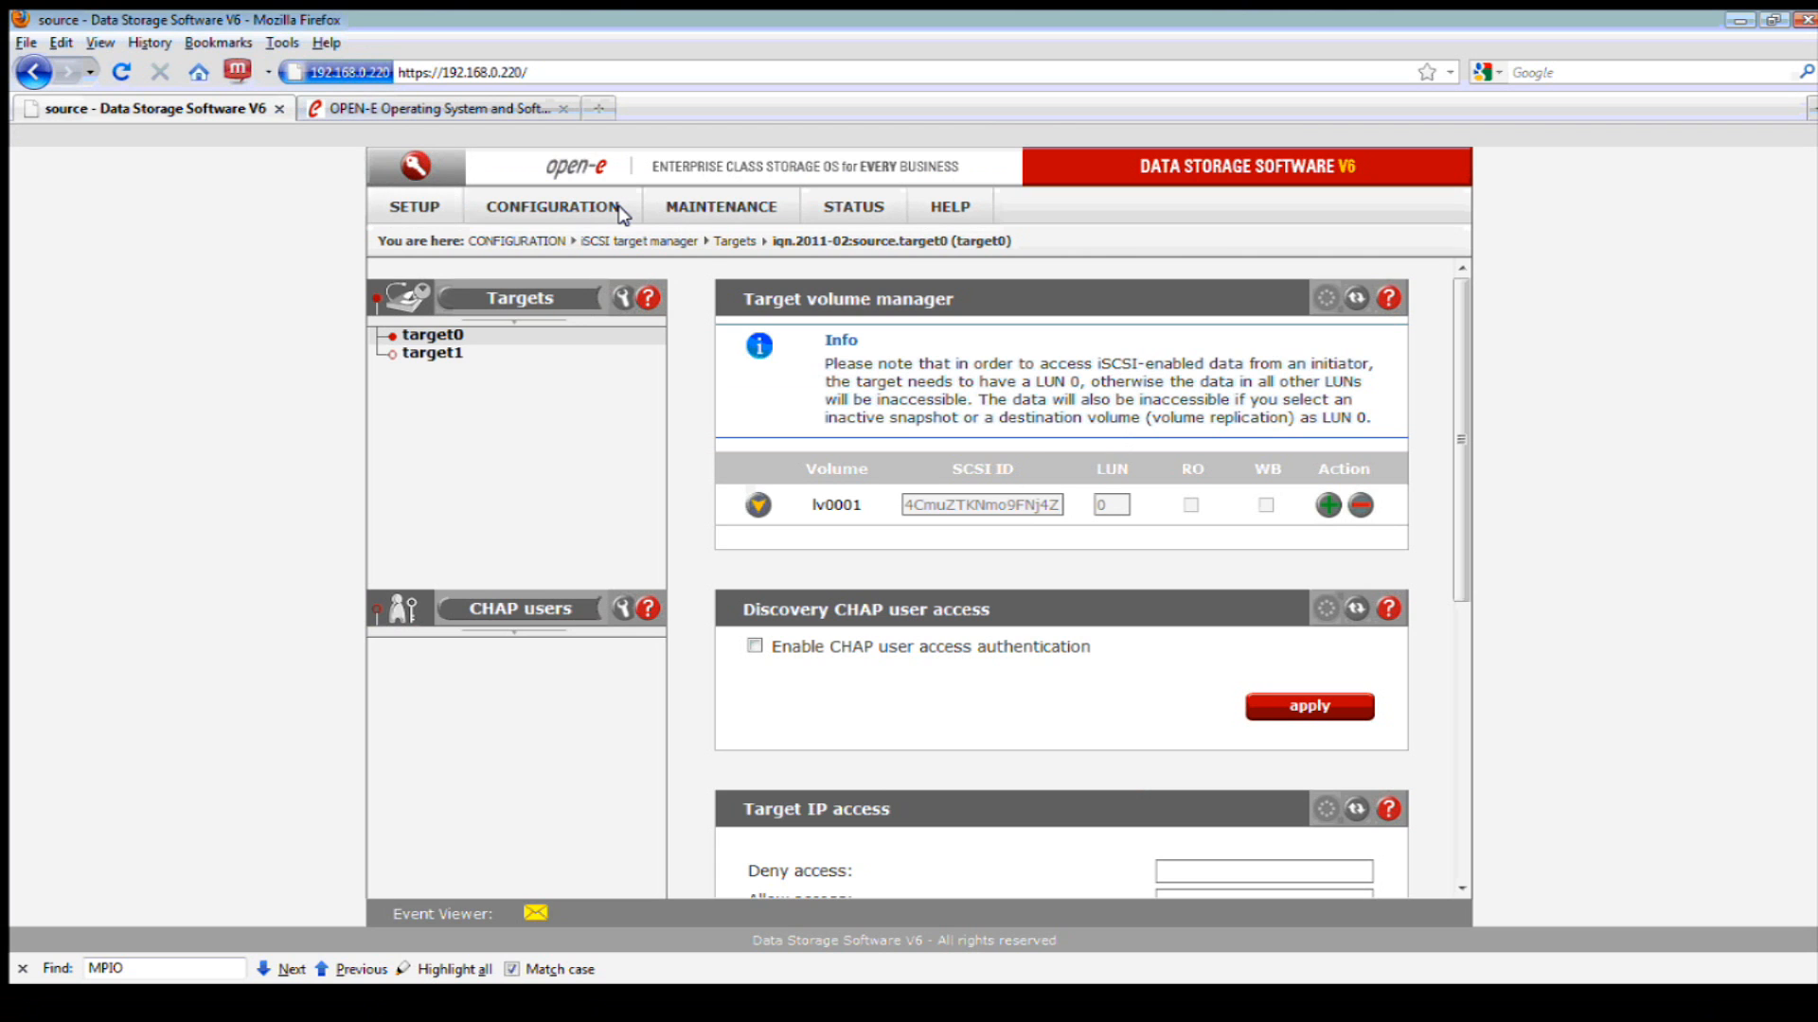
- Confirm both QLE2562 ports show target mode under Fibre Channel, then open FC target manager Groups
left_click(620, 210)
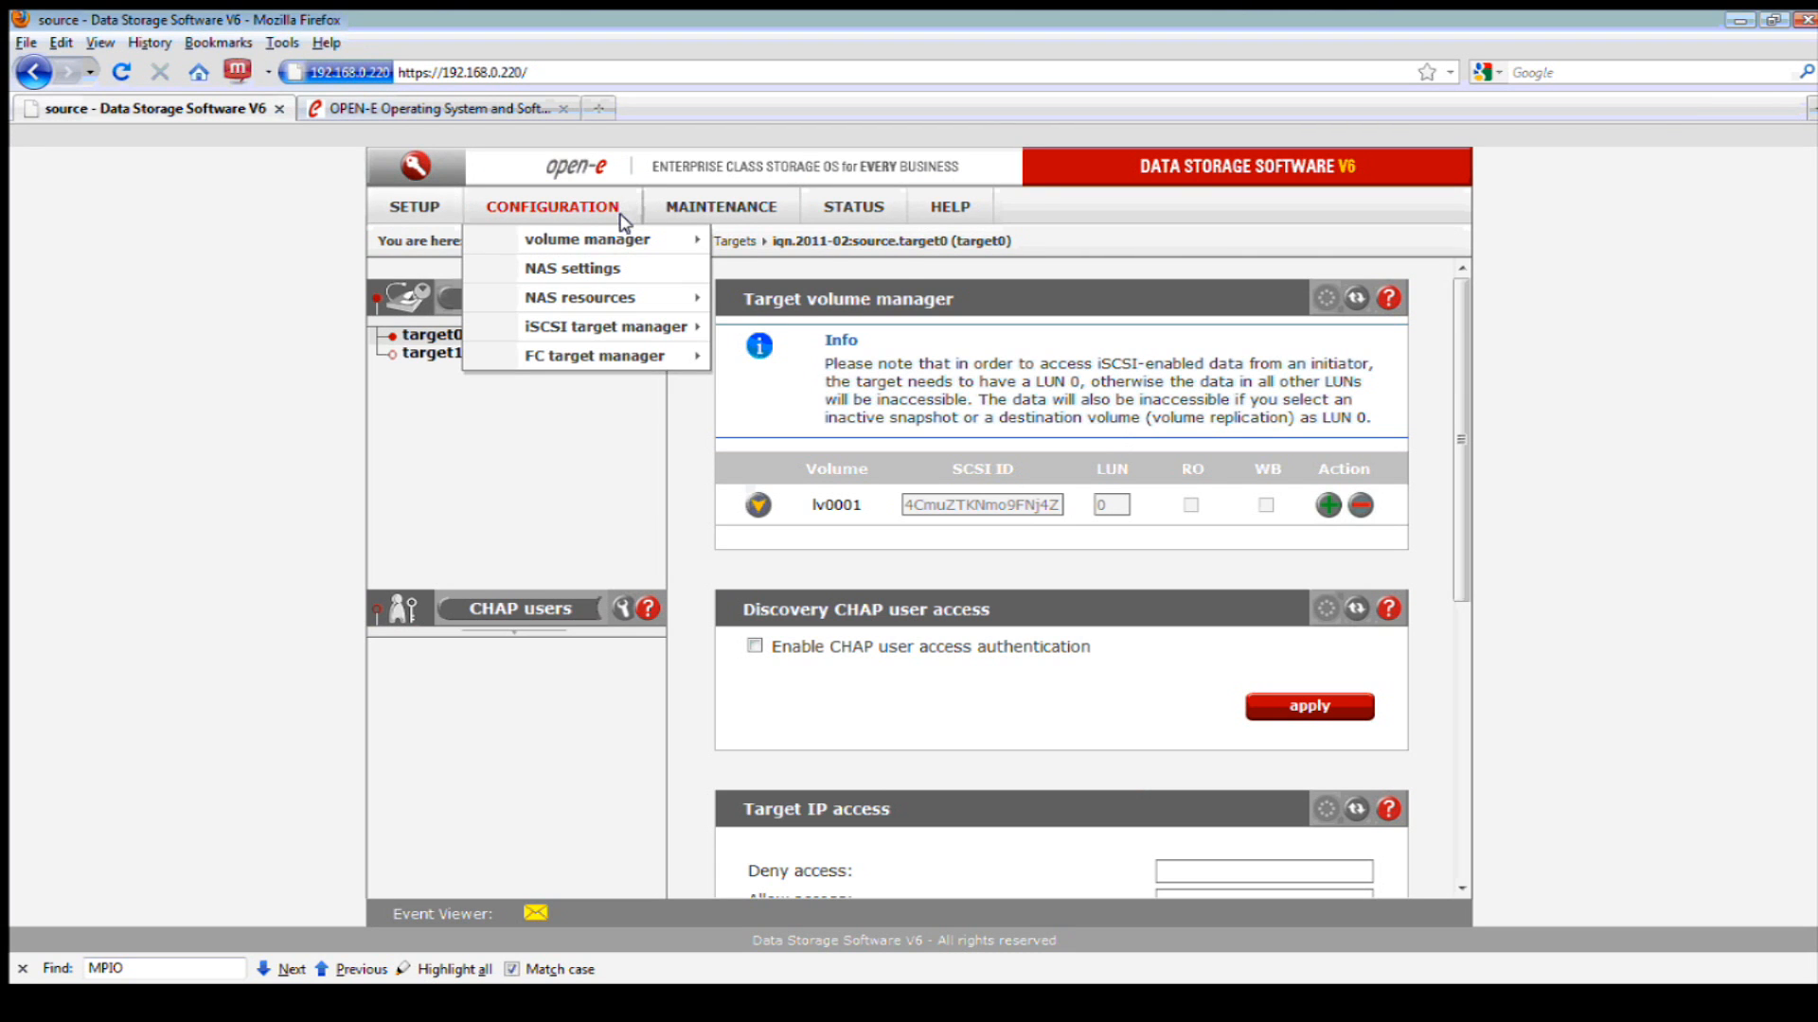
mouse_move(670, 354)
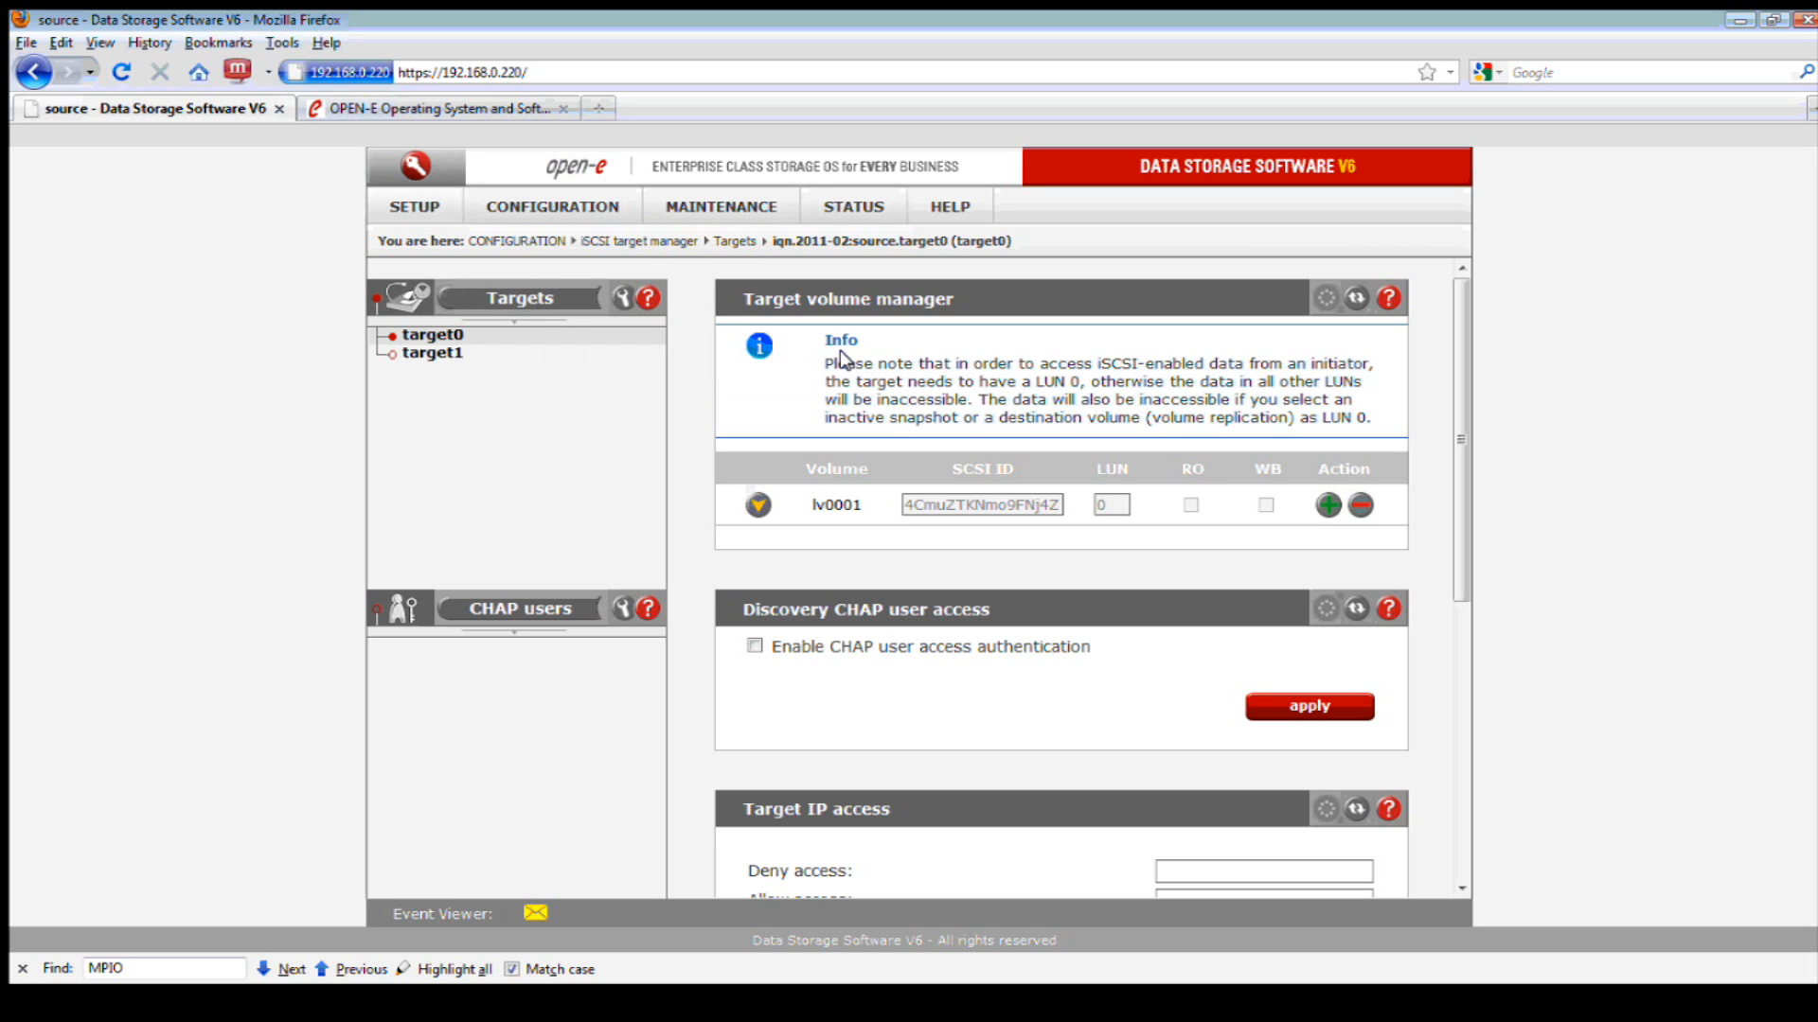
left_click(429, 210)
mouse_move(430, 232)
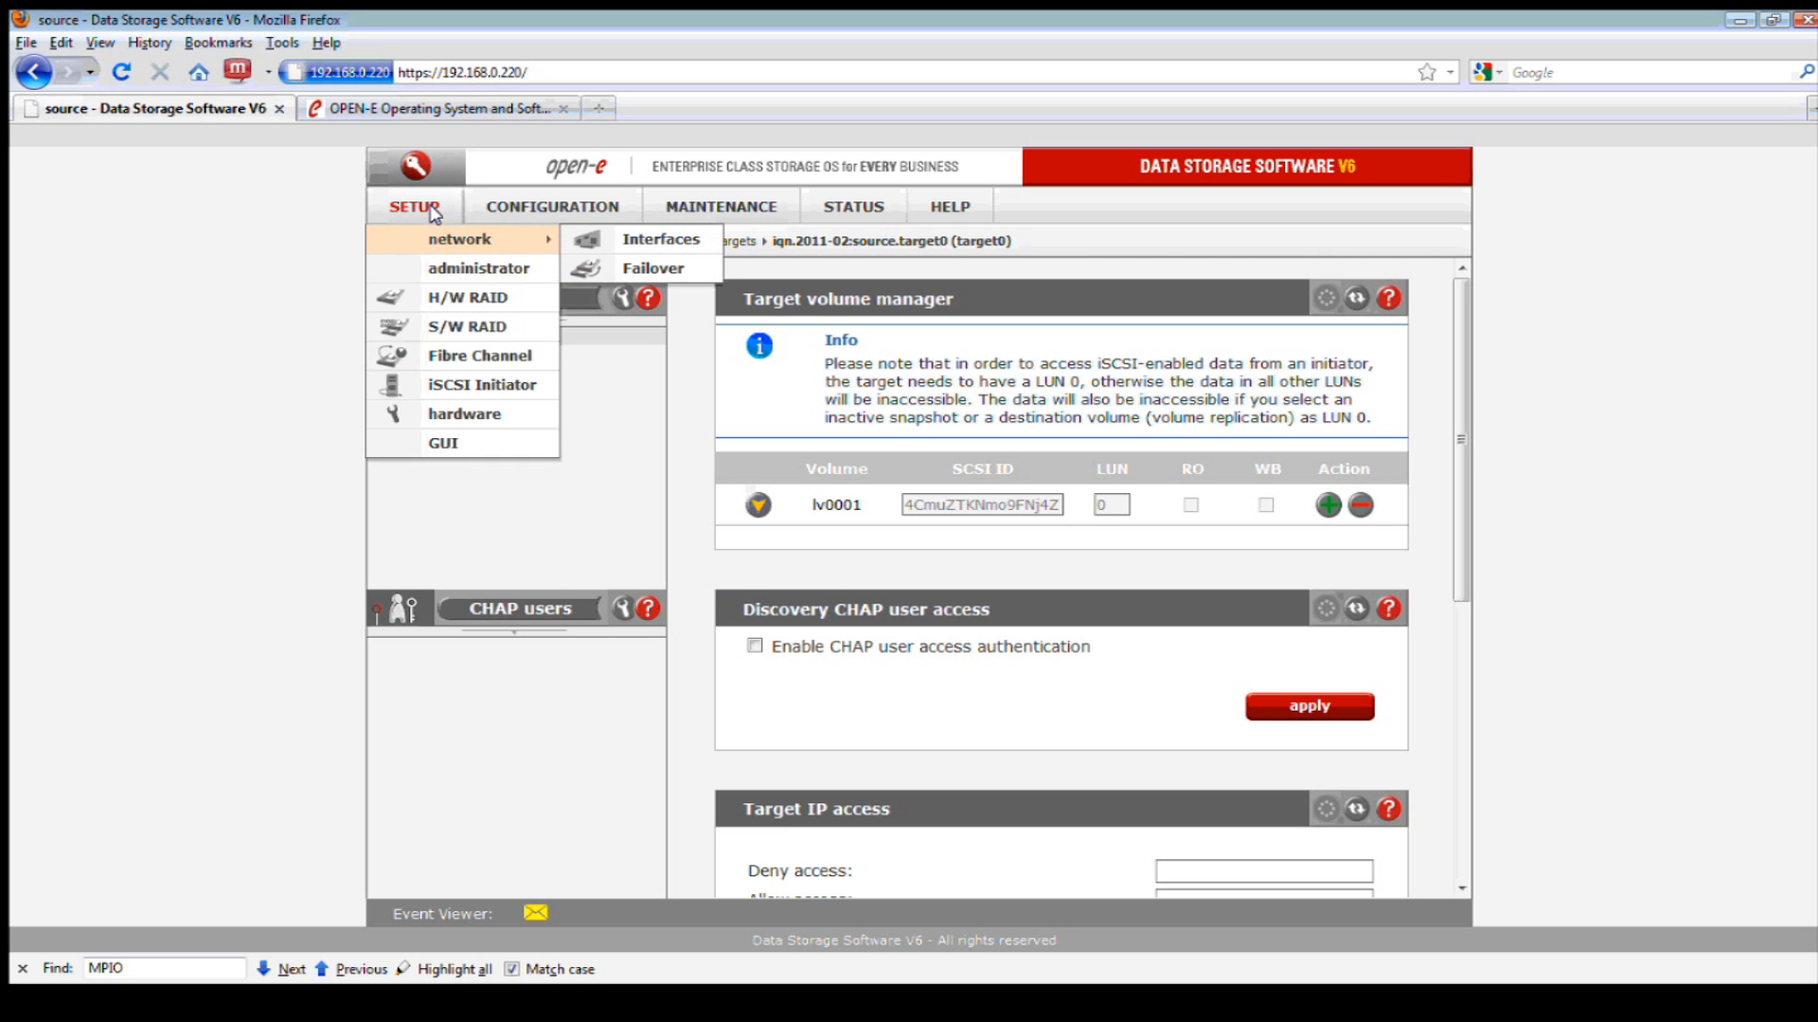
left_click(473, 354)
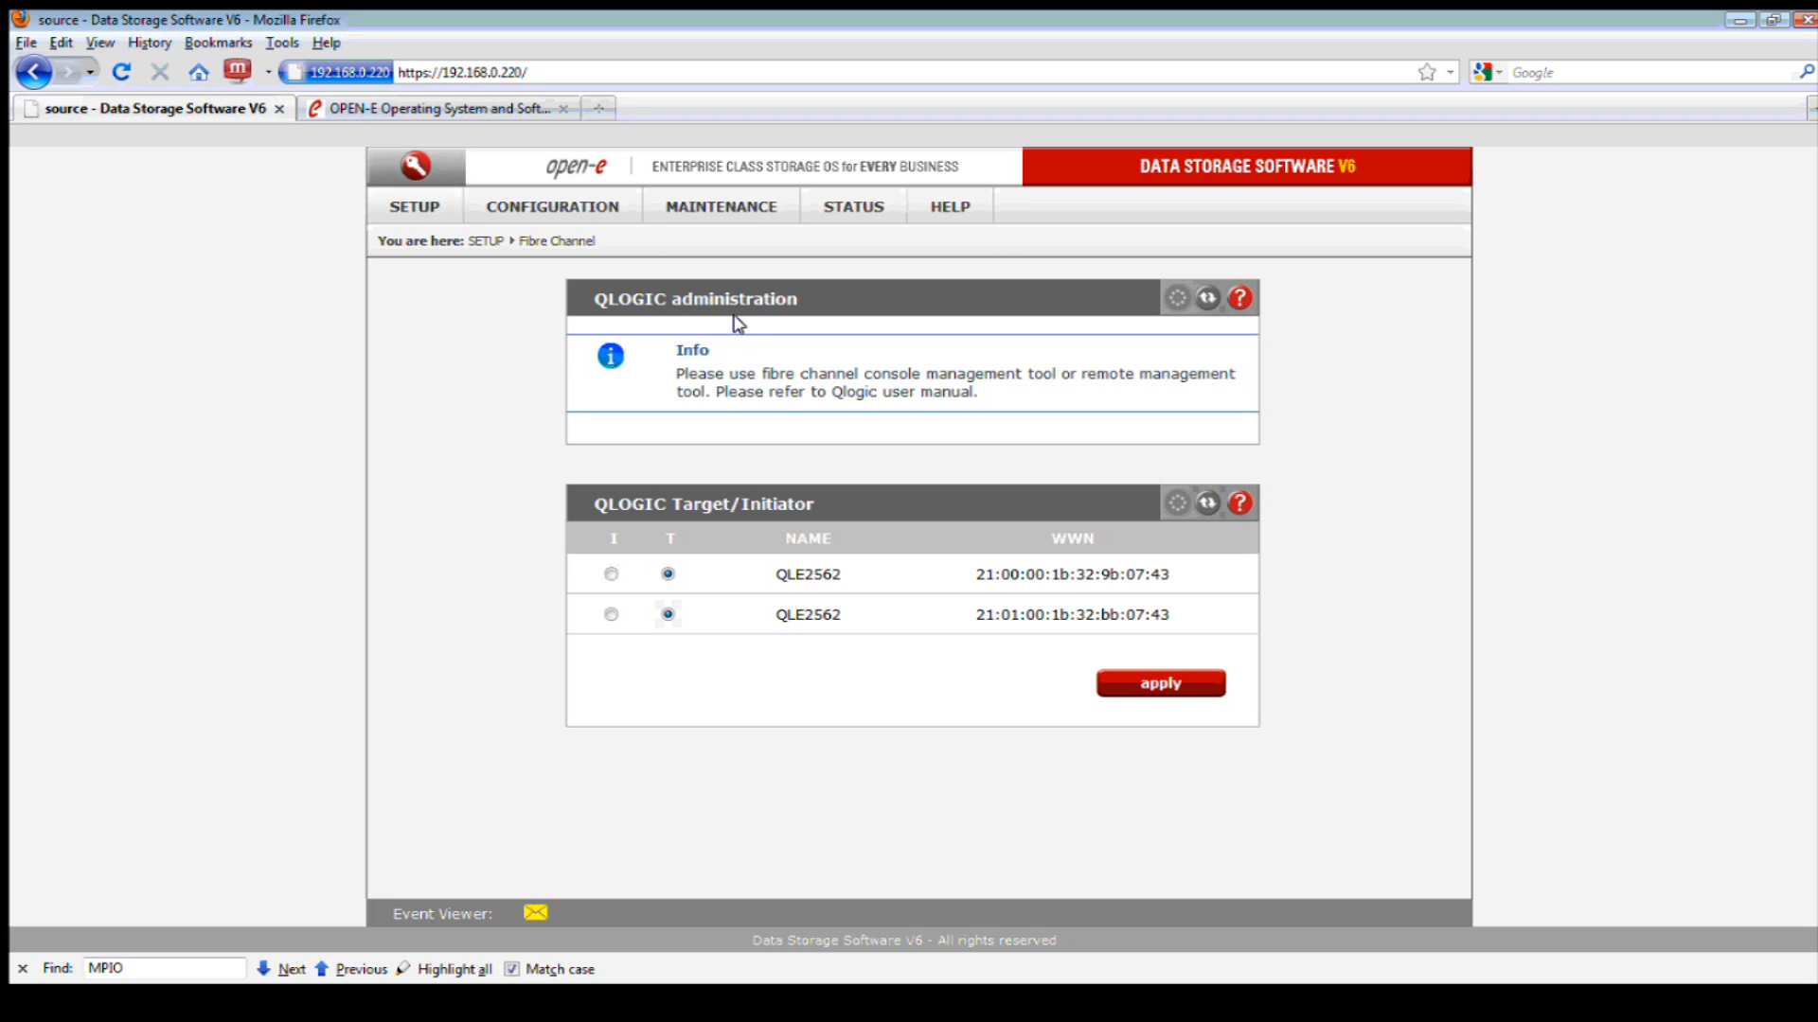
left_click(611, 210)
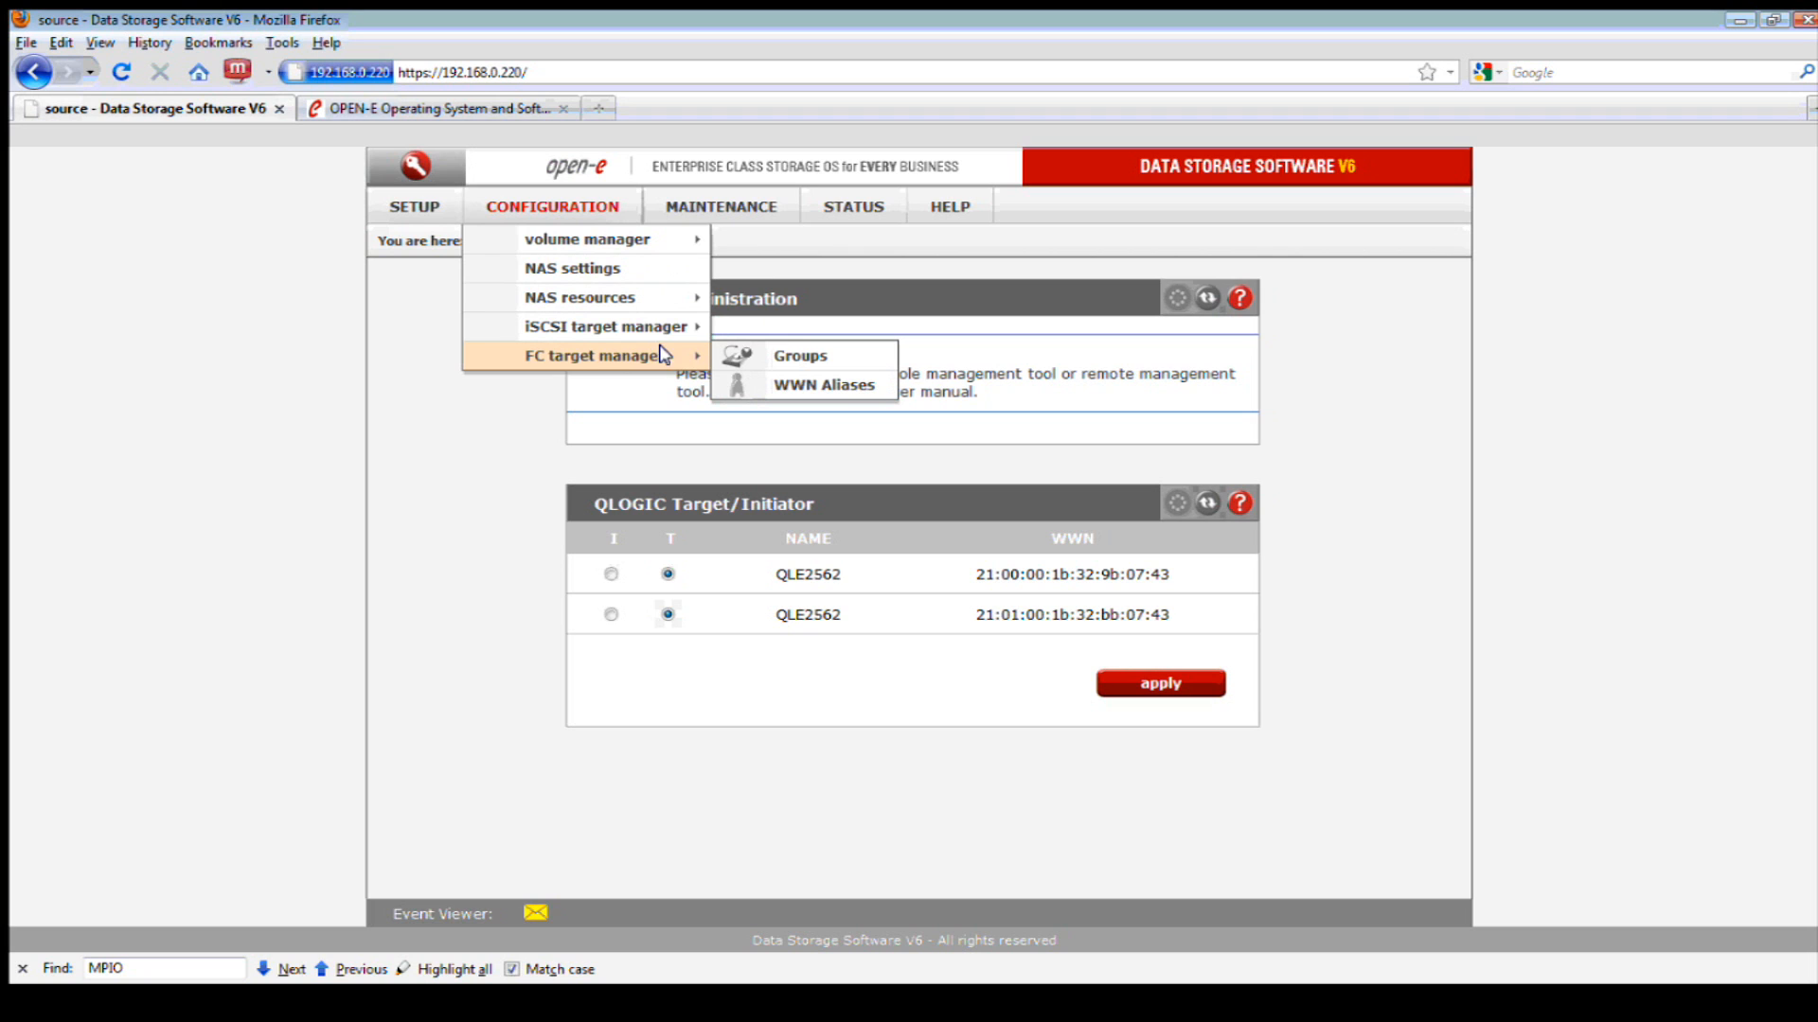
left_click(754, 358)
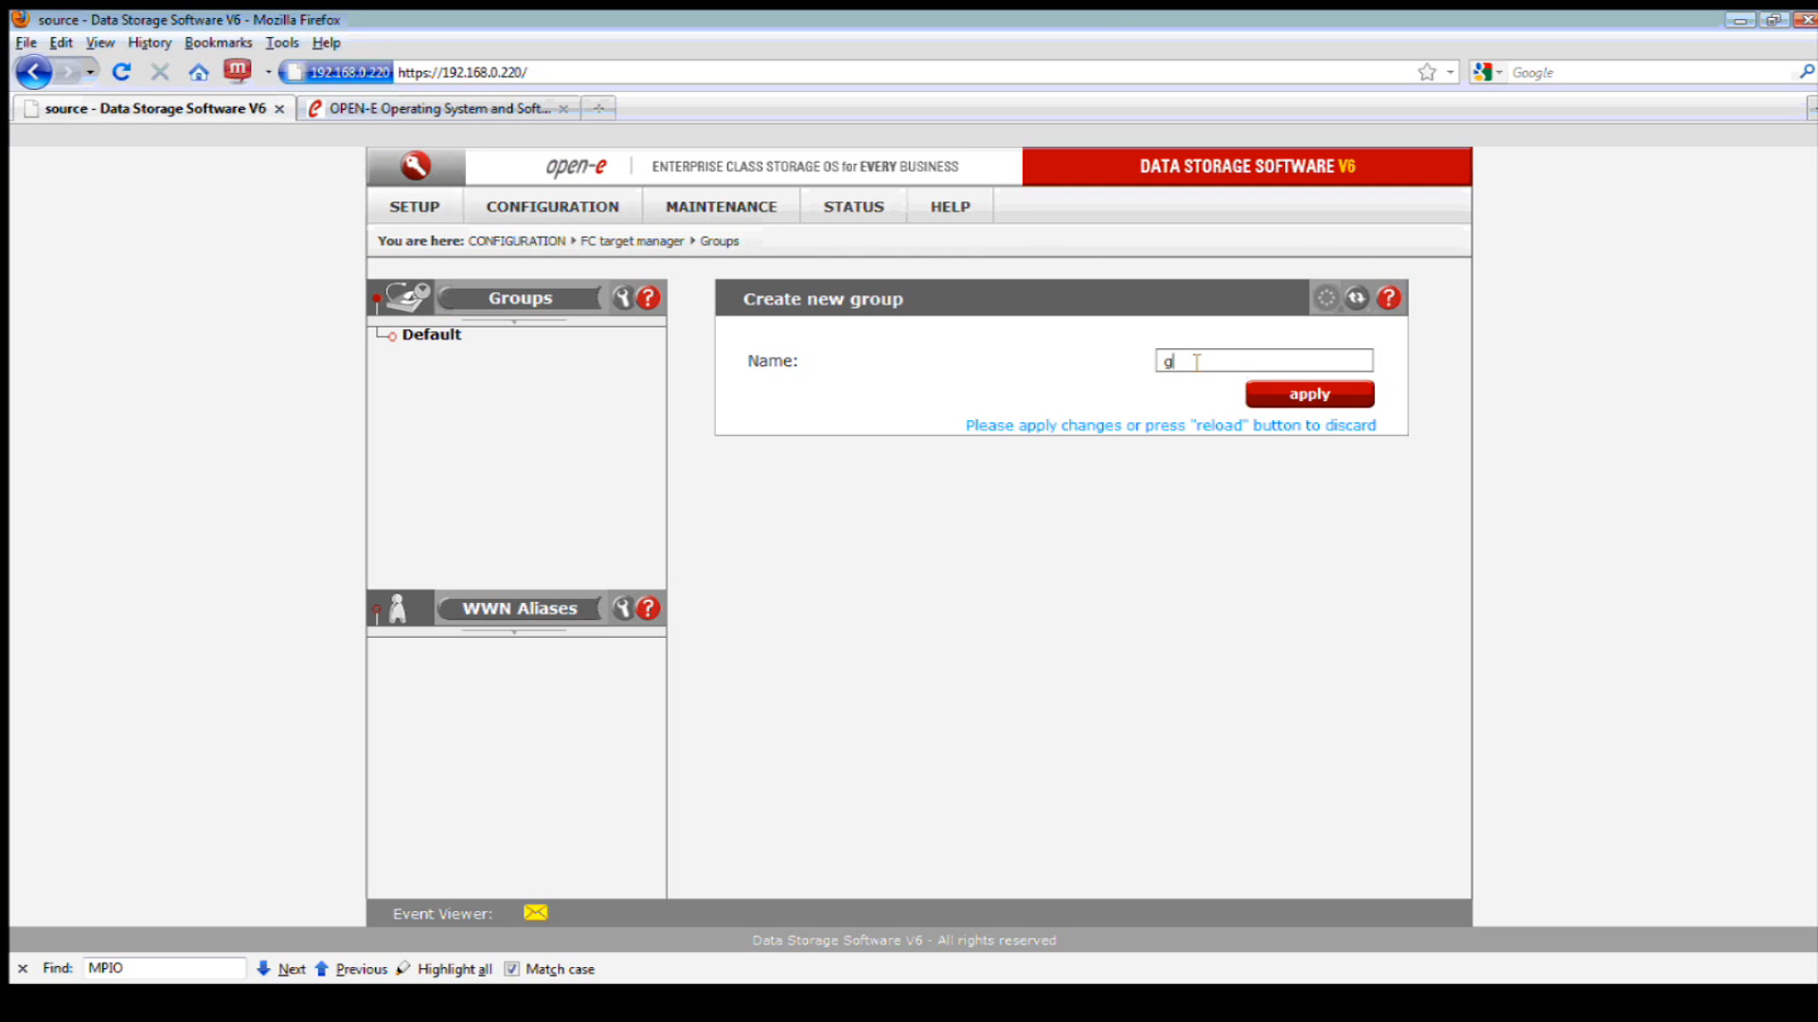
- Create FC group 'group1', view WWN Aliases, and open group1's settings offering lv0002
key("BackSpace")
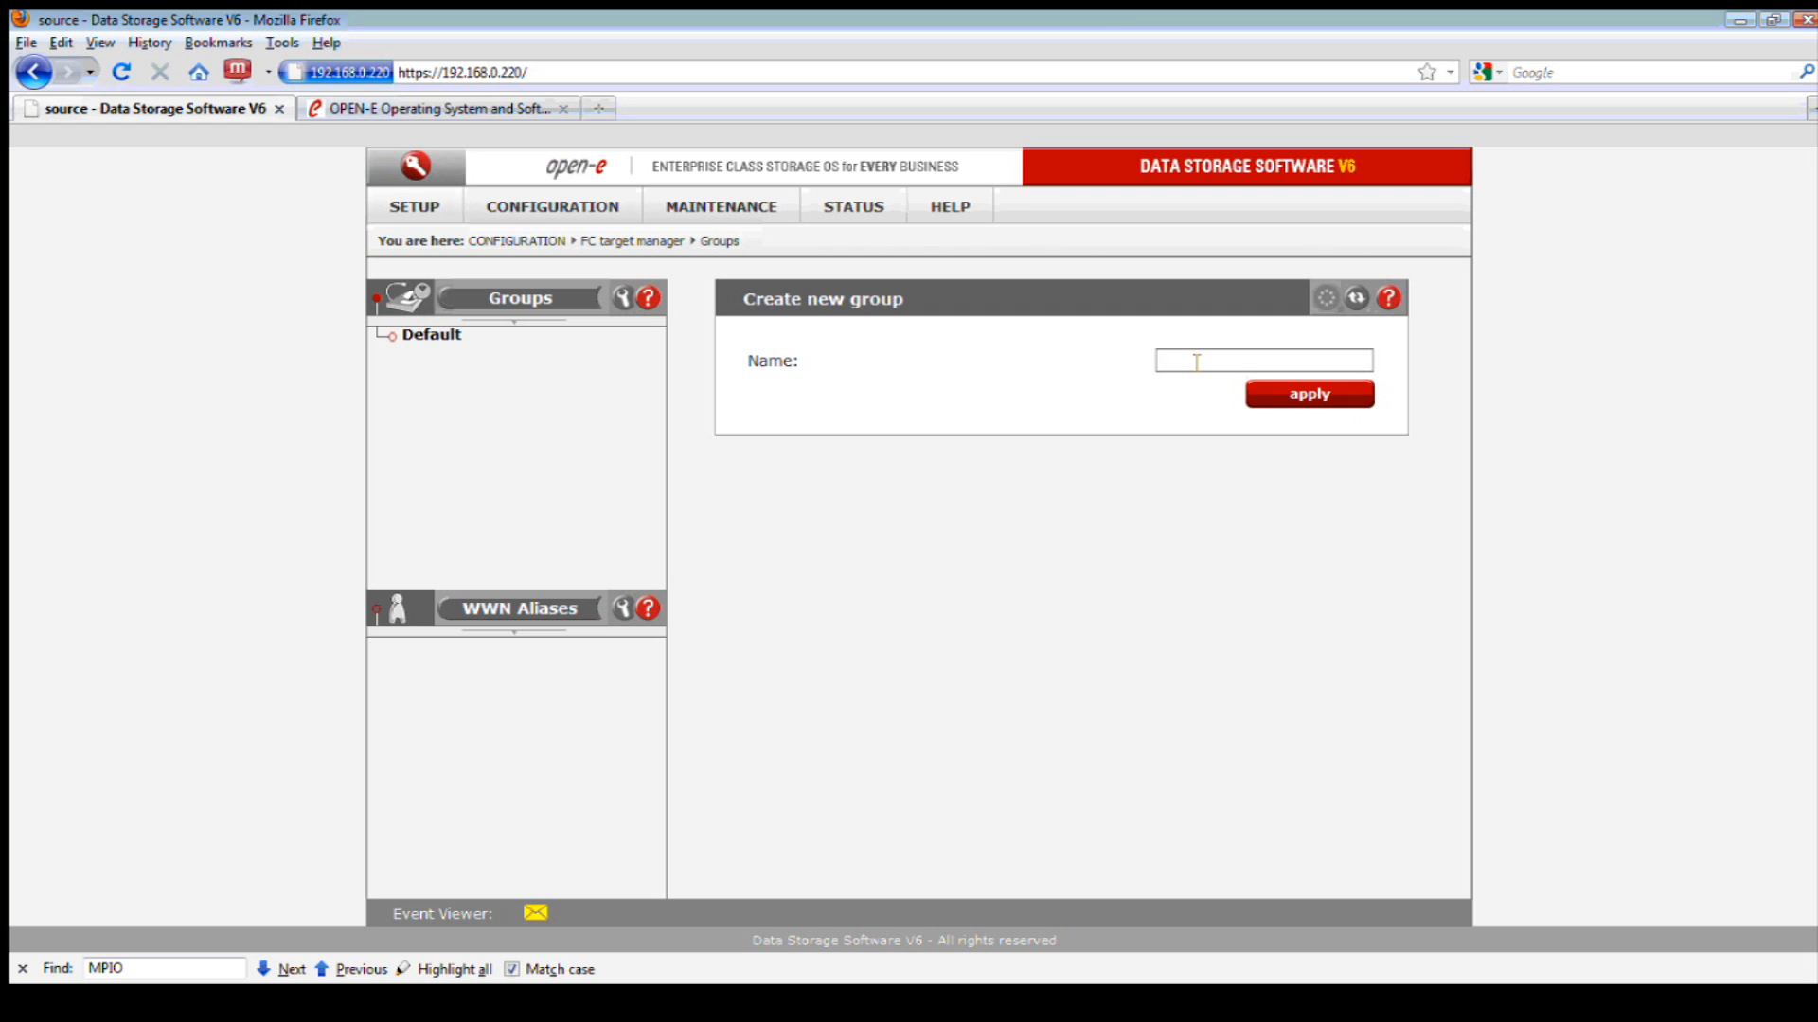
type("group1")
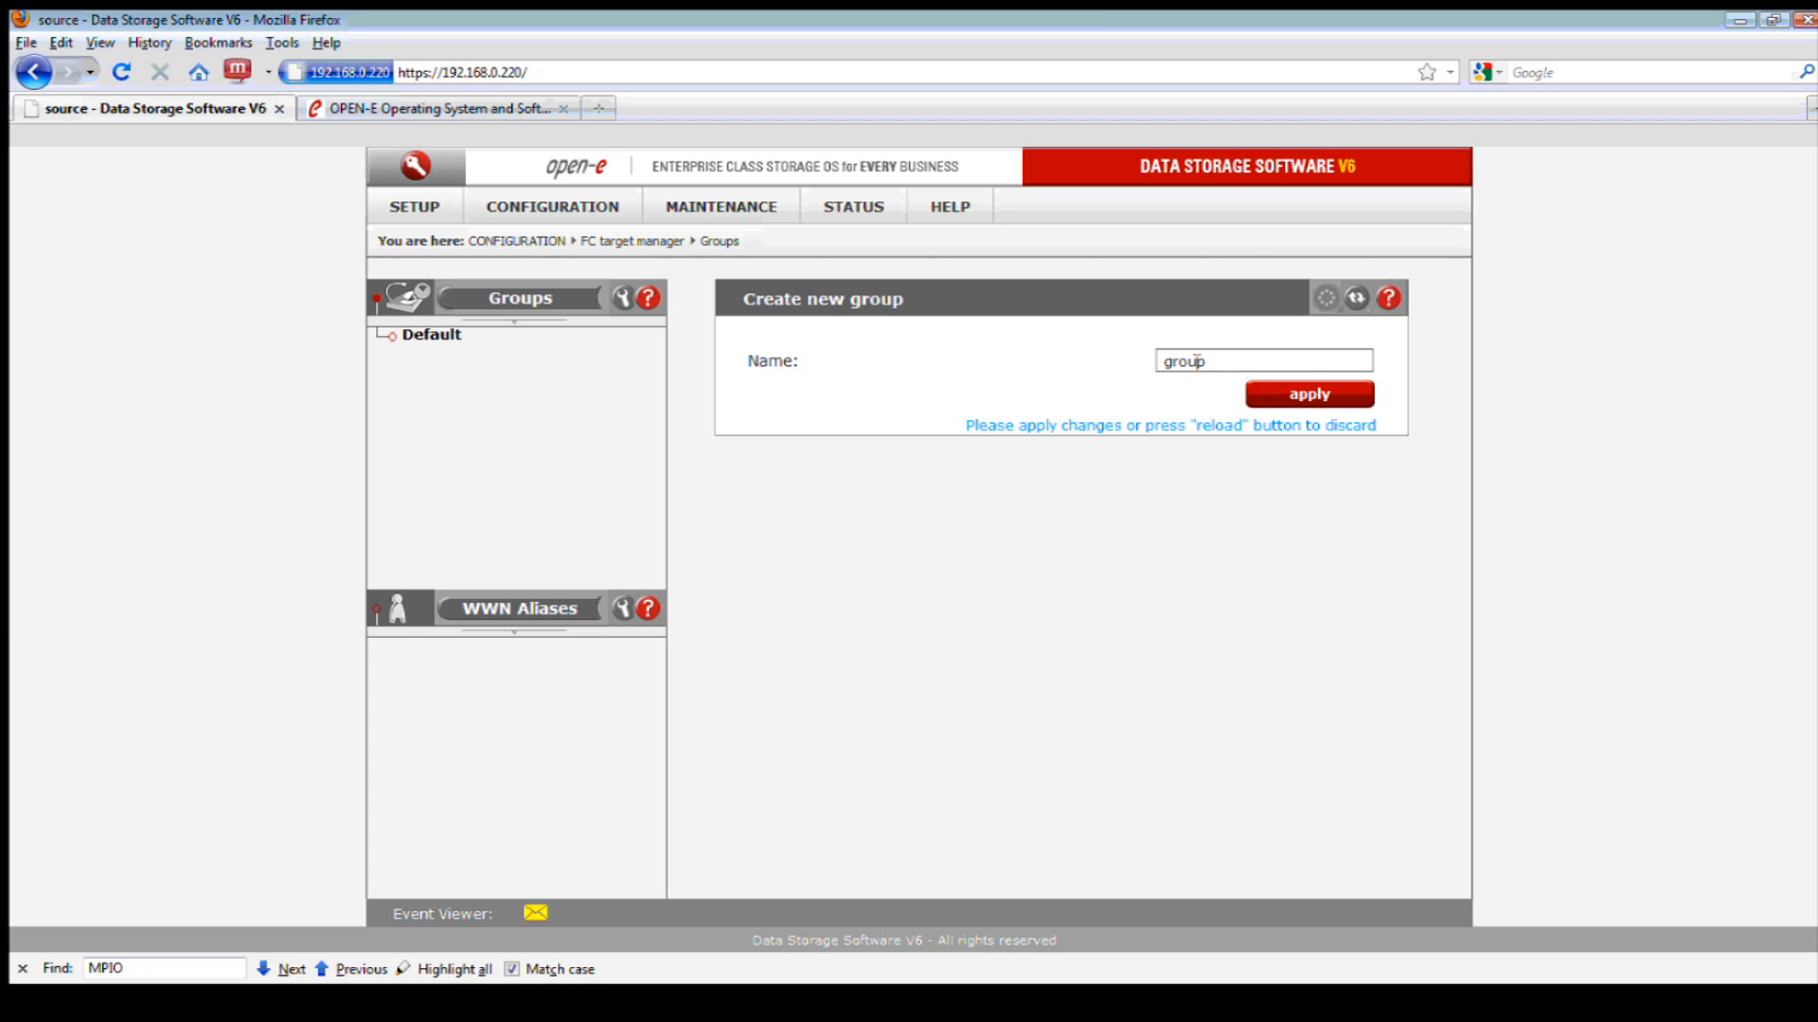
left_click(1319, 392)
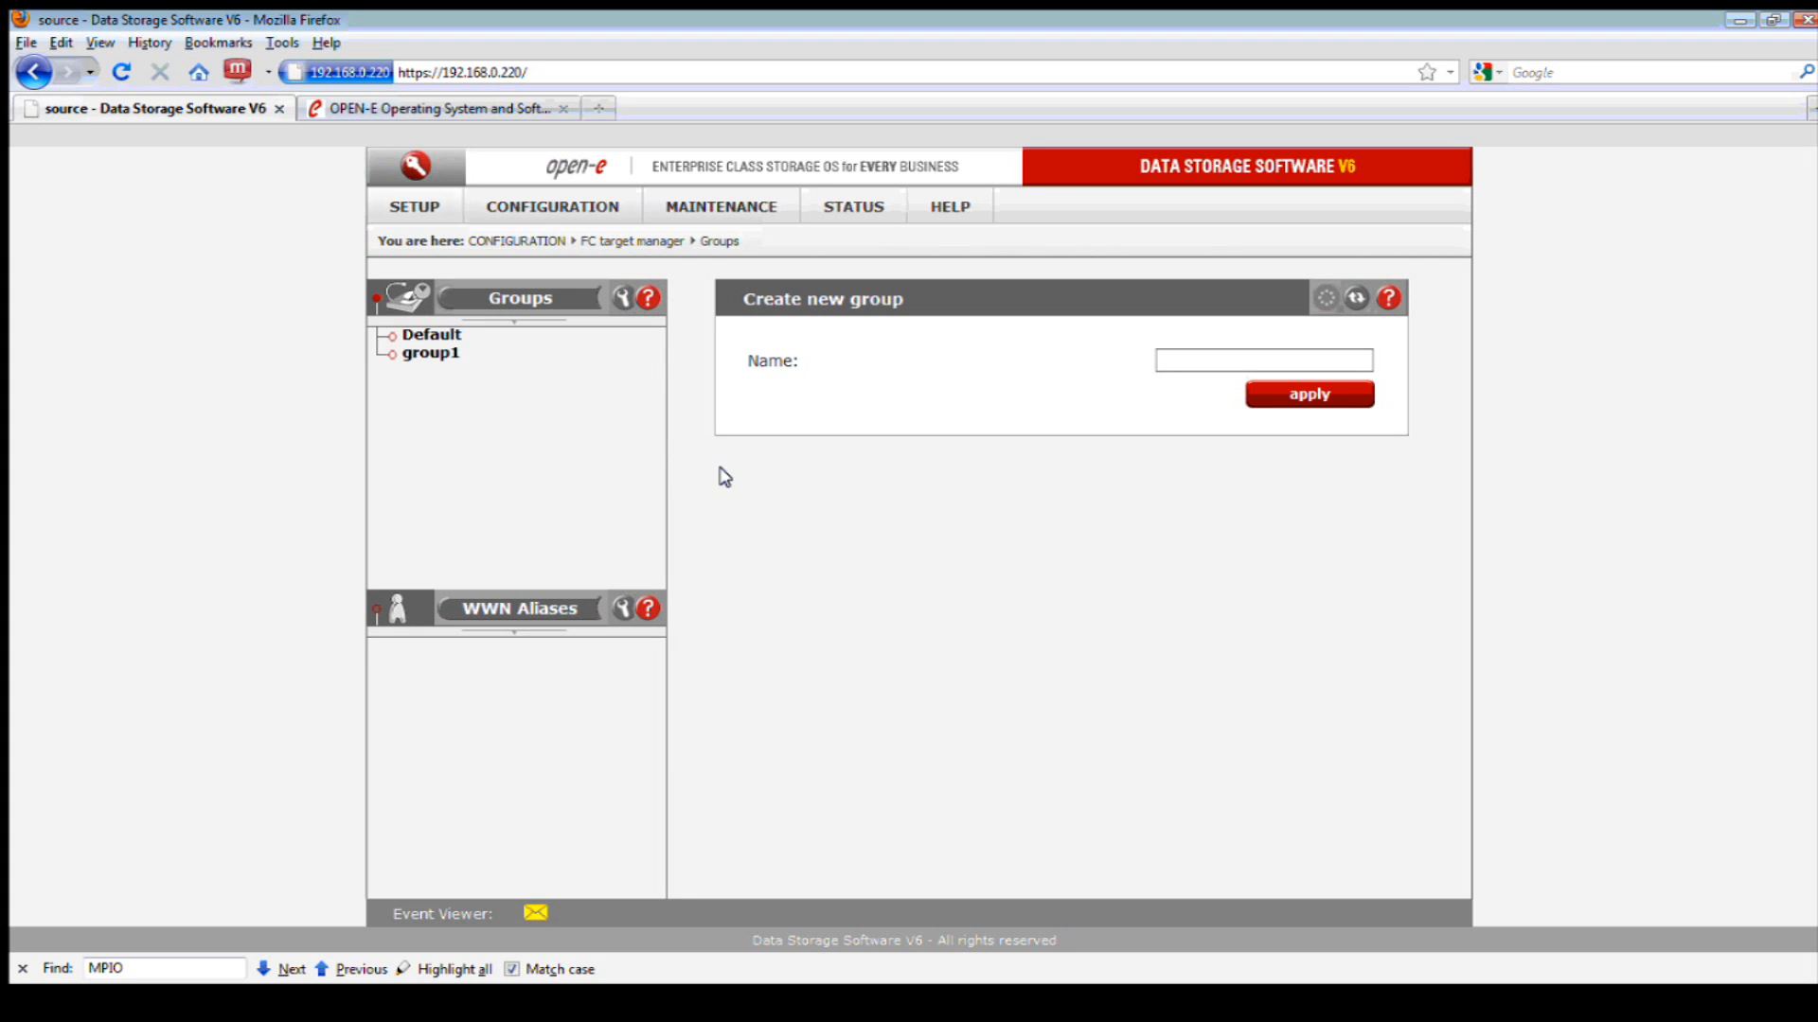
left_click(553, 609)
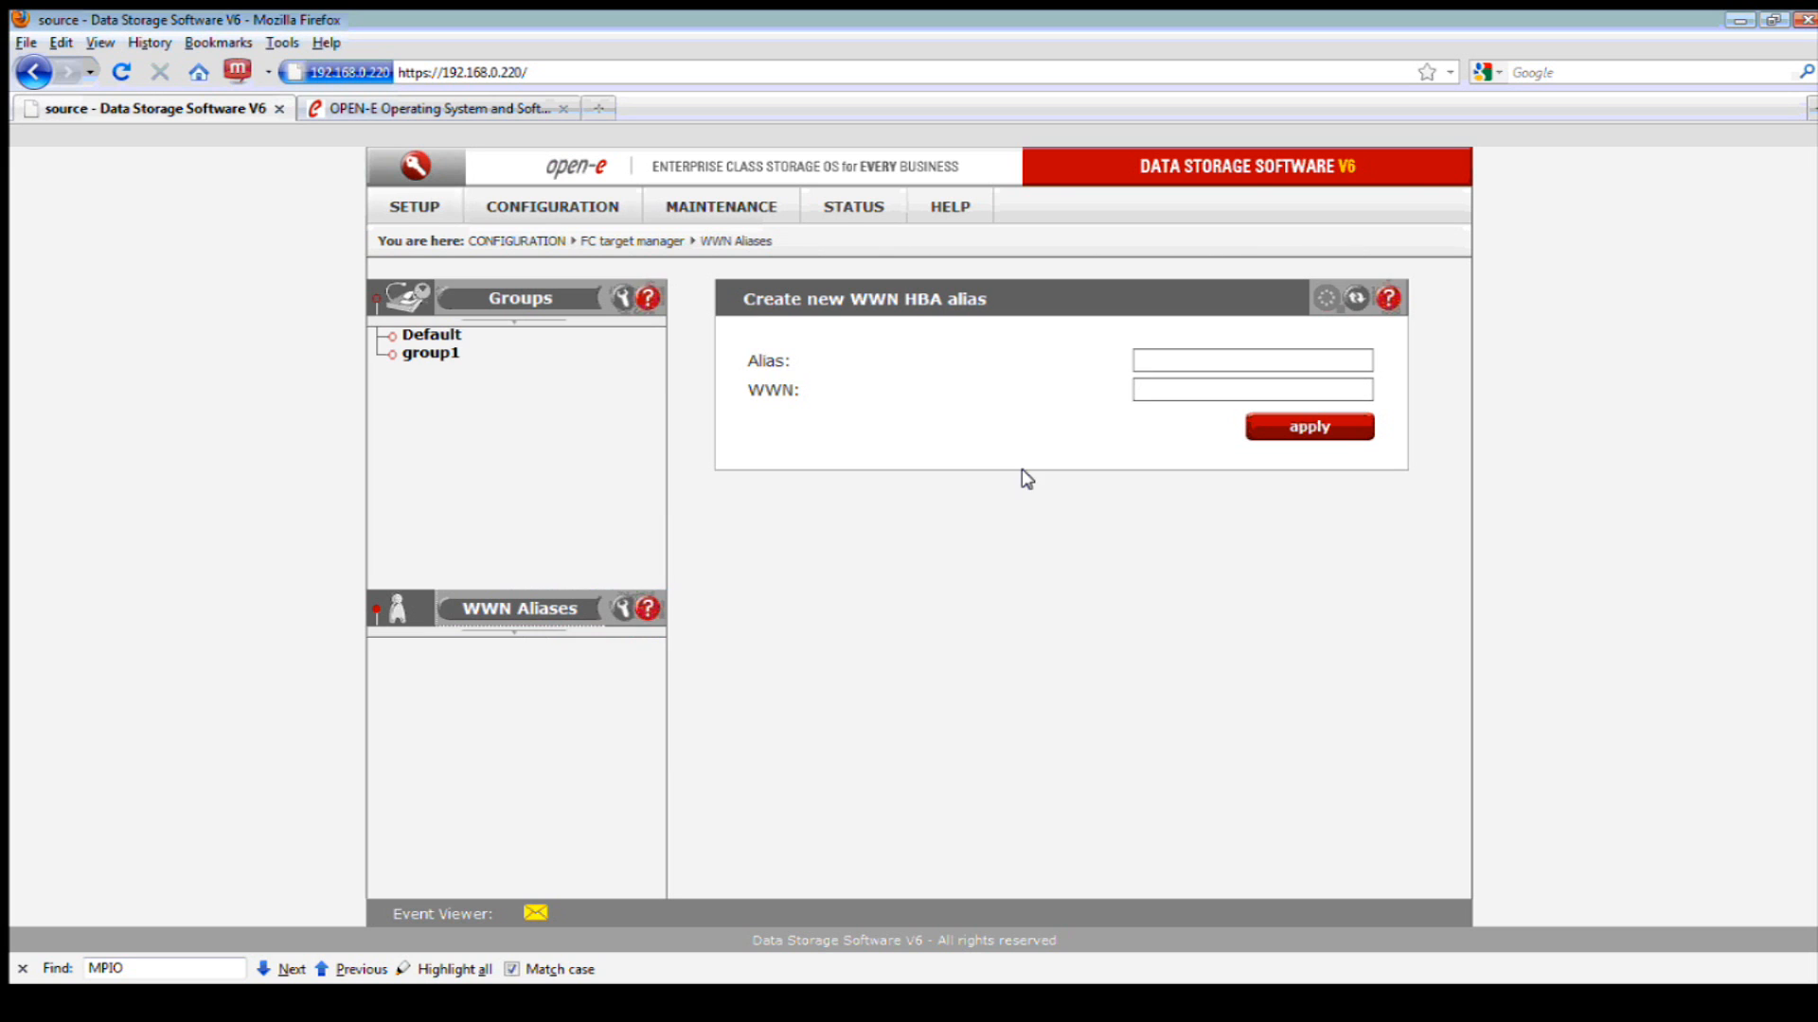
left_click(1164, 359)
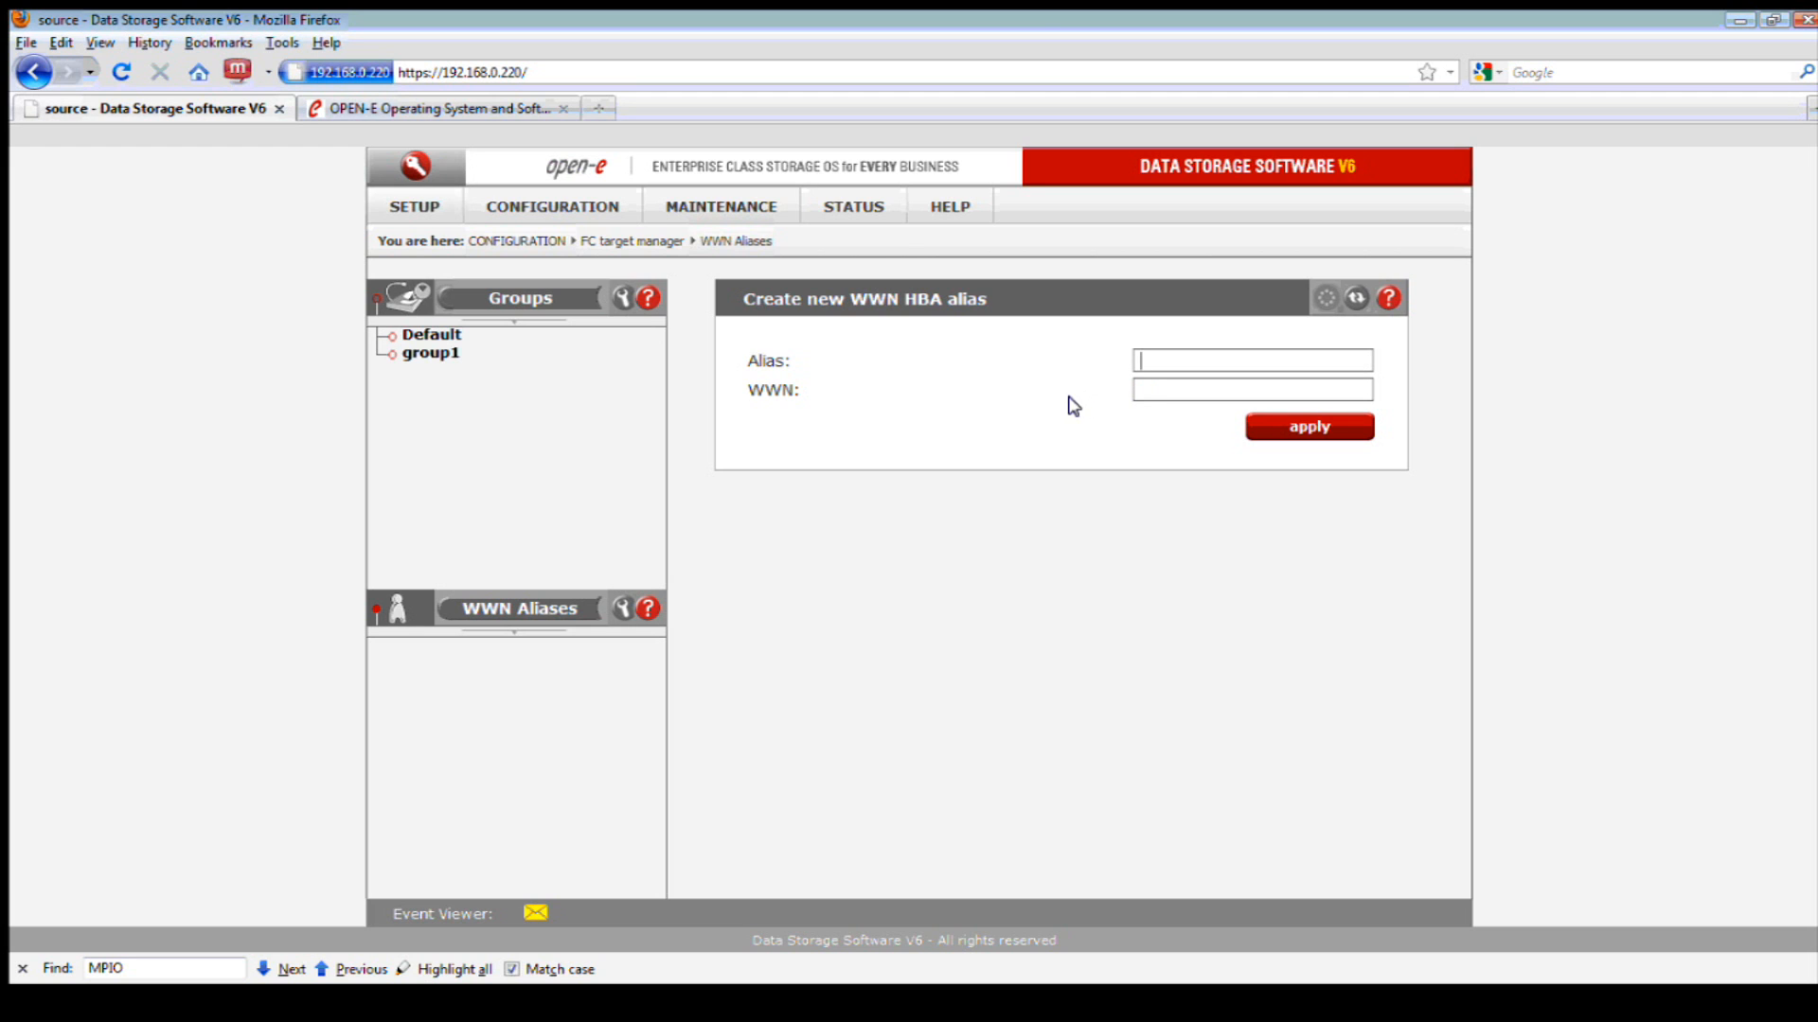
left_click(443, 355)
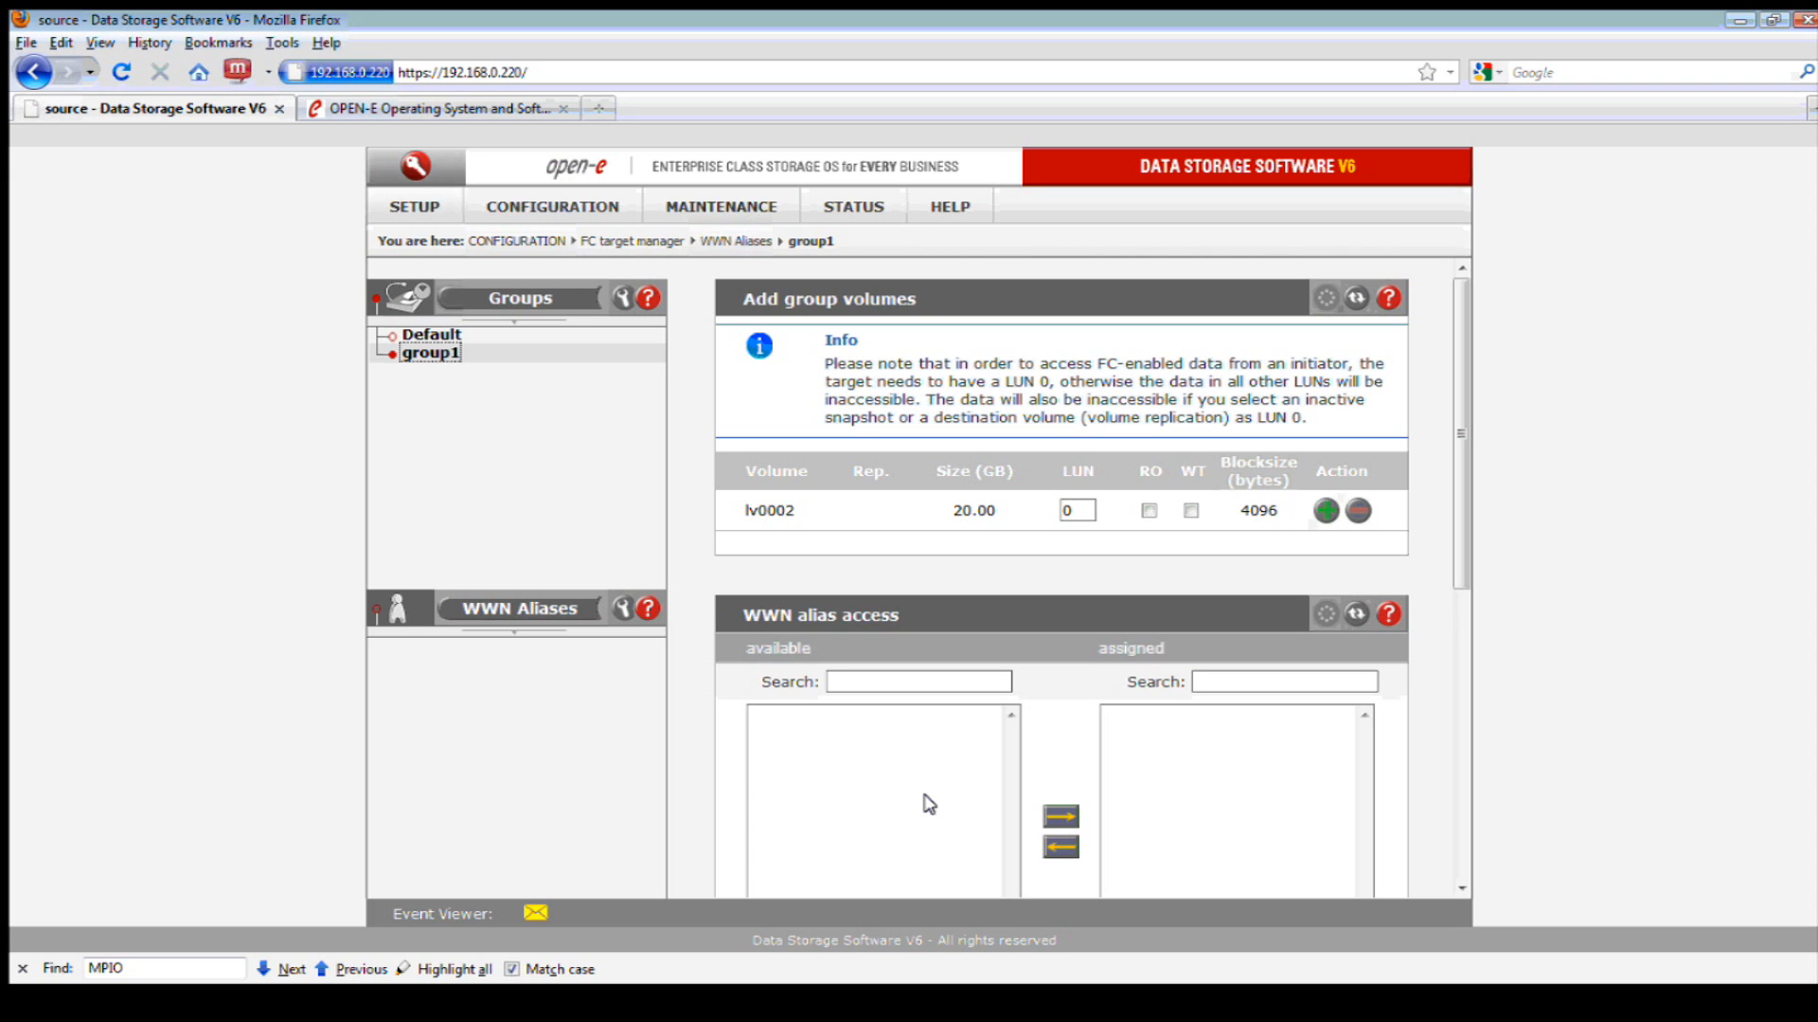
- Add lv0002 (20 GB) to the Default FC group as LUN 0
left_click(1126, 772)
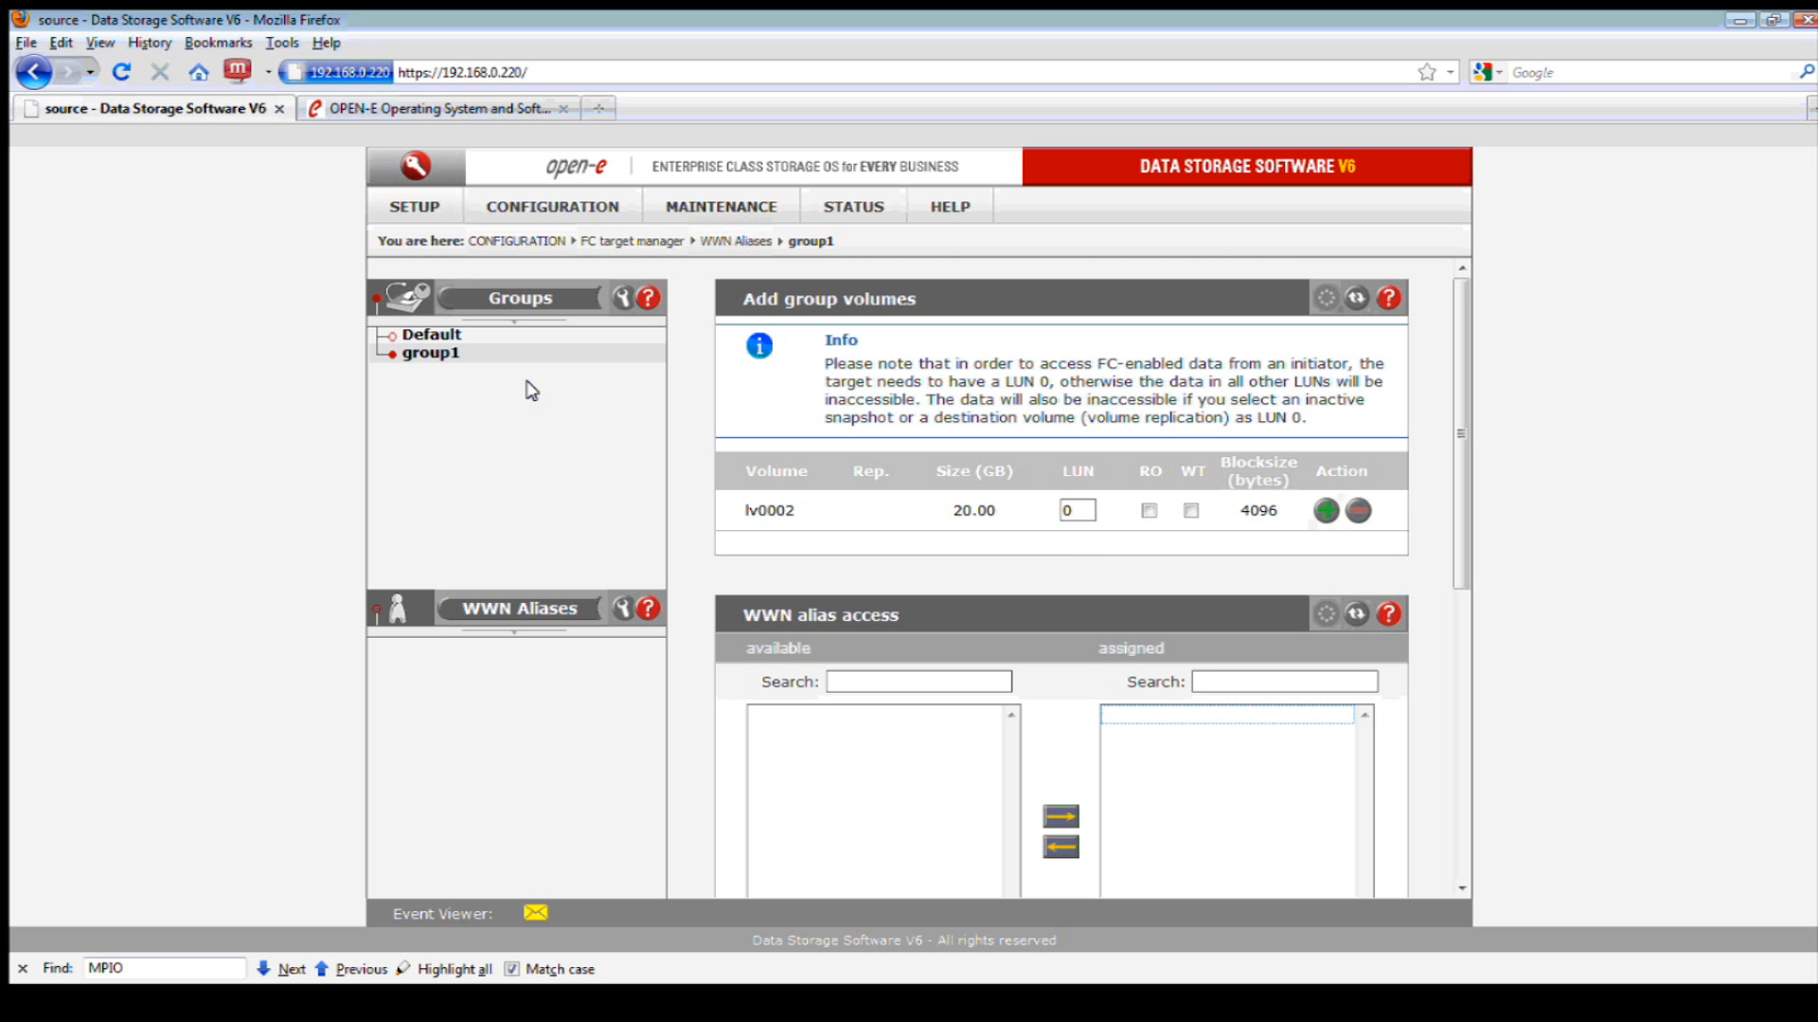
left_click(432, 337)
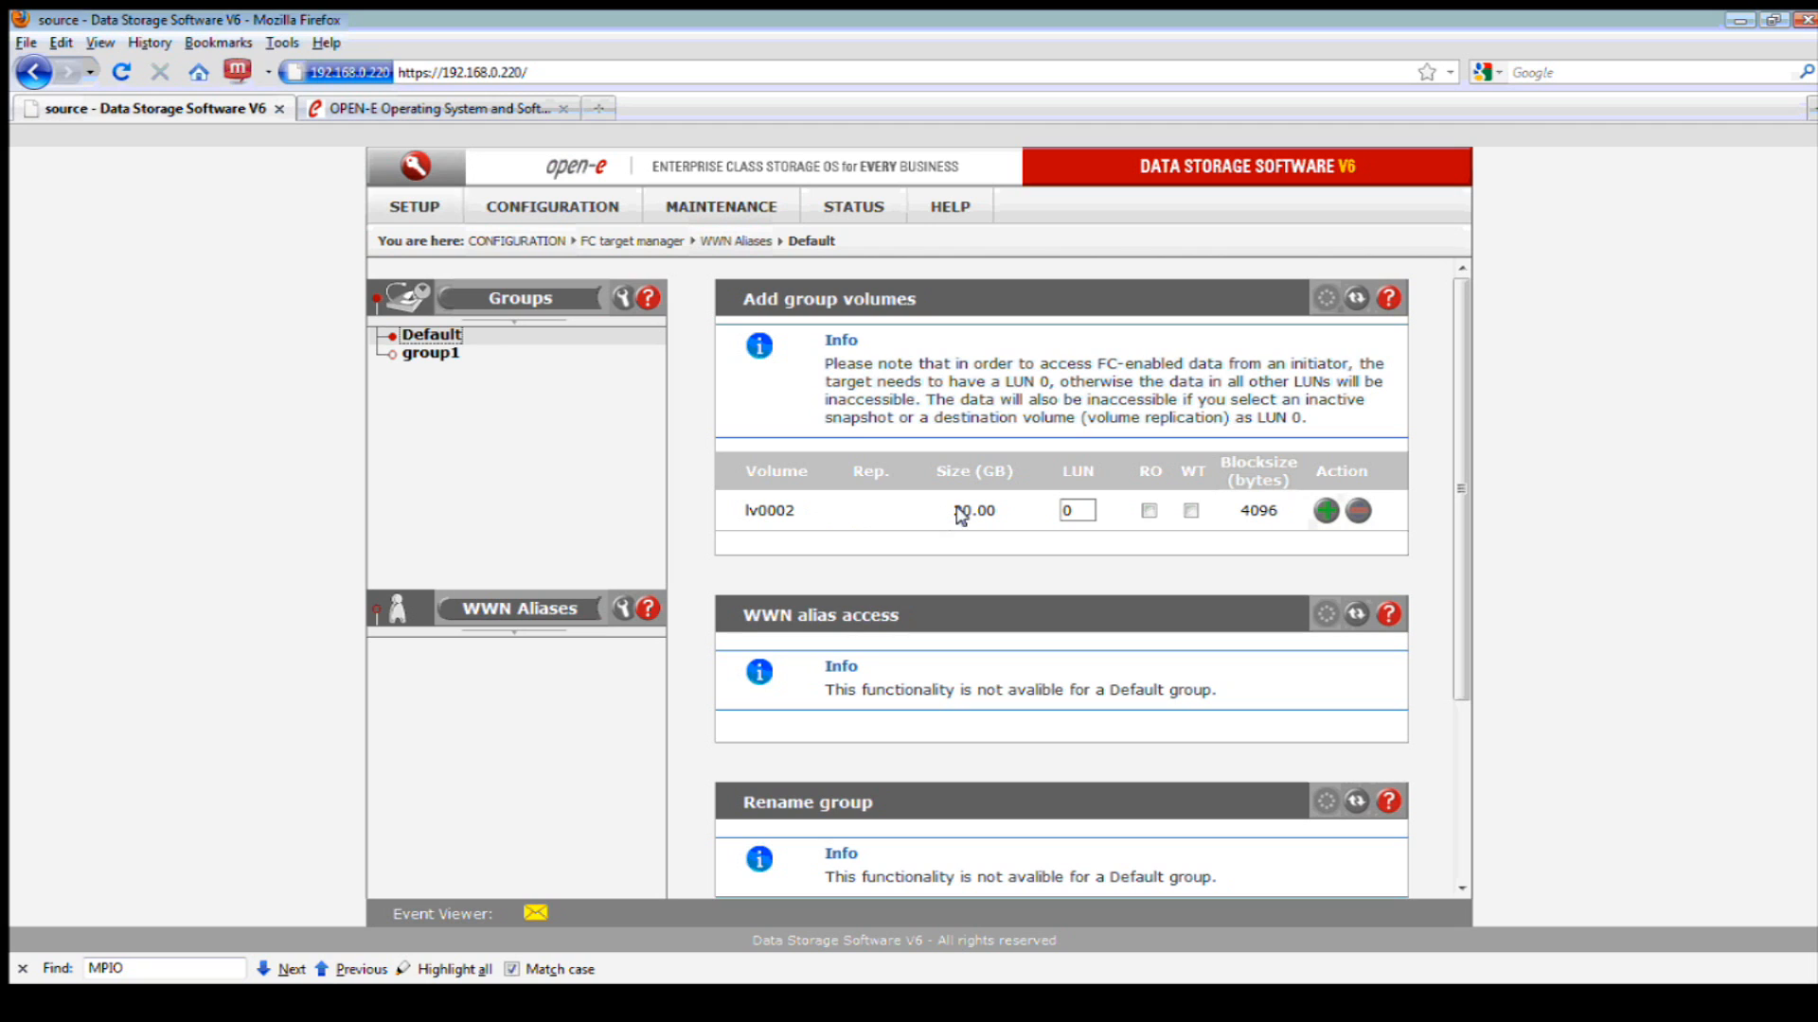
left_click(1325, 512)
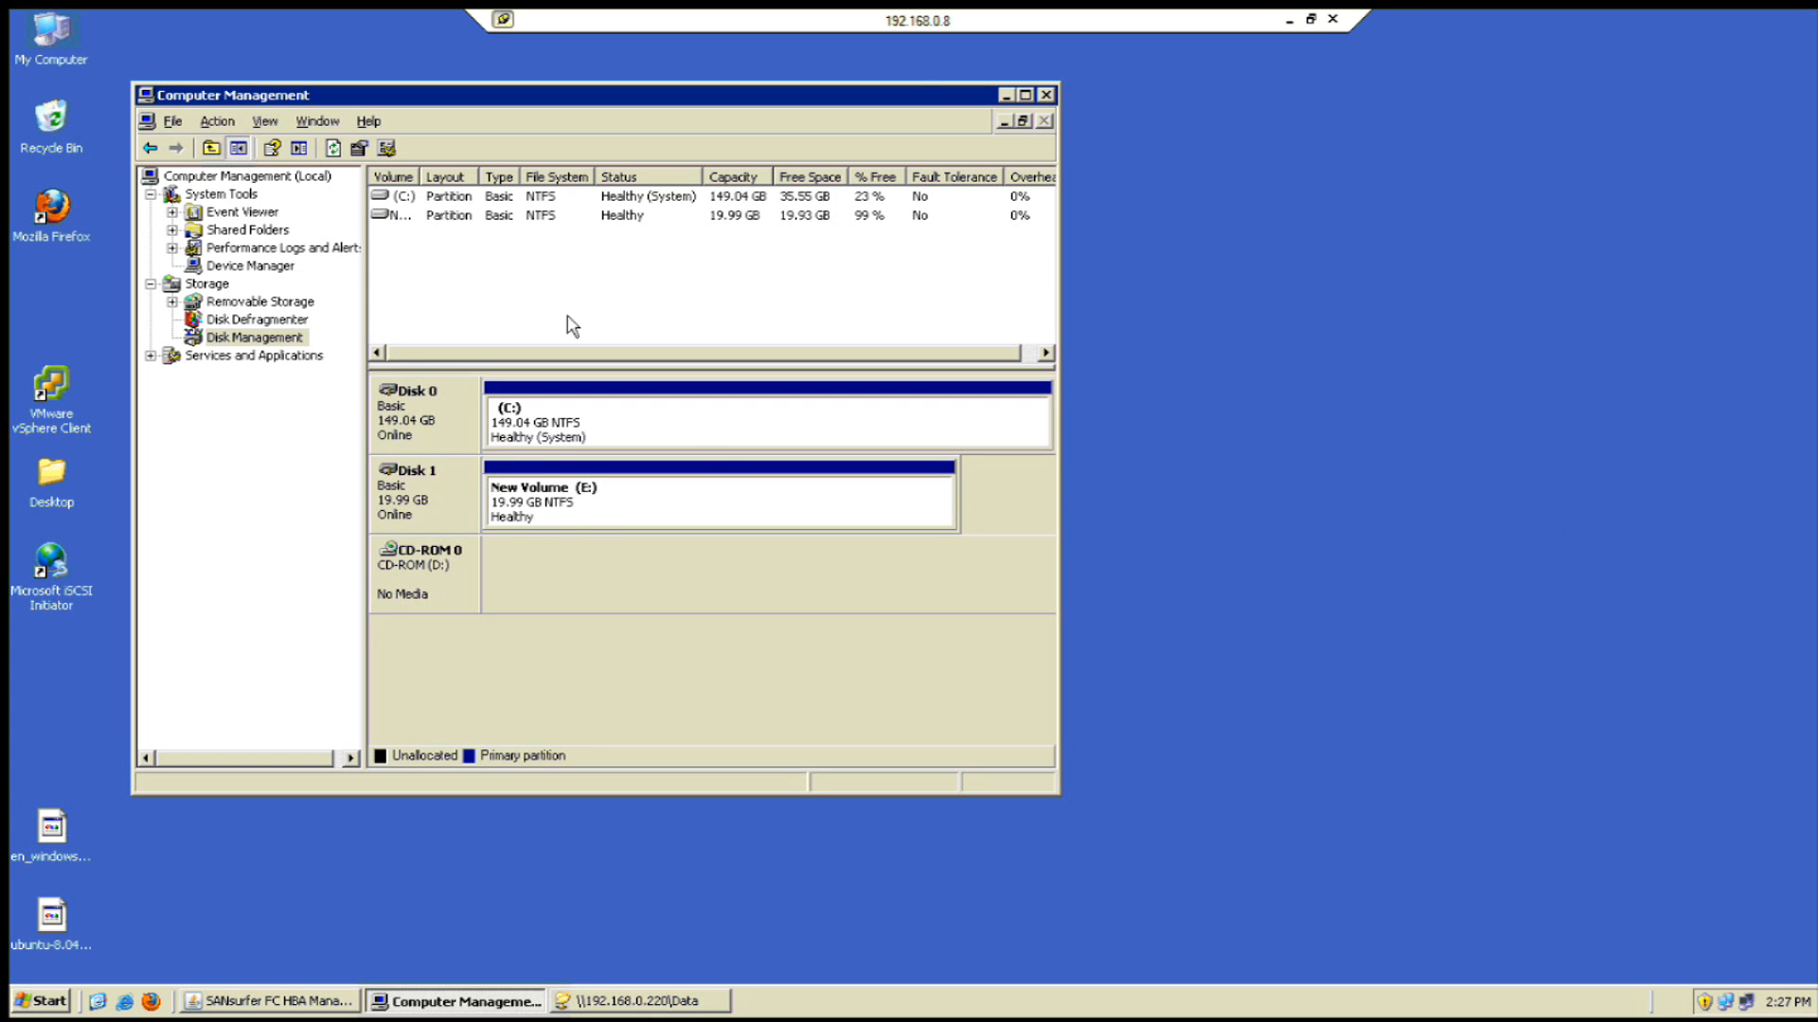
- Refresh the QLE2562 adapter via Port 1, confirm the configuration change, and return to Computer Management
left_click(331, 1003)
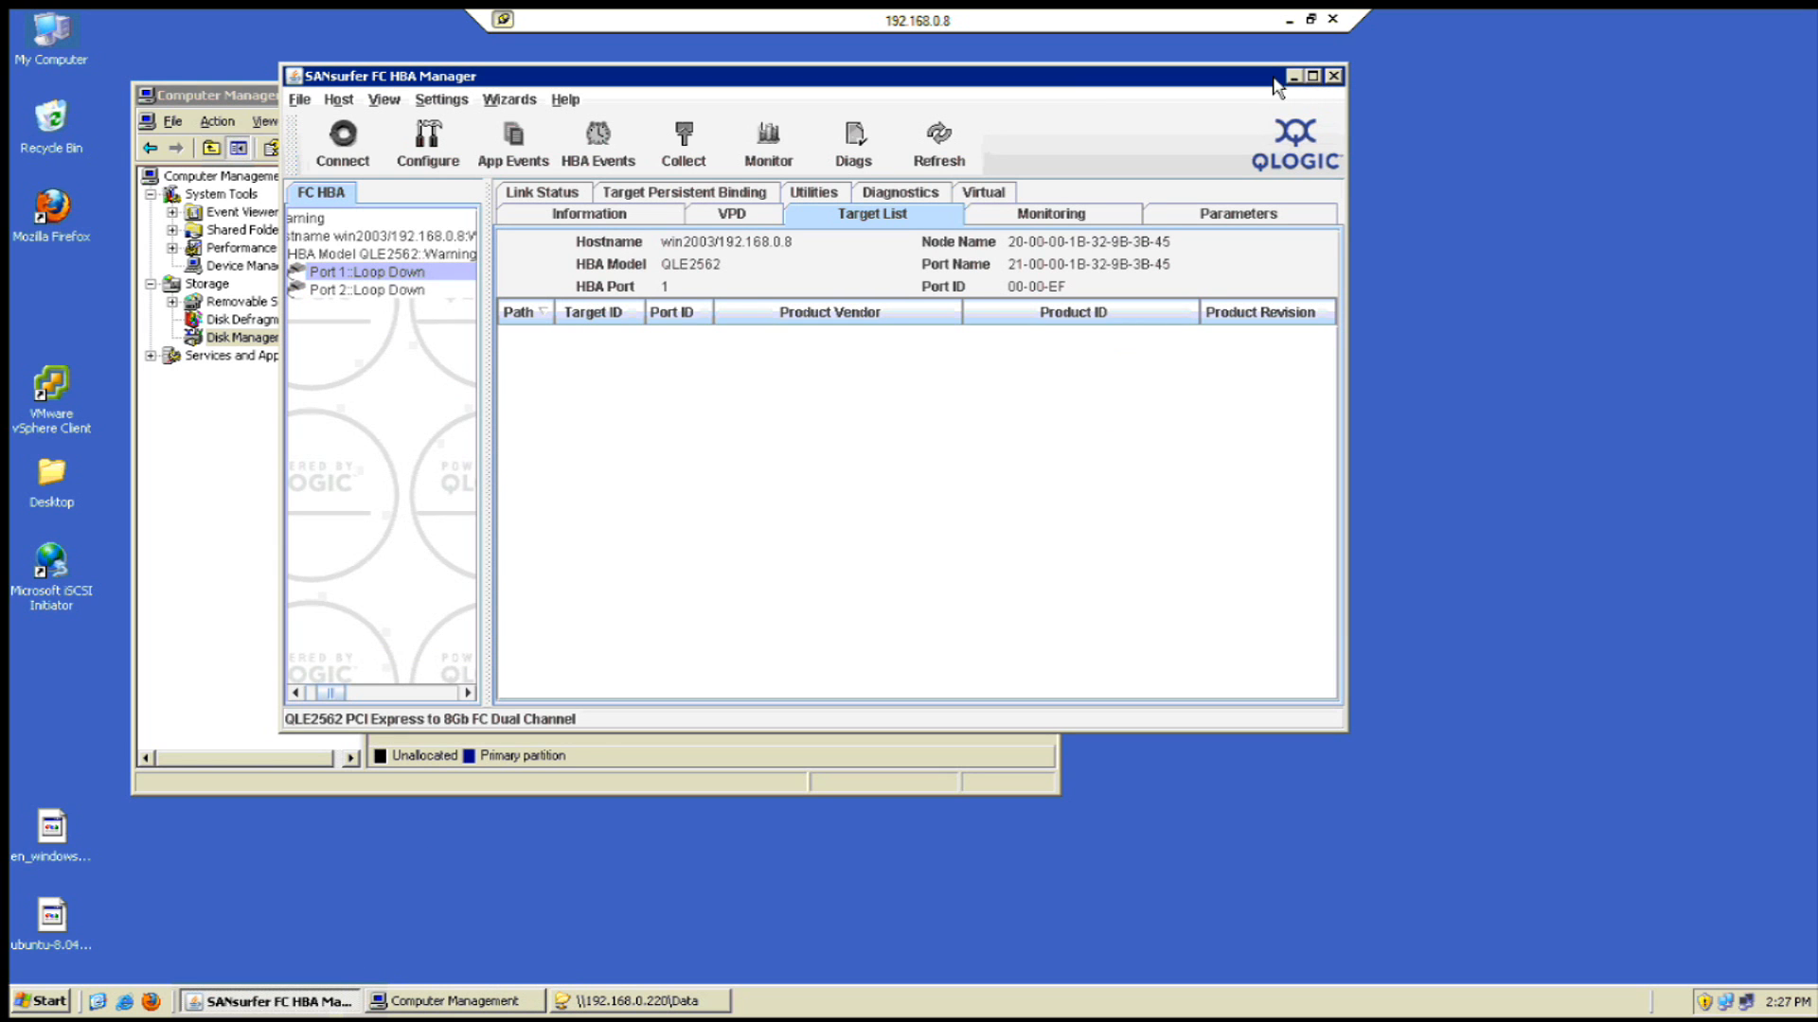
left_click_drag(1273, 87, 1354, 139)
left_click(1403, 126)
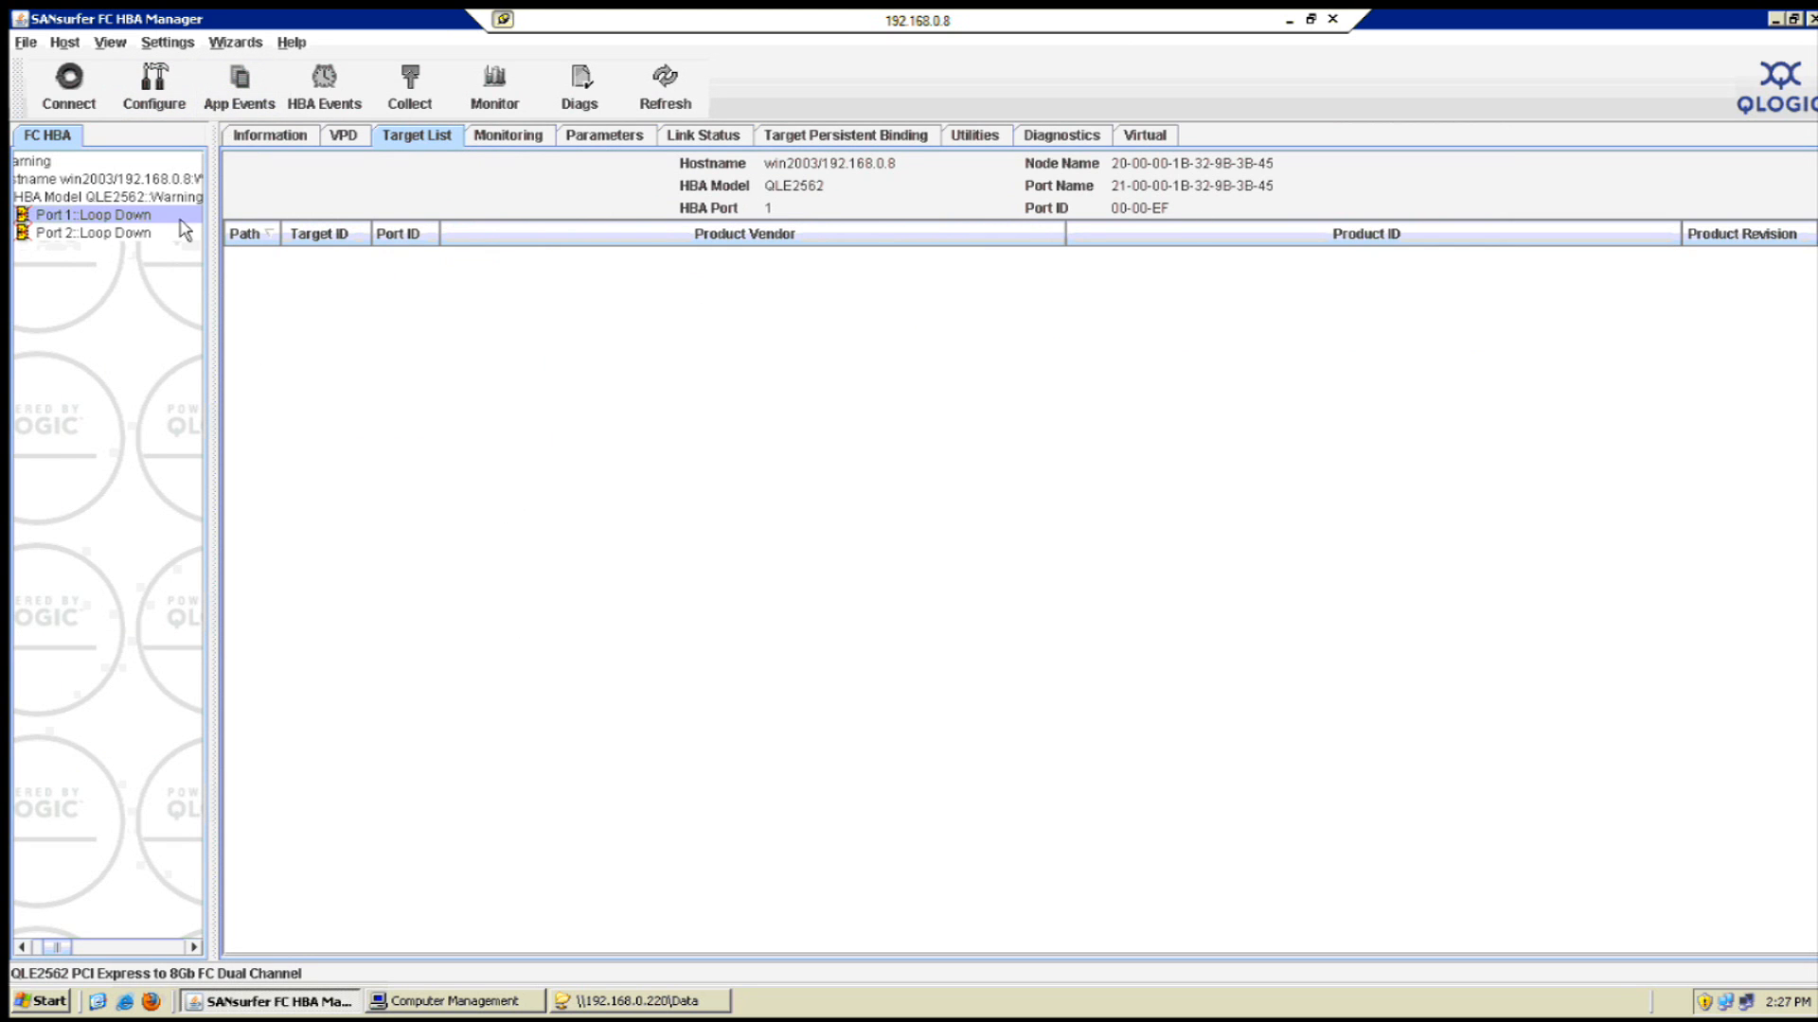
right_click(118, 217)
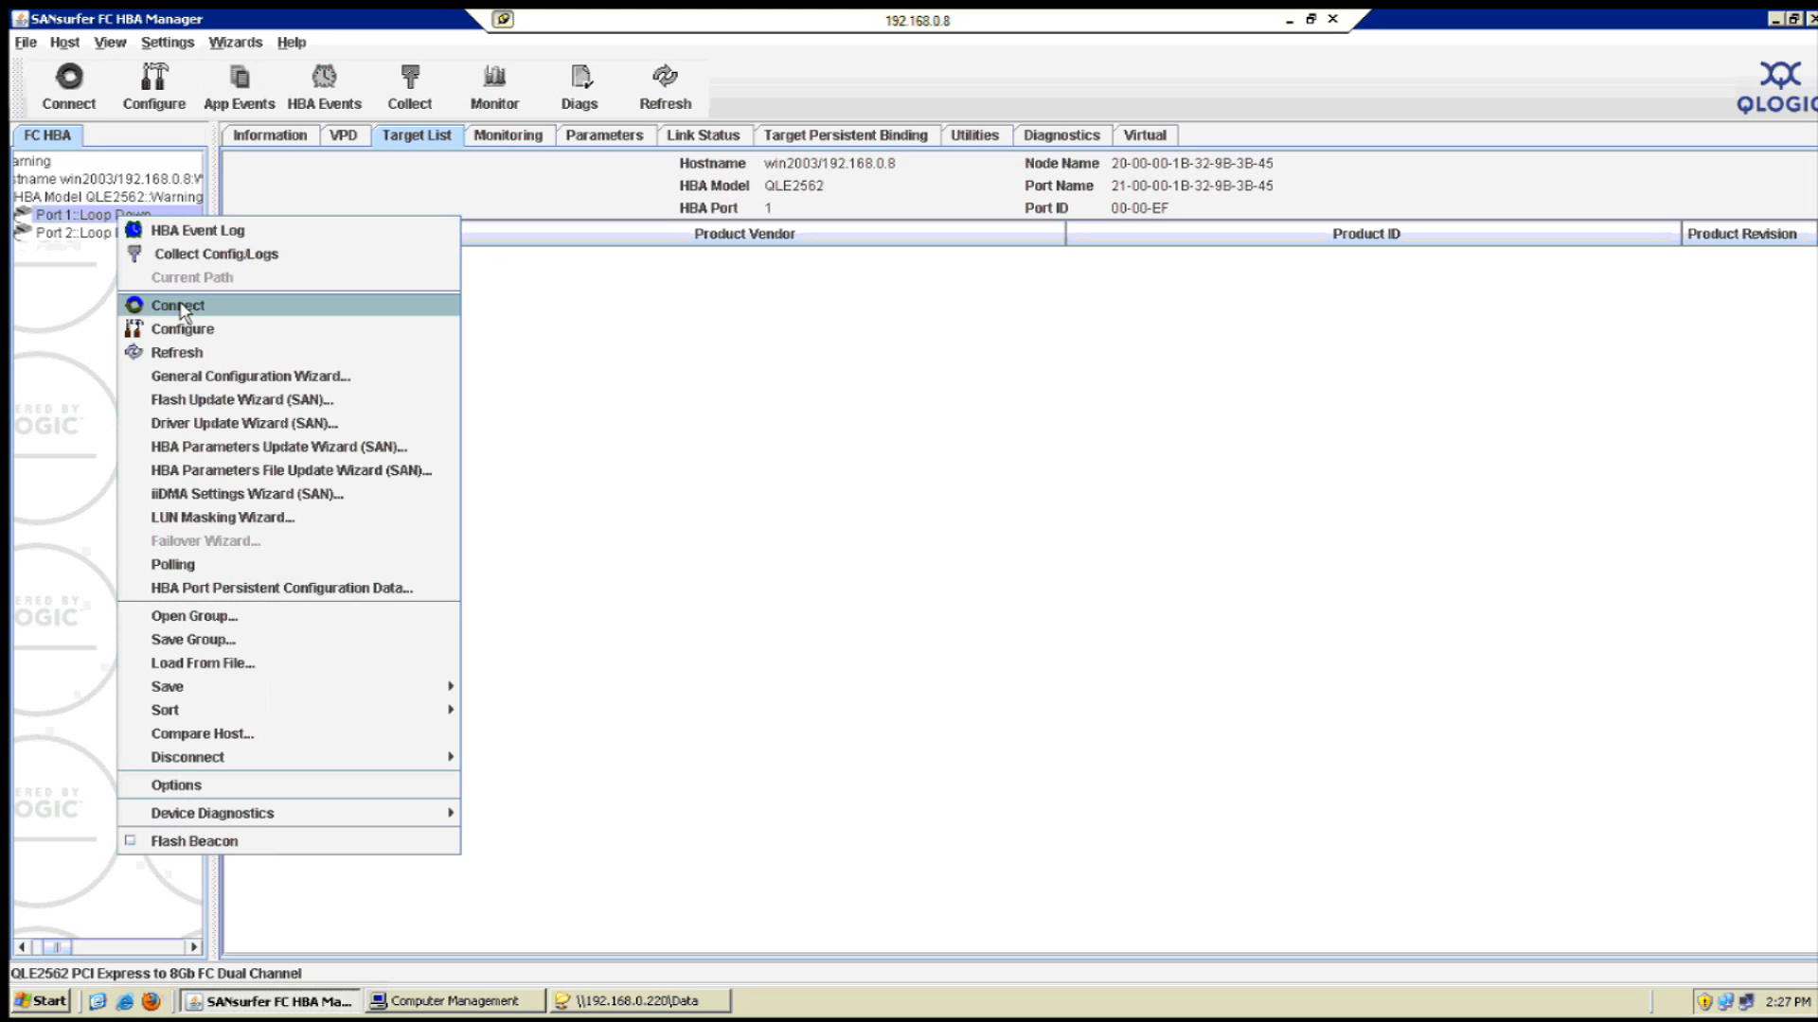
left_click(206, 352)
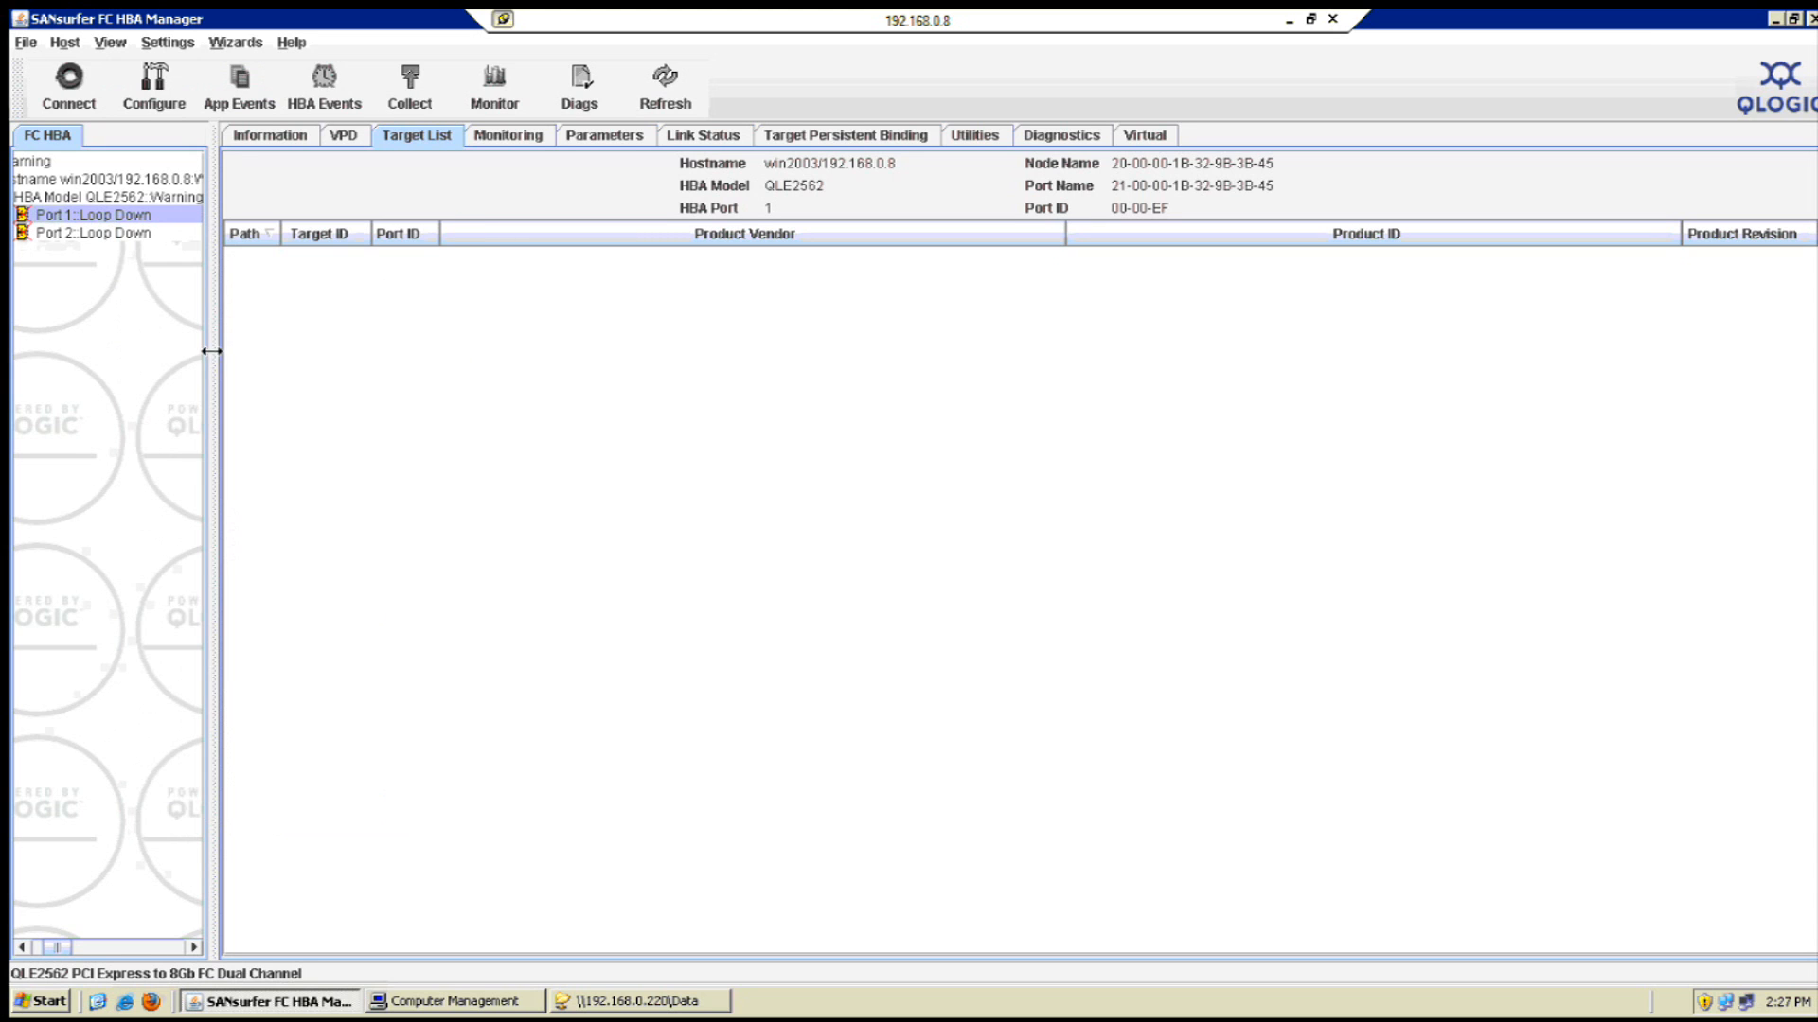
left_click(889, 528)
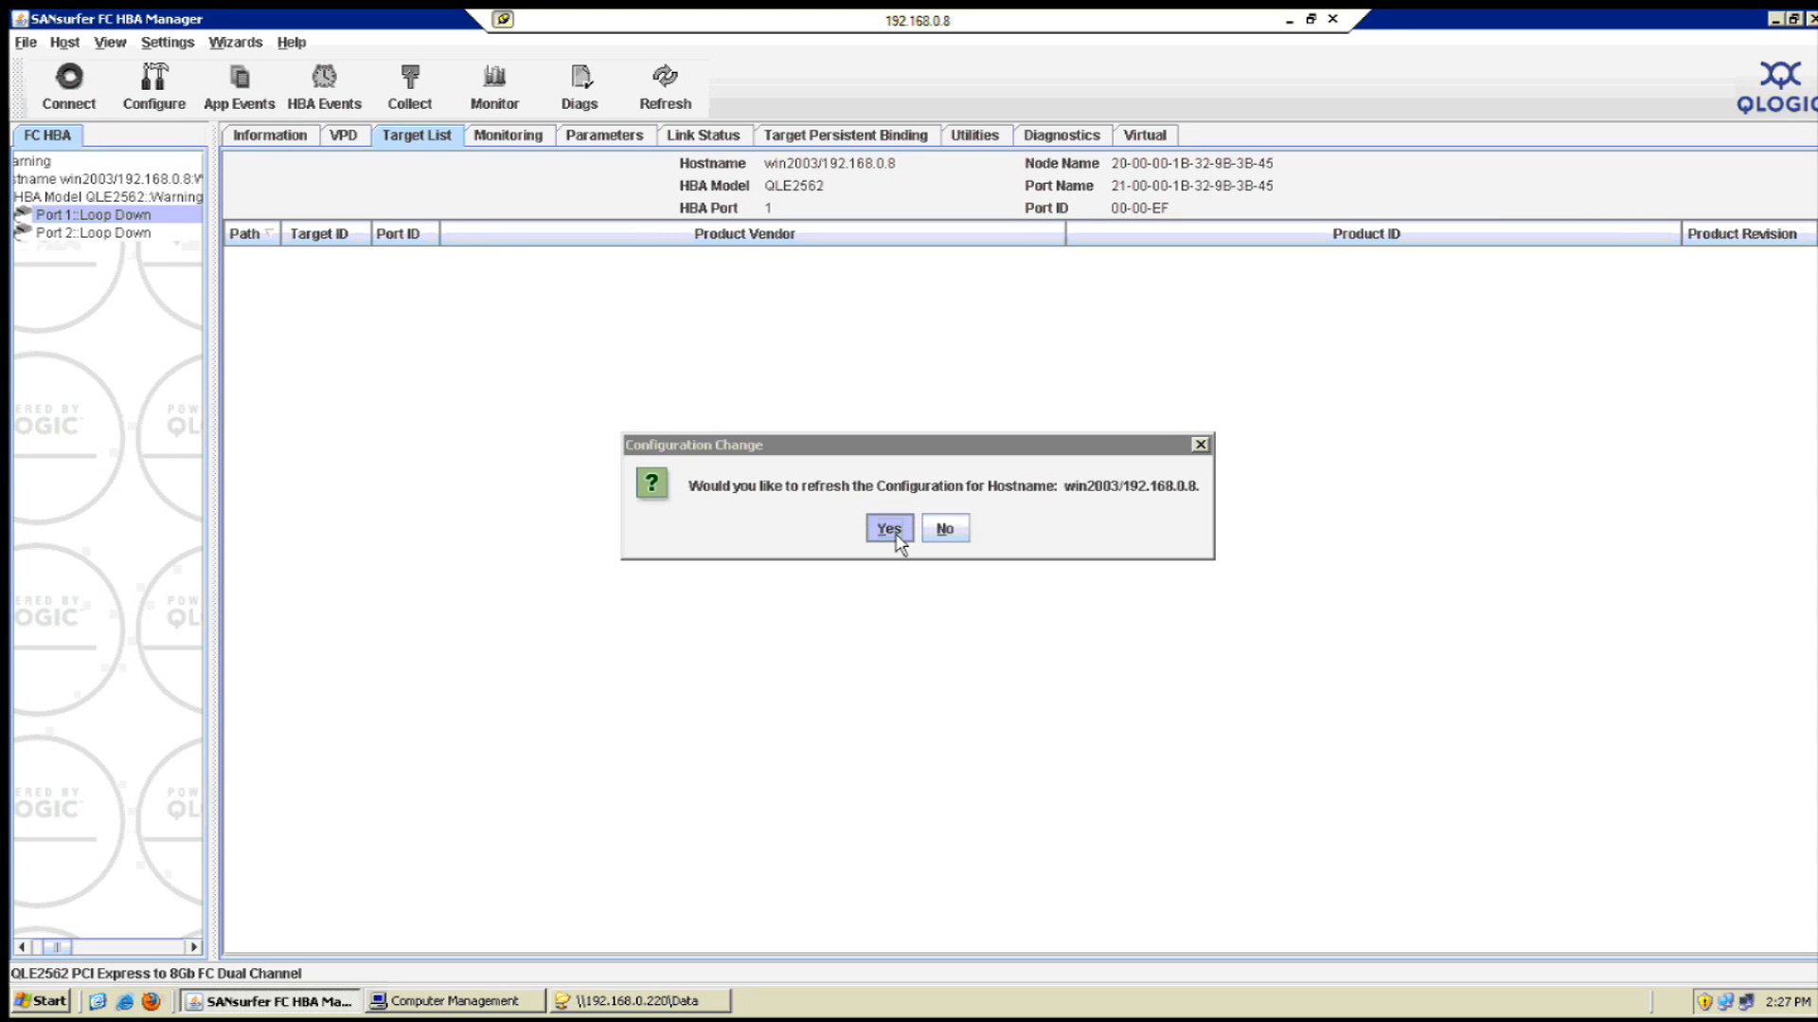
left_click(1794, 19)
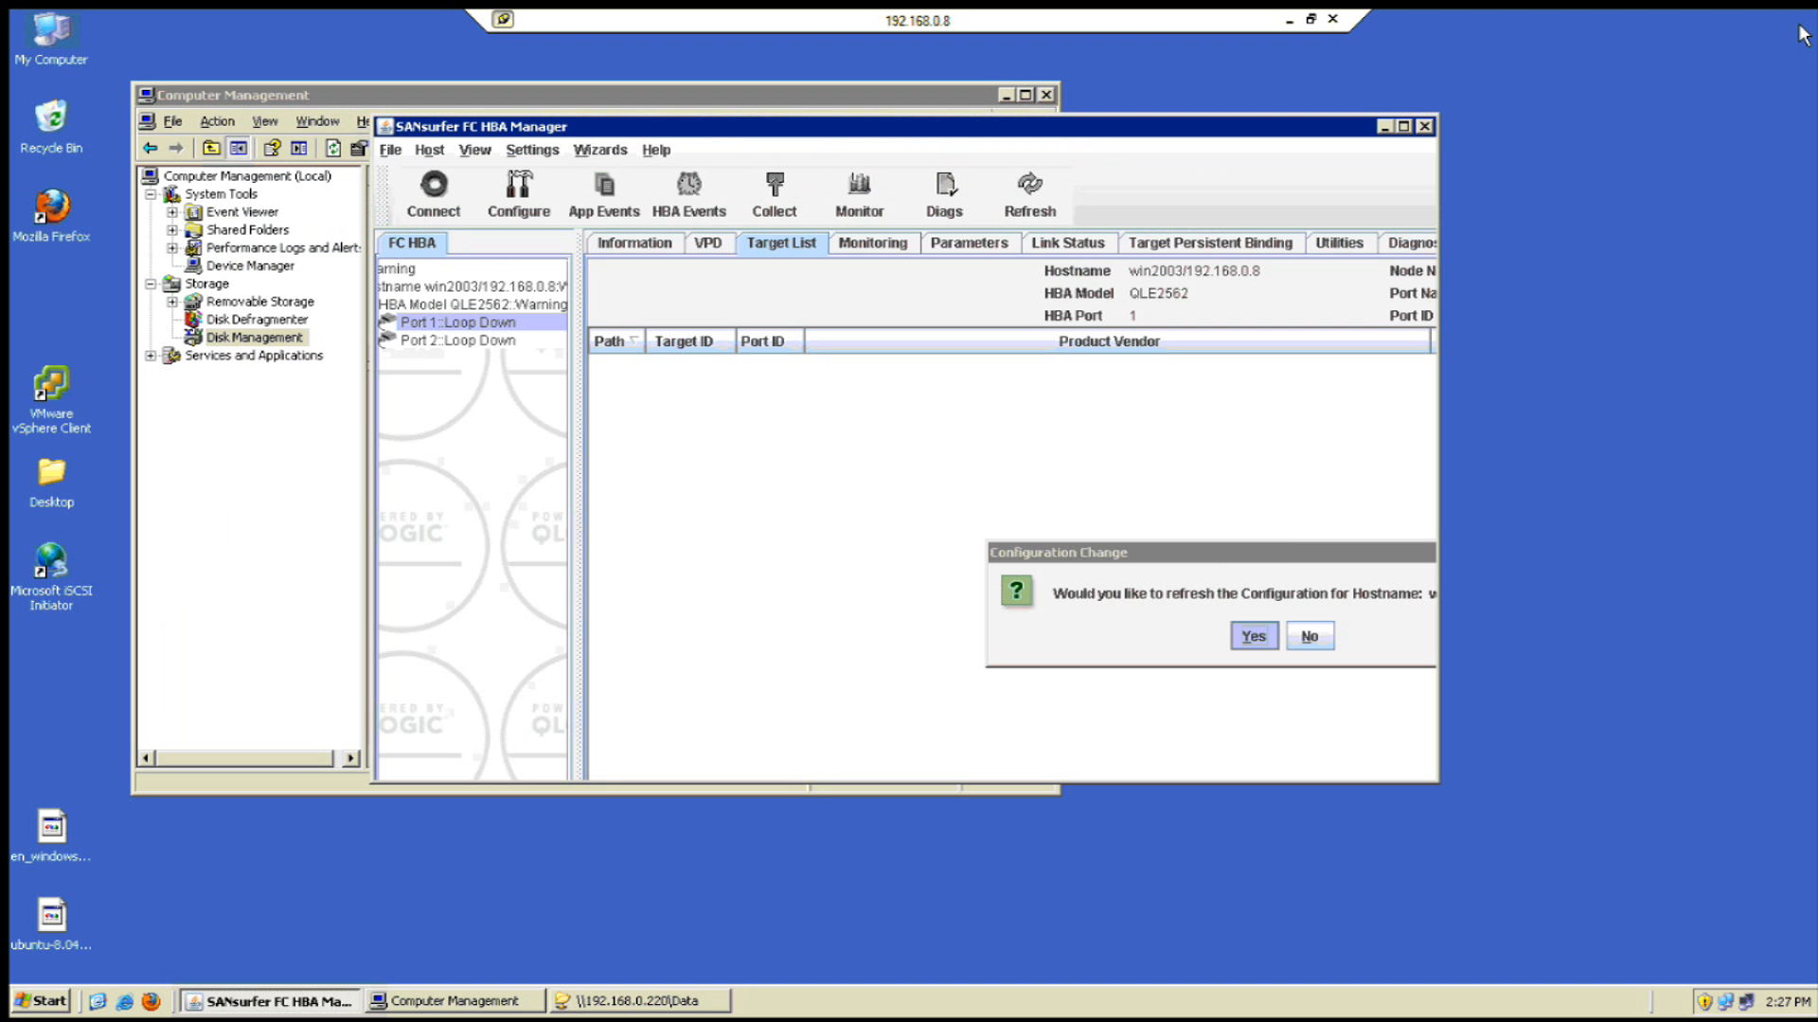
left_click(1253, 638)
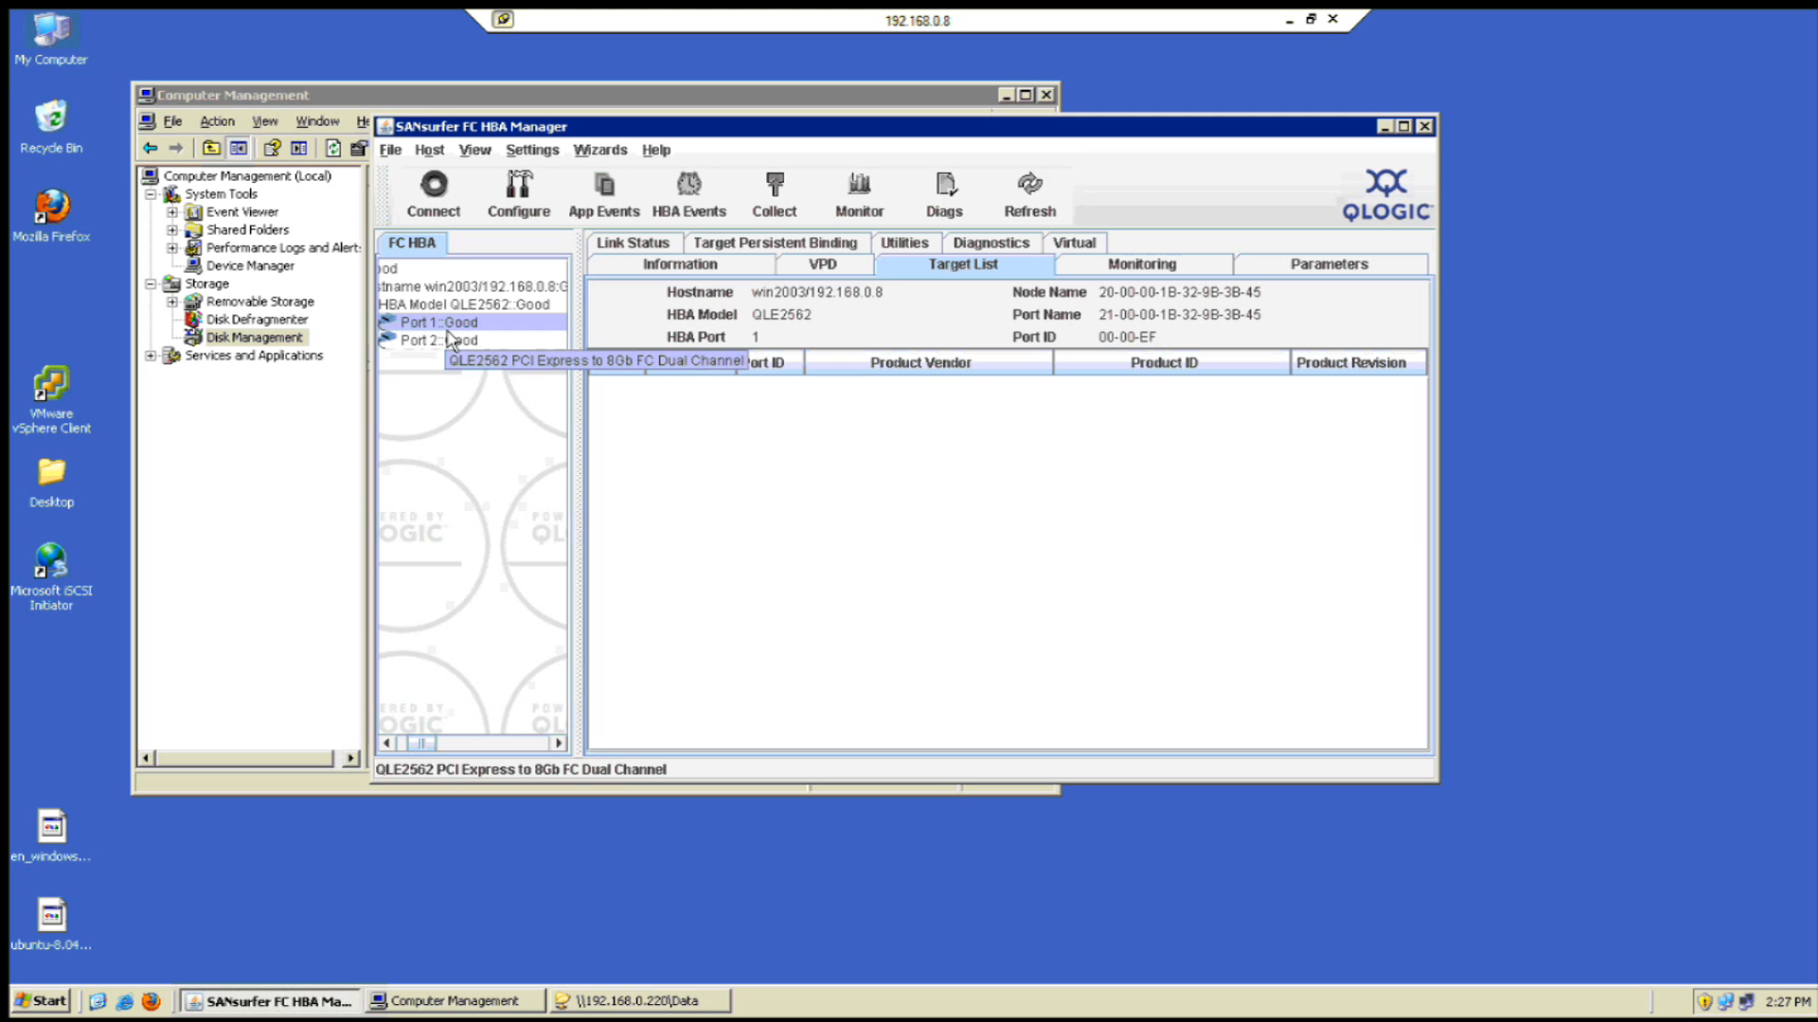
left_click(338, 438)
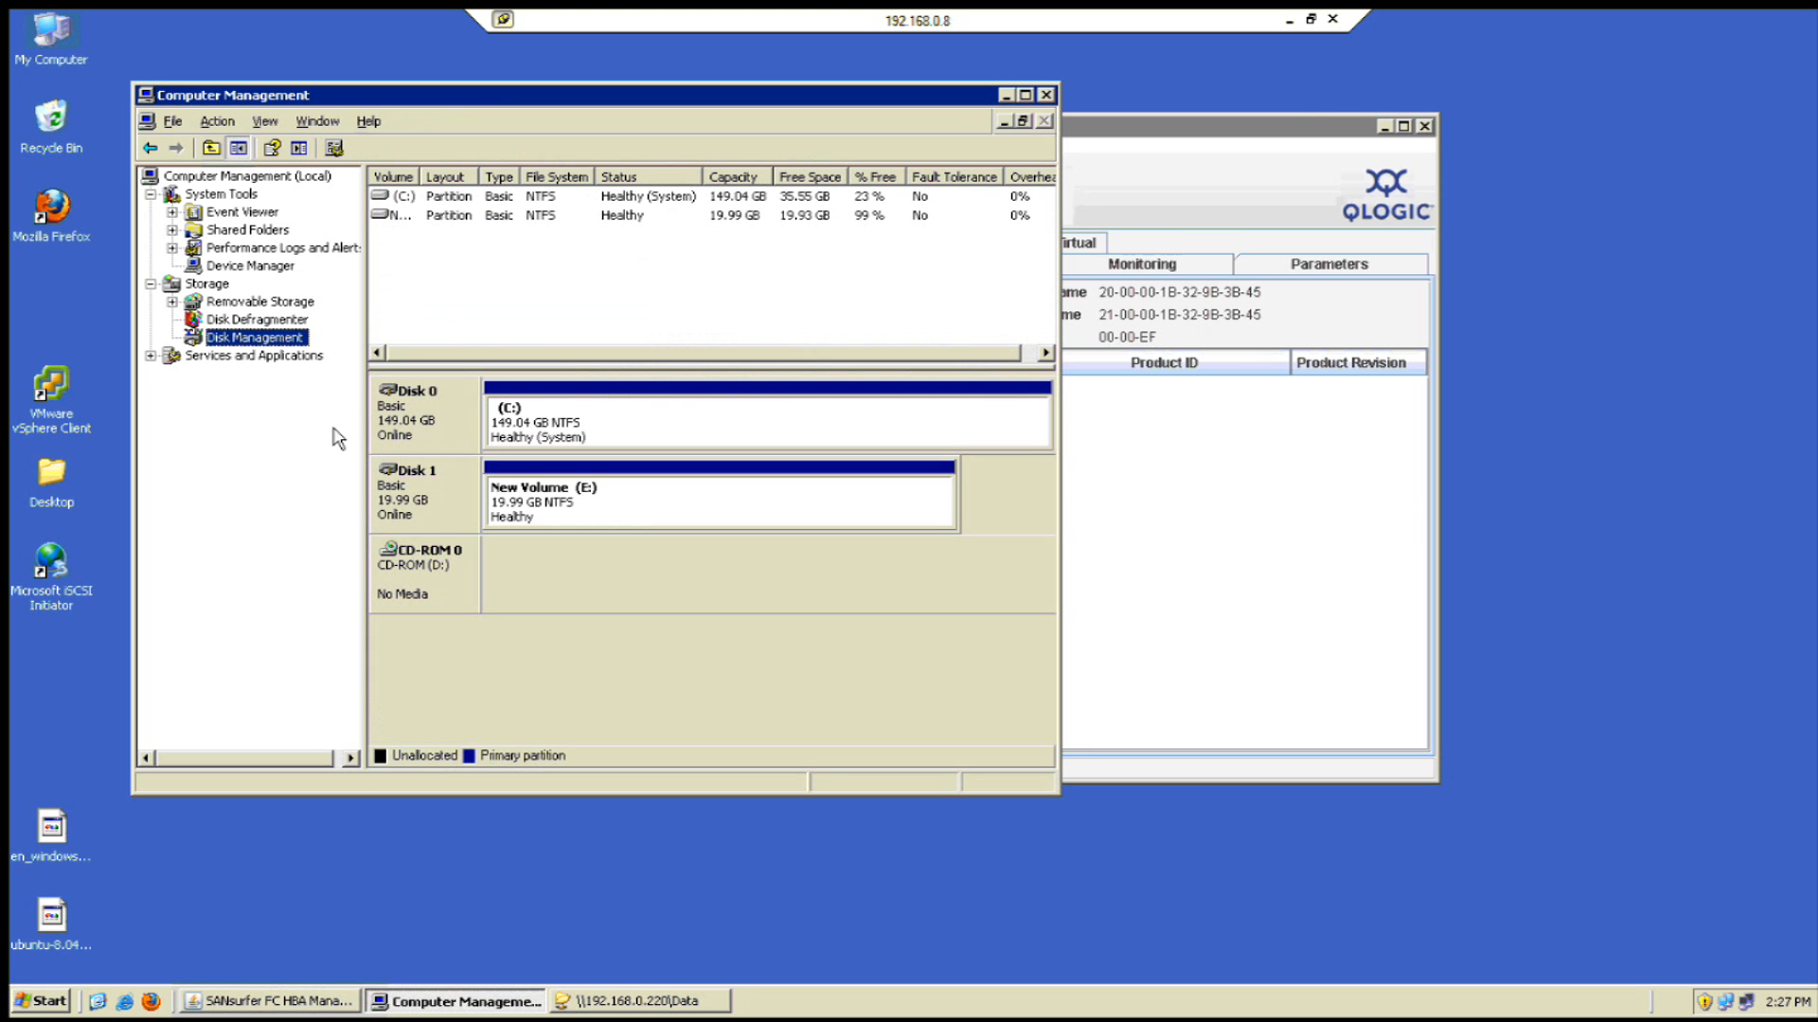
- Rescan the client's disks for the new LUN and try connecting SANsurfer to the local host
left_click(219, 123)
left_click(244, 170)
left_click(1148, 517)
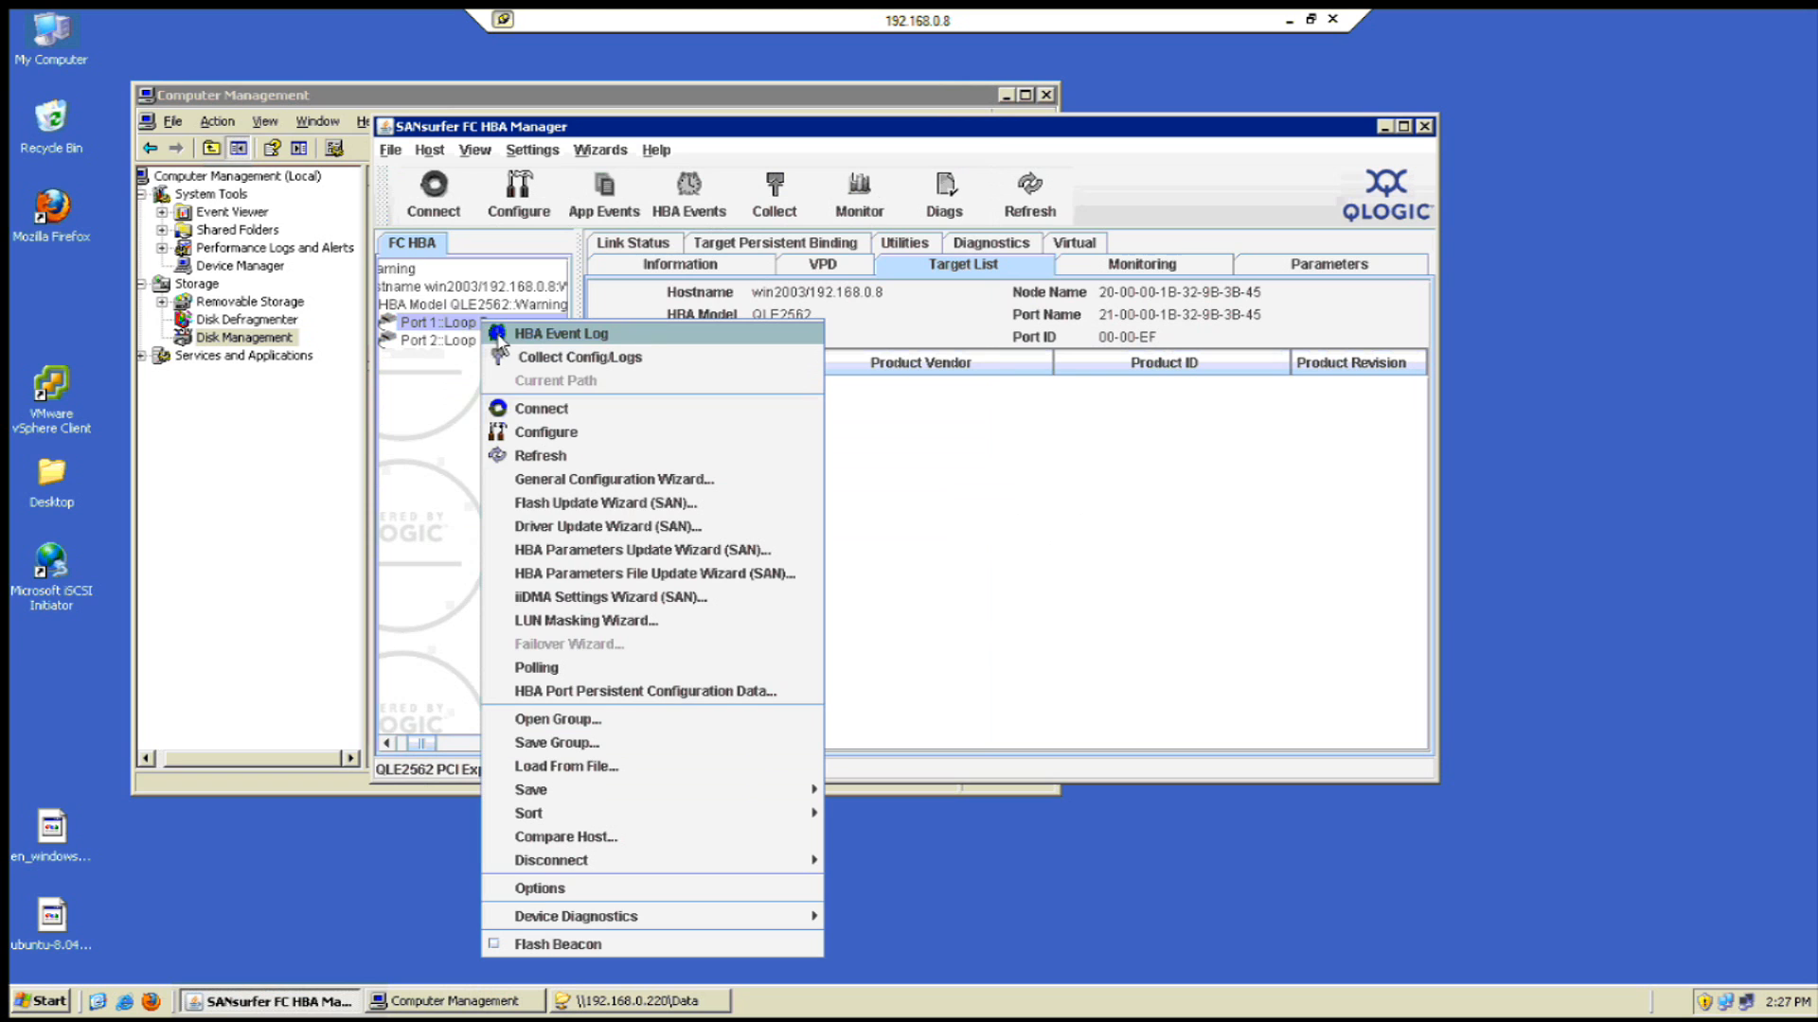
left_click(577, 415)
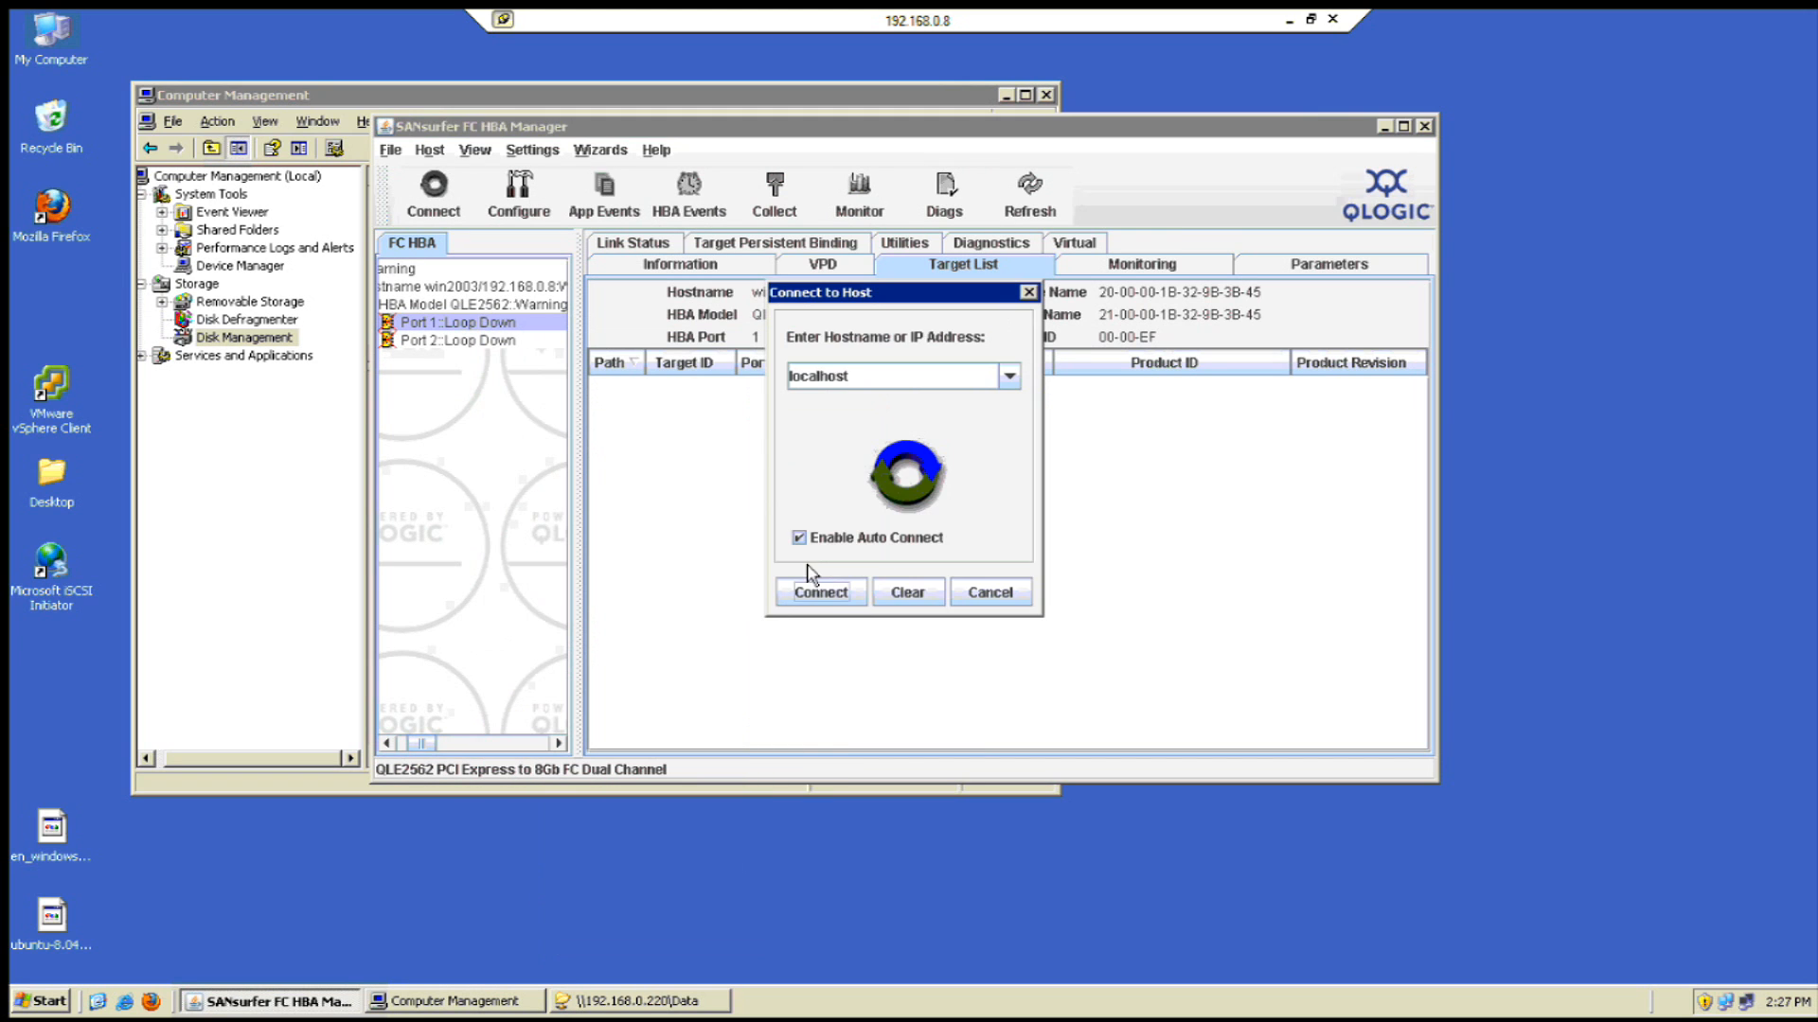
left_click(817, 592)
left_click(904, 480)
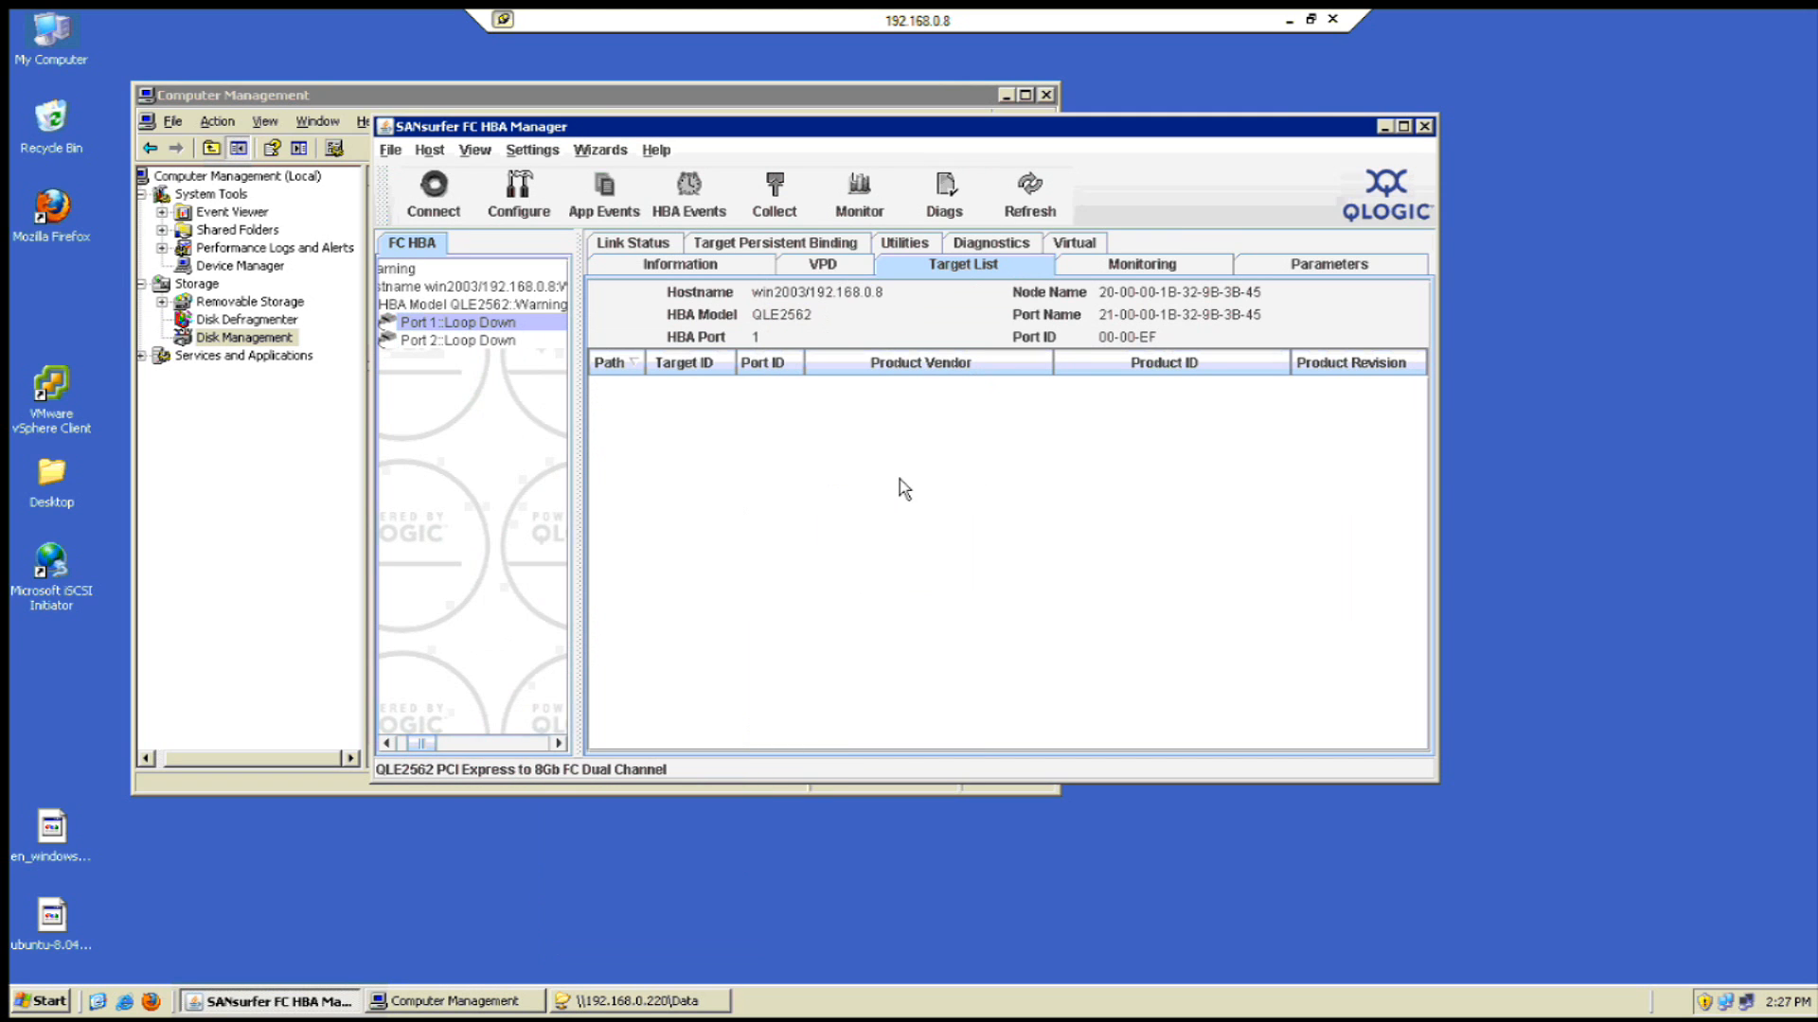
- Rescan disks again from Disk Management, check SANsurfer, and take the remote session out of full screen
left_click(886, 97)
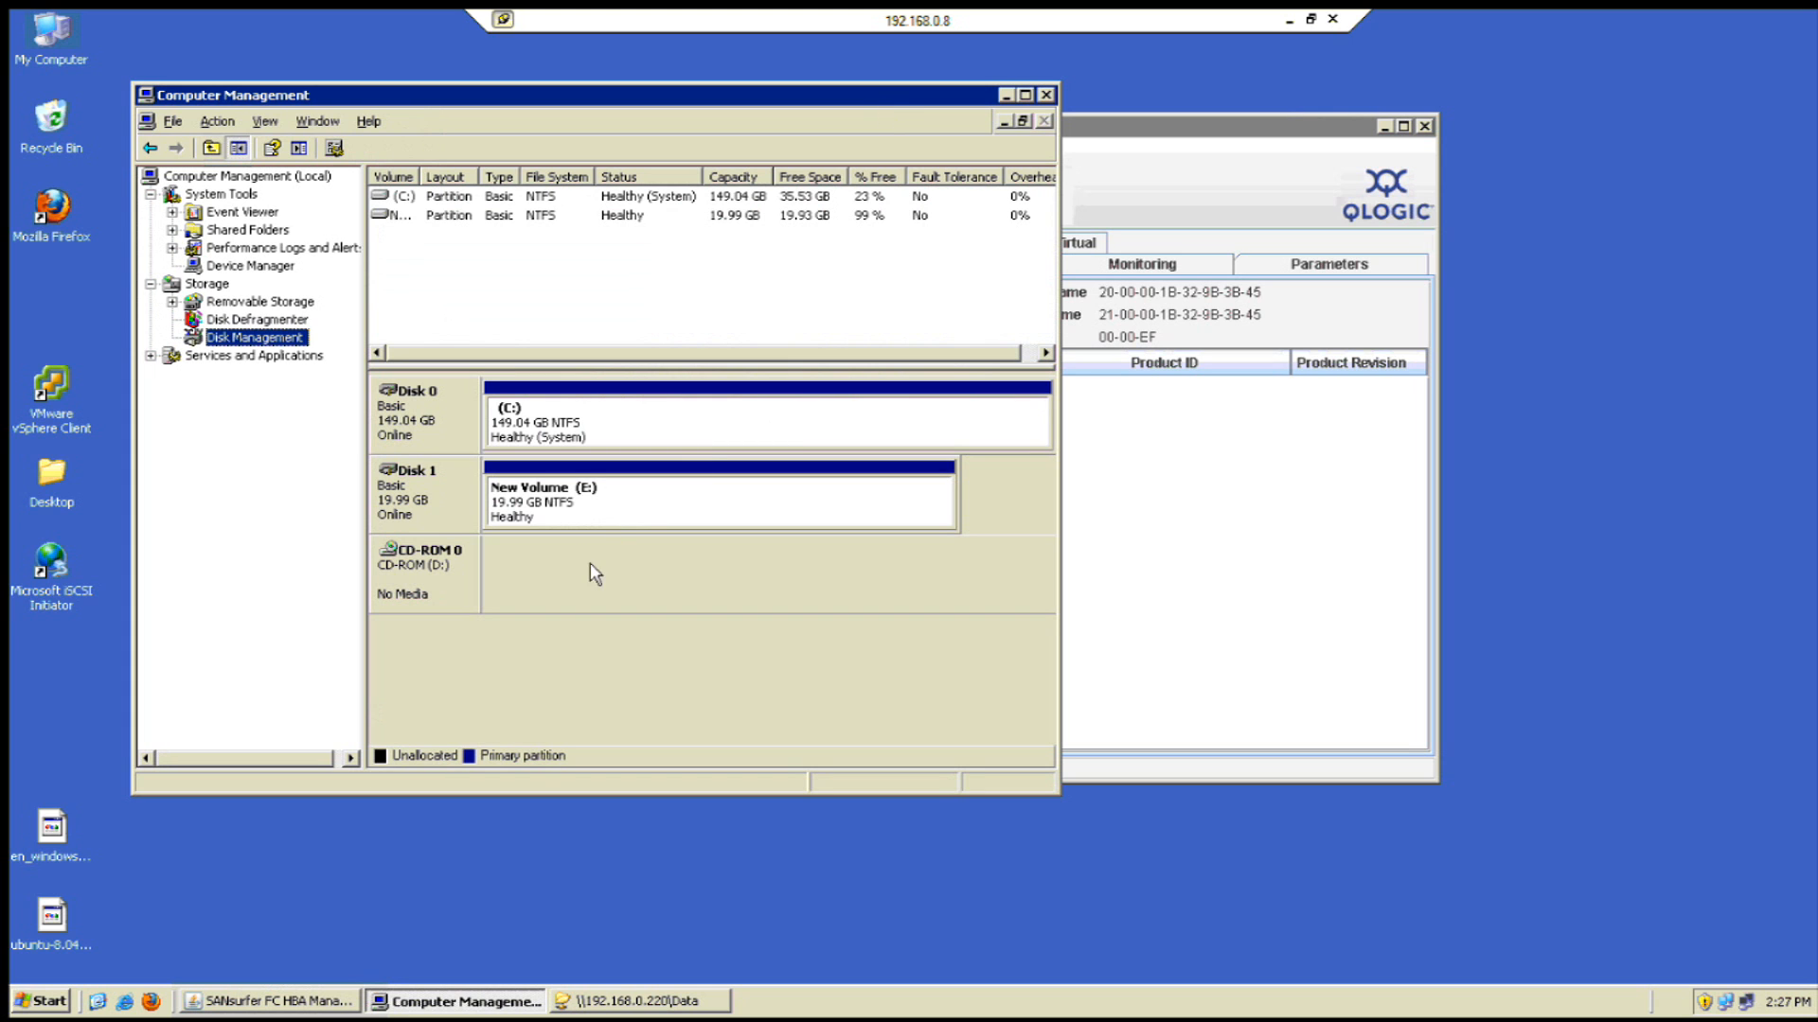
right_click(287, 339)
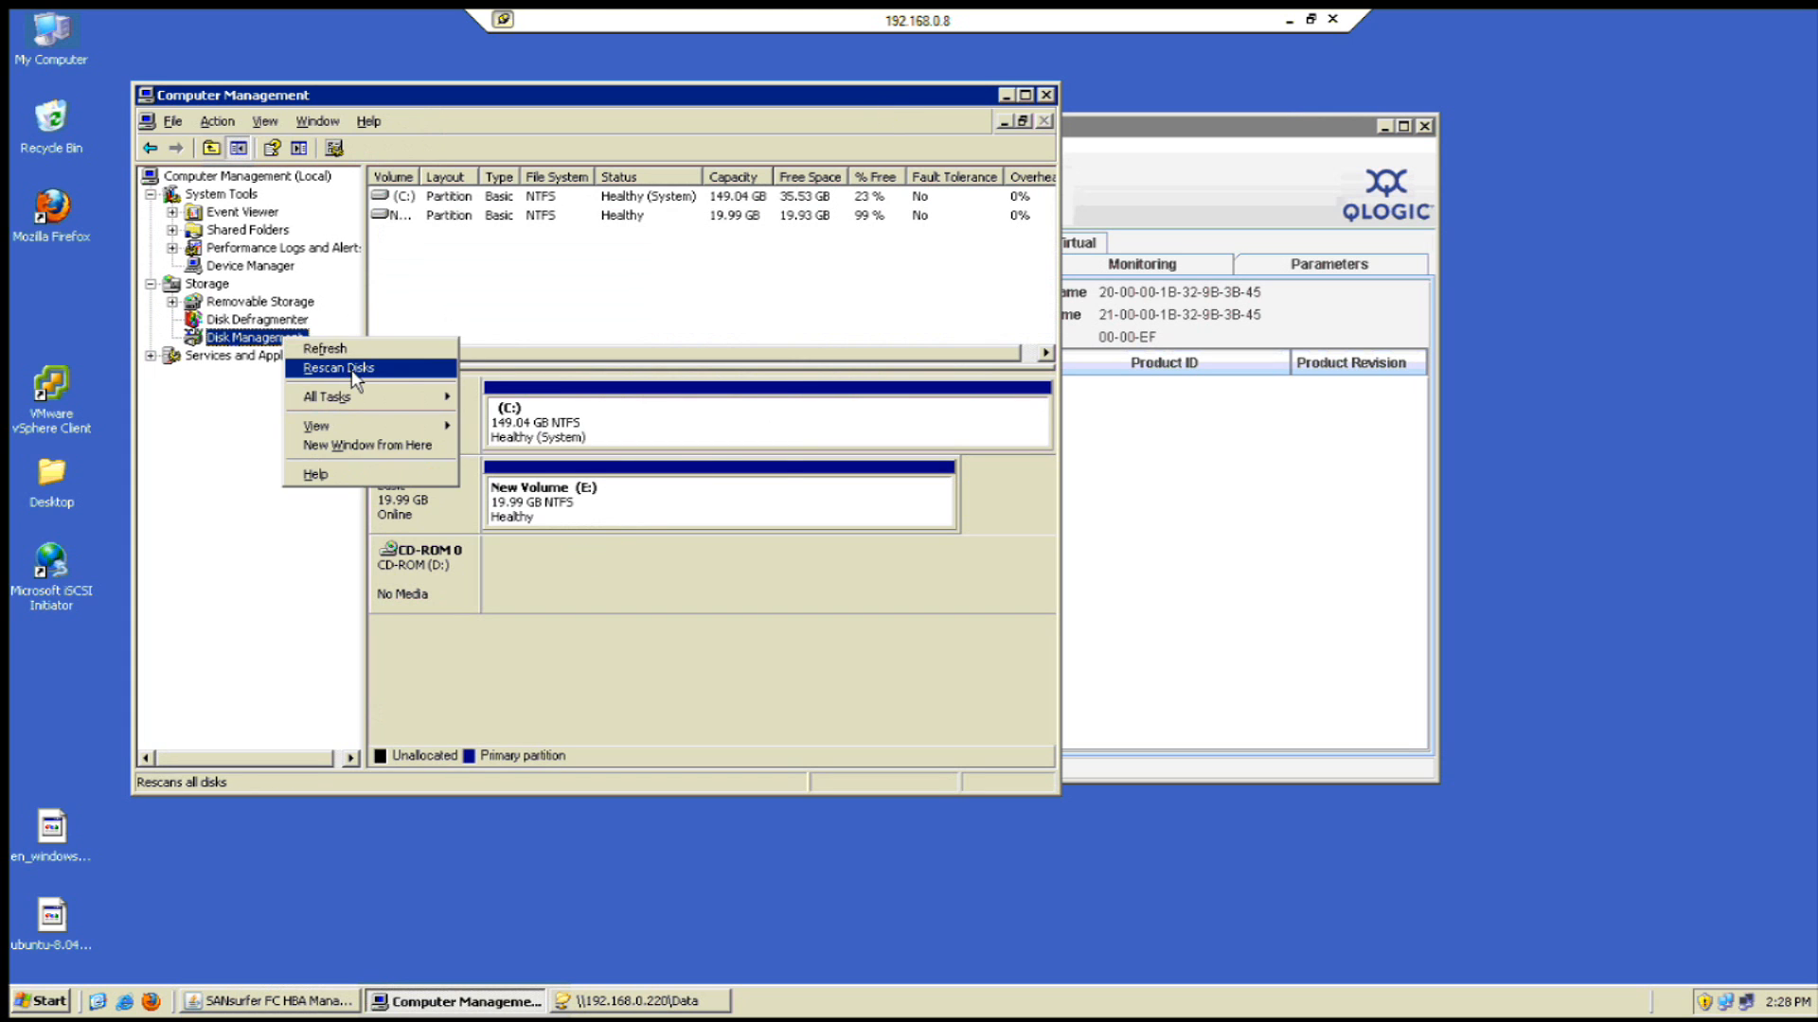
left_click(350, 369)
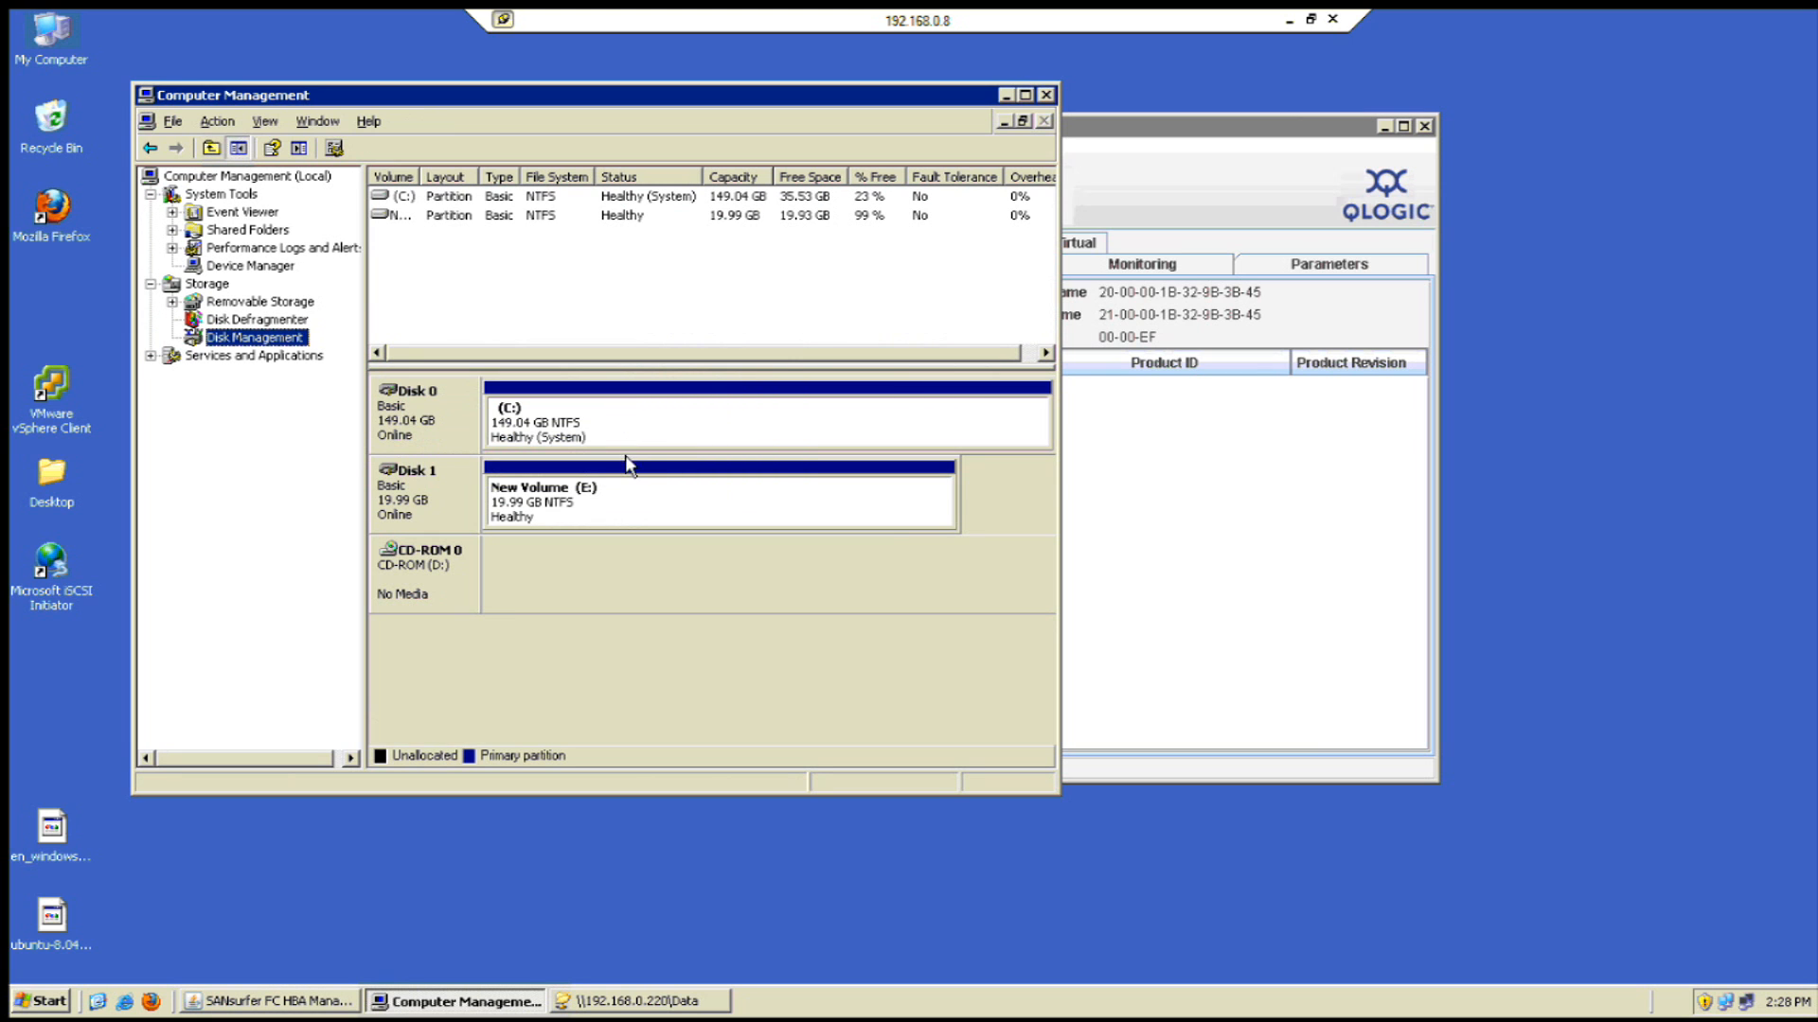
left_click(1258, 584)
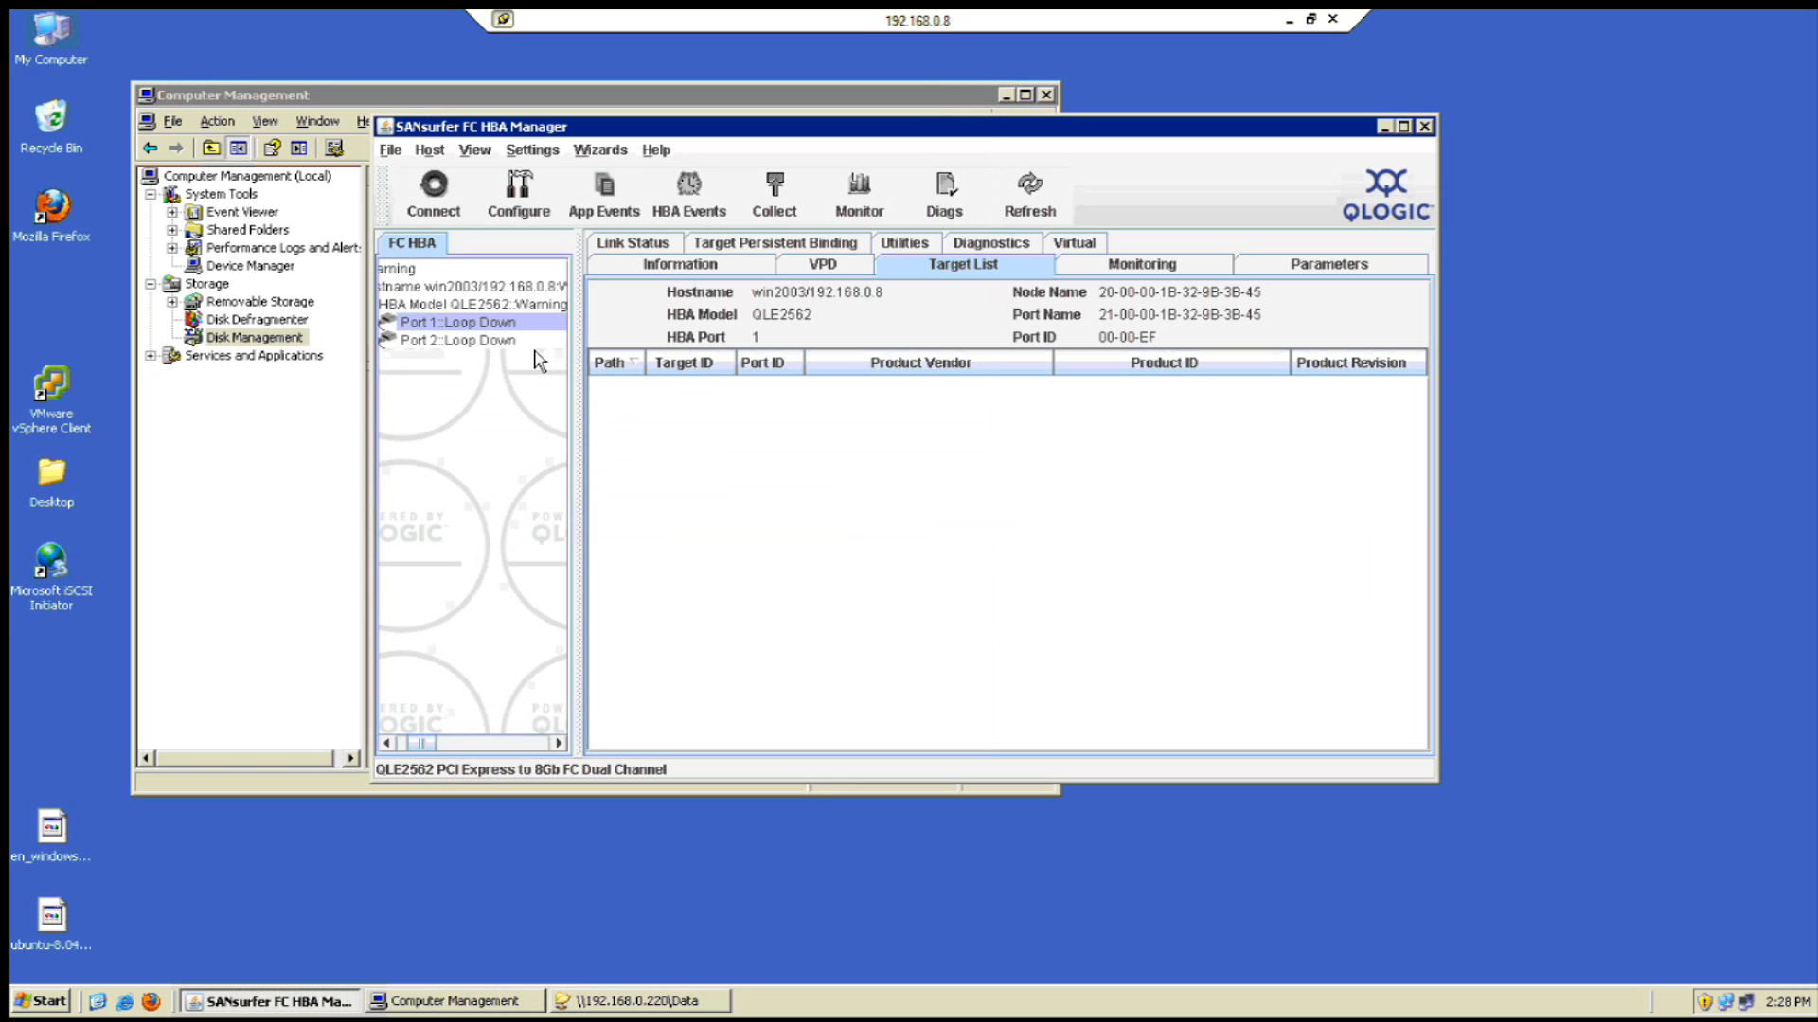
left_click(1309, 20)
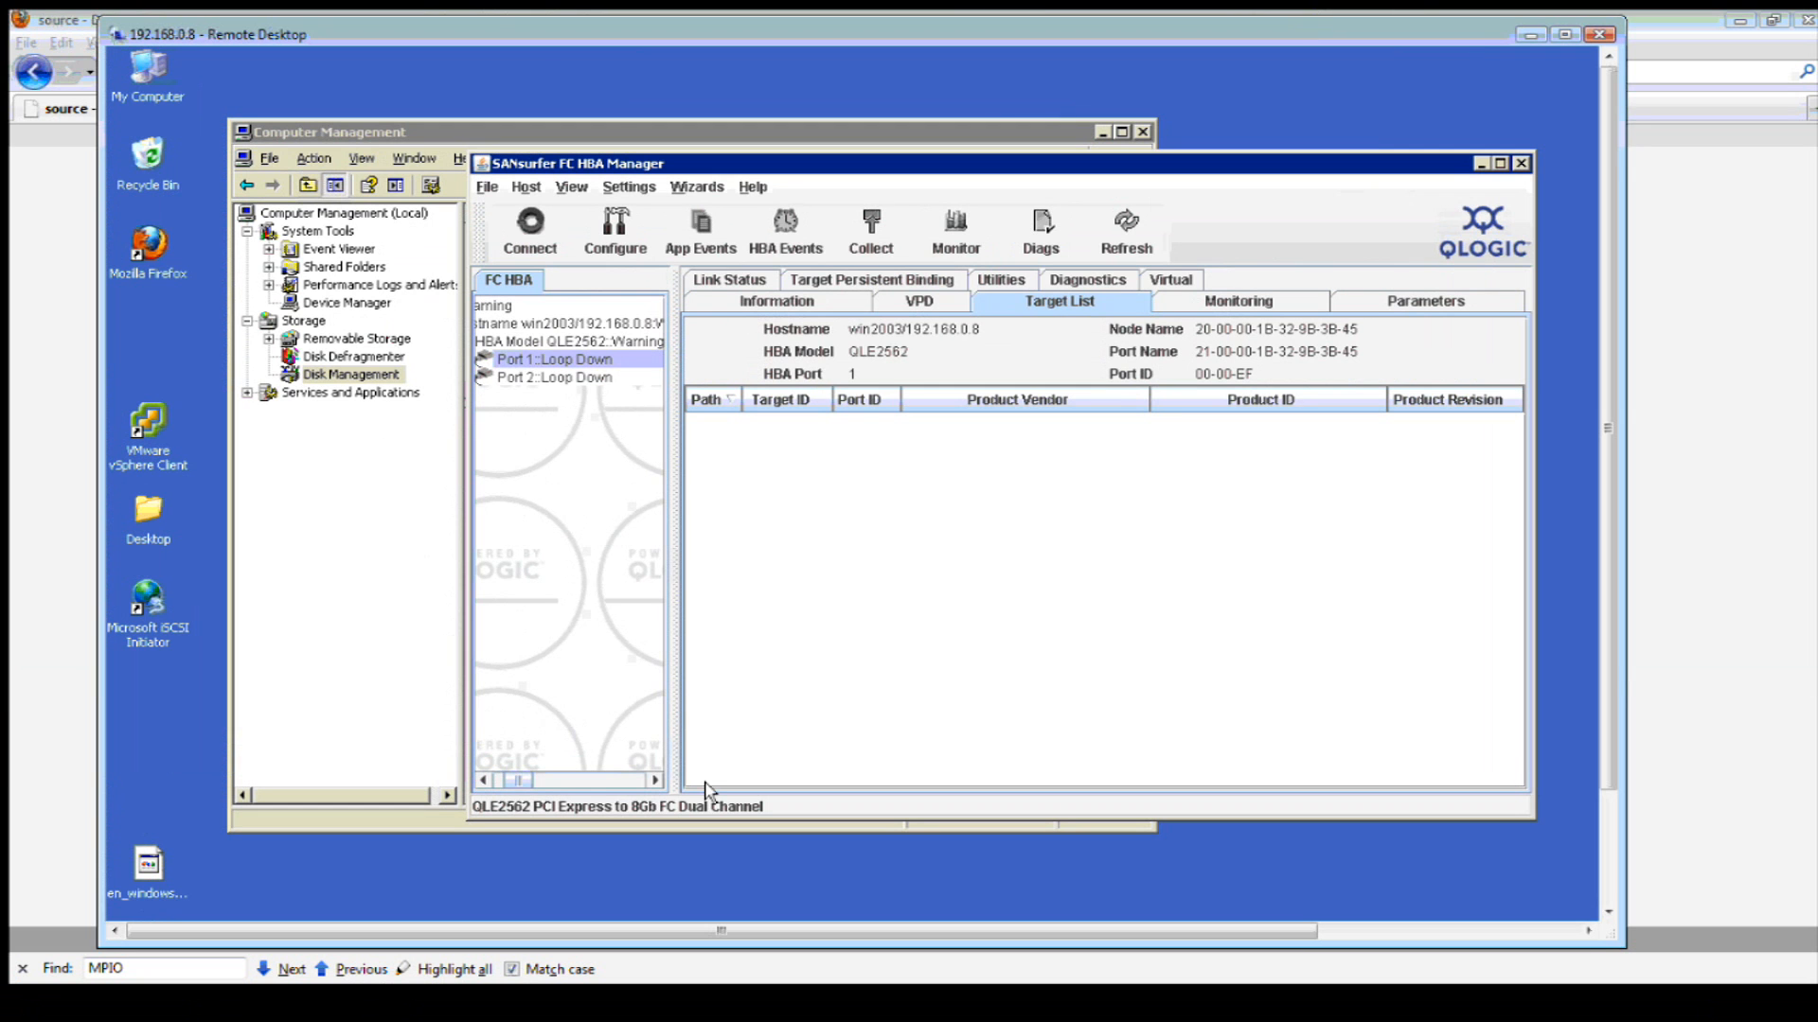
- Switch the second QLE2562 port to initiator mode, apply it, and return to the remote session
left_click(52, 684)
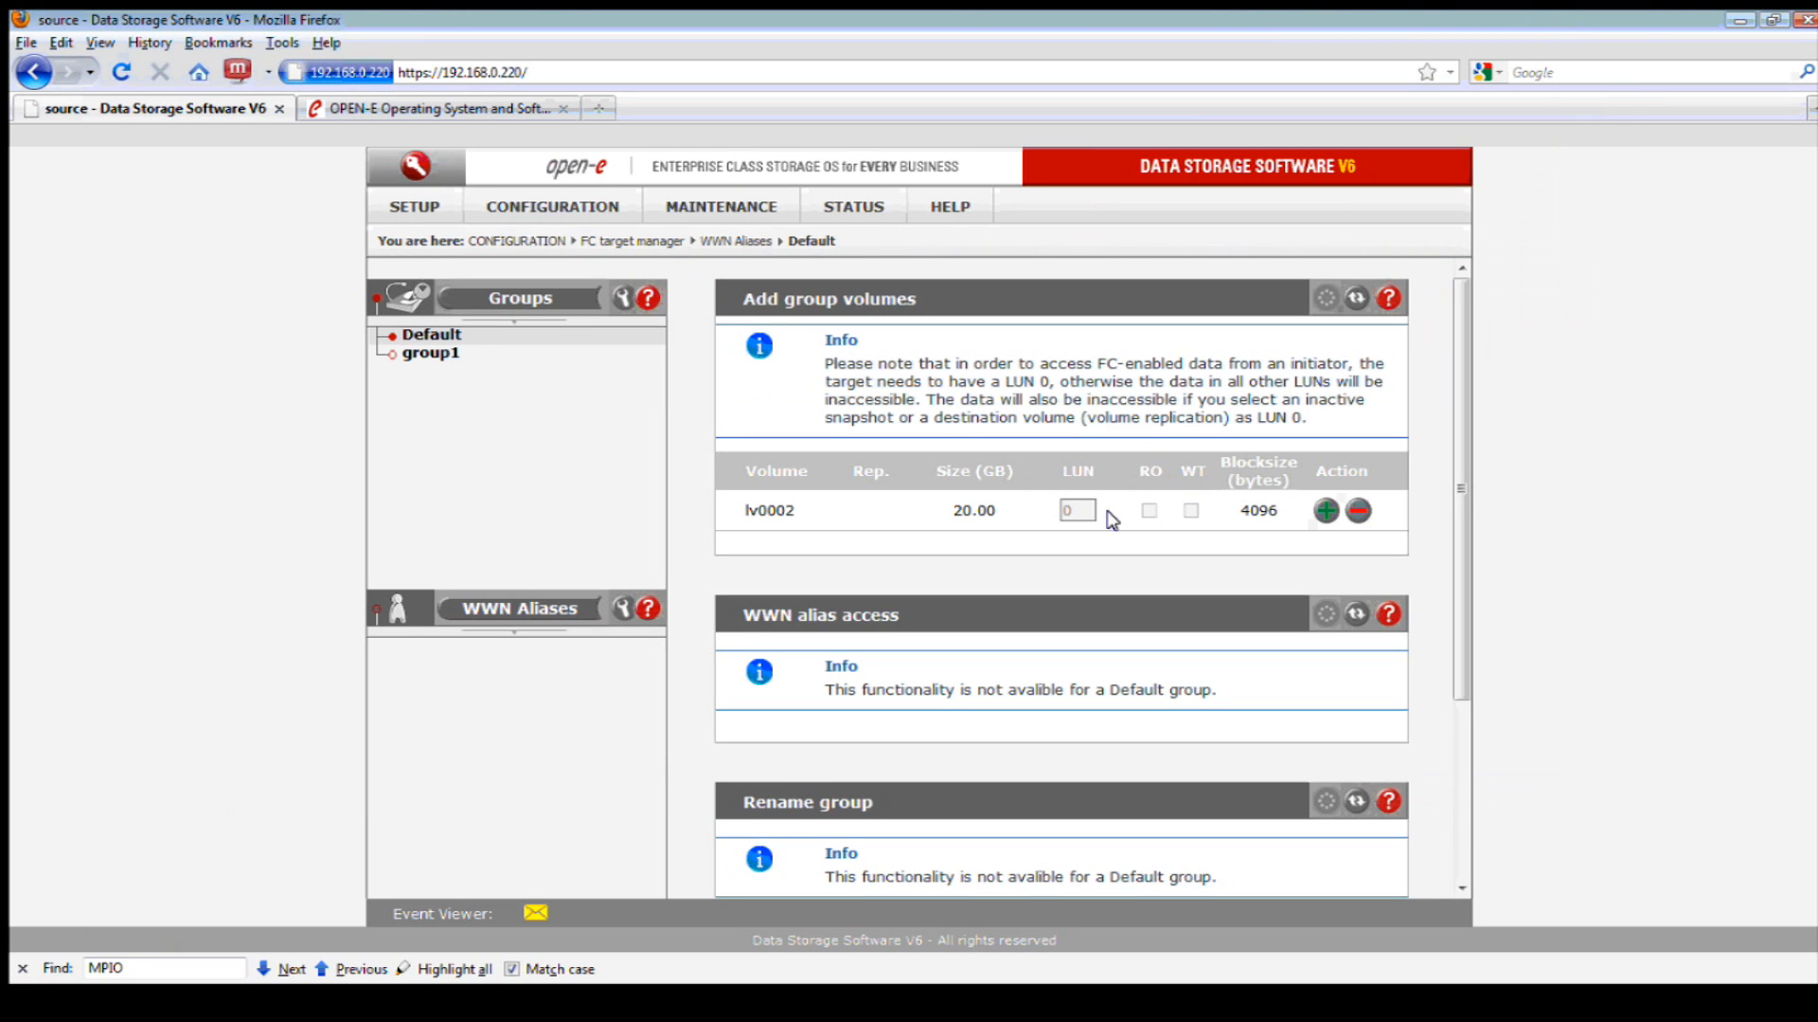
left_click(416, 208)
left_click(475, 357)
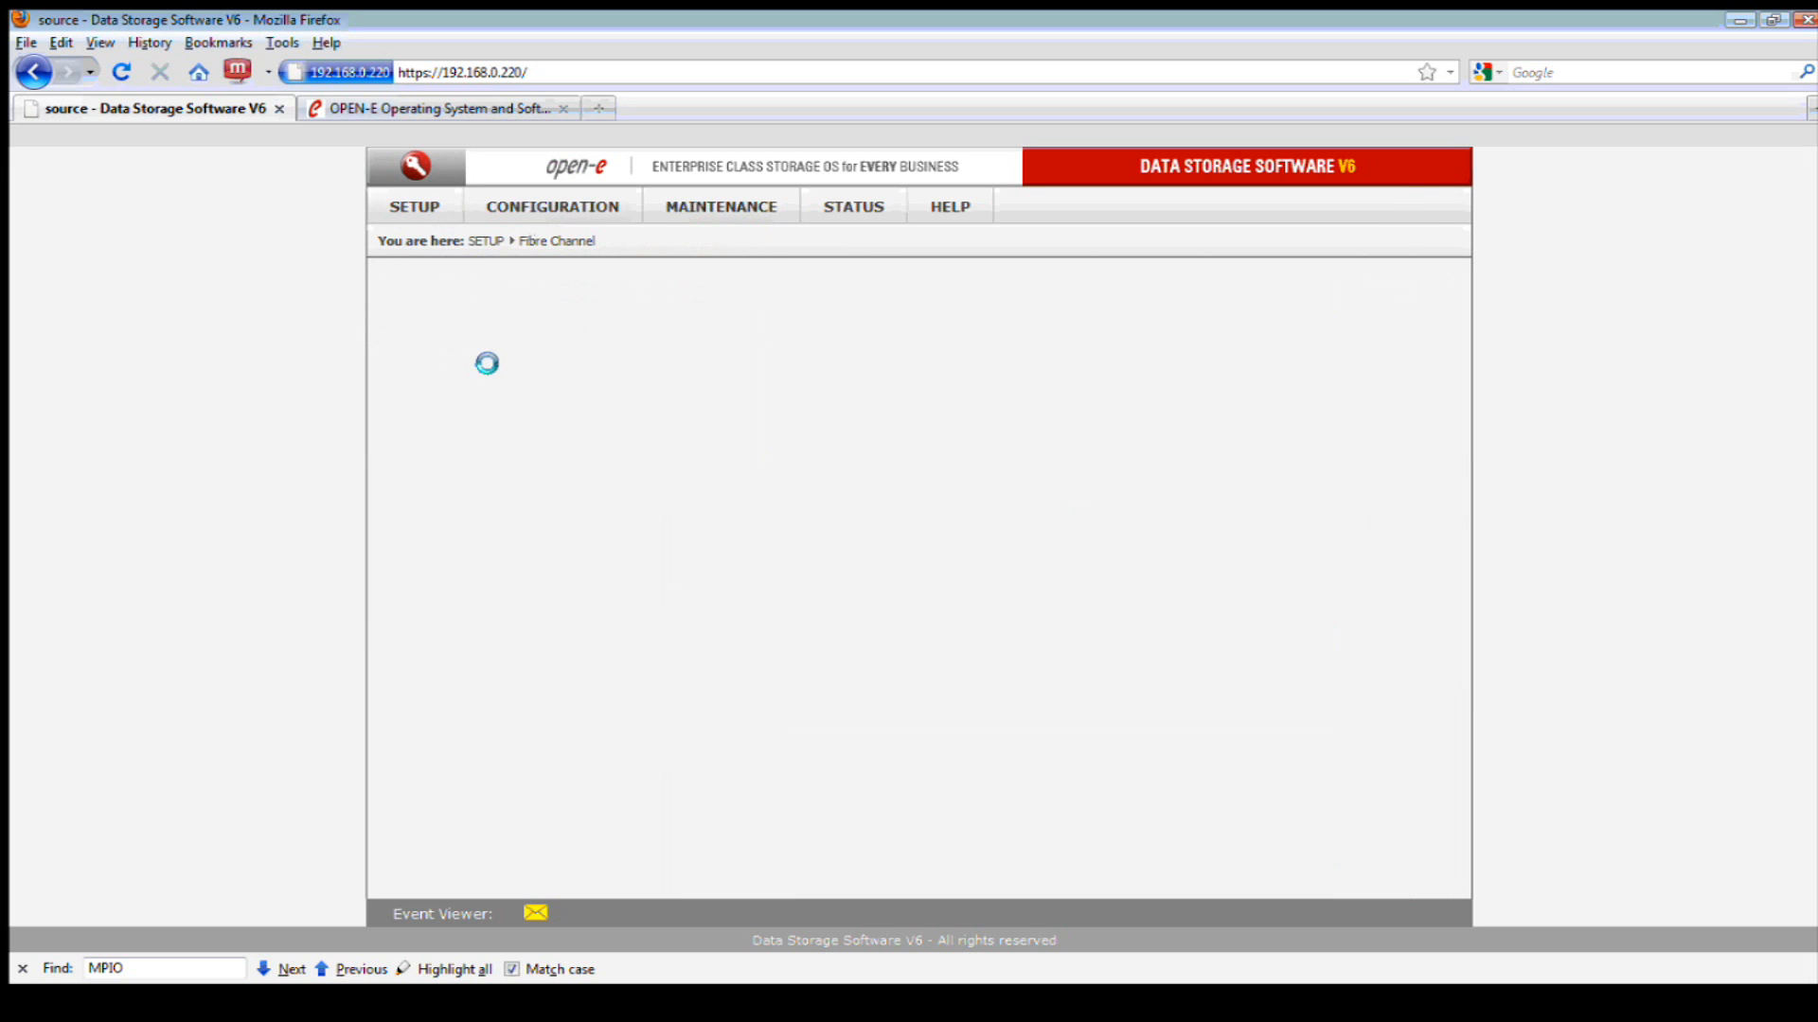
left_click(611, 614)
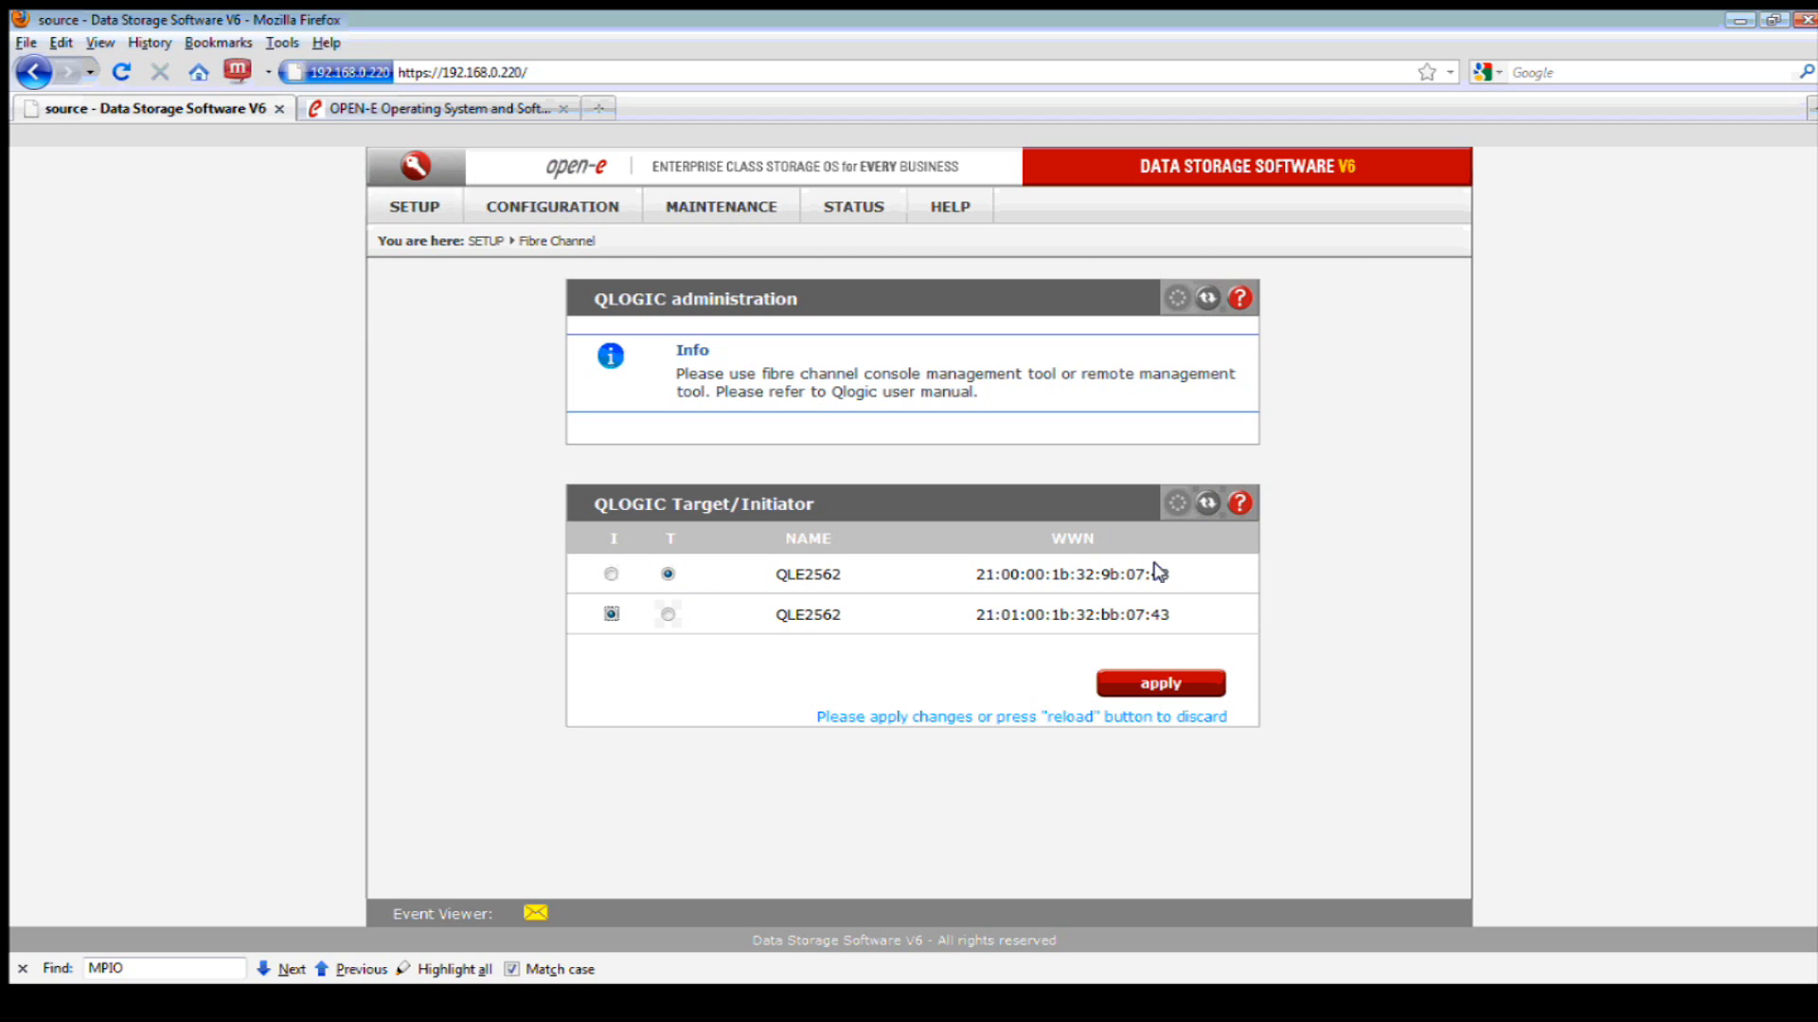
left_click_drag(970, 576, 1021, 578)
left_click(1145, 685)
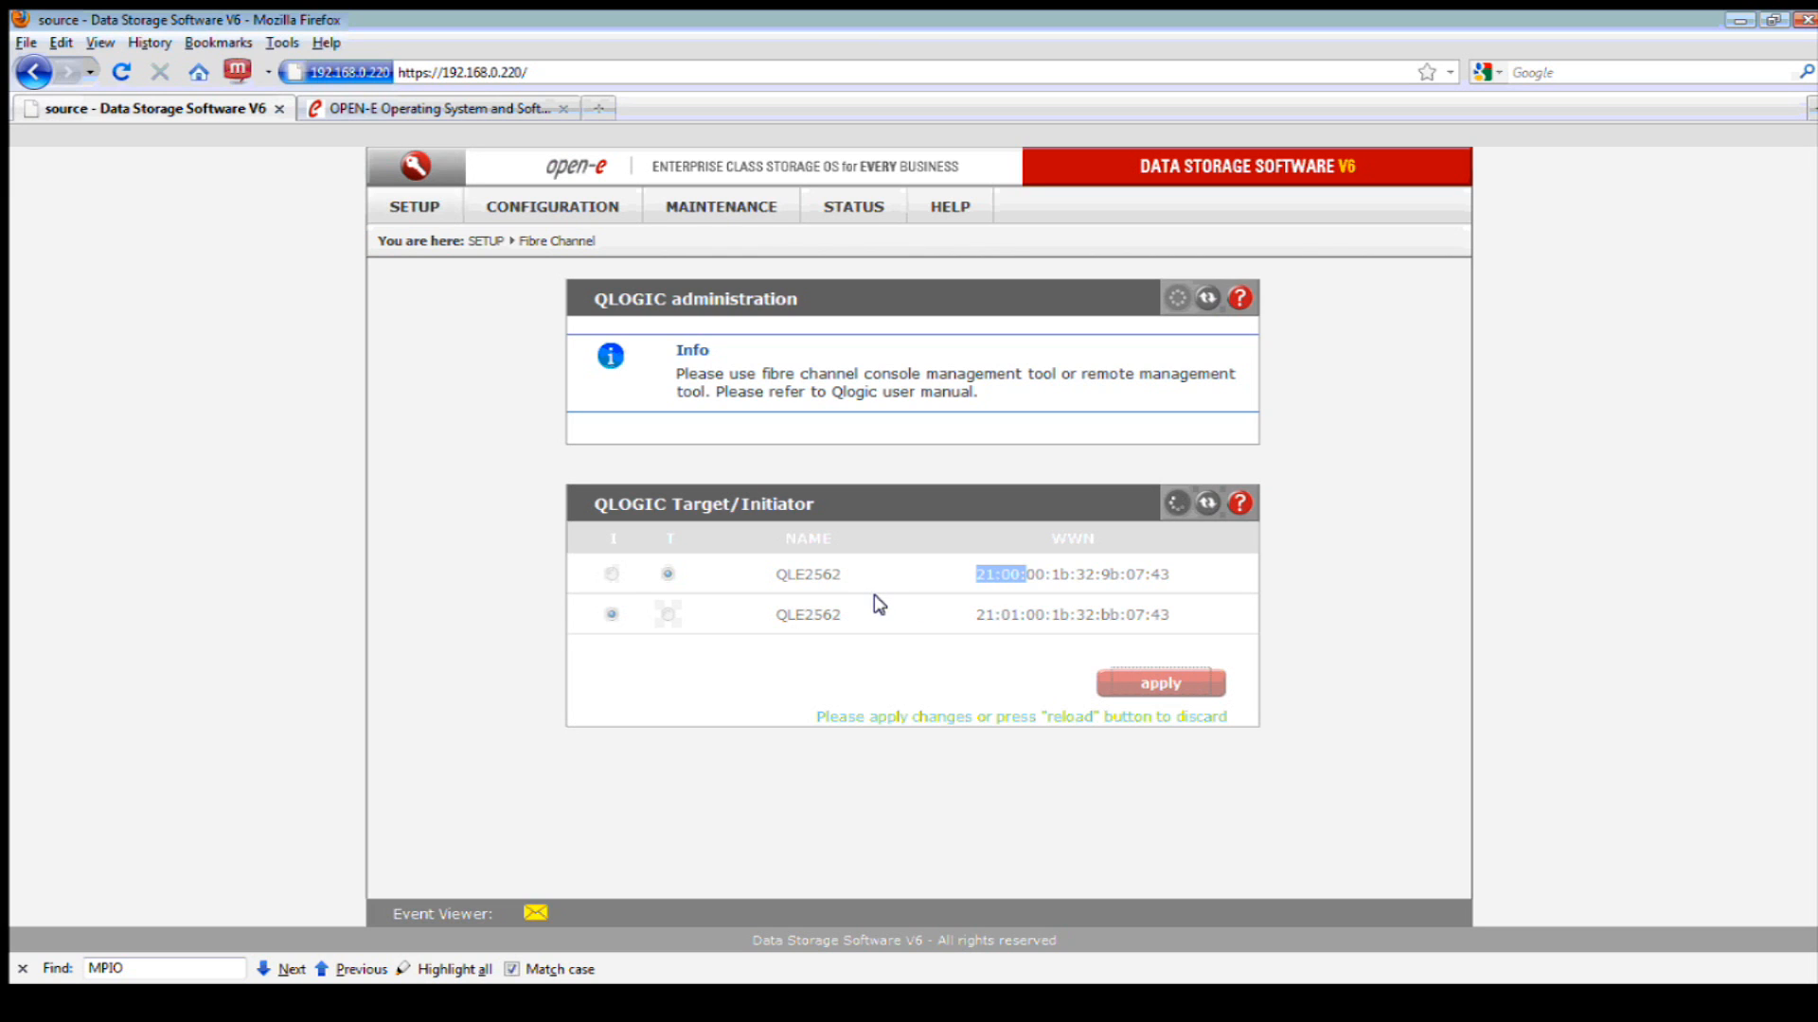
left_click(666, 1011)
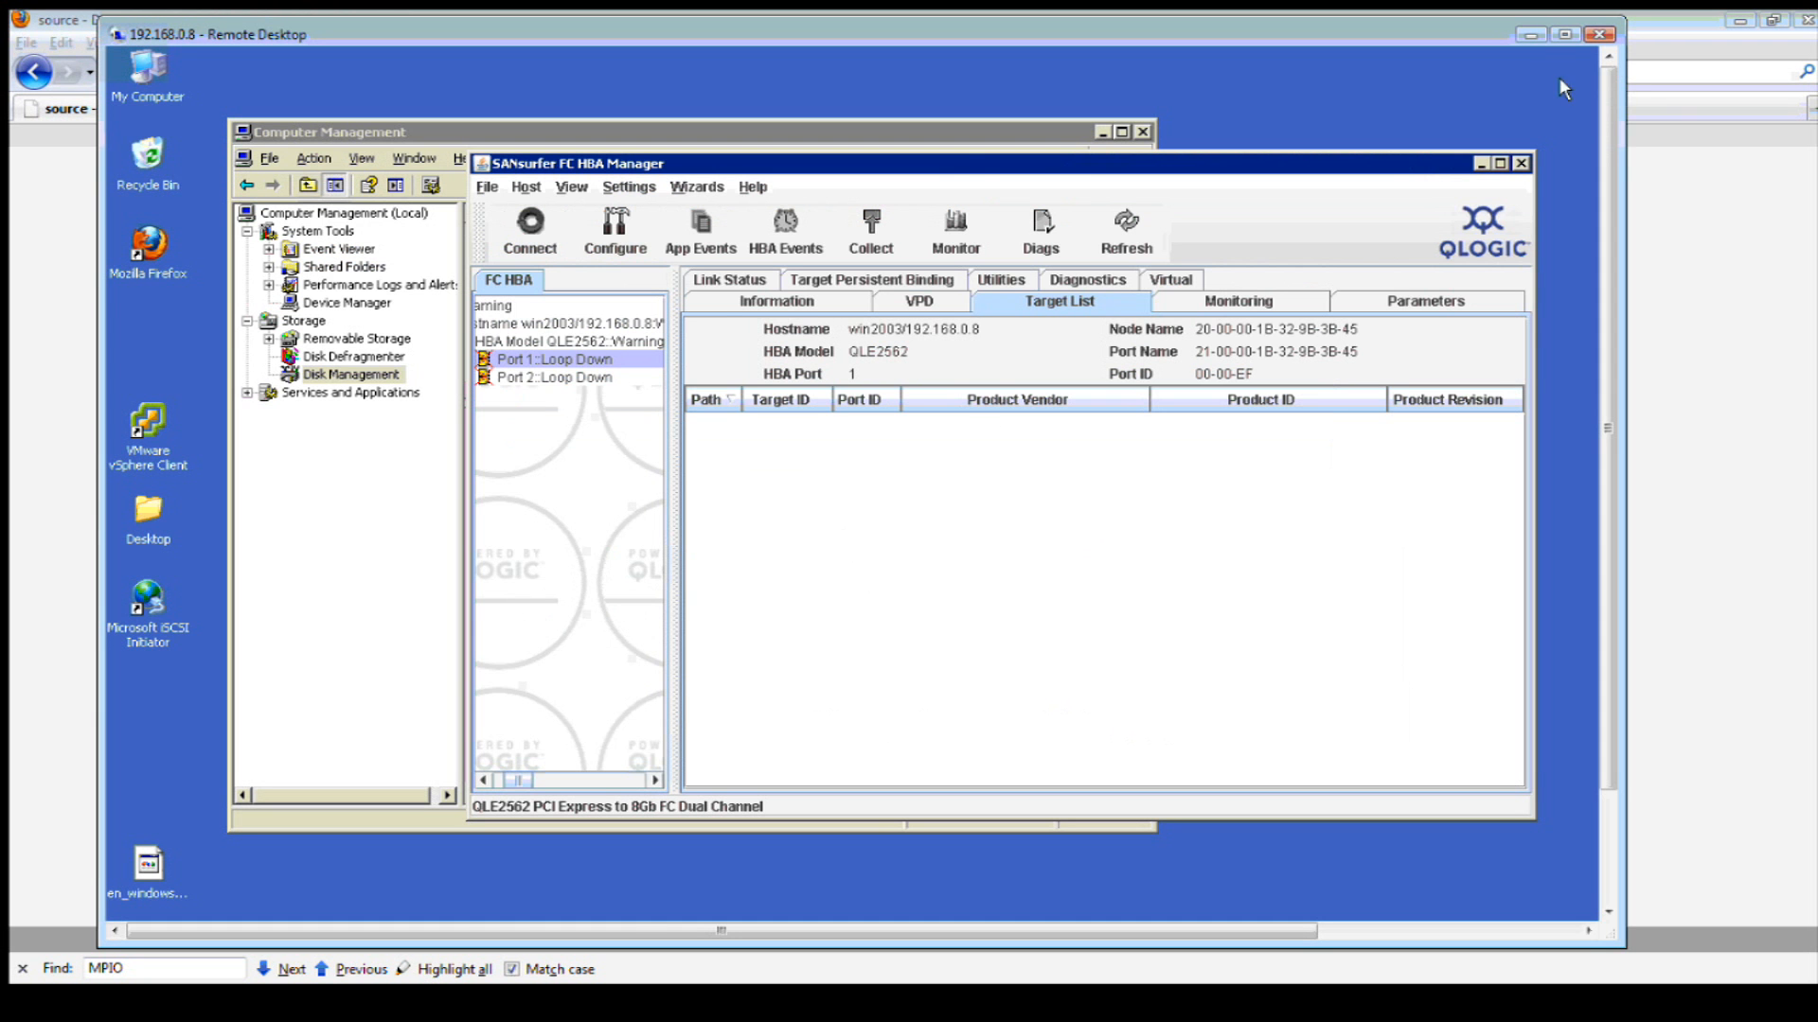
- Try connecting Port 1 to the host, then view Port 1's VPD and the QLE2562 adapter information
left_click(1563, 35)
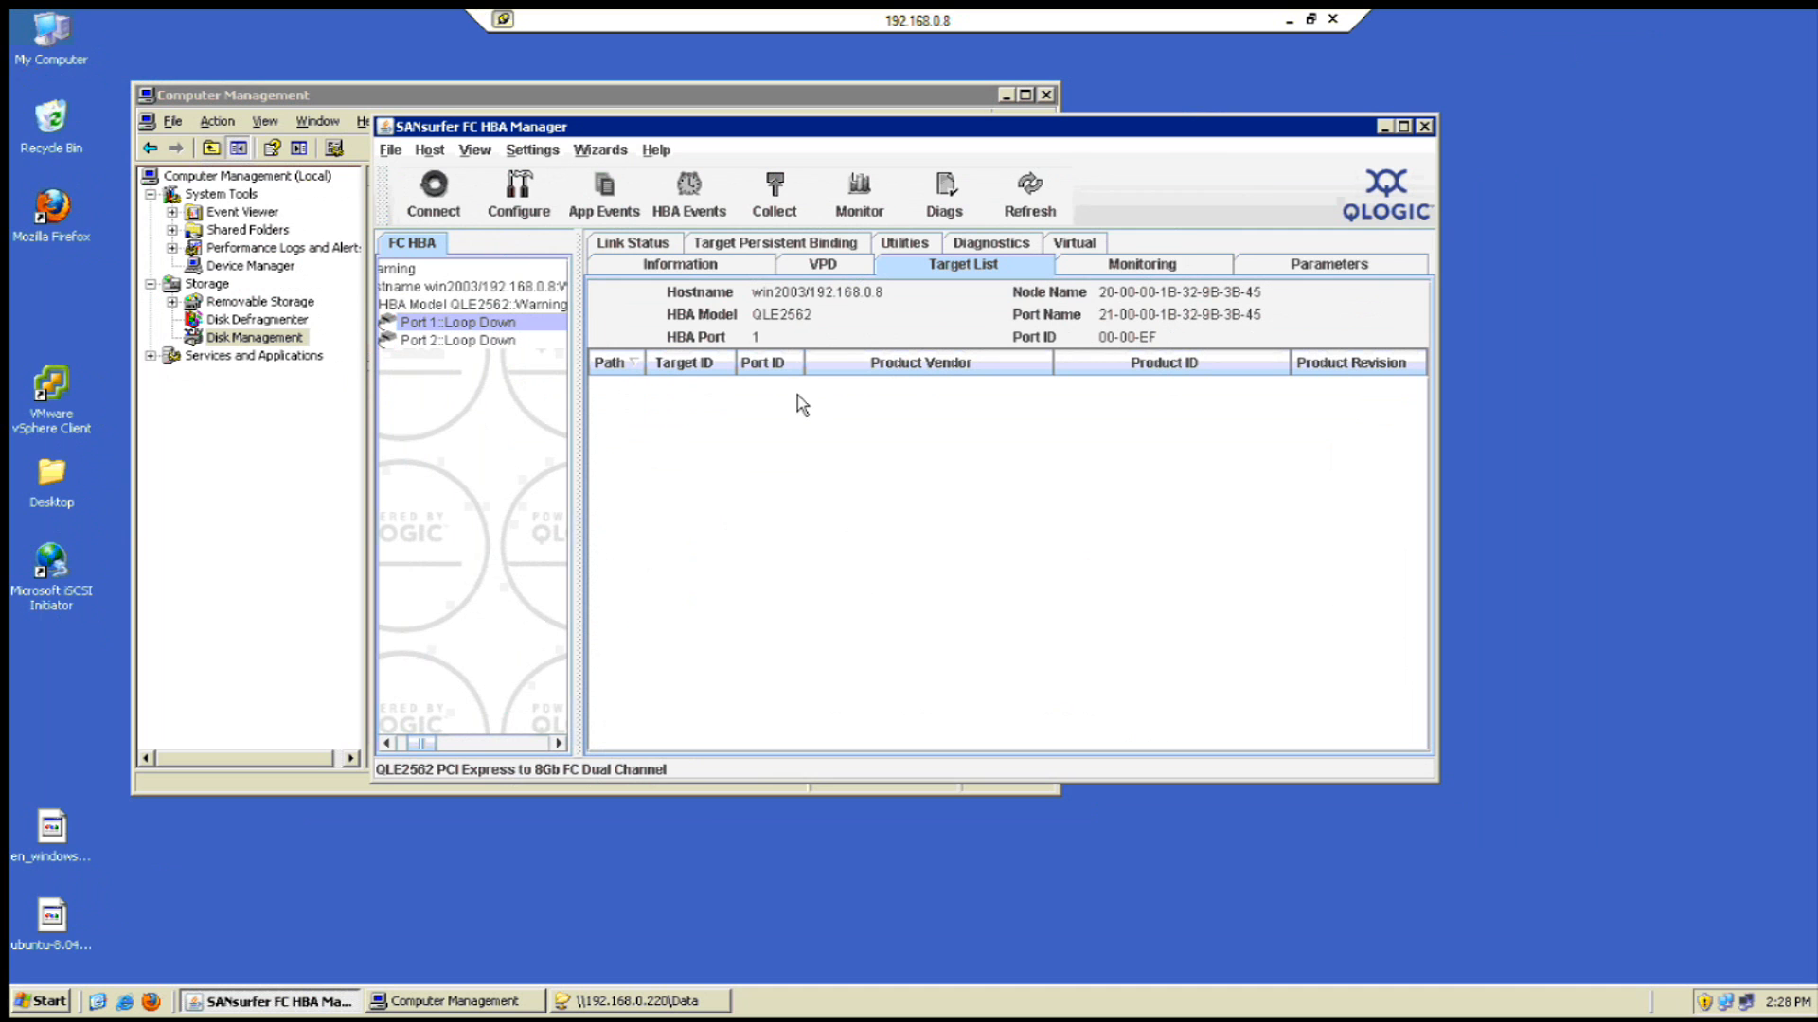
right_click(438, 333)
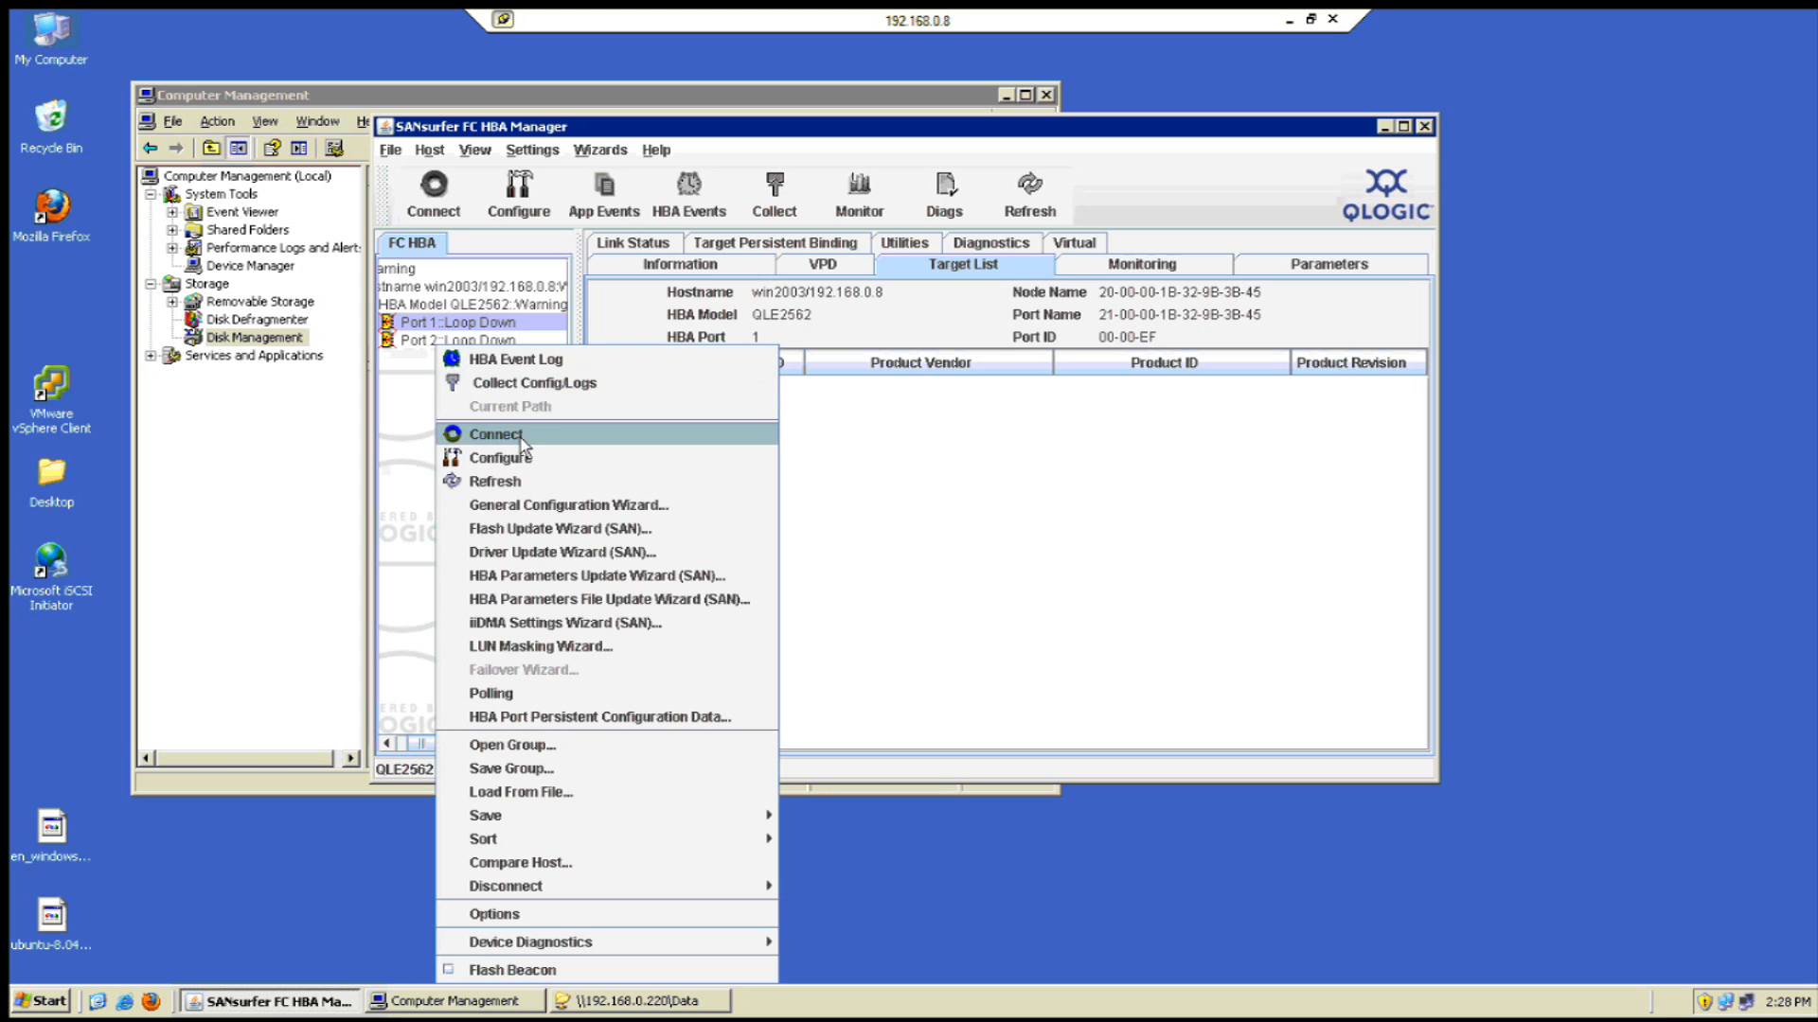
left_click(521, 432)
left_click(831, 593)
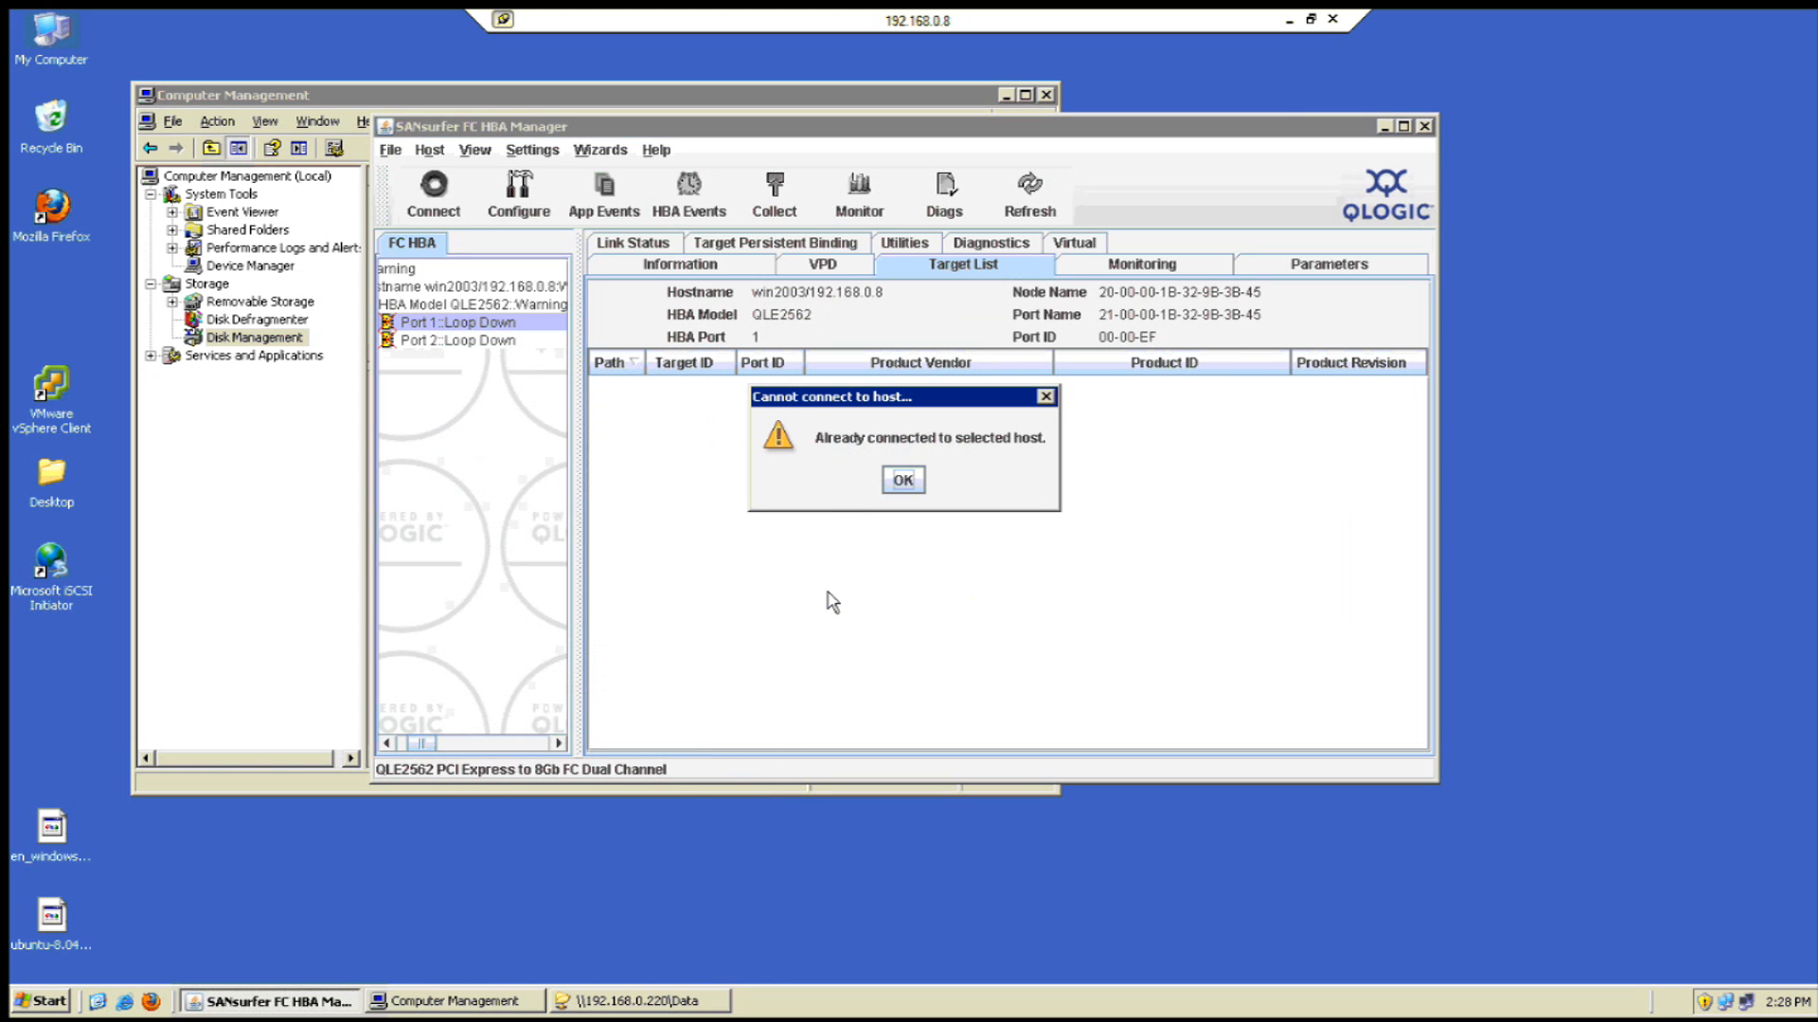
left_click(905, 499)
left_click(832, 275)
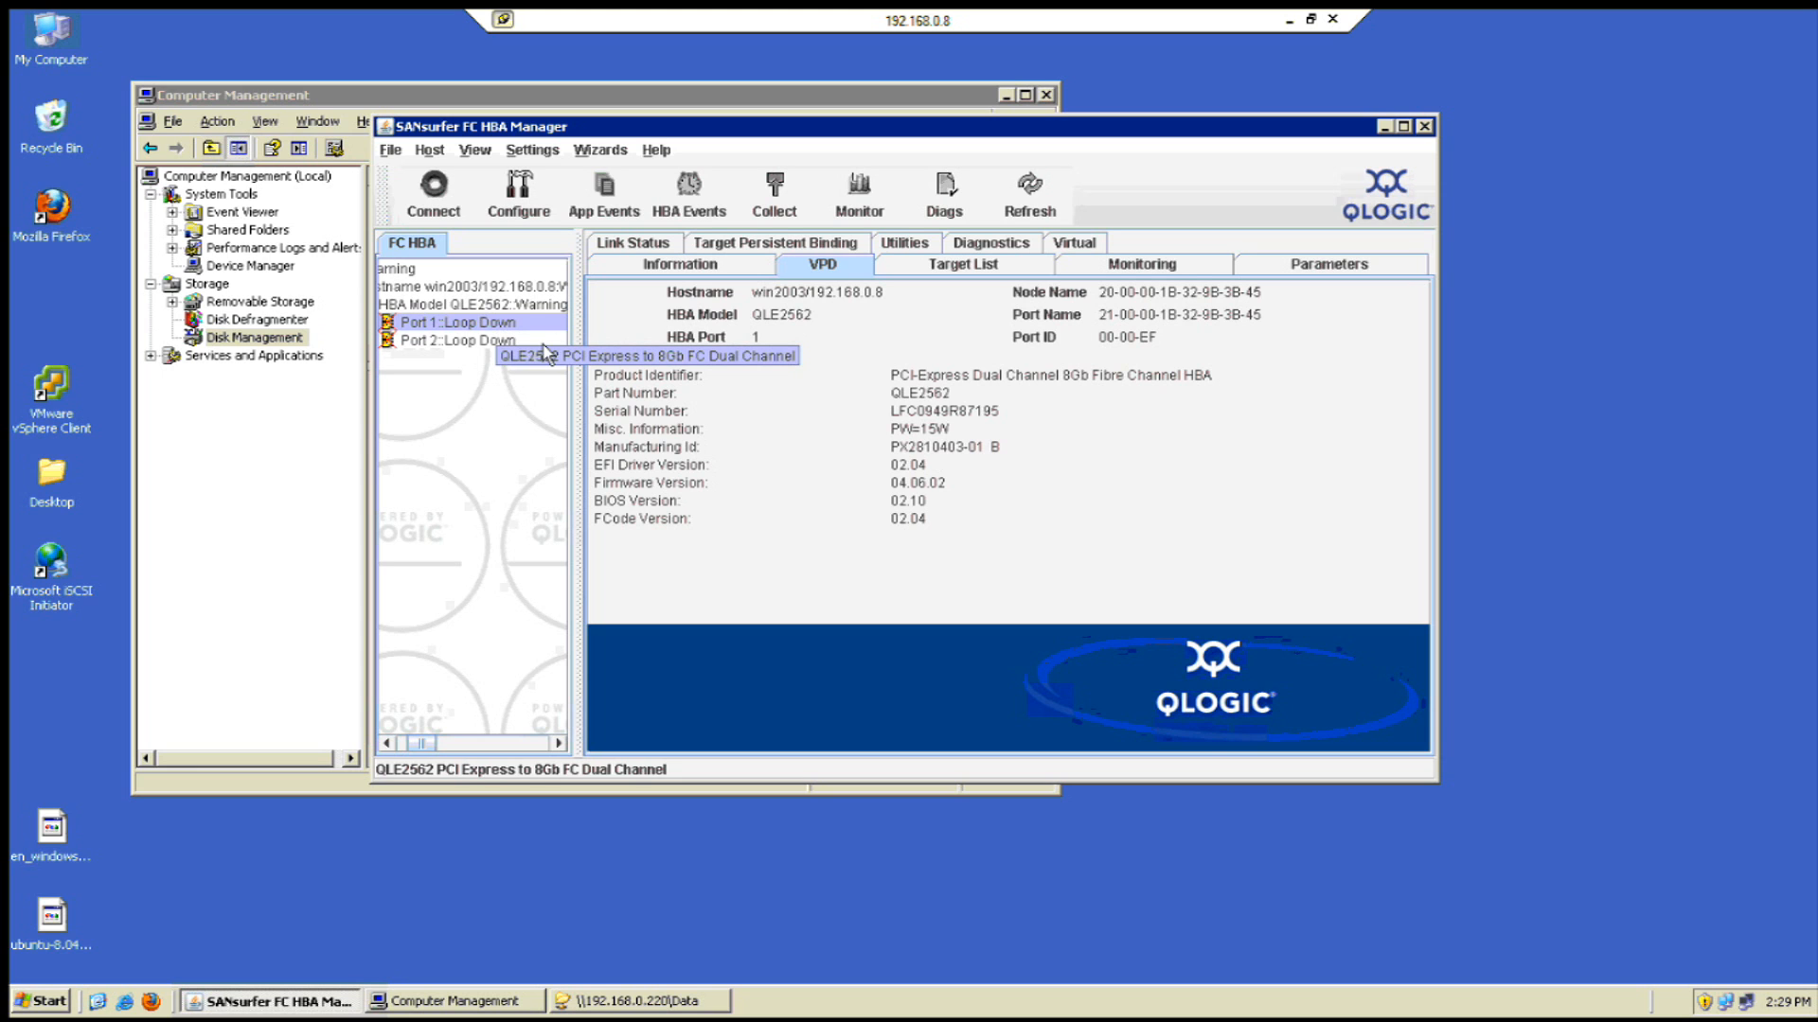
left_click(494, 307)
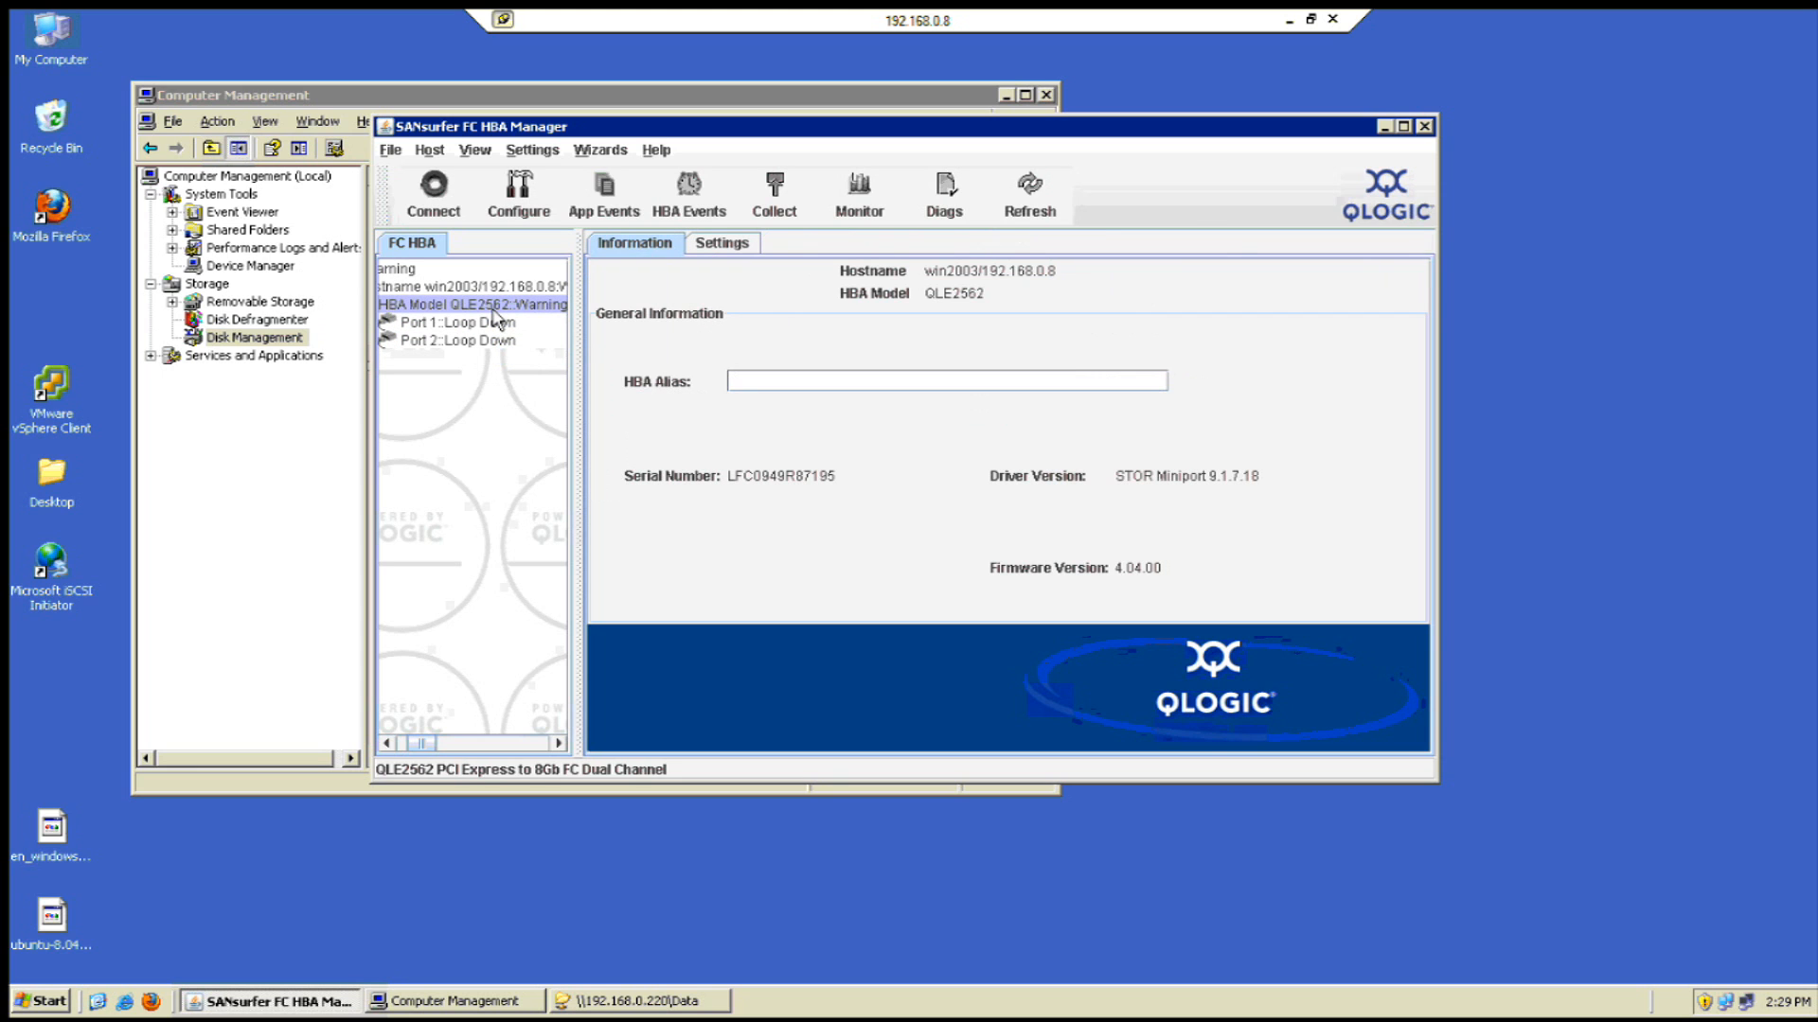
- Try configuring Port 1, dismiss the error, and check its Target Persistent Binding tab
right_click(491, 310)
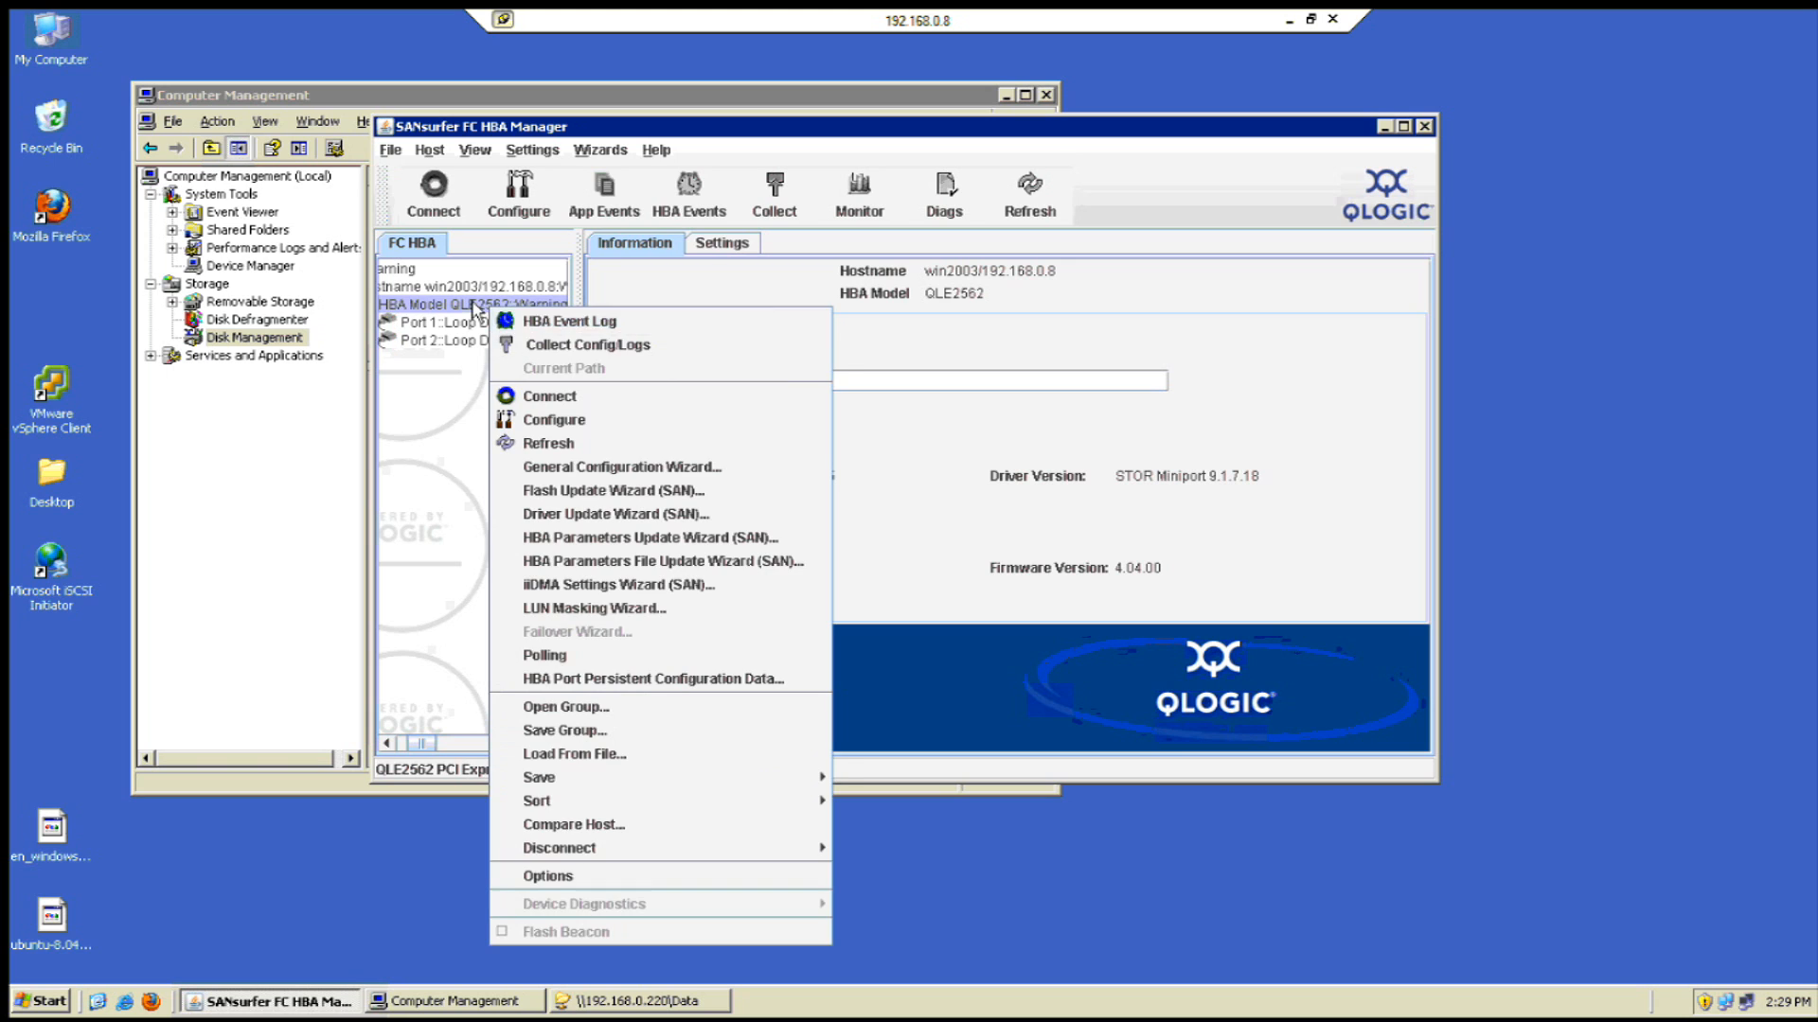
left_click(468, 307)
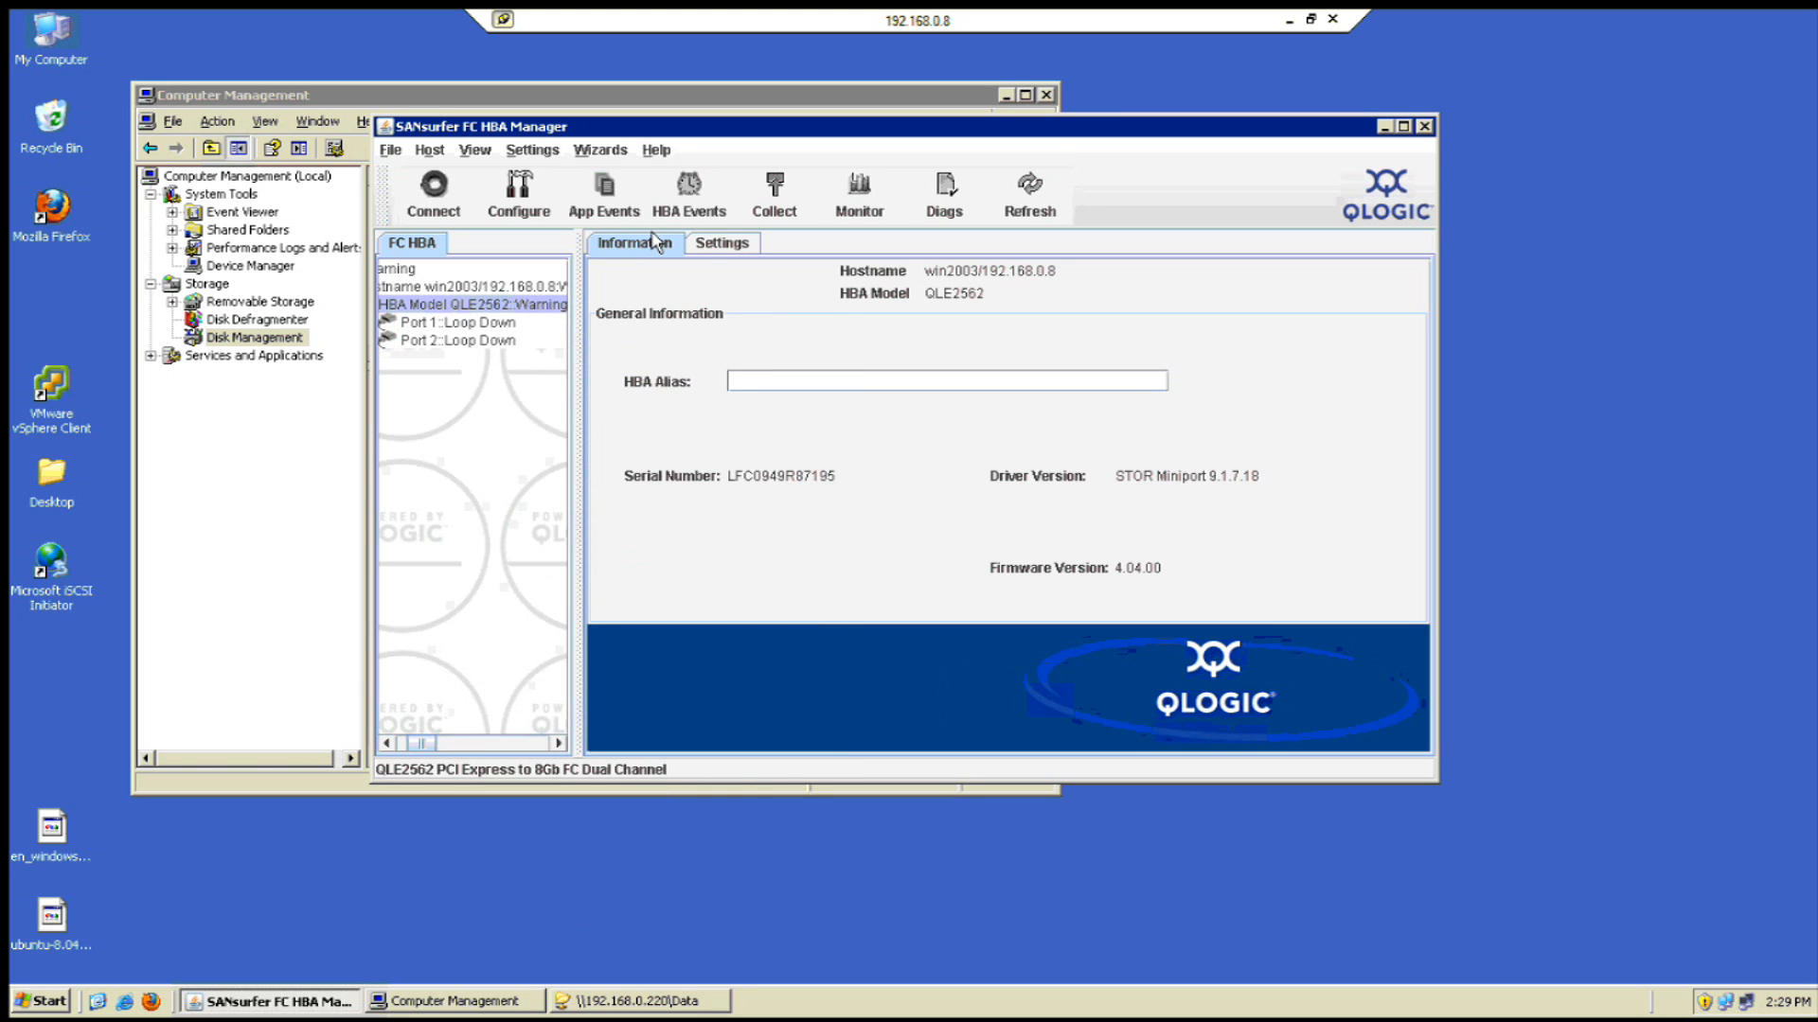
left_click(473, 326)
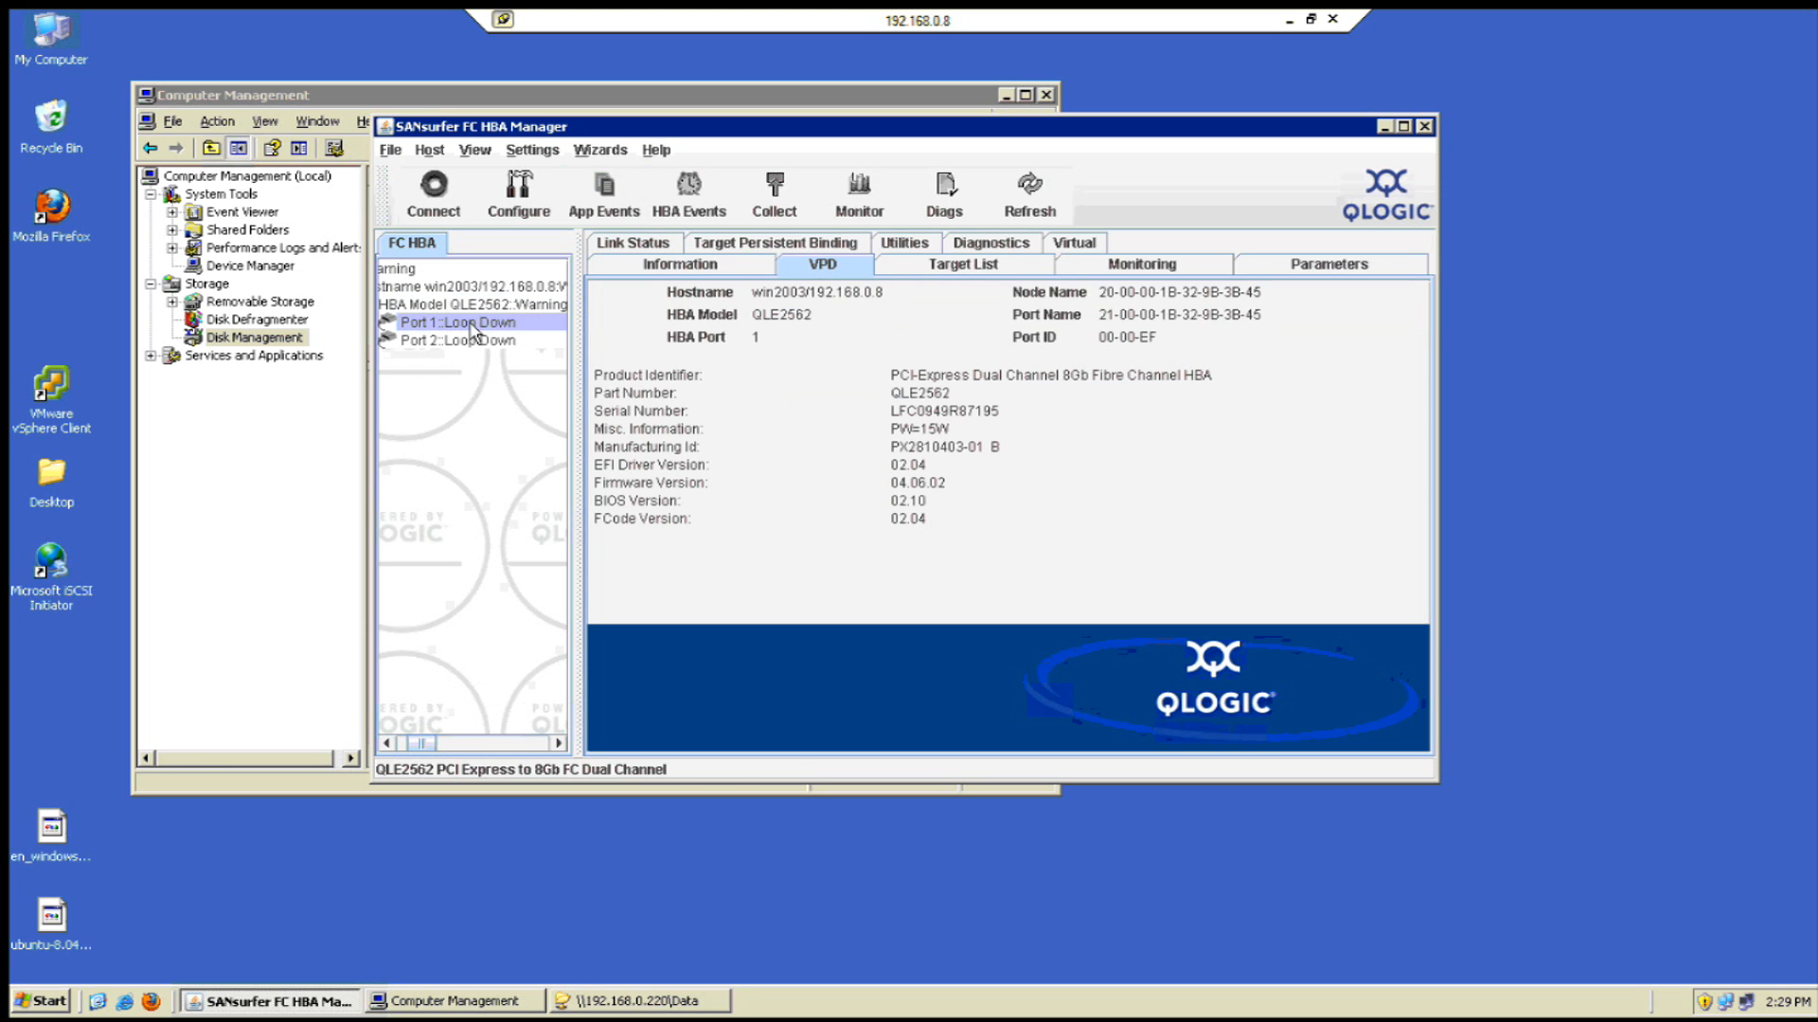
right_click(472, 331)
left_click(554, 440)
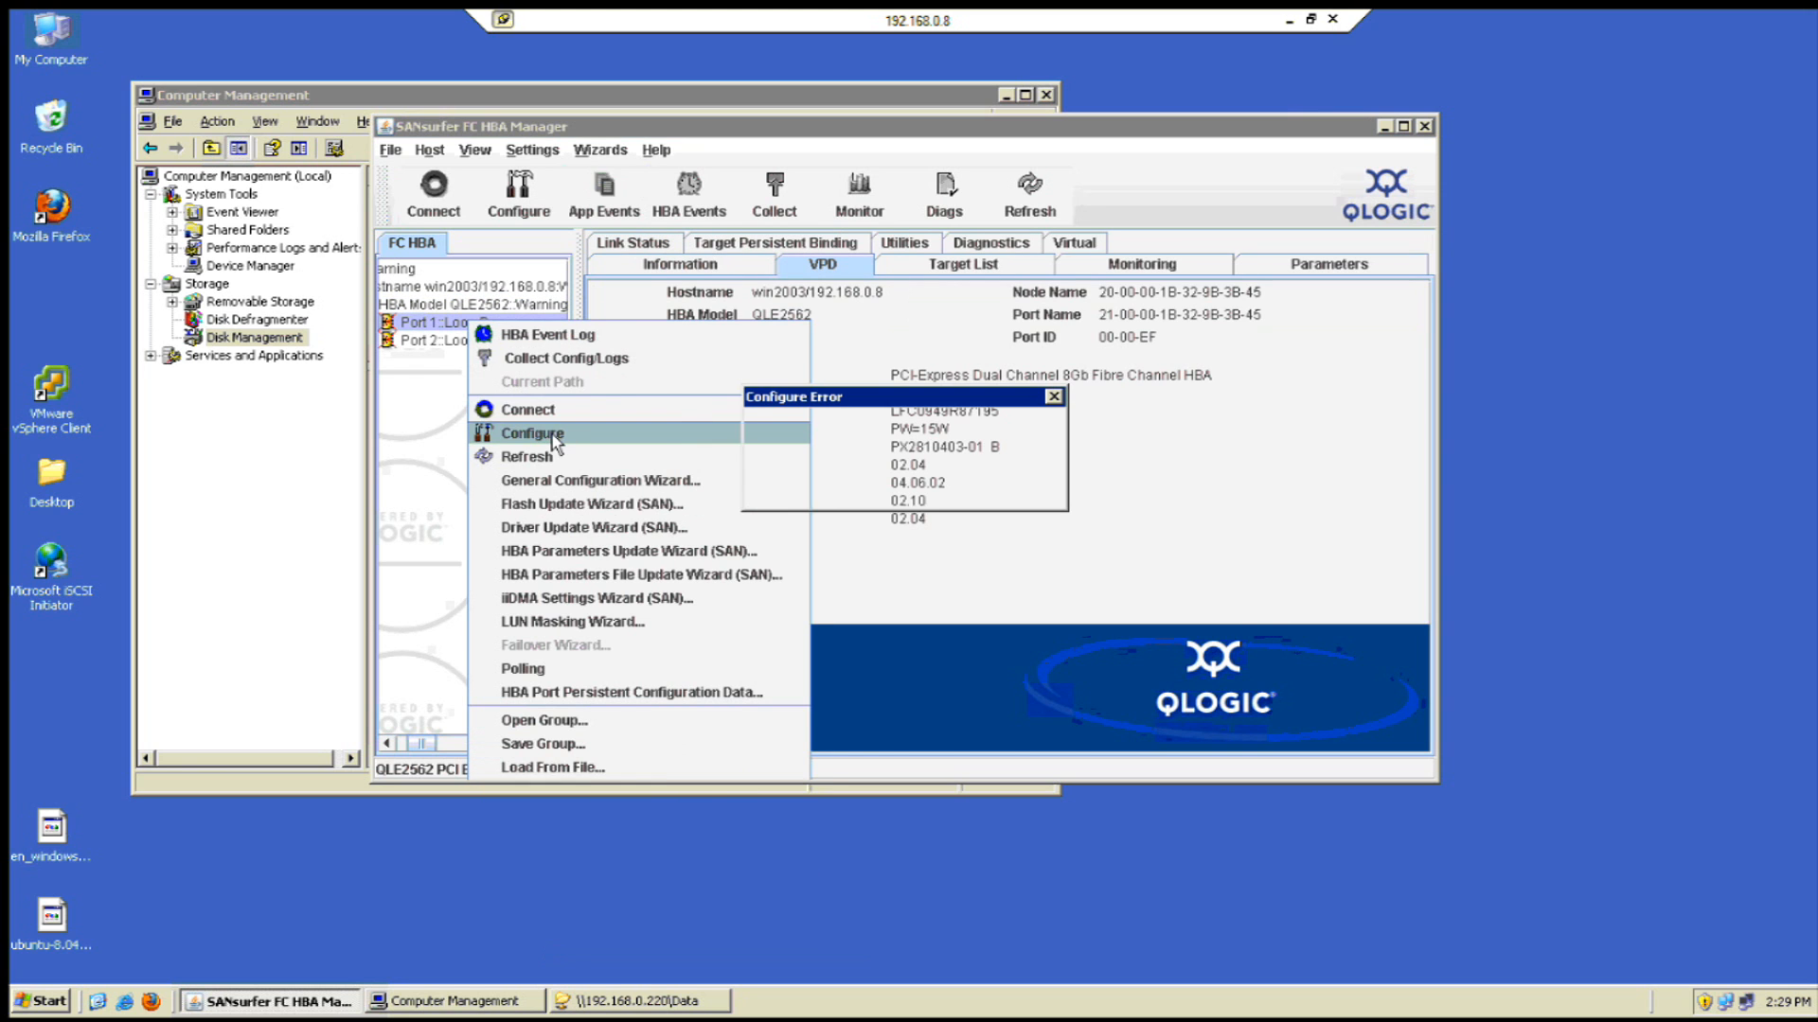
left_click(916, 486)
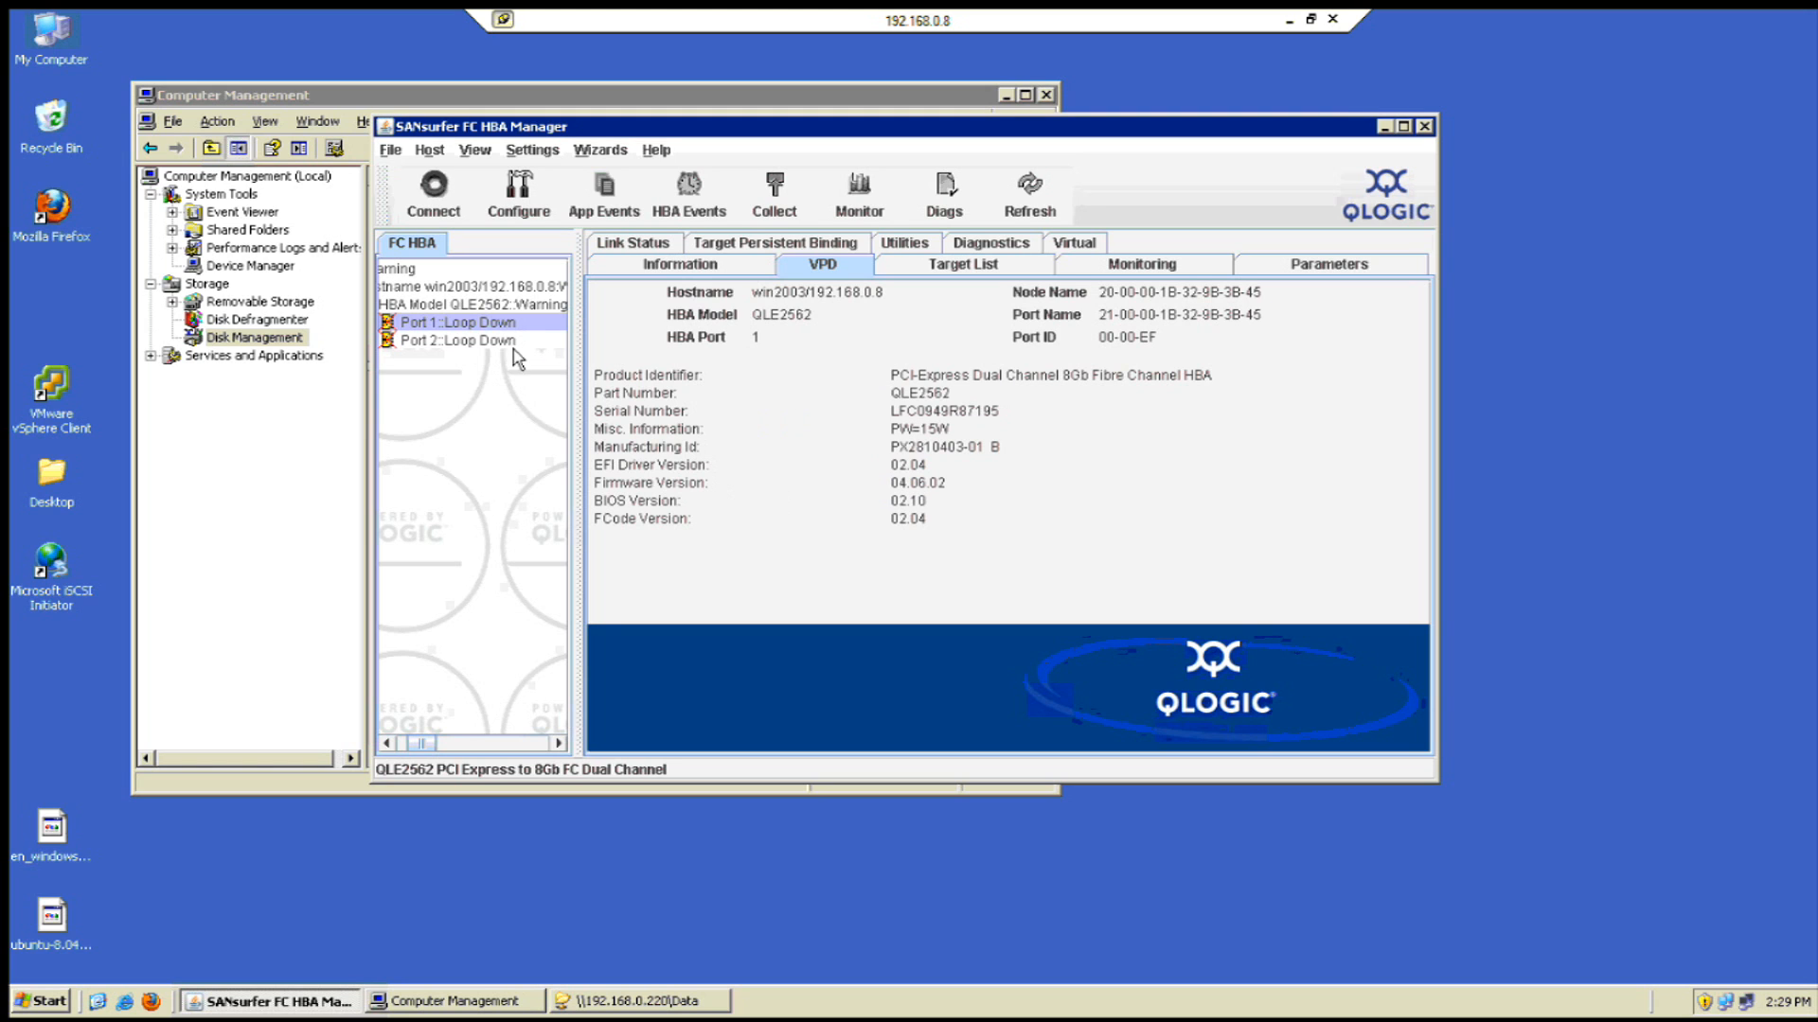
left_click(755, 248)
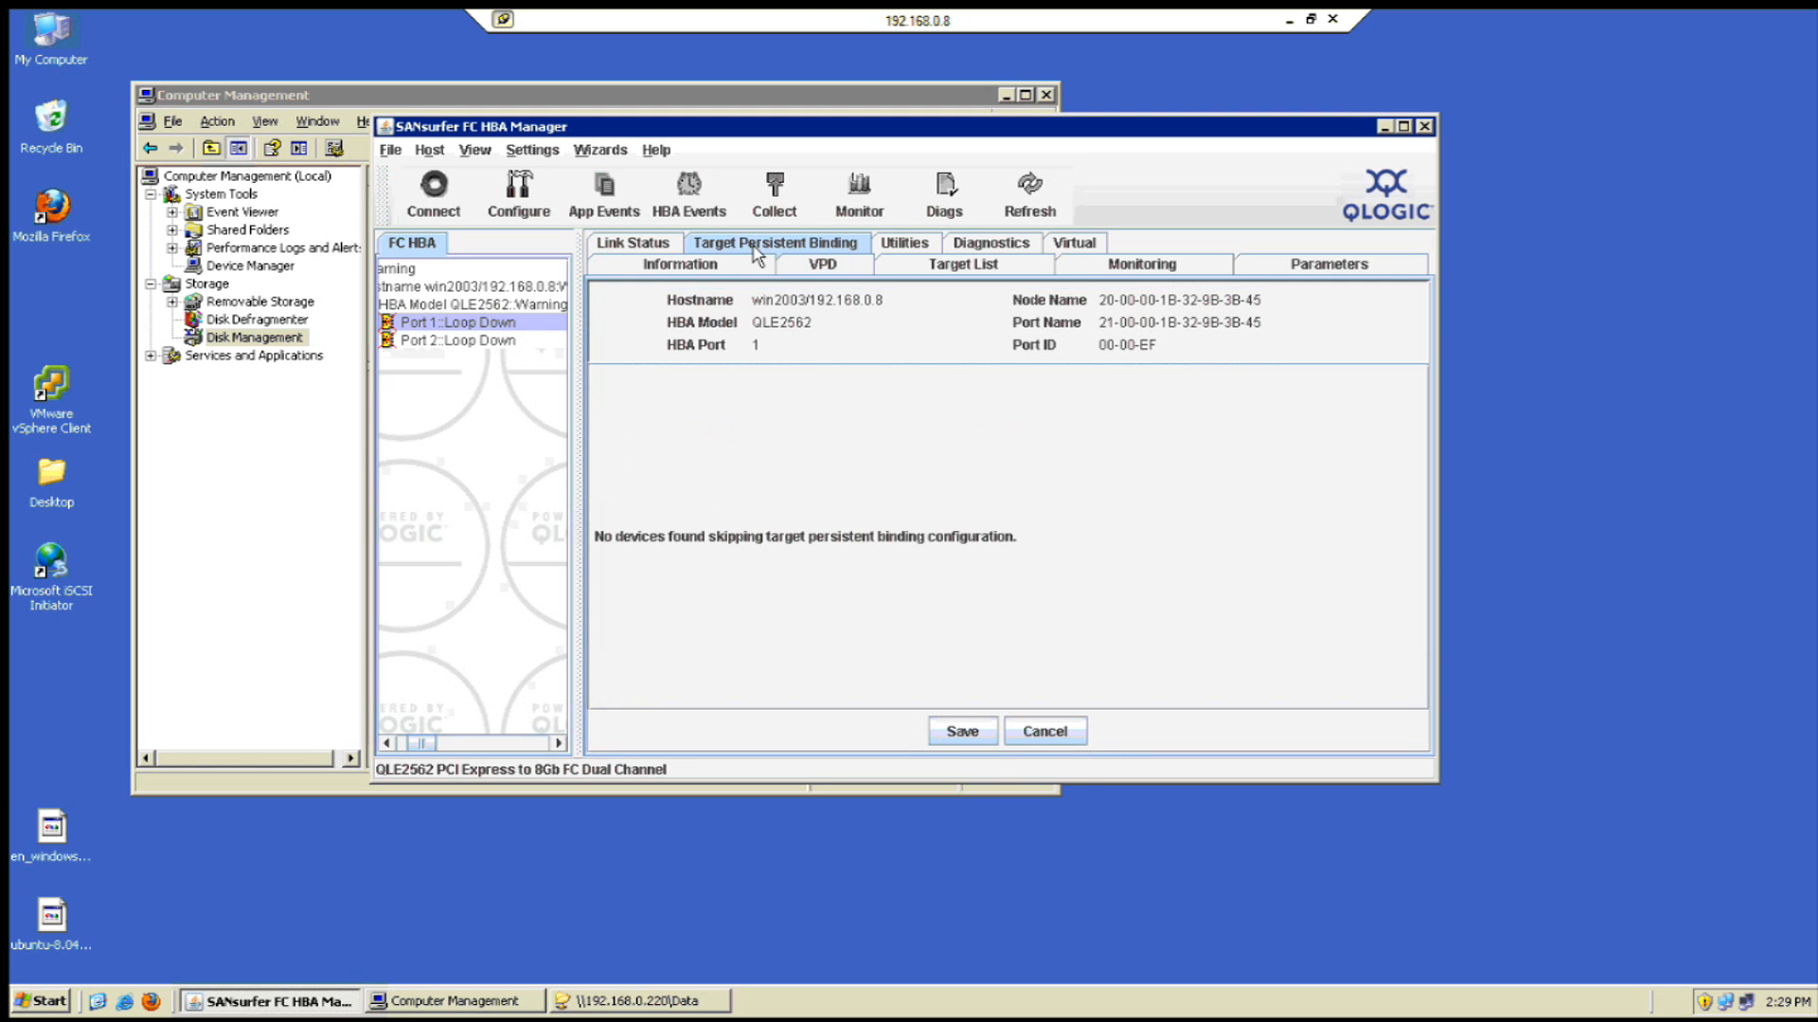
- Cancel another host connection attempt on Port 1 and close SANsurfer FC HBA Manager
right_click(474, 334)
left_click(552, 415)
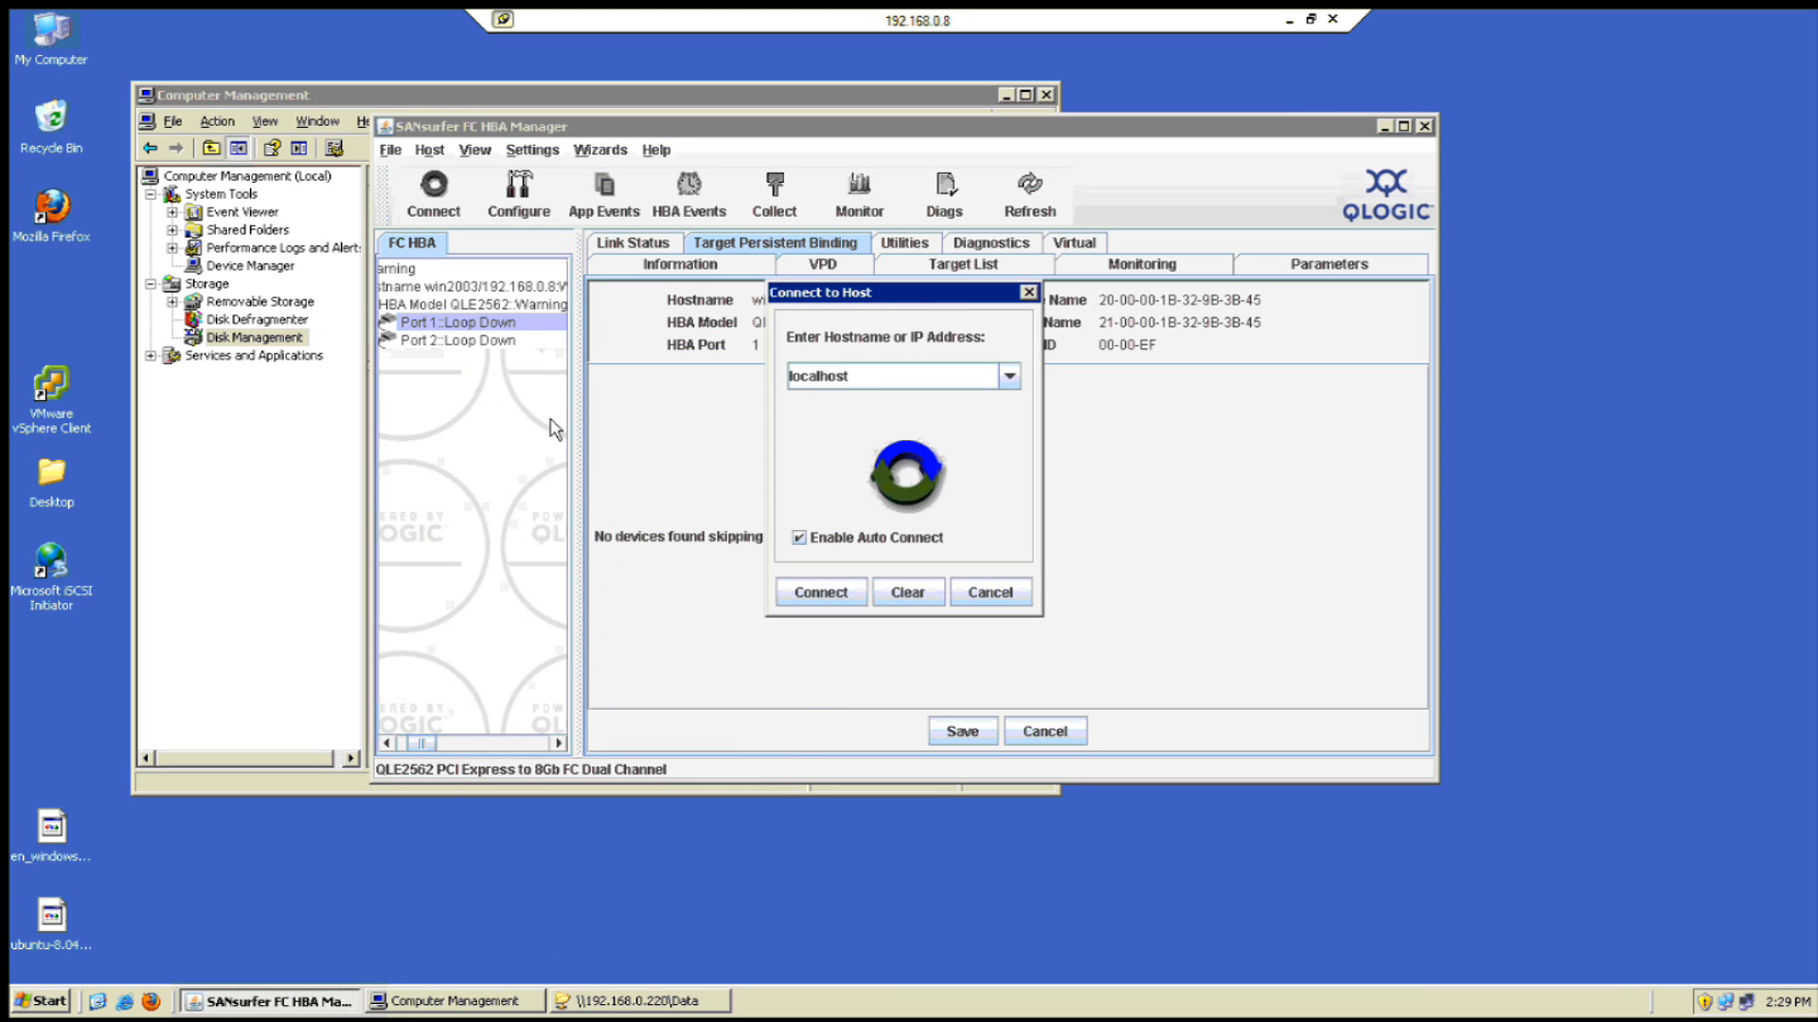
left_click(989, 593)
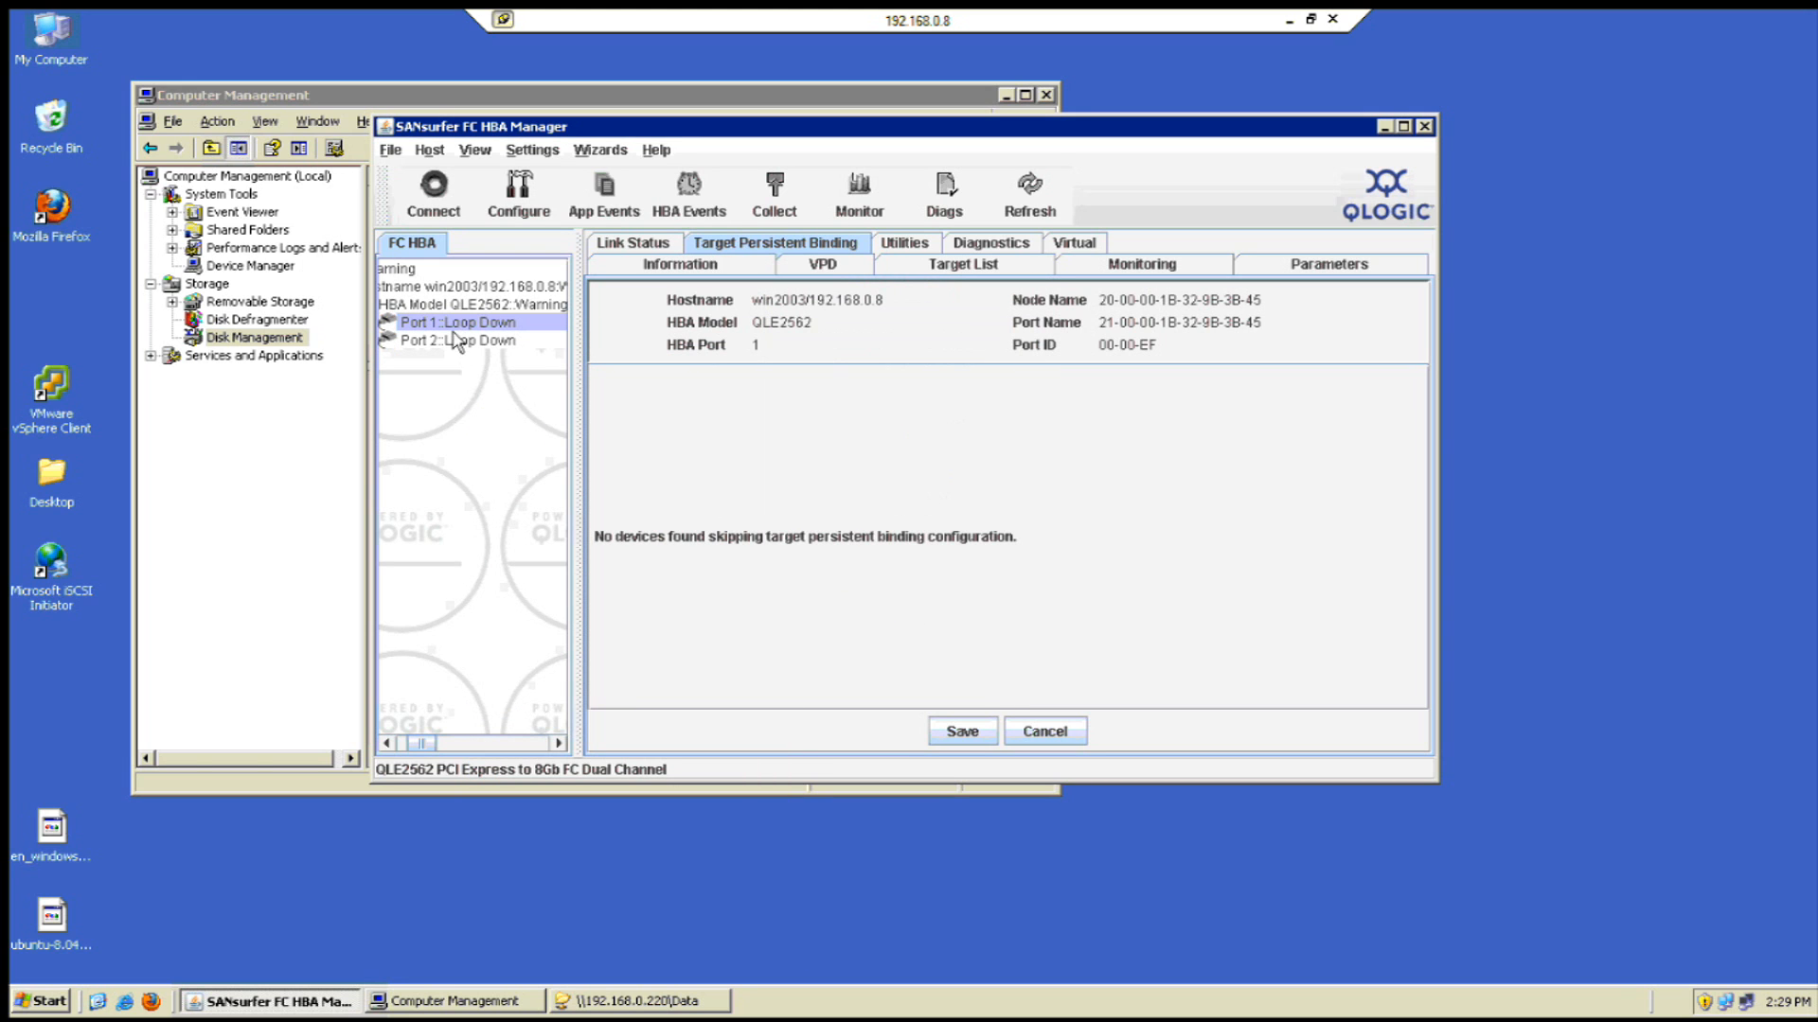
right_click(450, 331)
left_click(958, 495)
left_click(1424, 126)
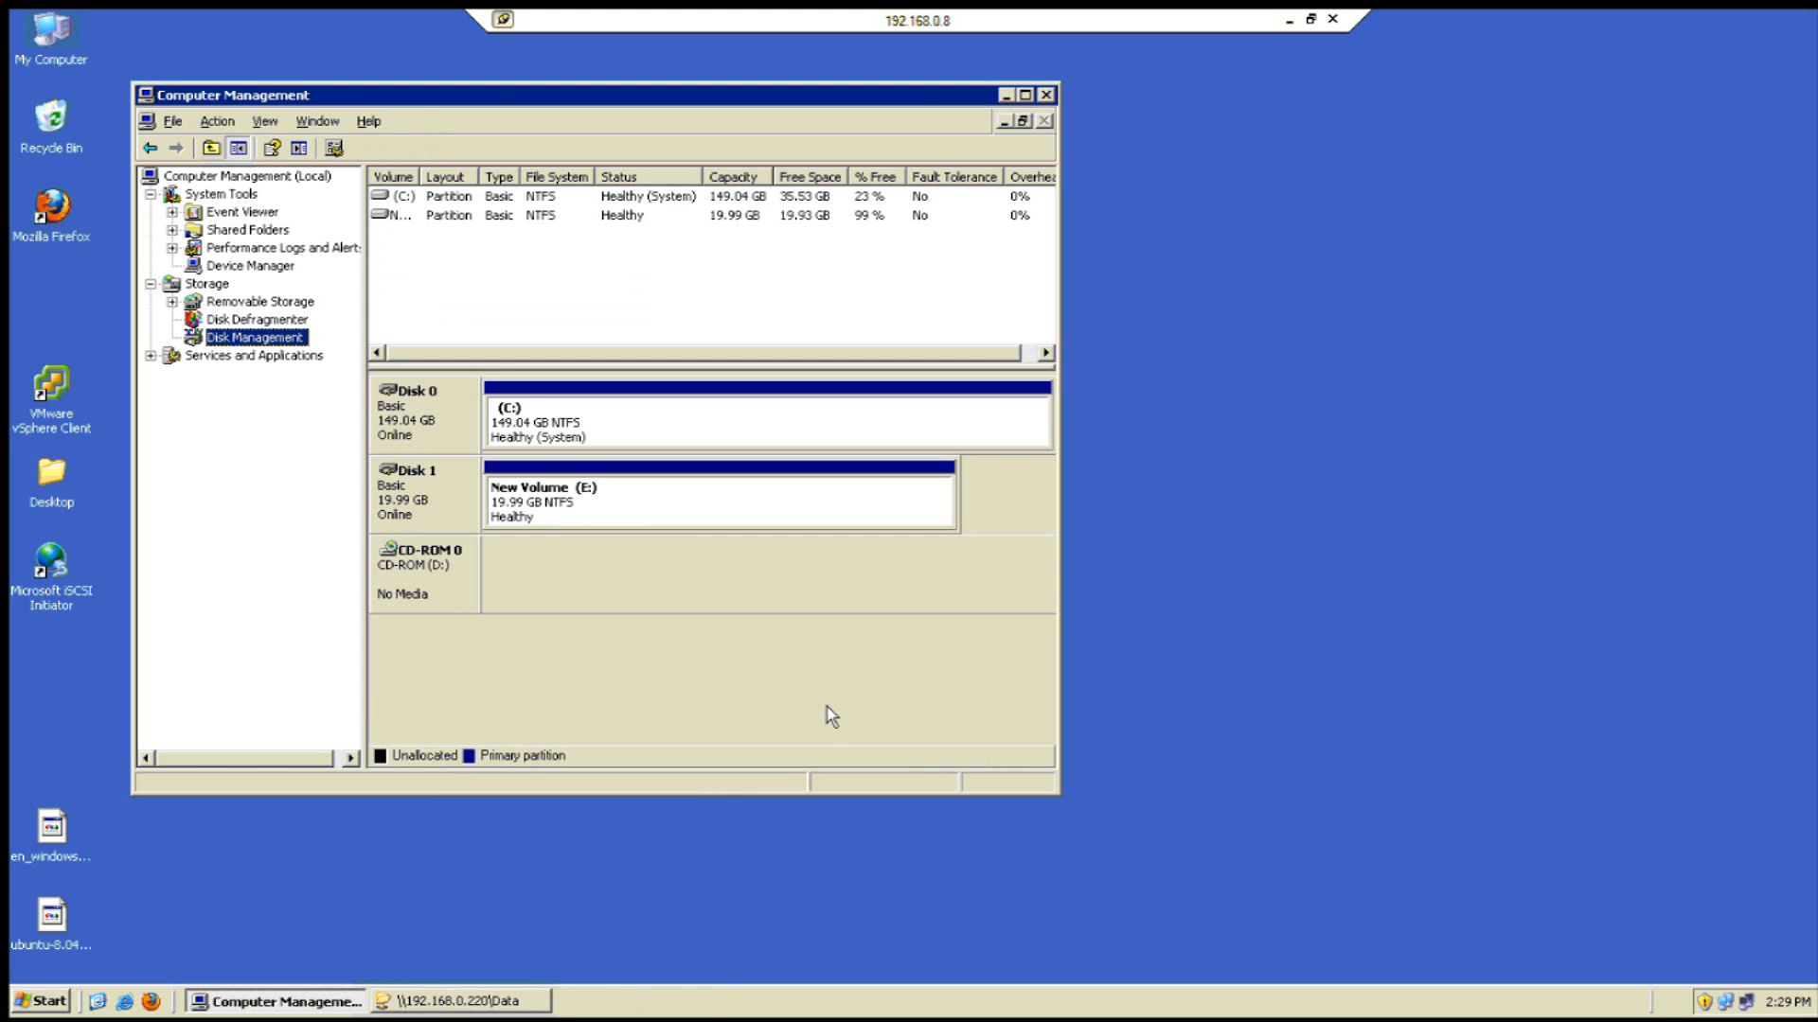
- Relaunch SANsurfer, minimize Computer Management, window the remote session, and bring Open-E's Fibre Channel page forward
left_click(51, 1009)
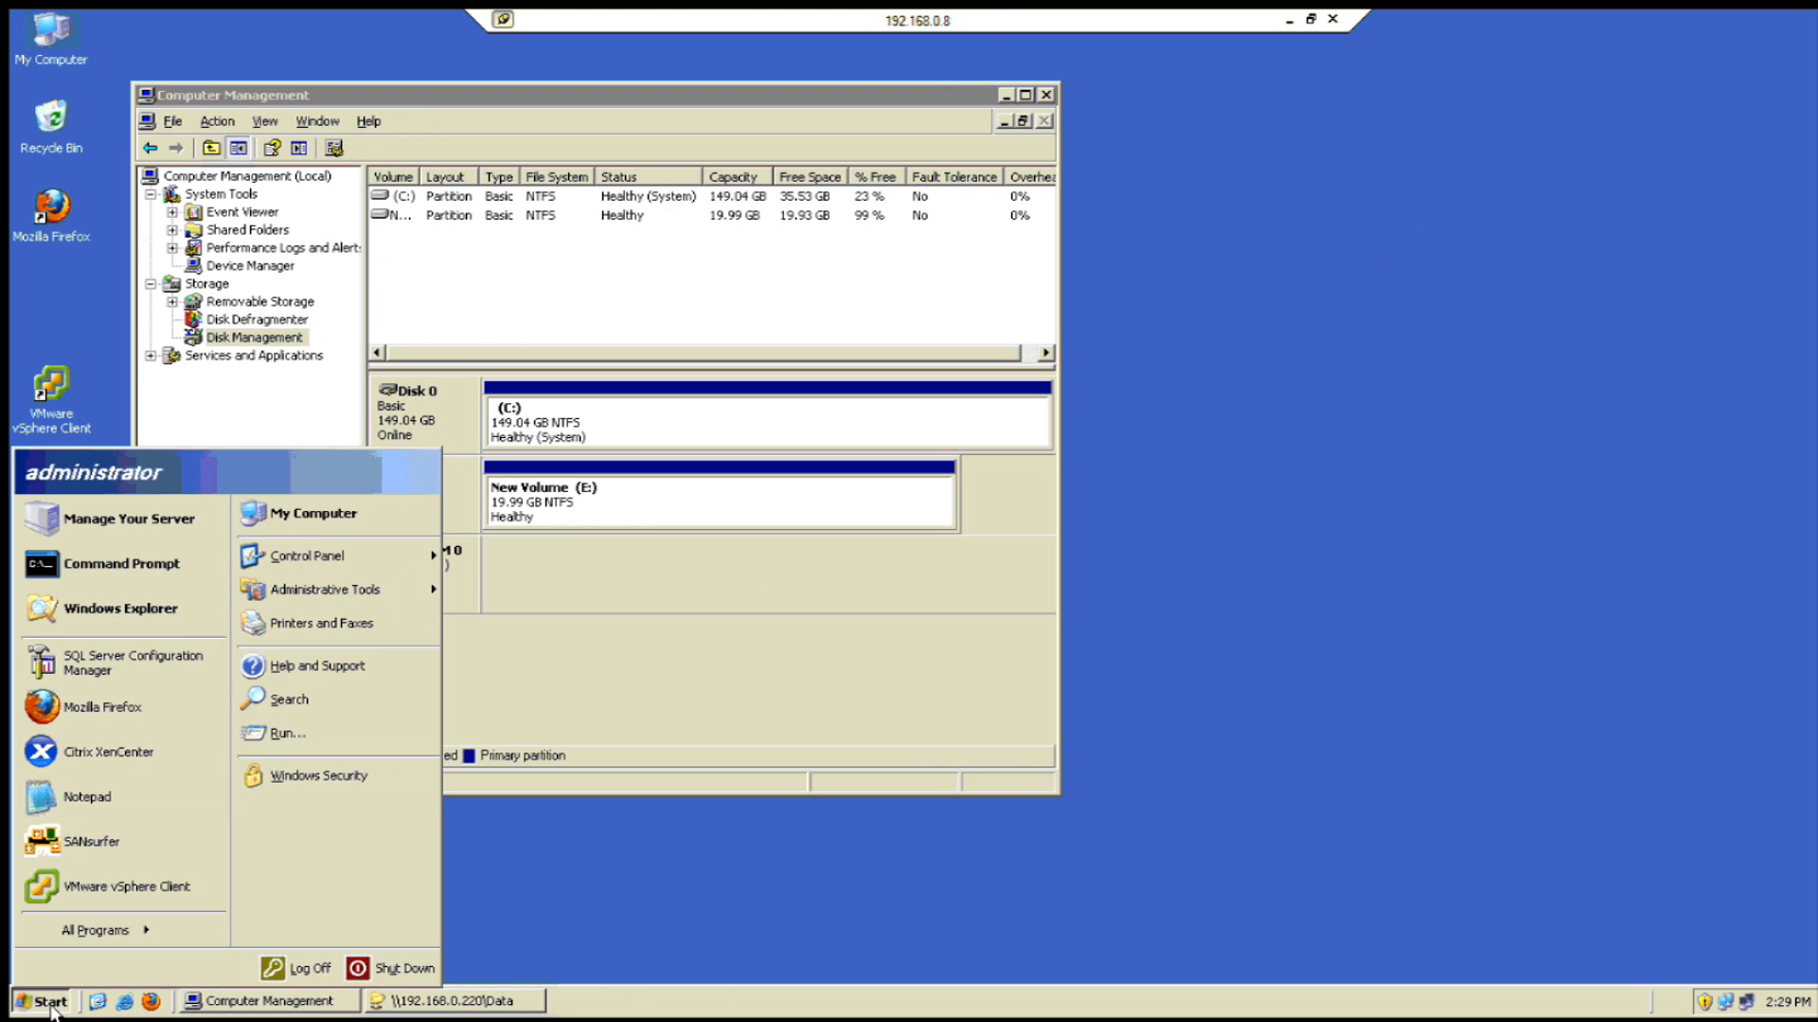
left_click(105, 853)
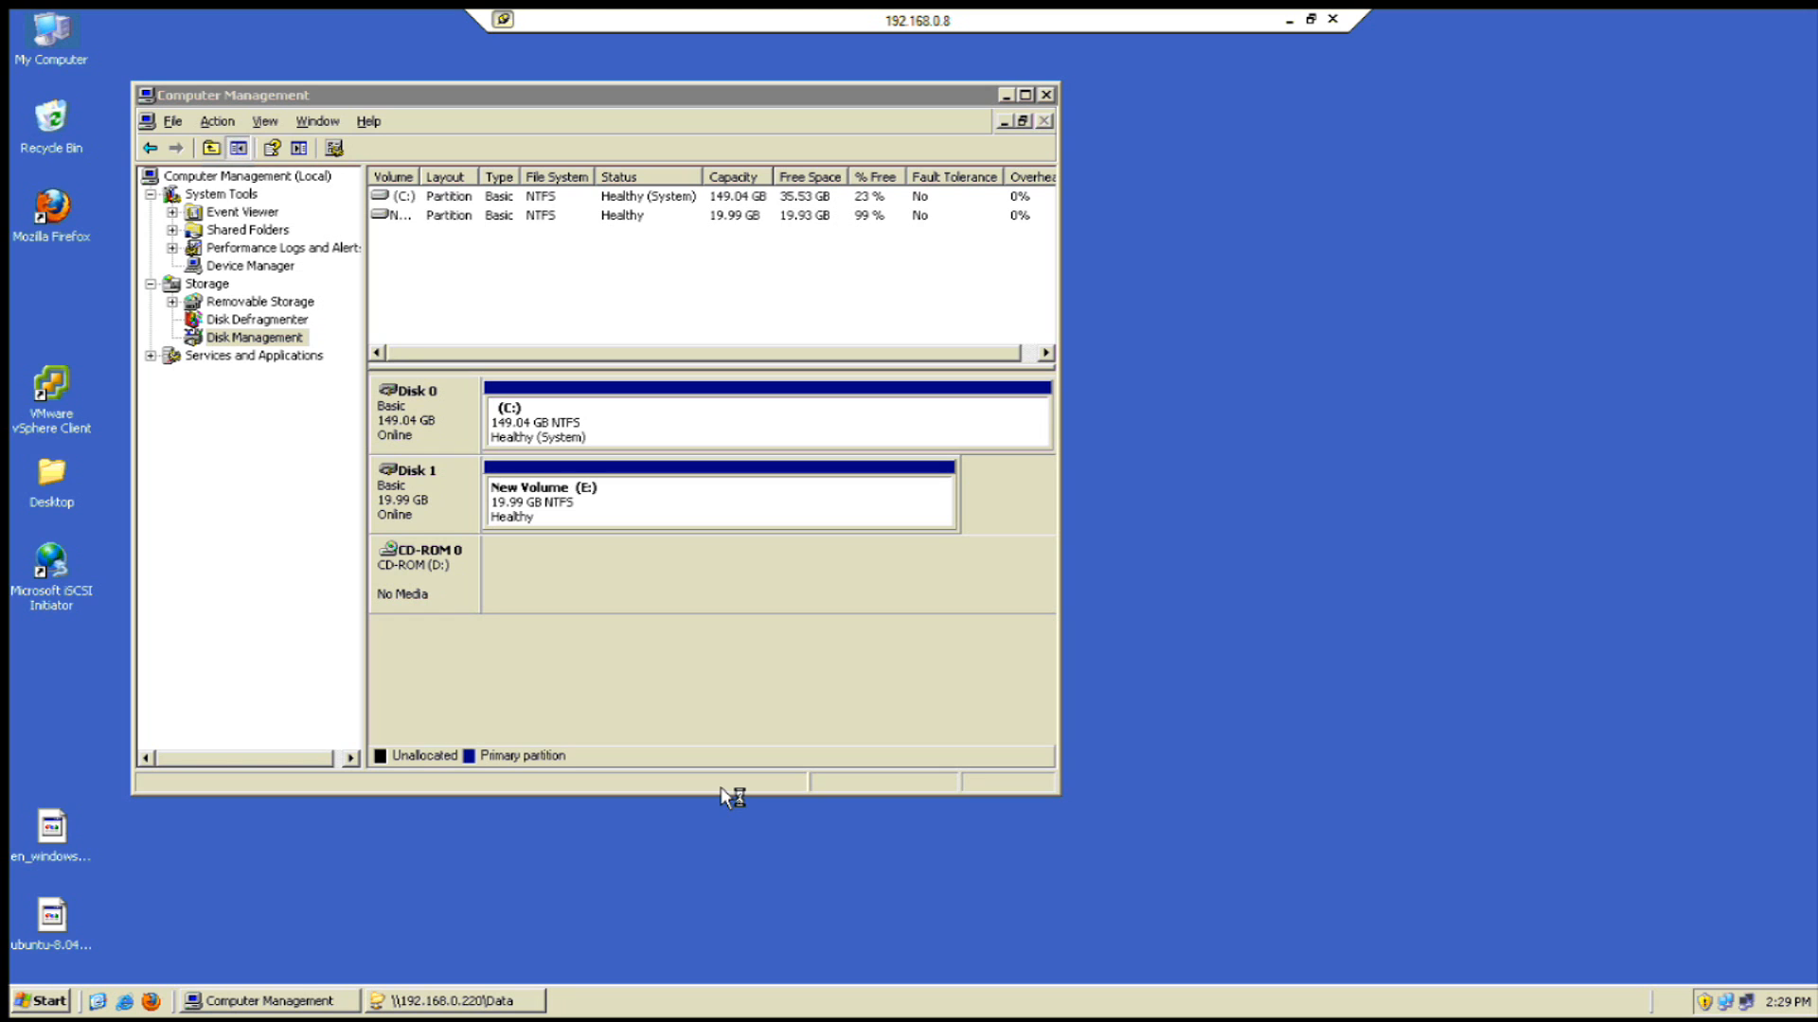
left_click(1005, 96)
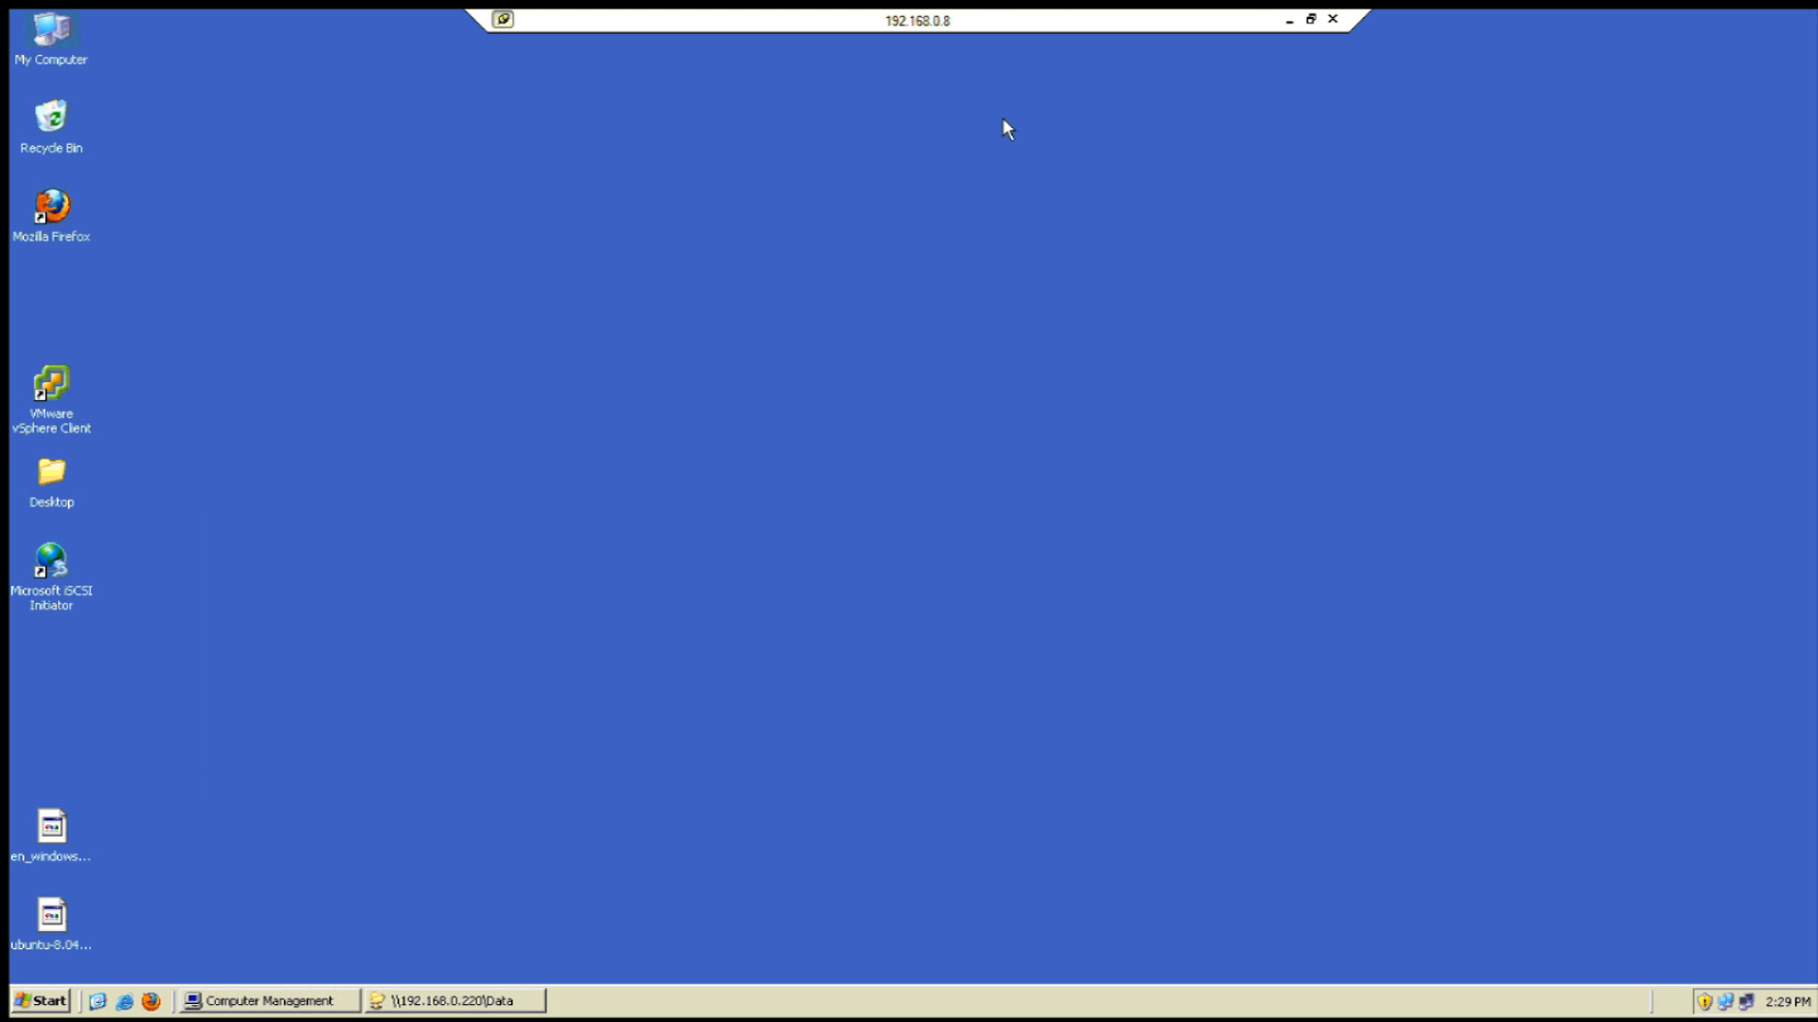
left_click(1306, 20)
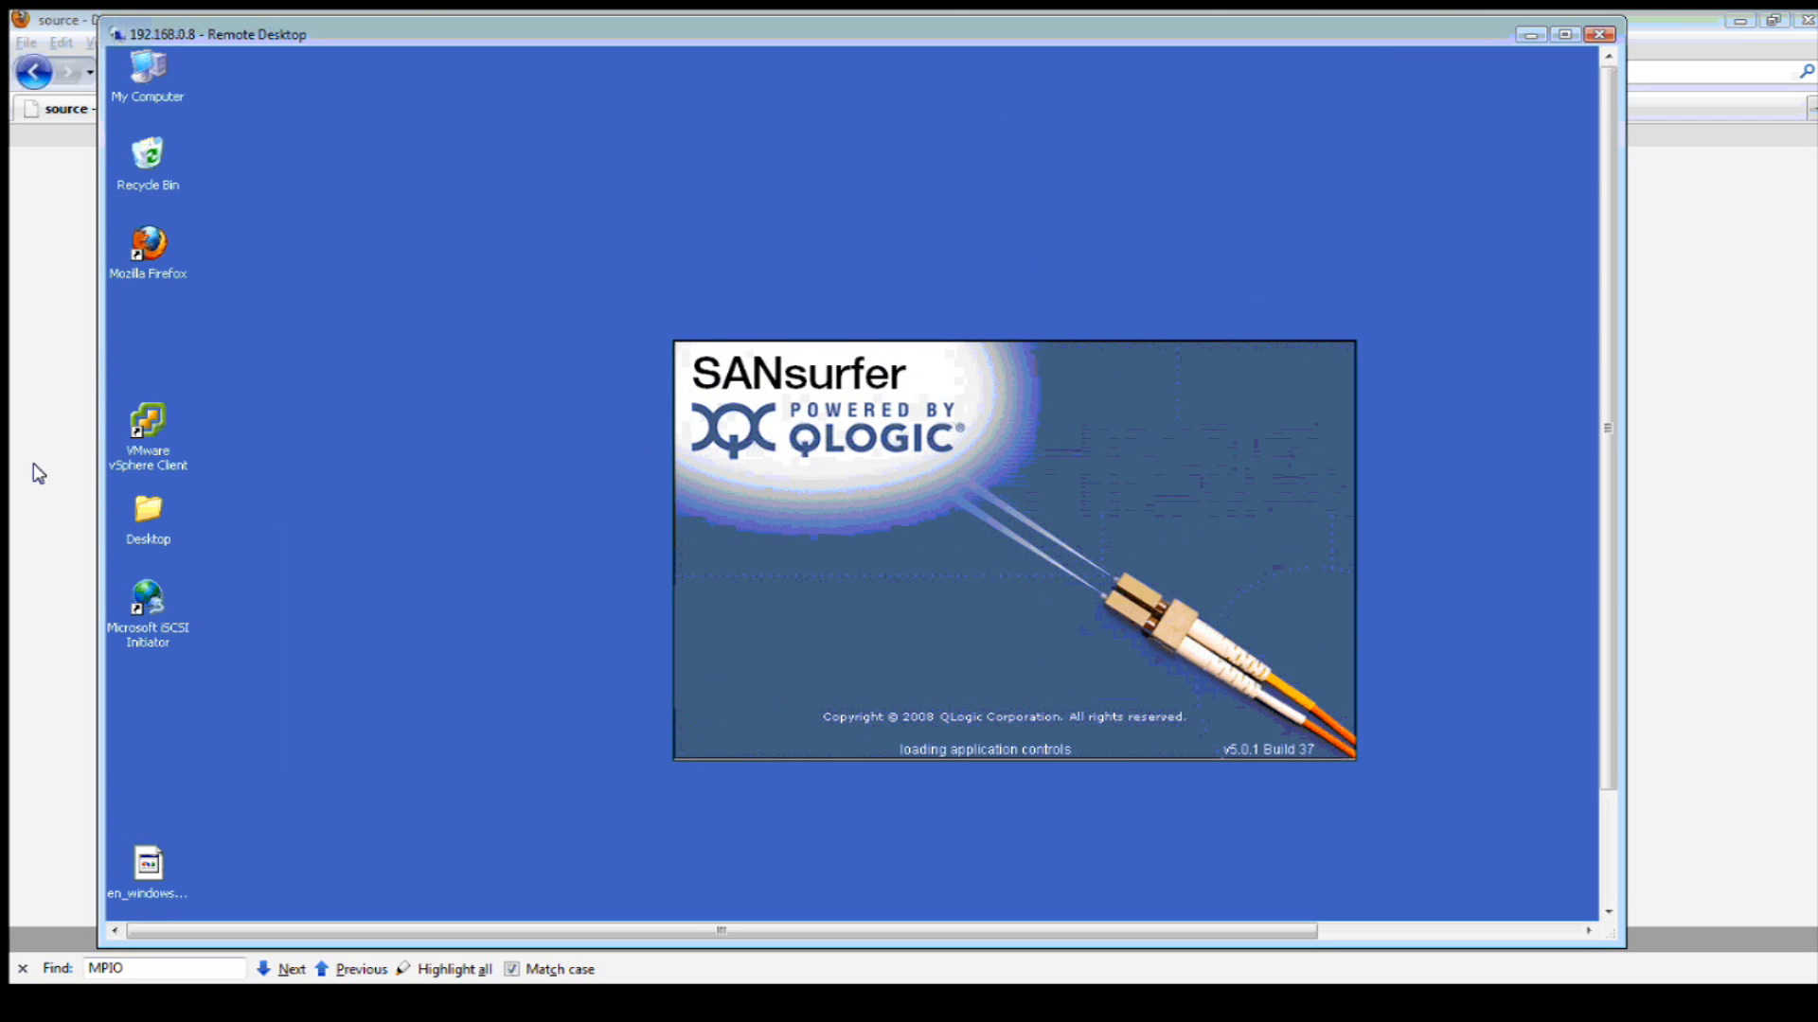
left_click(32, 463)
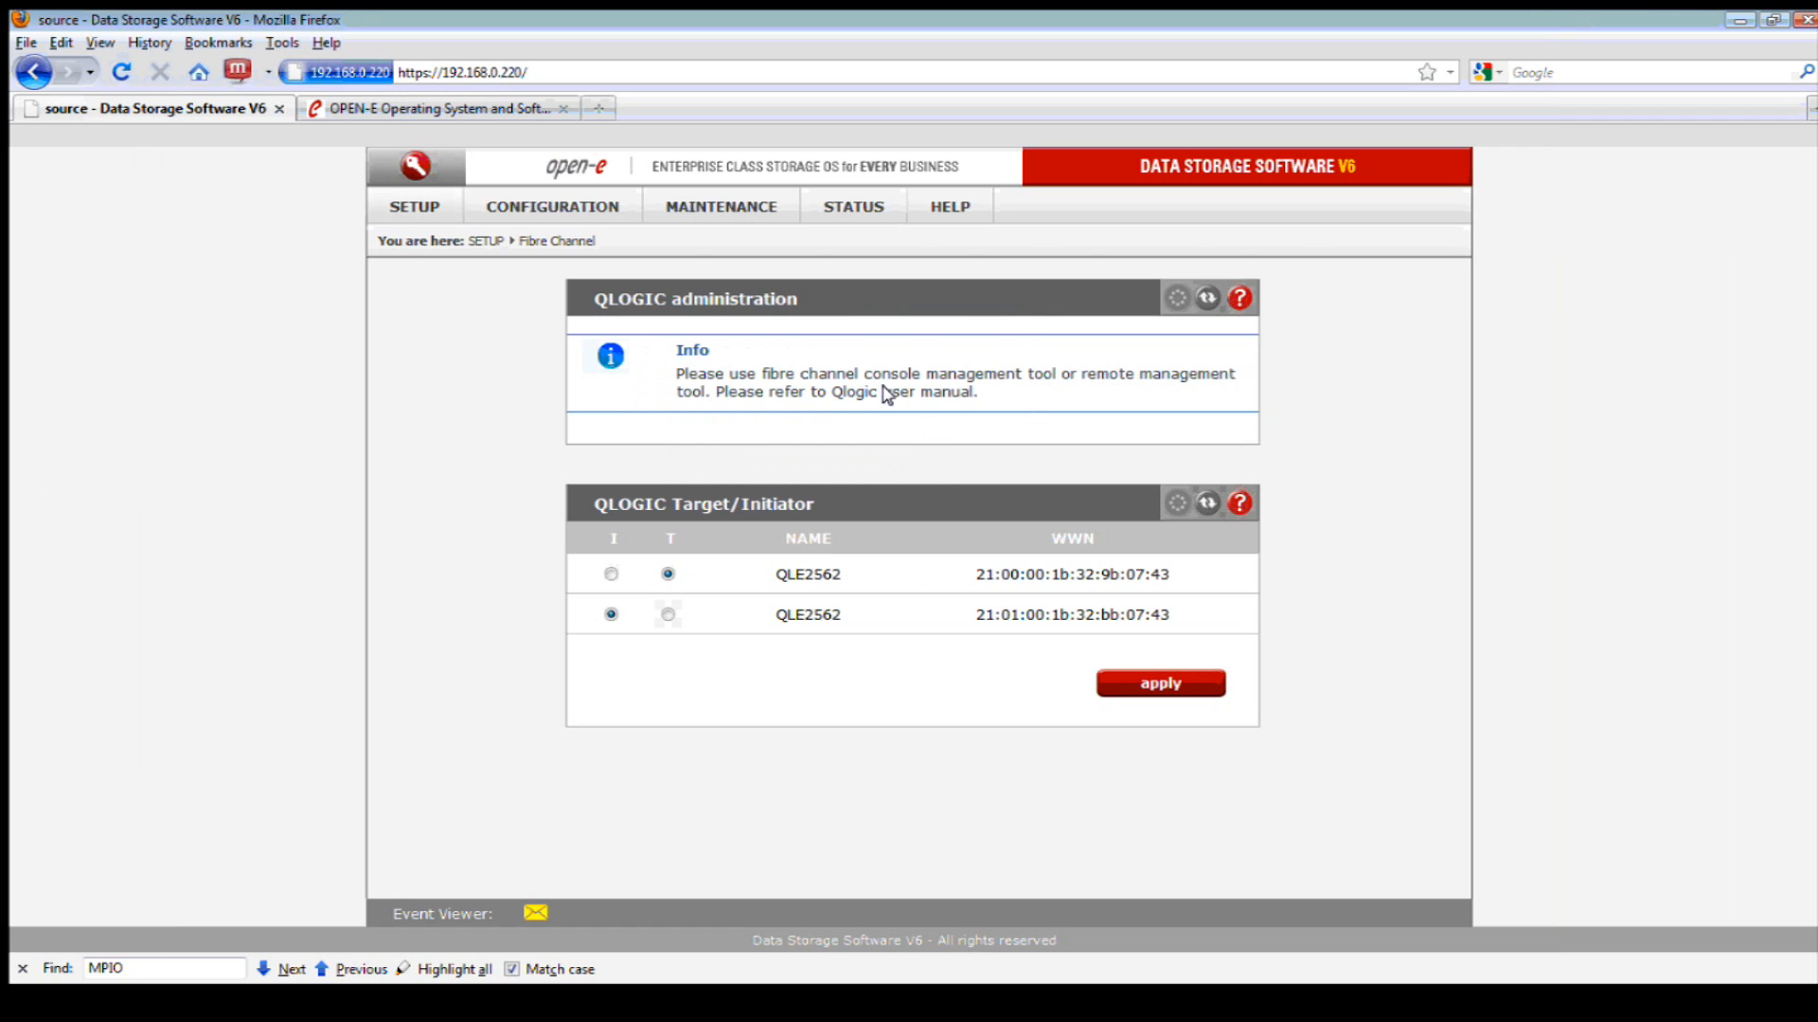
- Reload the Fibre Channel port modes, check the QLE2562 adapter in SANsurfer, and return to Open-E
left_click(1206, 503)
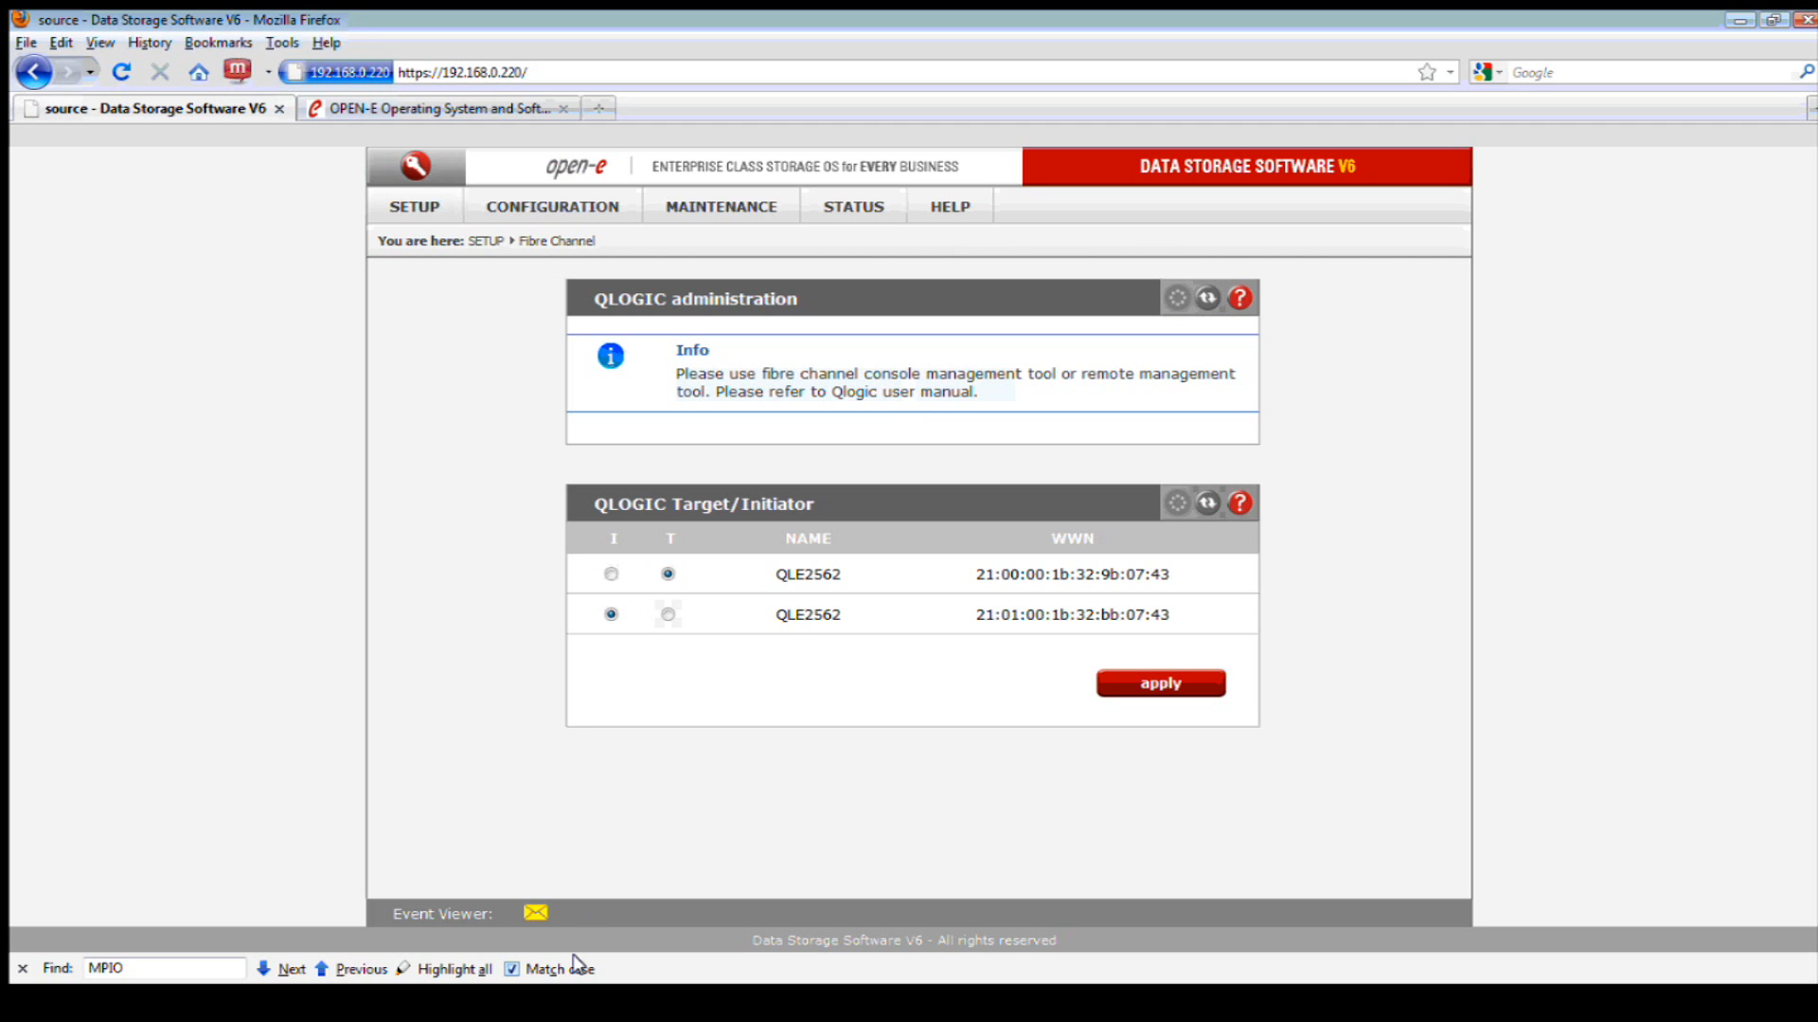
left_click(614, 1013)
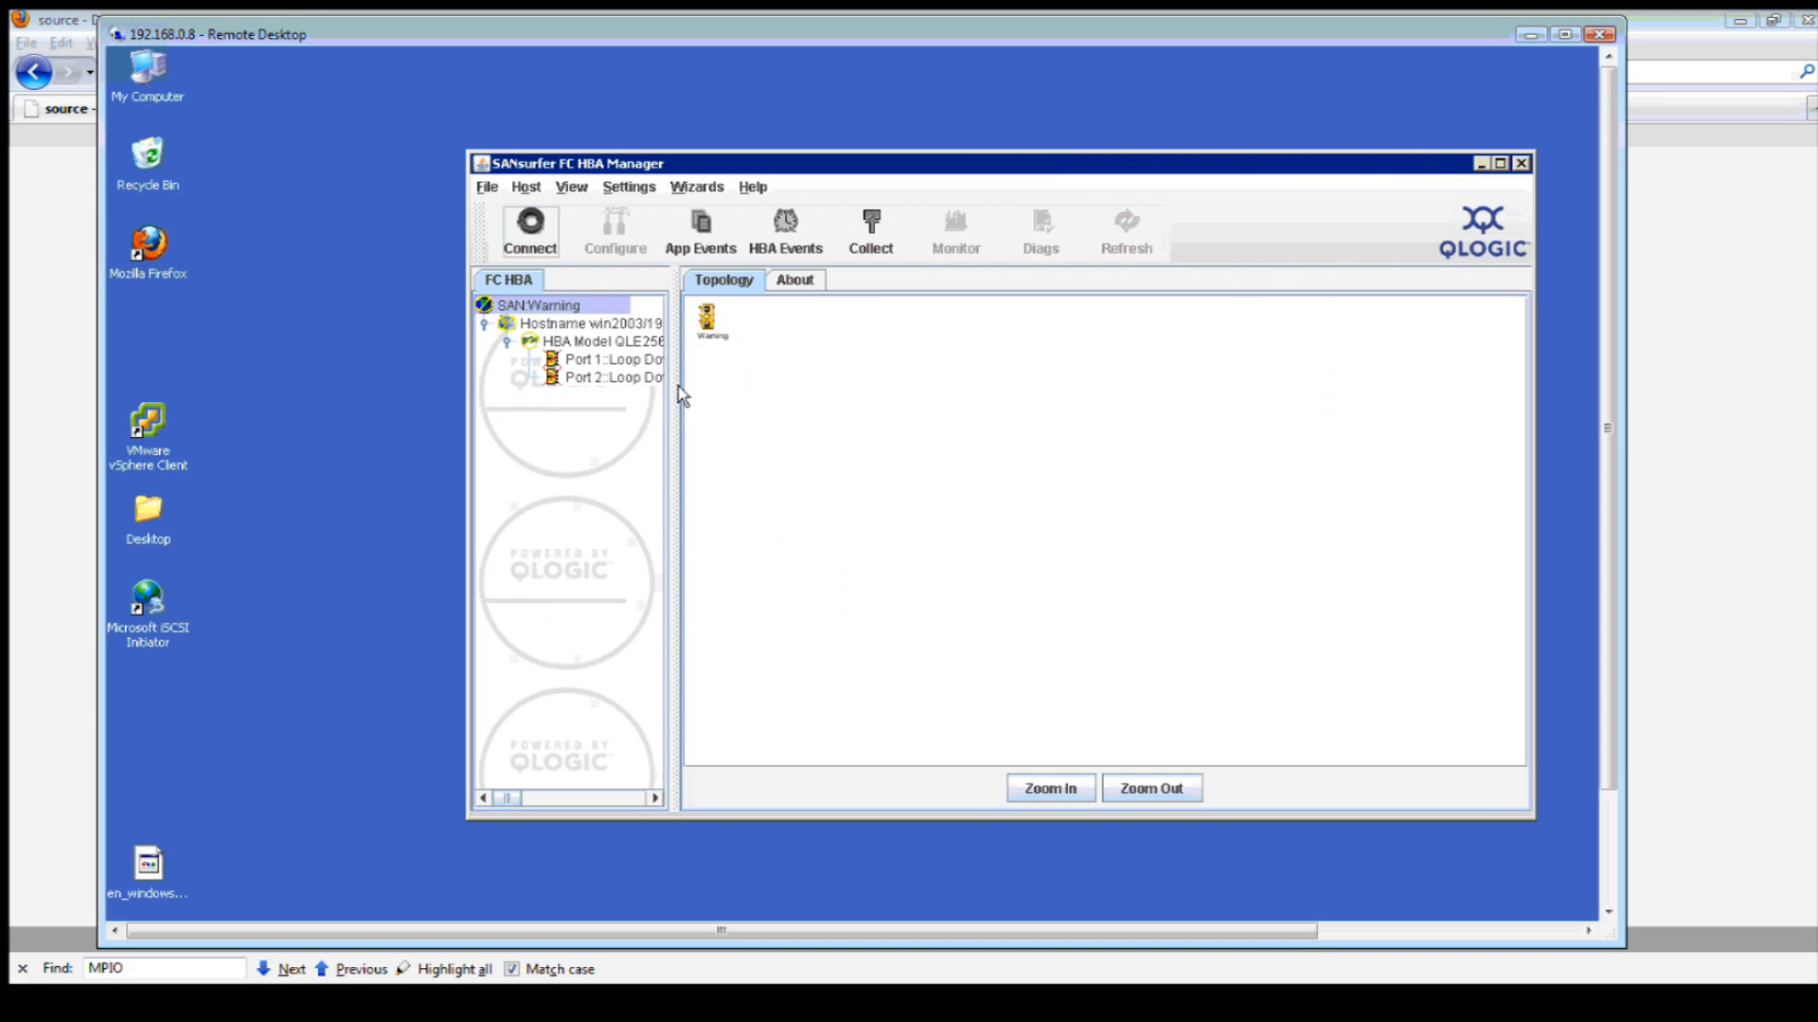
left_click(606, 342)
right_click(611, 354)
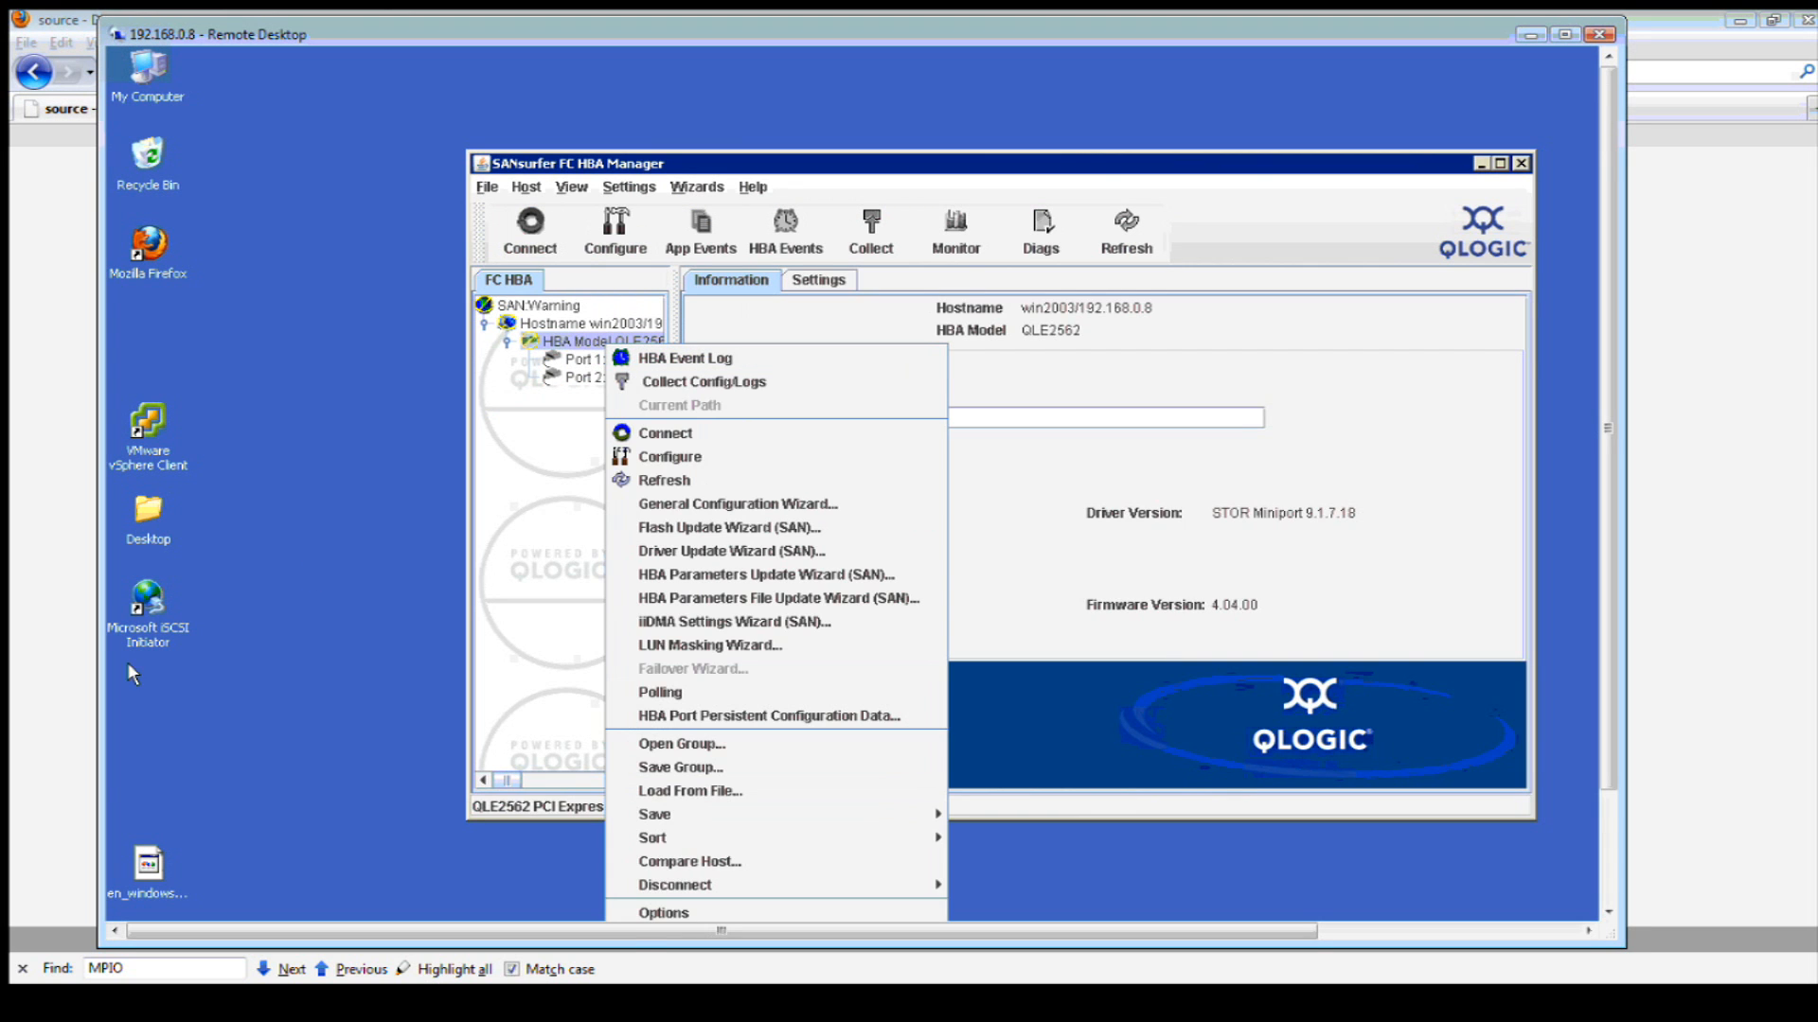
left_click(66, 651)
- Open FC target manager Groups and delete group1
mouse_move(568, 210)
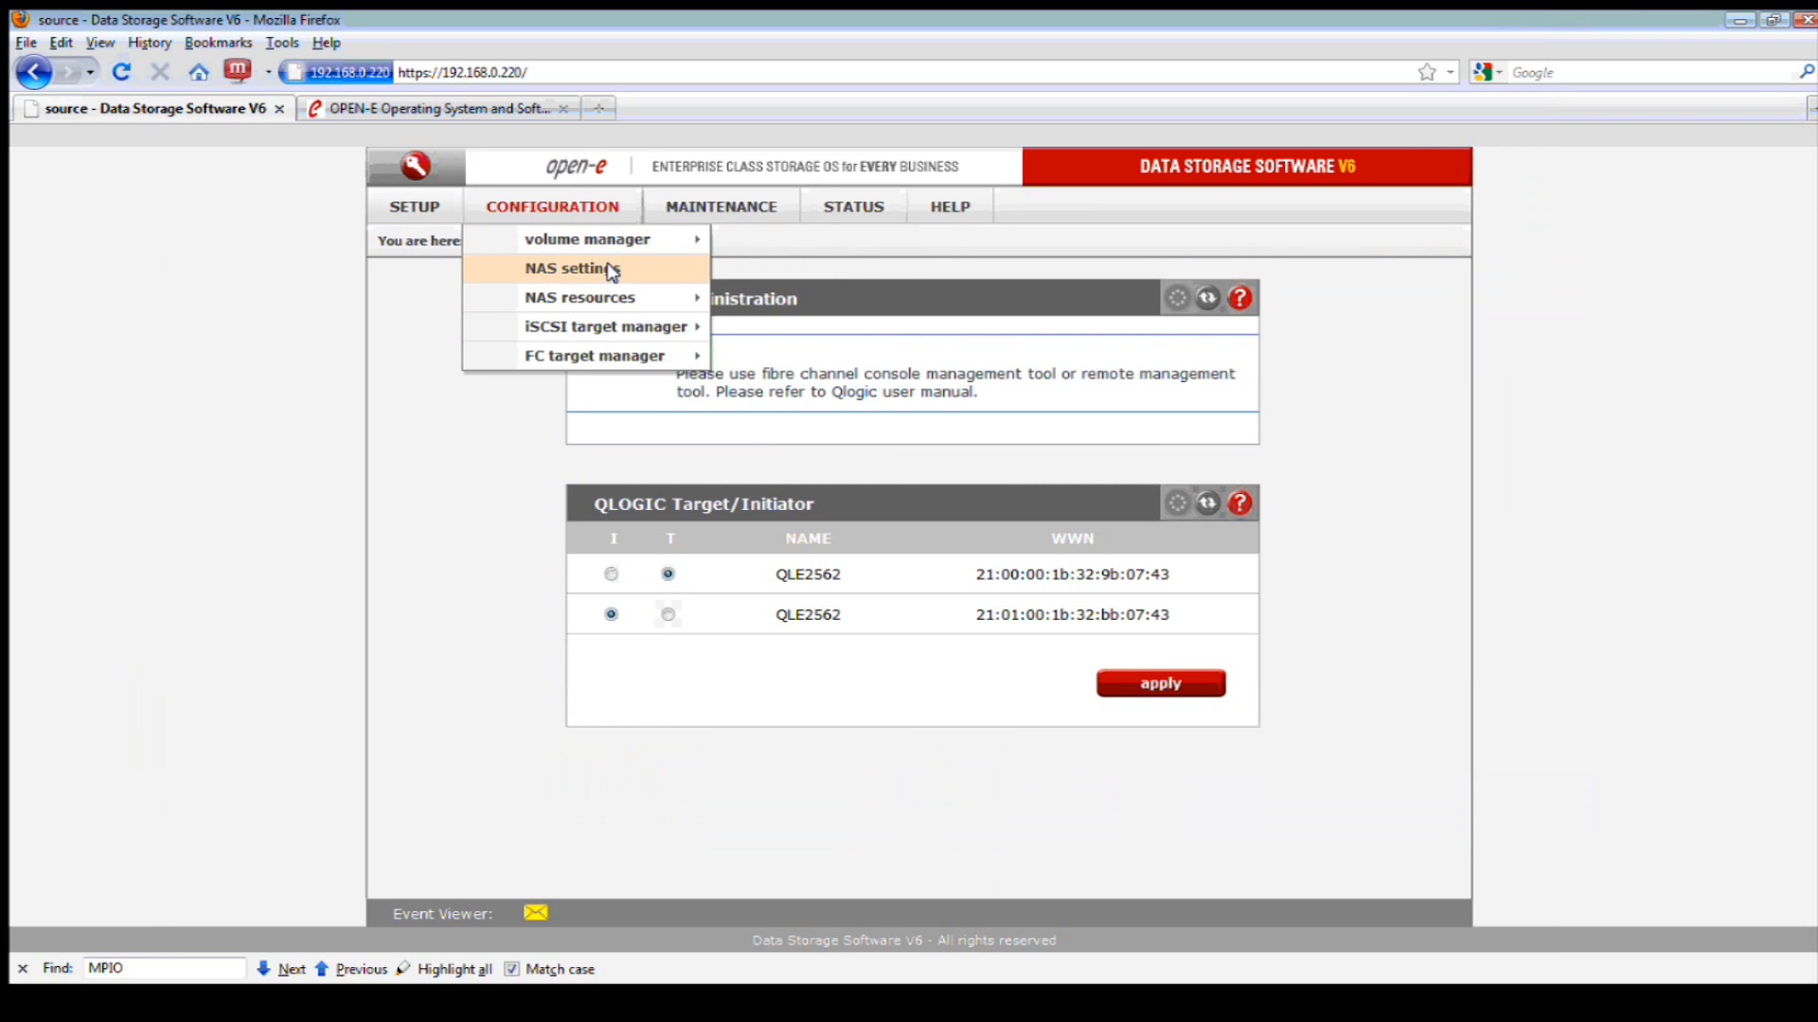
mouse_move(649, 353)
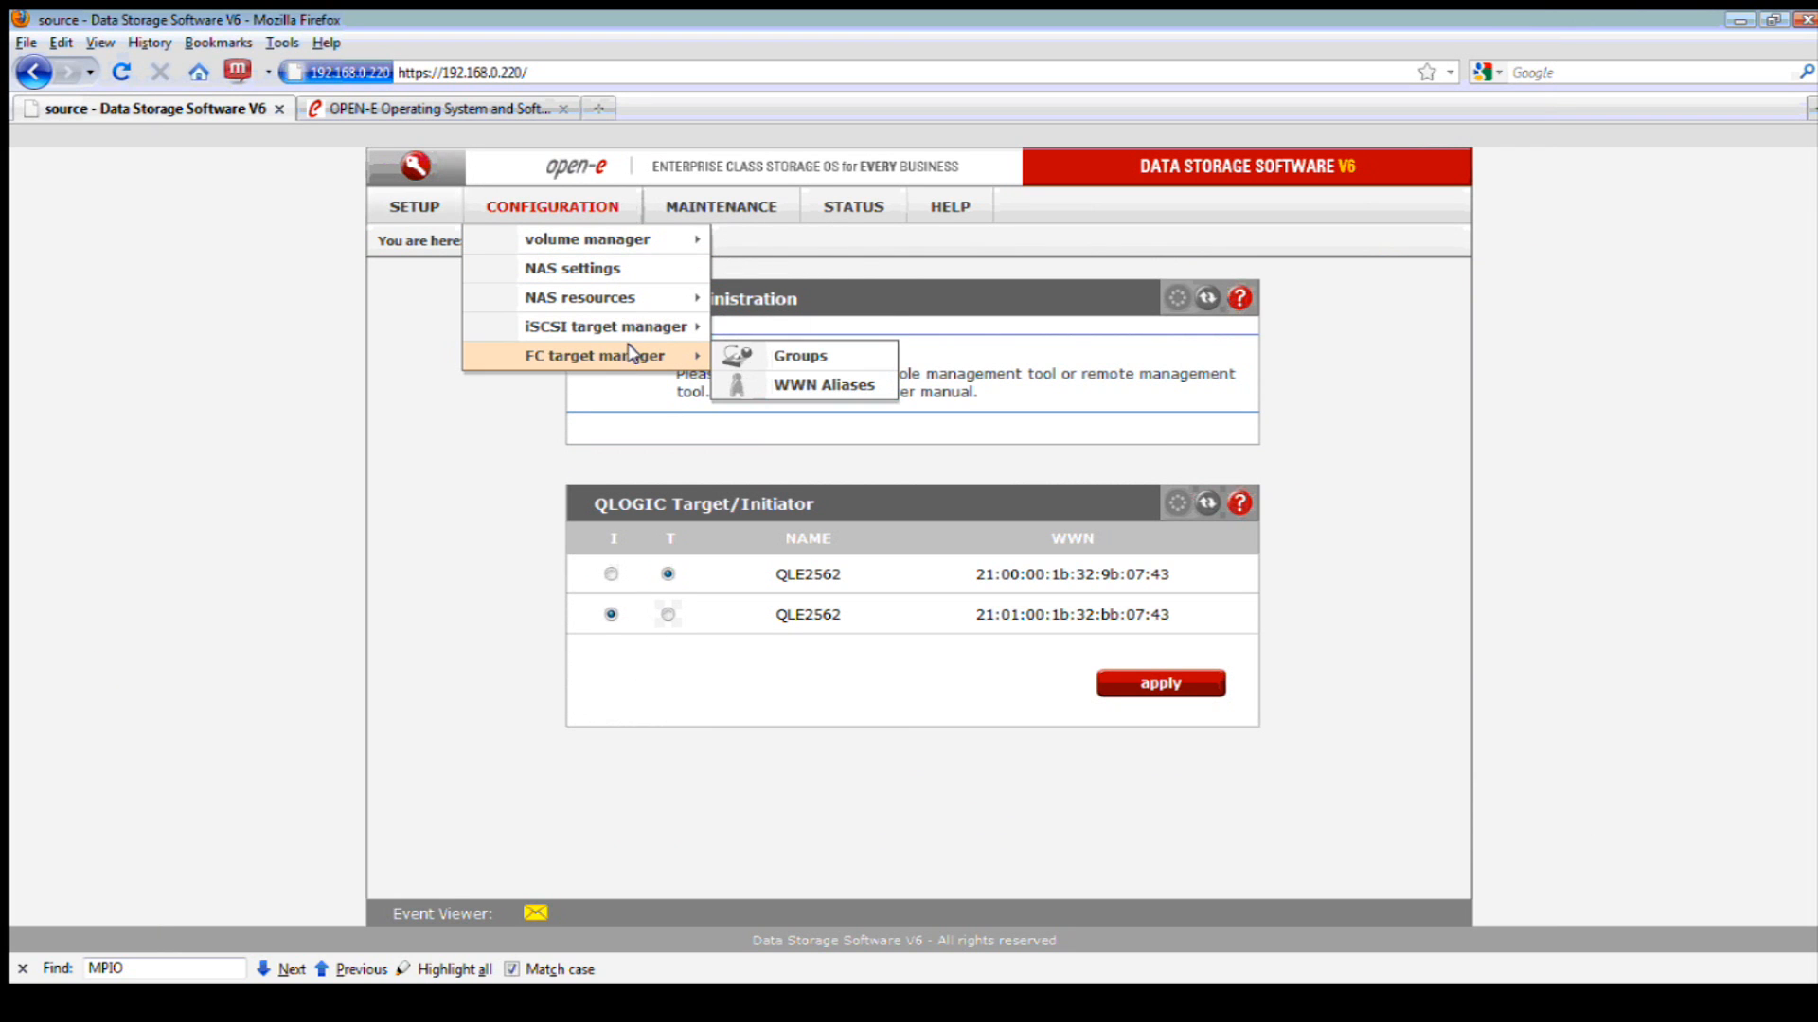
left_click(758, 357)
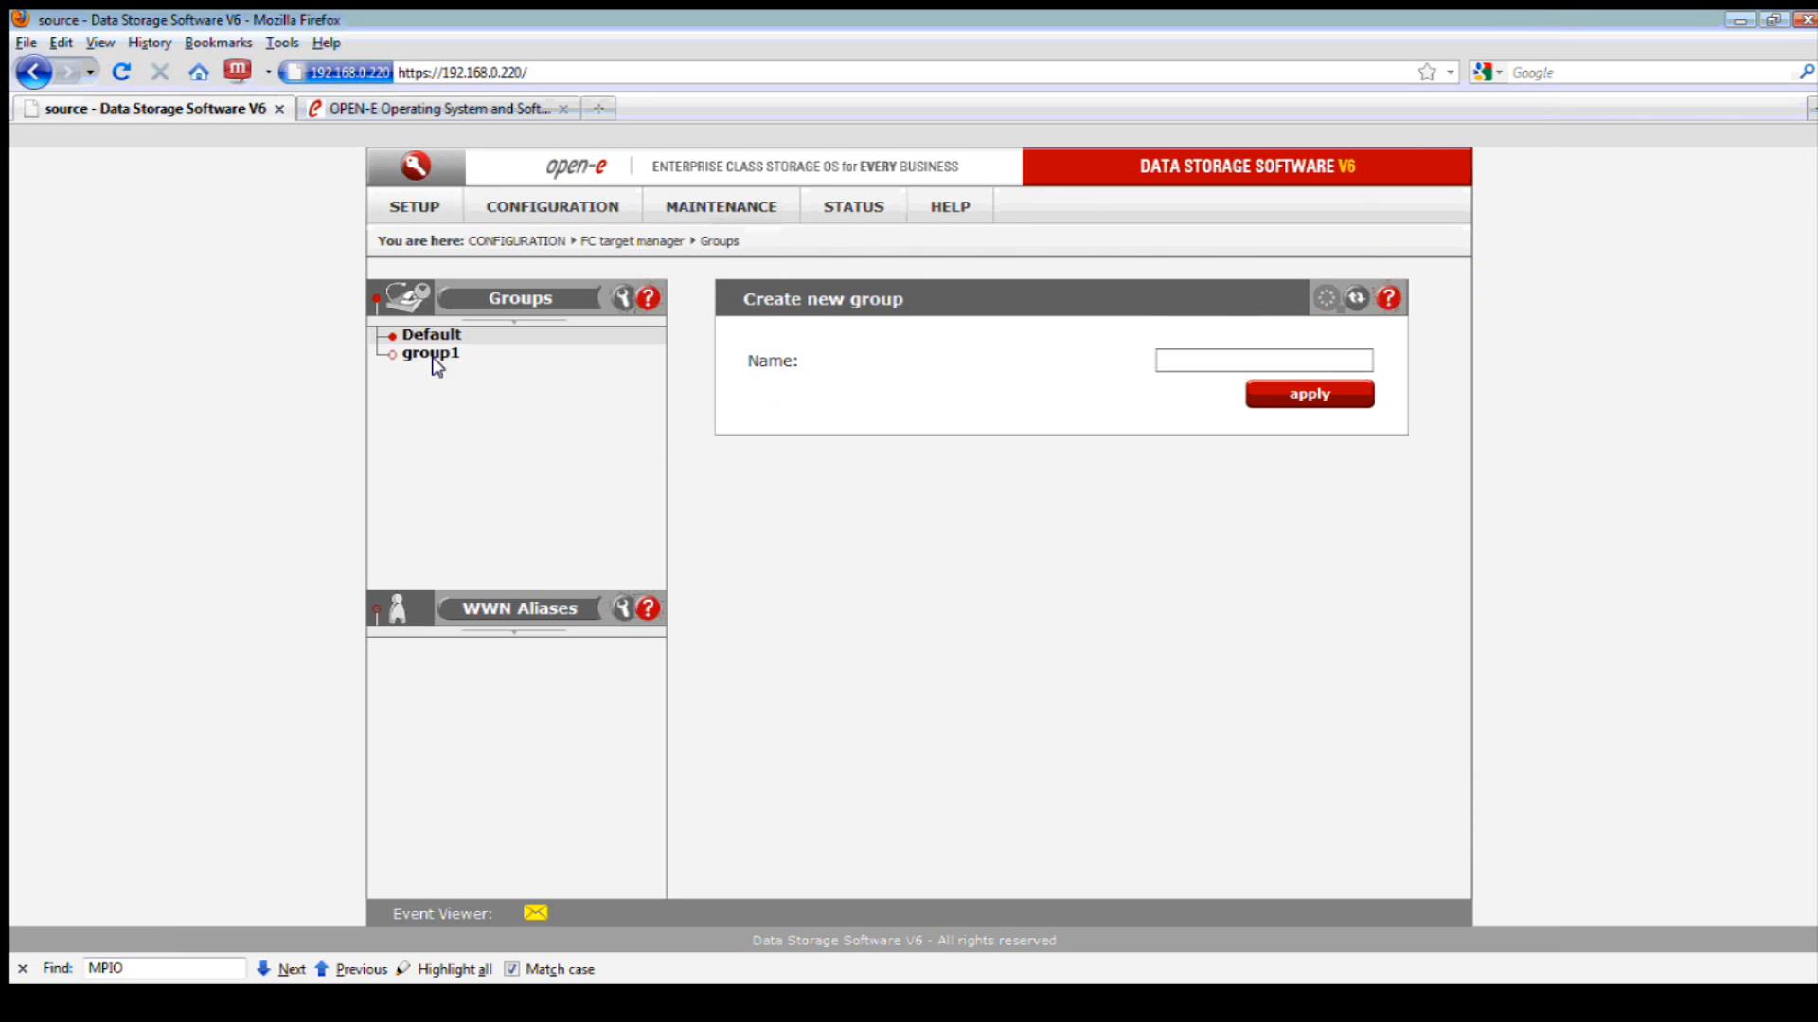
left_click(431, 356)
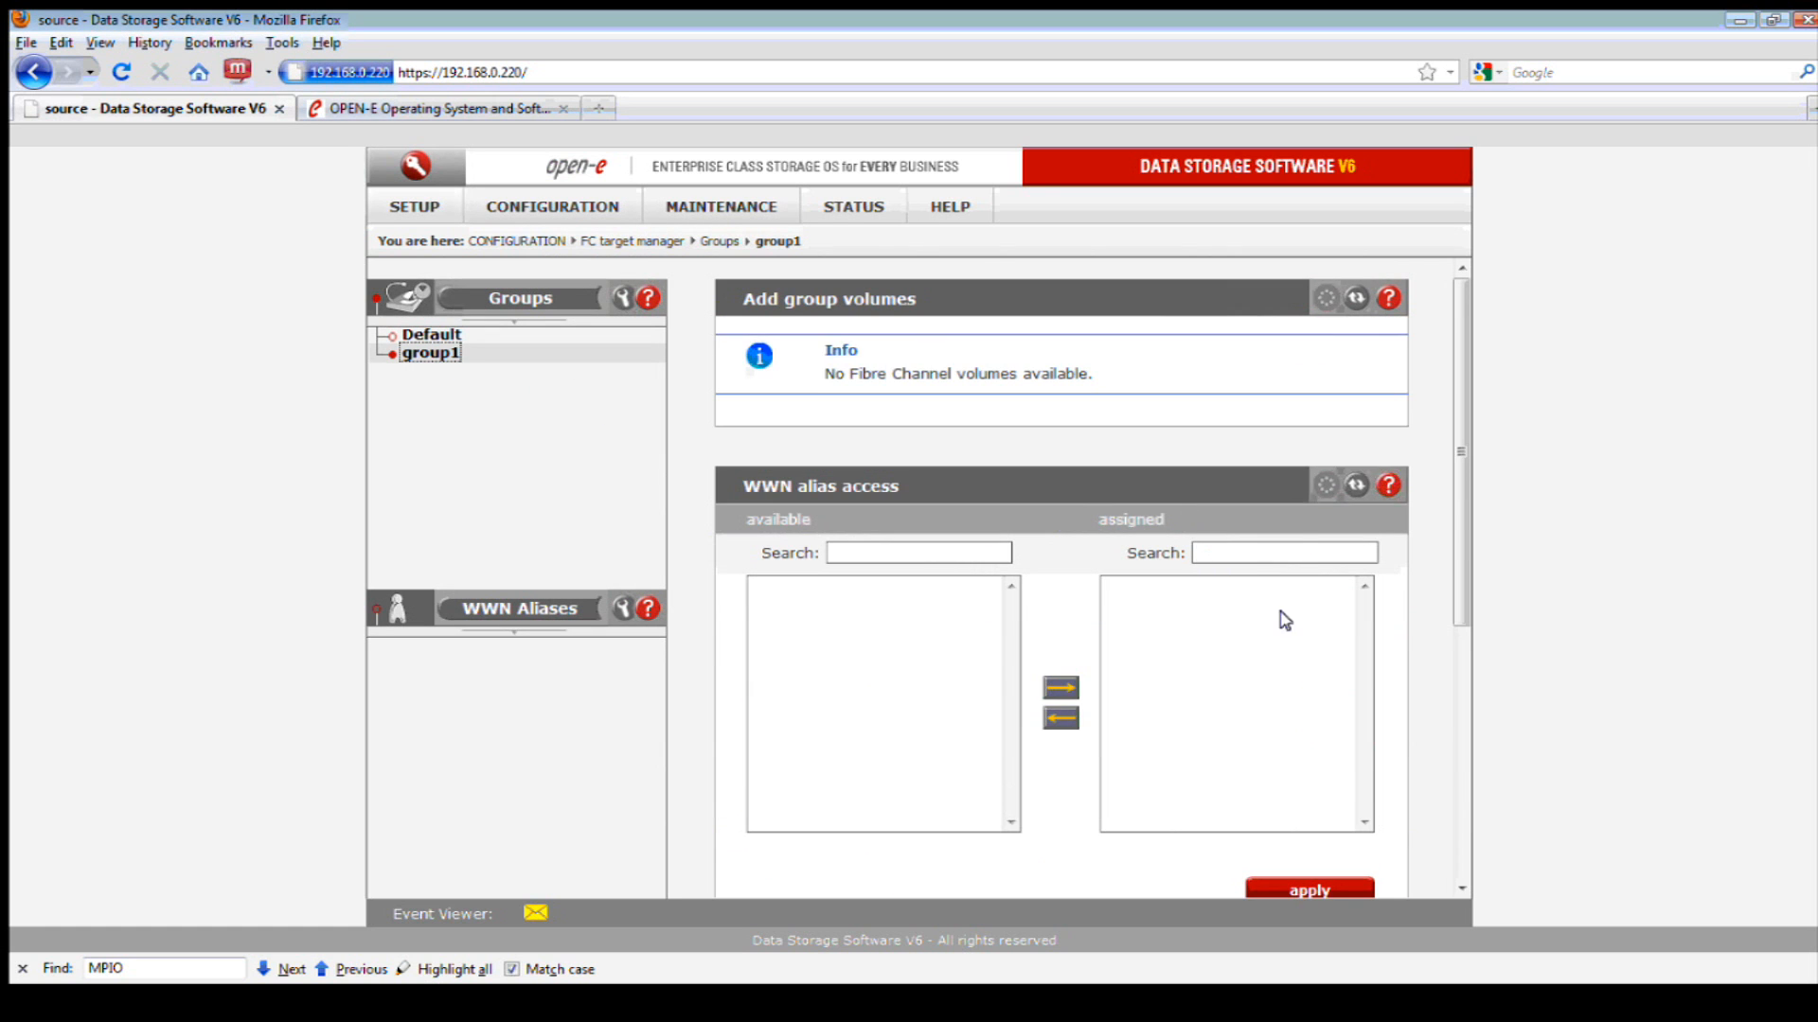
scroll(1304, 743, "down", 5)
left_click(1299, 813)
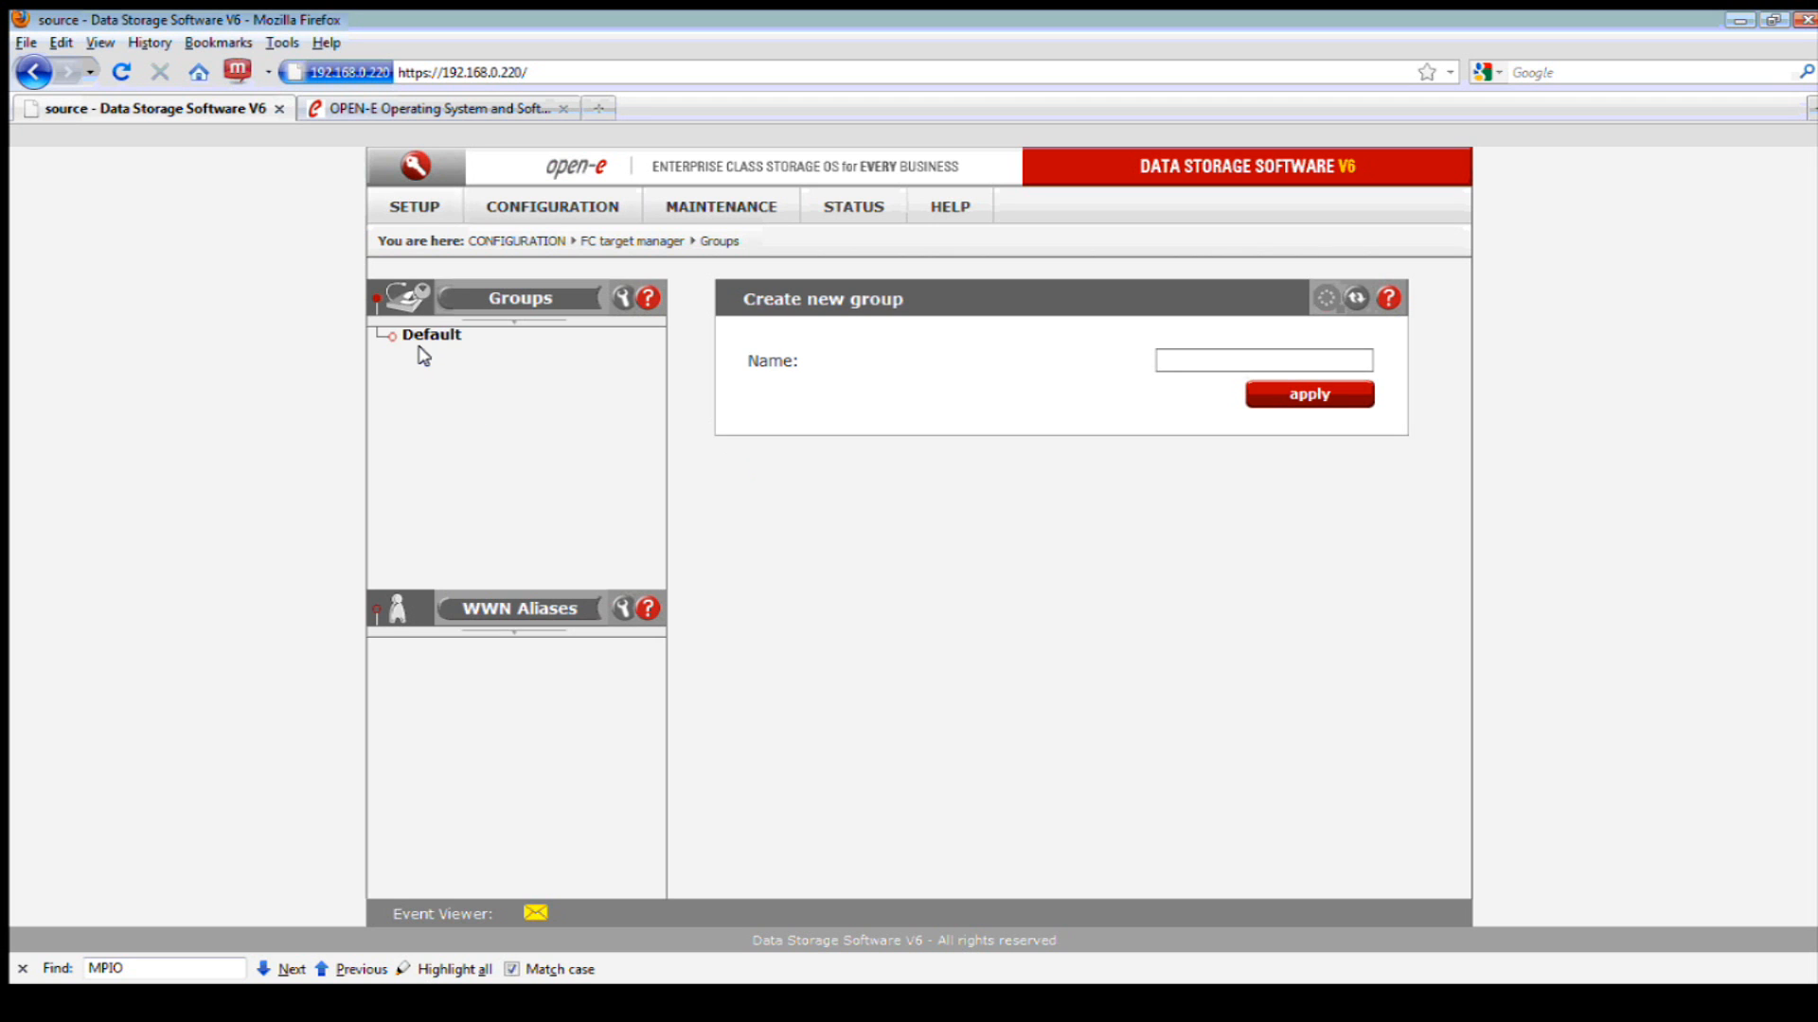
- Add lv0002 to the Default group as LUN 0, then switch to SANsurfer
left_click(428, 337)
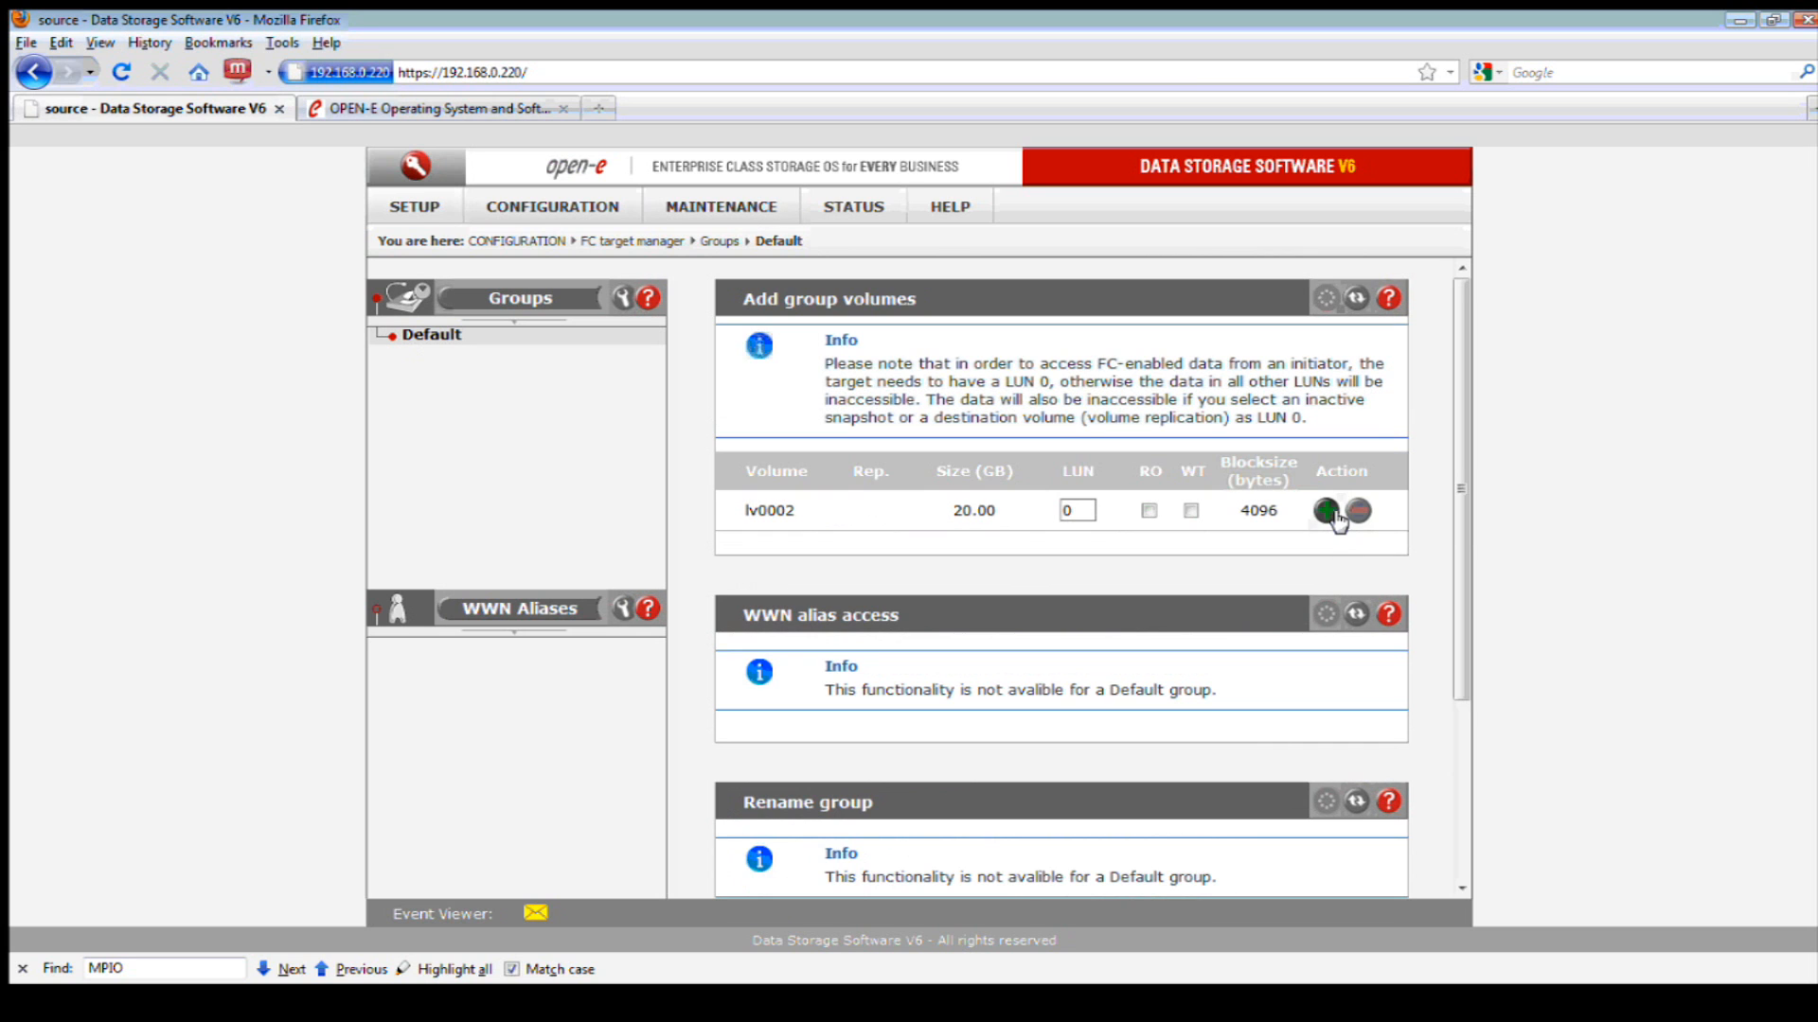
left_click(1325, 513)
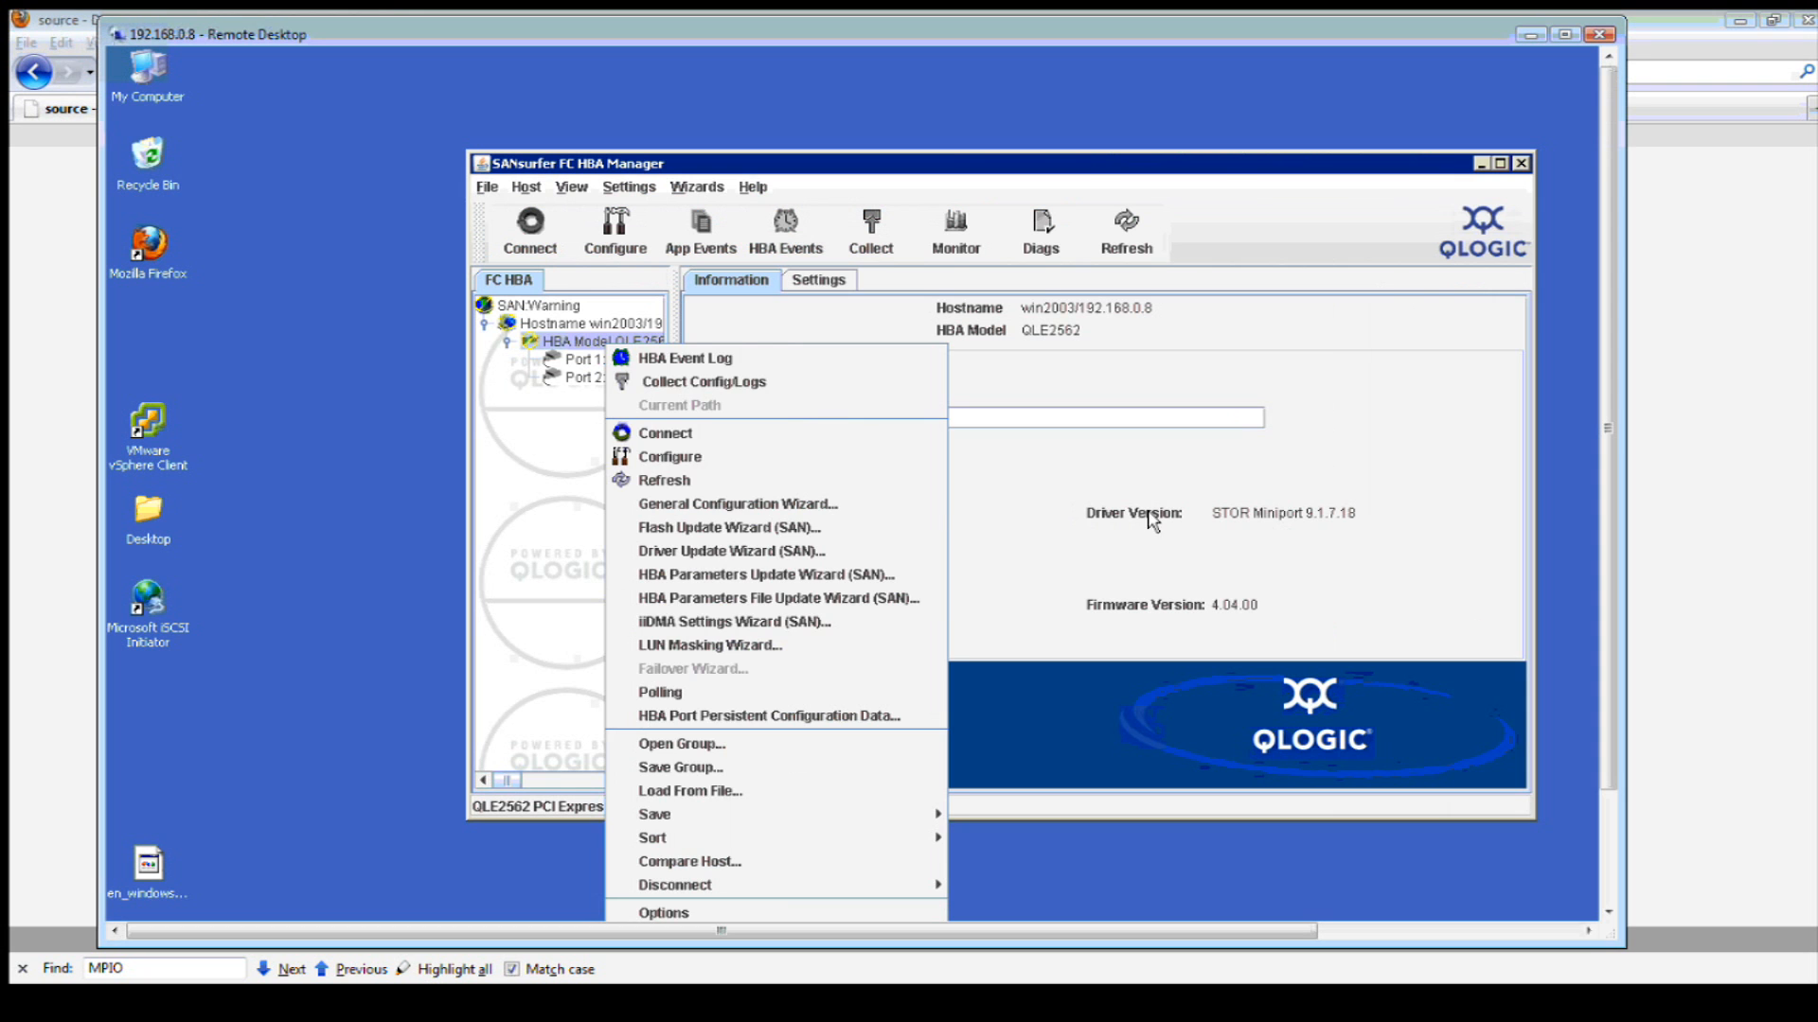
left_click(1102, 504)
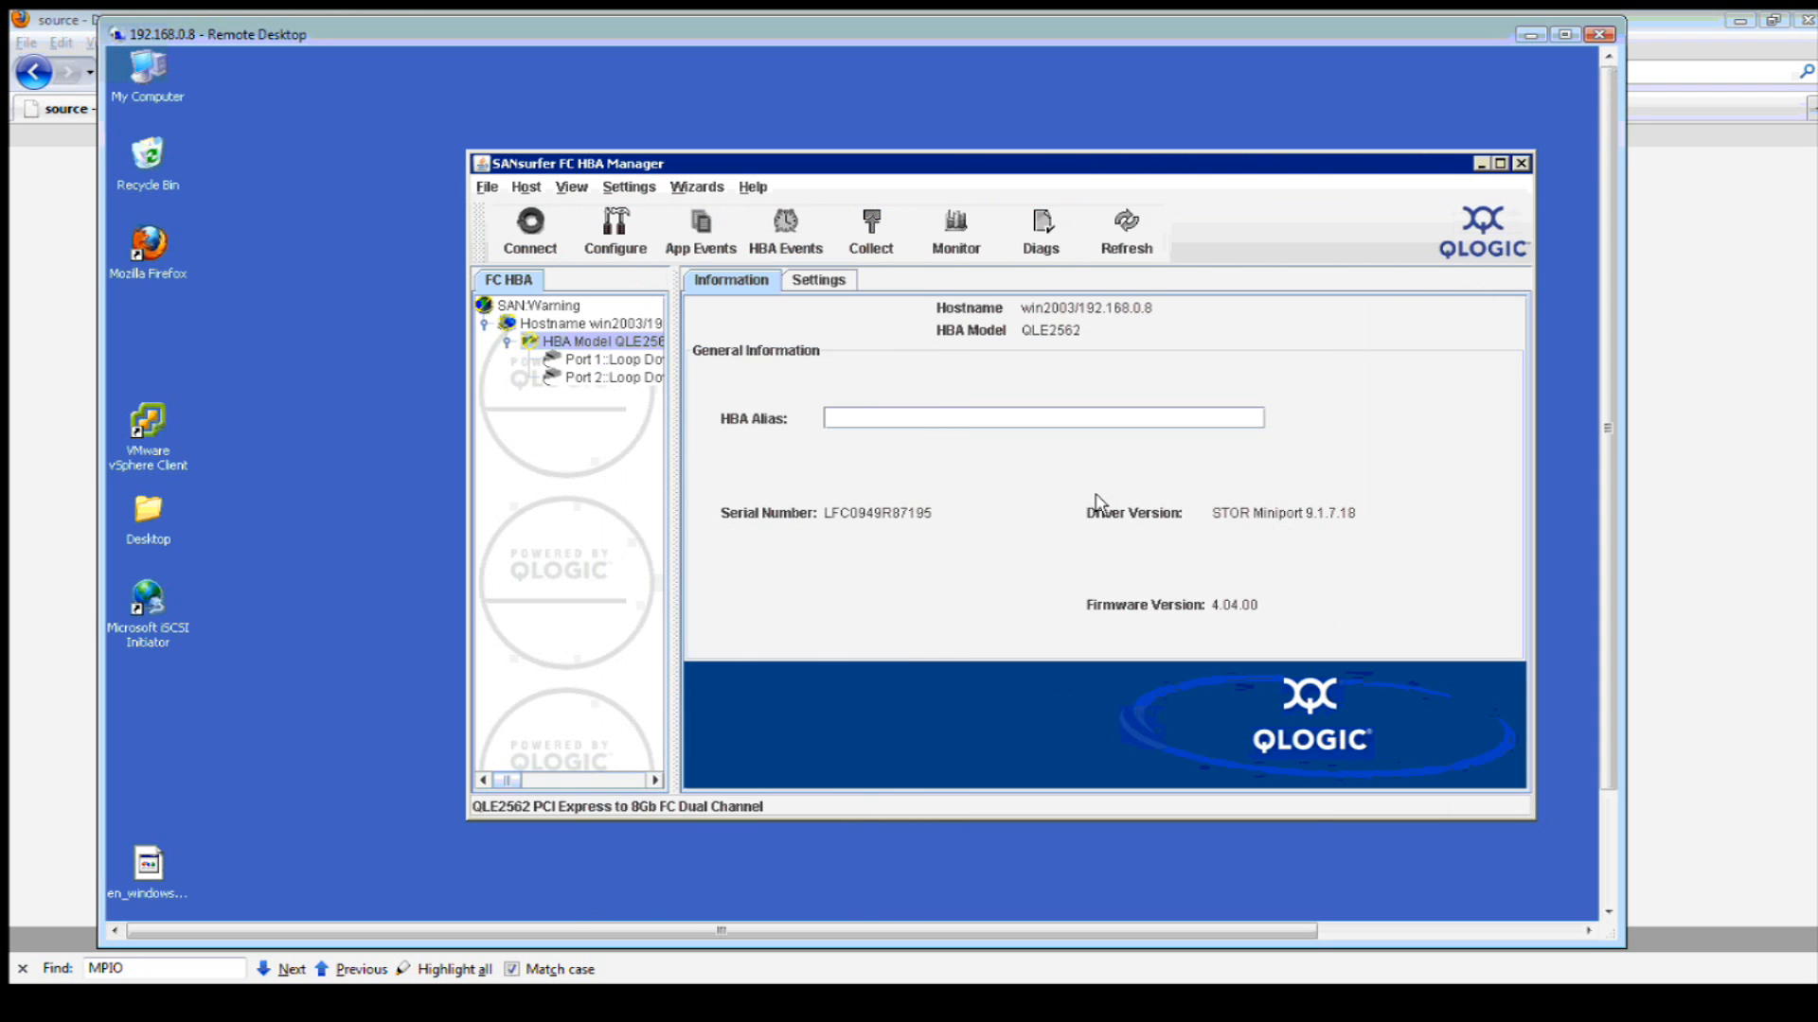
- Connect SANsurfer to the QLE2562 adapter's host and dismiss the already-connected notice
right_click(565, 346)
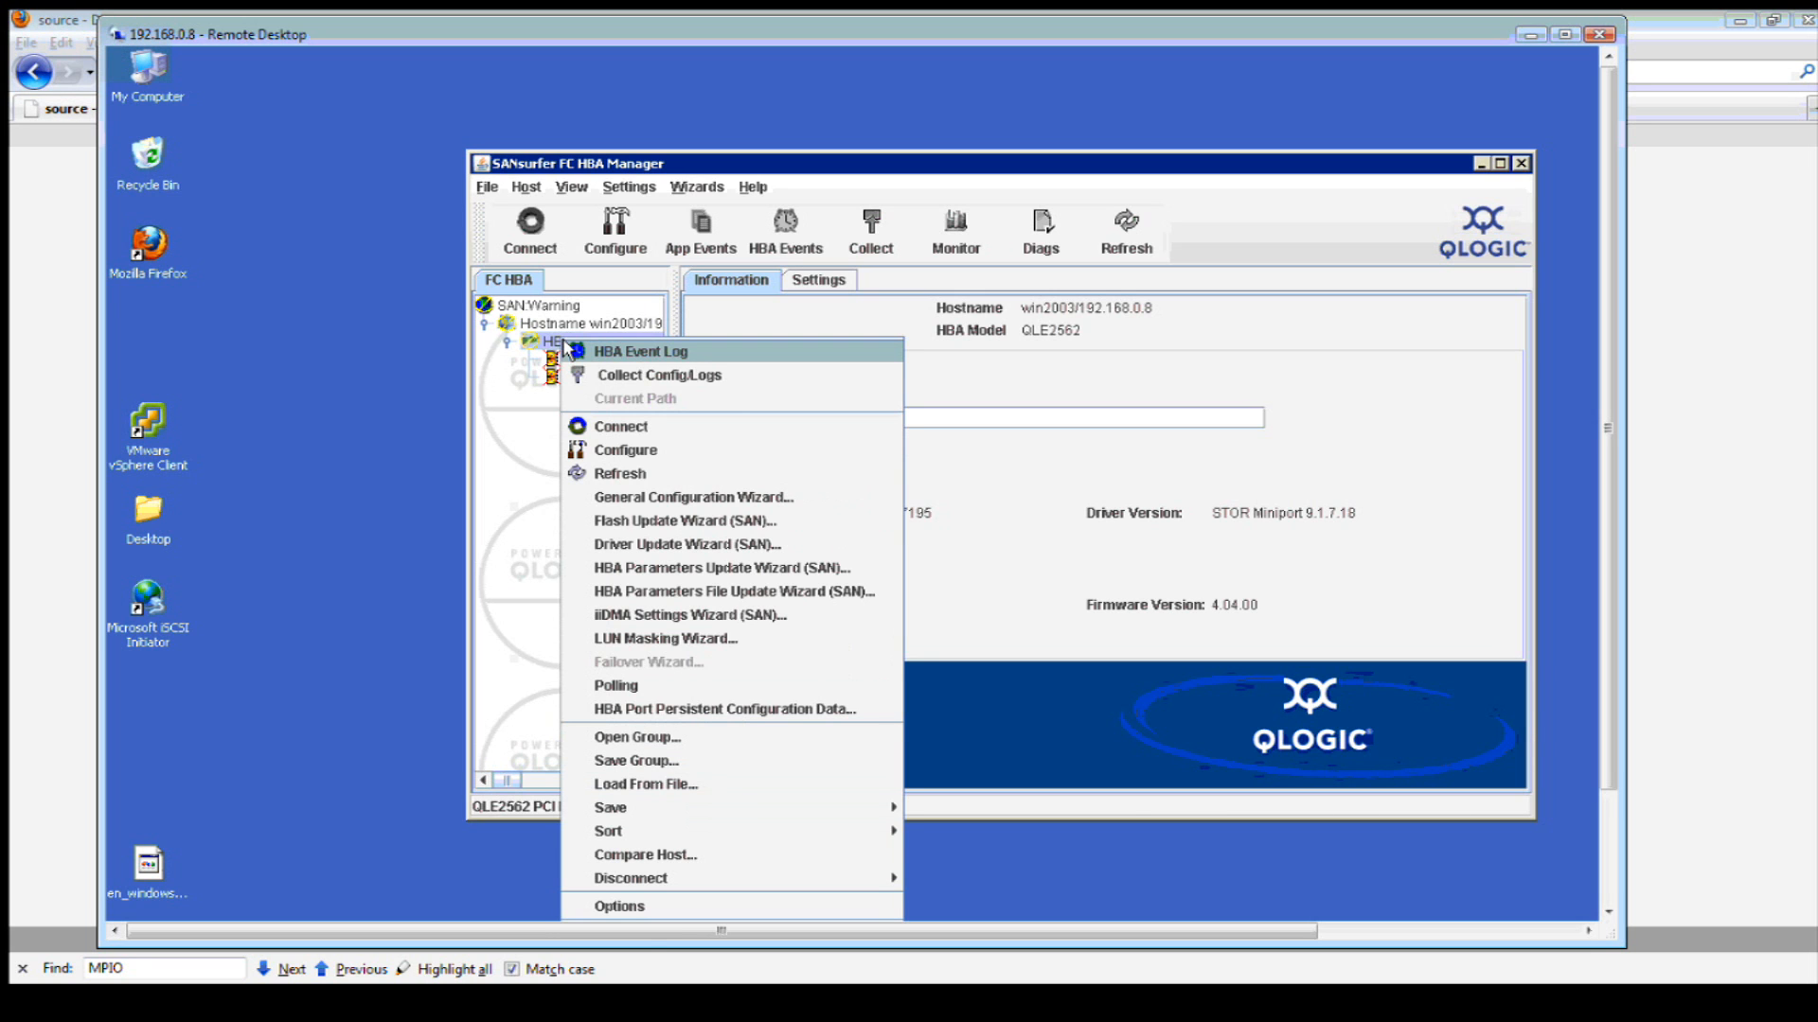
left_click(622, 431)
left_click(915, 629)
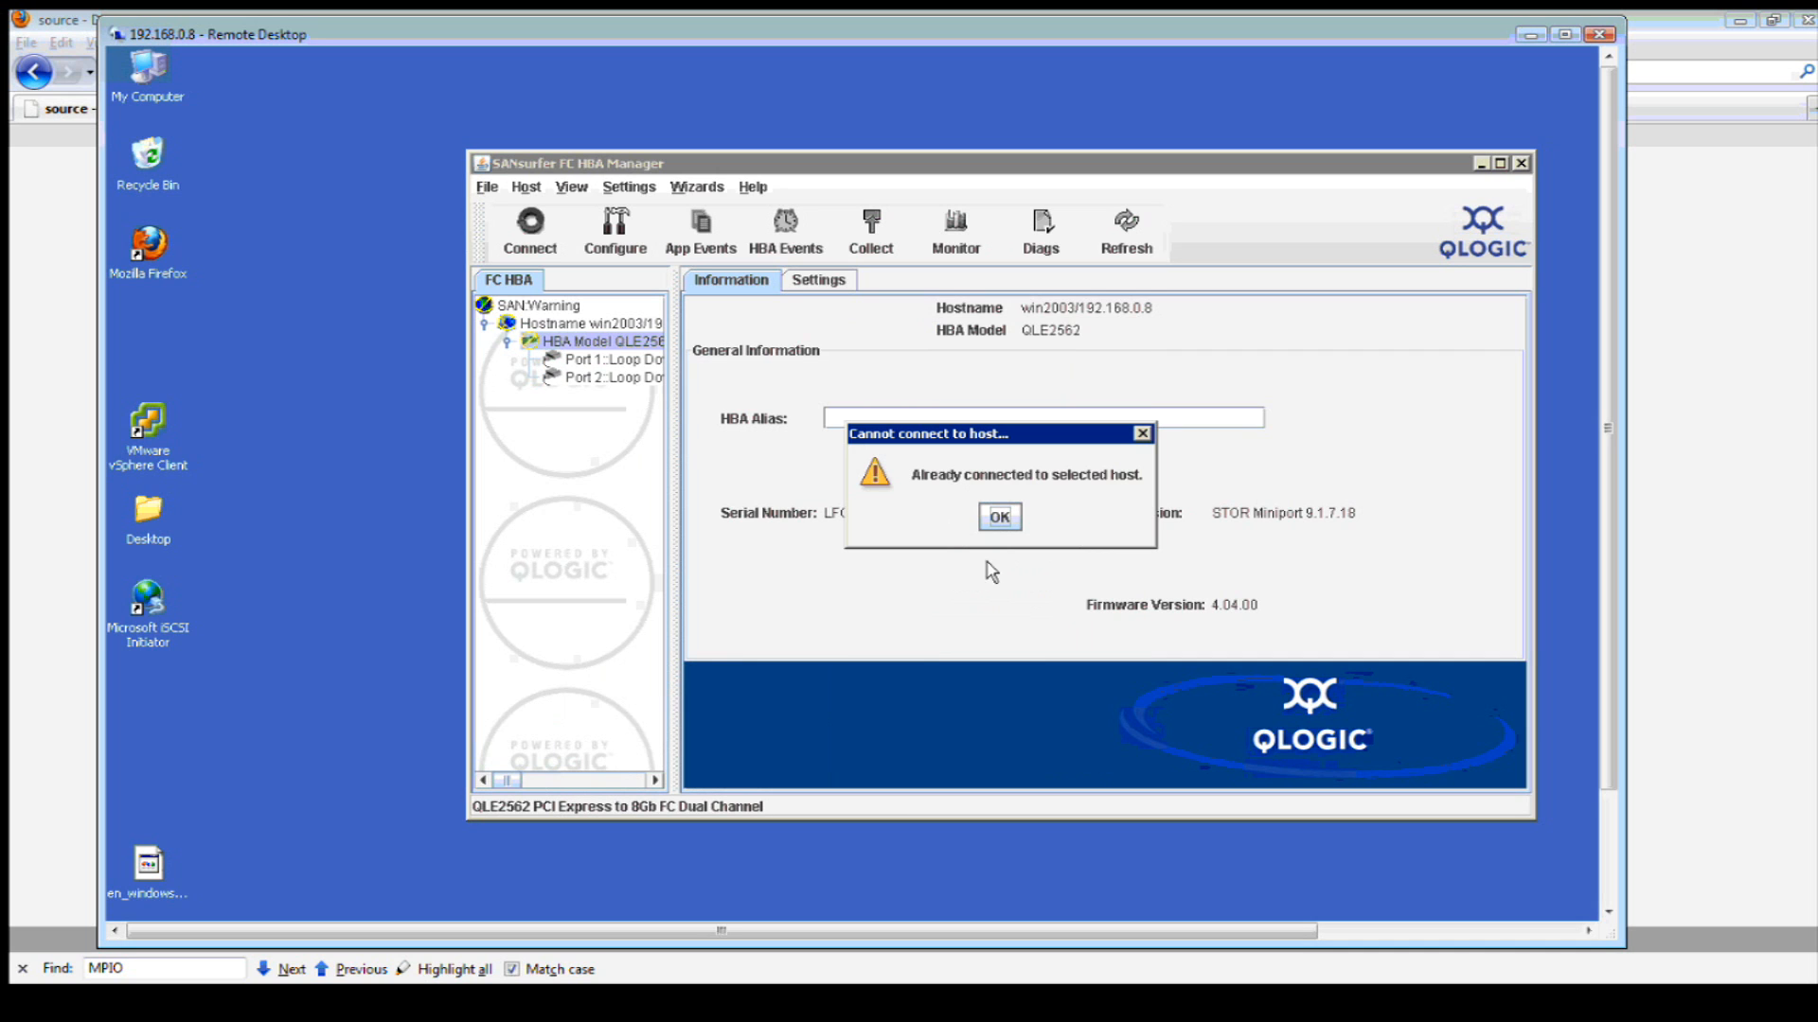
left_click(999, 517)
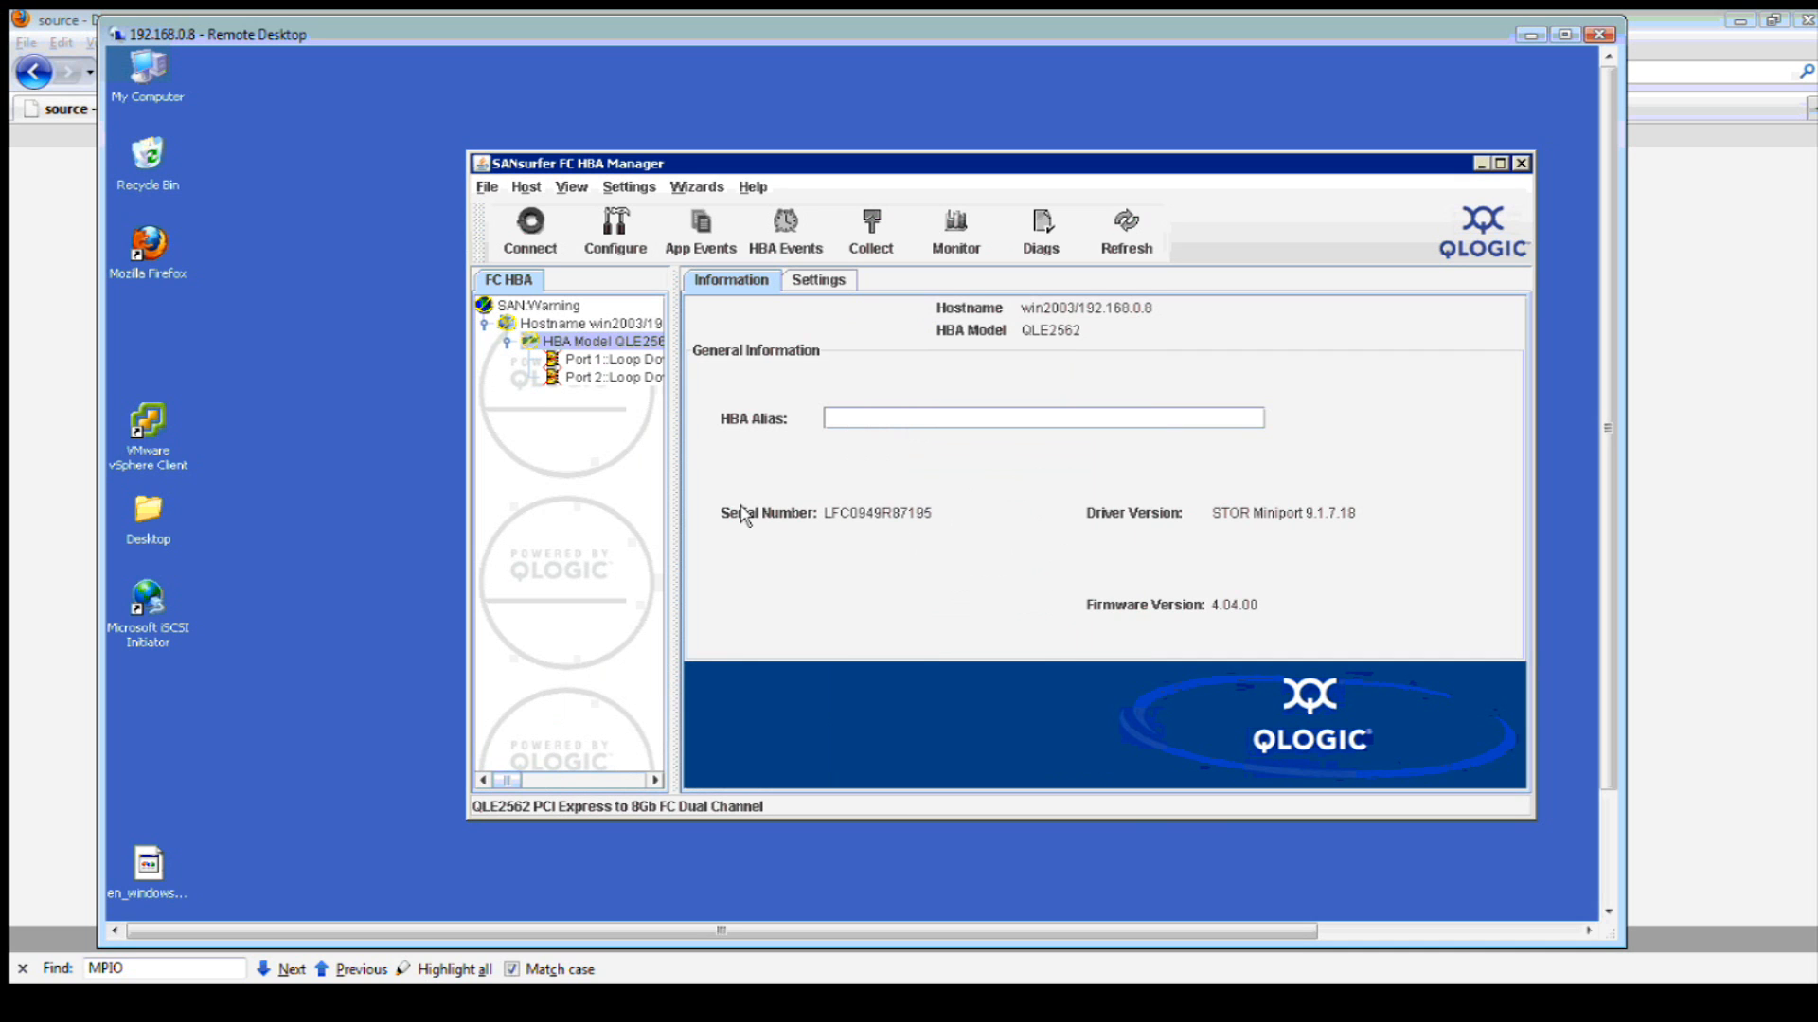
- Widen the device tree, select Port 1, and enlarge the manager window downward
left_click_drag(676, 473, 735, 470)
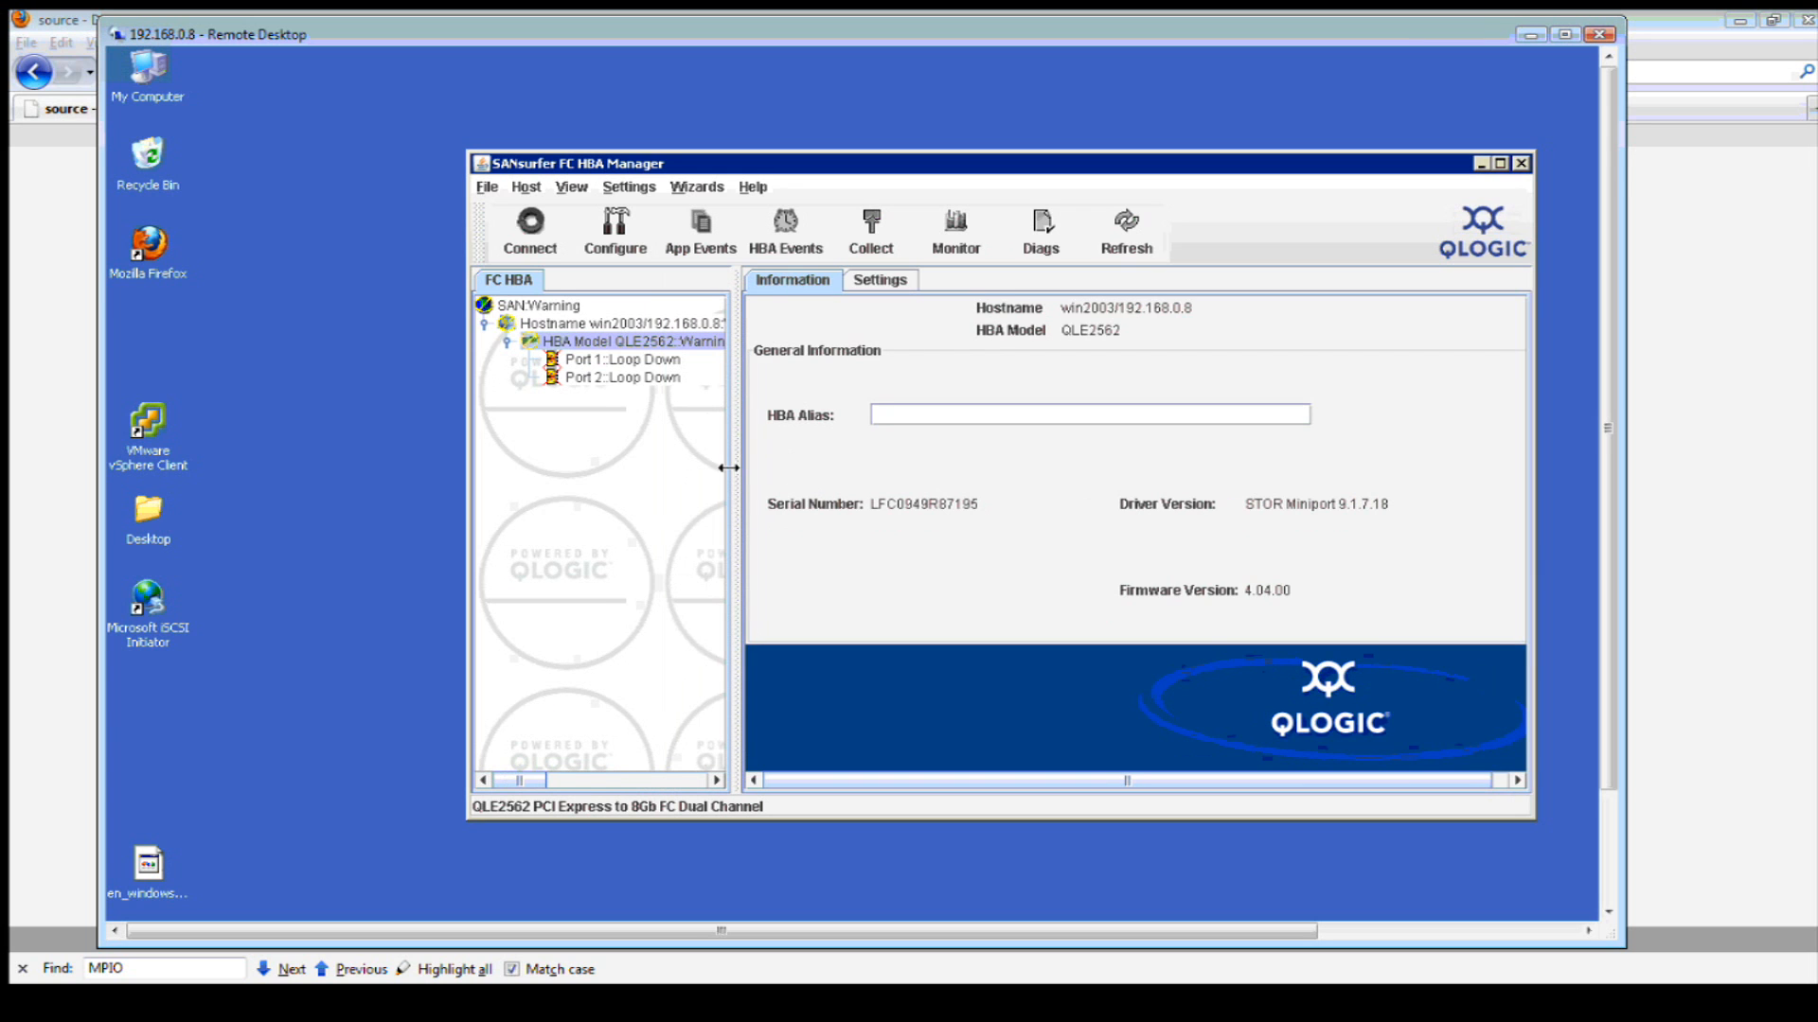
left_click(578, 363)
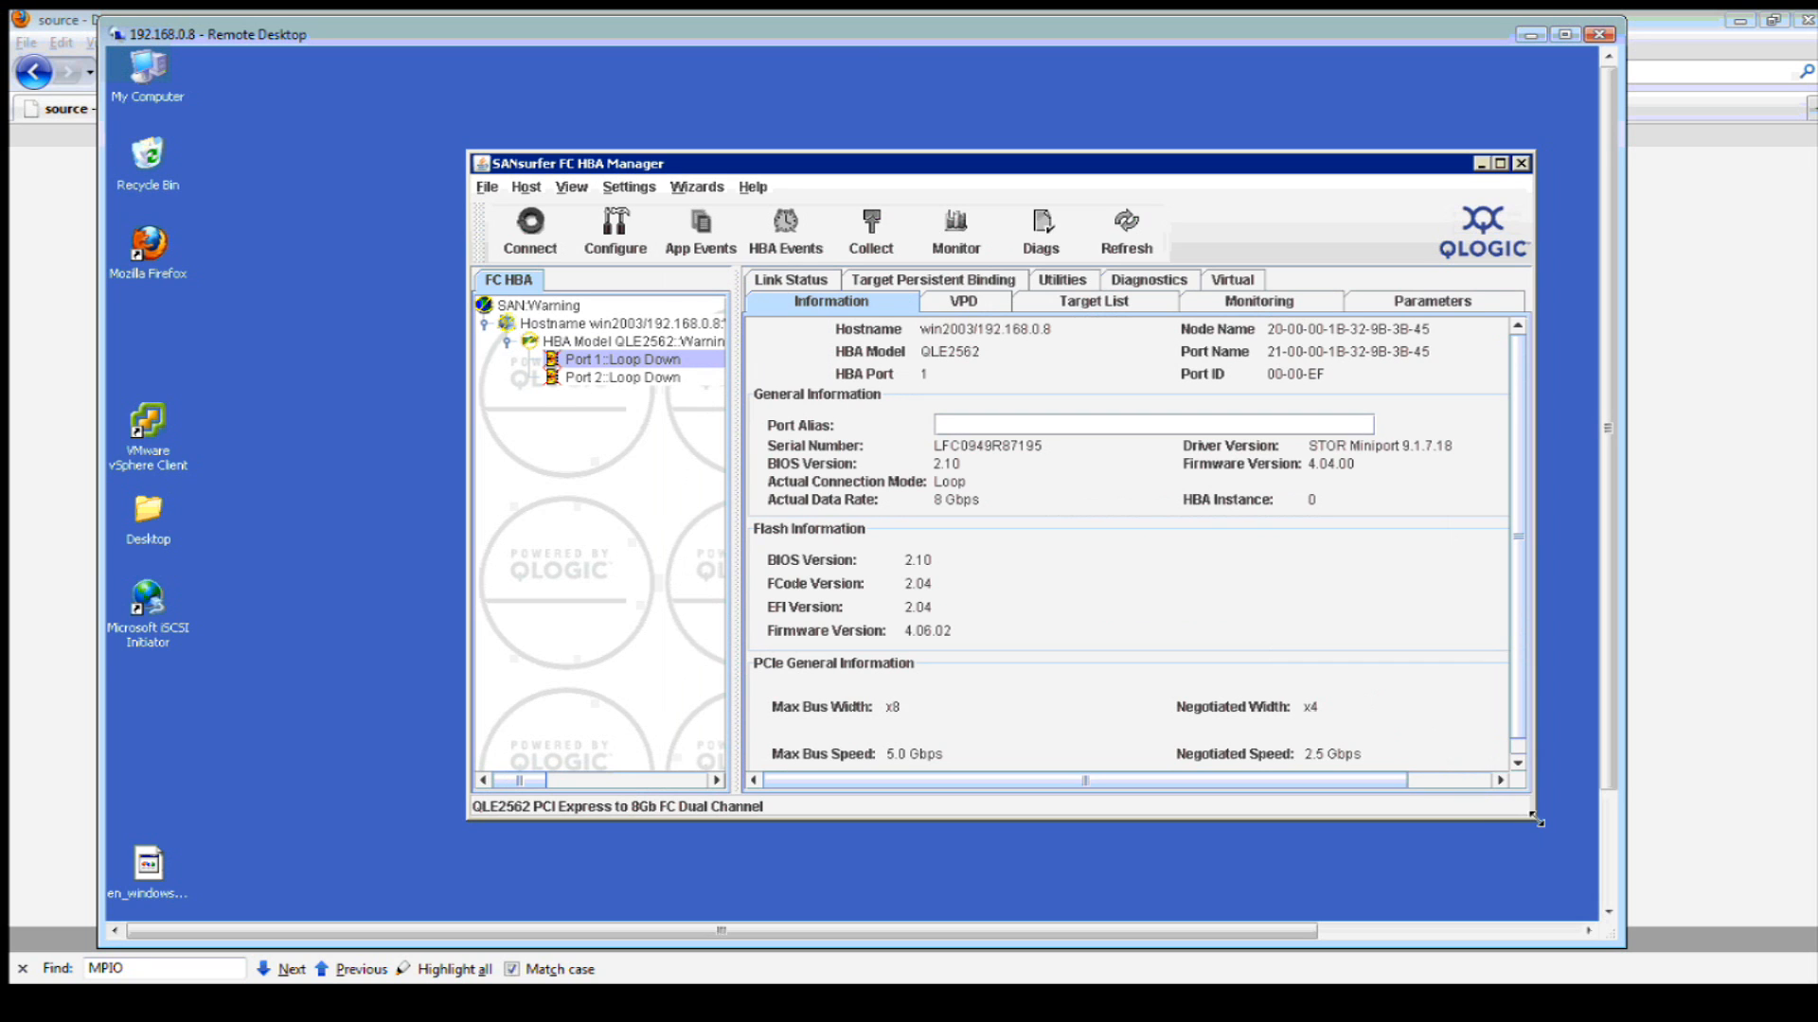
left_click_drag(1536, 820, 1537, 900)
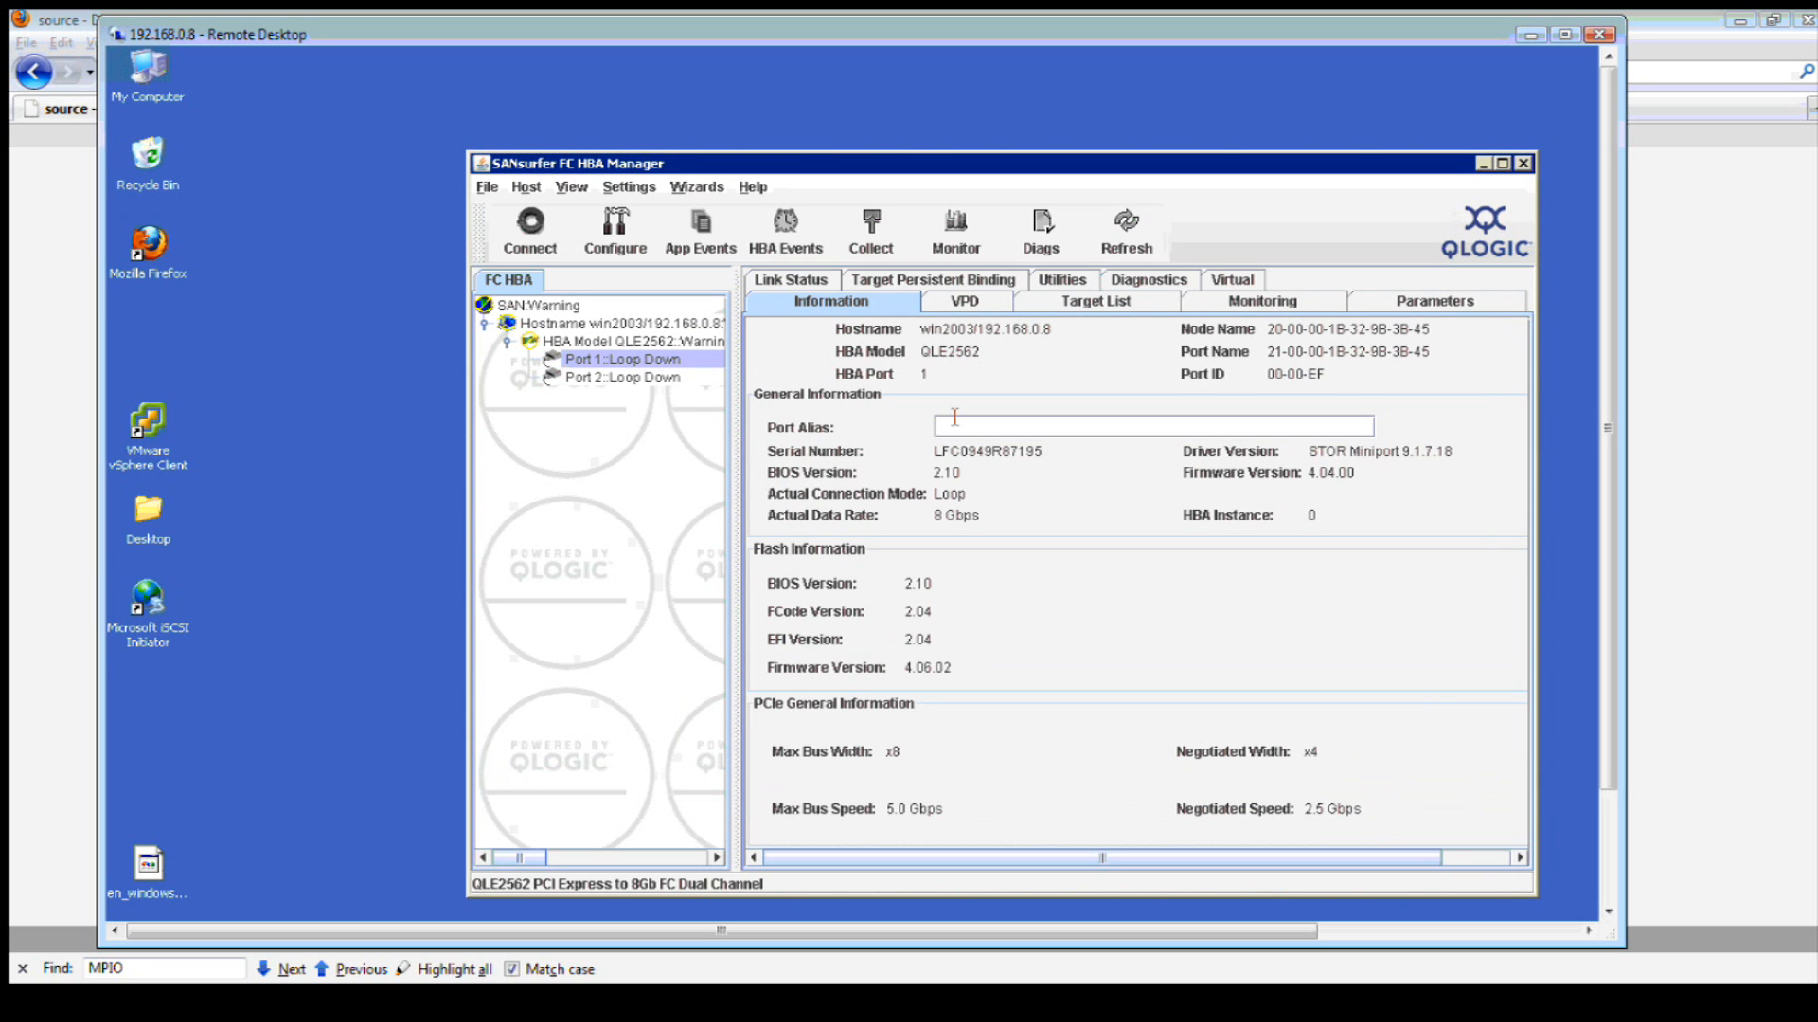
- Check Port 1's persistent binding, empty target list and Random-pattern diagnostics, then return to the adapter's general information
left_click(932, 284)
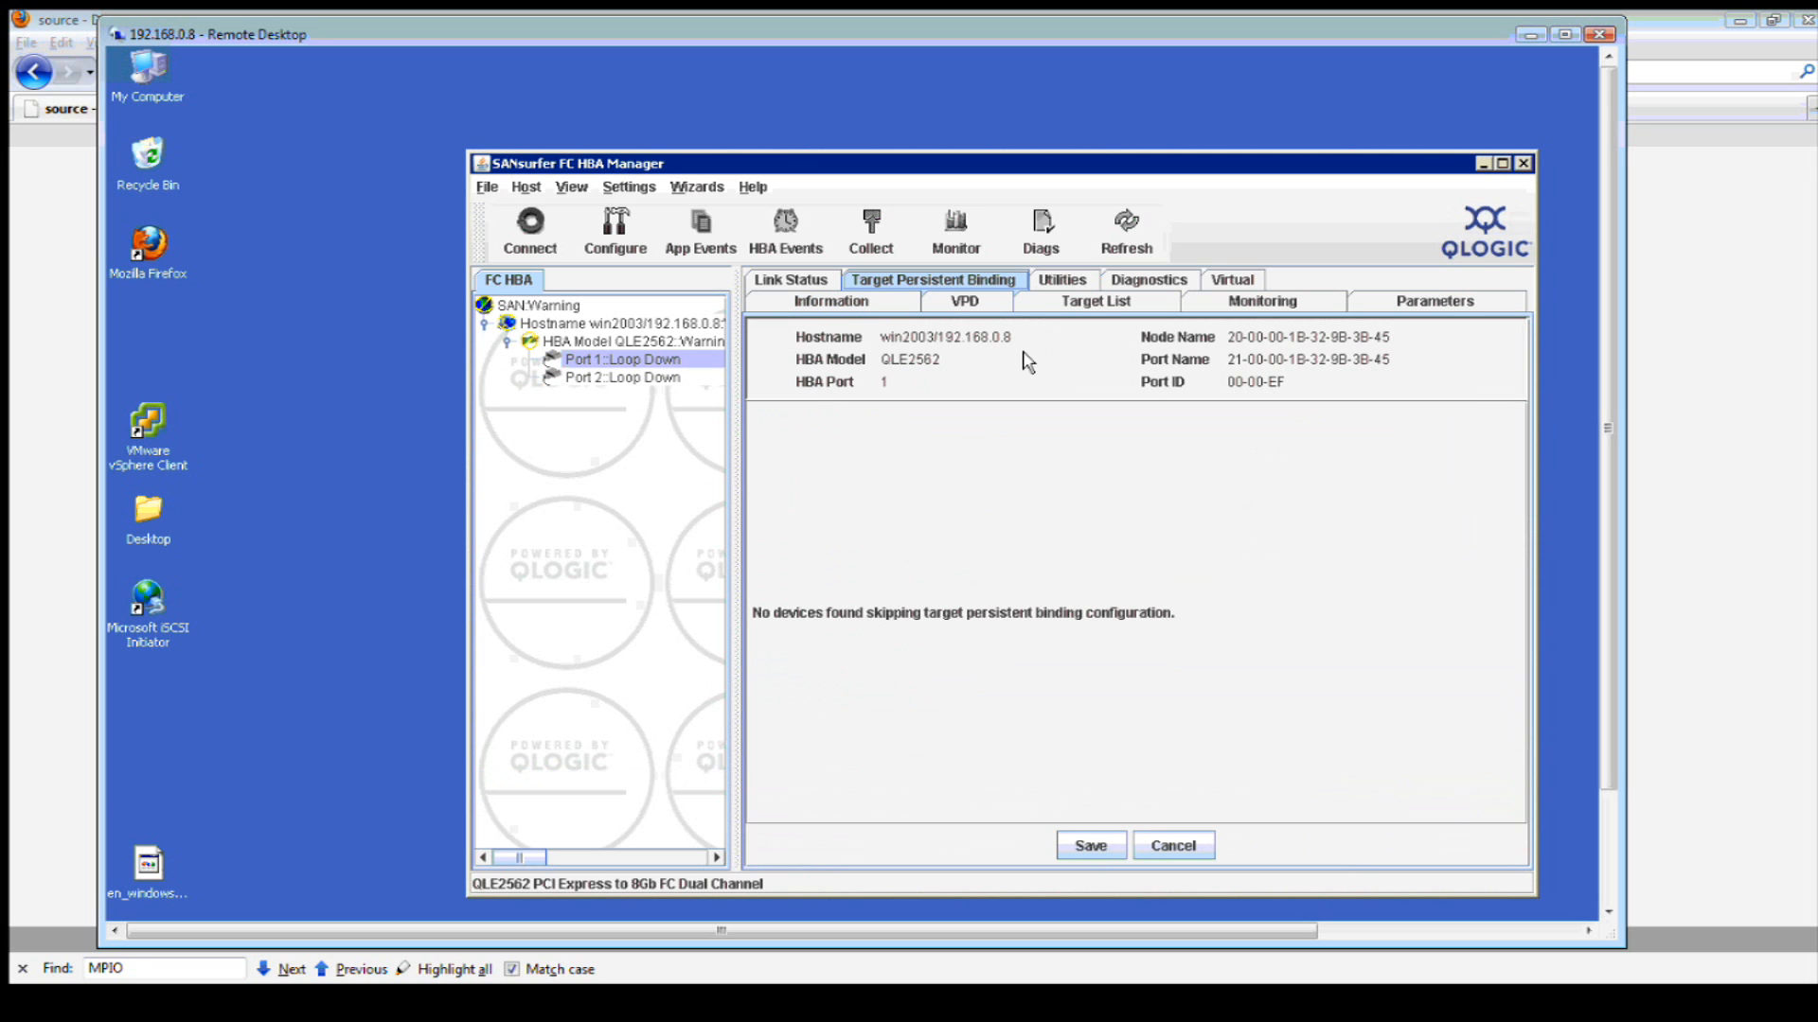
left_click(1060, 304)
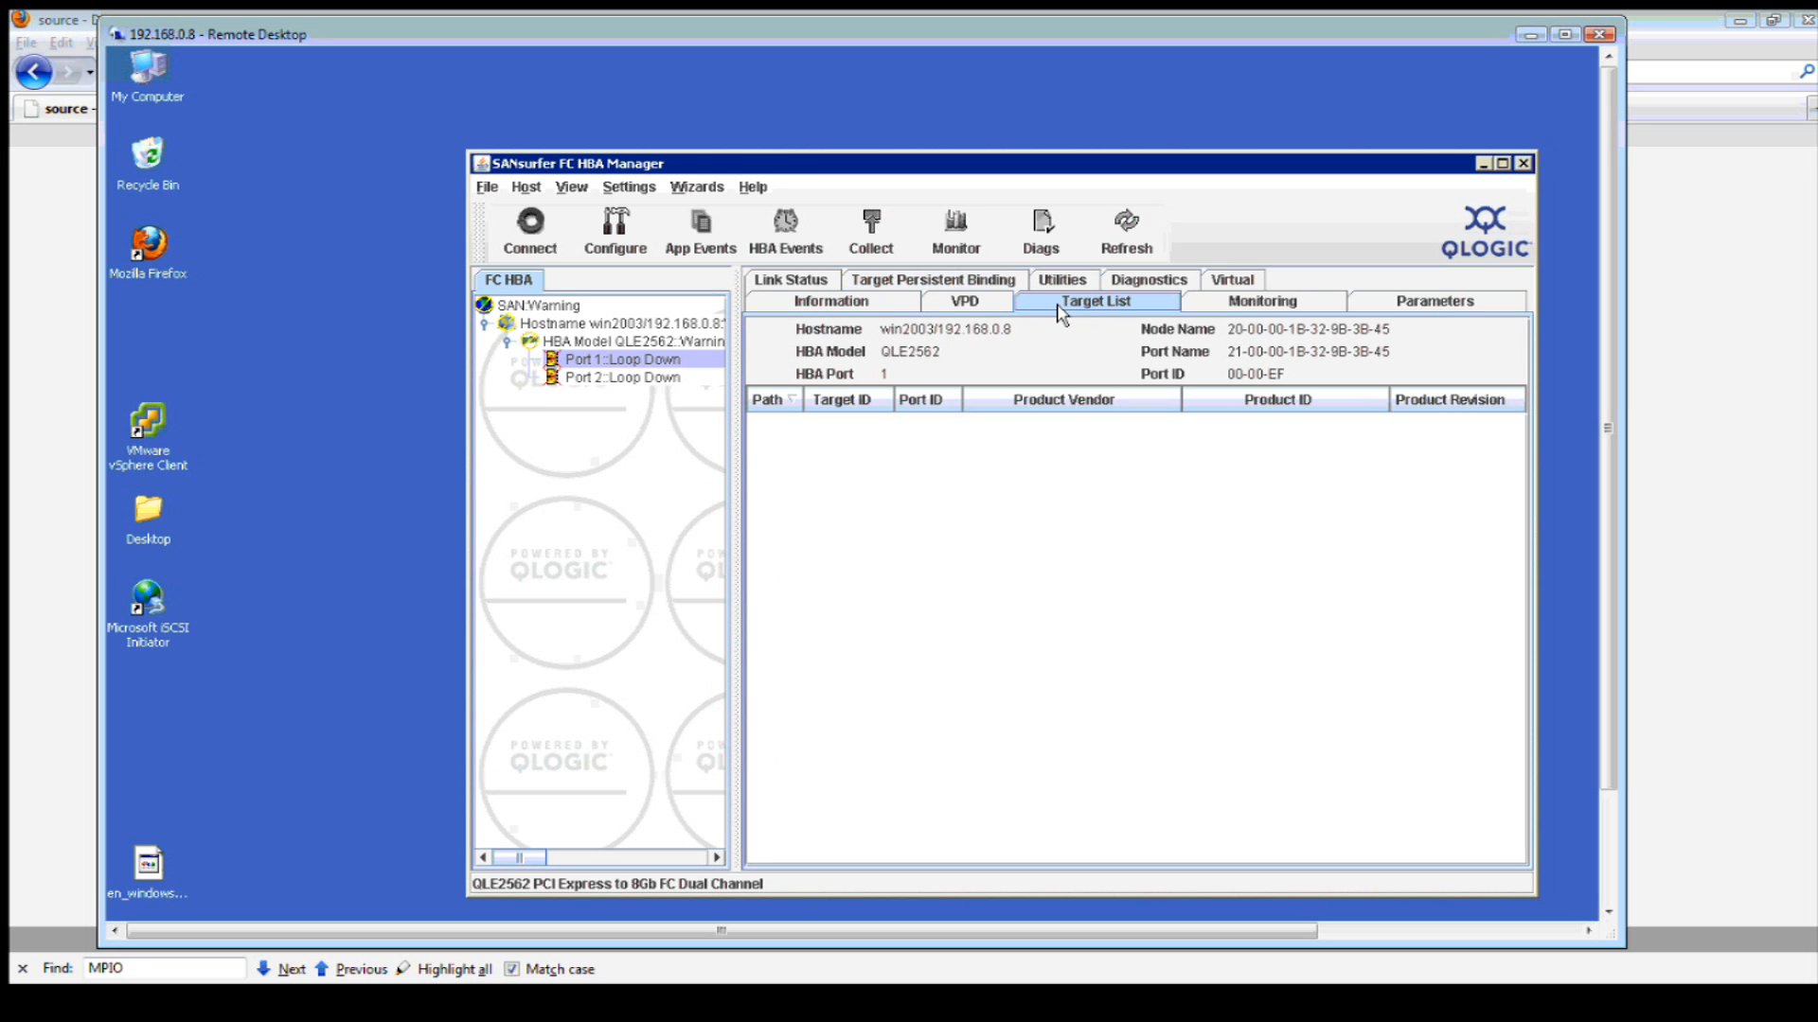
left_click(1150, 282)
left_click(1030, 452)
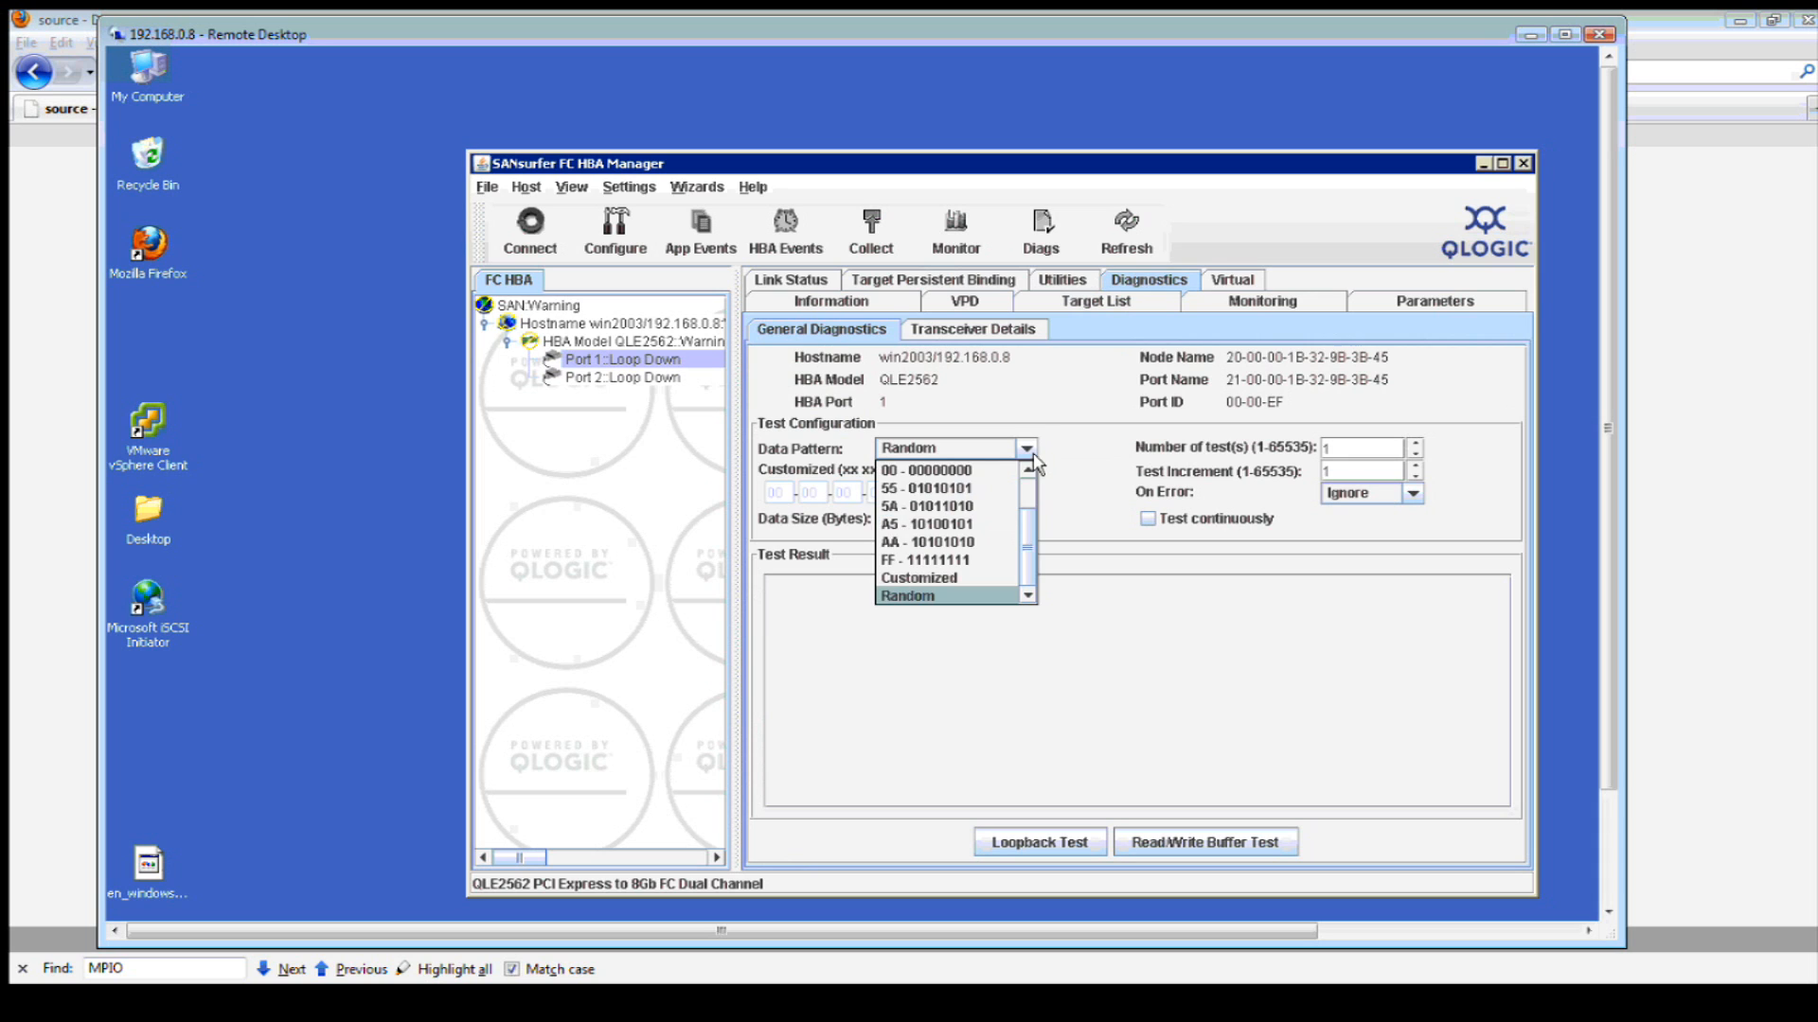
left_click(1082, 453)
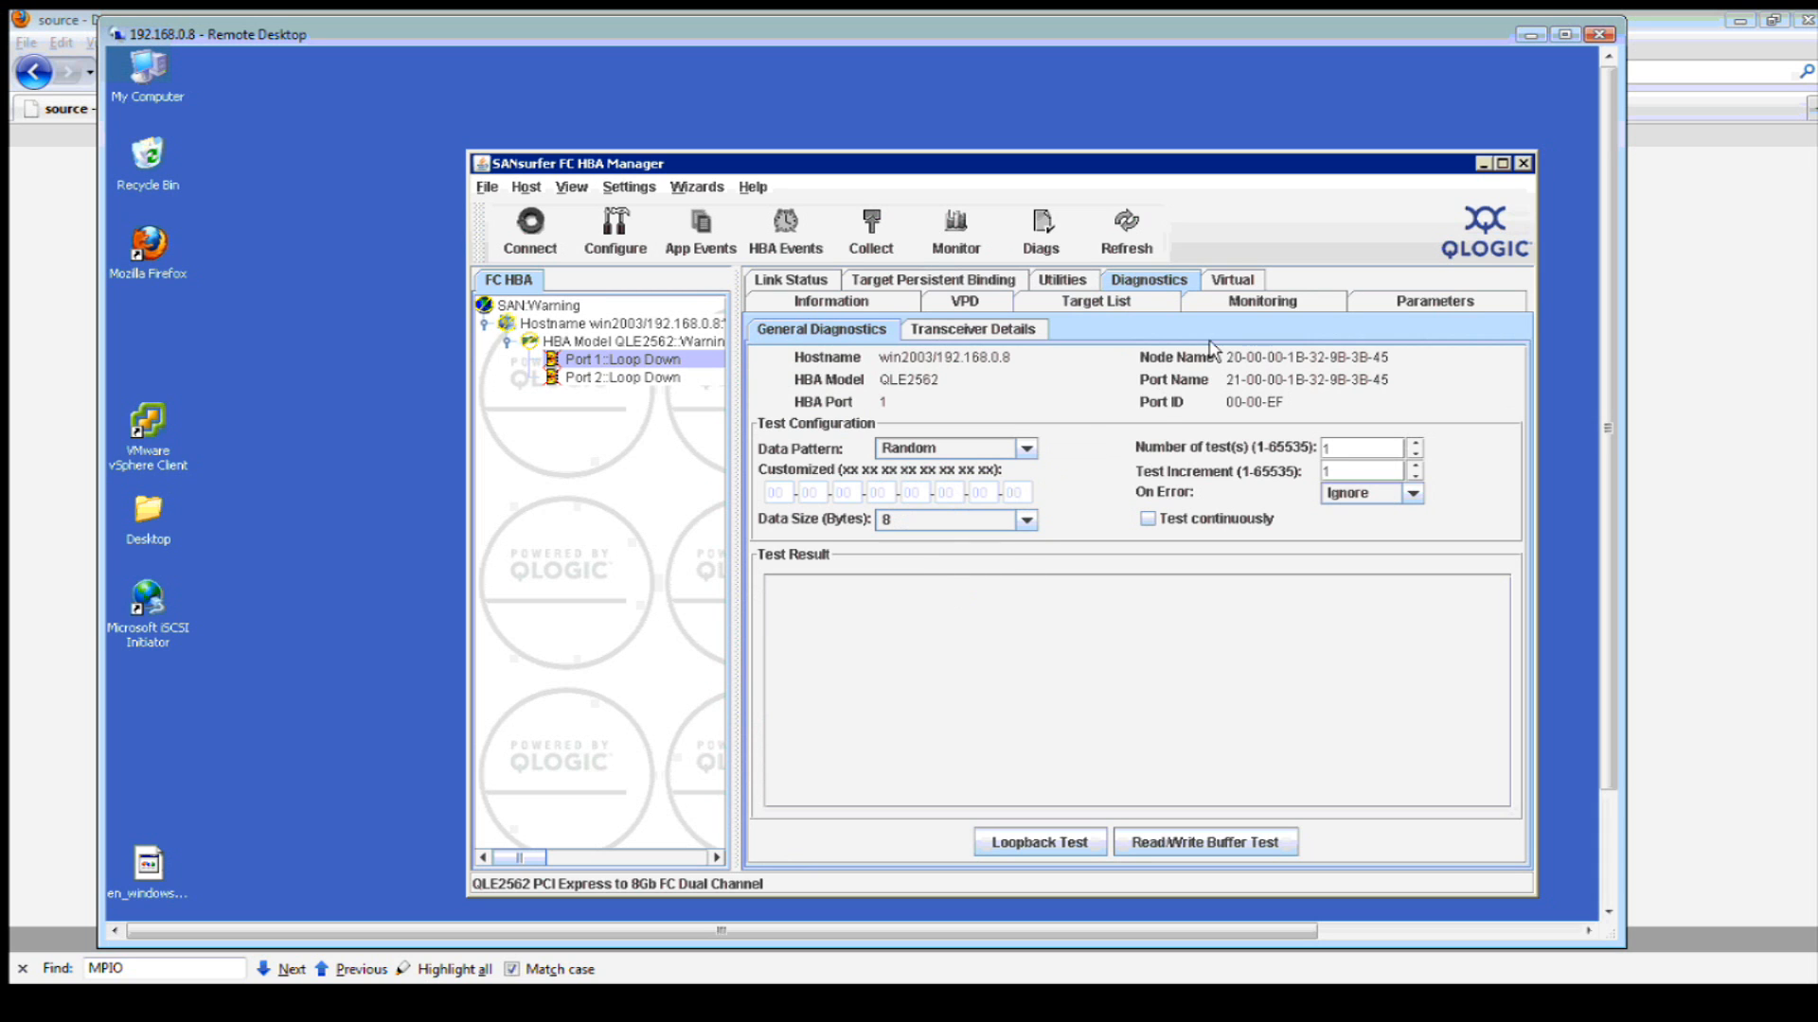
left_click(1065, 311)
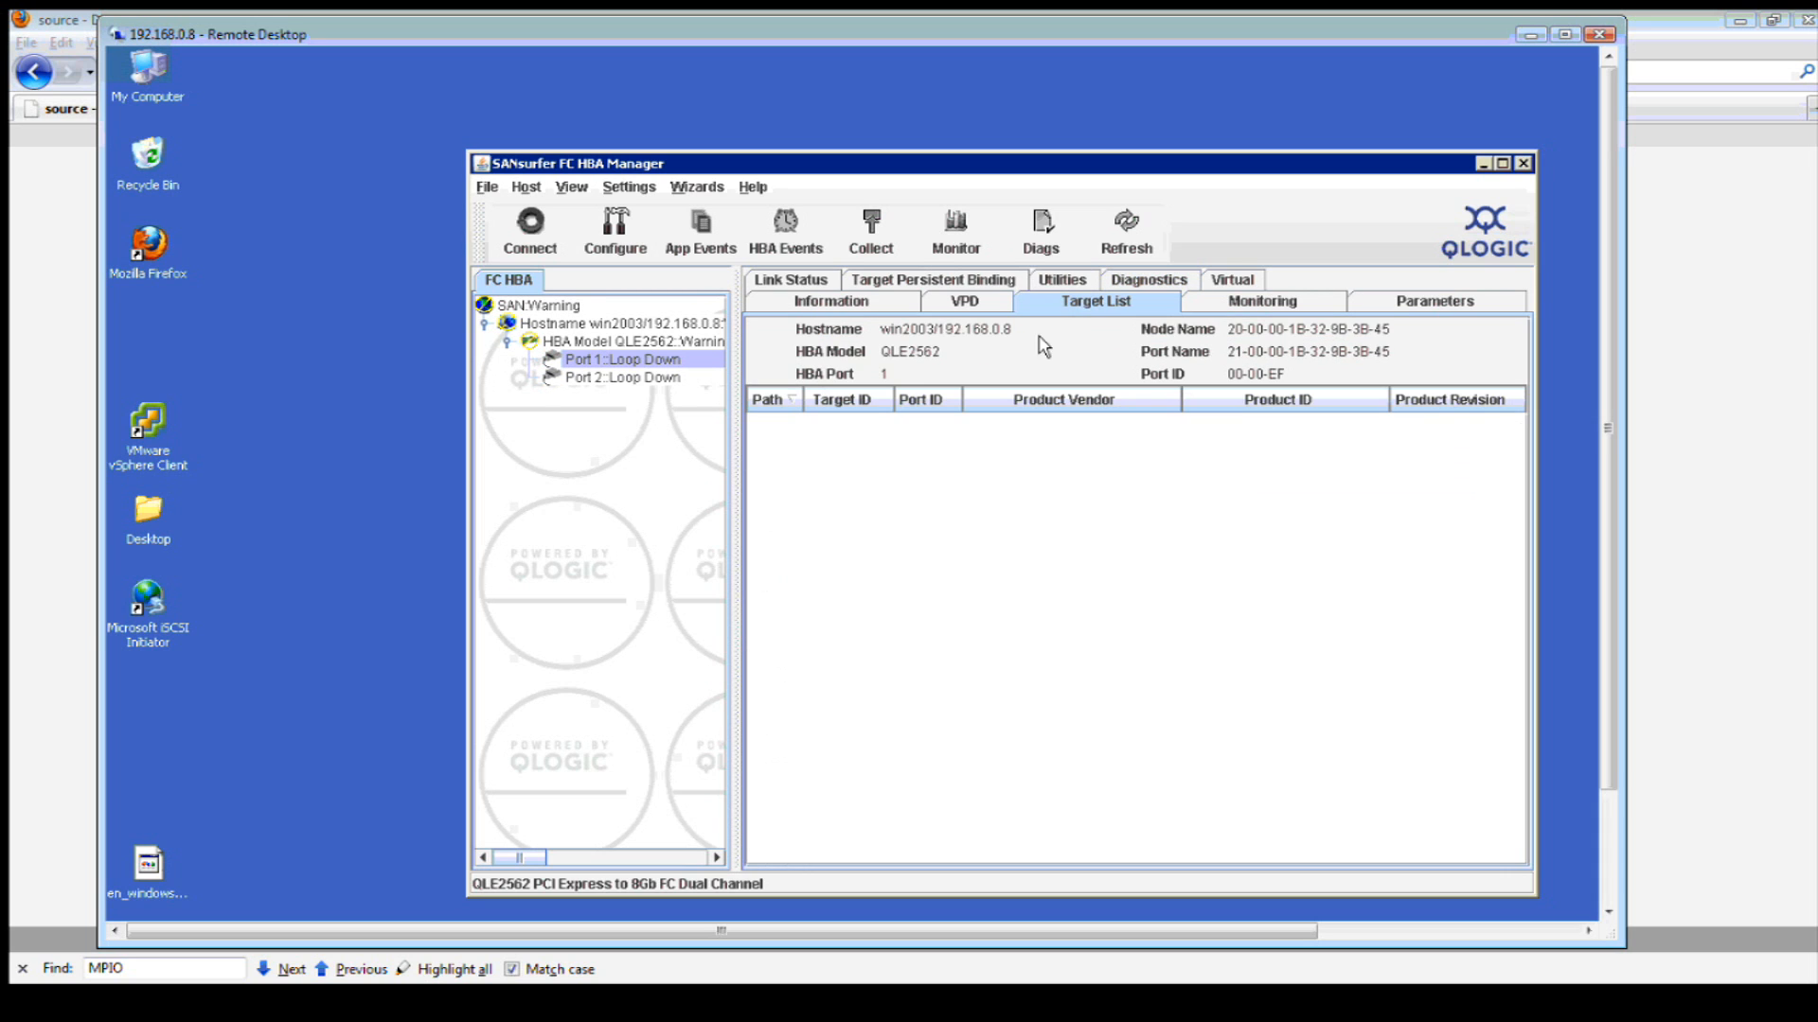
left_click(635, 344)
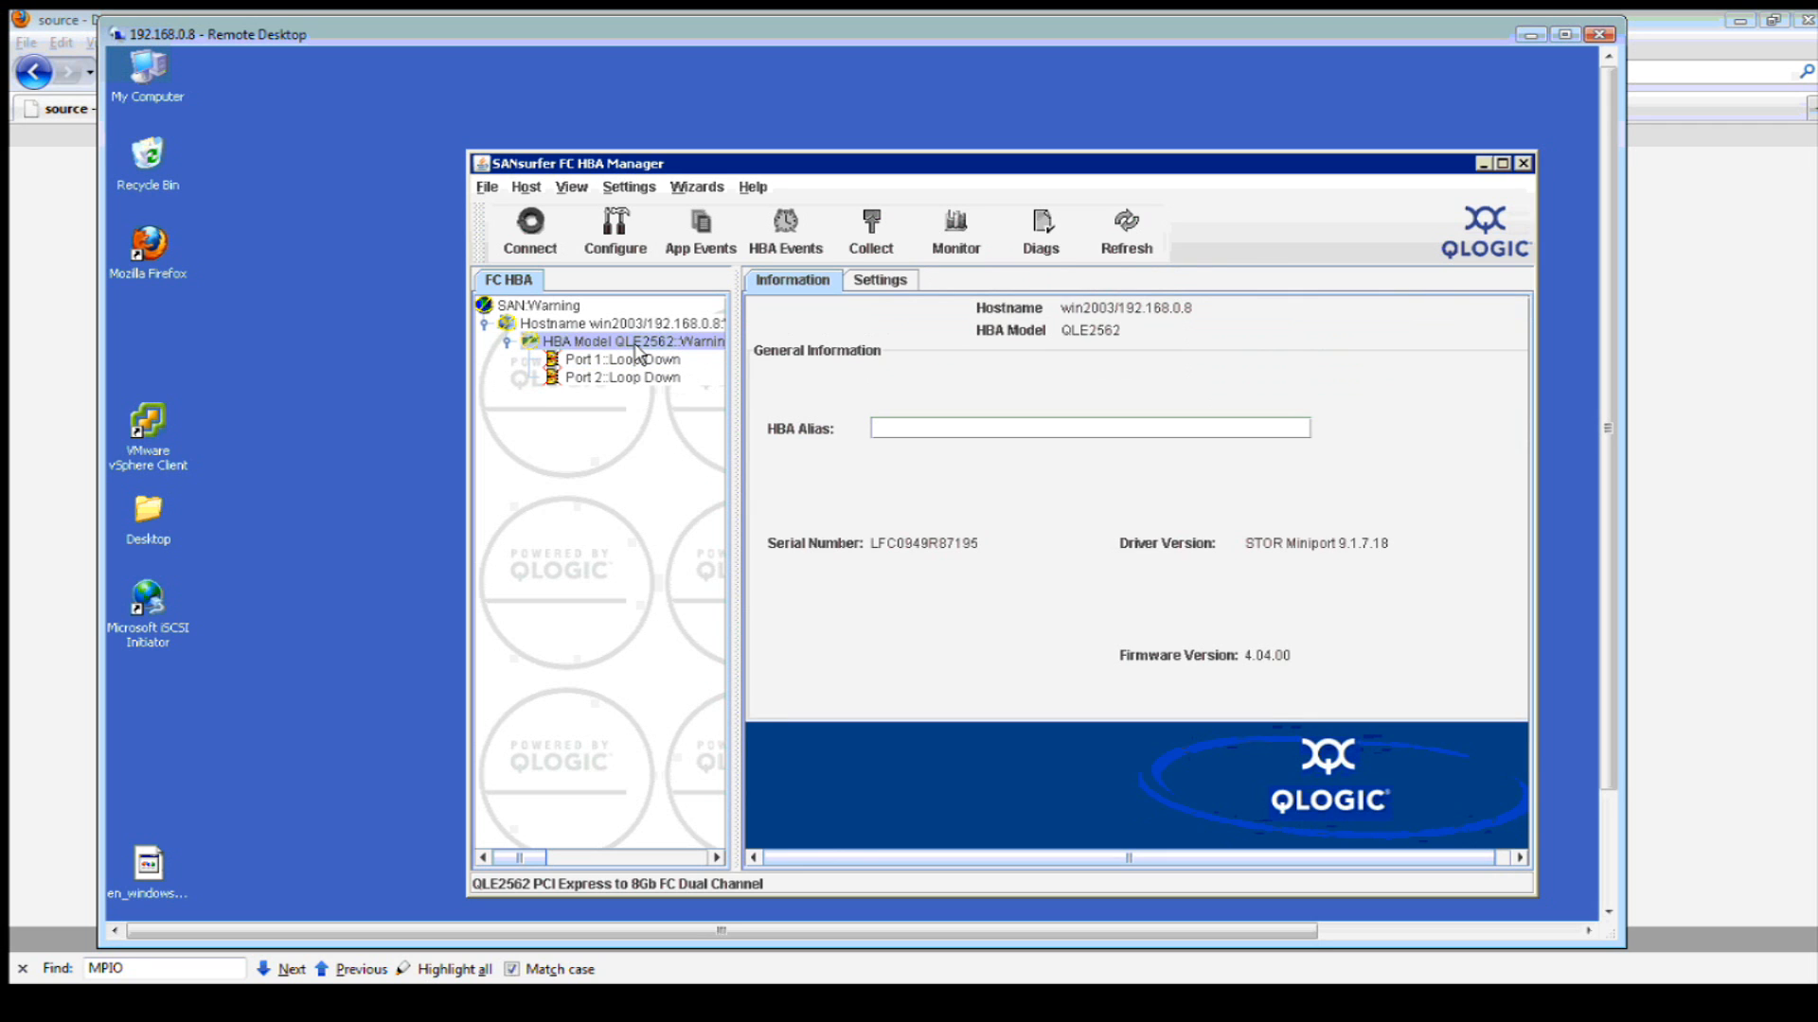
- Try configuring the QLE2562 adapter twice, dismissing the no-fibre-devices error each time
right_click(636, 349)
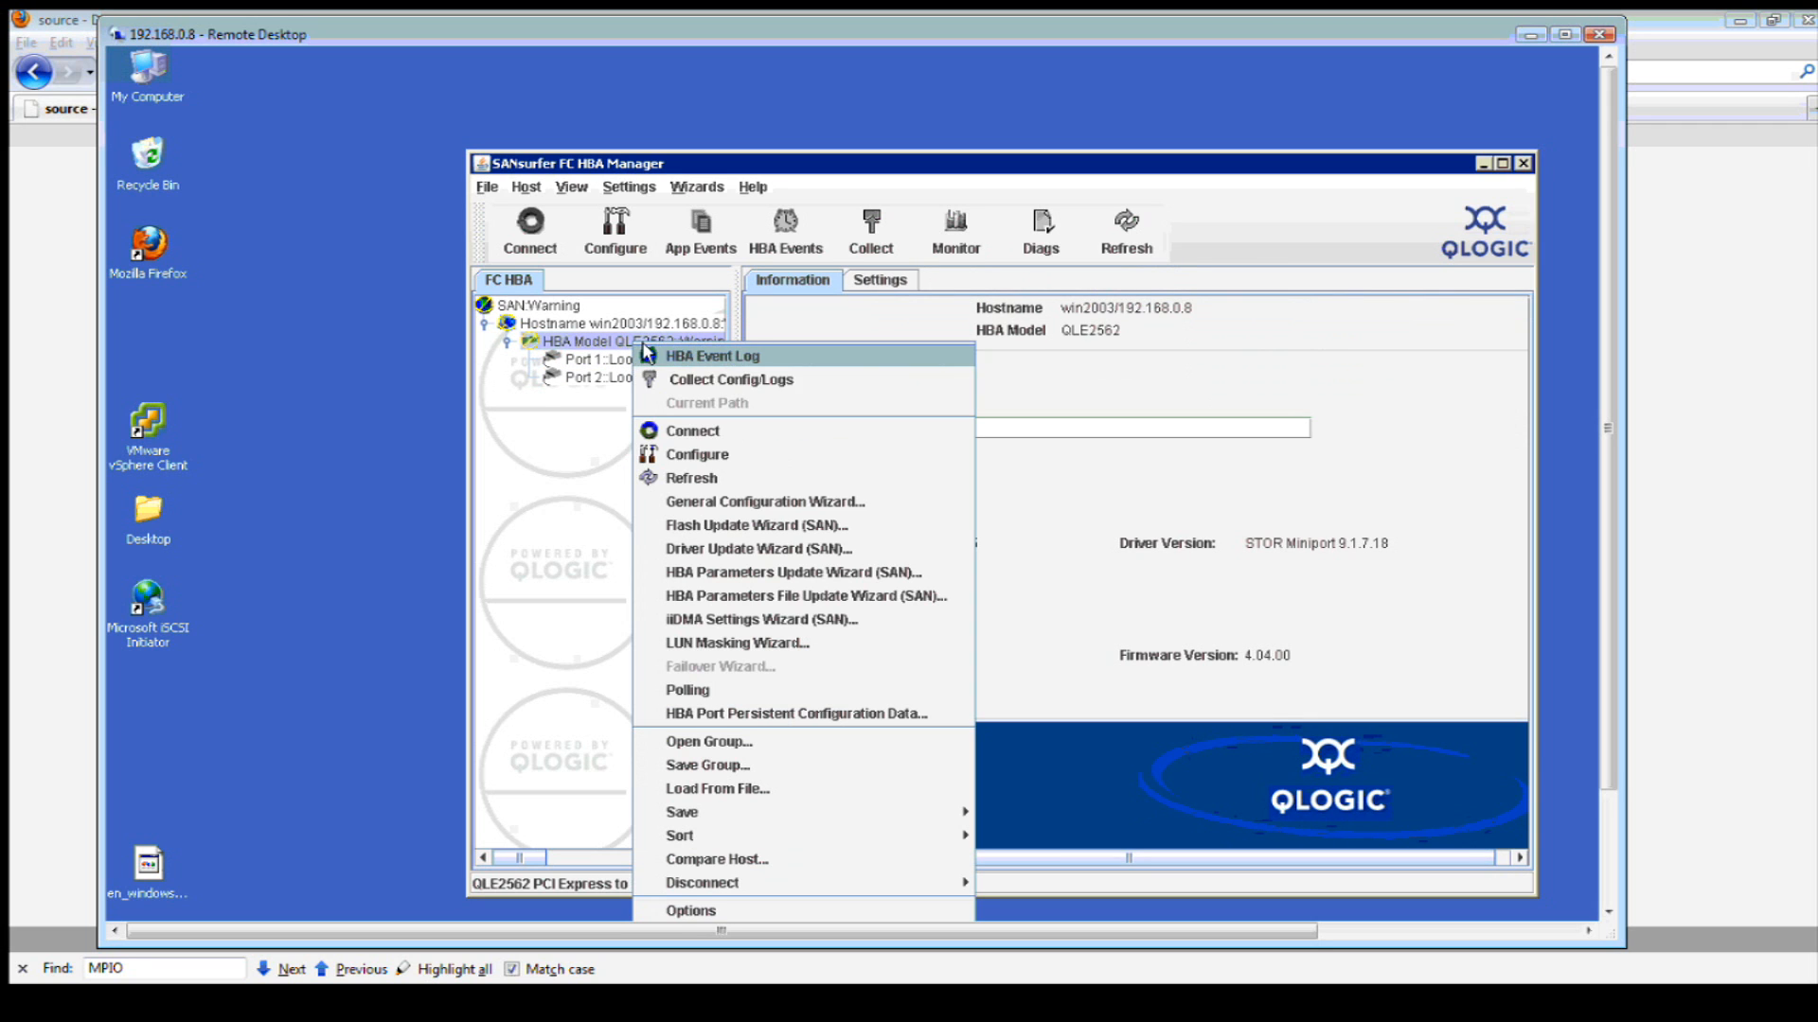
left_click(744, 456)
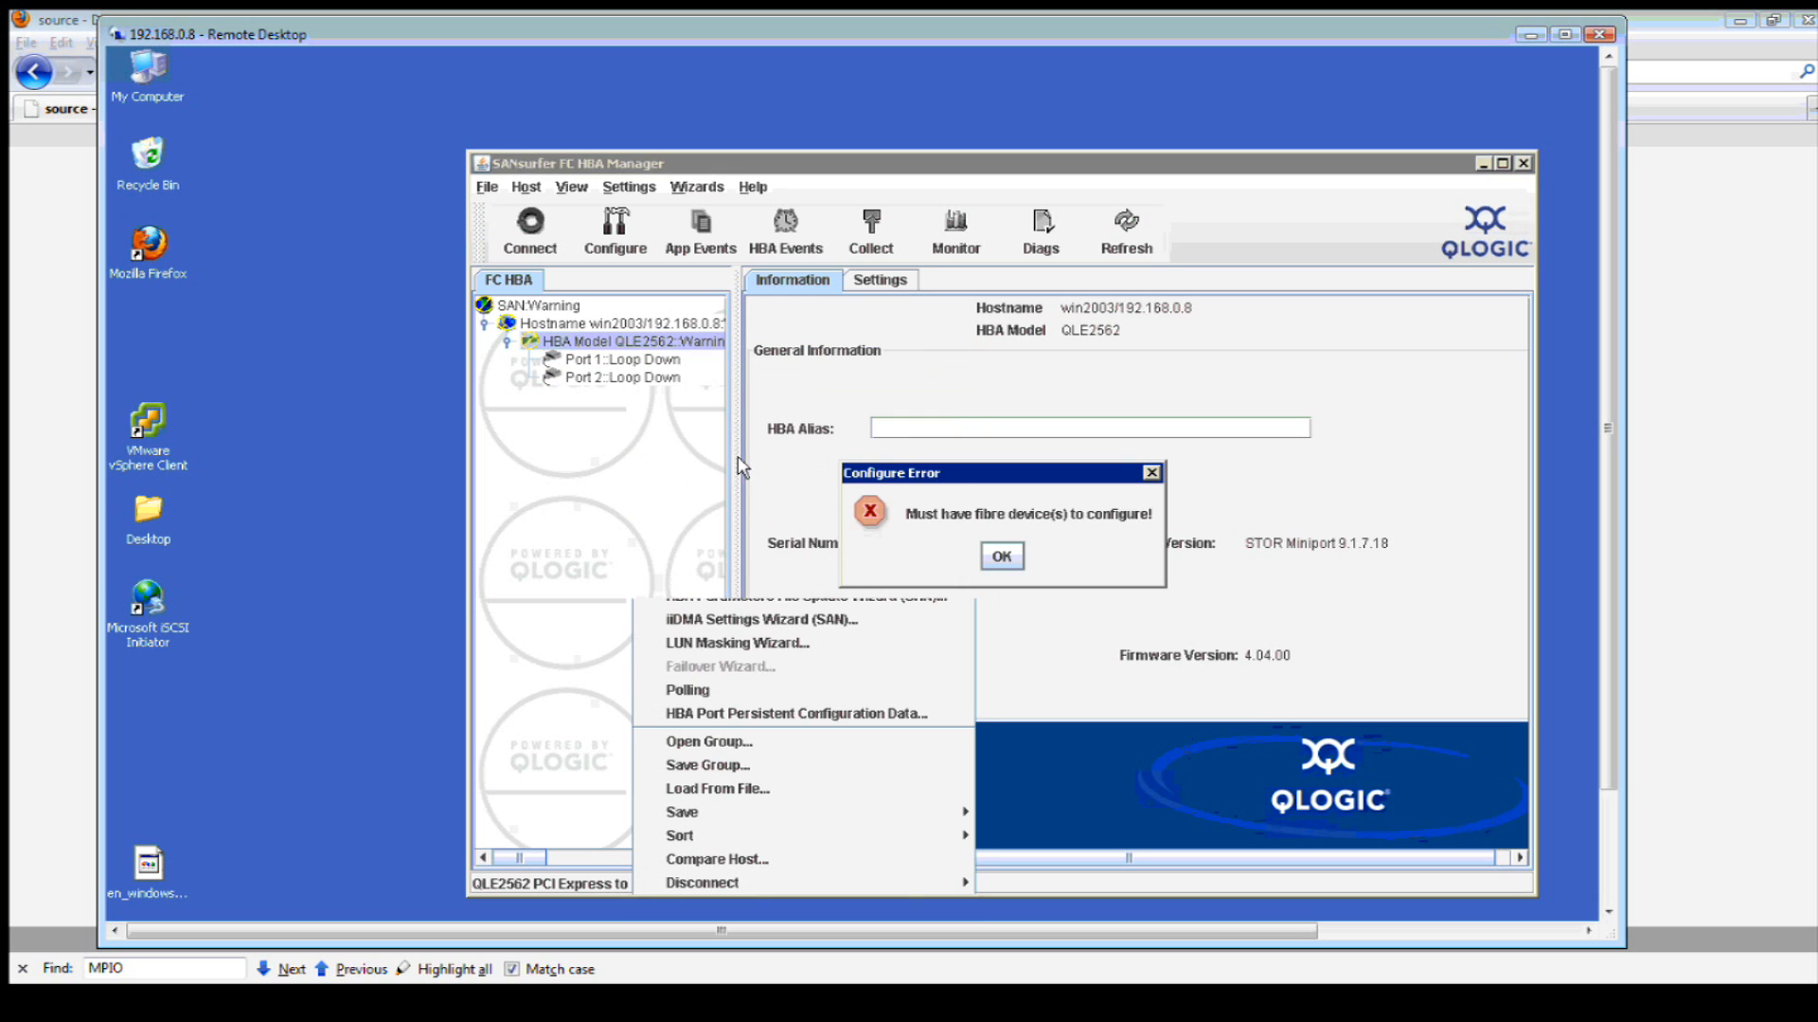
left_click(1001, 557)
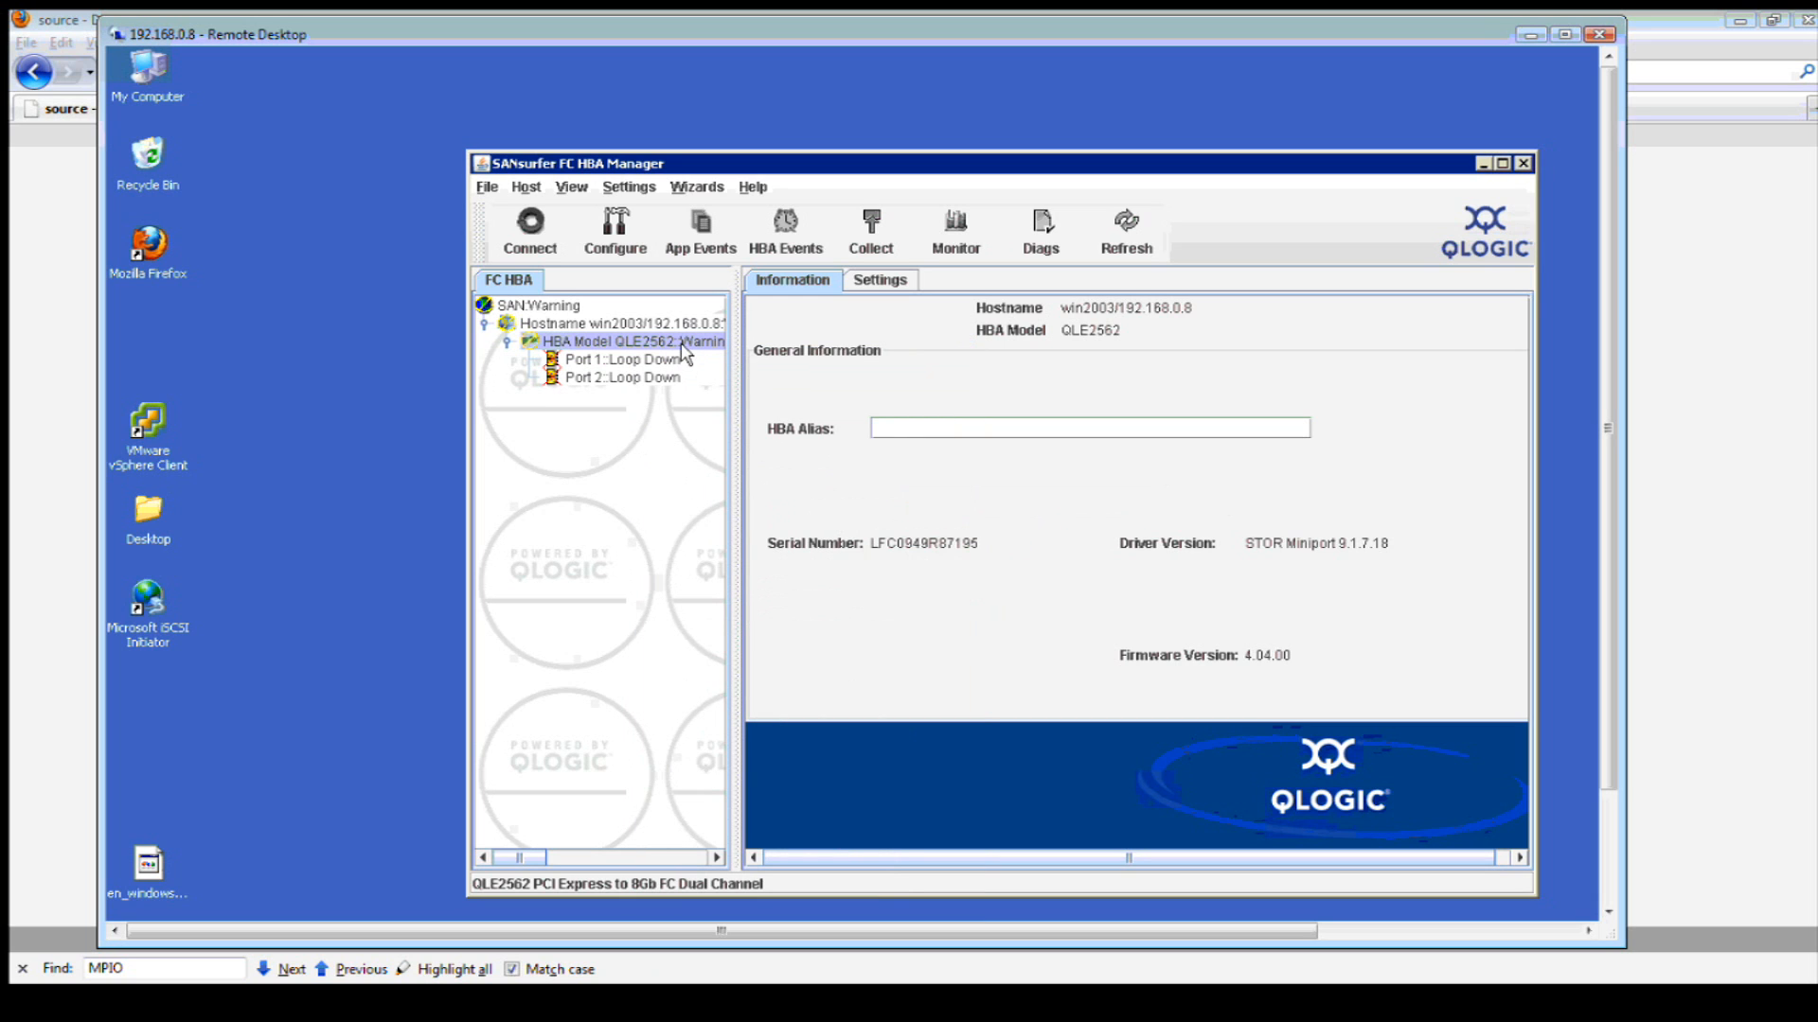
left_click(585, 258)
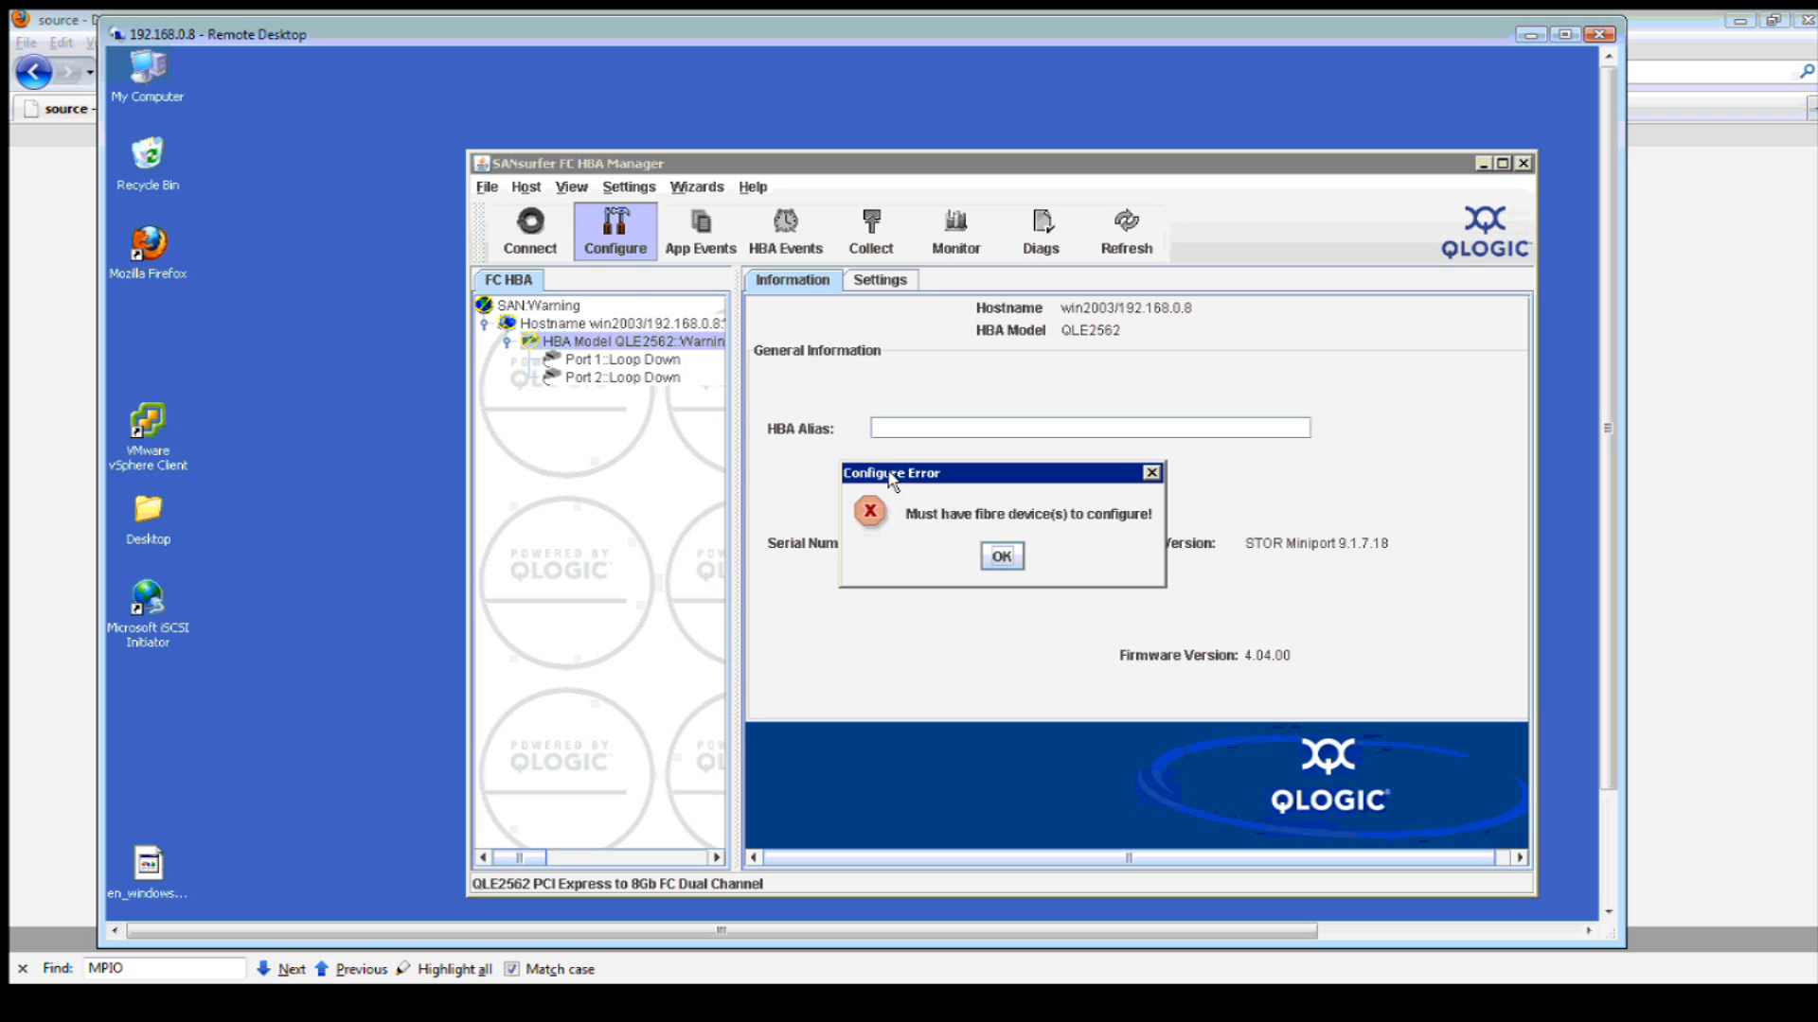
left_click(1010, 562)
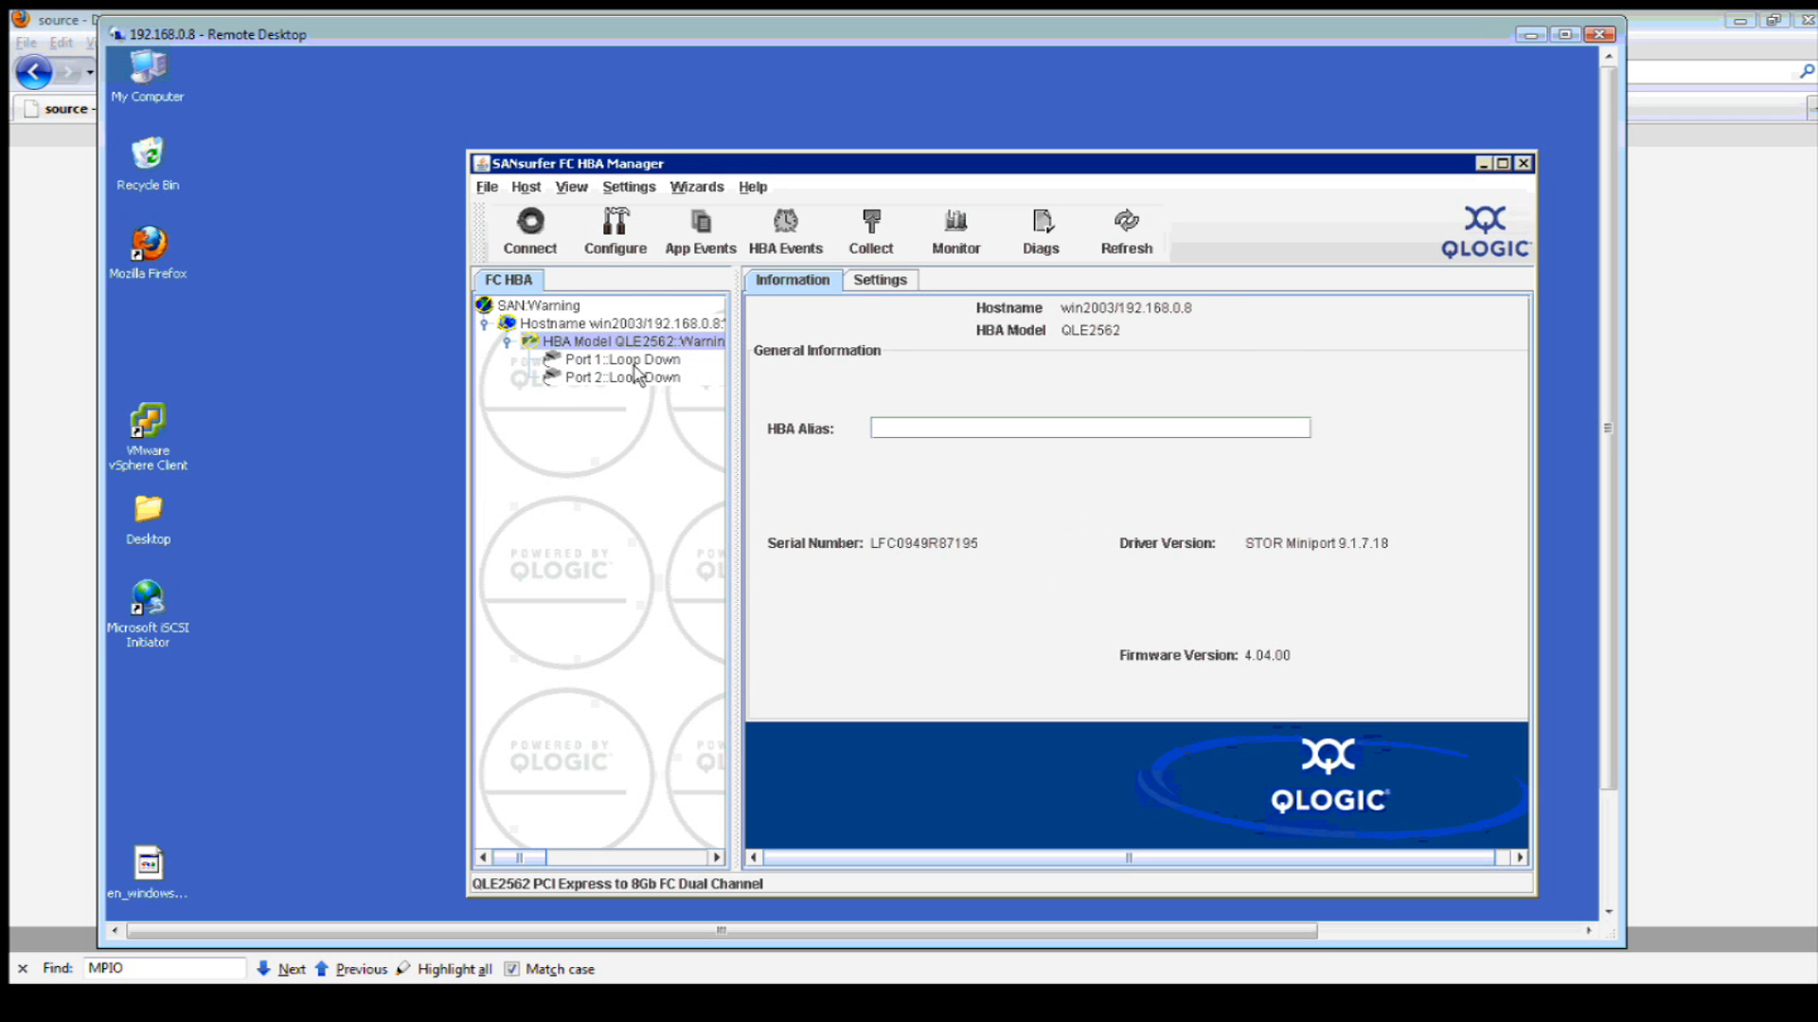
- Recheck Port 1 and the adapter, then return to Open-E's FC Default group page in Firefox
left_click(620, 361)
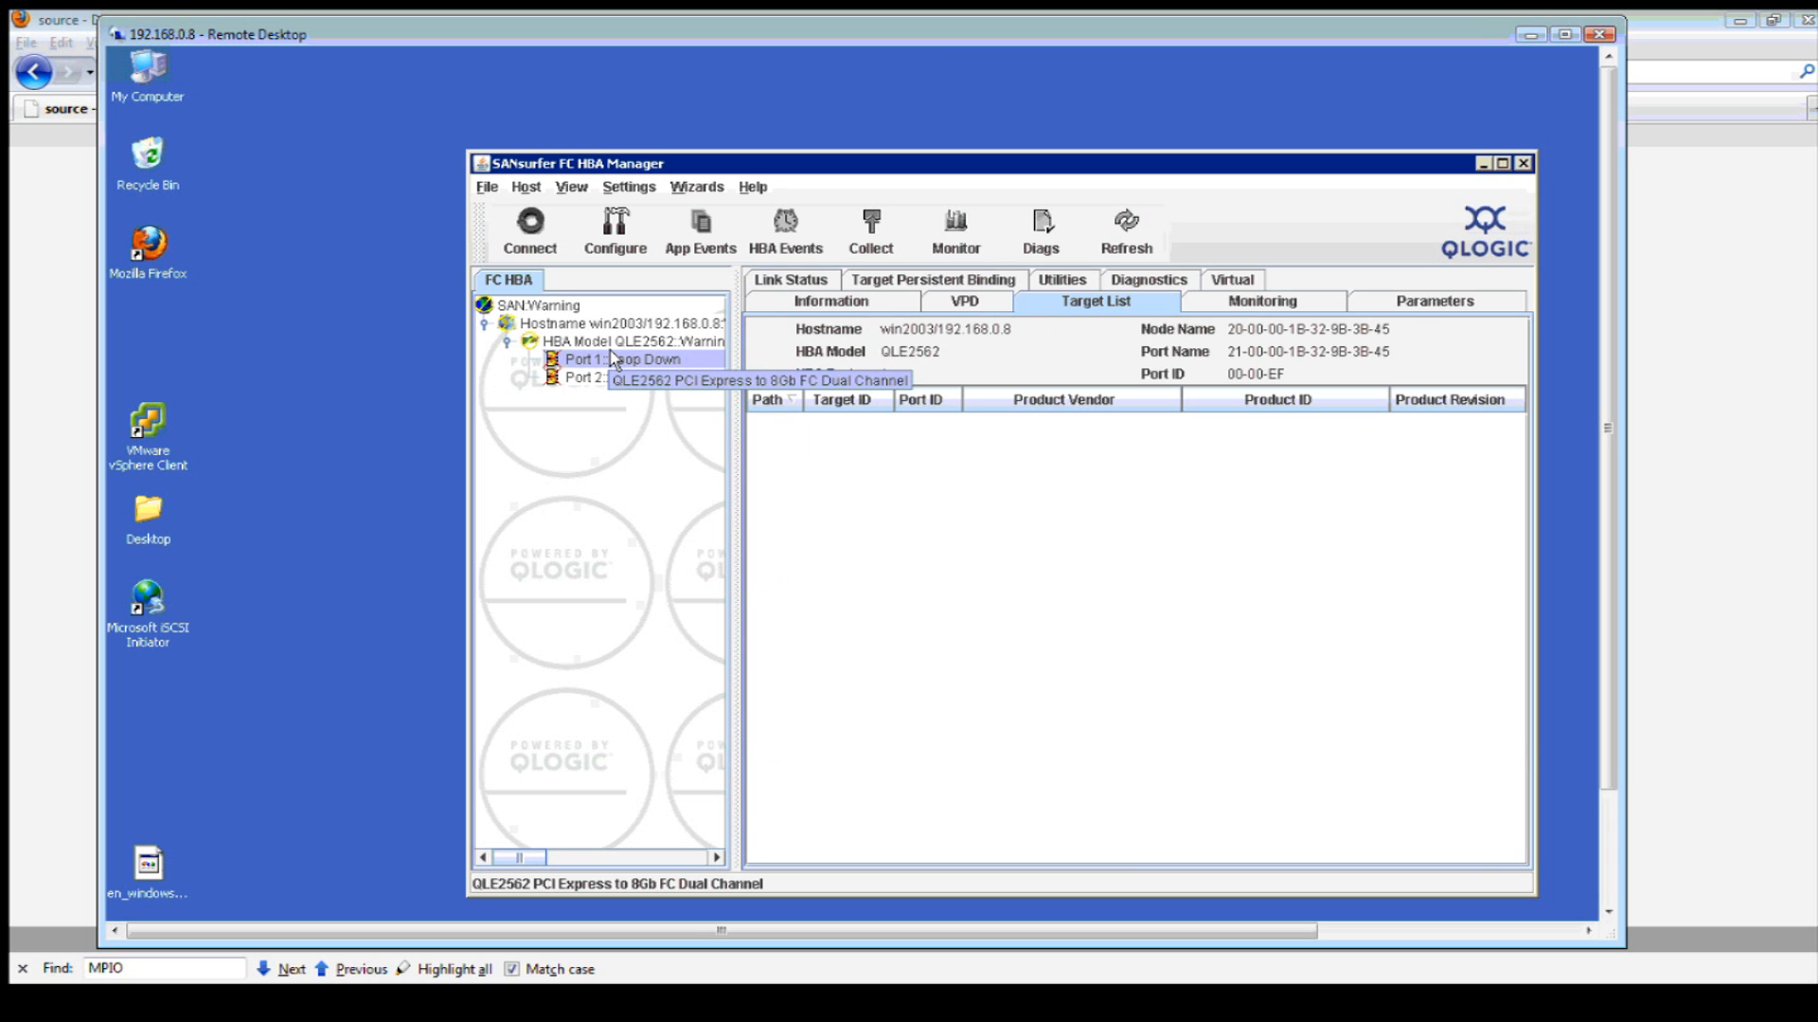
left_click(606, 346)
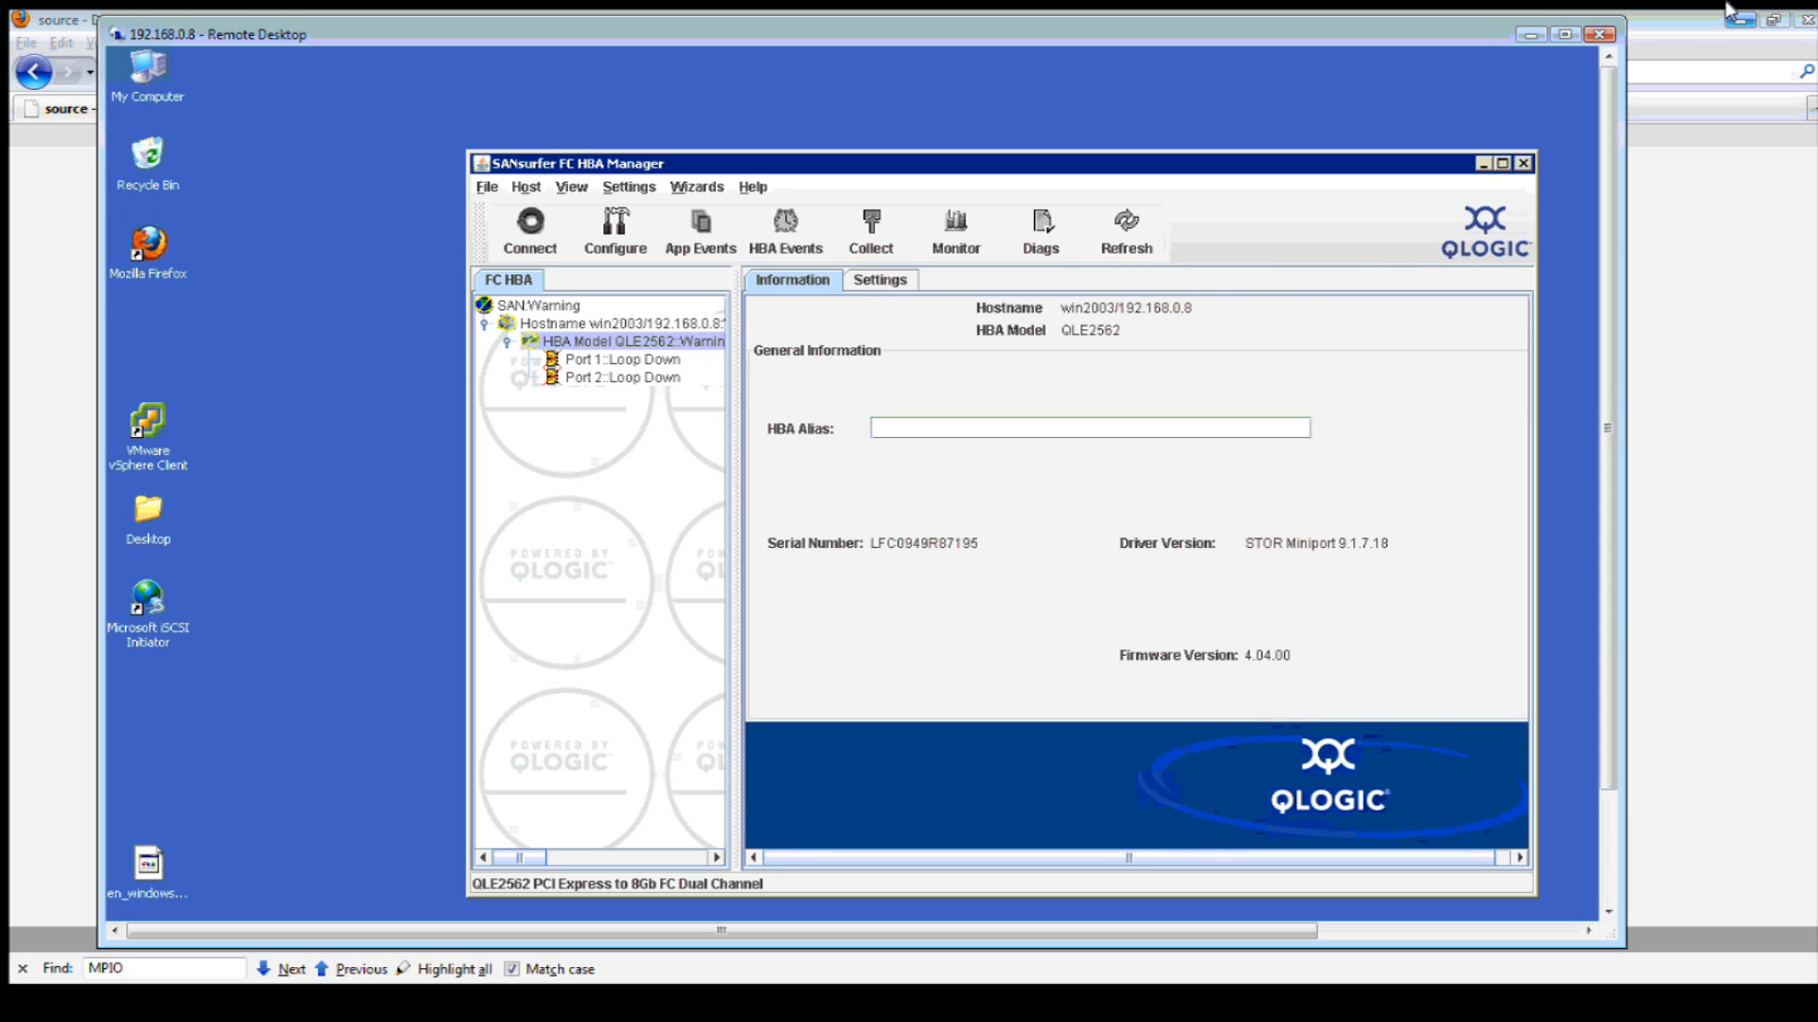
left_click(280, 1013)
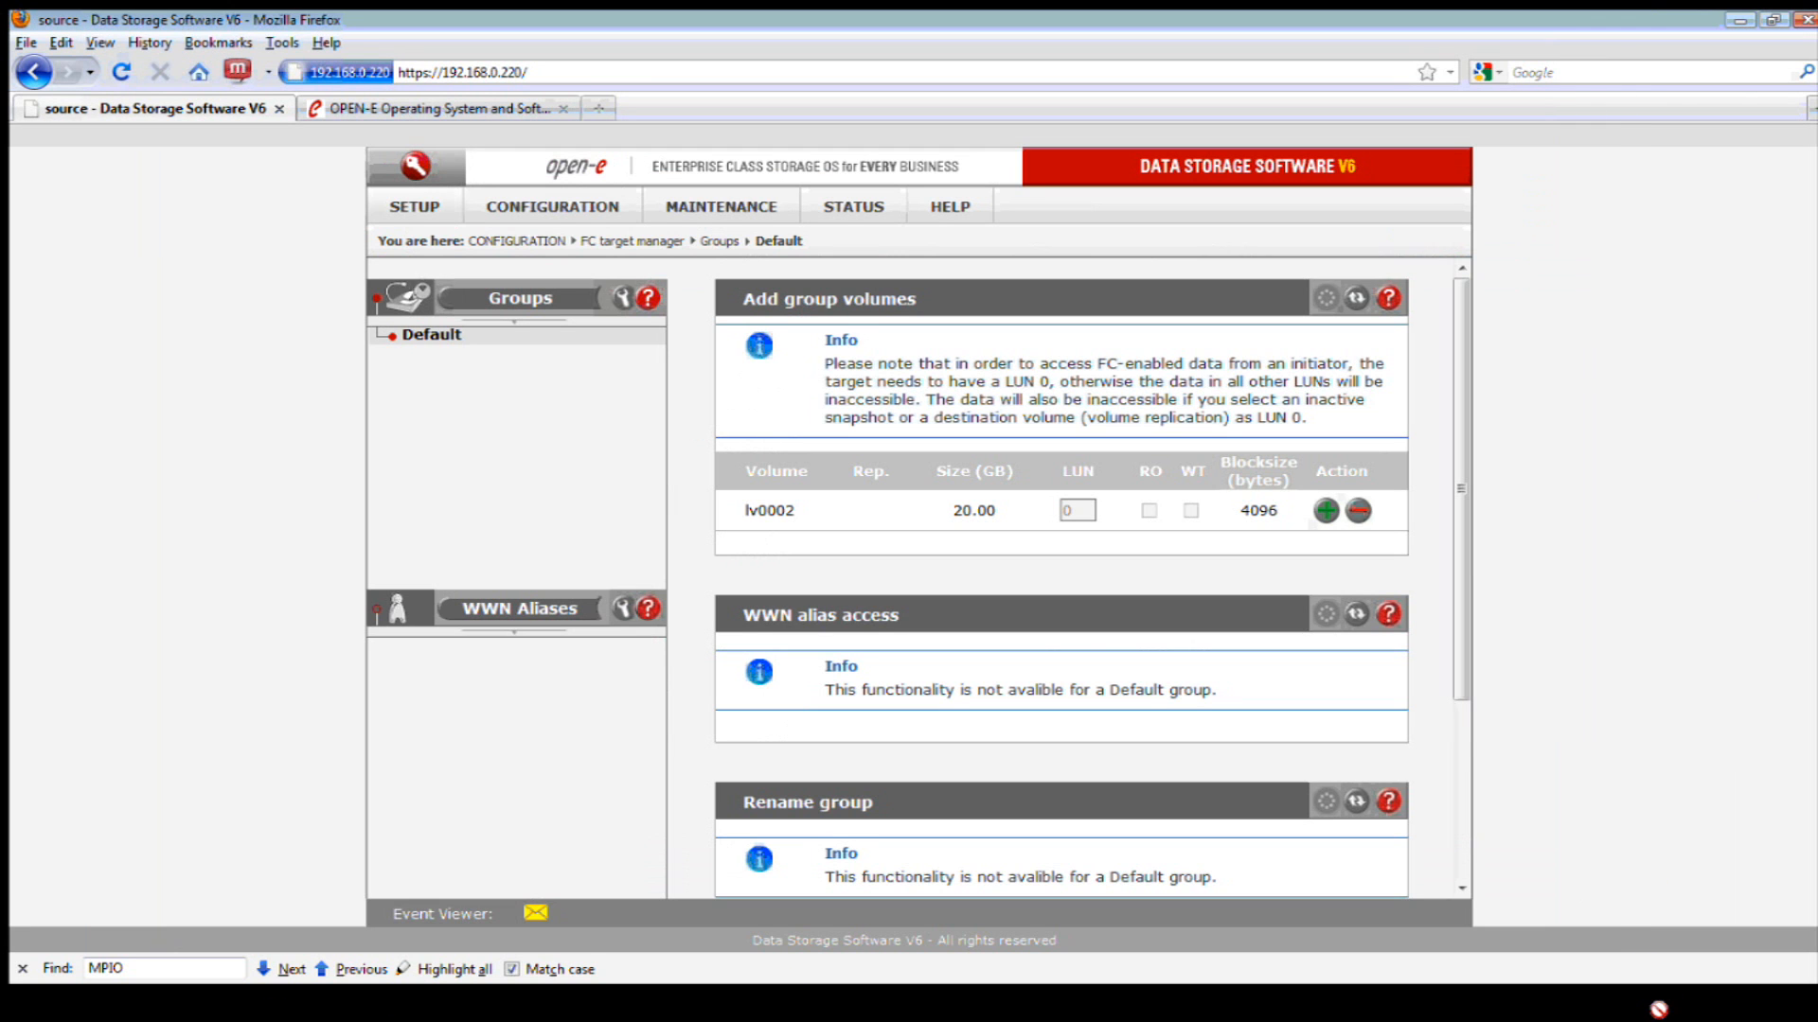
left_click(1659, 1010)
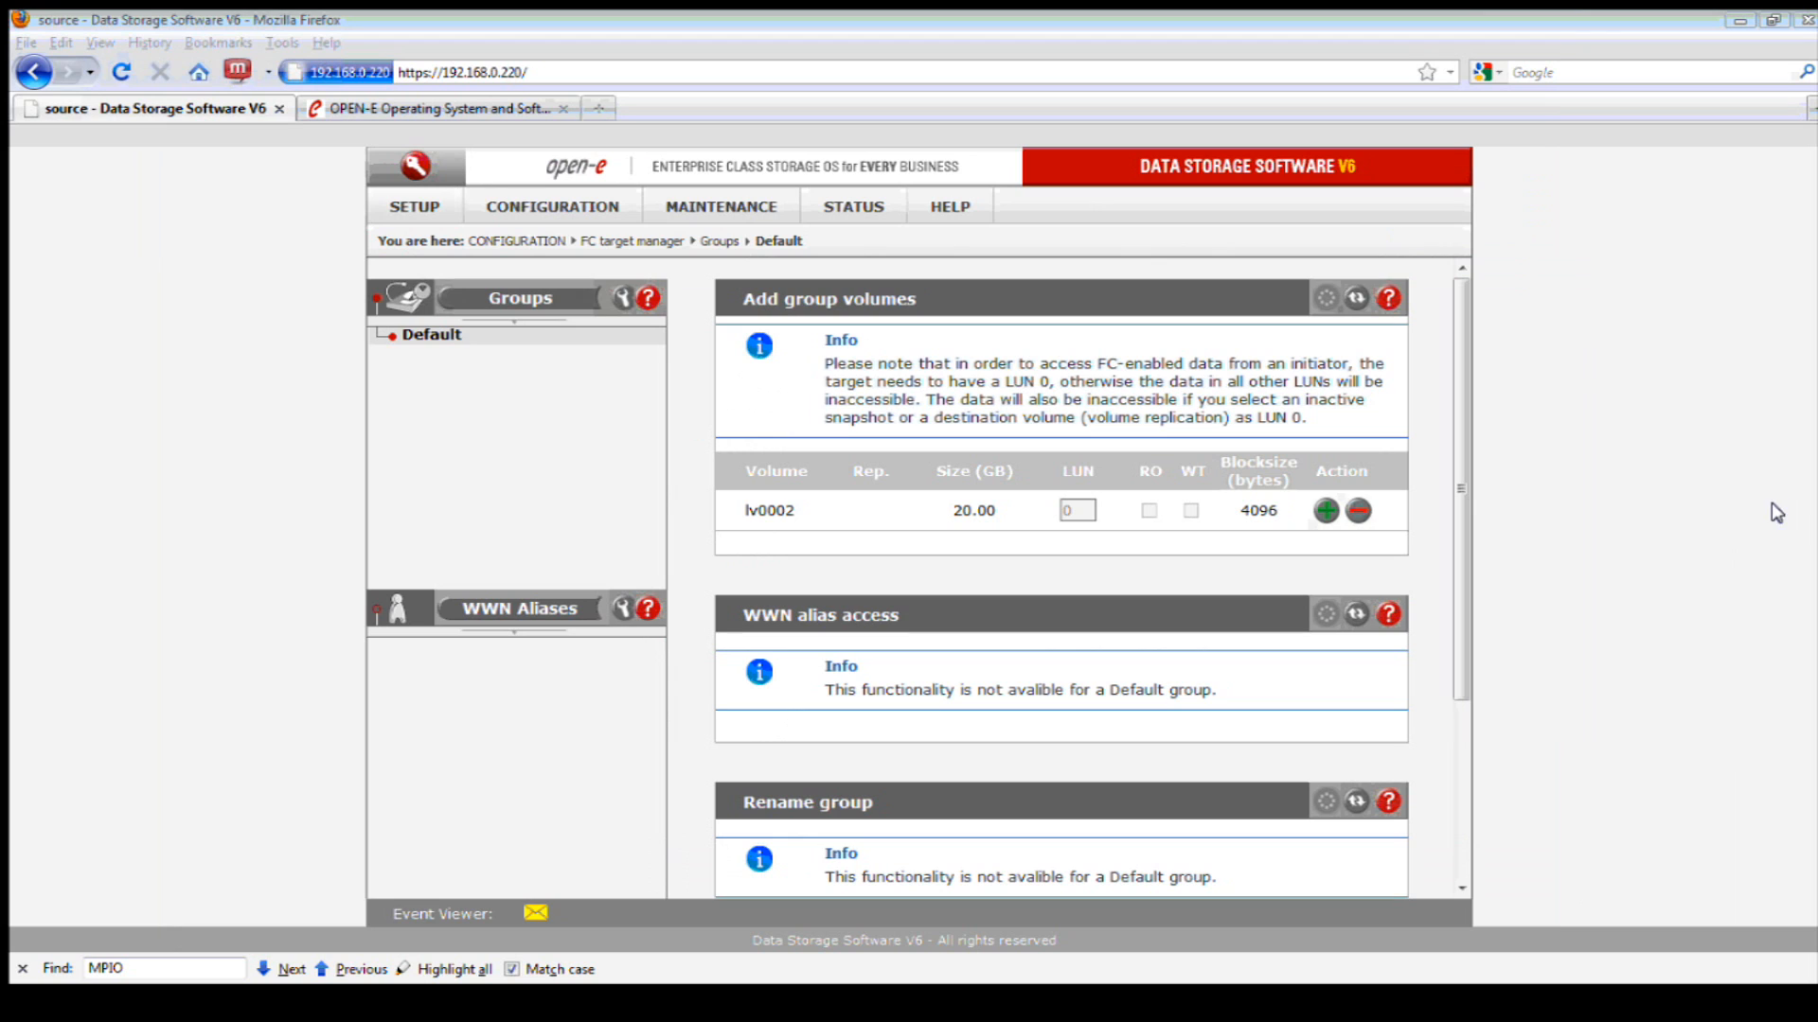
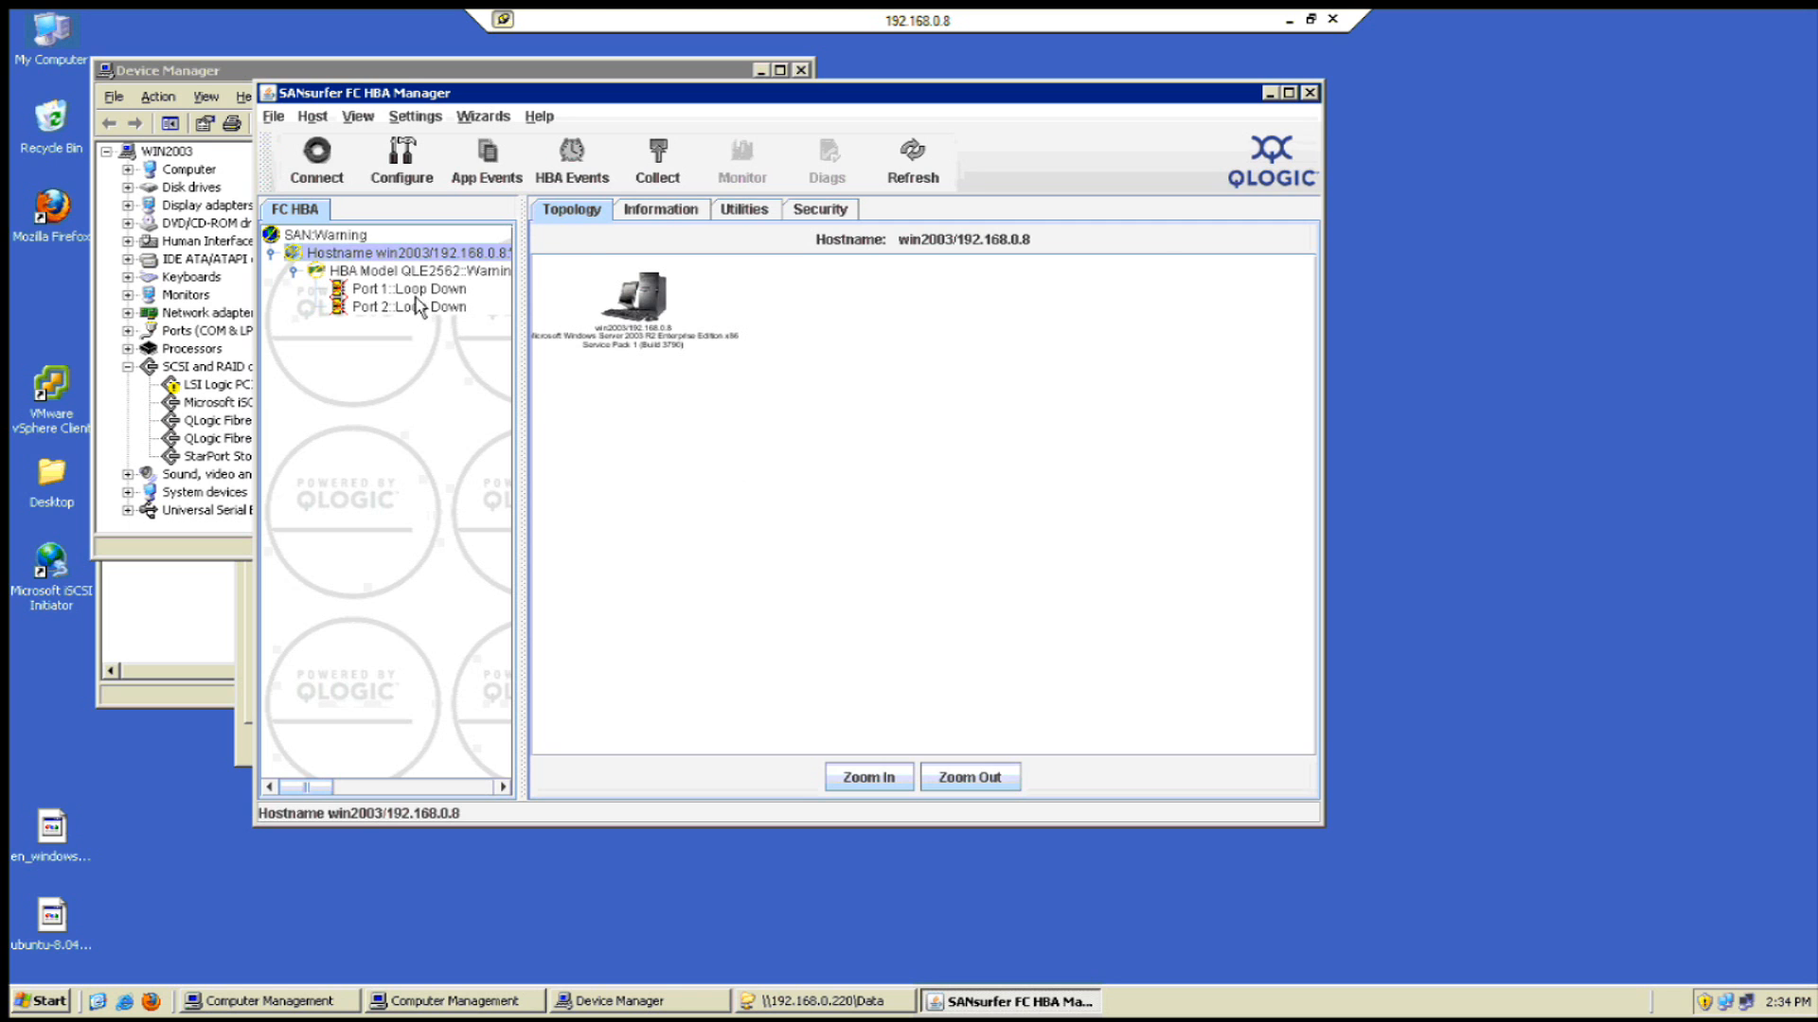
- Review Port 1's information, Link Failure count, product data and target list, ending on HBA Parameters
left_click(408, 289)
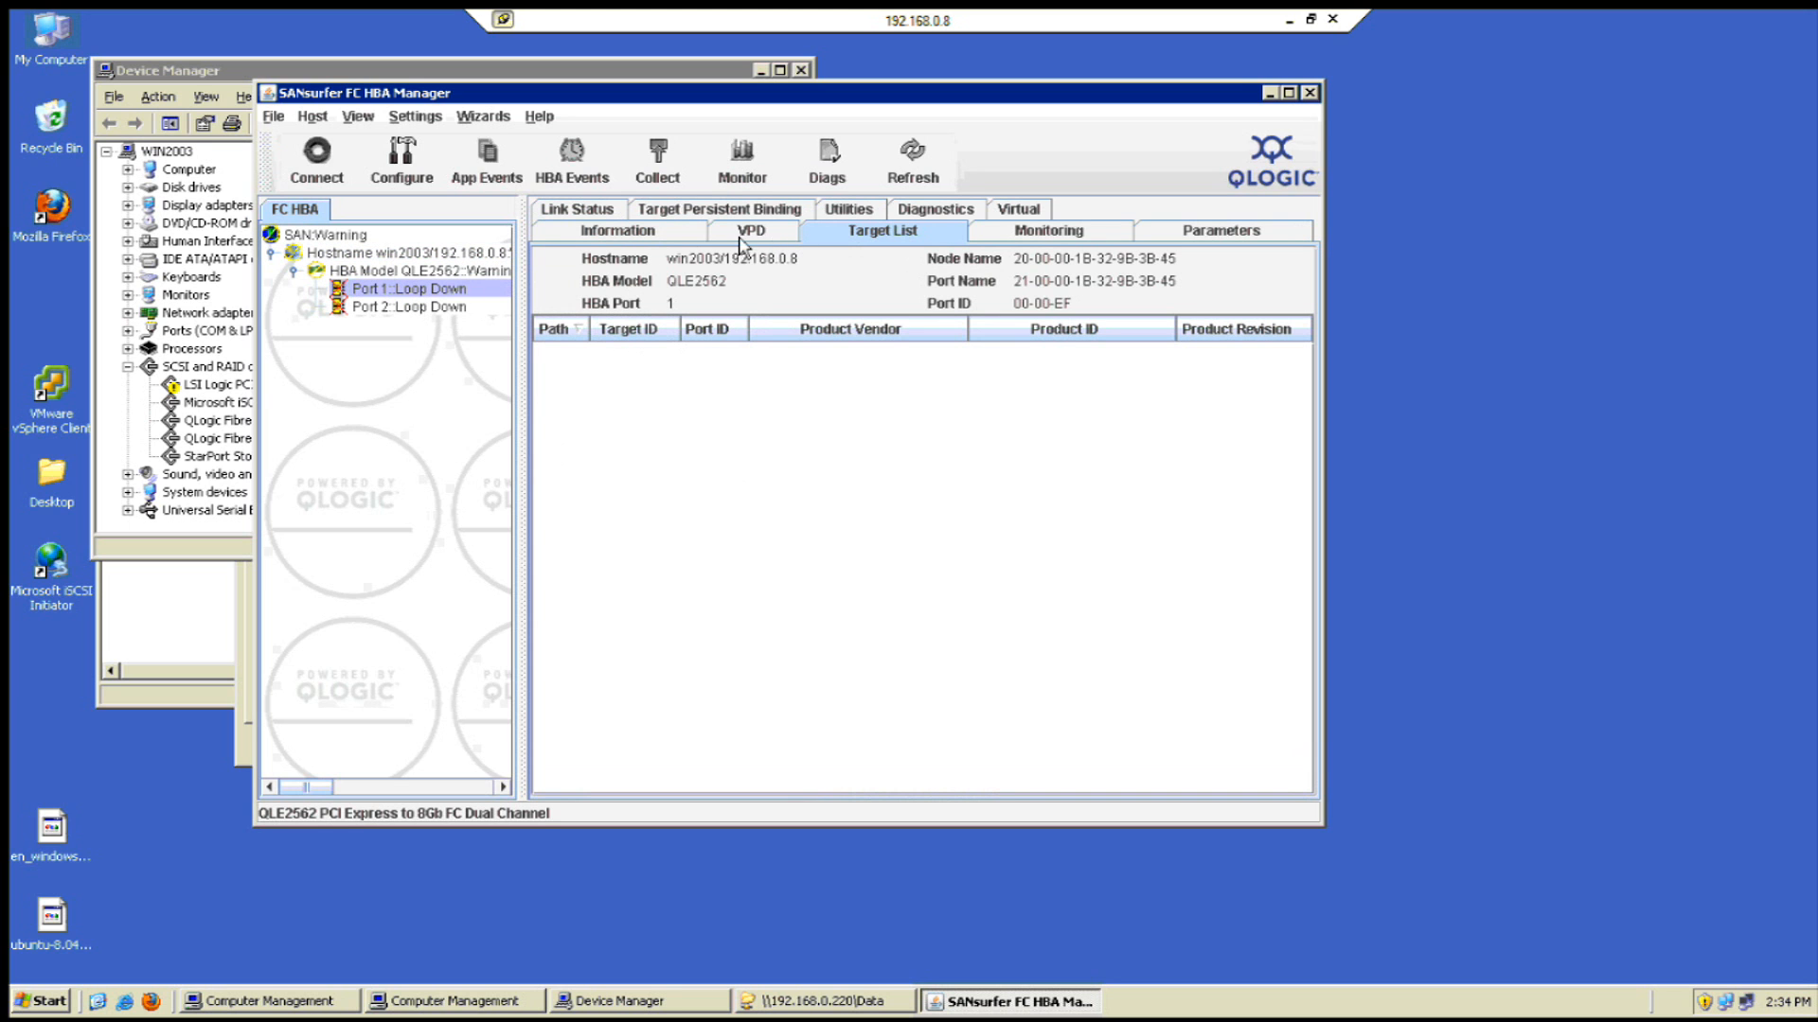
left_click(678, 238)
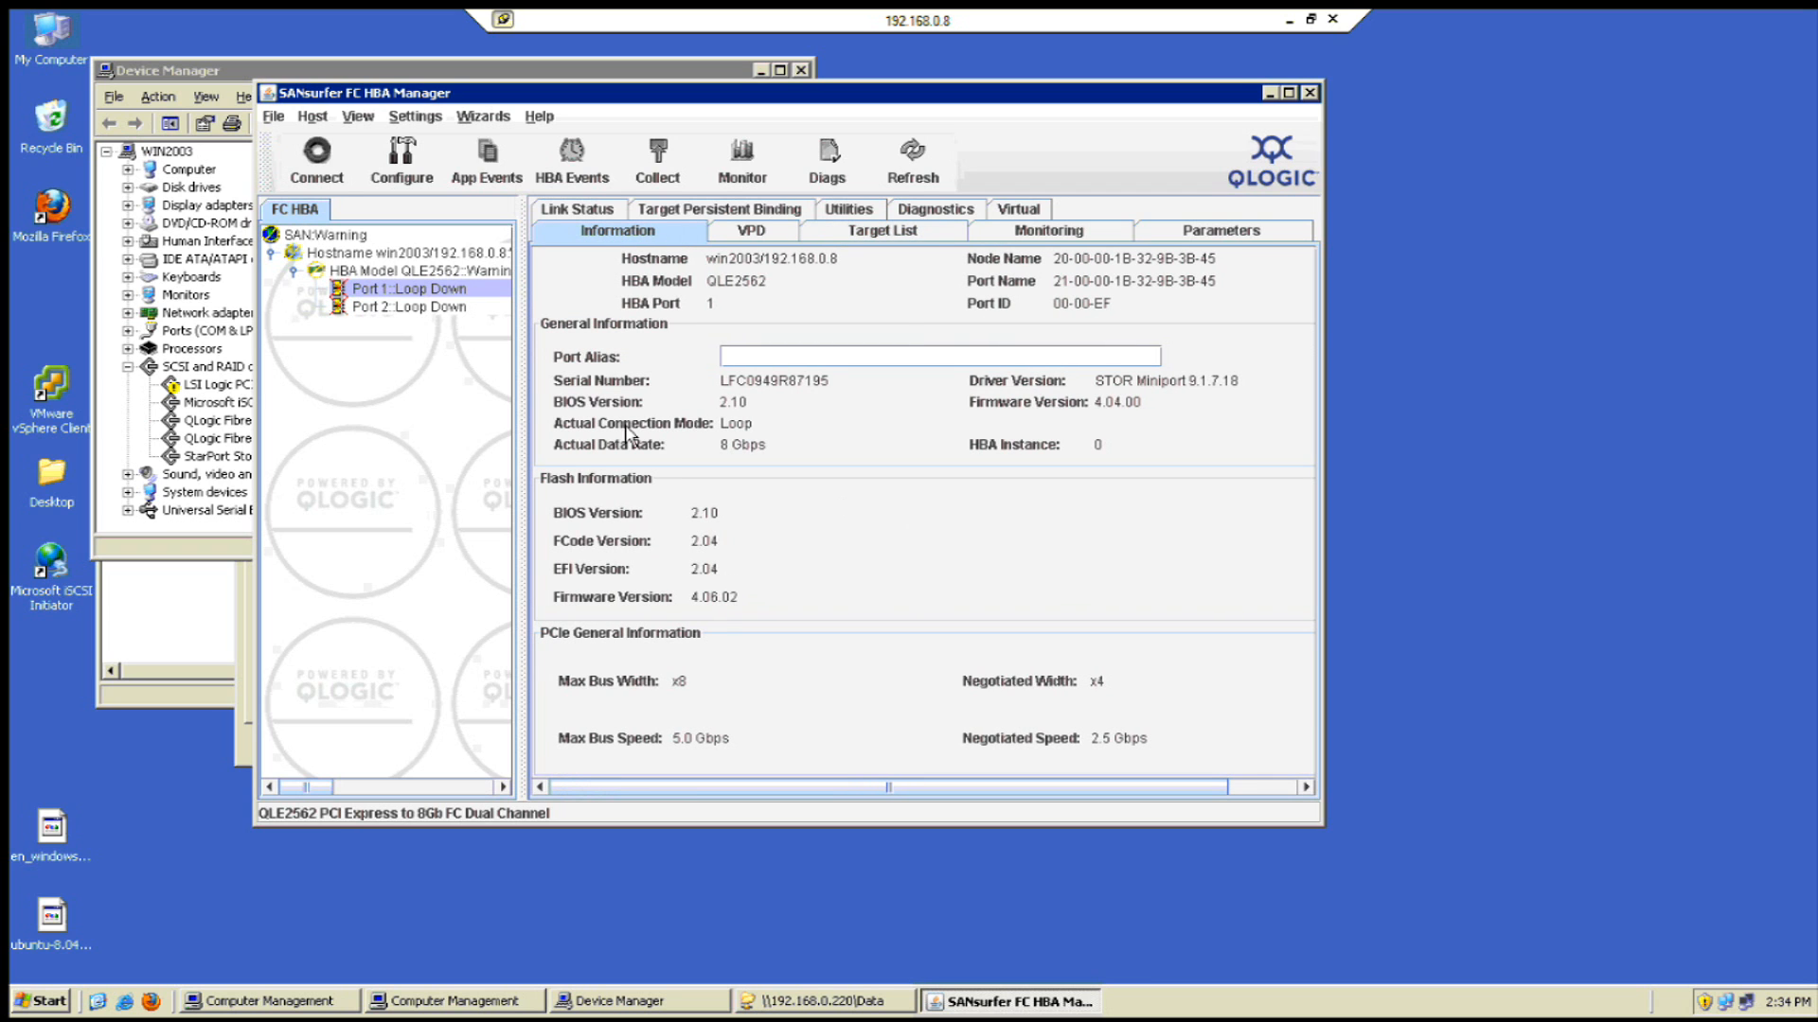
left_click(599, 212)
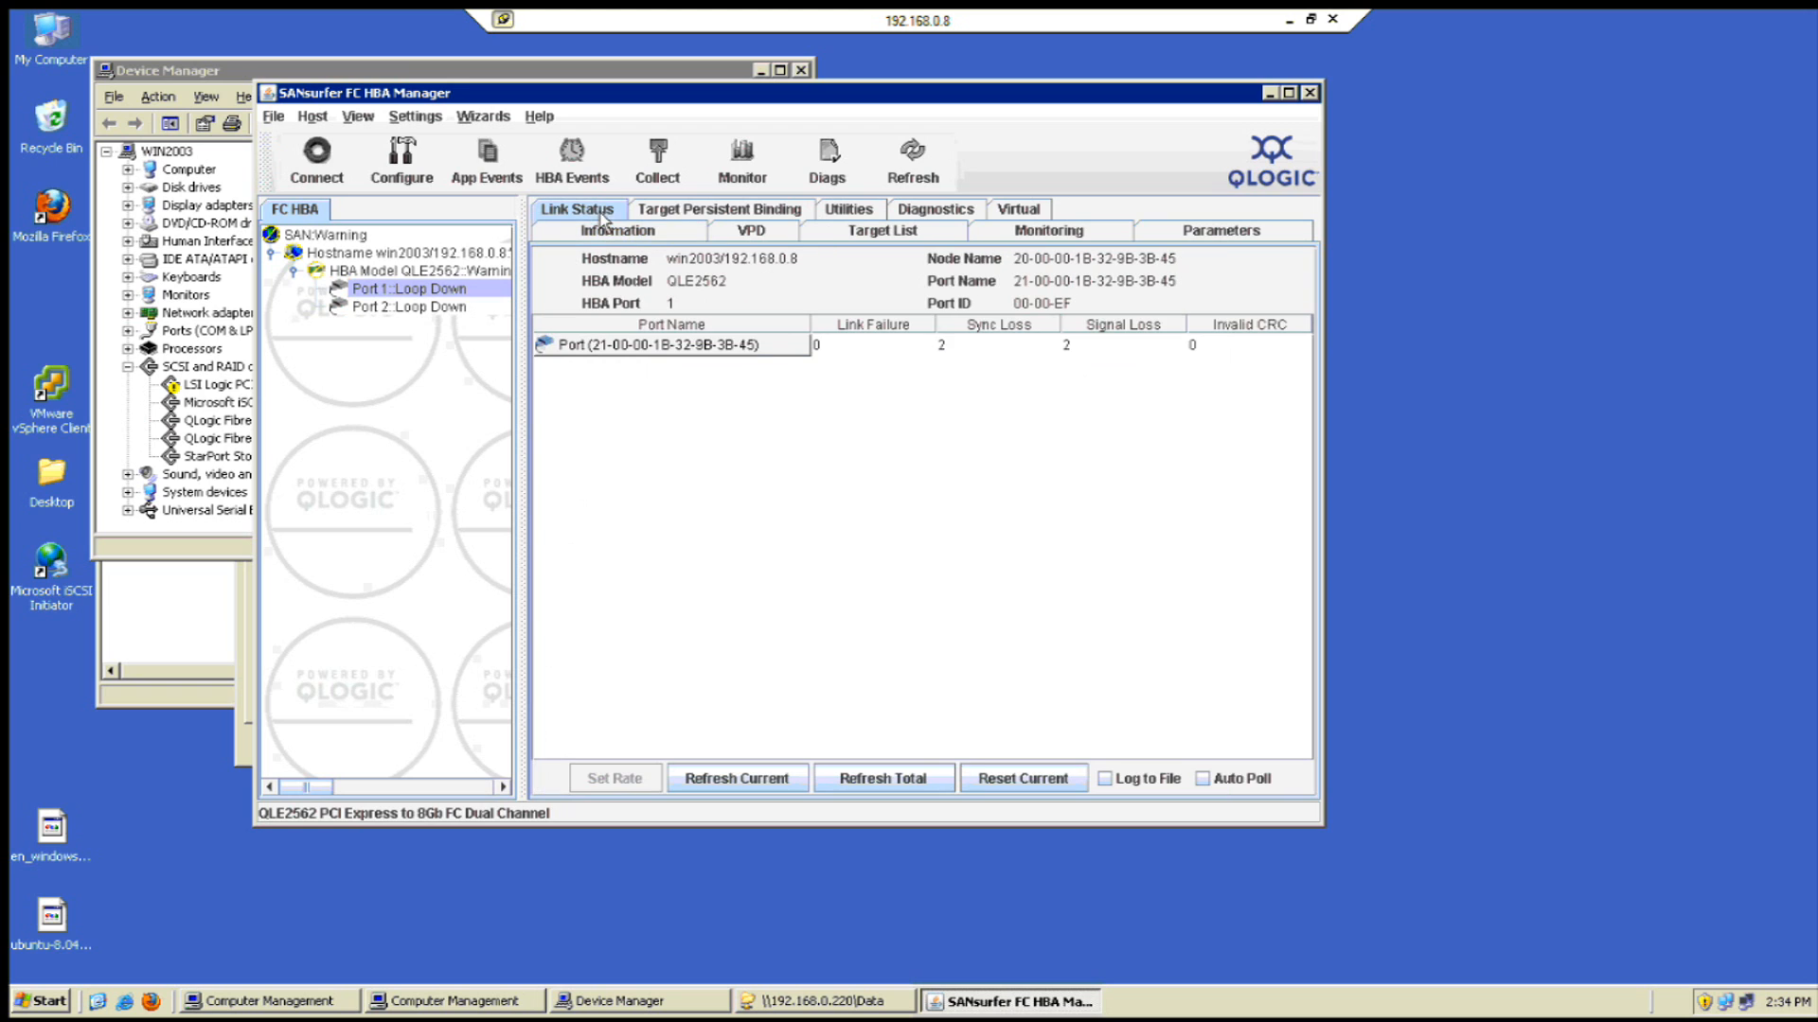
left_click(720, 352)
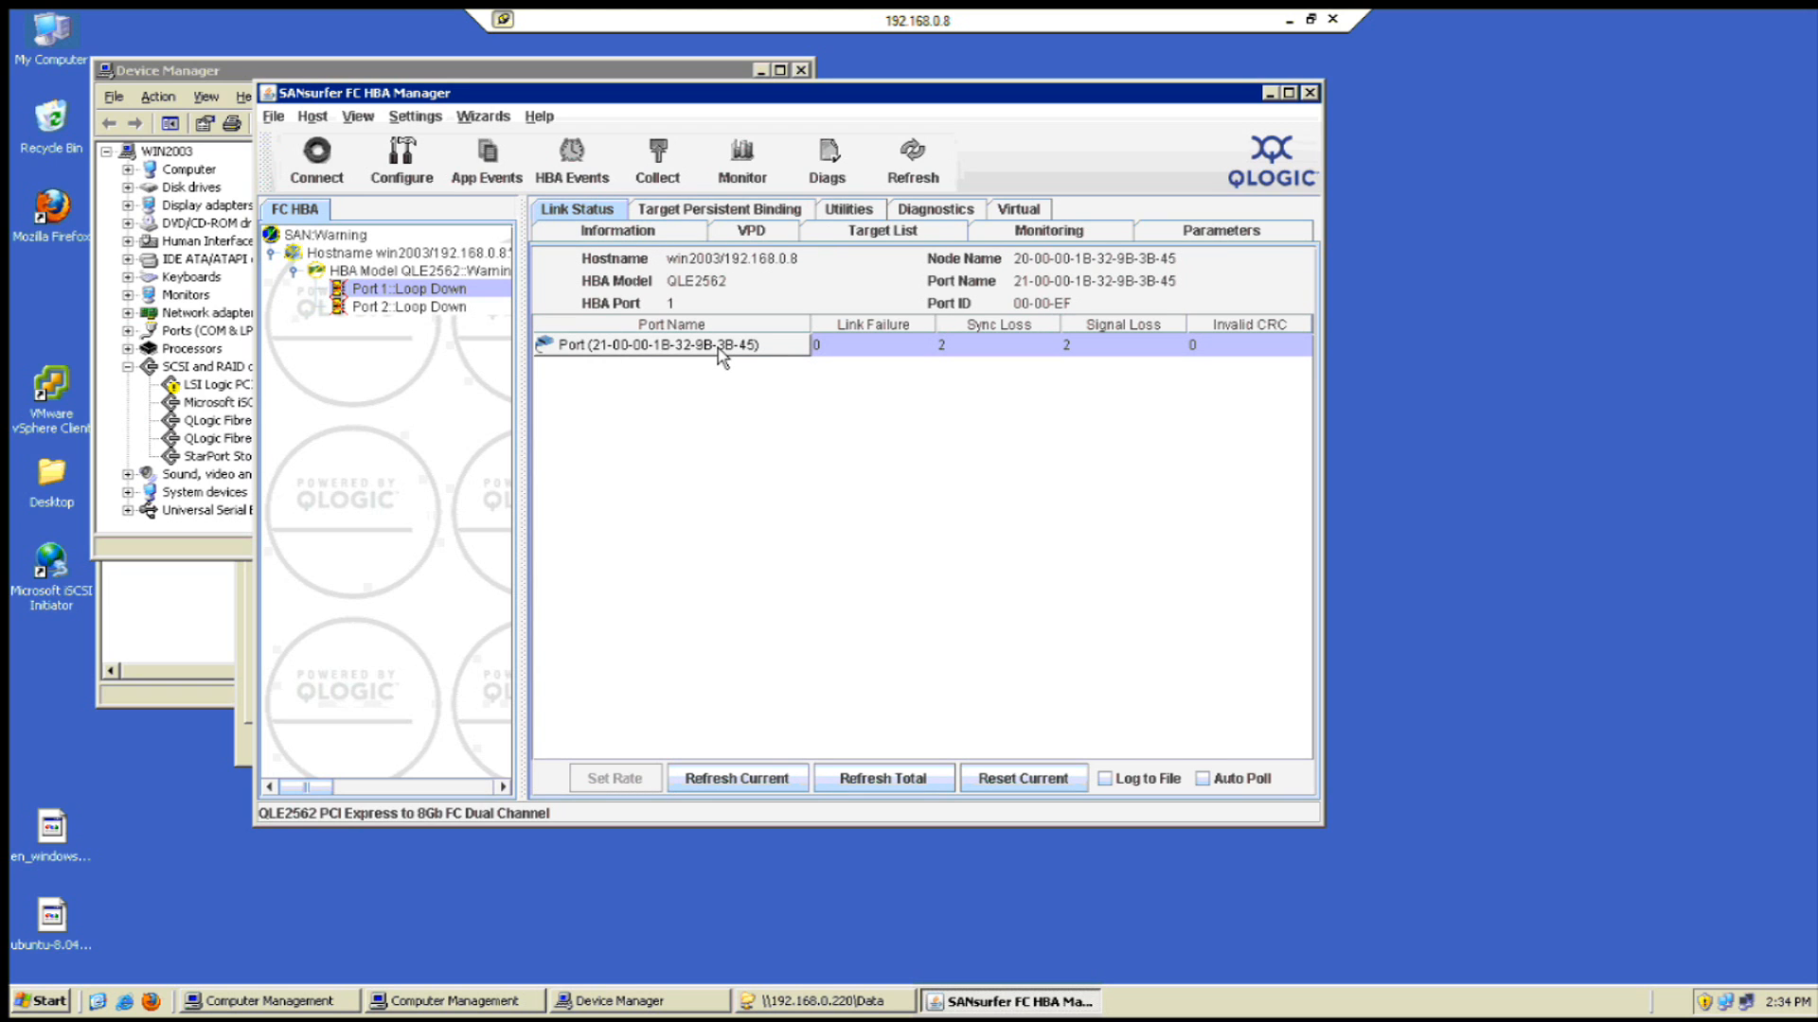
left_click(848, 354)
left_click(763, 236)
left_click(852, 235)
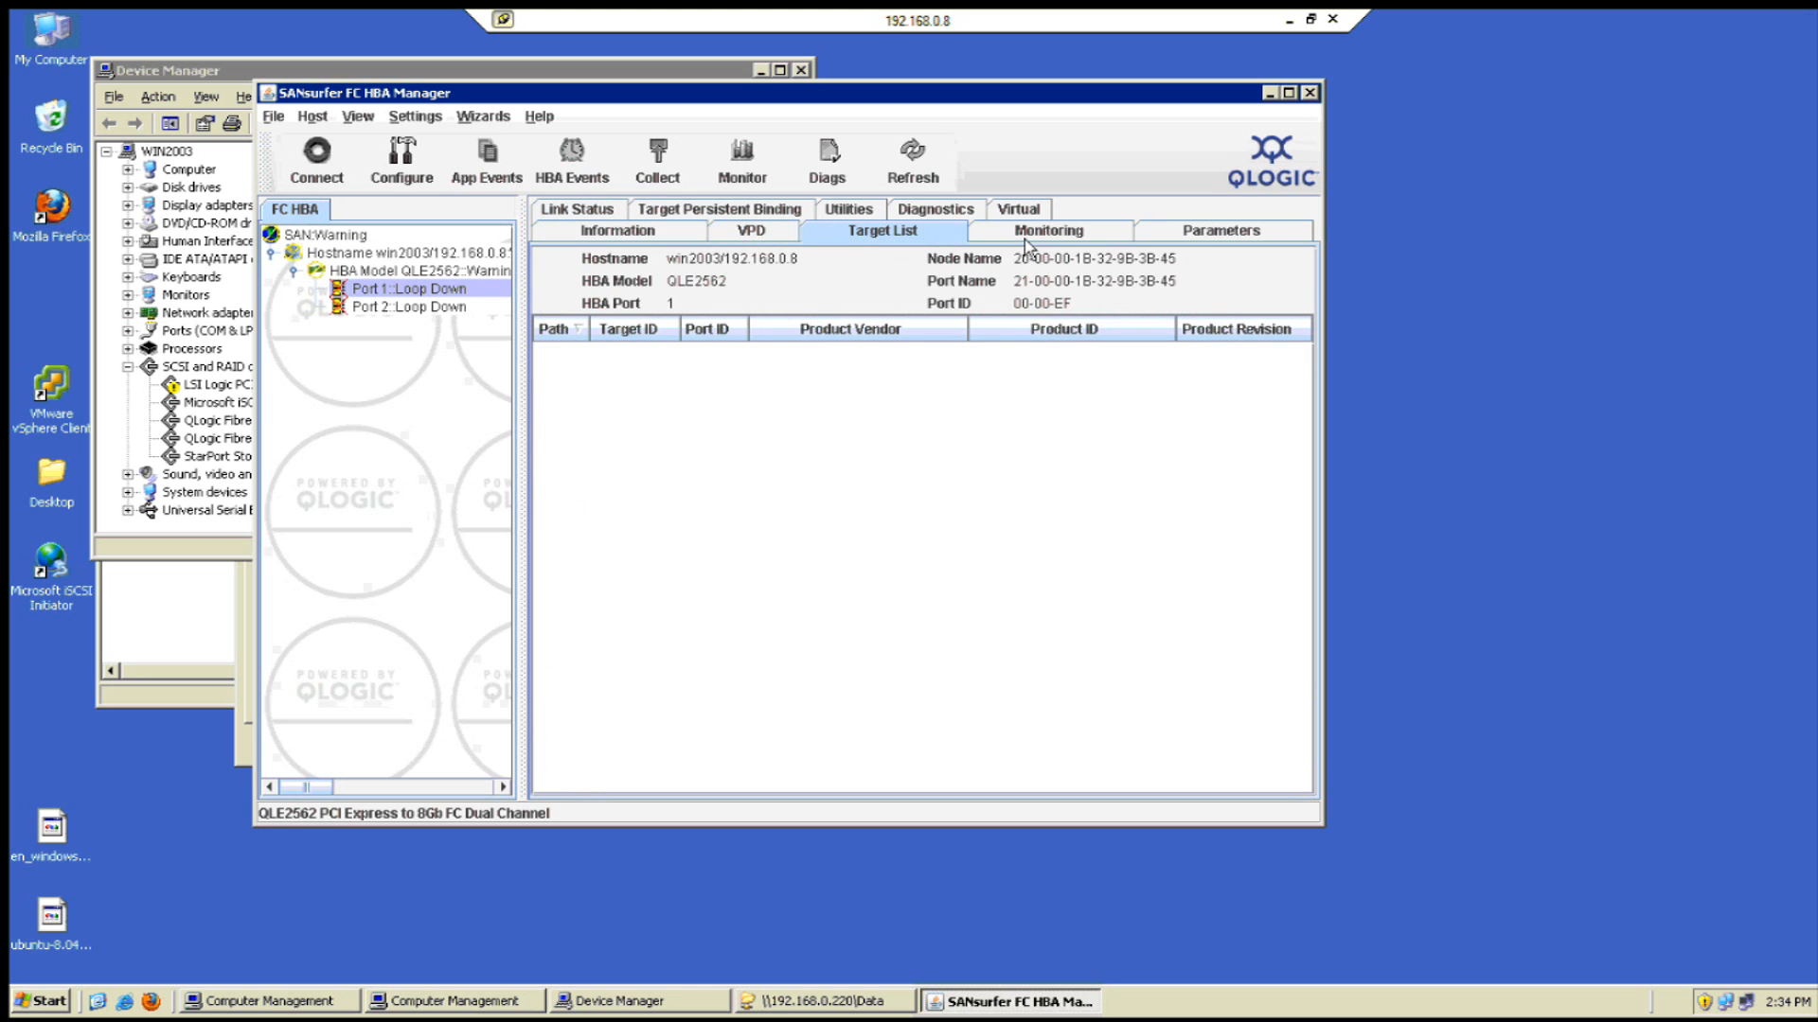
left_click(1212, 244)
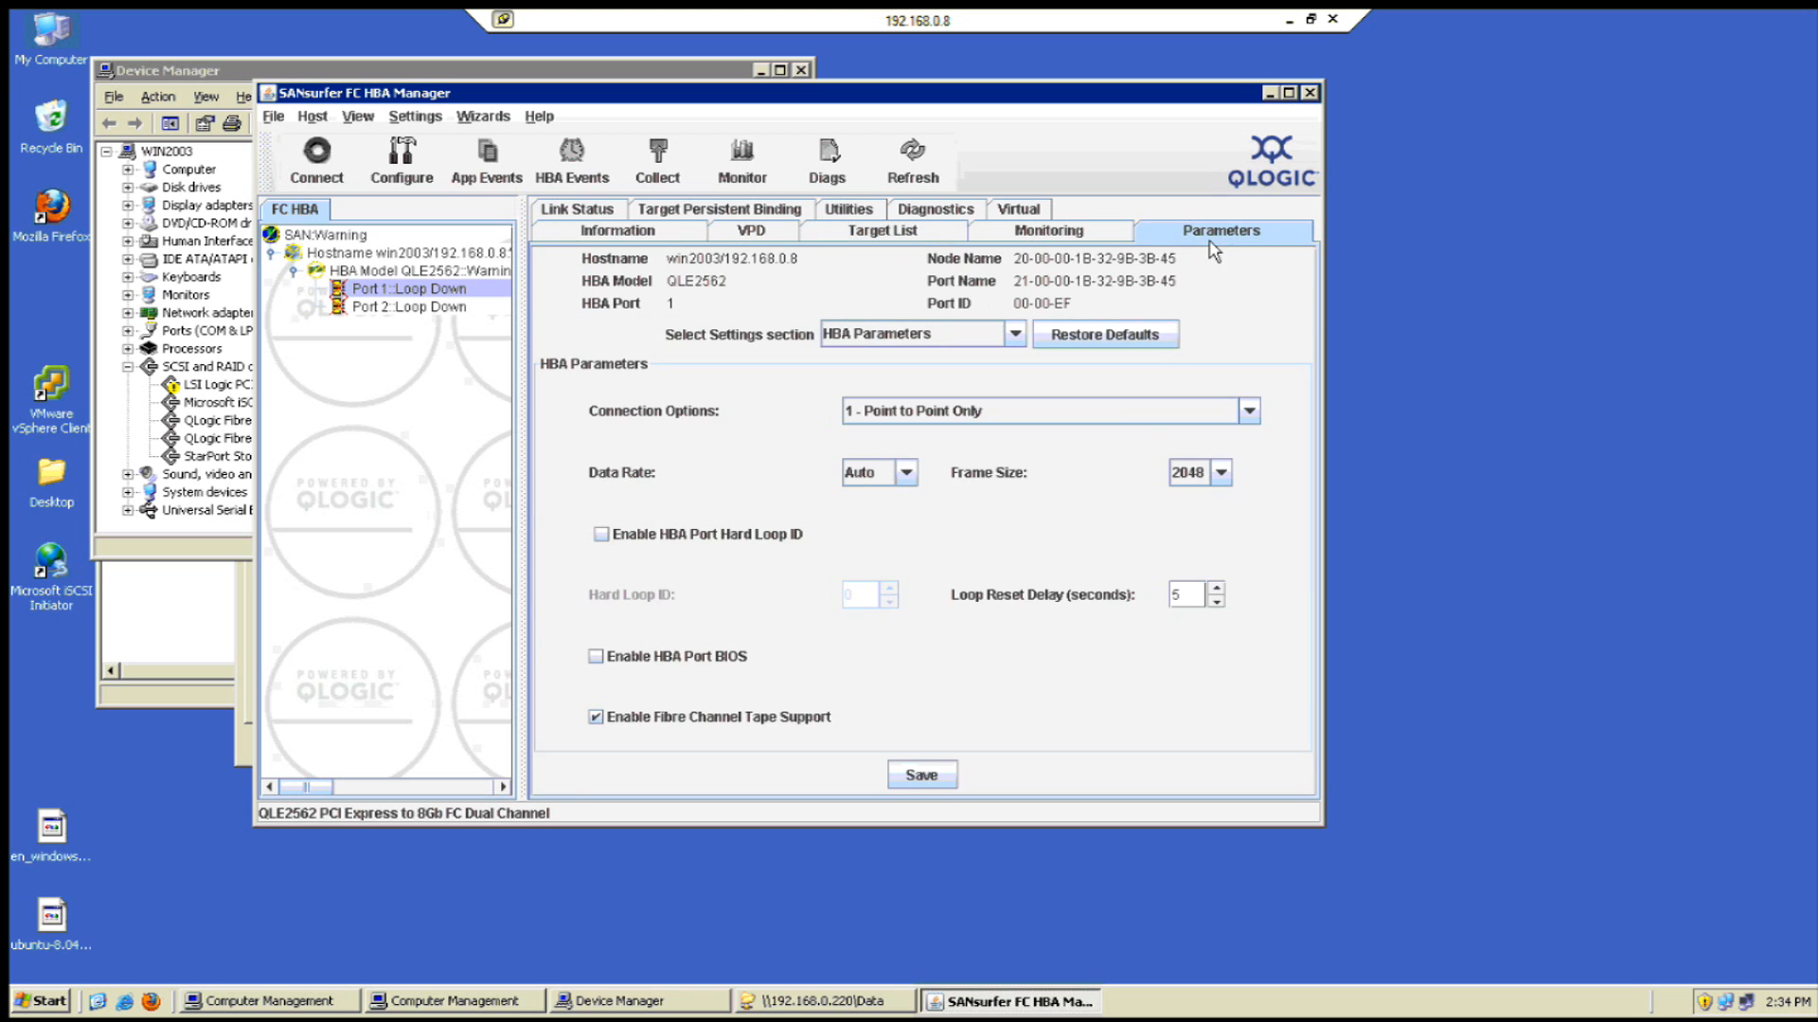
- Set Port 1's Connection Options to '2 - Loop Preferred, Otherwise Point to Point' and save with the password
left_click(1143, 411)
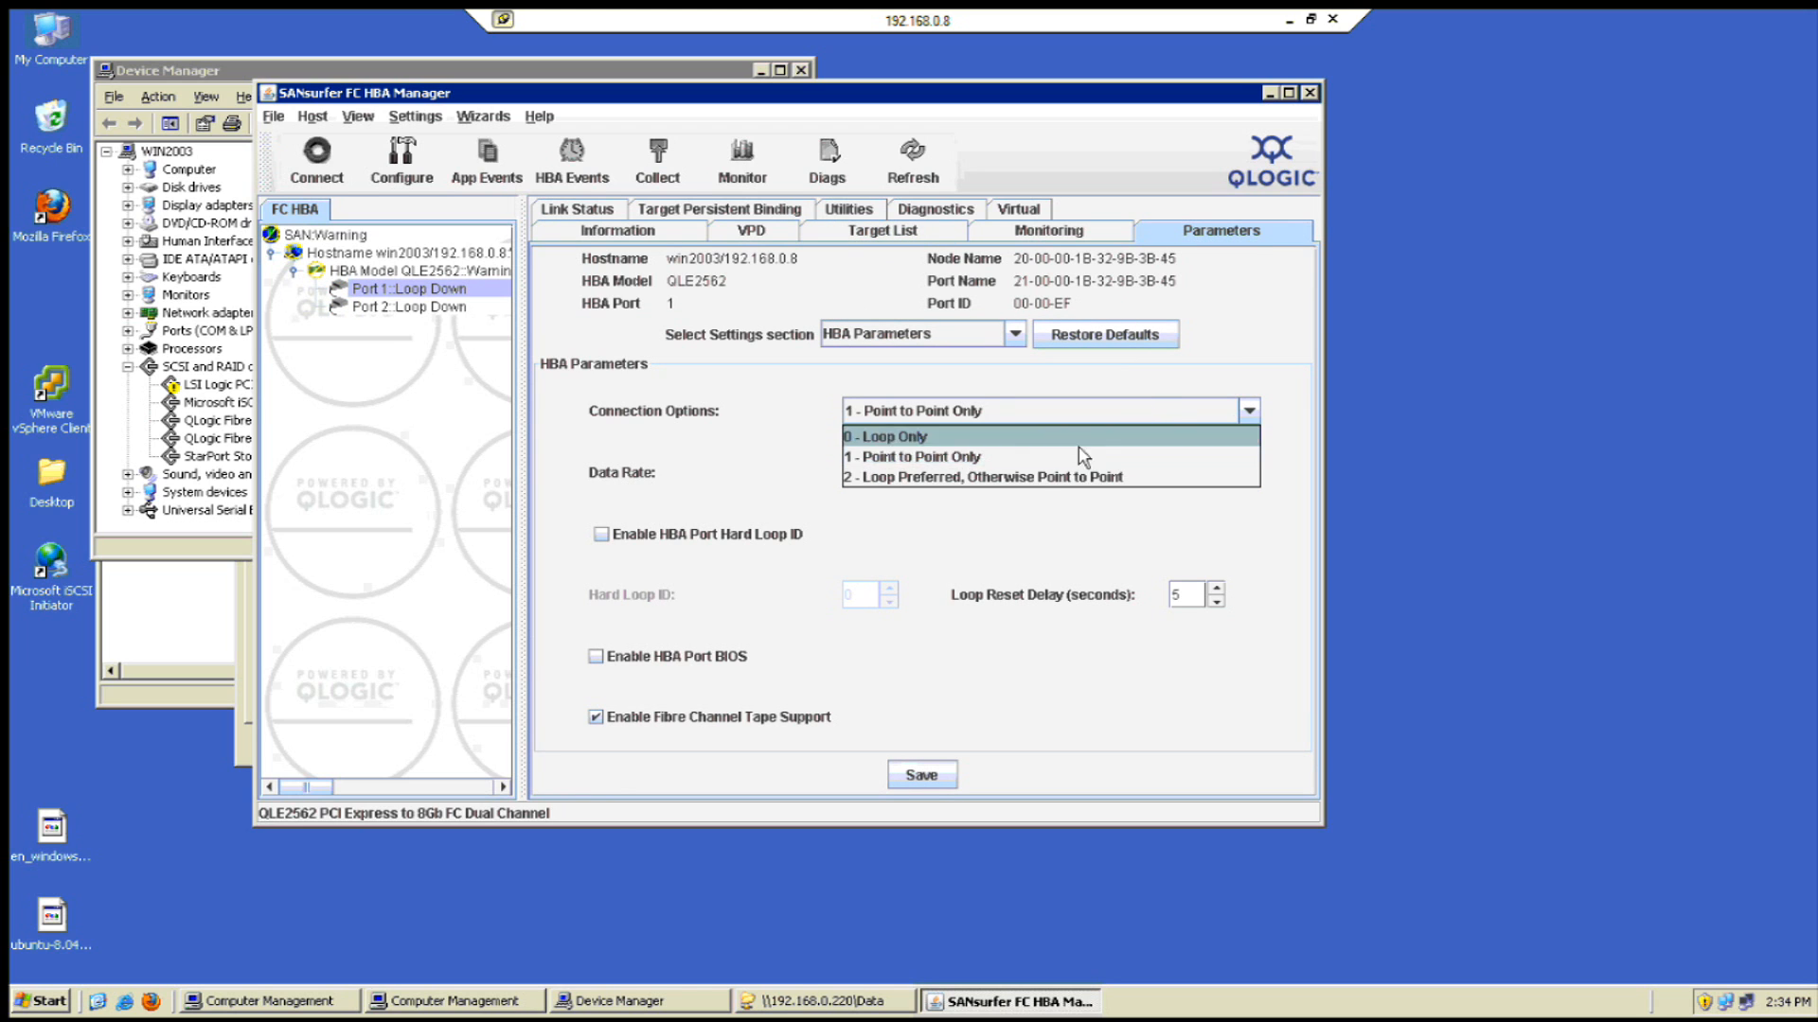
left_click(1015, 479)
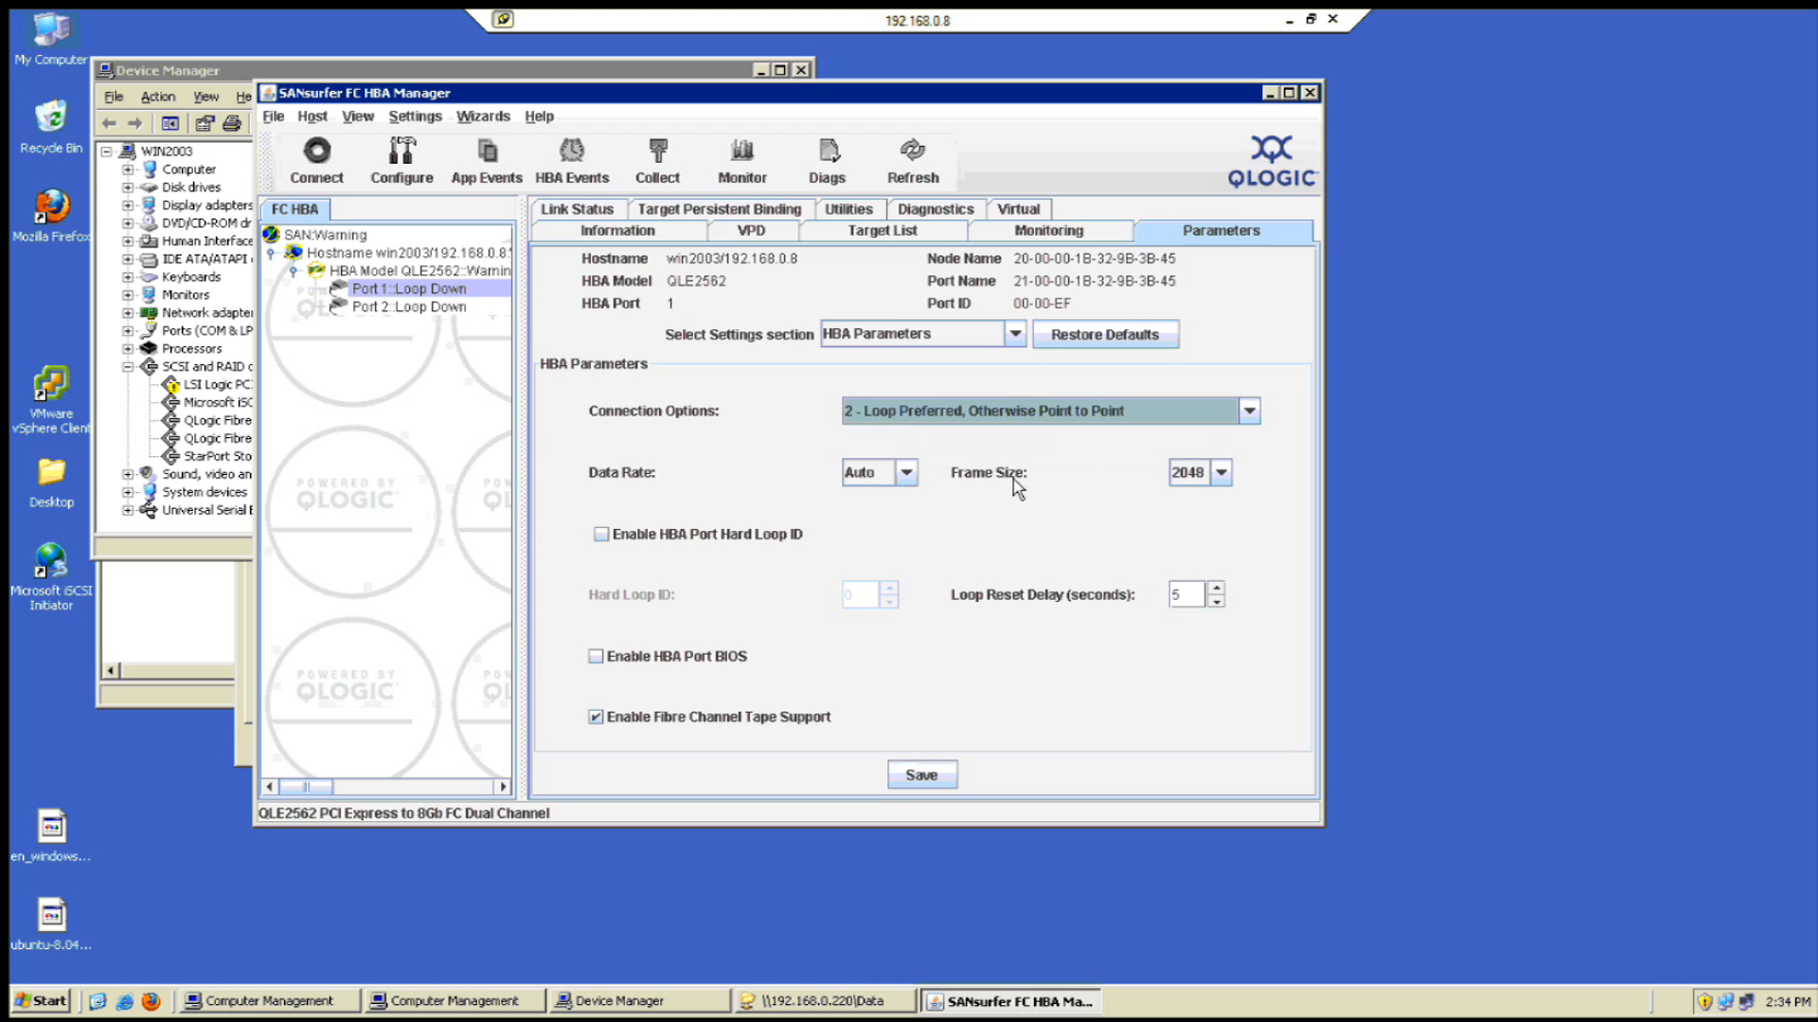
left_click(930, 778)
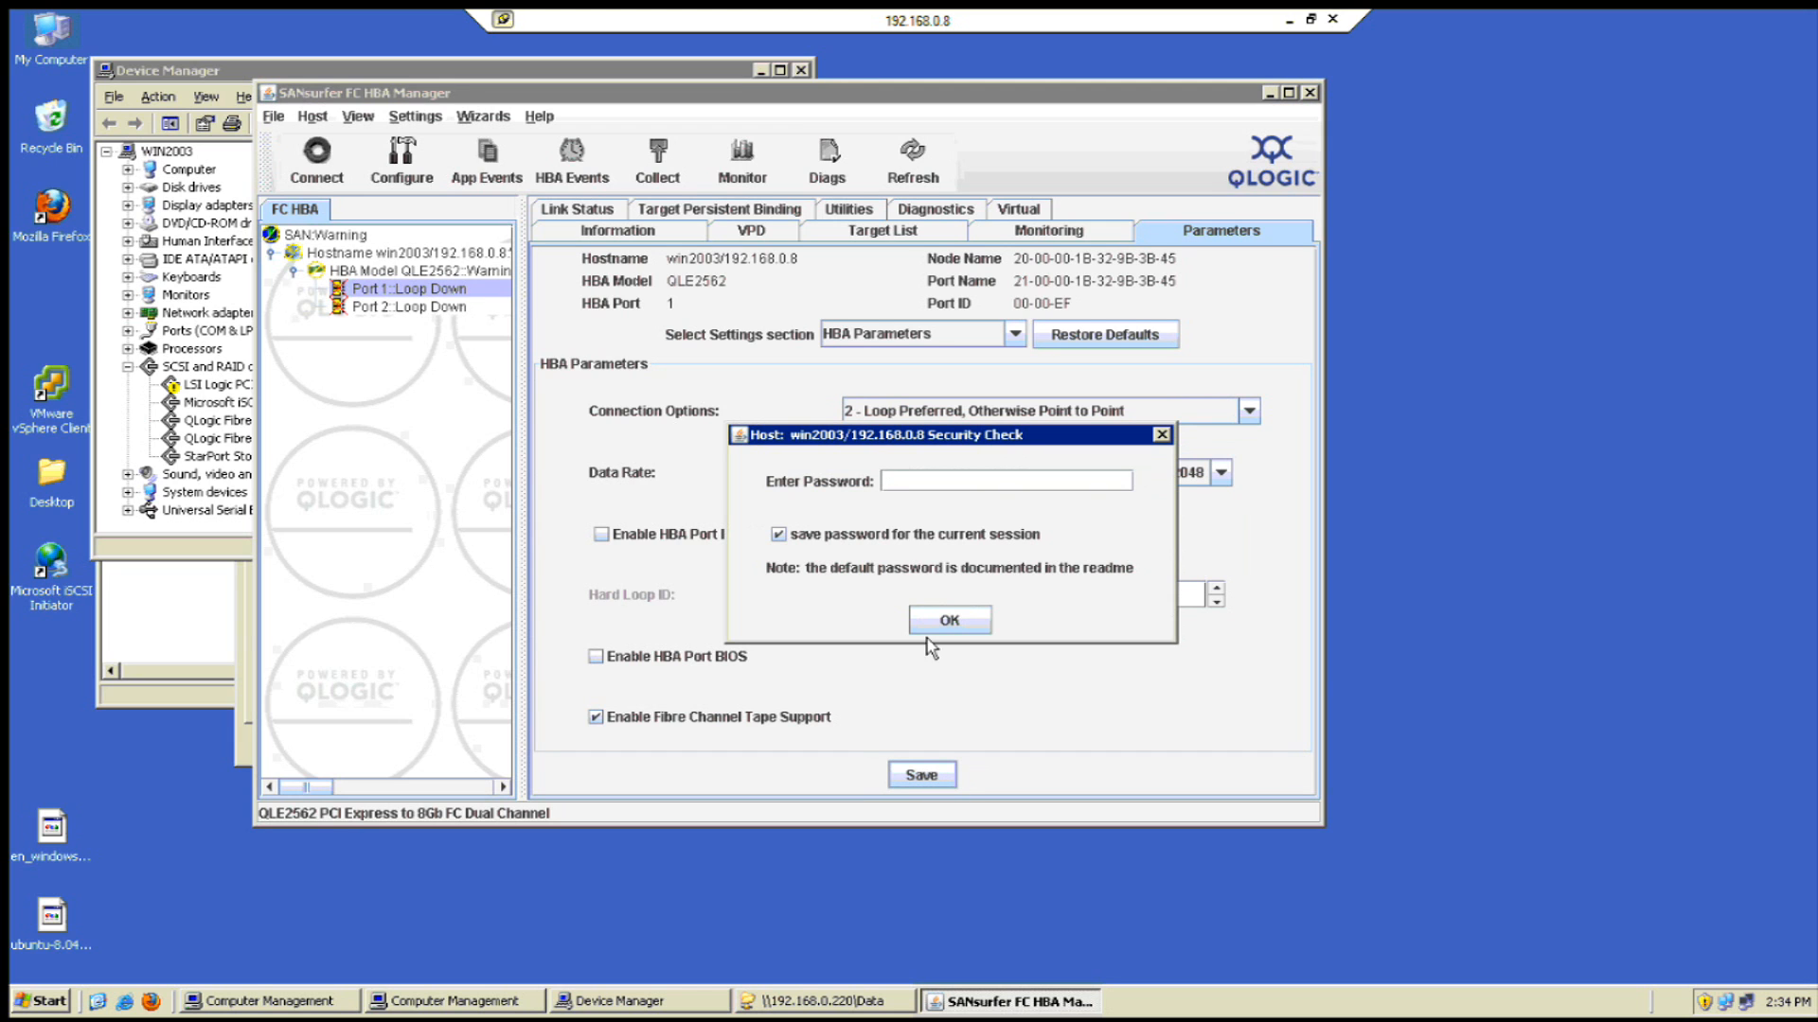
type("conf")
left_click(950, 620)
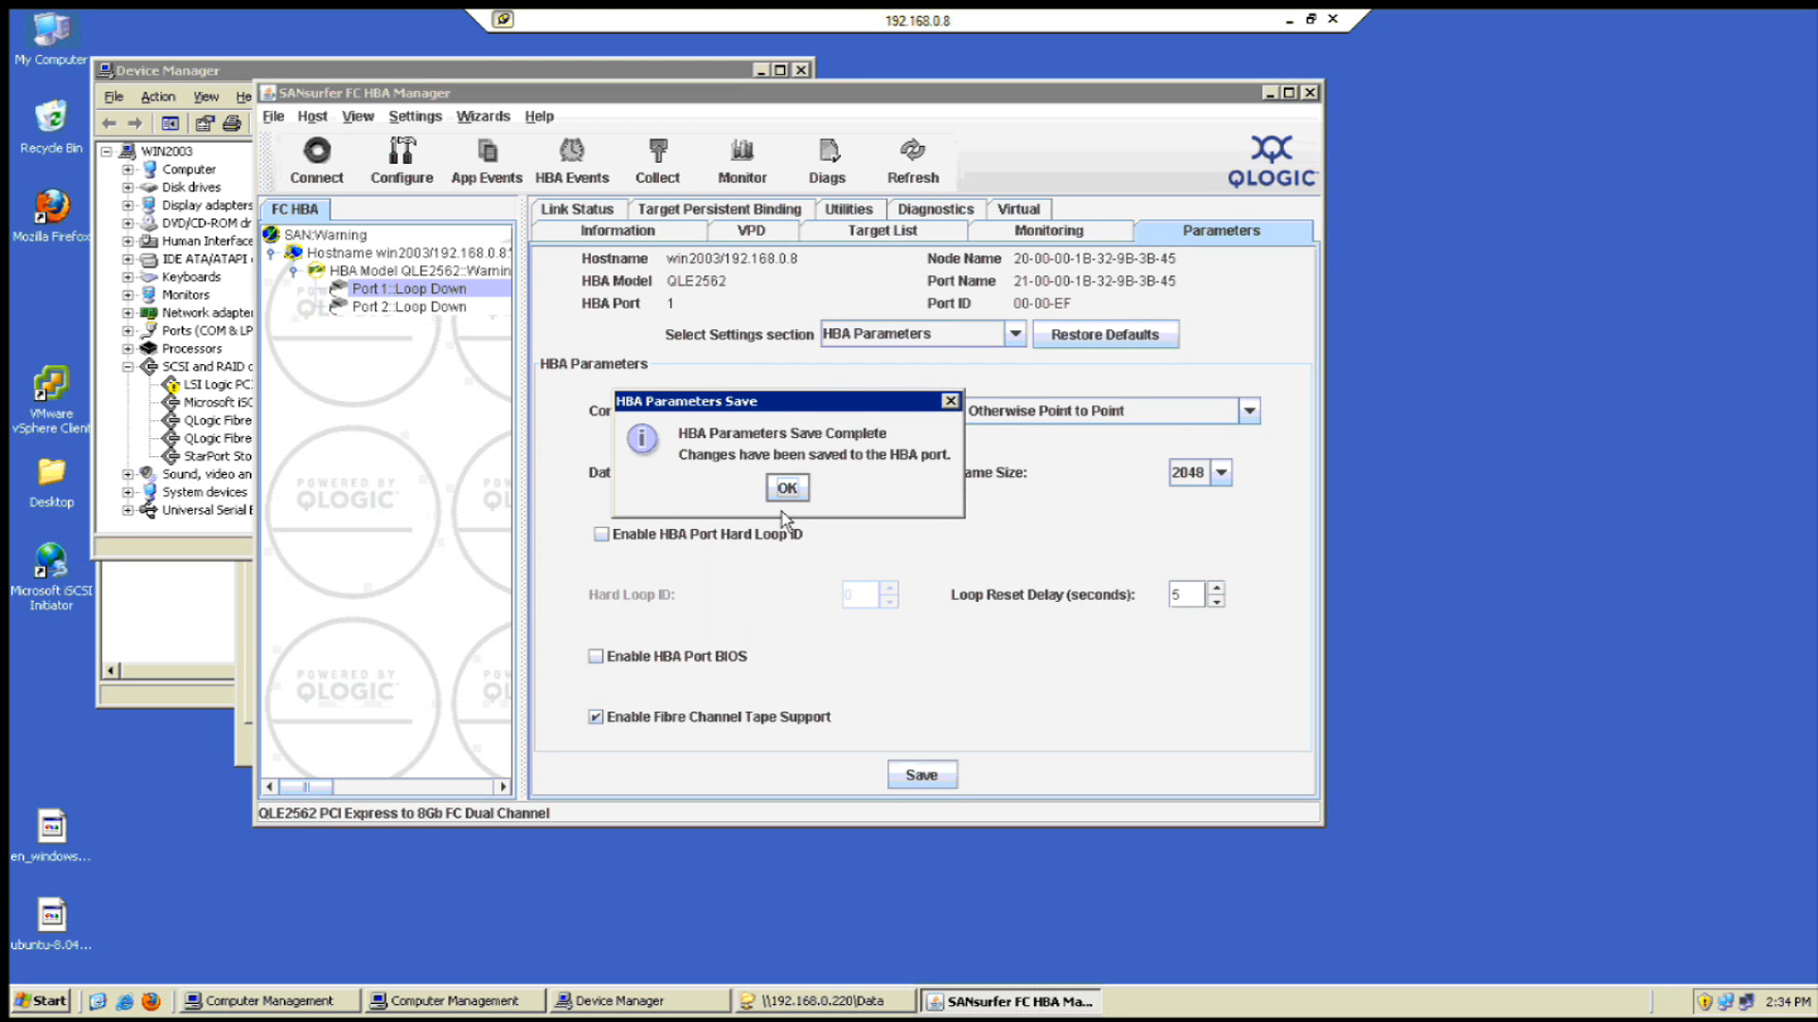
left_click(787, 488)
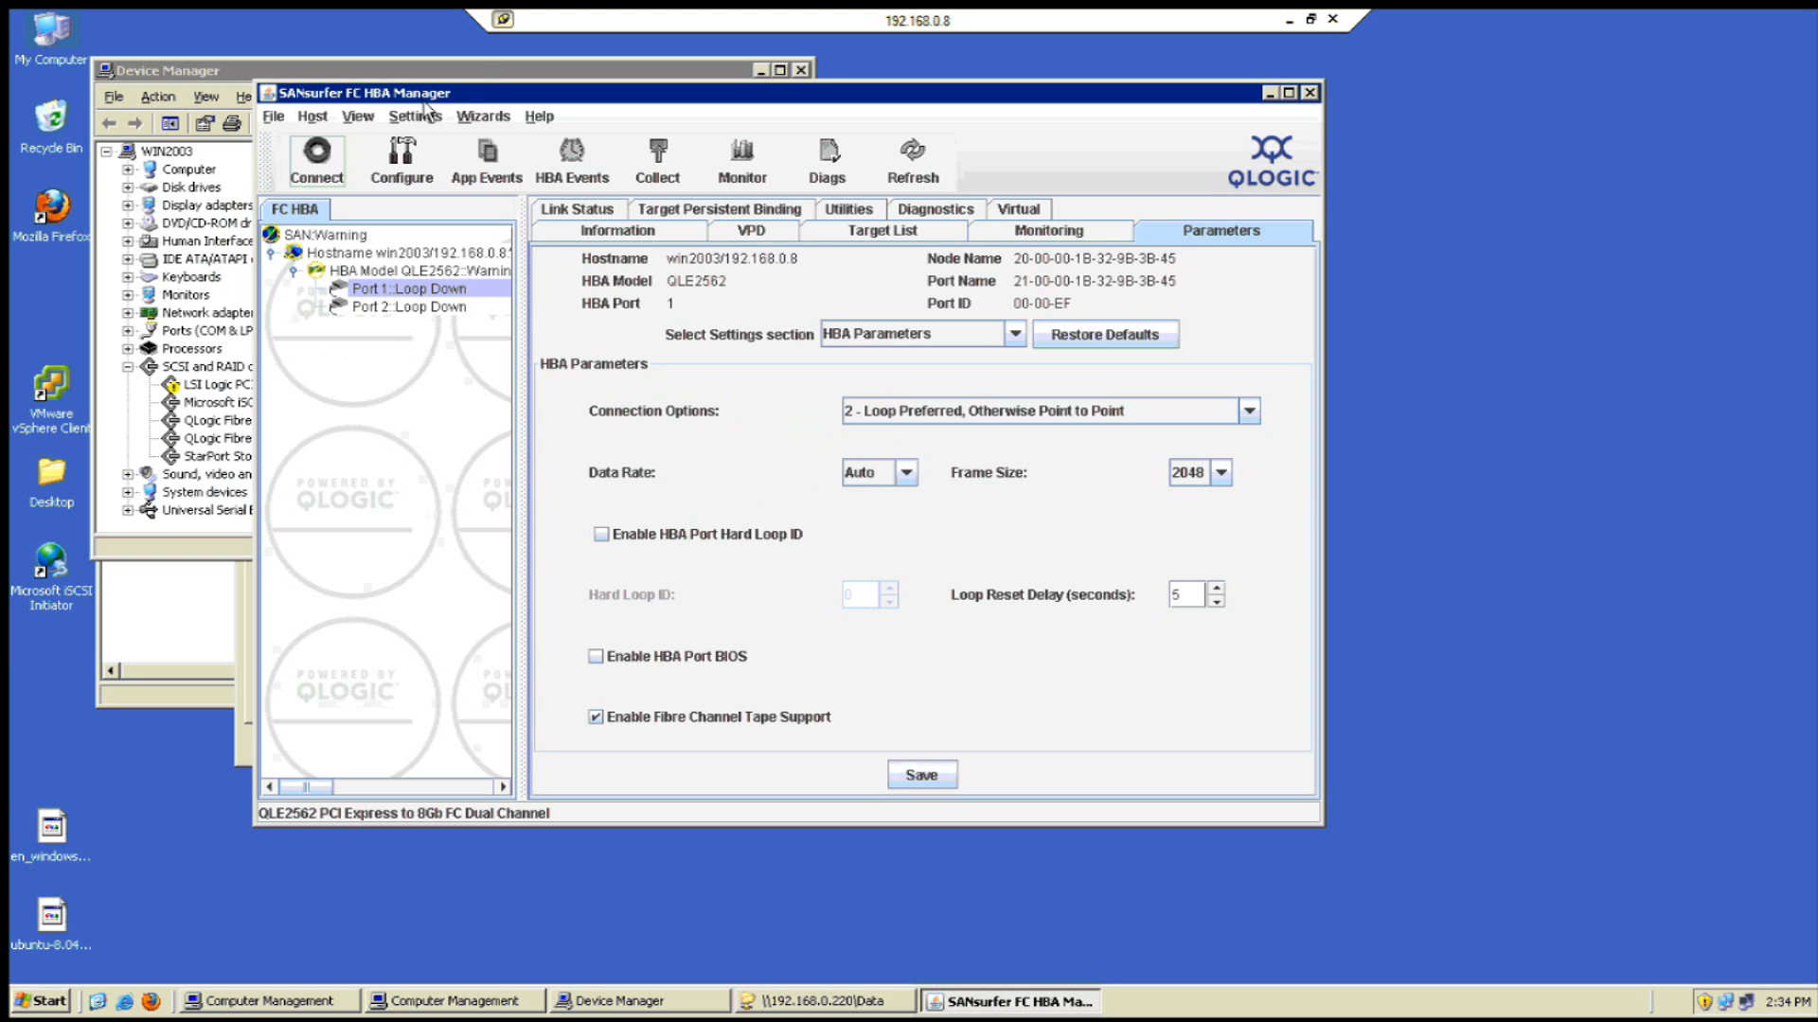
- Close Device Manager and accept refreshing the host configuration
left_click(379, 72)
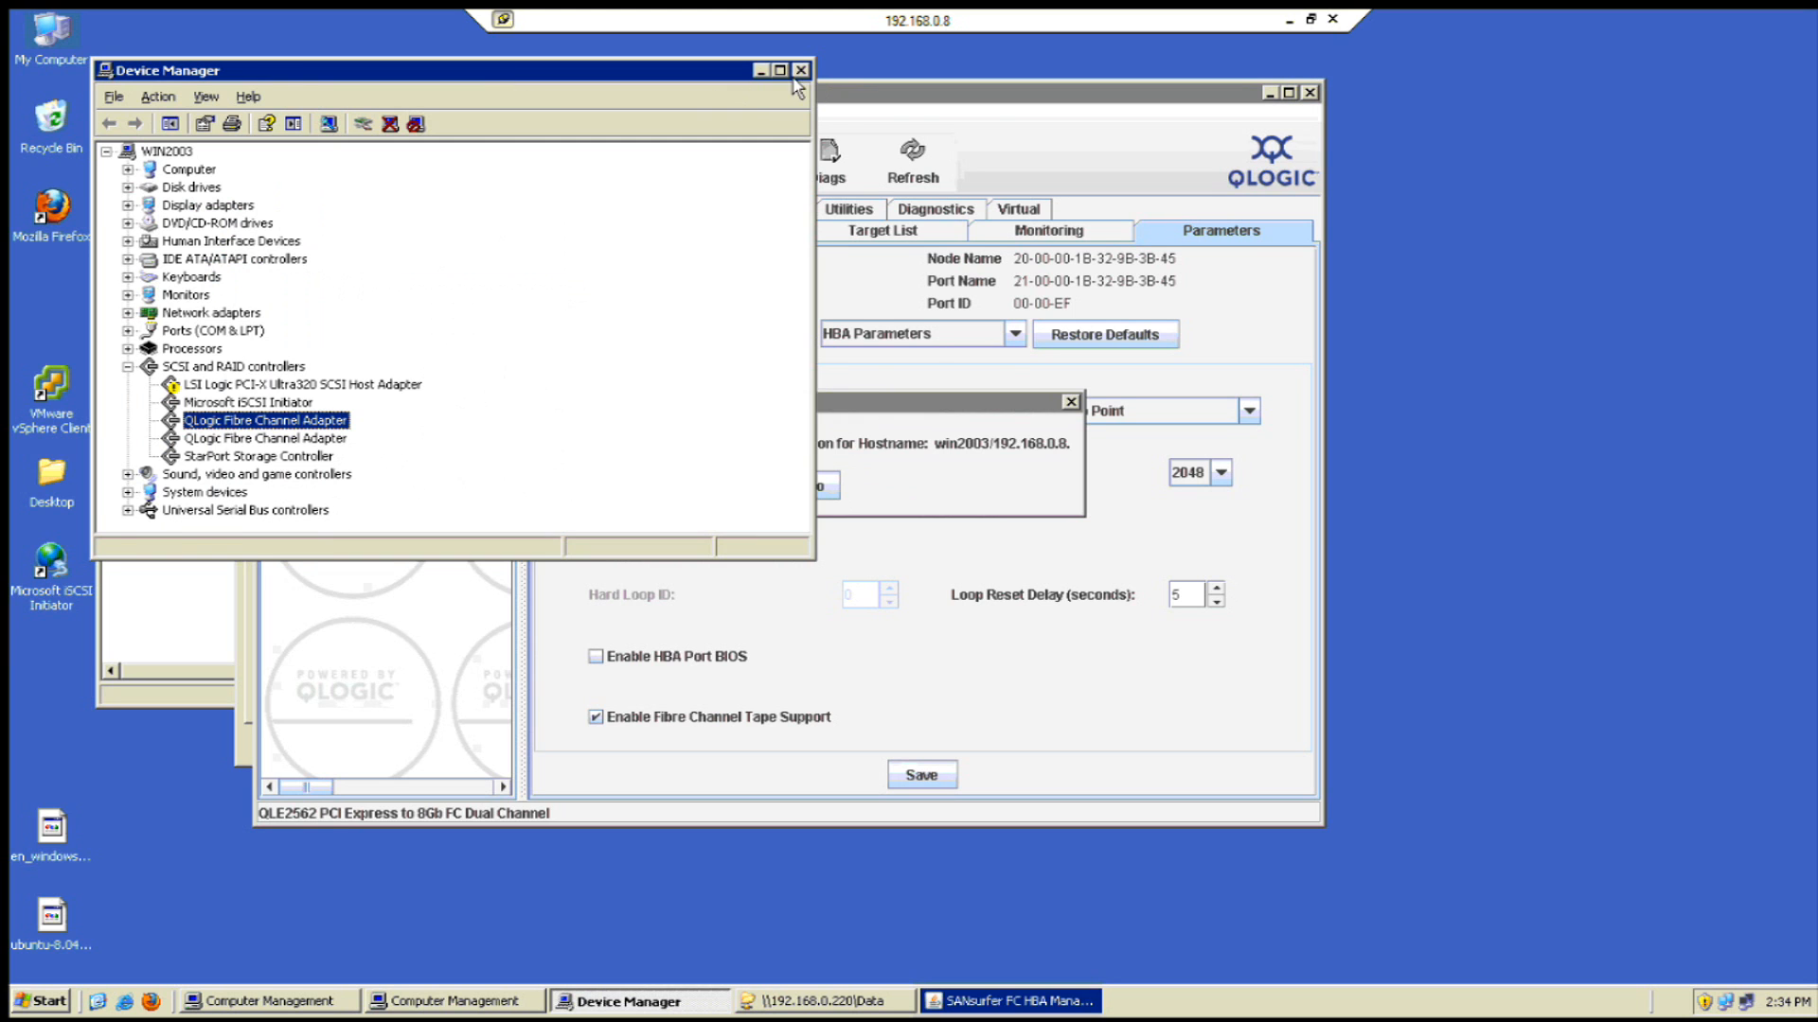
left_click(801, 71)
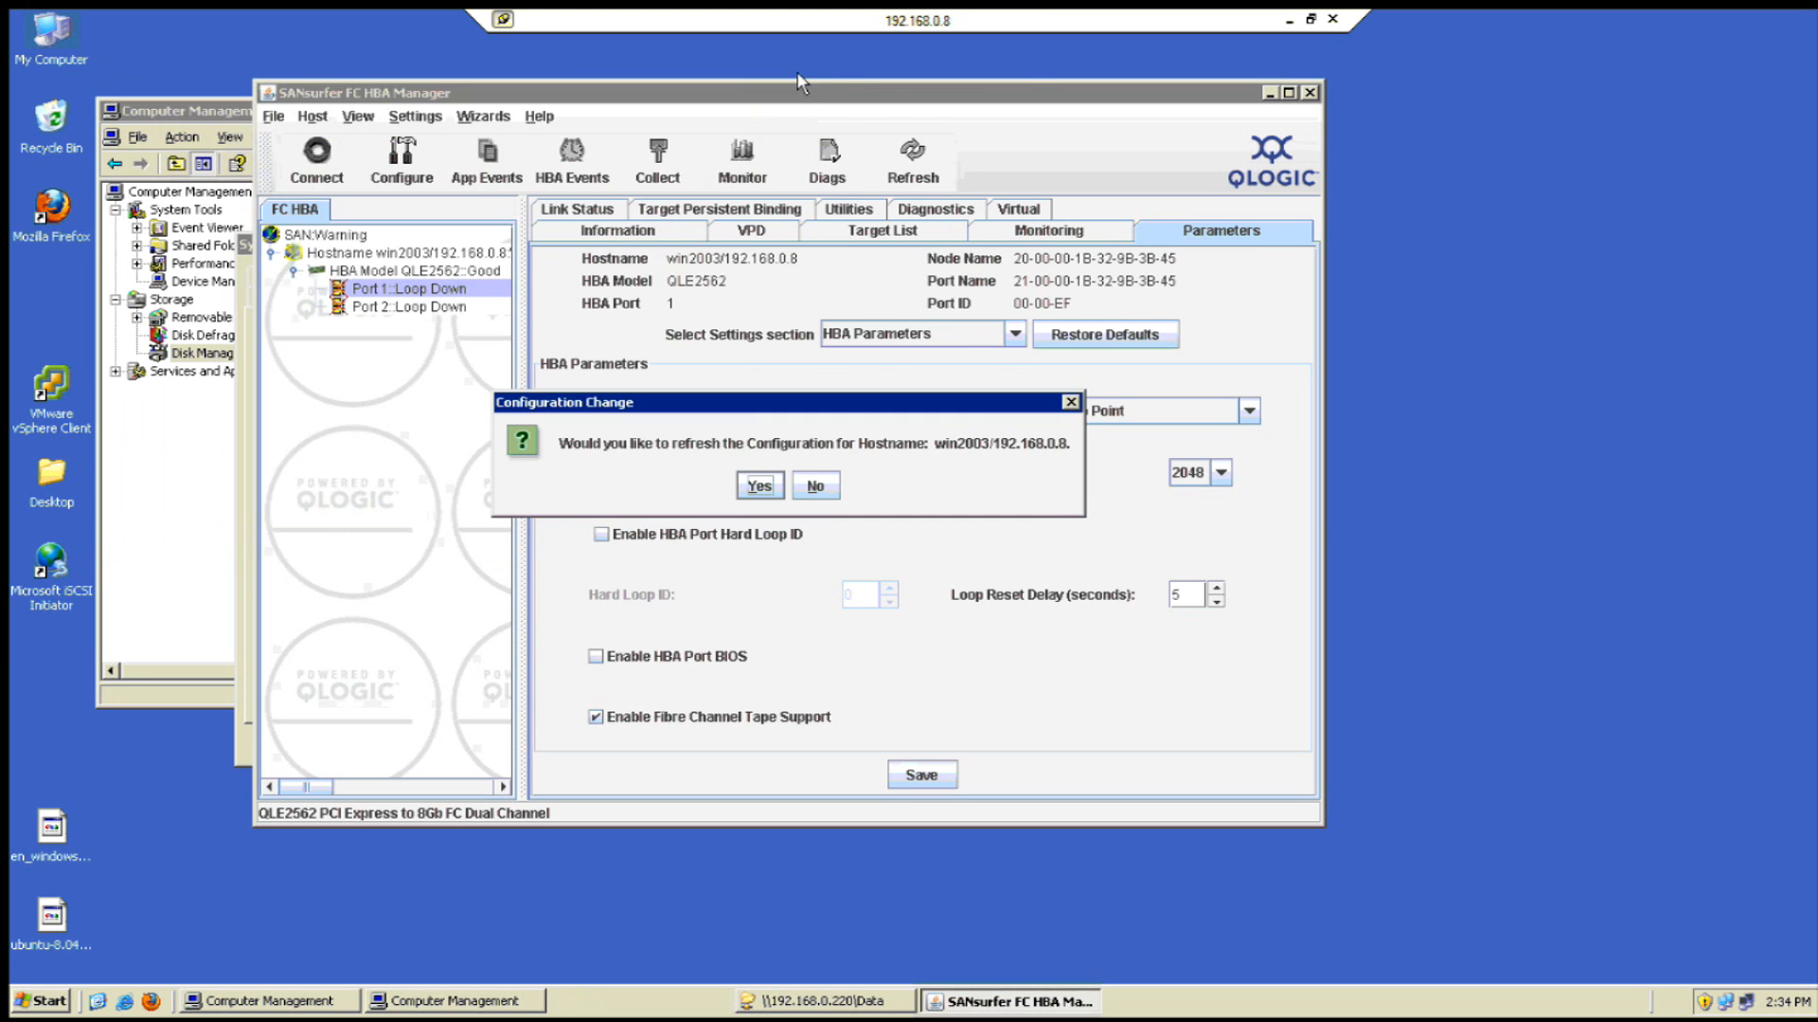
left_click(758, 487)
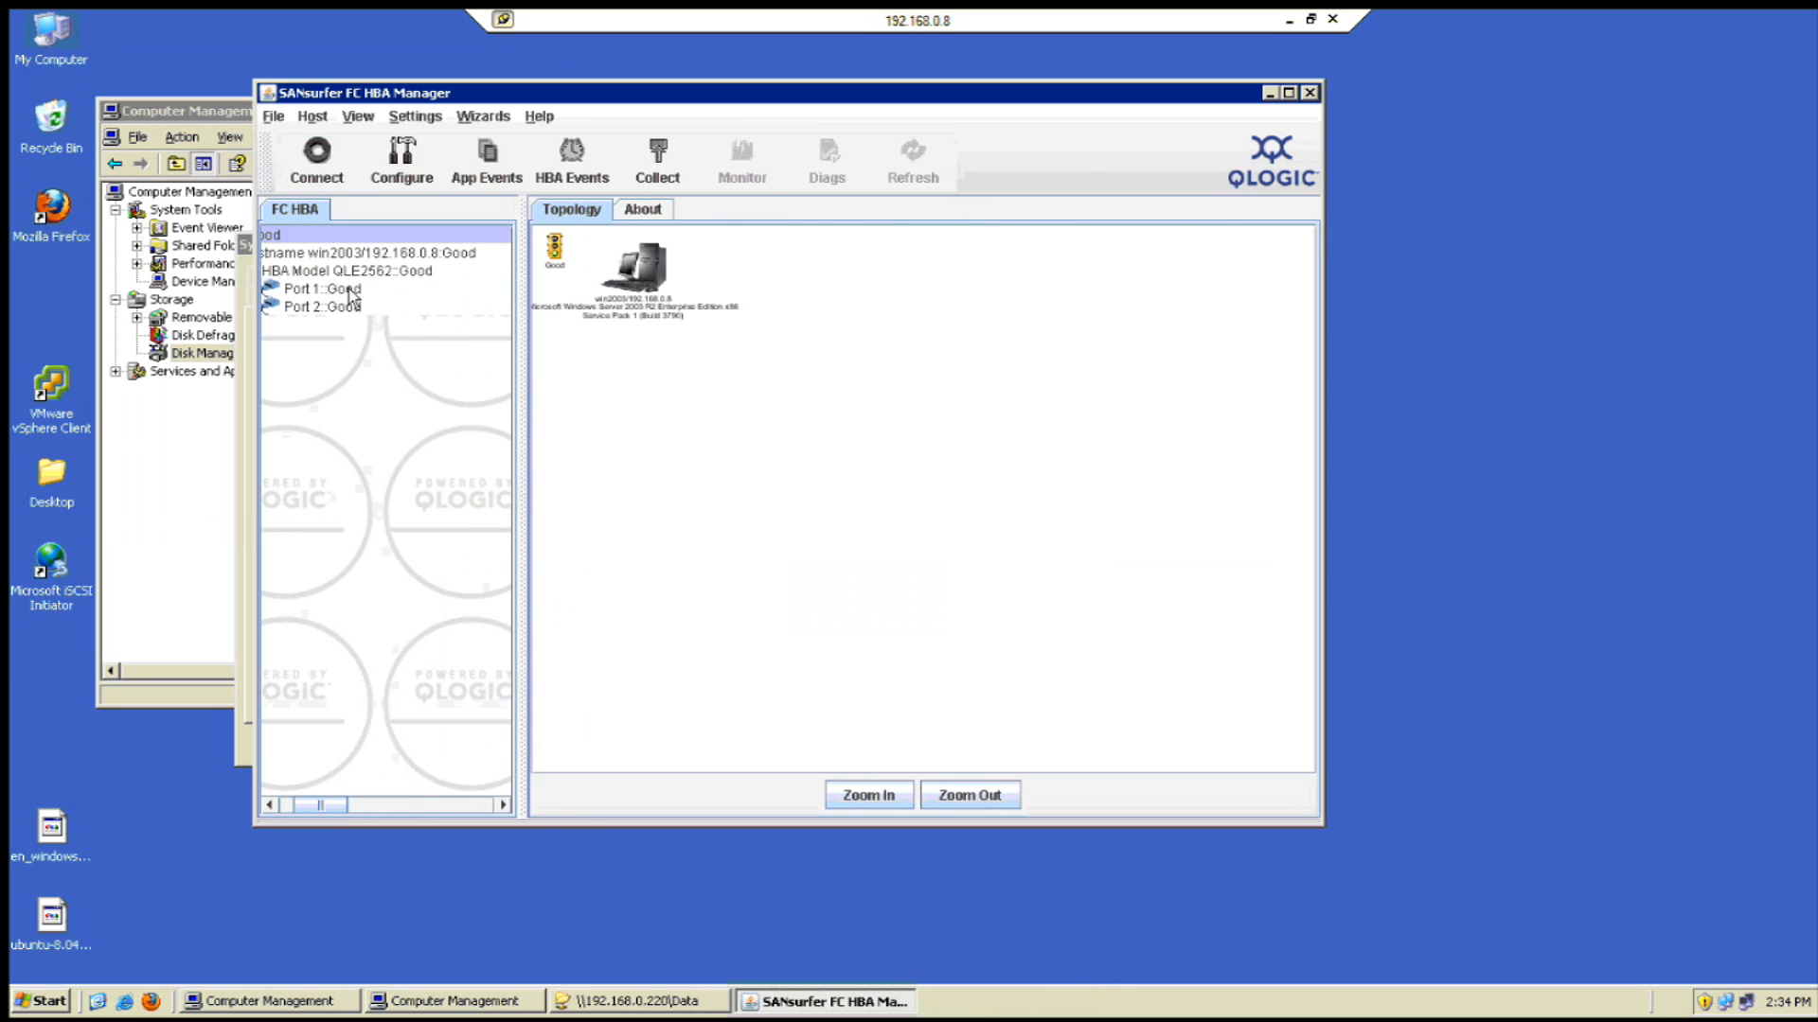
- Recheck Port 1, retry connecting to the local host past the already-connected warning, then switch to Disk Management
left_click(350, 292)
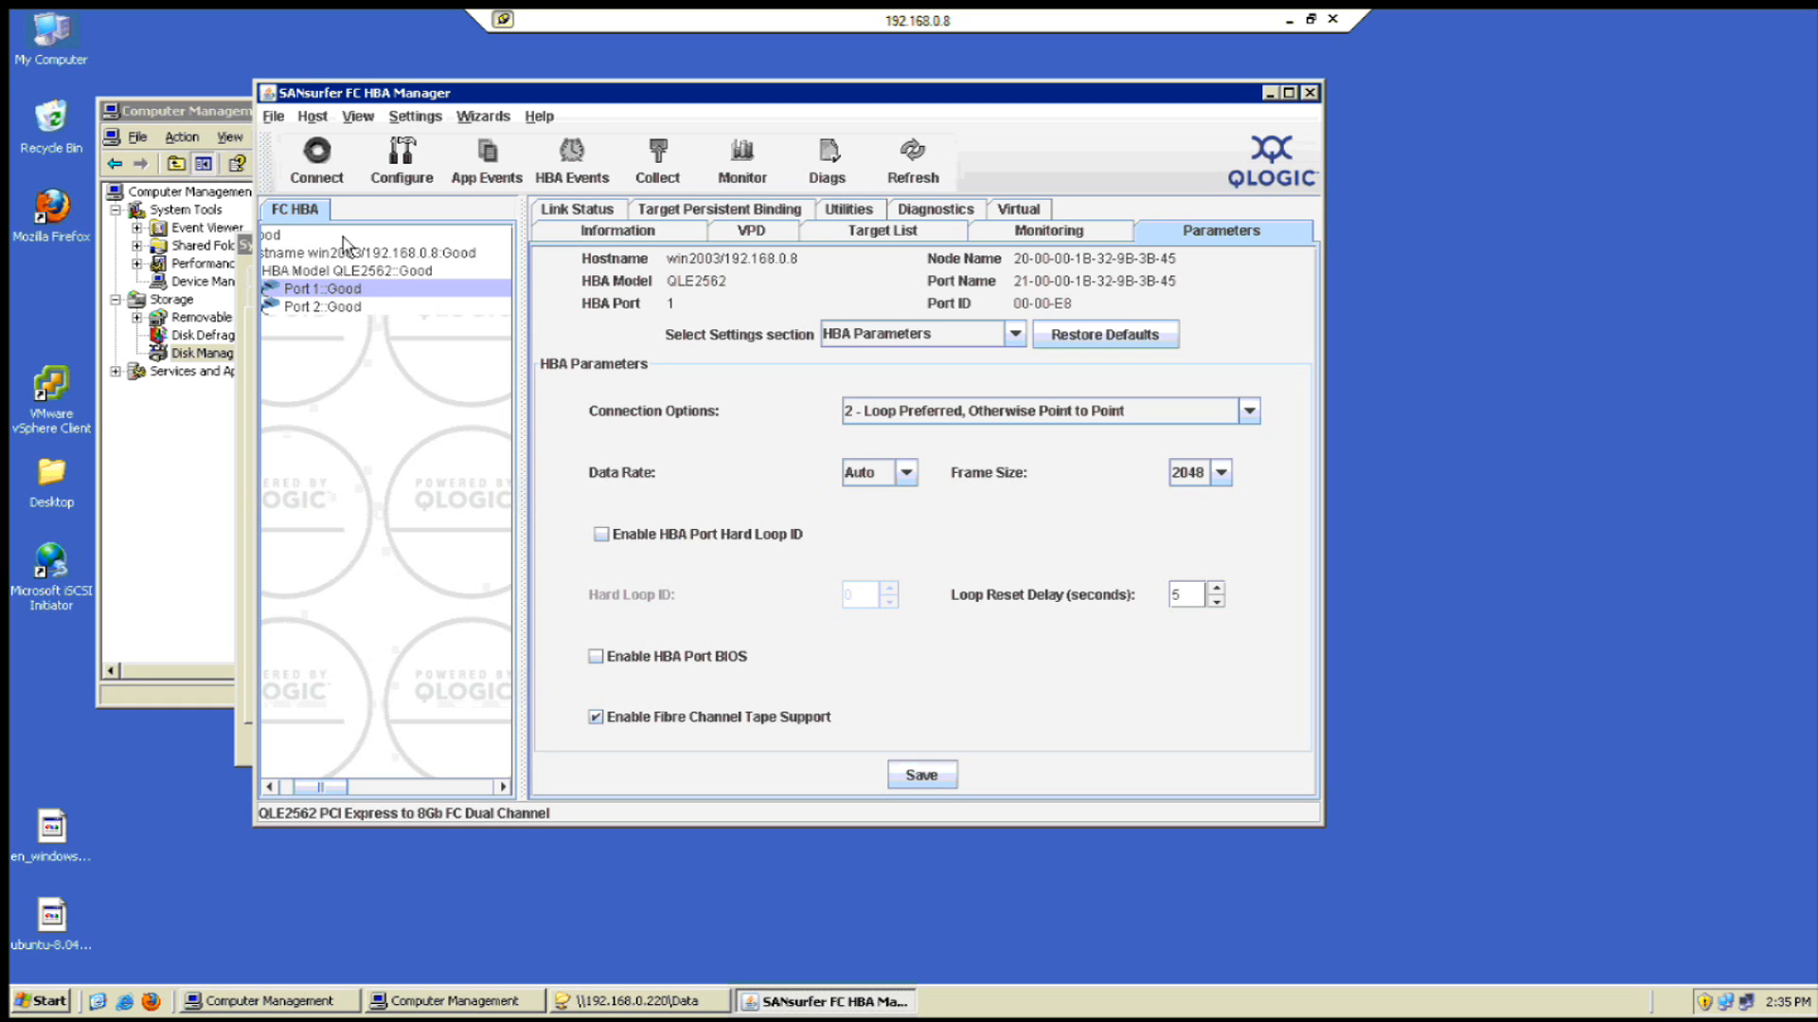
left_click(316, 161)
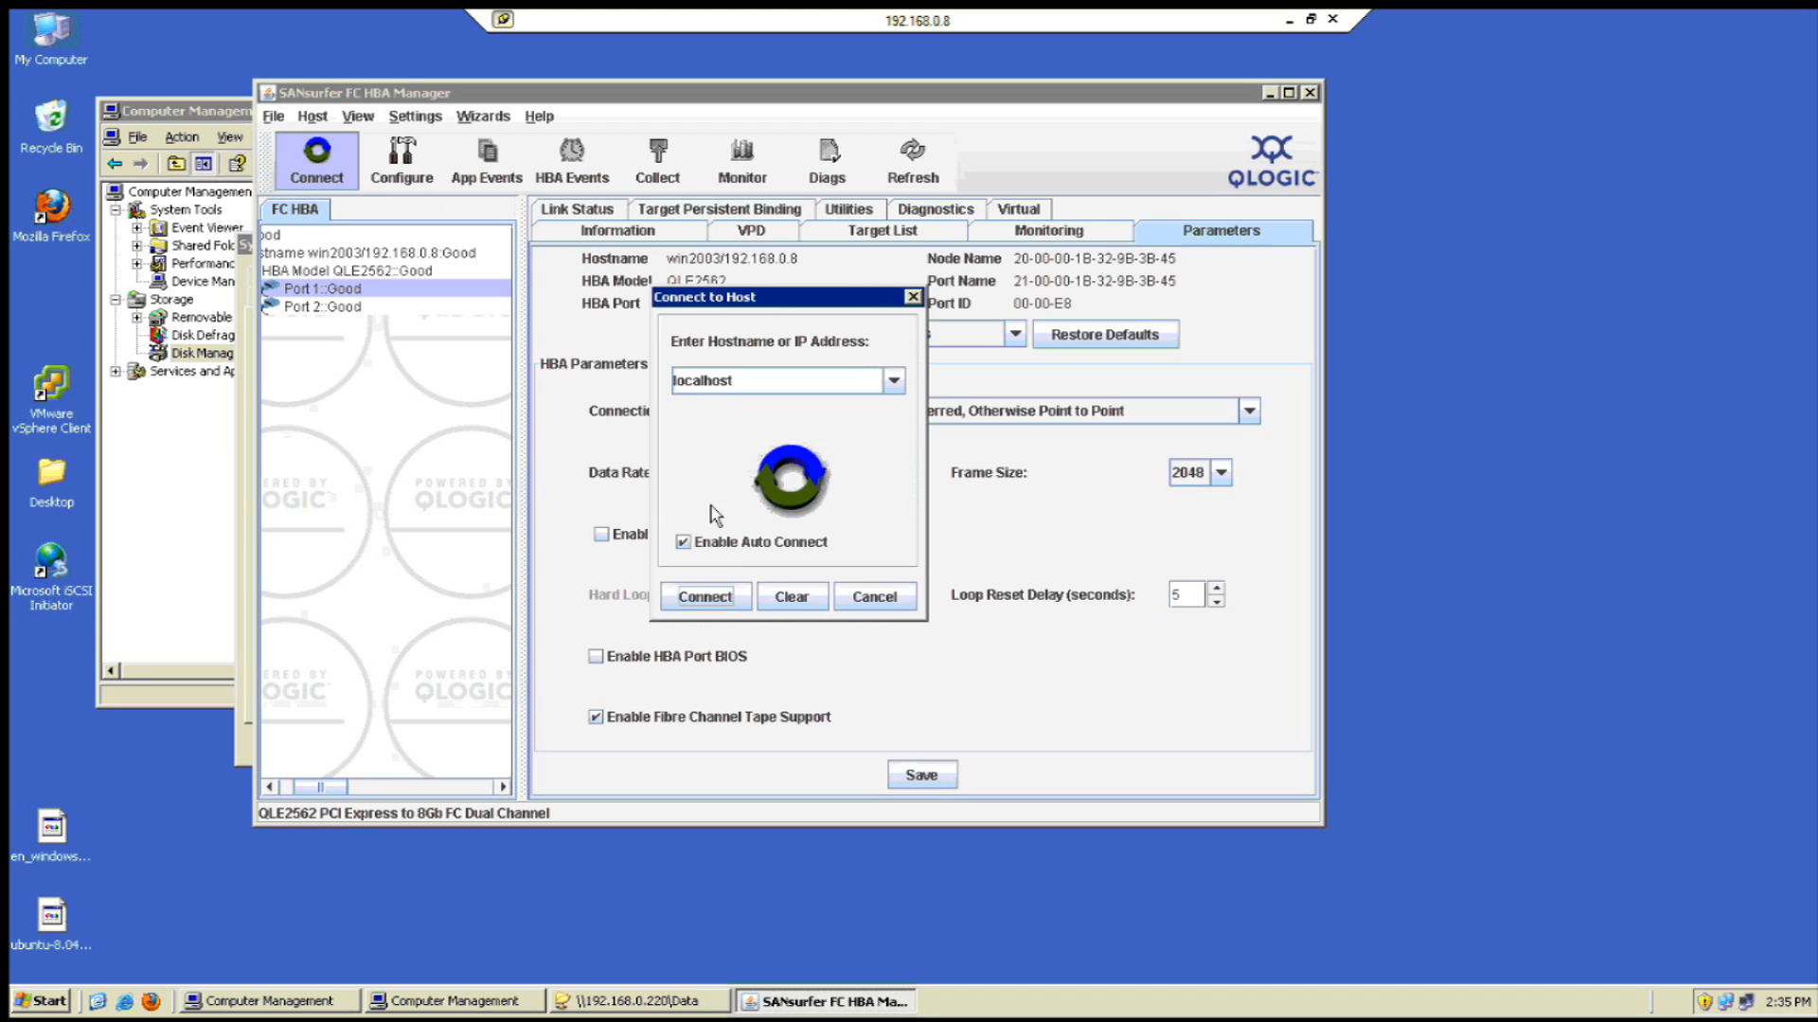
left_click(706, 598)
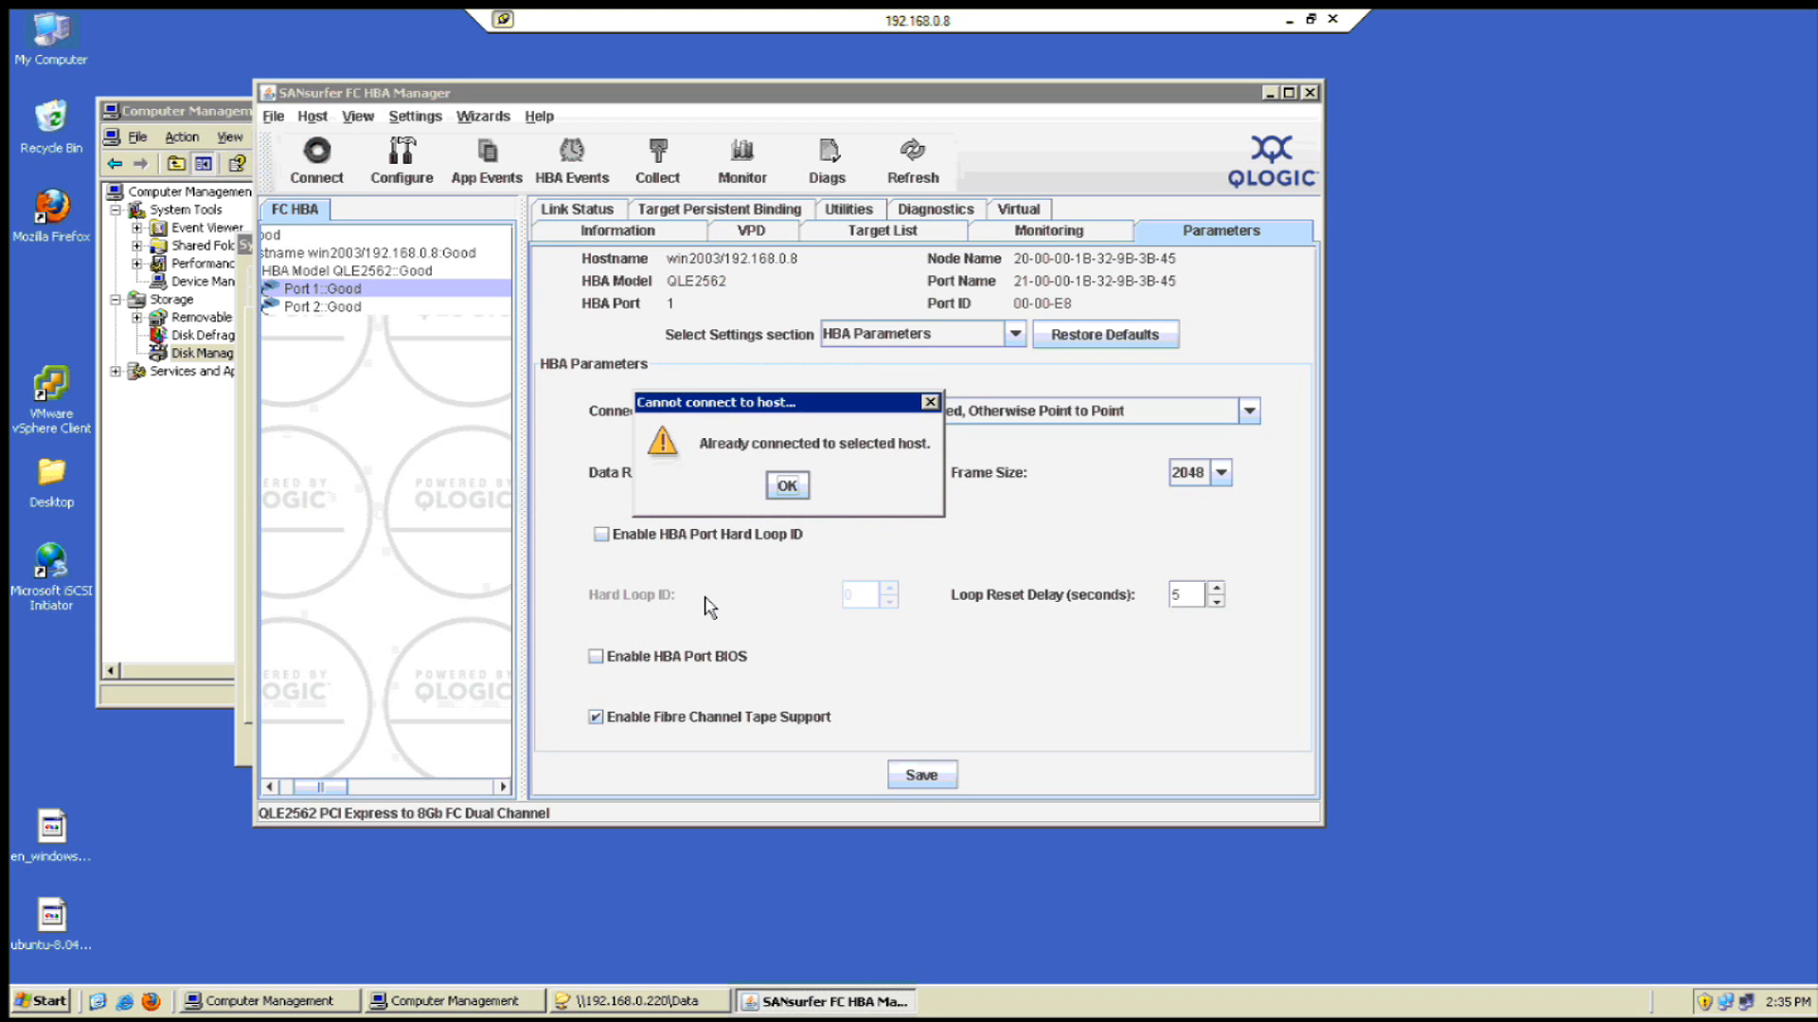
left_click(792, 489)
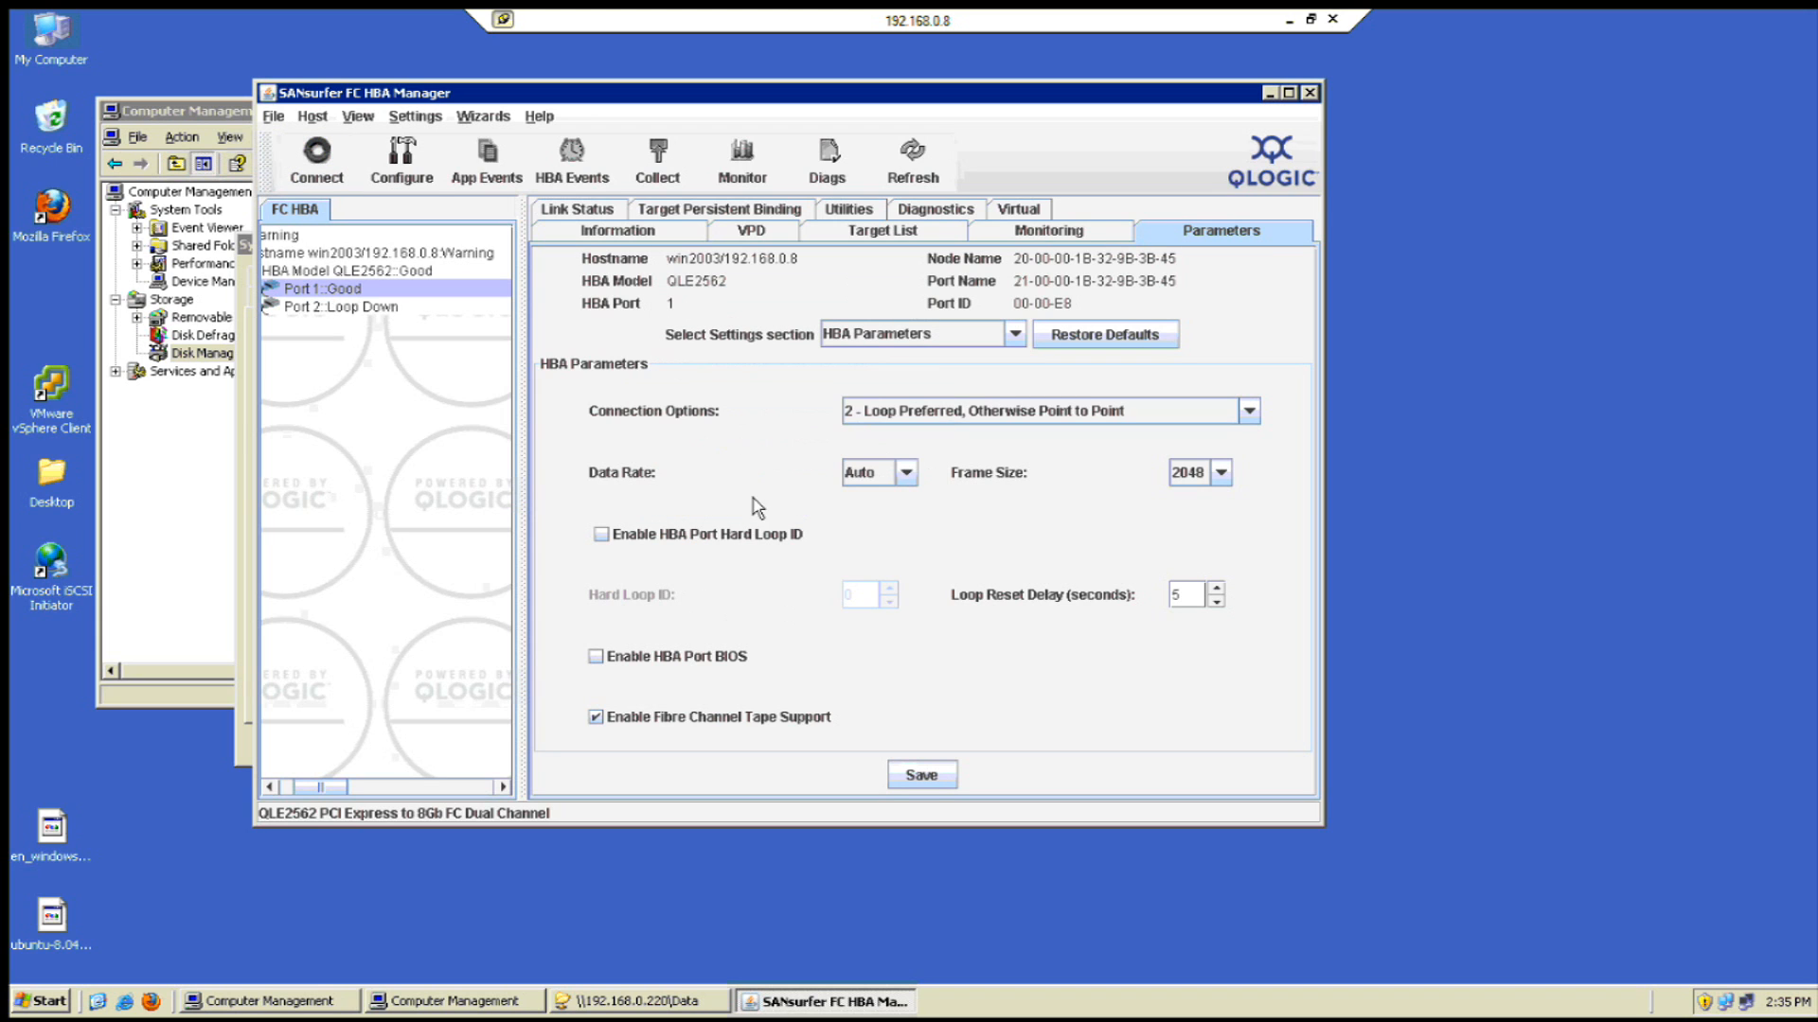
left_click(189, 487)
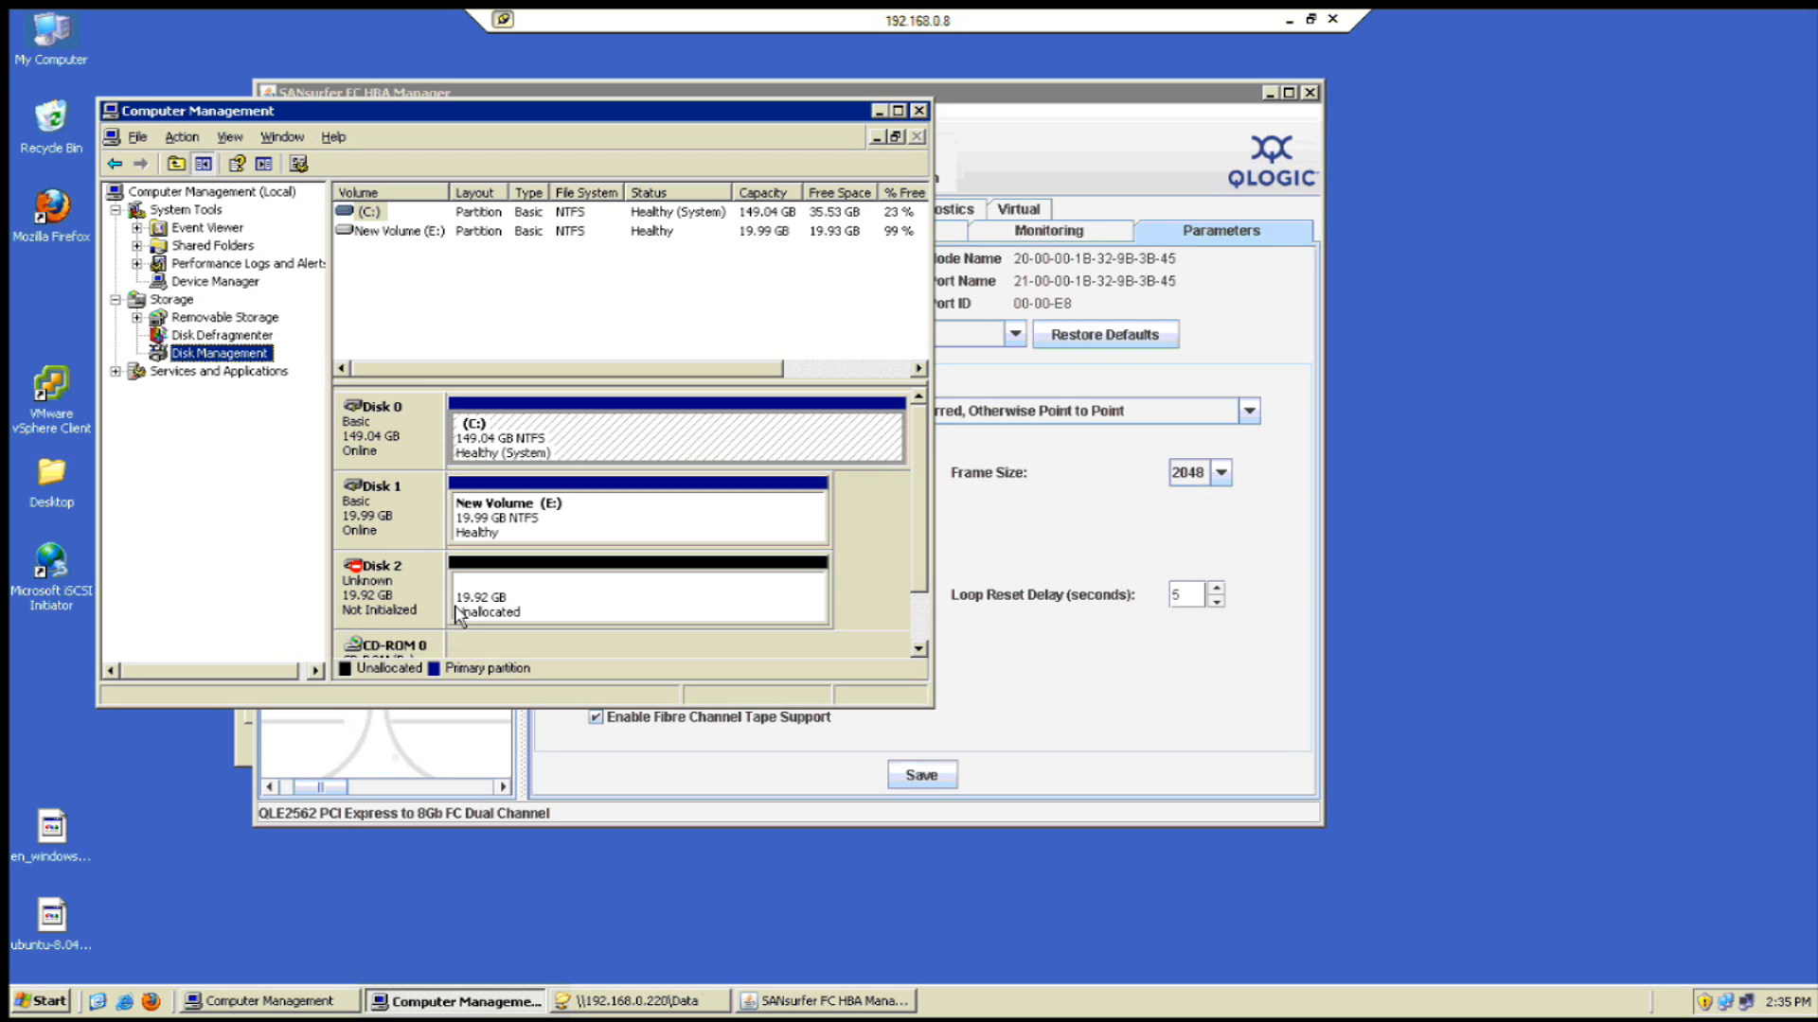
- Move the Computer Management window and initialize Disk 2 from its context menu
left_click(394, 609)
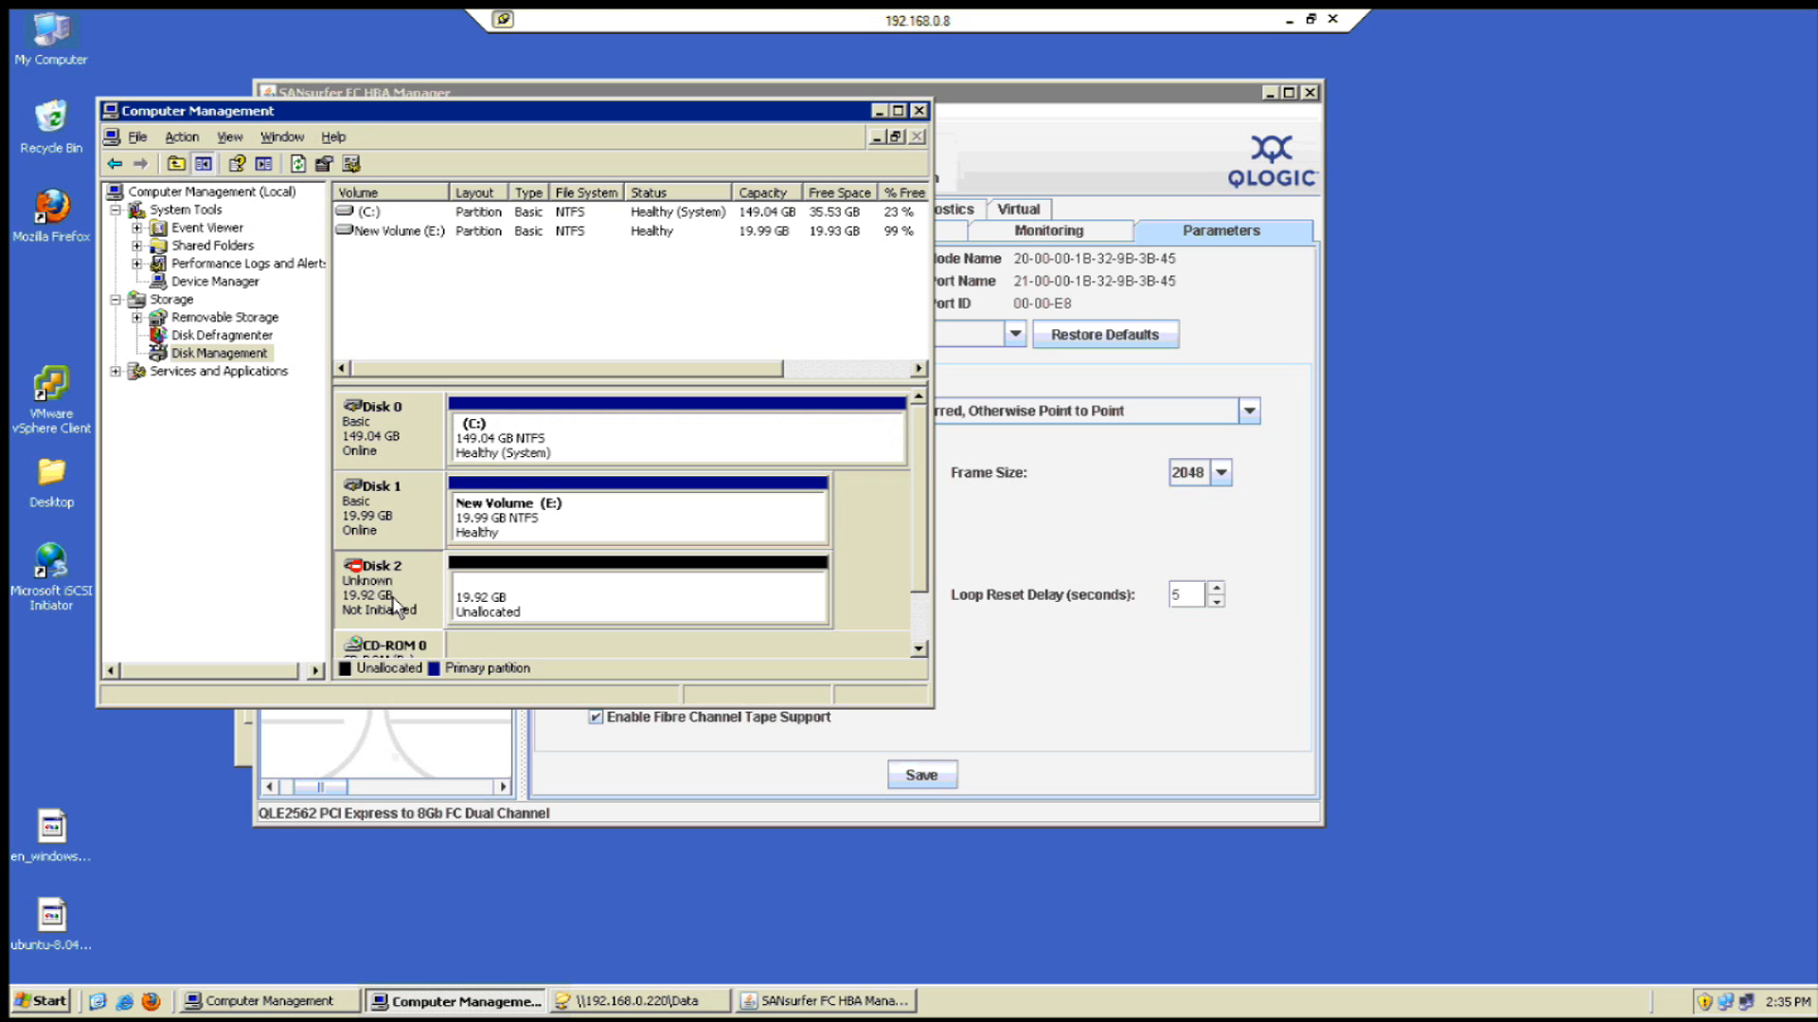
right_click(392, 597)
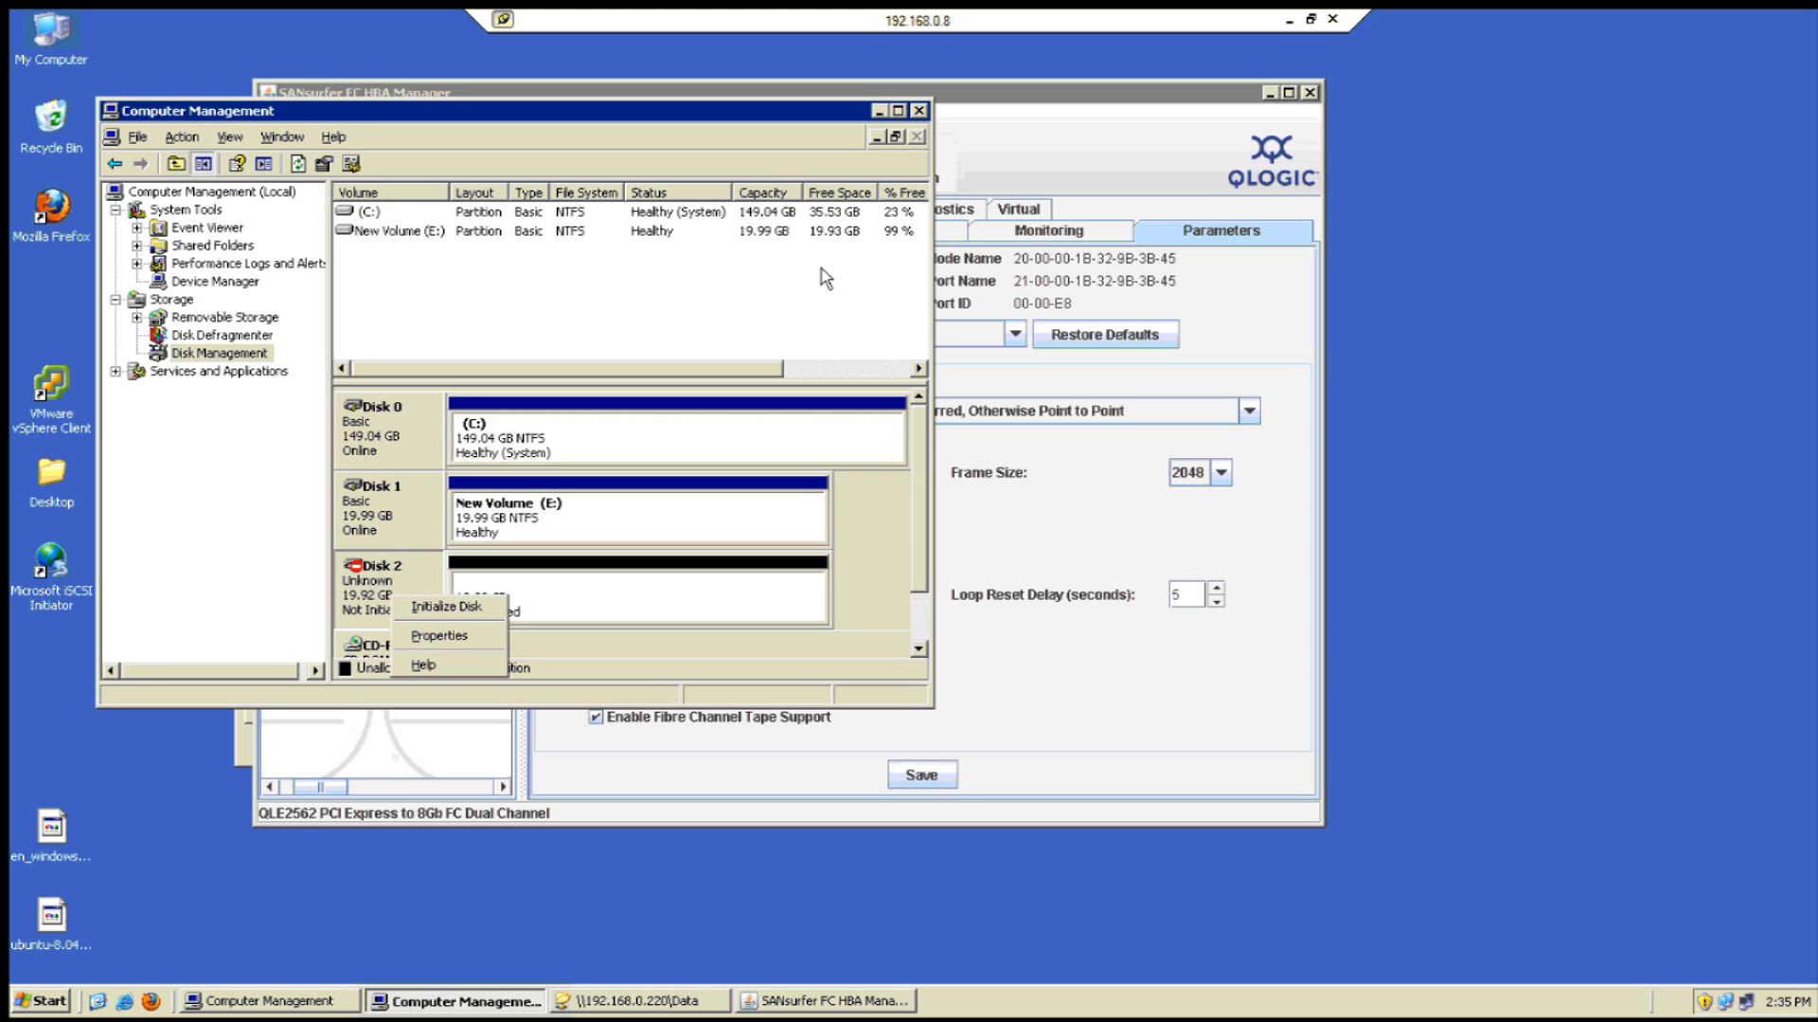
left_click_drag(759, 112, 1033, 292)
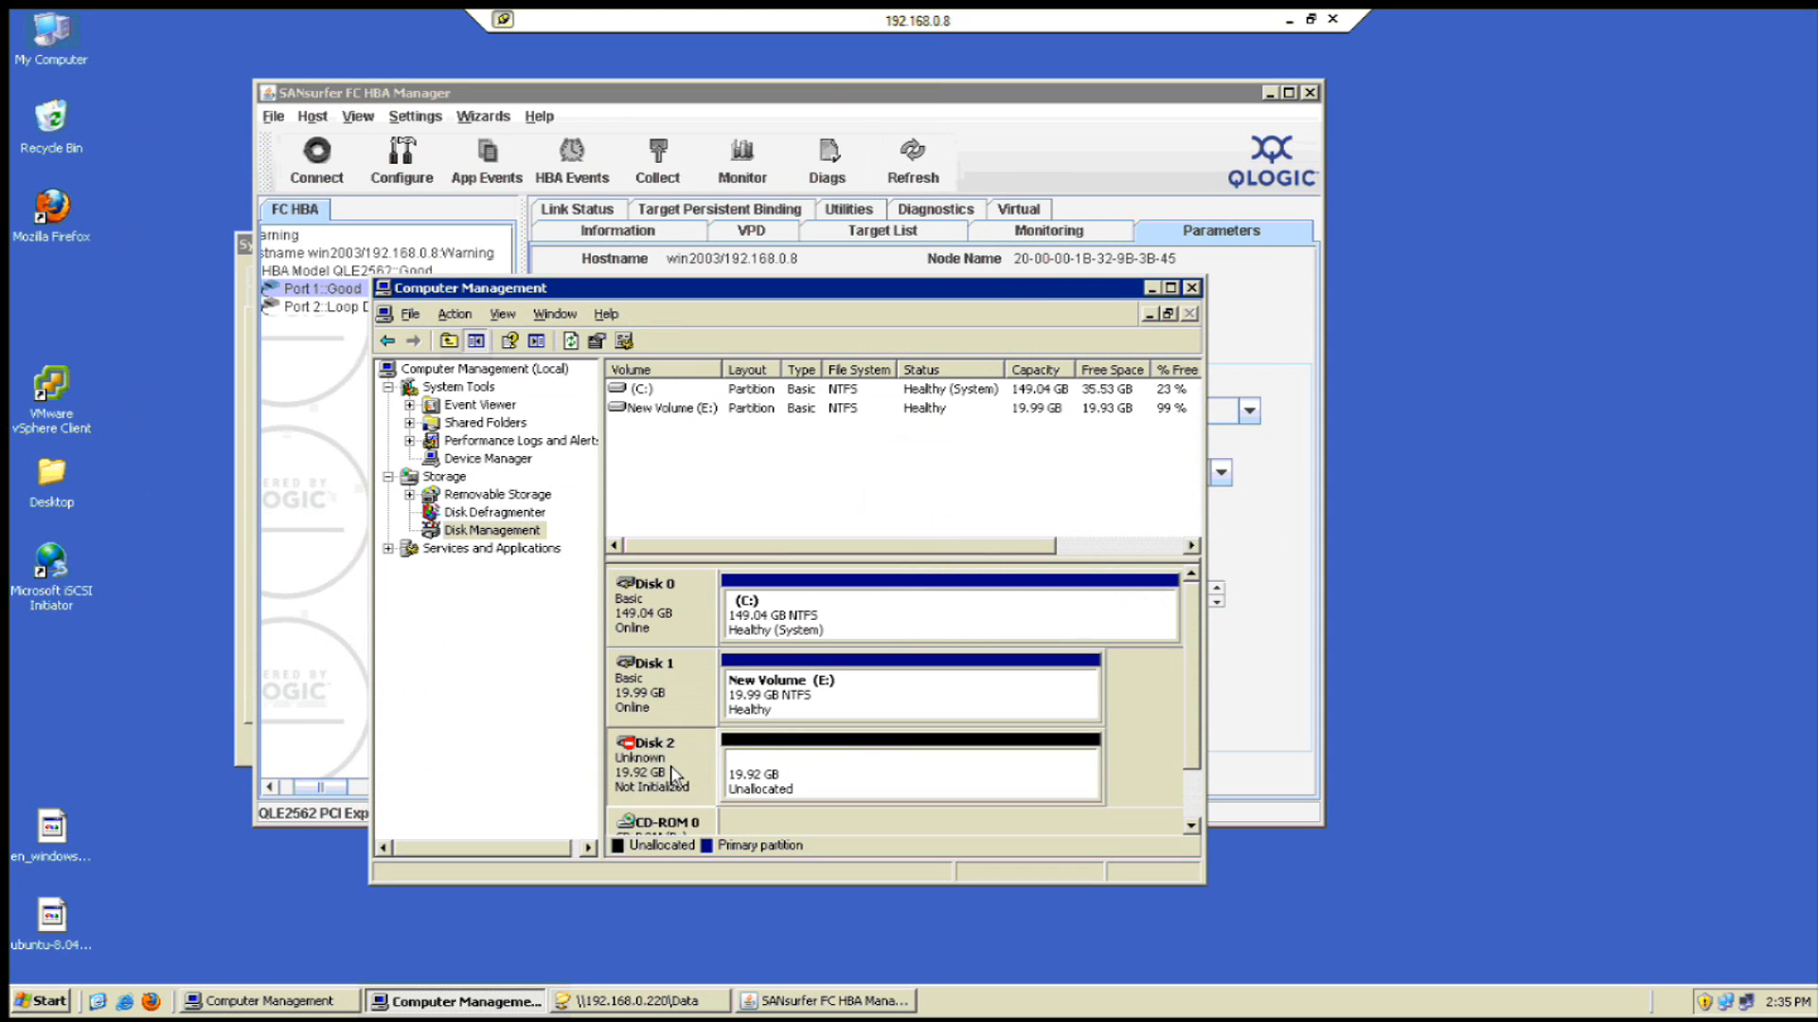
left_click_drag(682, 296, 801, 277)
right_click(793, 750)
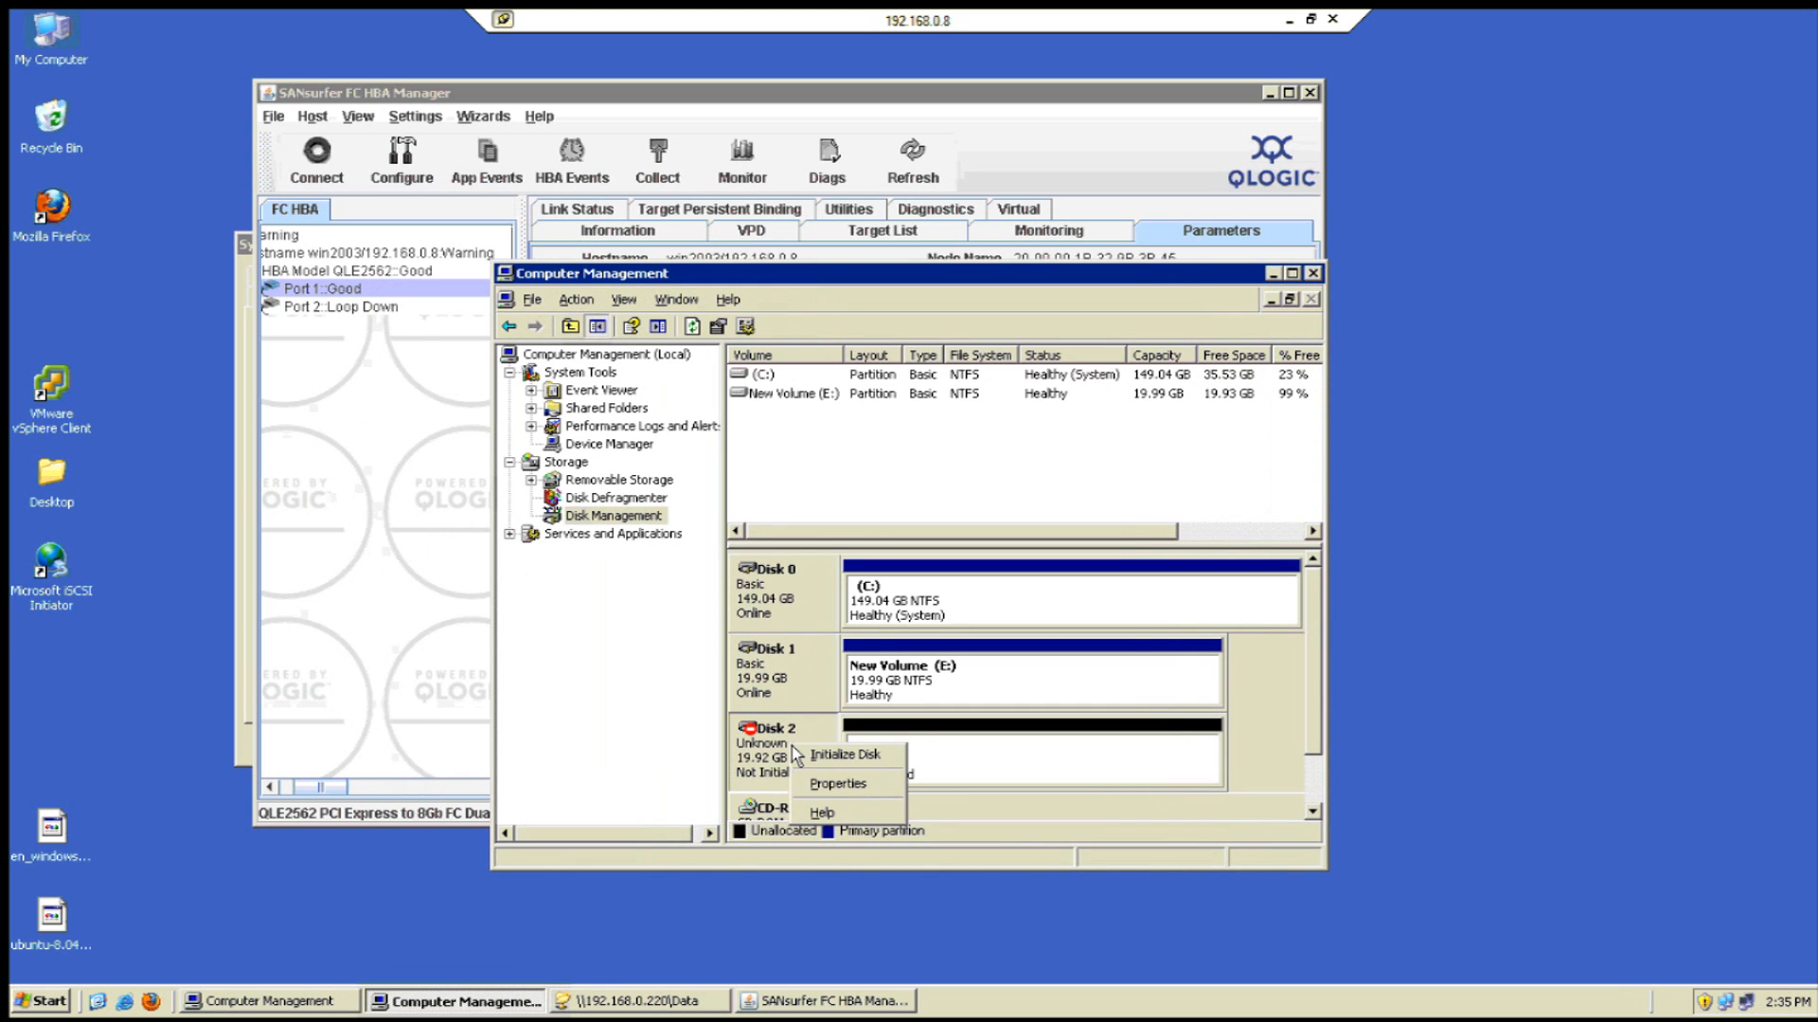
left_click(819, 758)
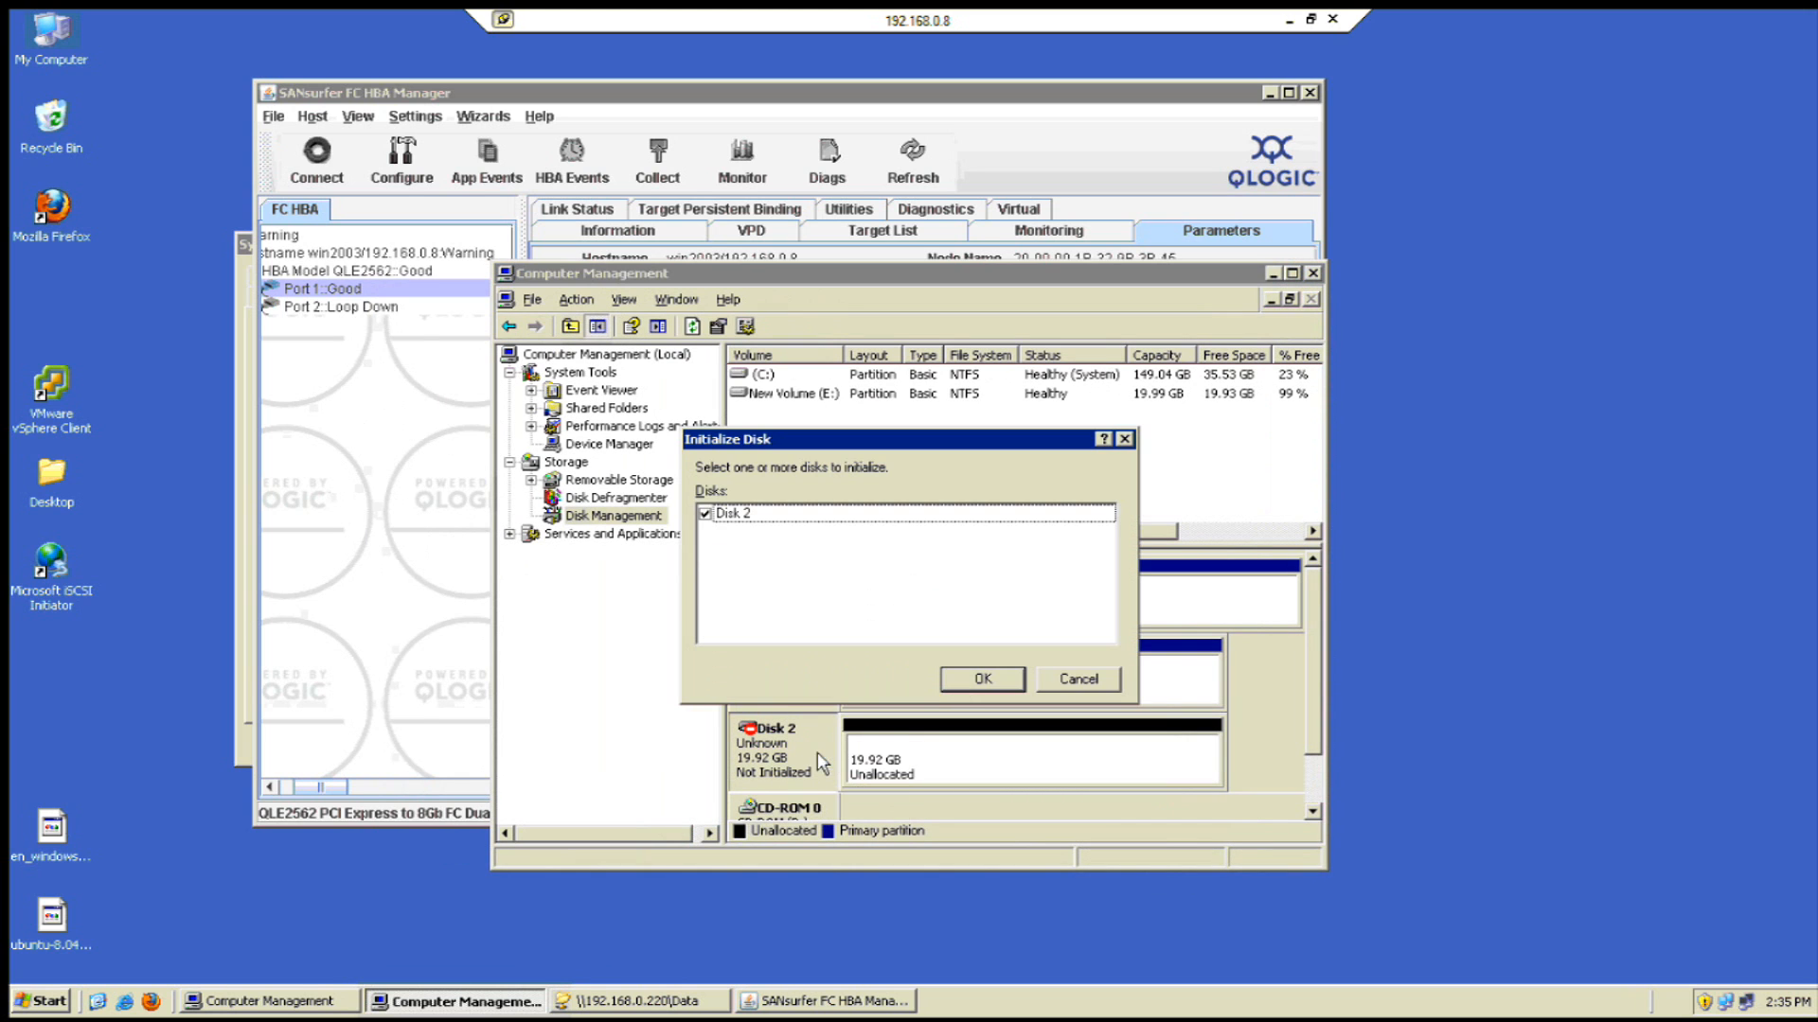
left_click(970, 681)
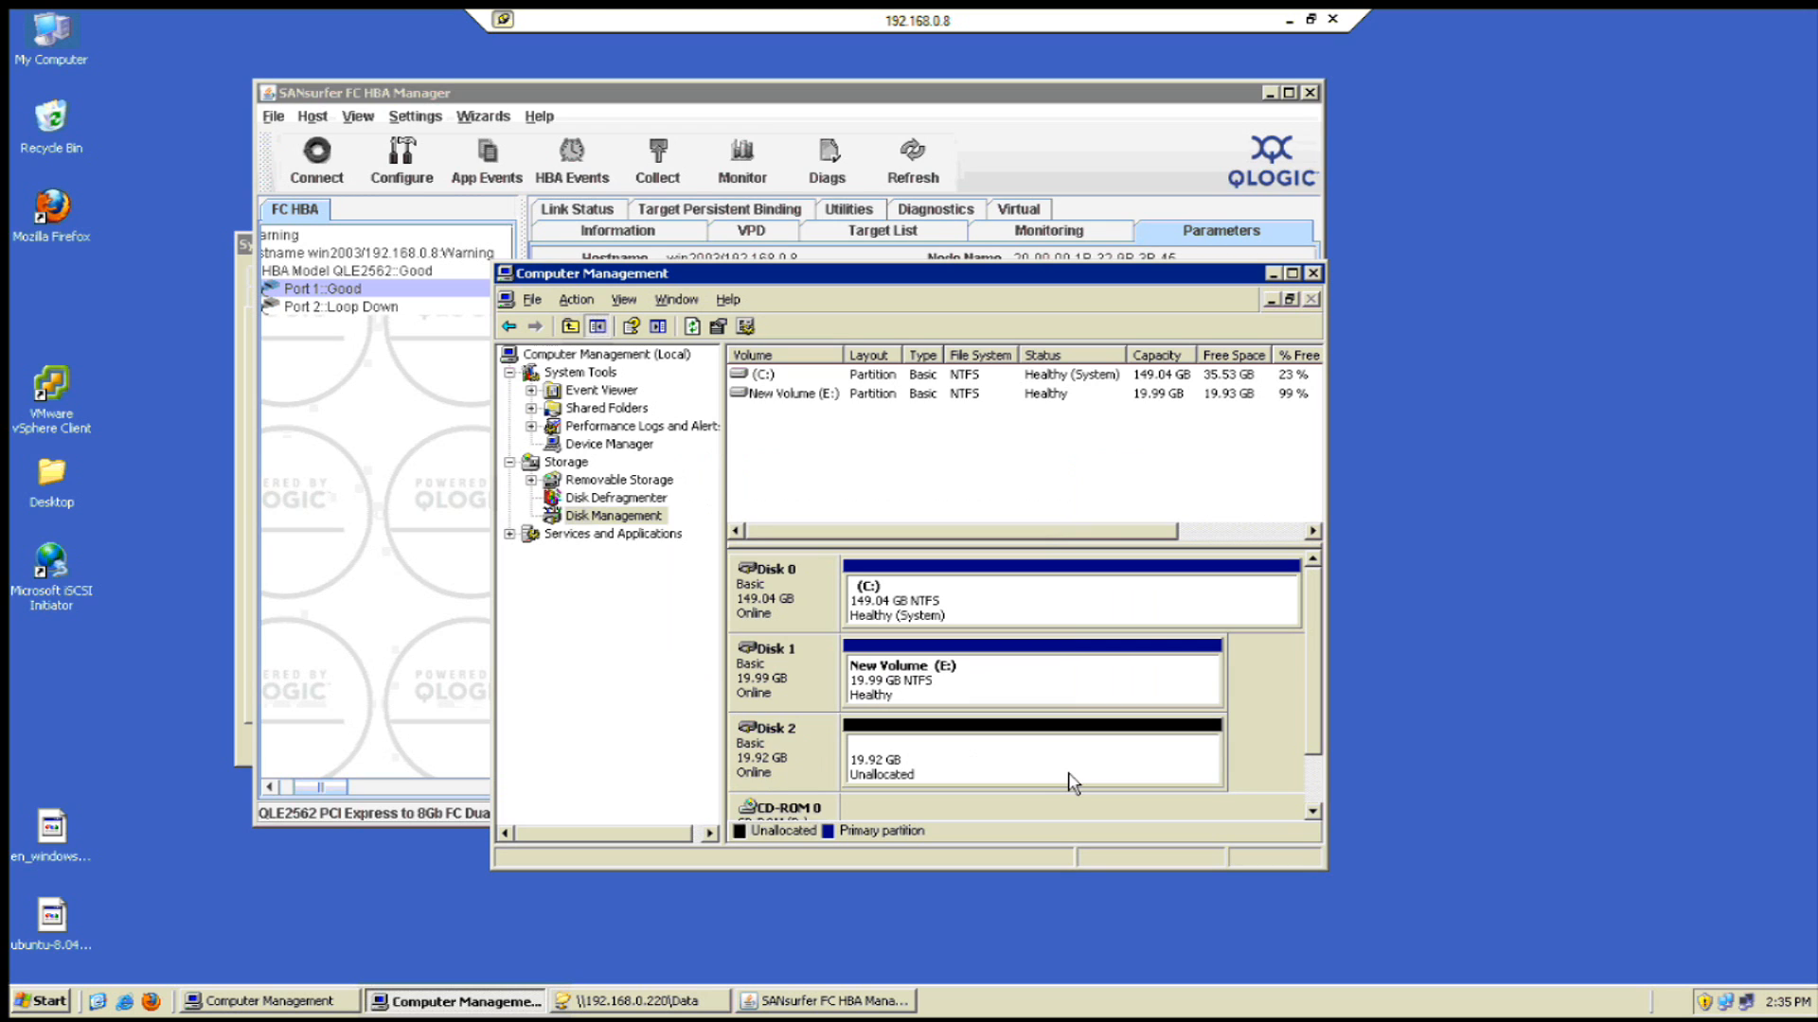
- Create a full-size quick-formatted NTFS primary partition on Disk 2's unallocated space as drive F:
left_click(1046, 759)
right_click(977, 764)
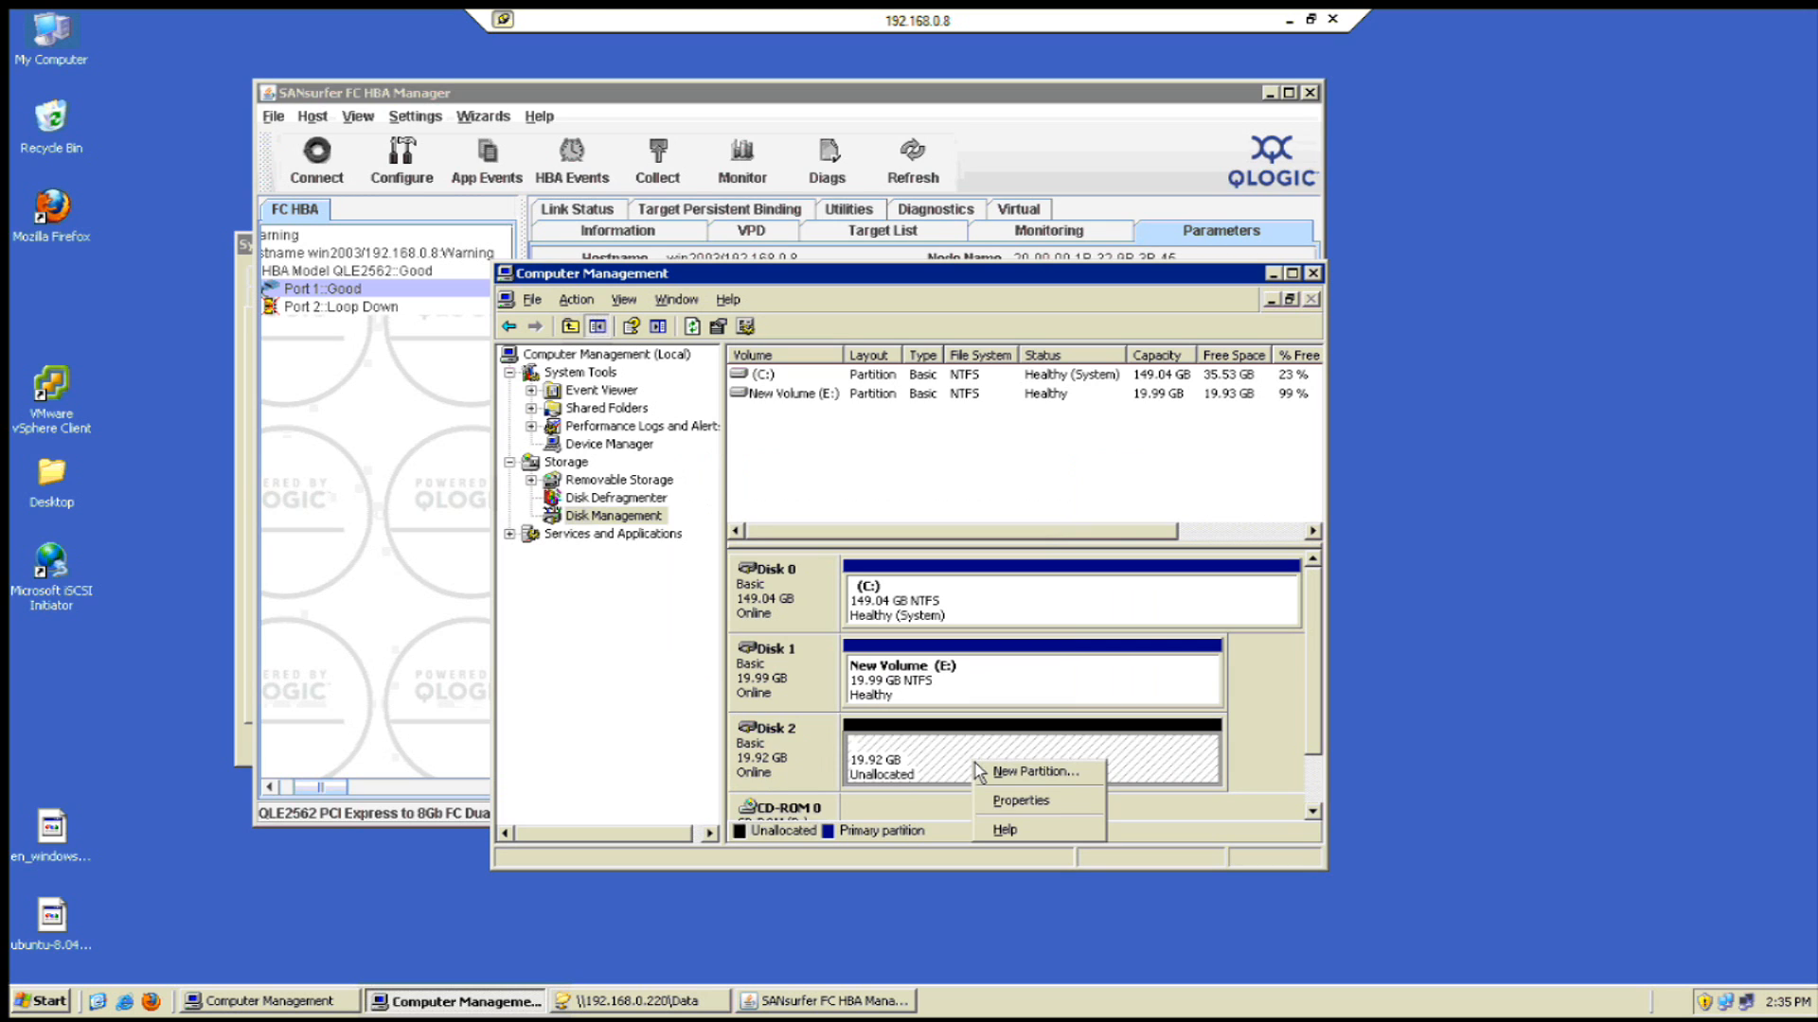
left_click(990, 774)
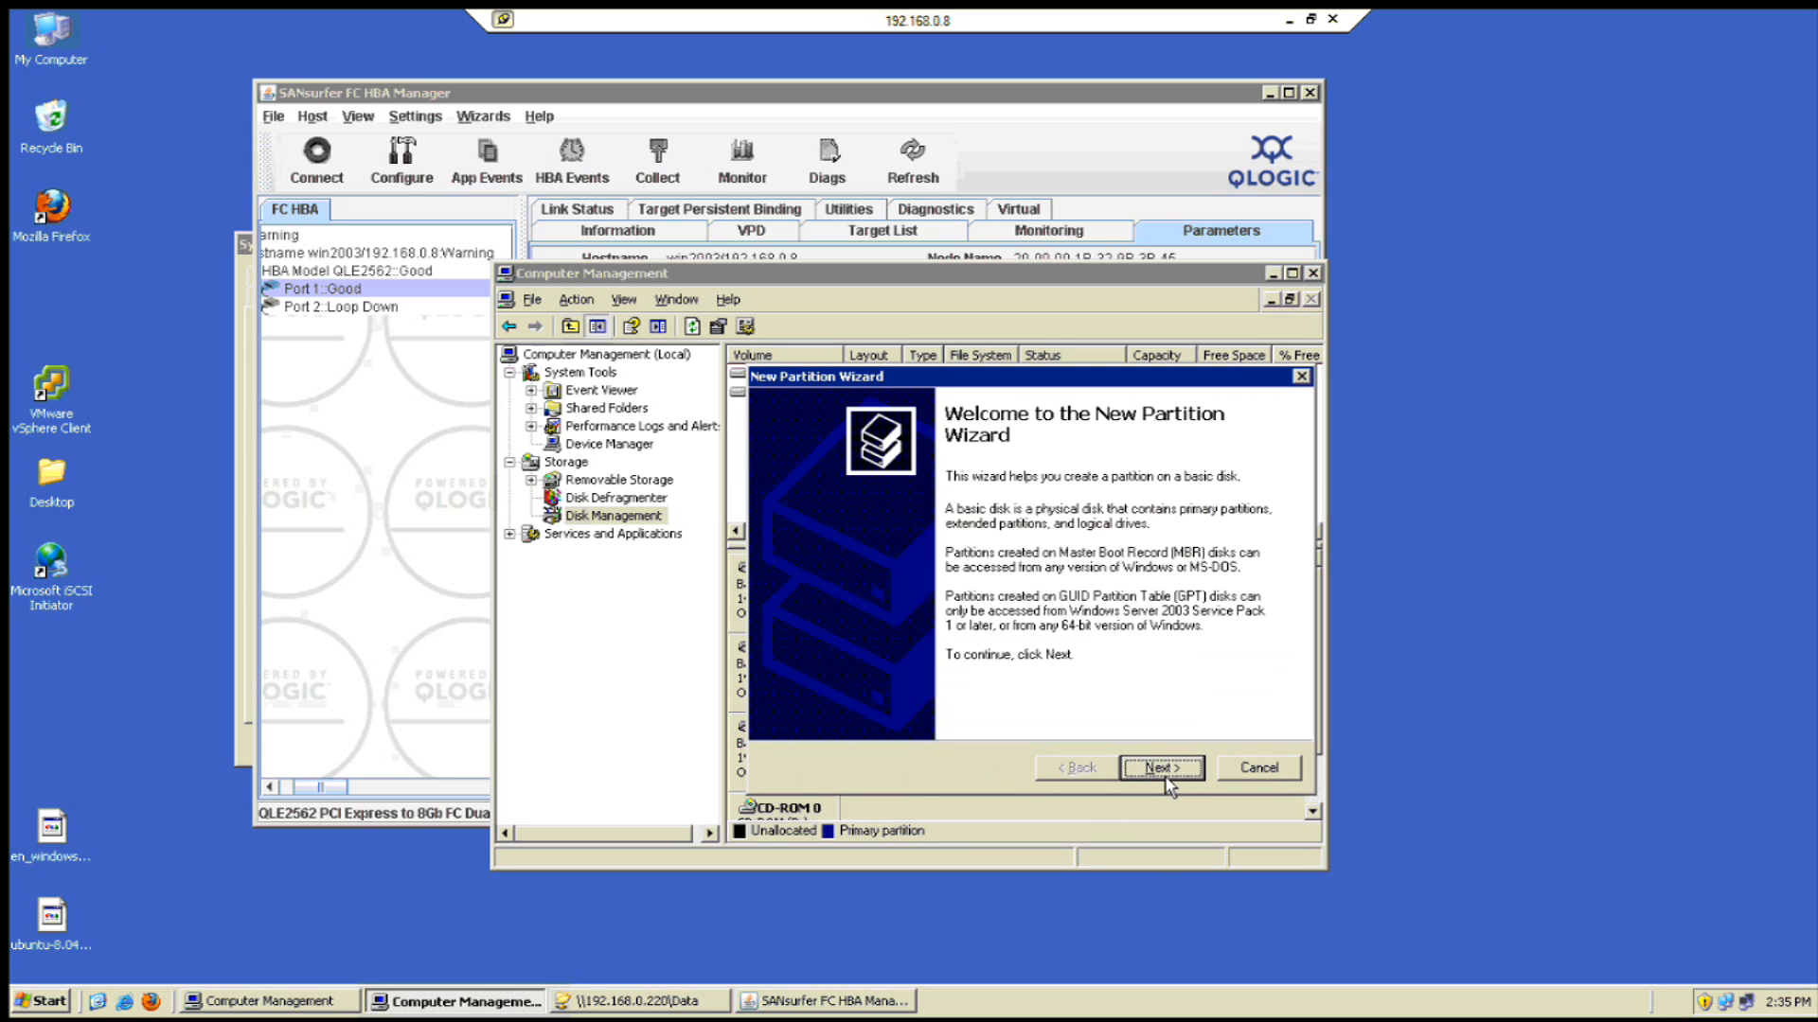
left_click(1169, 773)
left_click(1164, 768)
left_click(1164, 769)
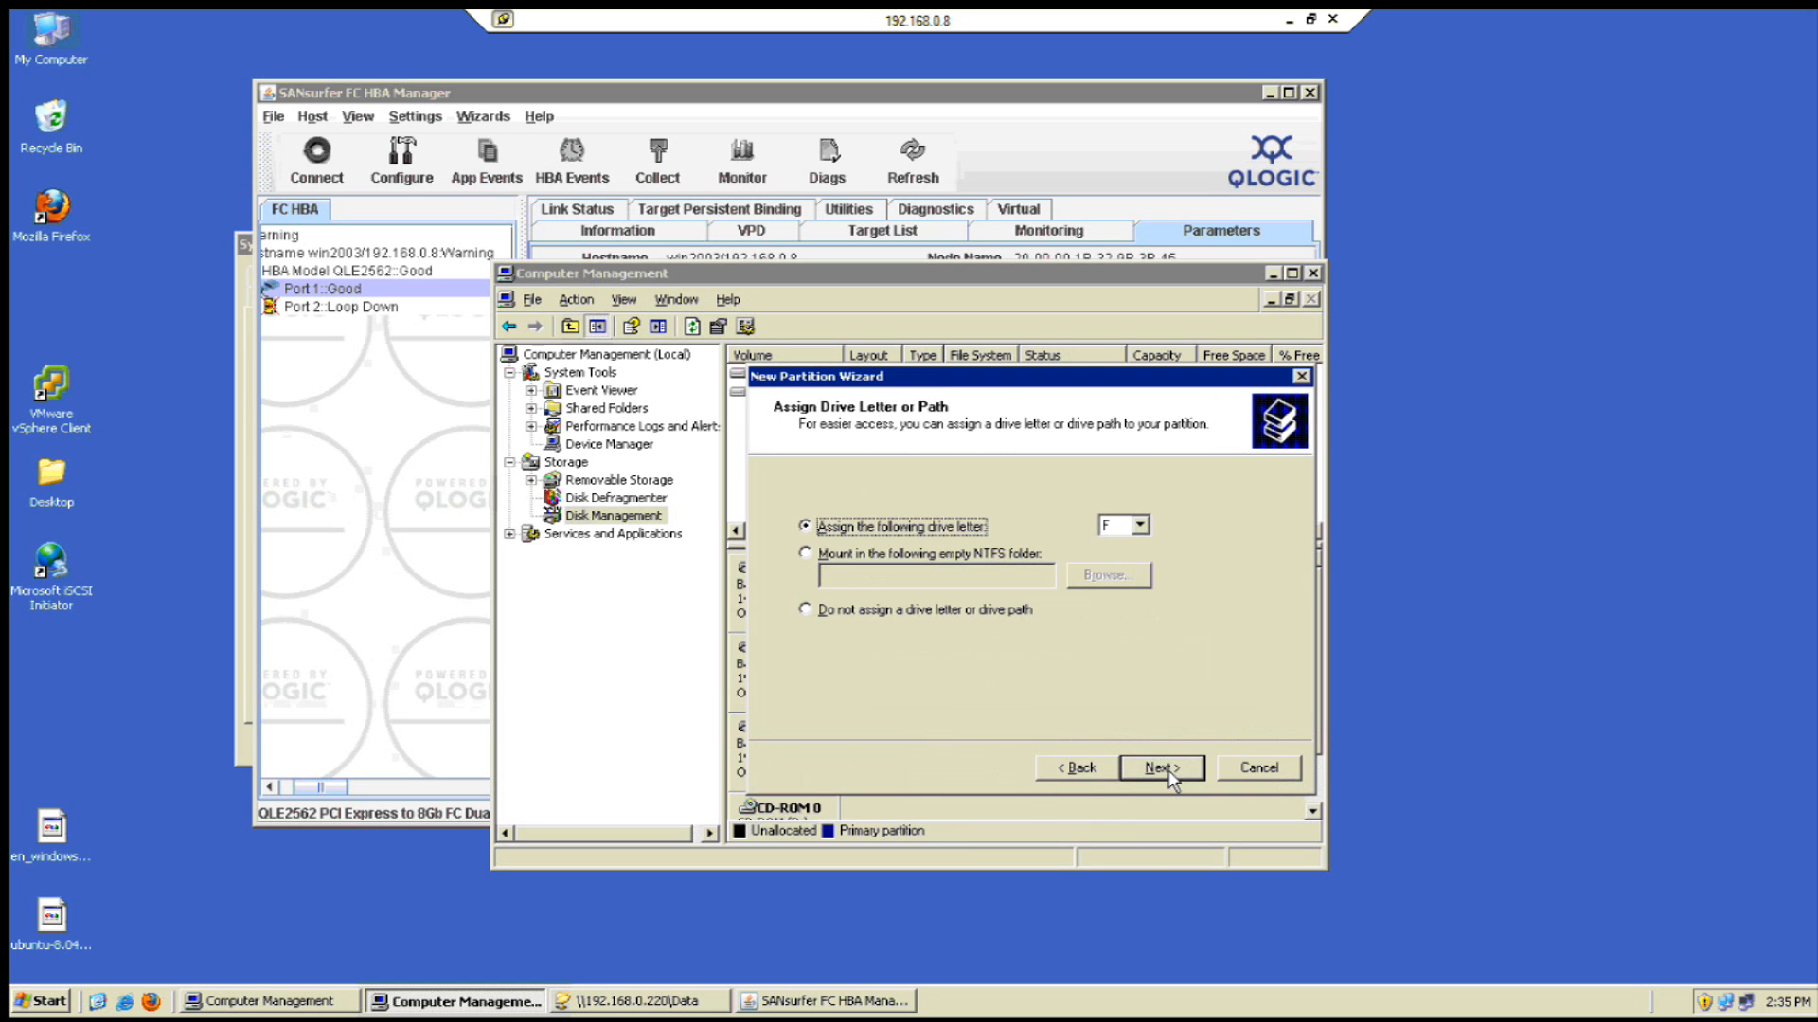
left_click(1164, 768)
left_click(928, 668)
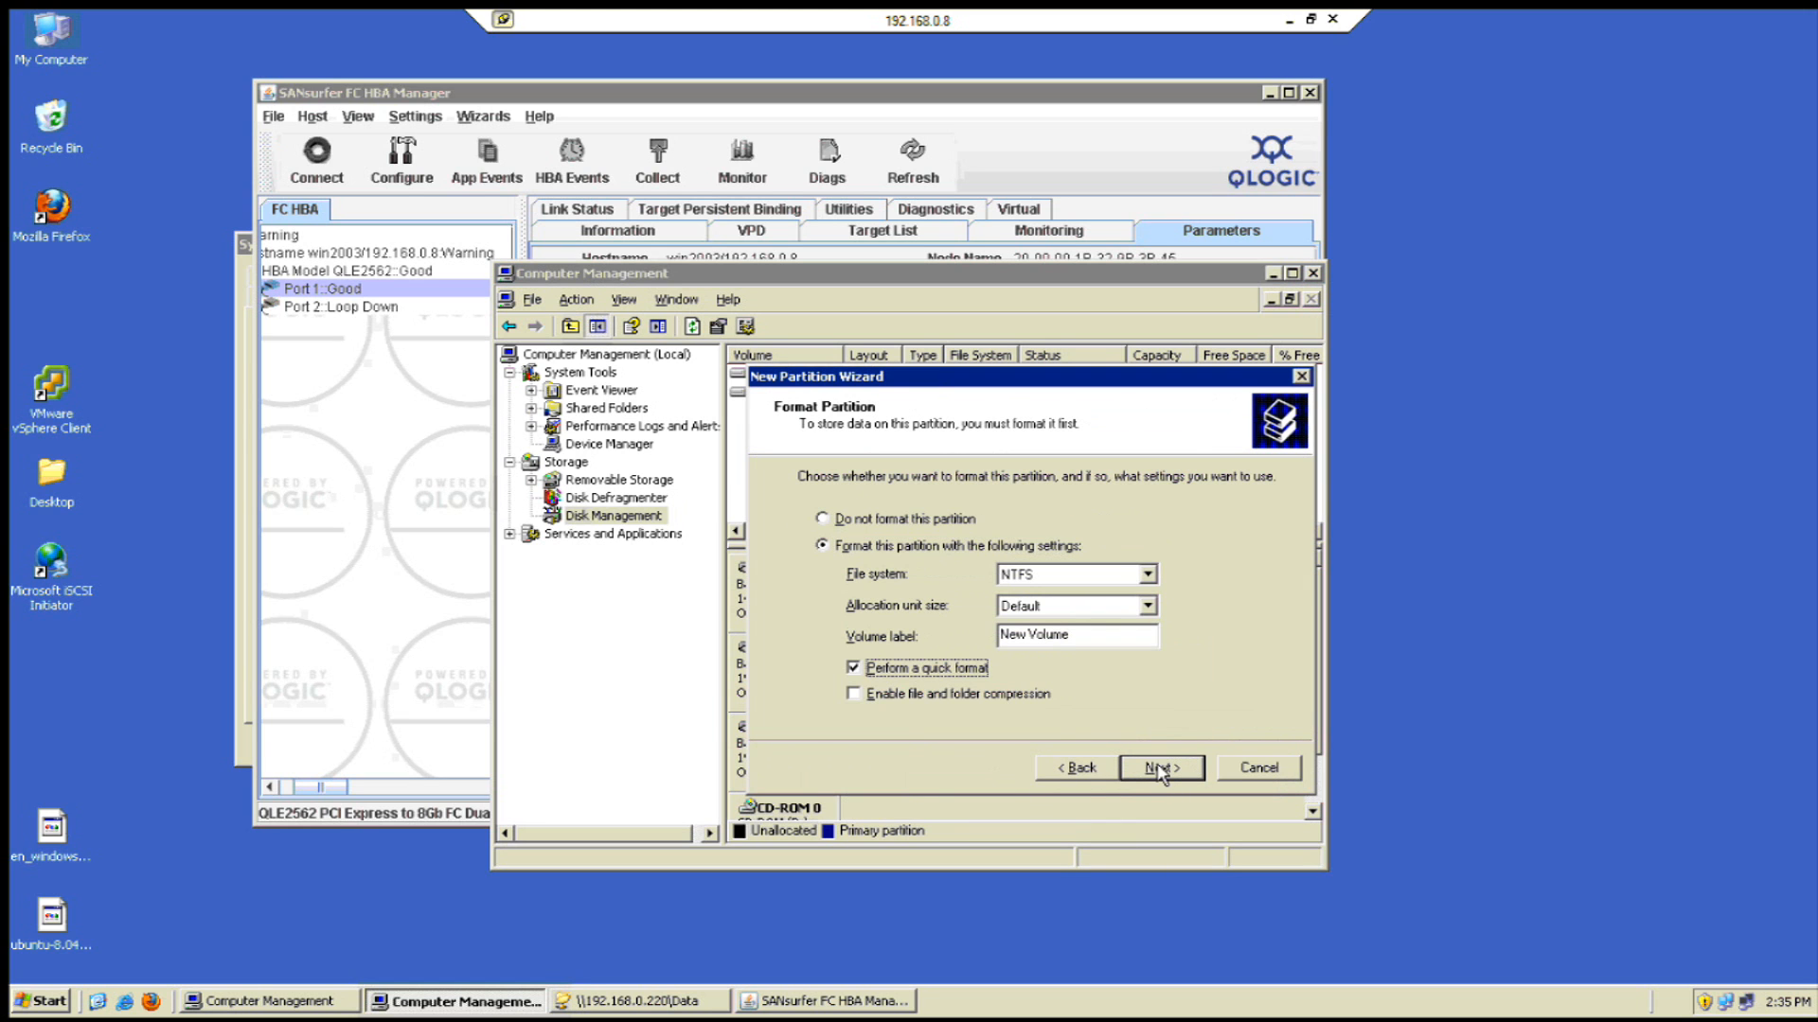
left_click(1155, 768)
left_click(1163, 769)
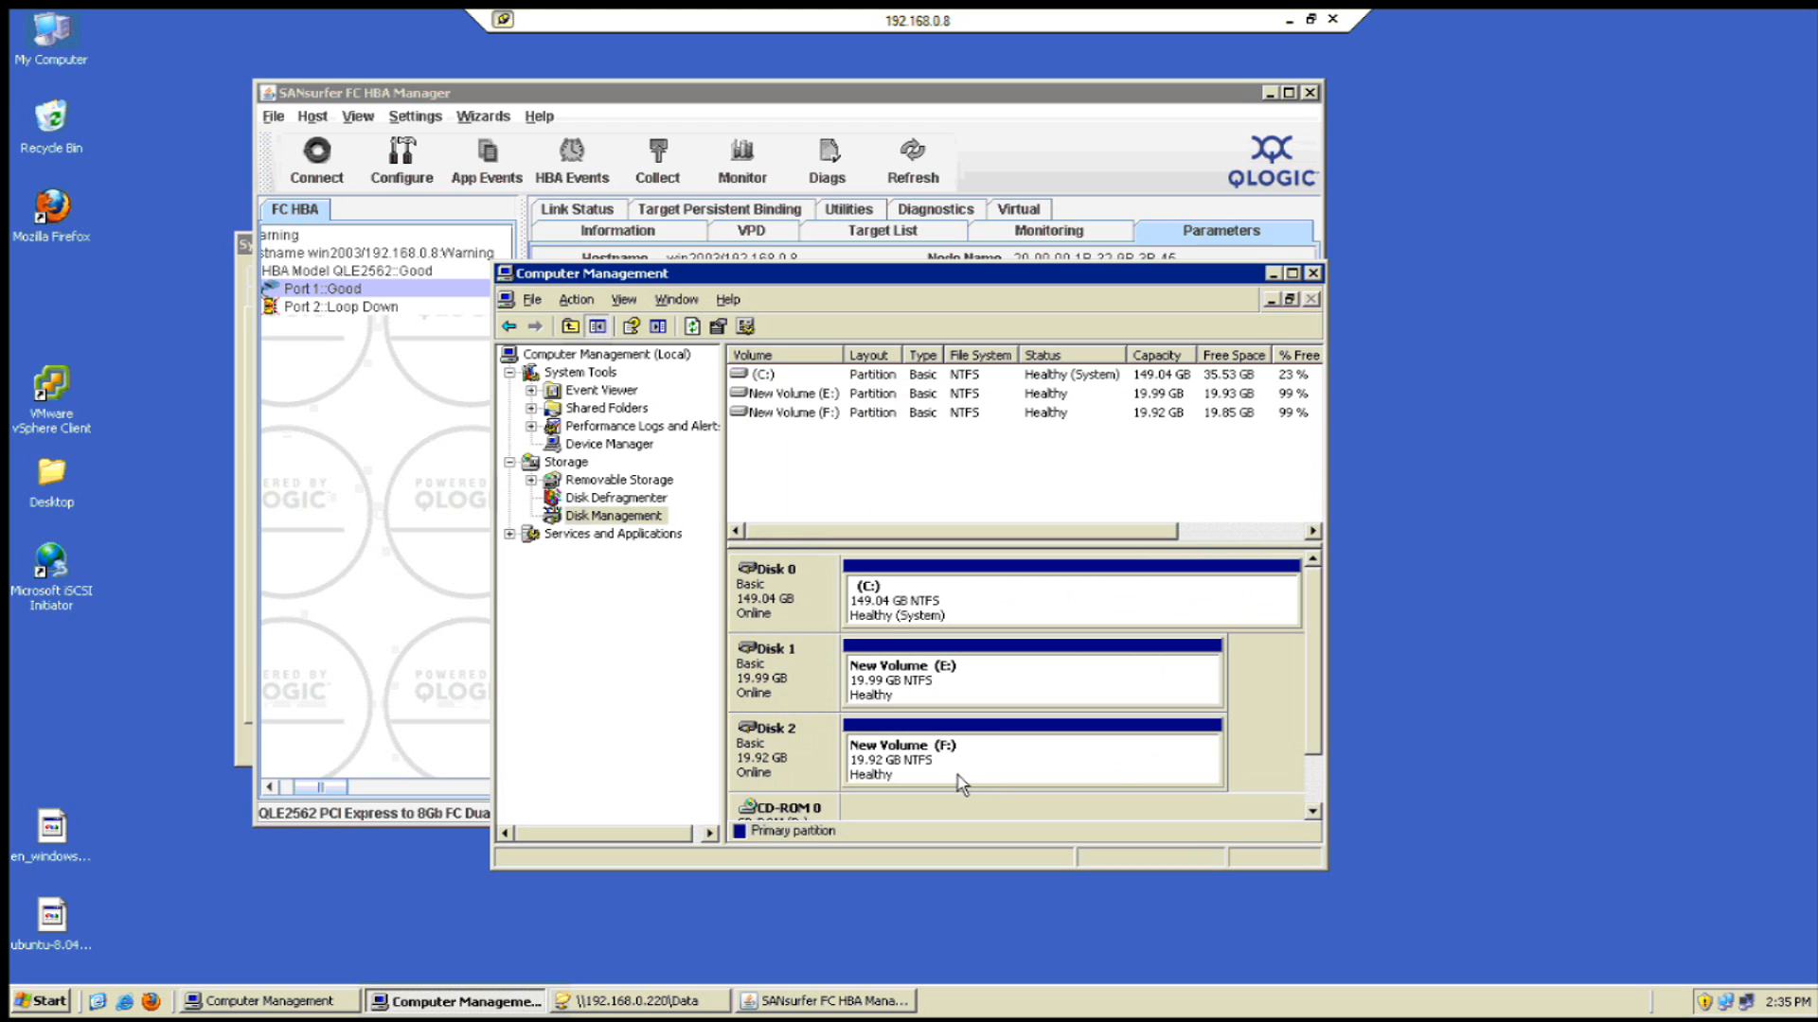
- Paste the six copied files into the new F: drive via My Computer
double_click(63, 62)
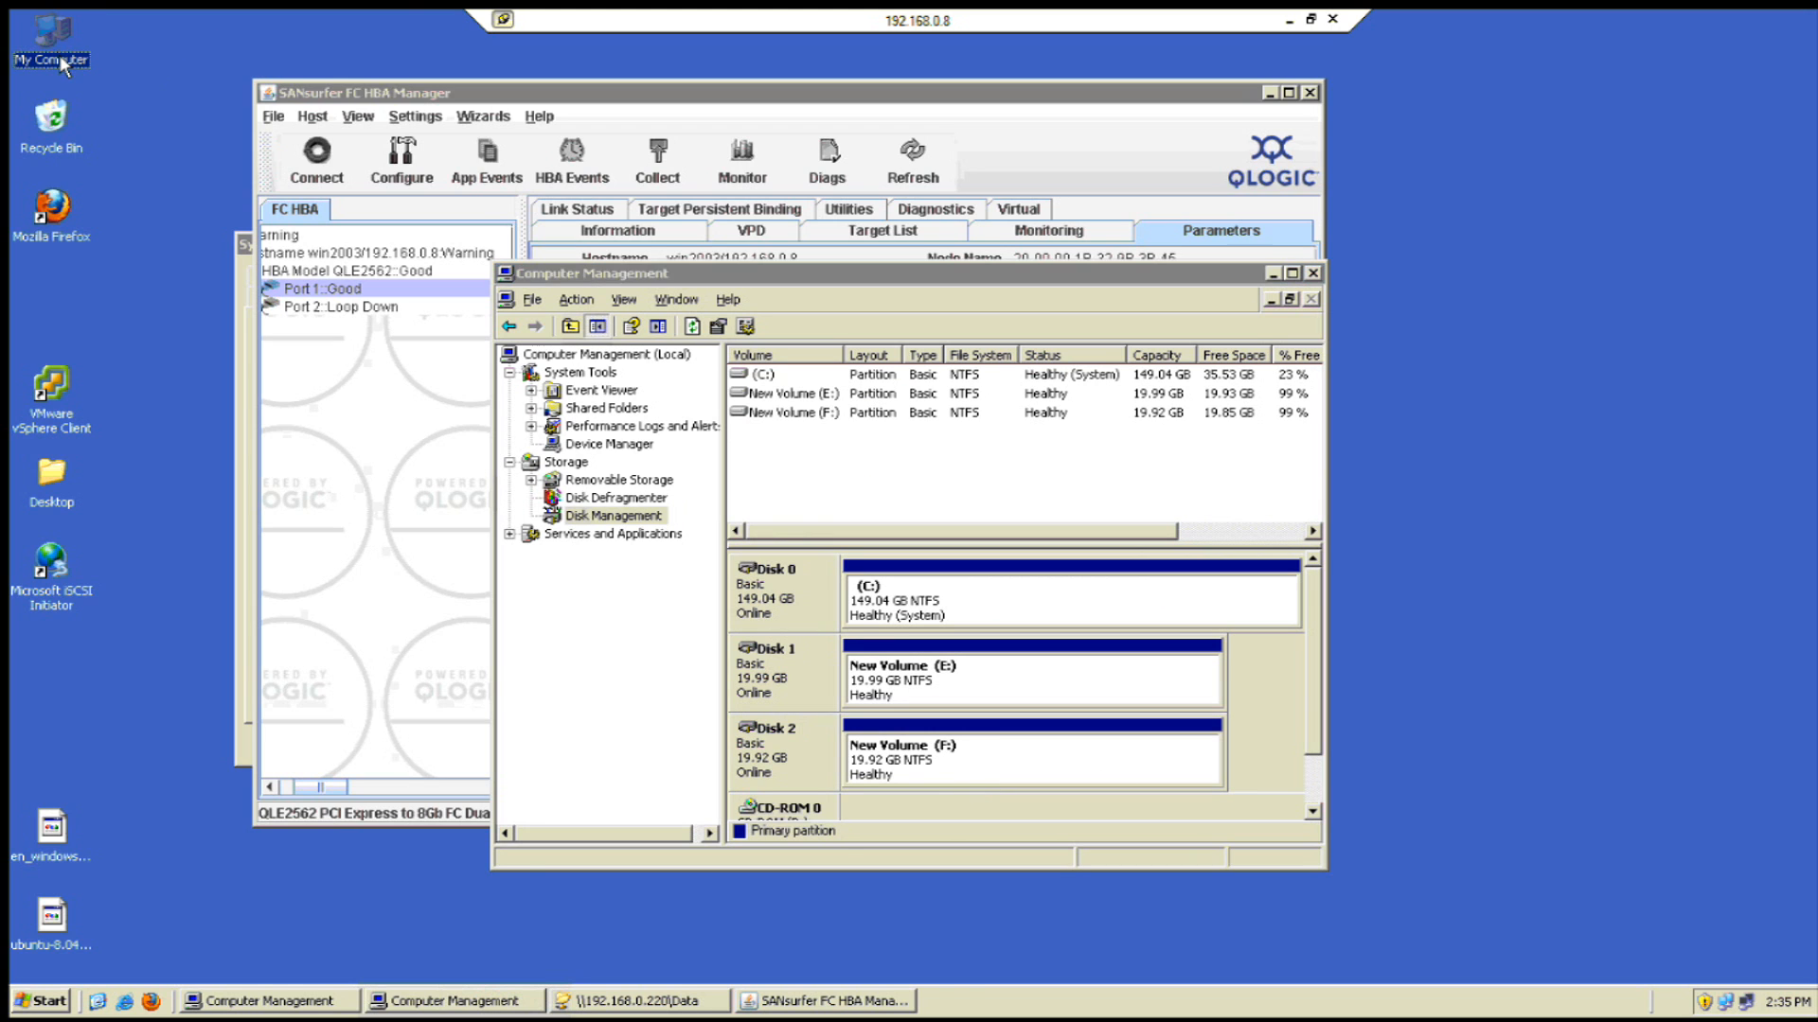
double_click(530, 343)
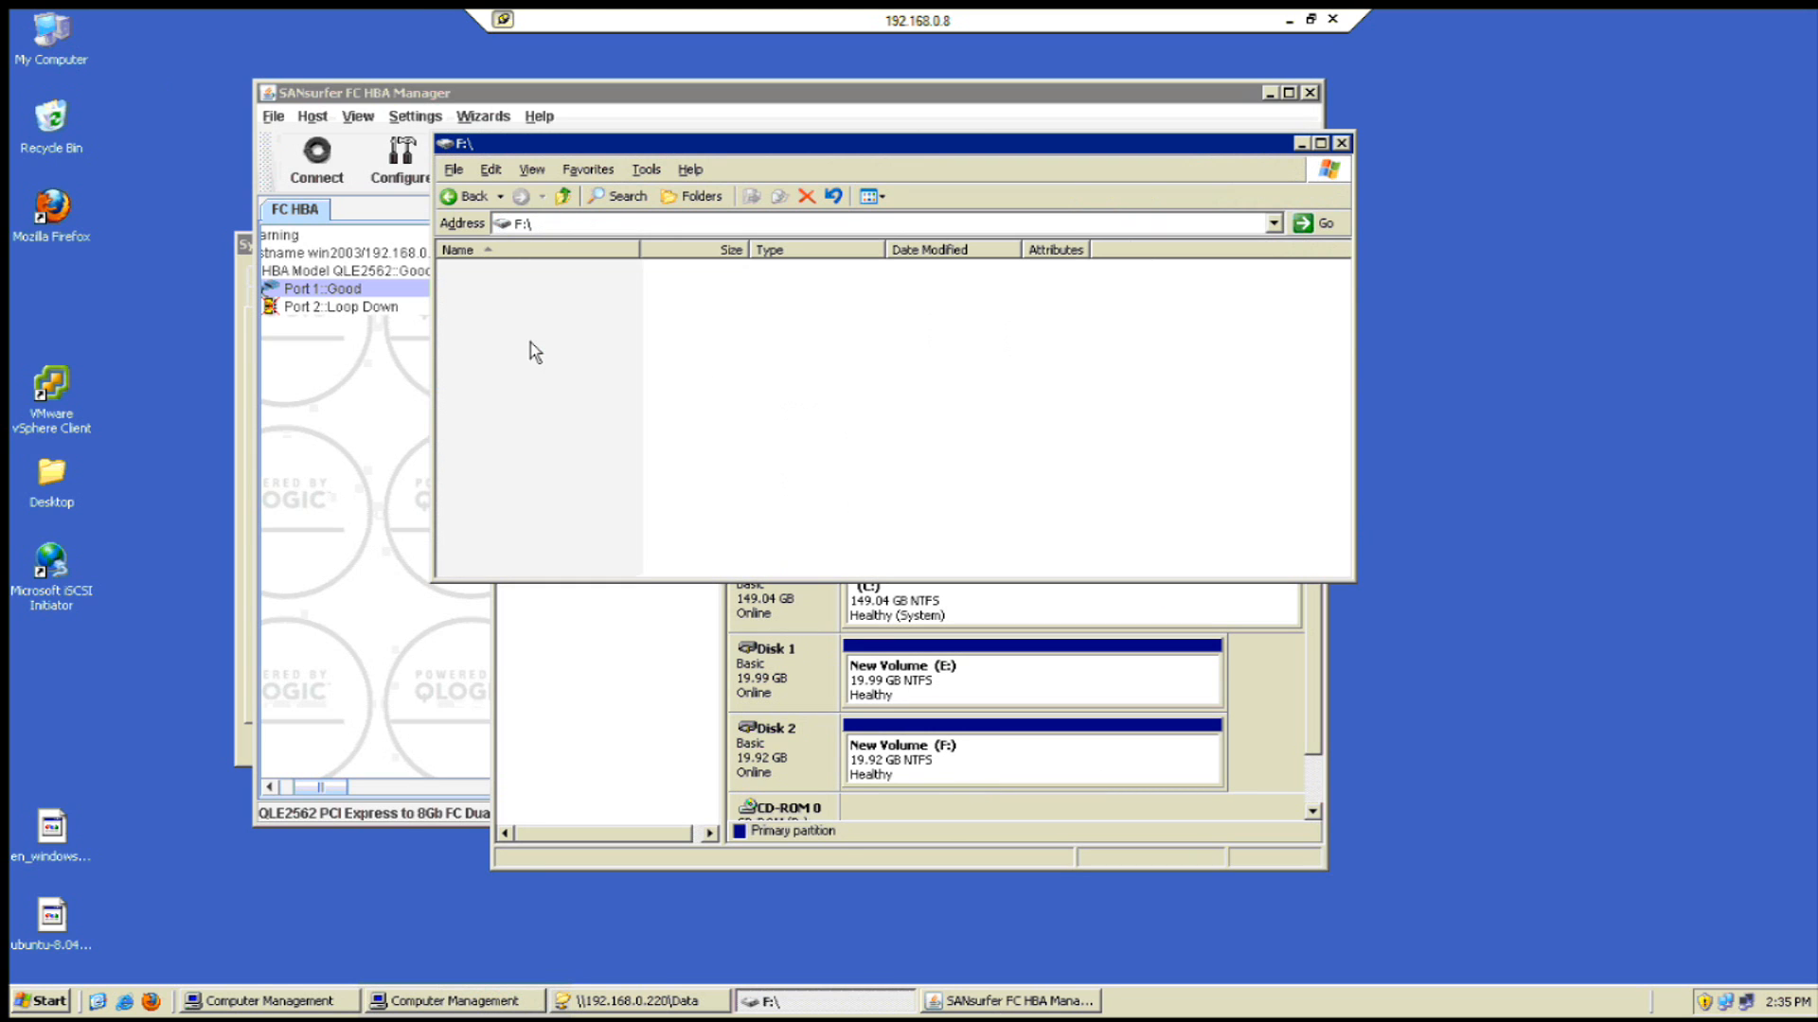
right_click(557, 431)
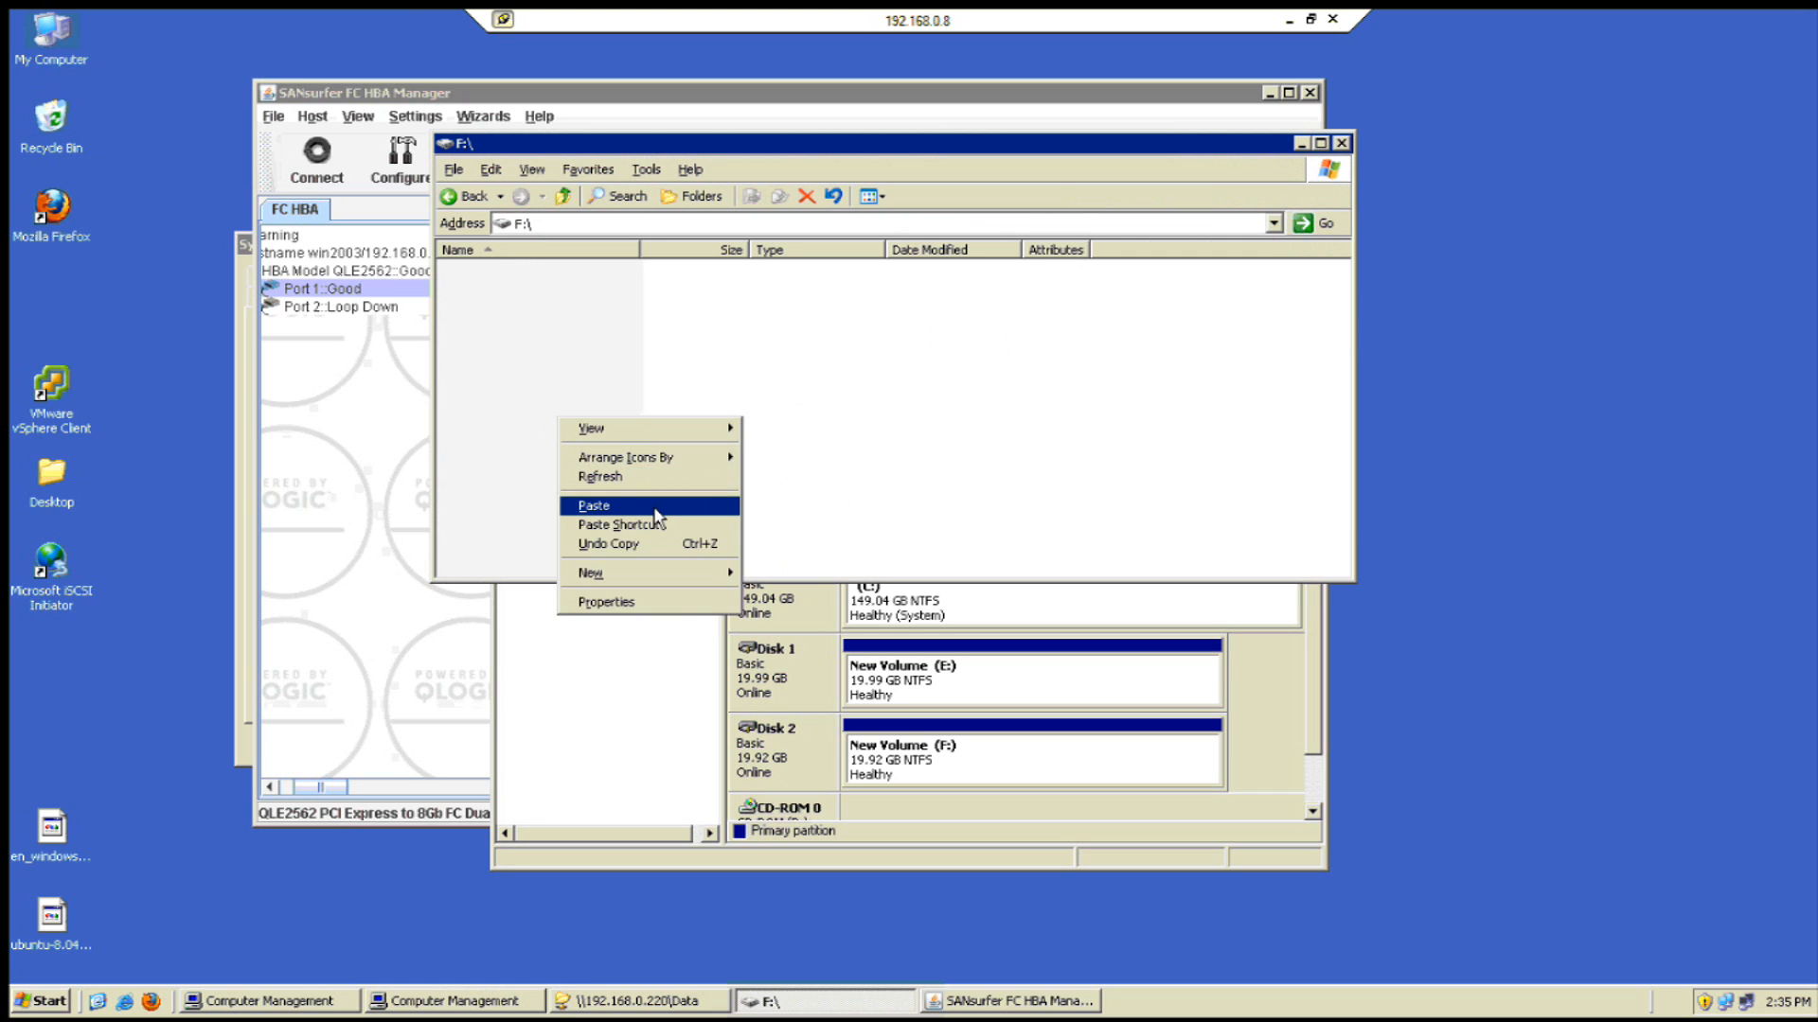
left_click(653, 508)
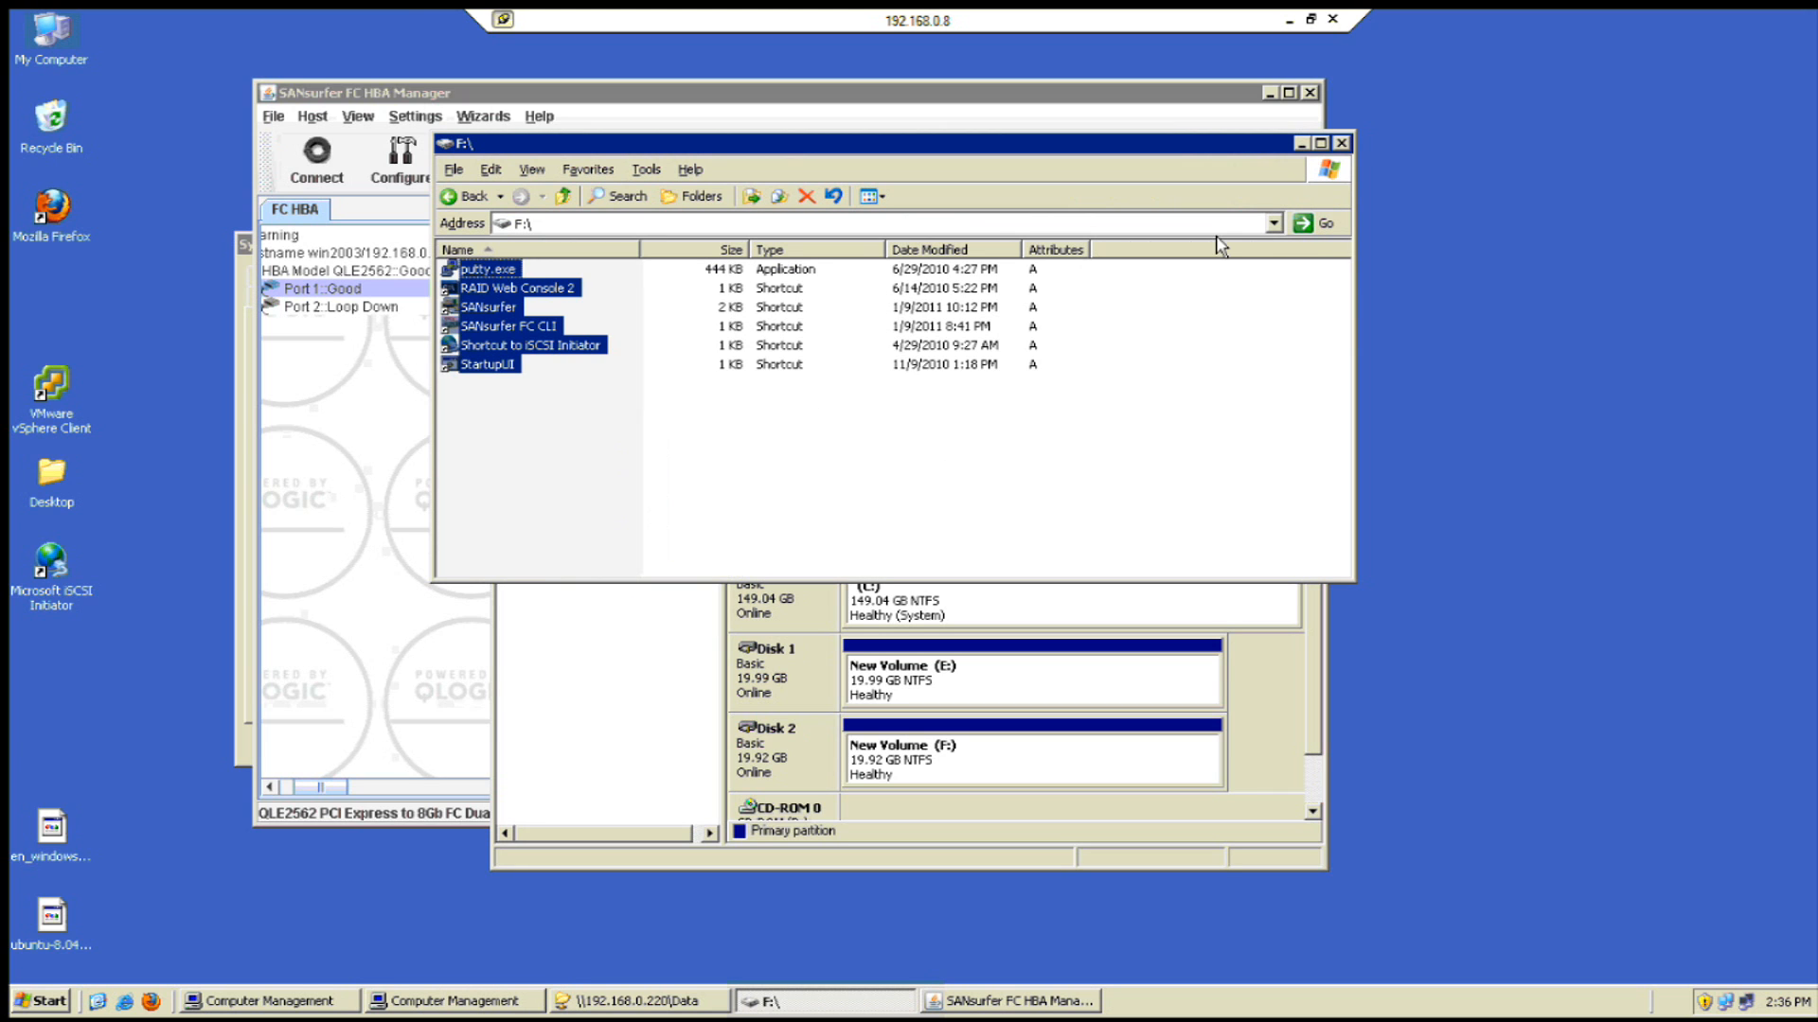
- Close the F: window and Computer Management, then minimize the remote desktop session
left_click(1342, 144)
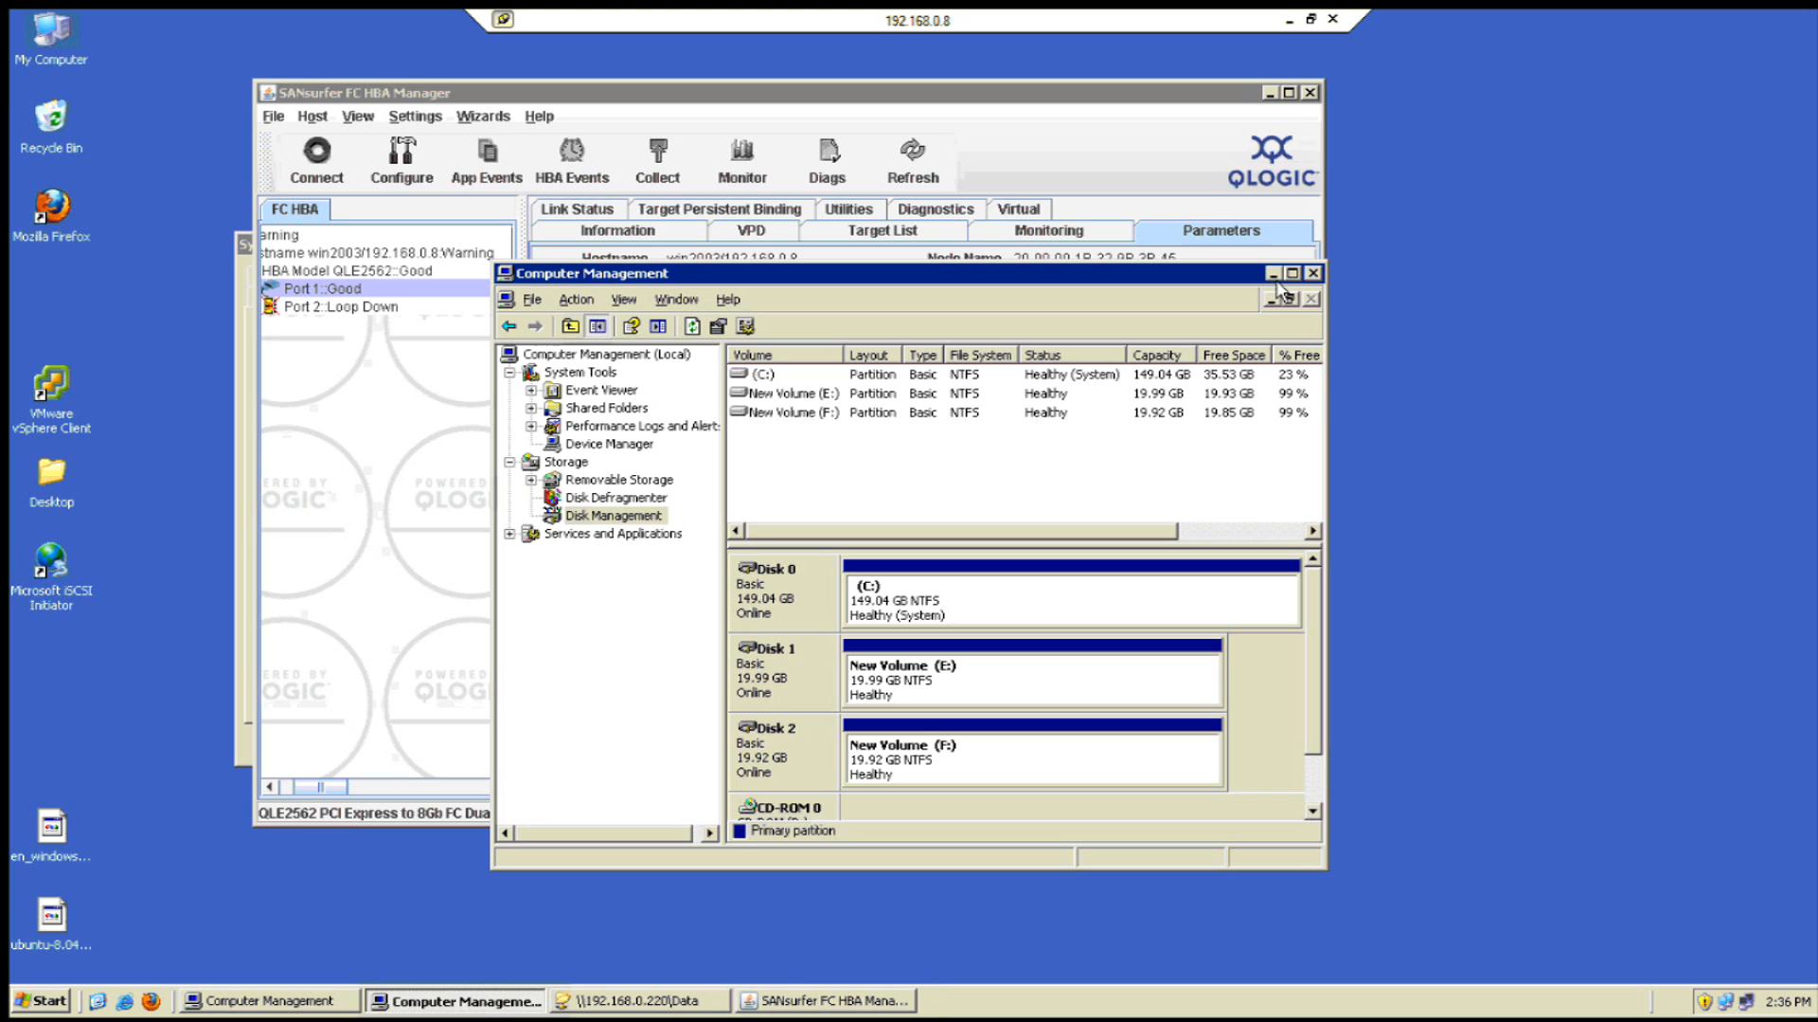
left_click(1311, 298)
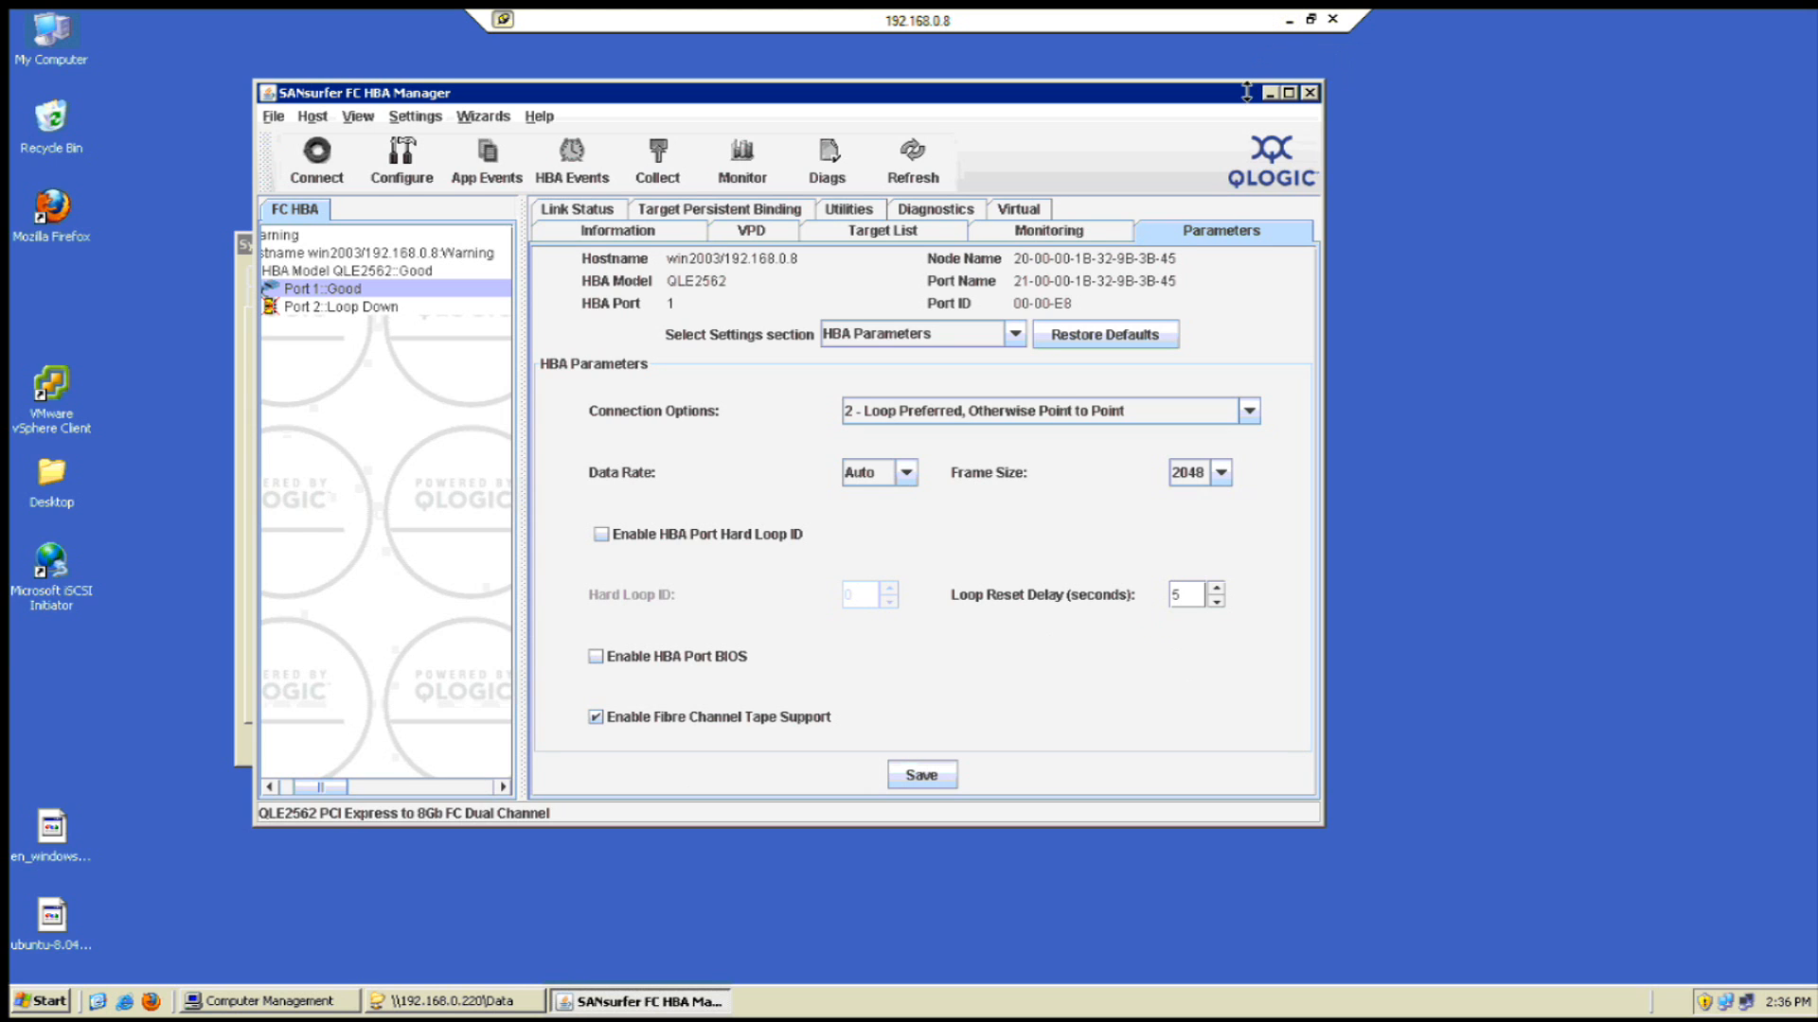
left_click(1289, 20)
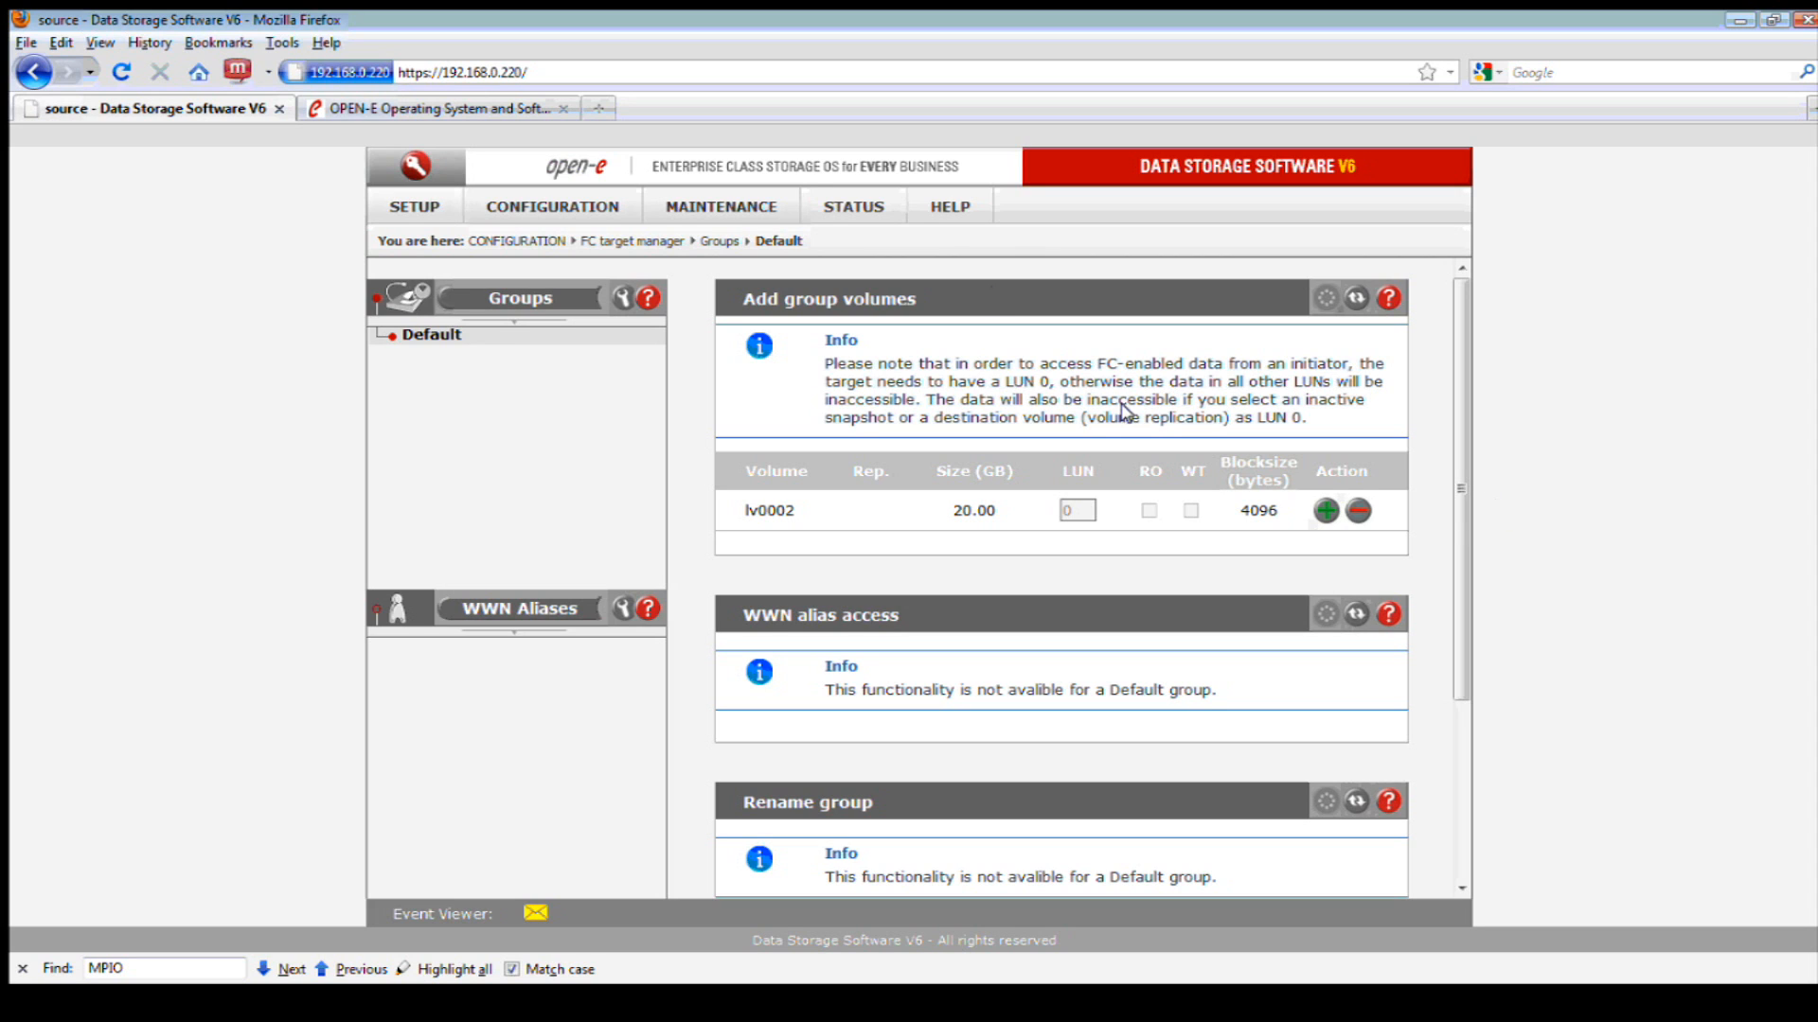
- Read the about page (version 6.0up65.8101.5143 64bit, 4 TB licensed capacity), then go to open-e.com
left_click(943, 210)
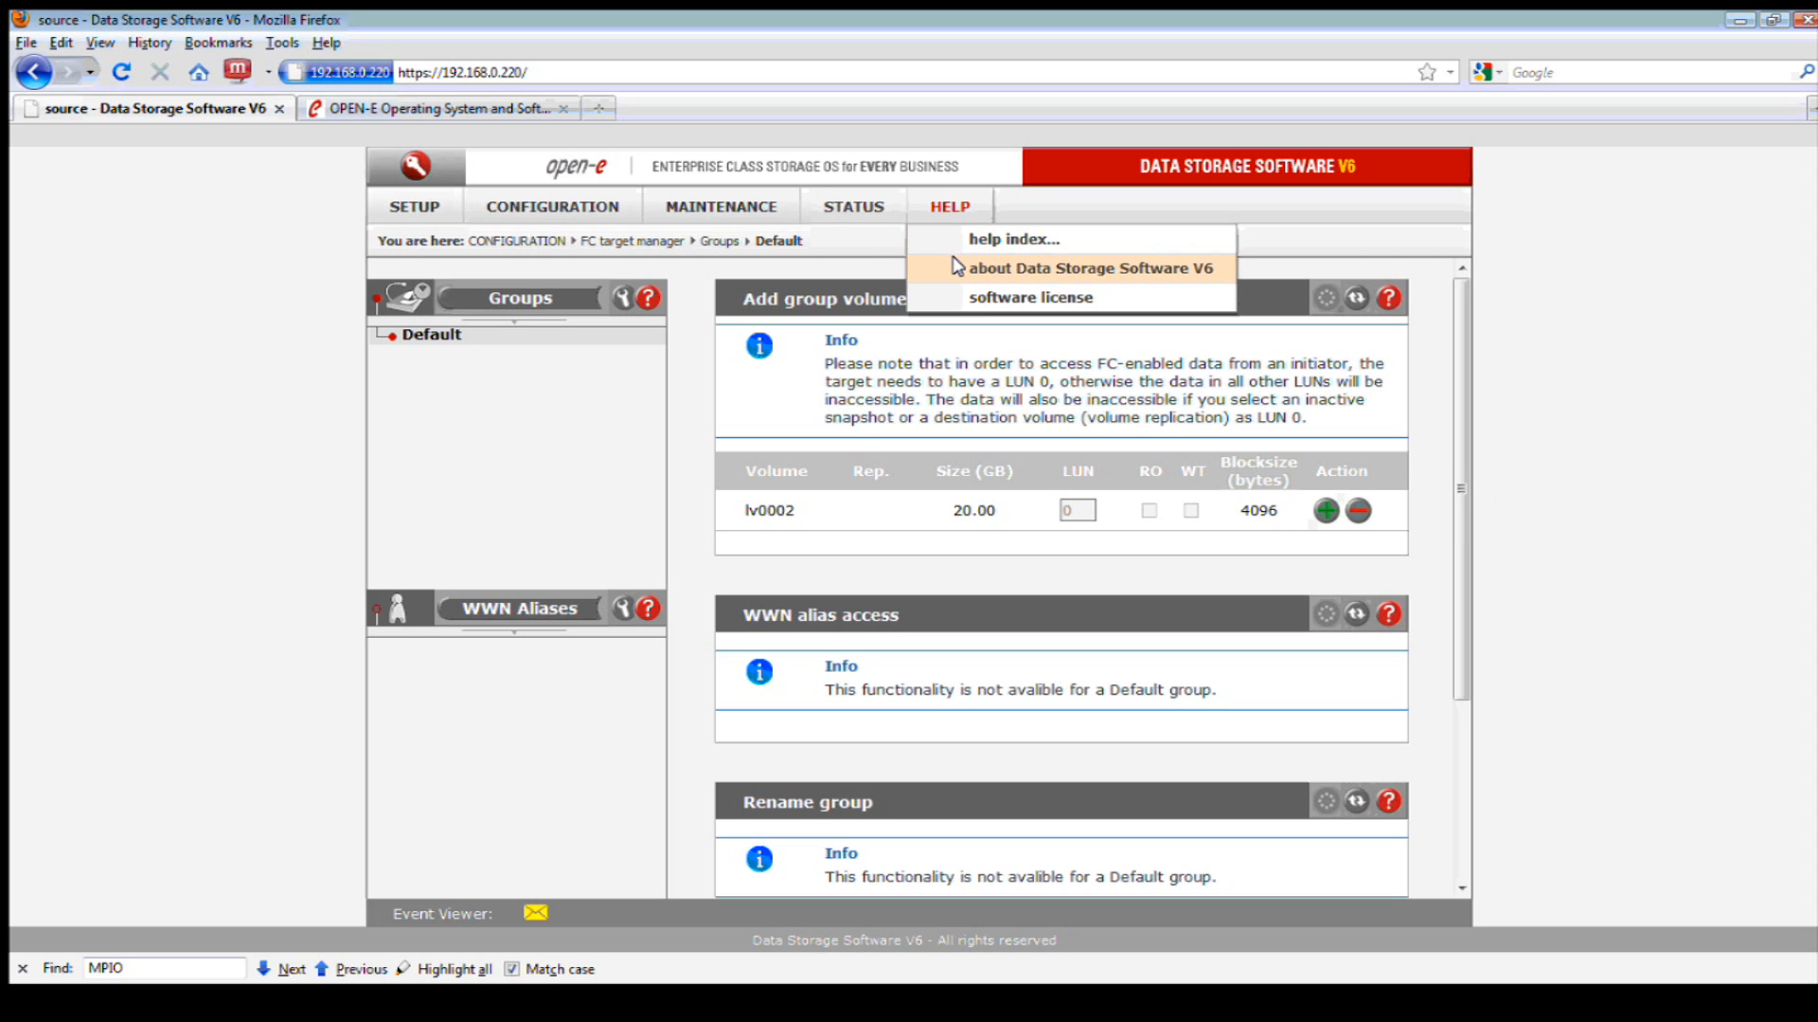
left_click(1059, 270)
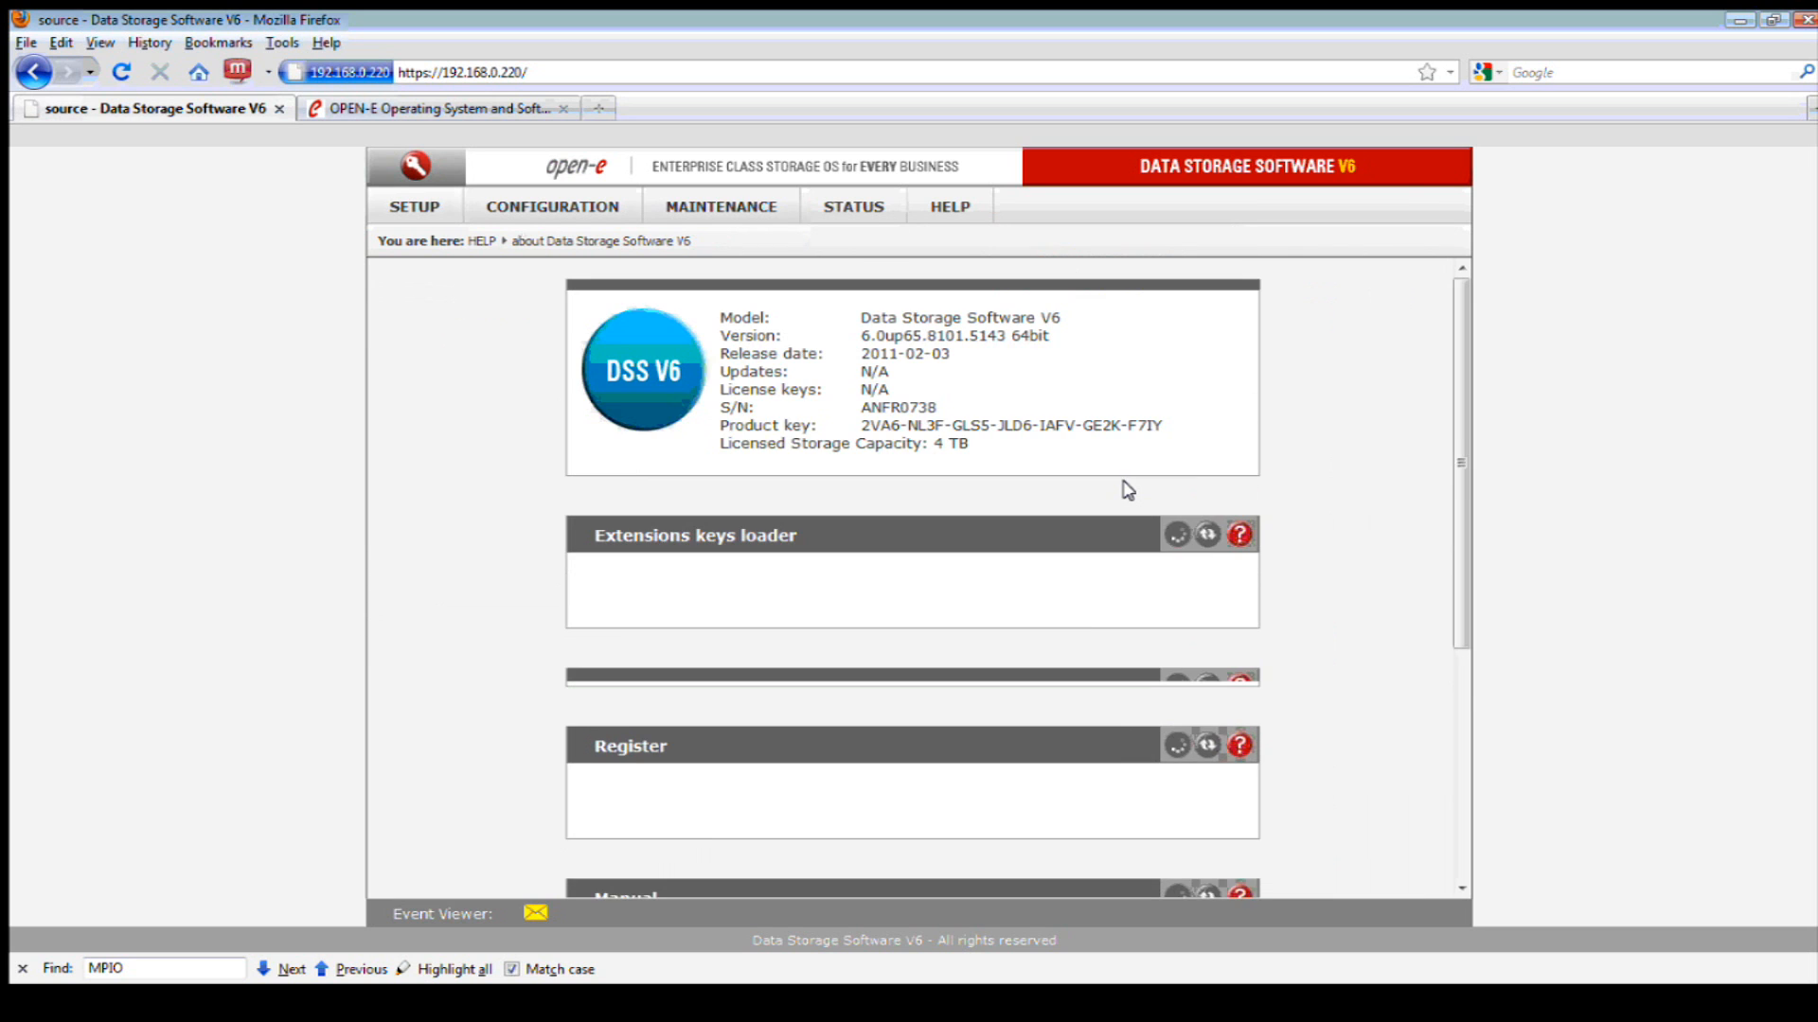
scroll(1125, 512, "down", 5)
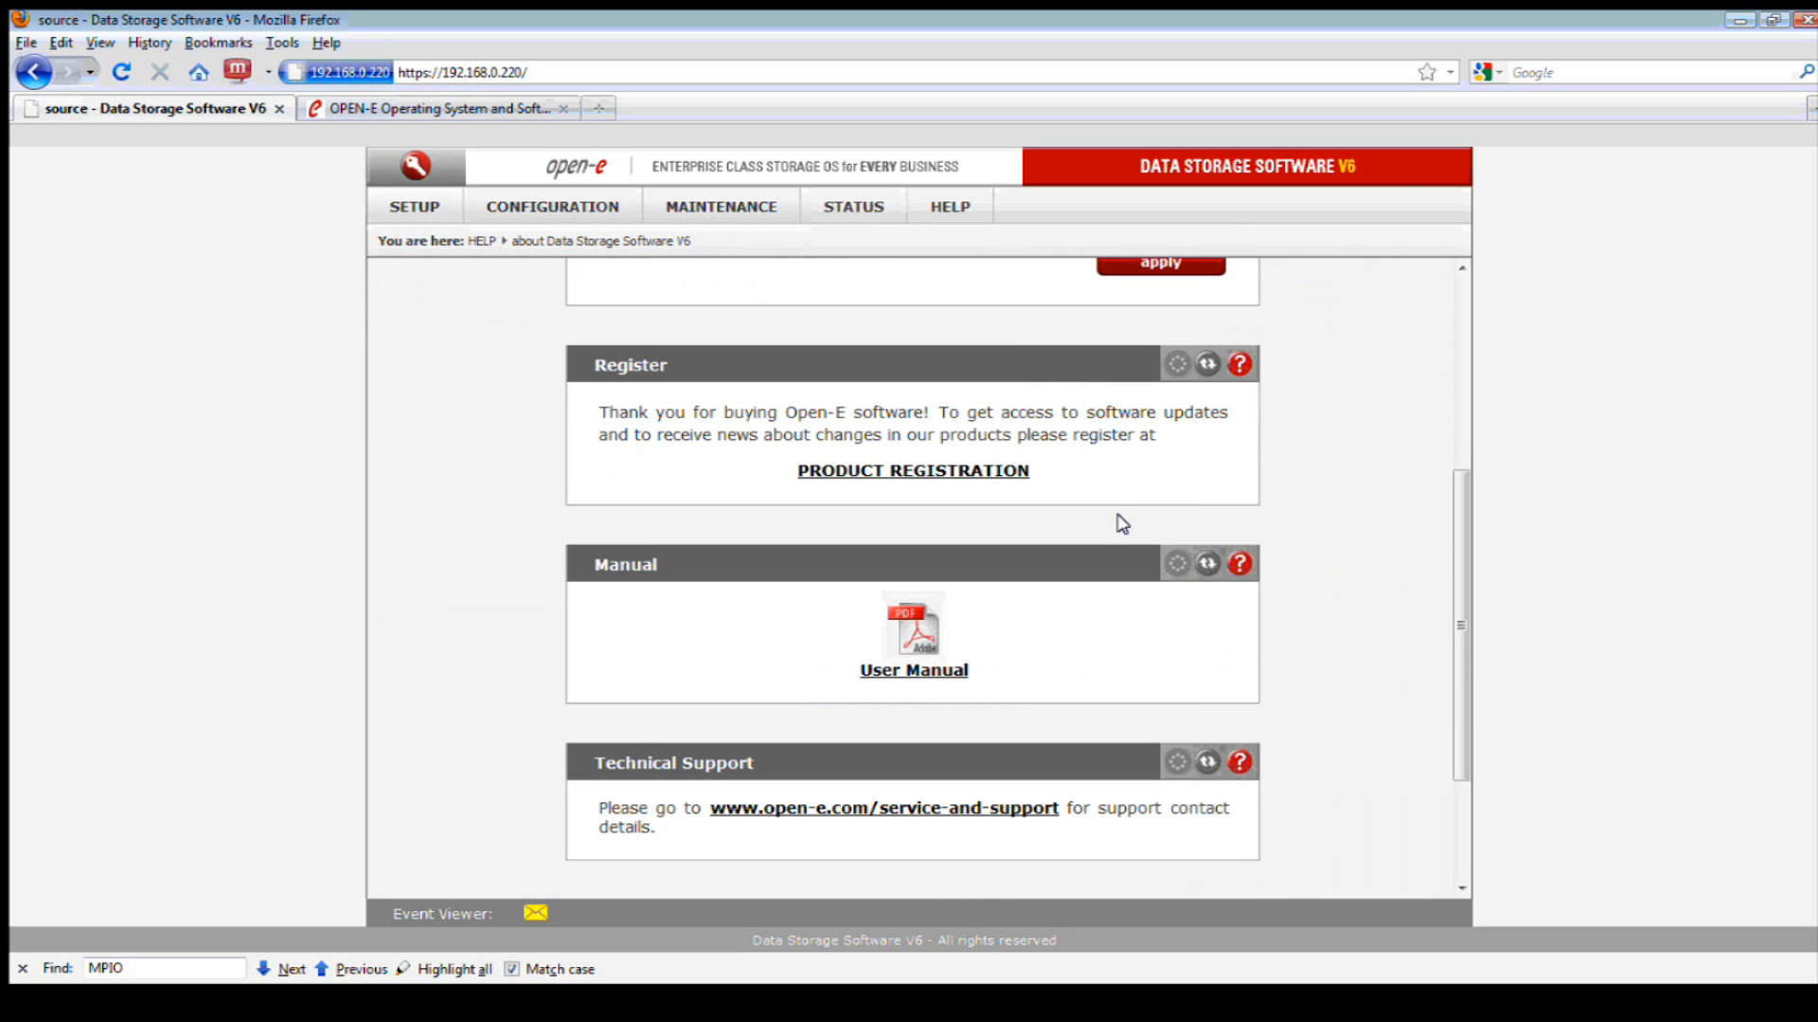
scroll(1093, 500, "up", 3)
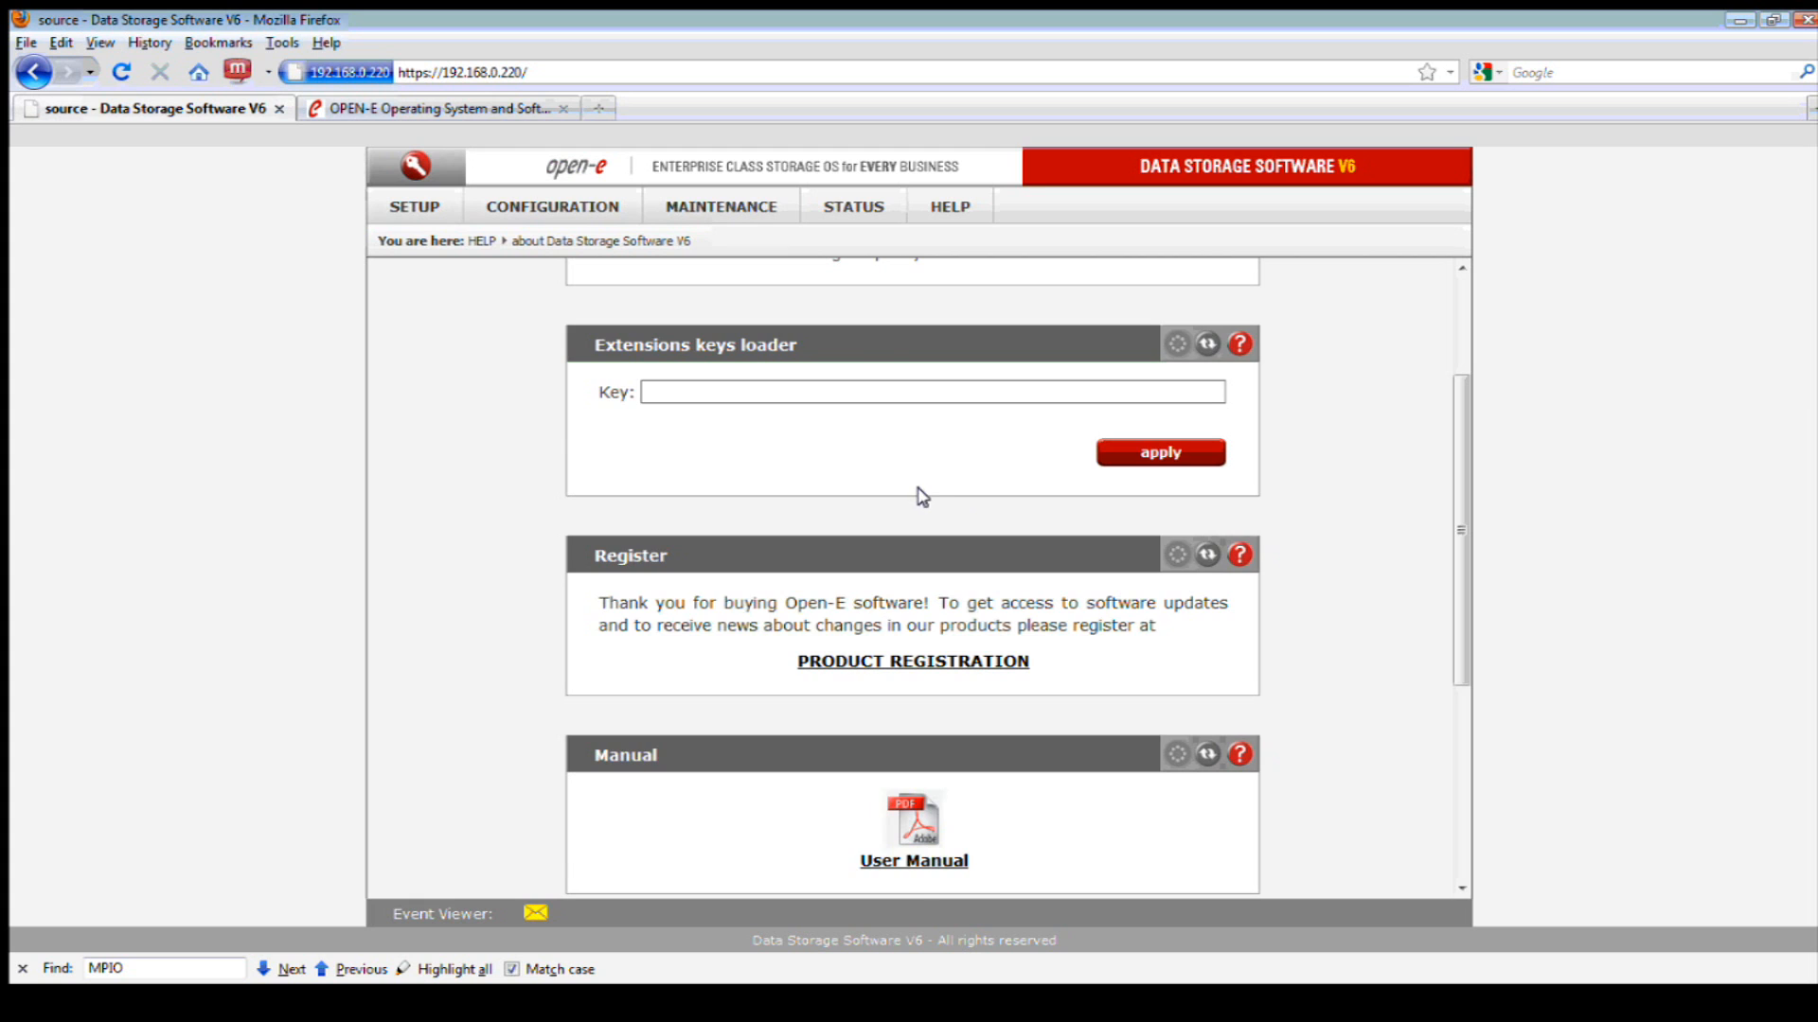
scroll(923, 497, "up", 2)
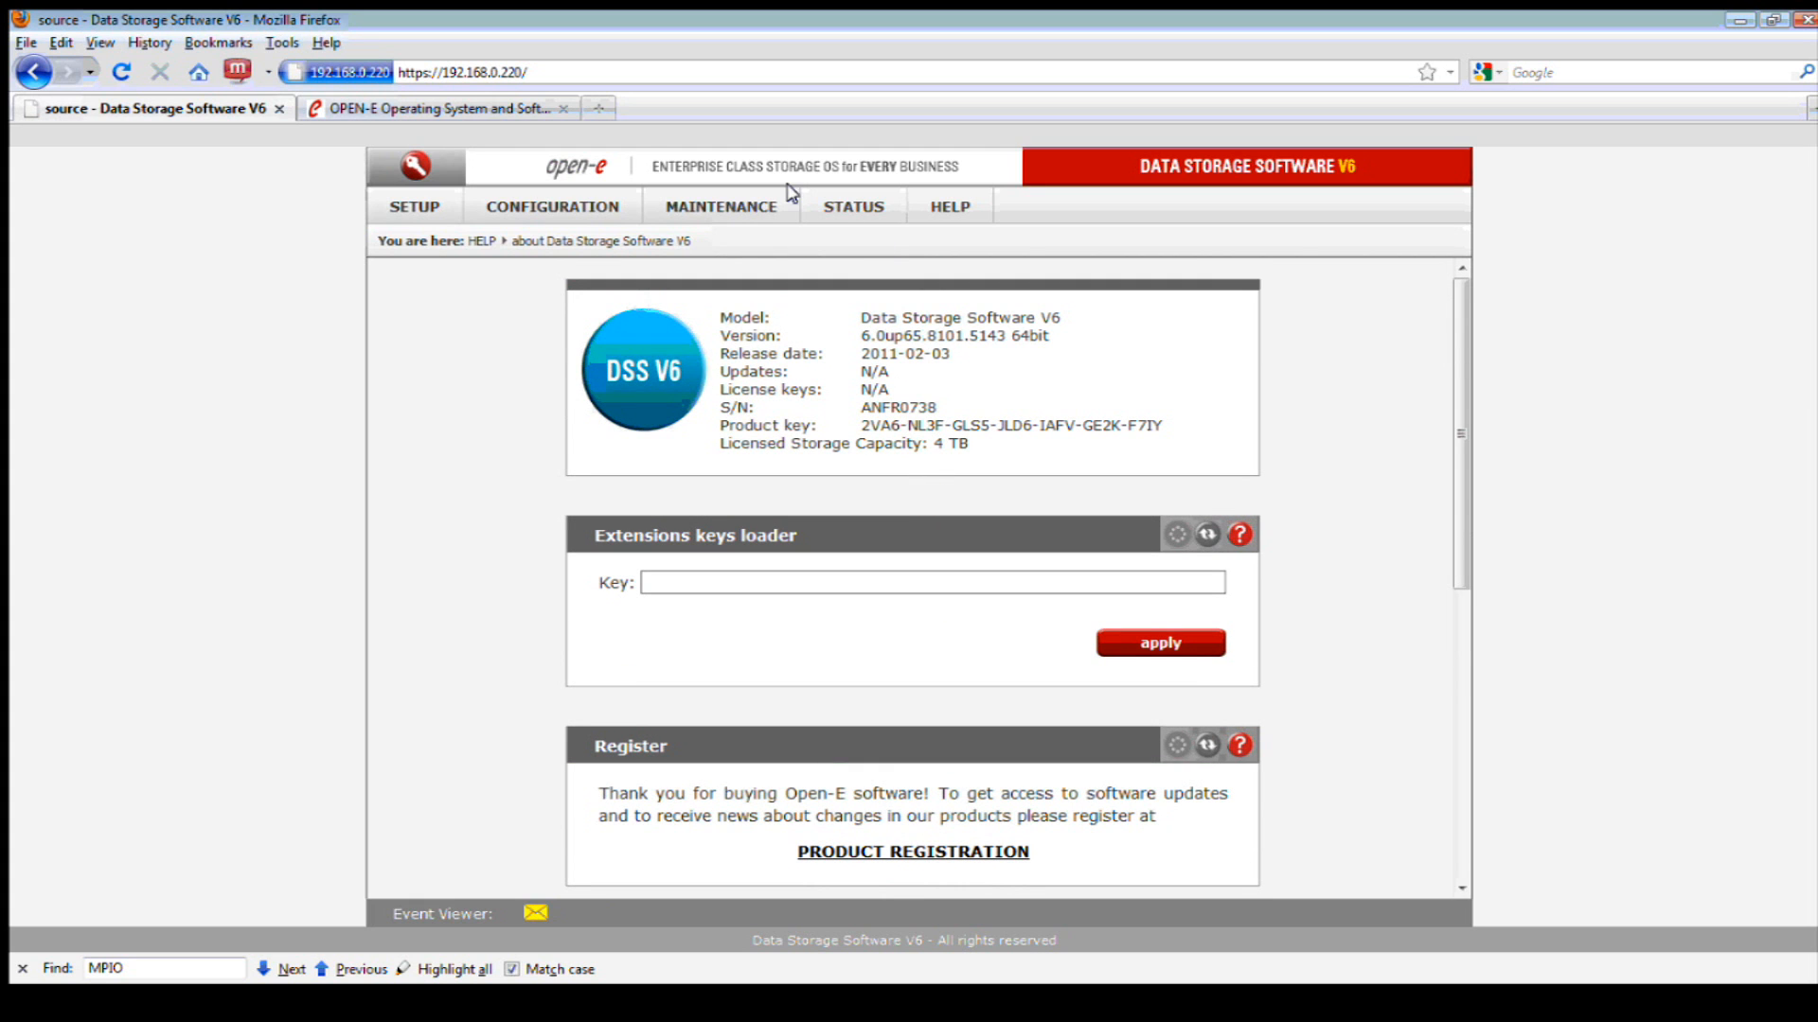
left_click(537, 111)
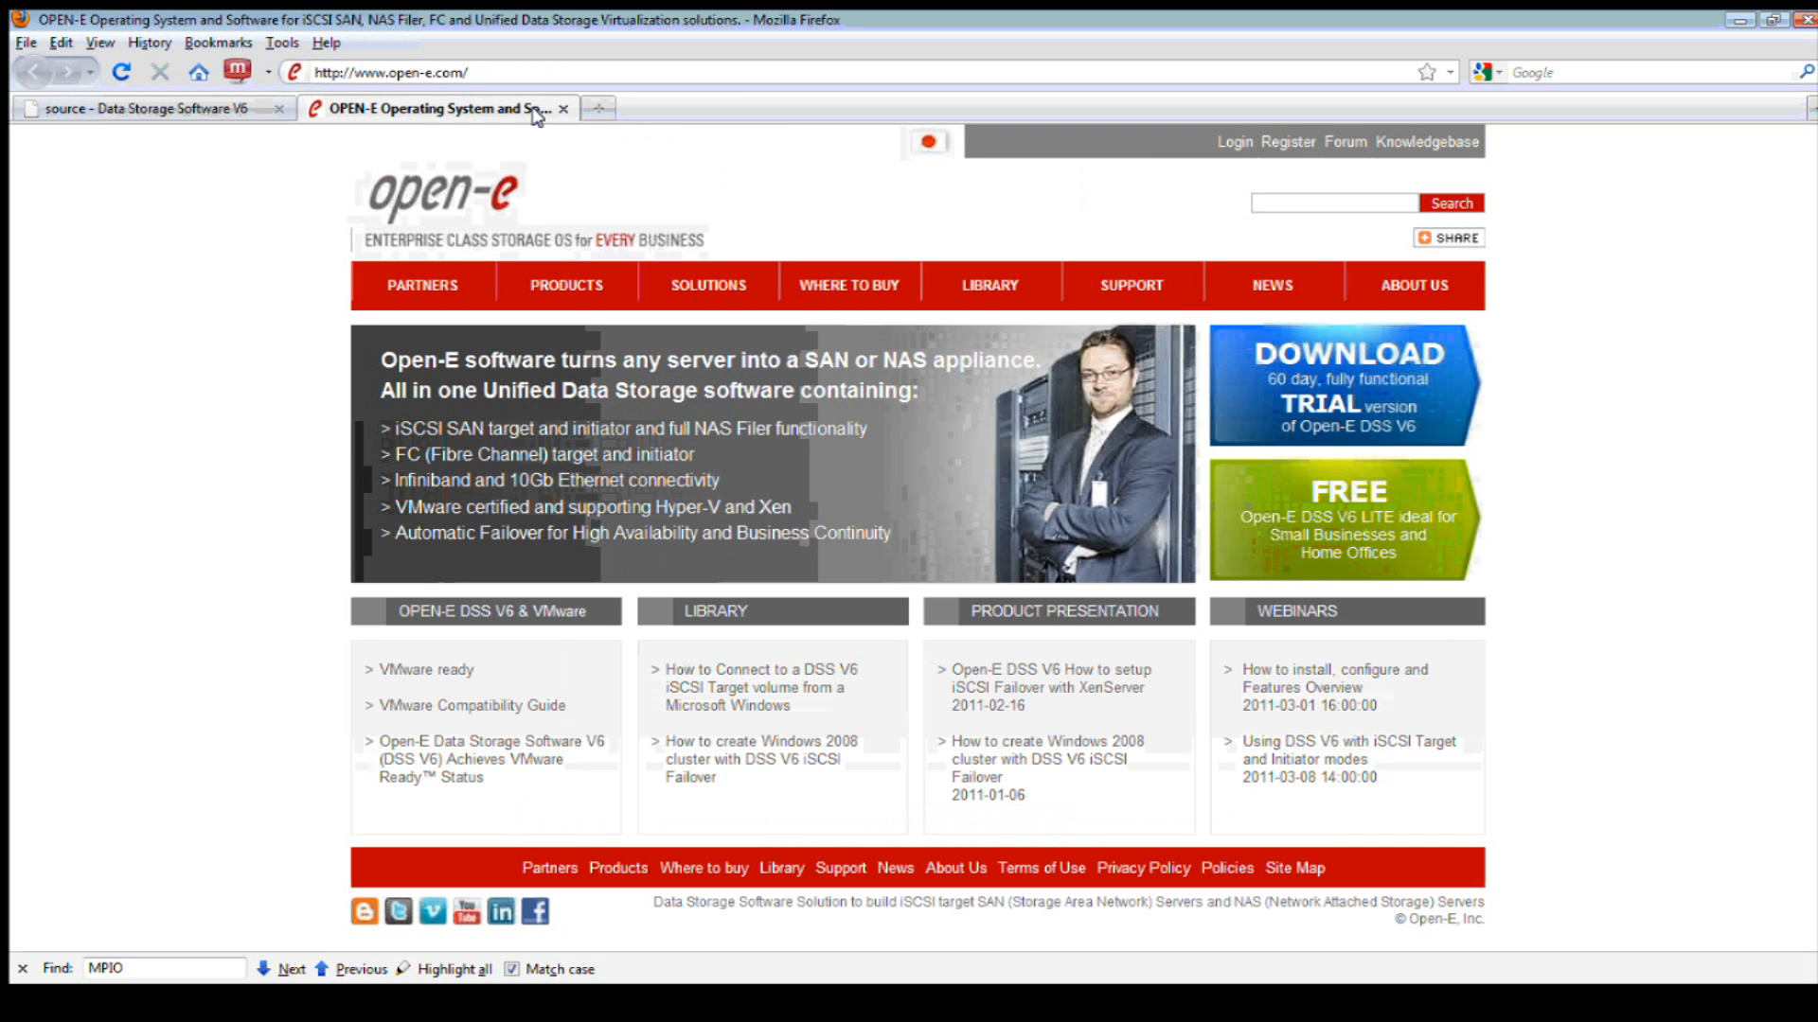
- Open Library > Webcasts and videos and highlight the '2010.09 Installing Open-E DSS V6' title
mouse_move(990, 285)
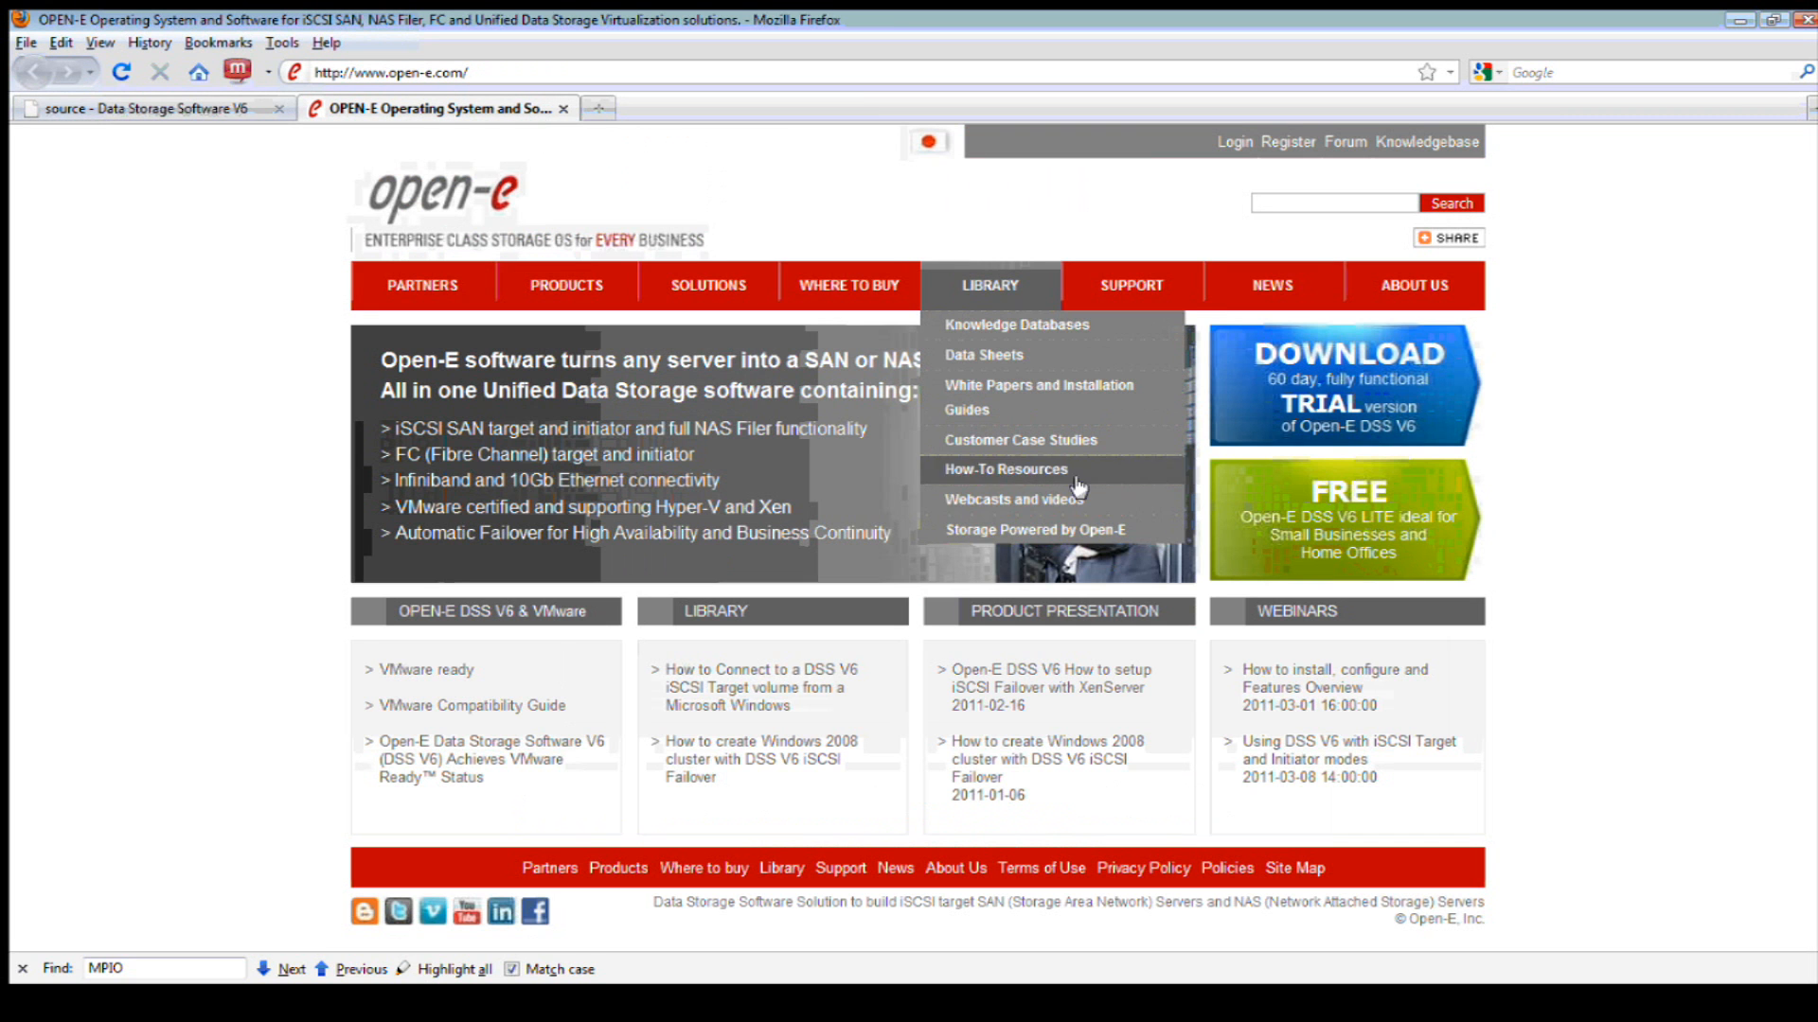
left_click(1107, 502)
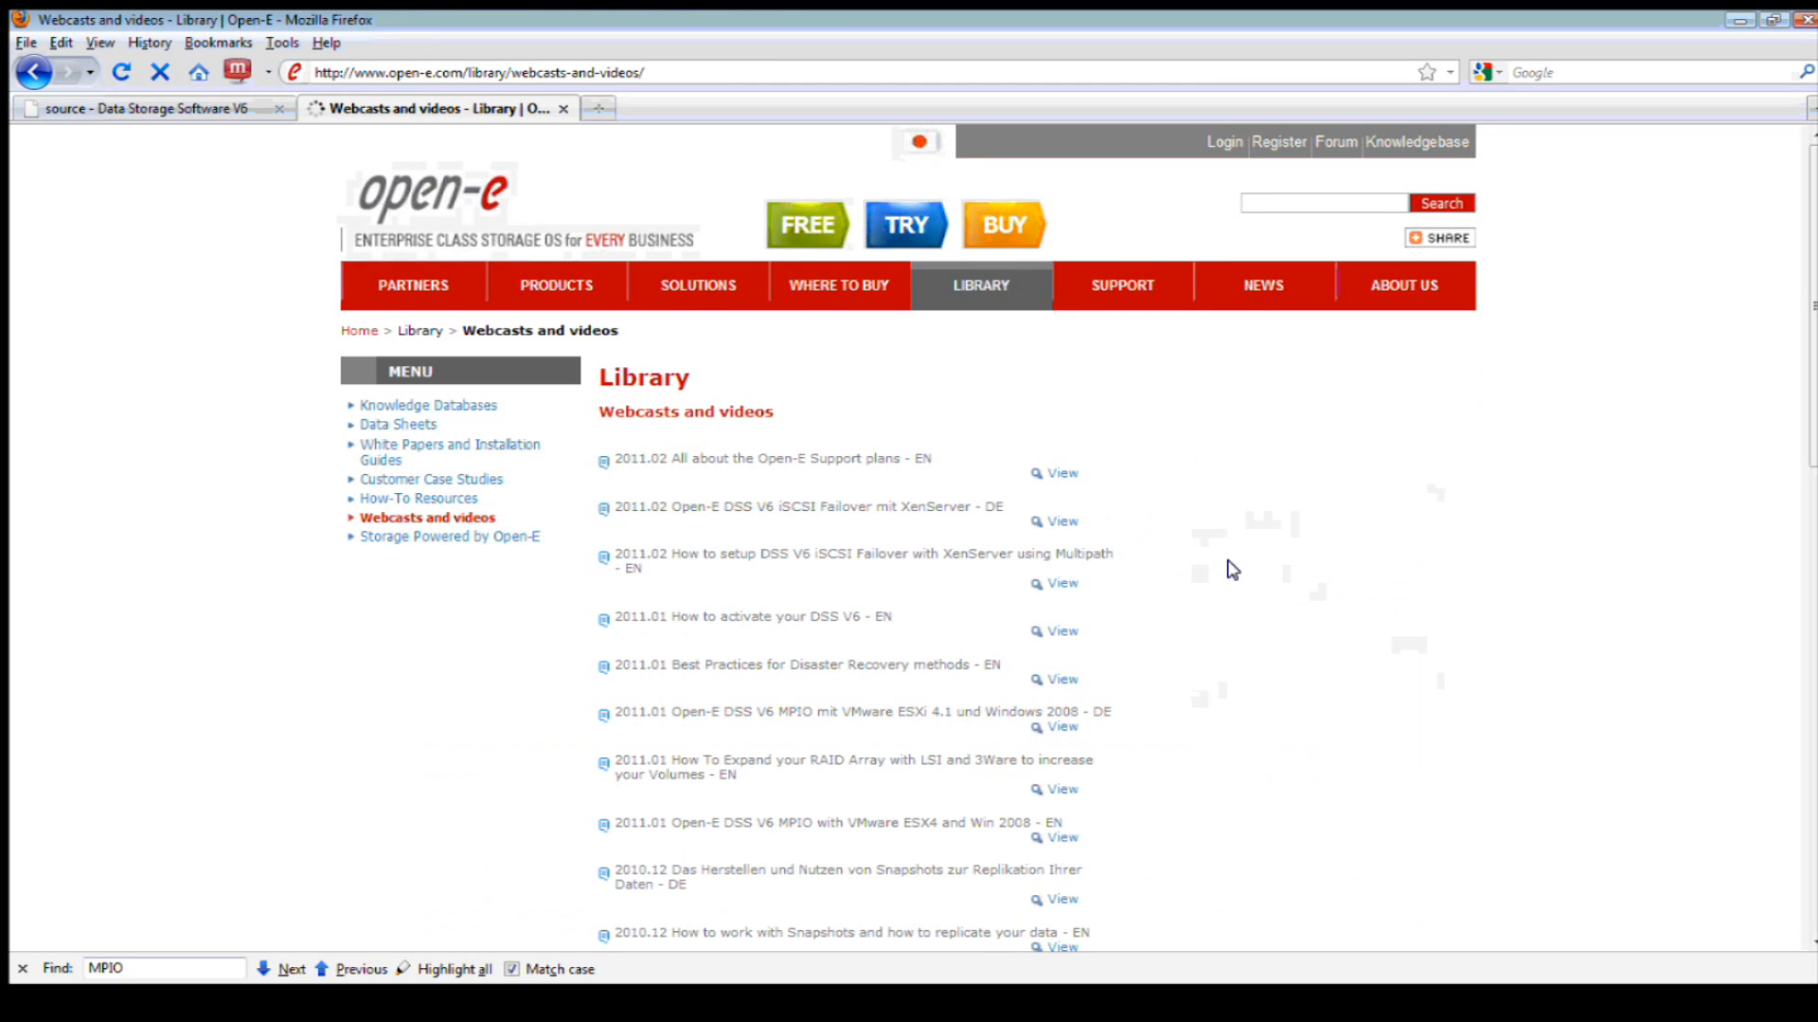
scroll(1233, 570, "down", 15)
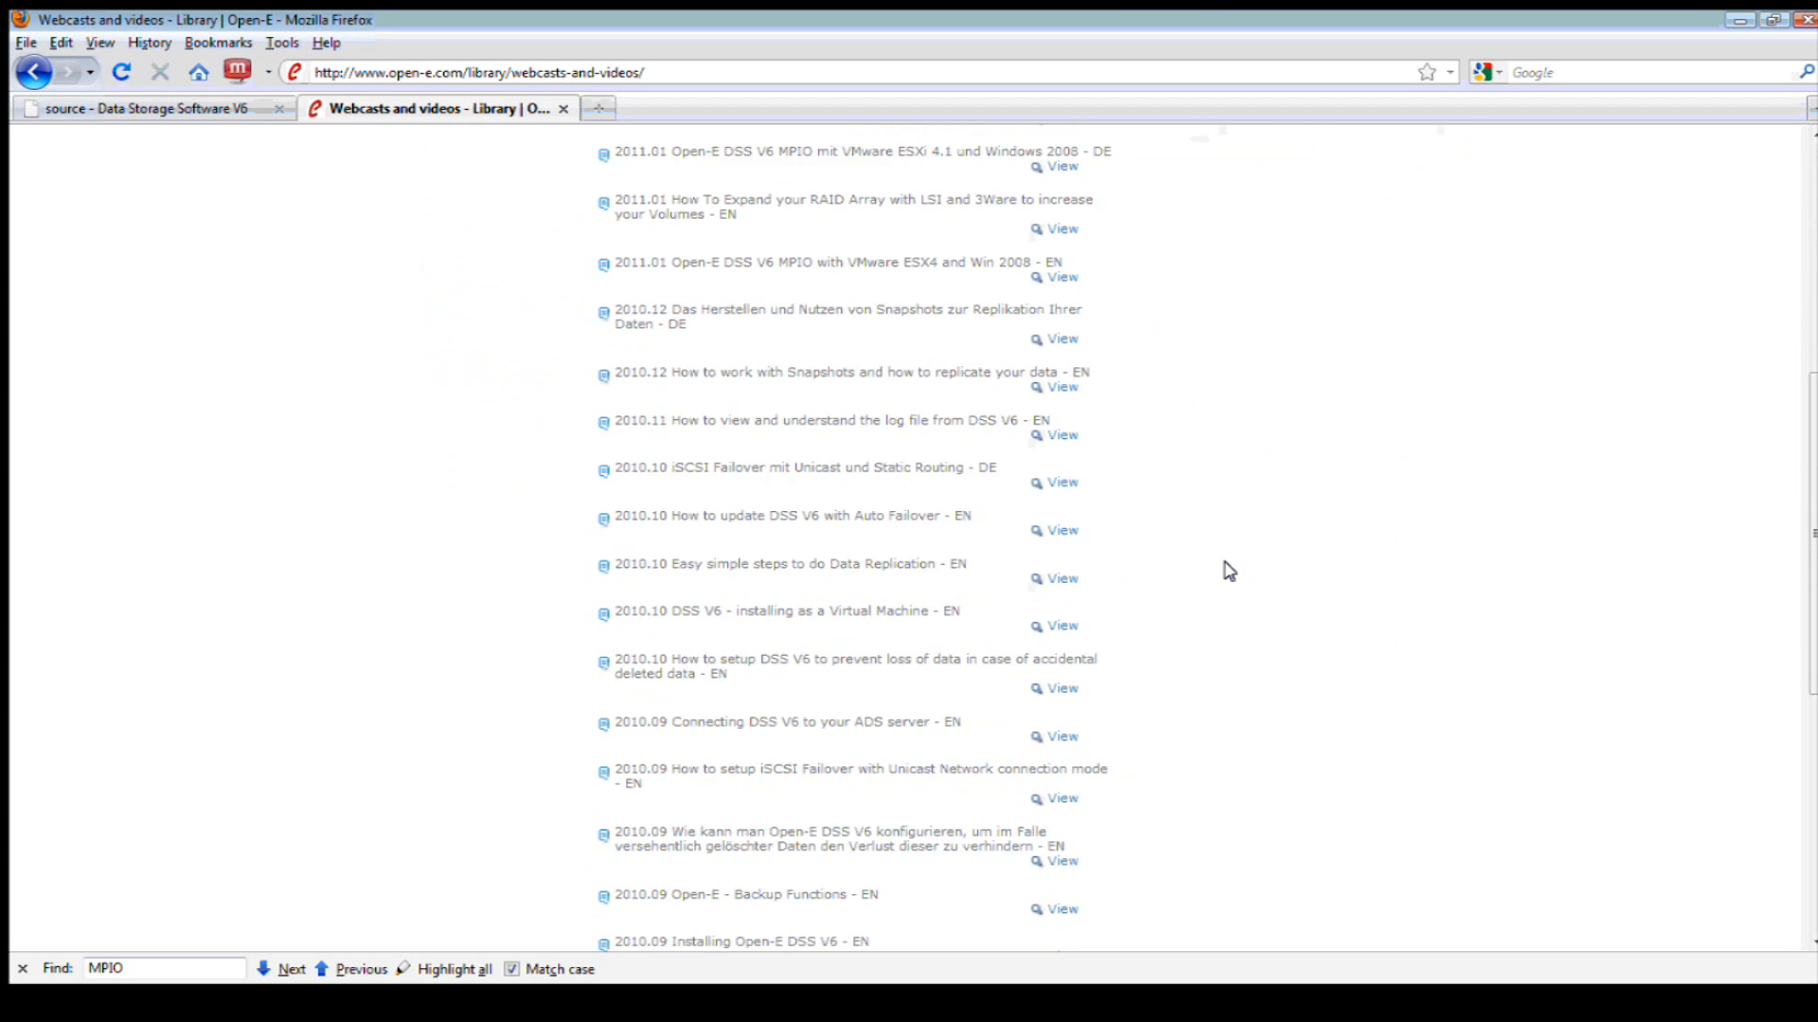
scroll(1229, 573, "down", 4)
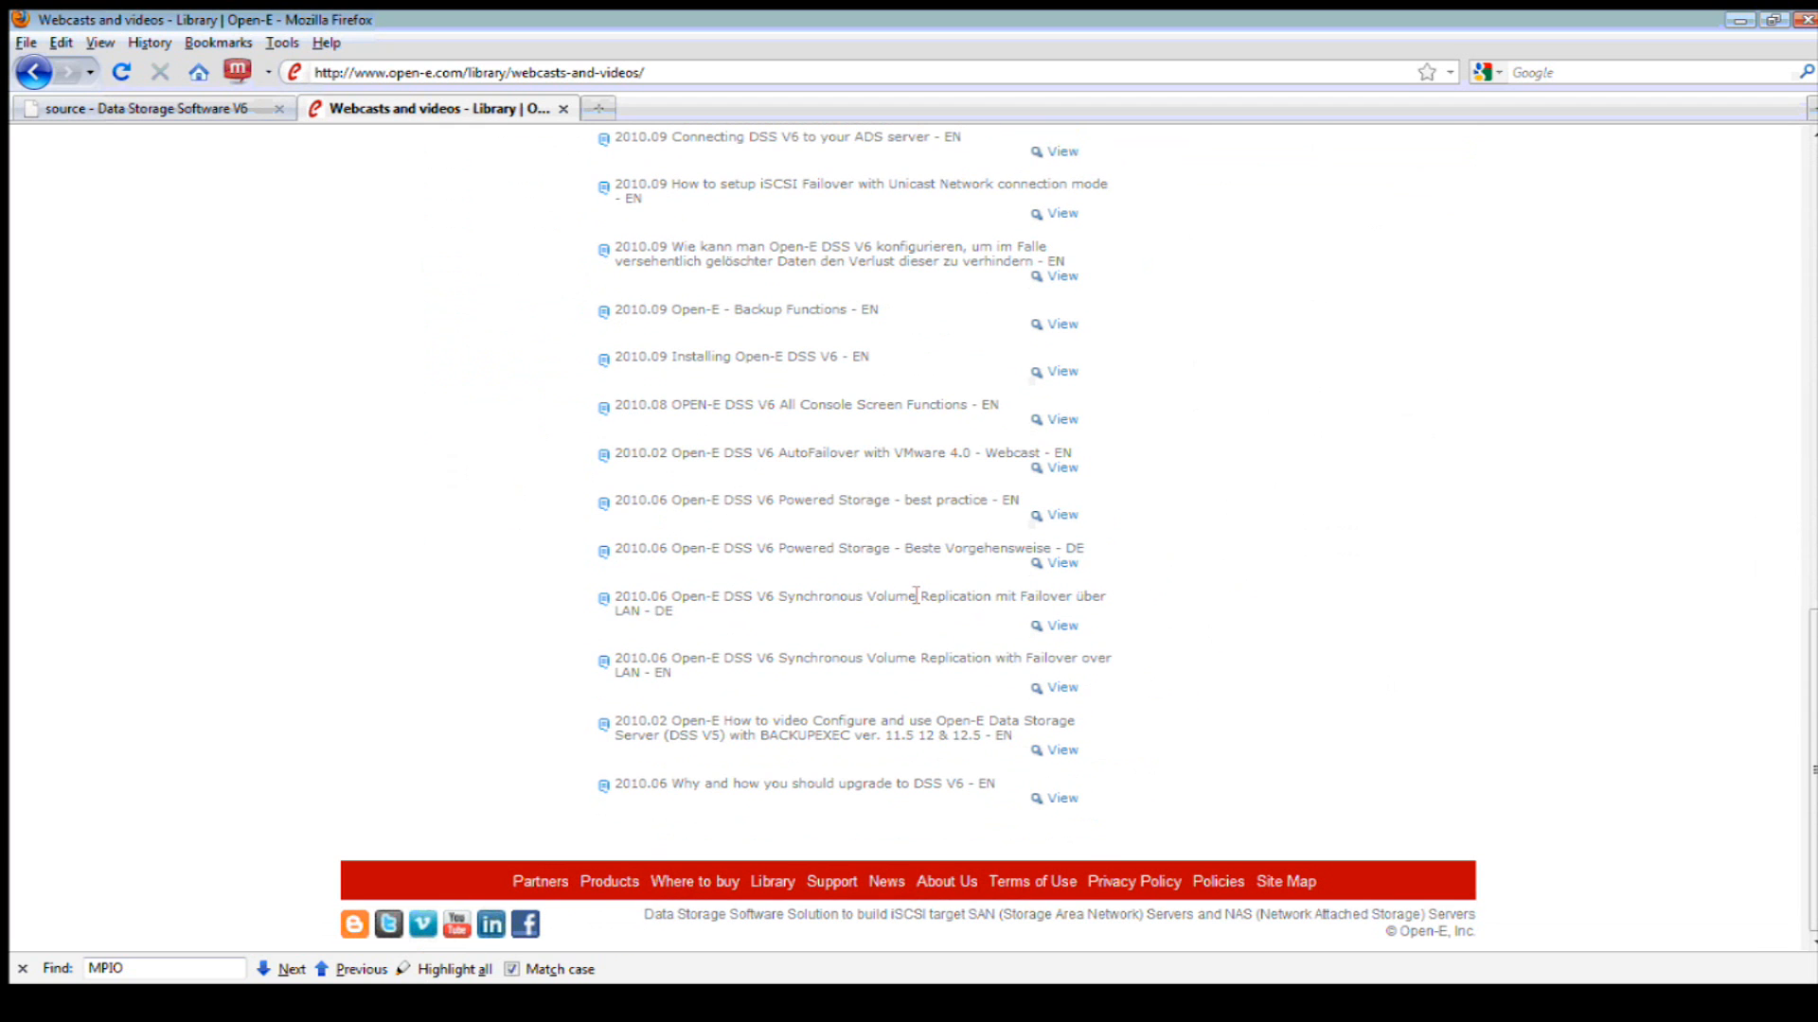
left_click_drag(614, 357, 840, 359)
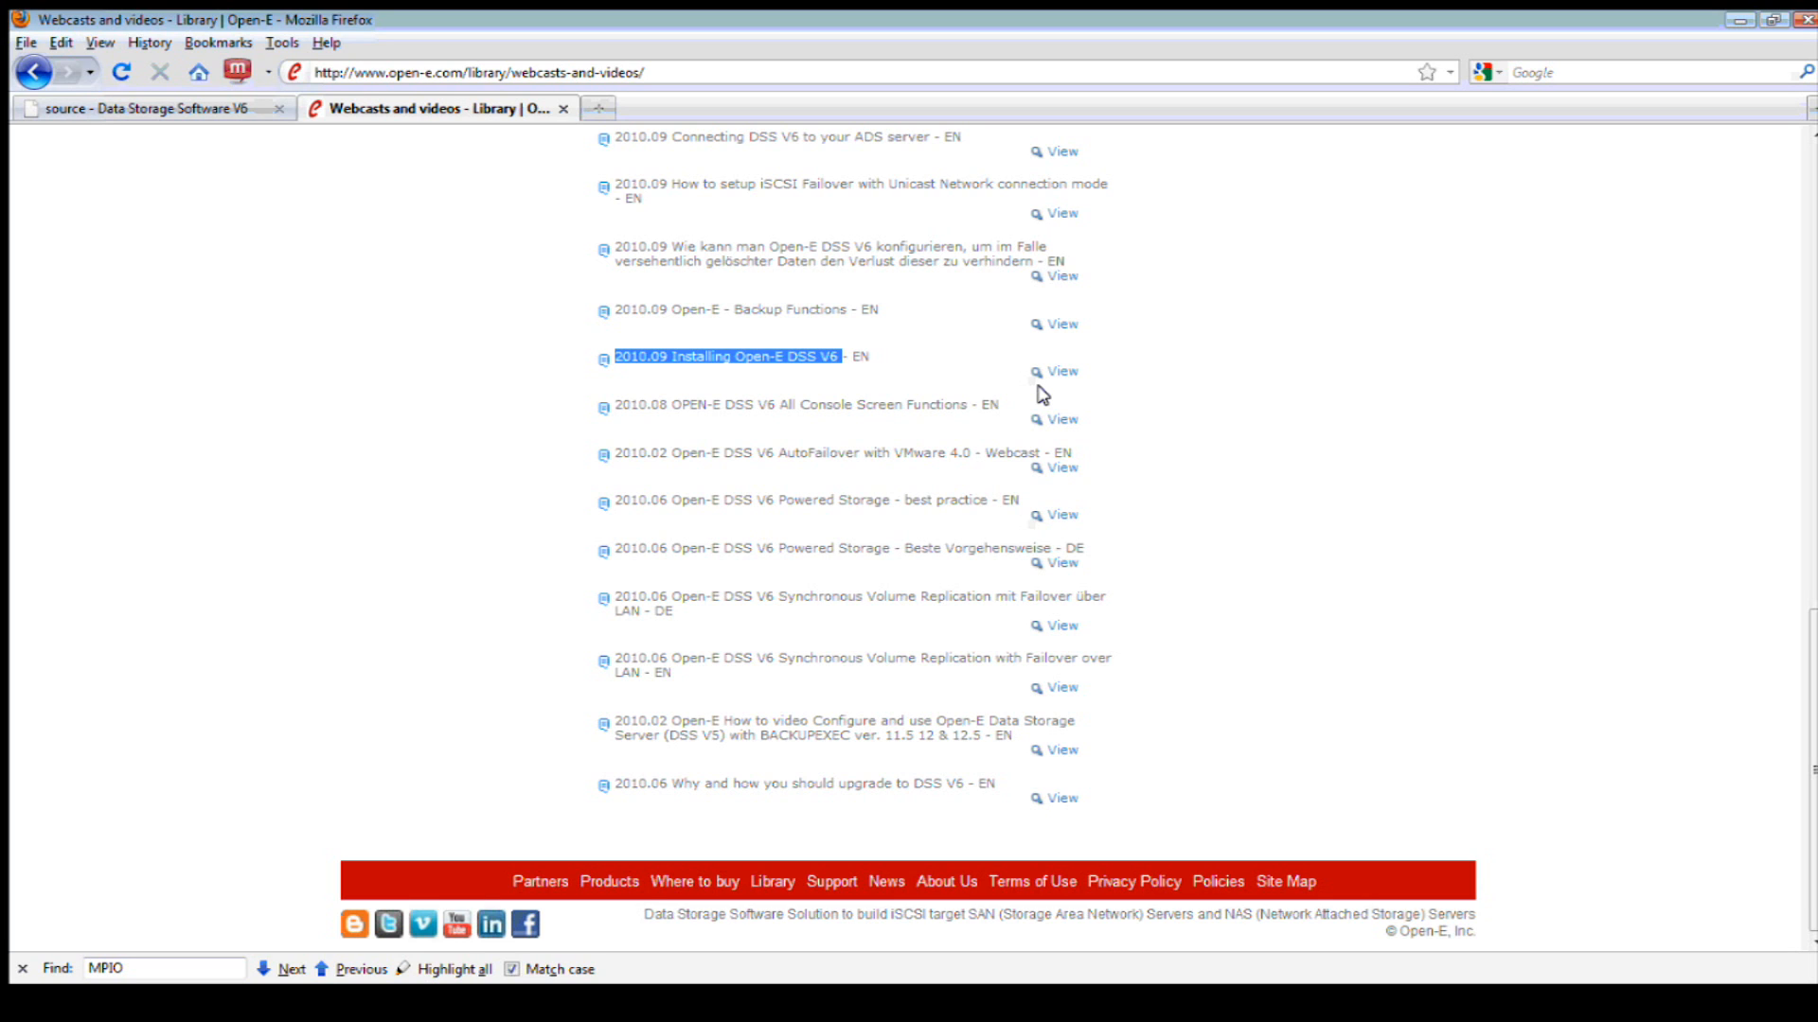
scroll(1184, 455, "up", 10)
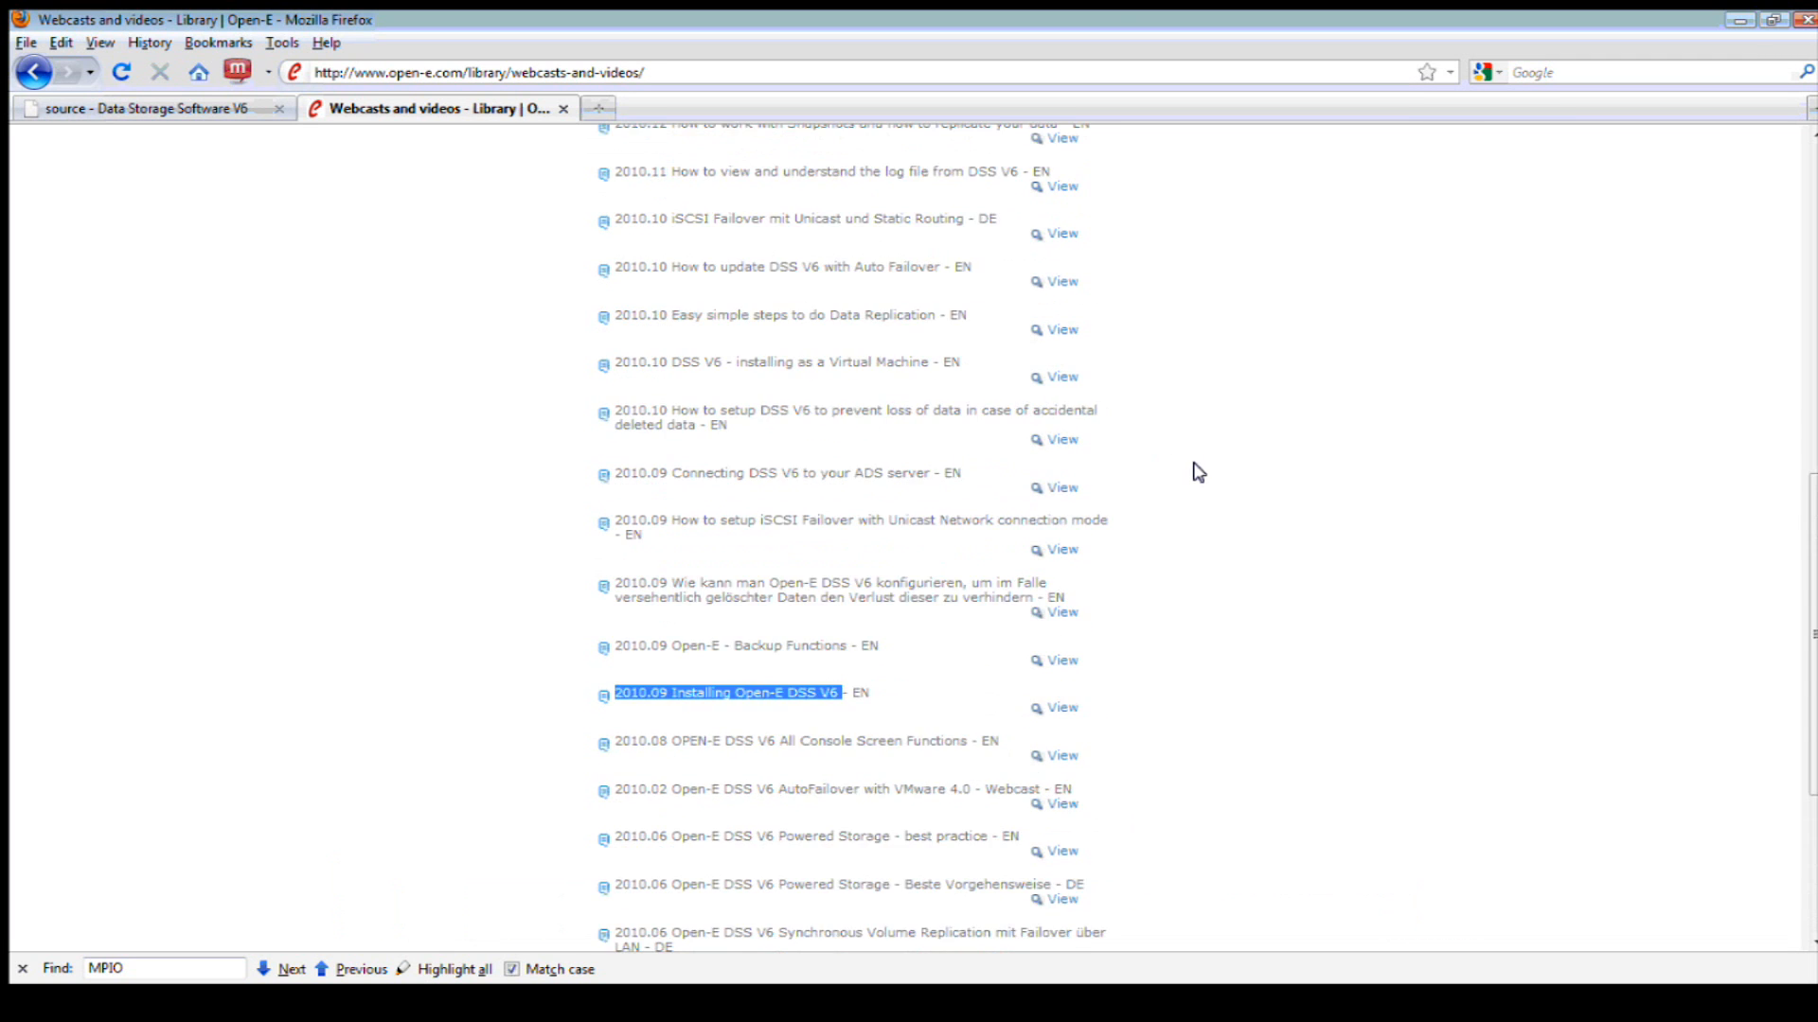
scroll(1193, 473, "up", 5)
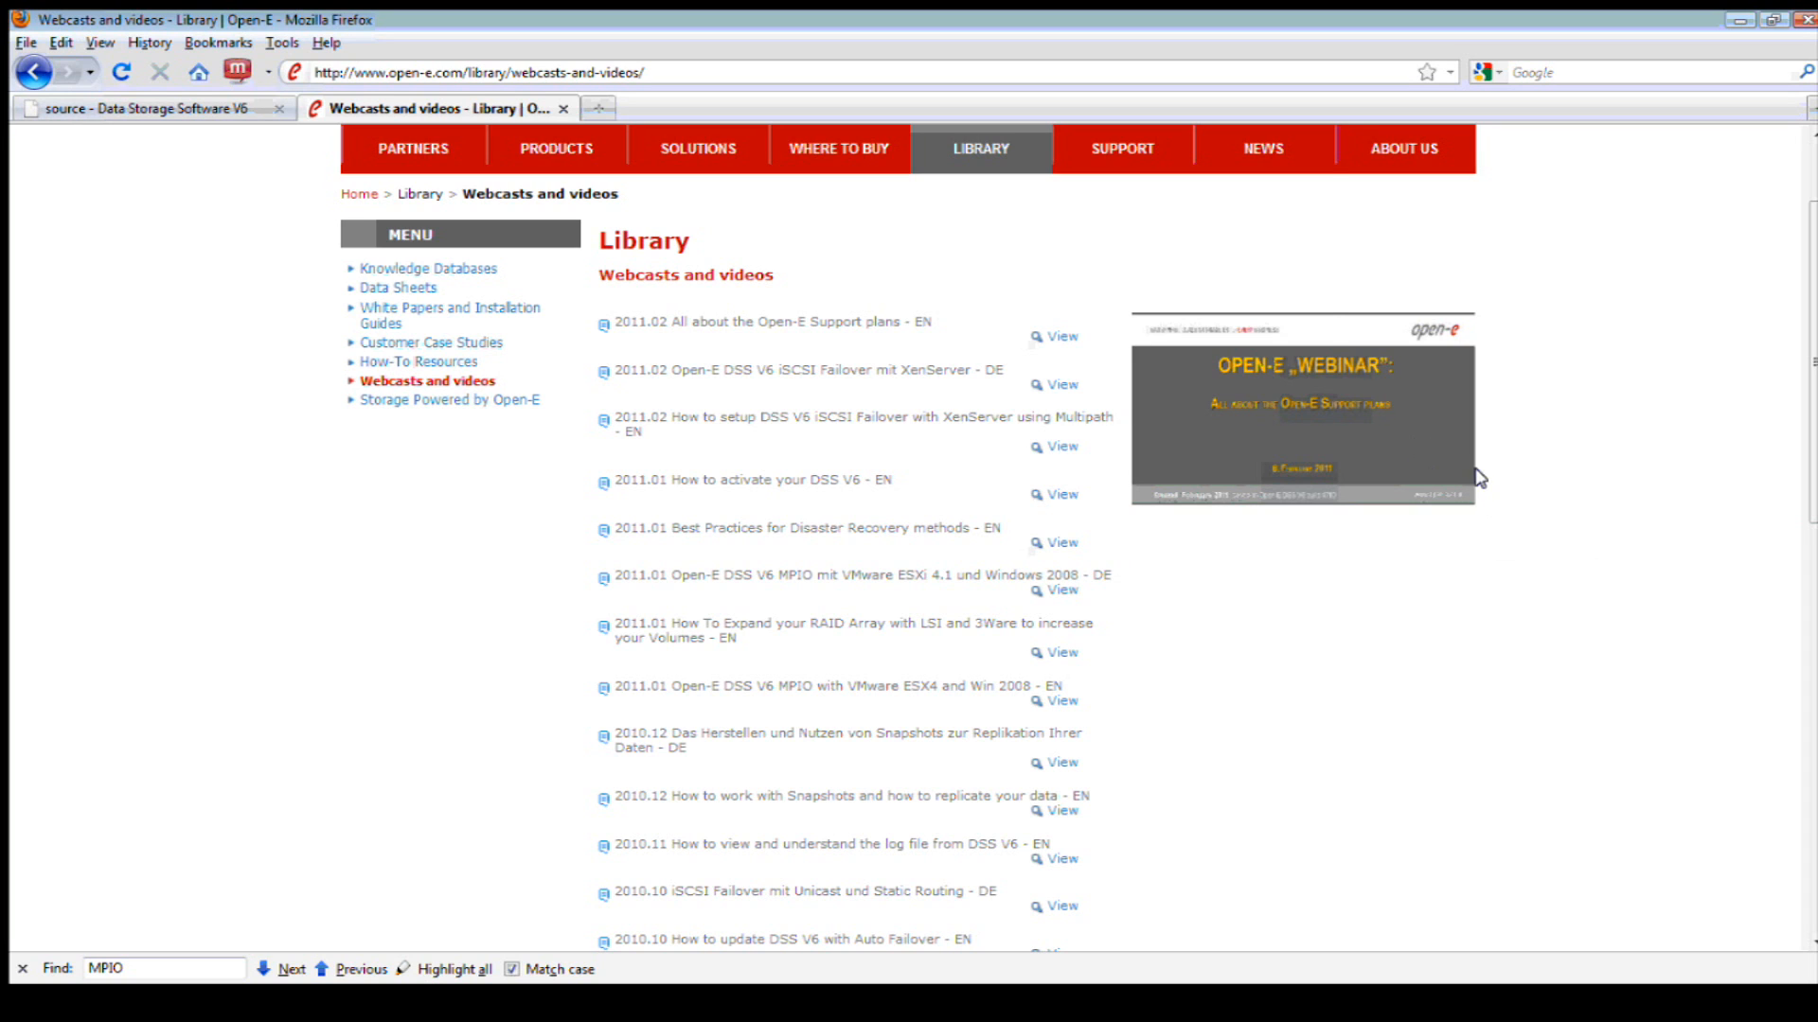
- View the Product Registration forms page, then return via the open-e logo to the home page
mouse_move(1139, 158)
left_click(1114, 185)
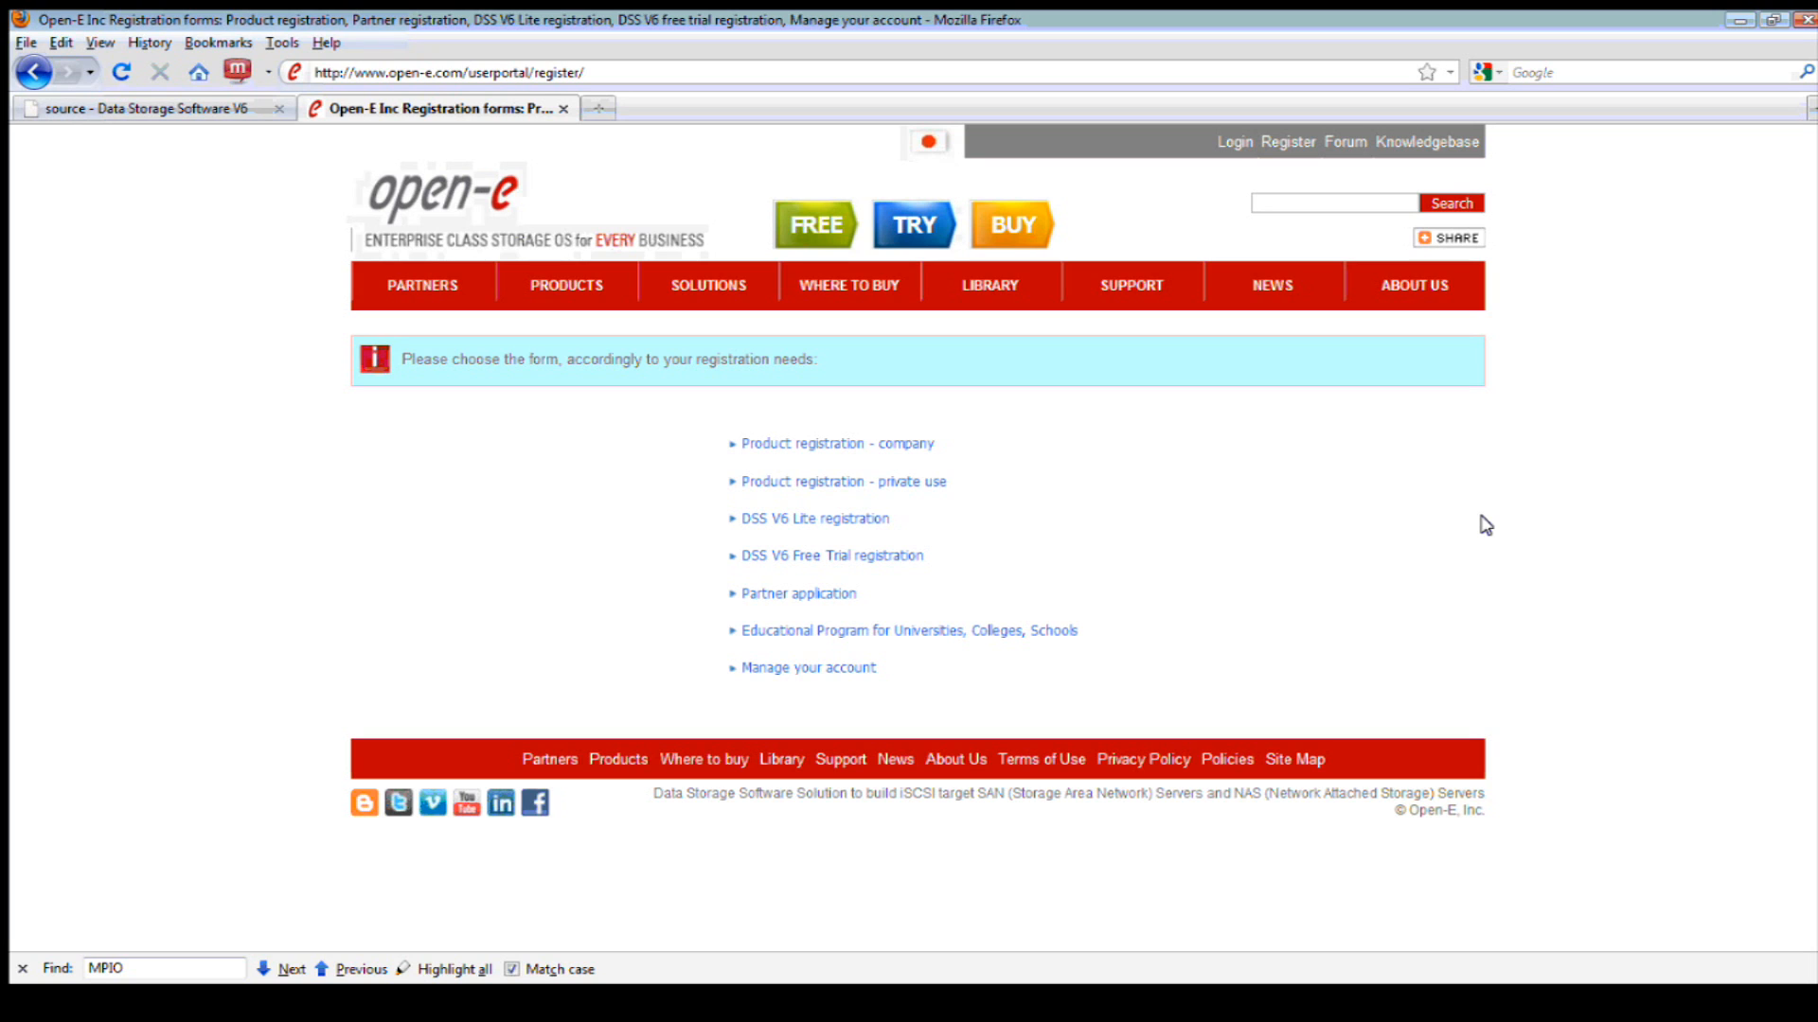
left_click(436, 204)
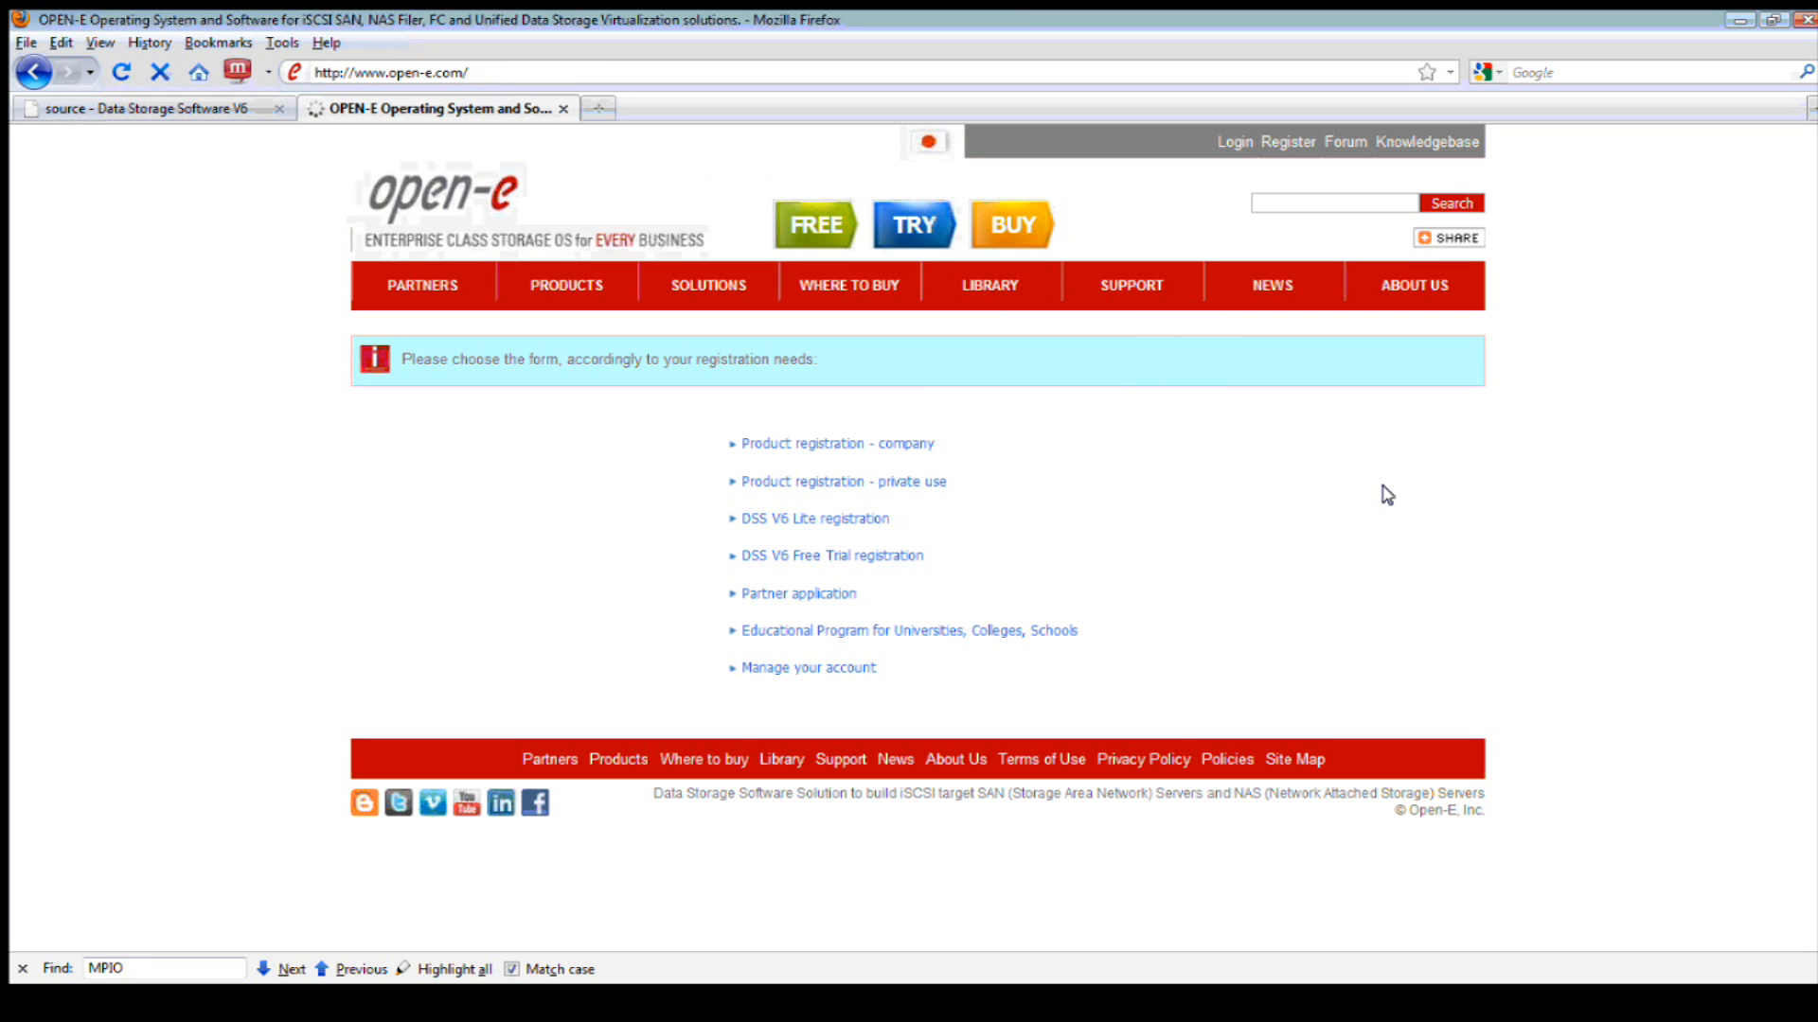